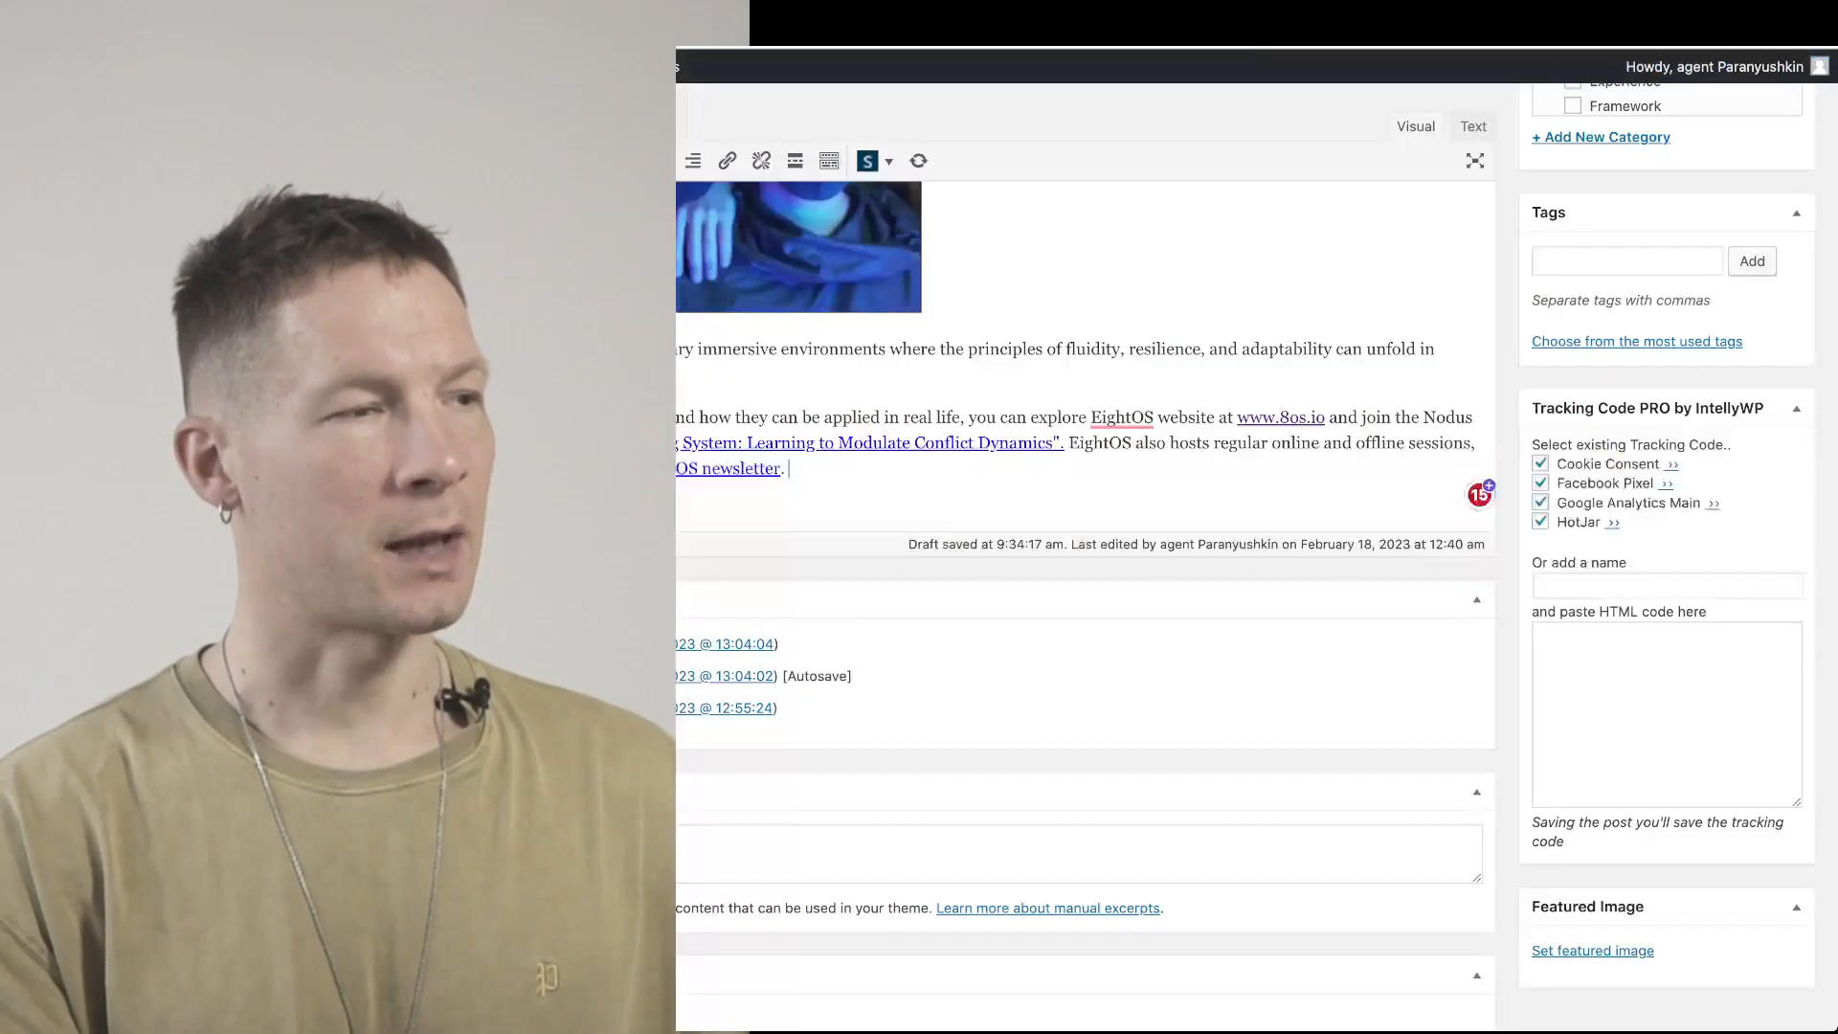
Scroll through the blog post's content in the post editor
scroll(1082, 574, up, 3)
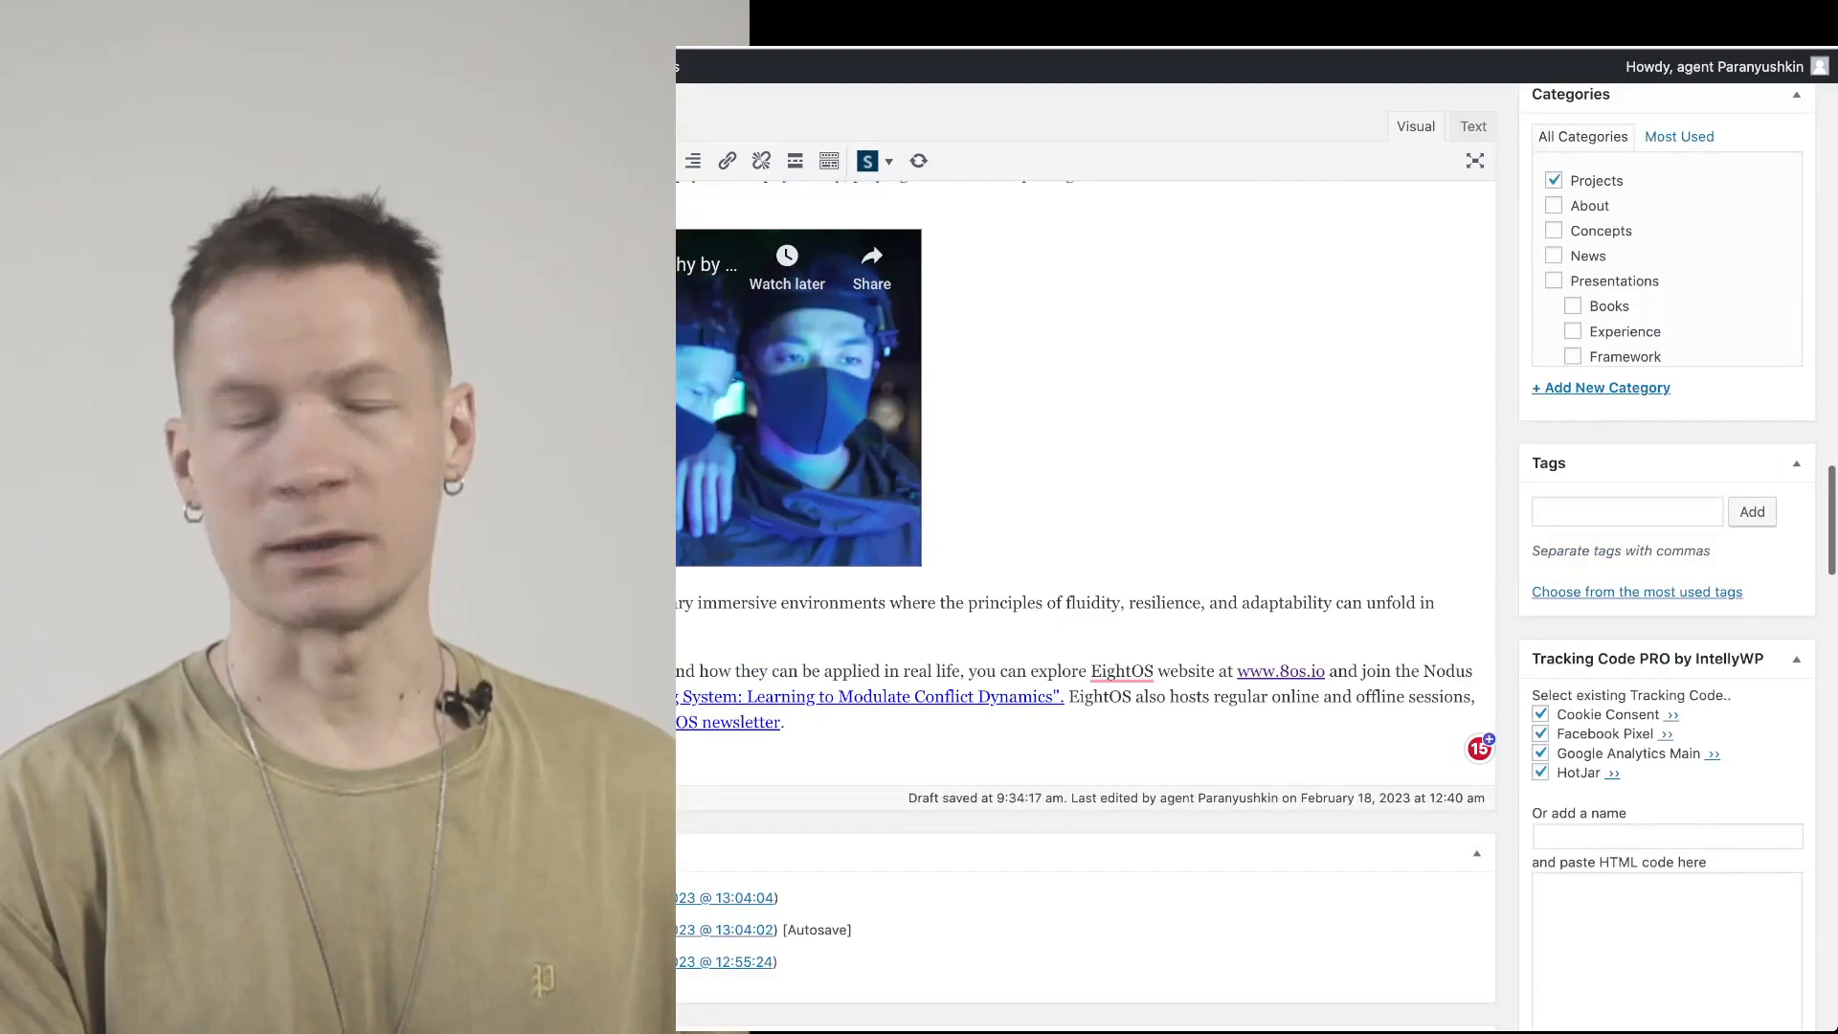
scroll(1245, 555, down, 3)
scroll(1082, 575, up, 5)
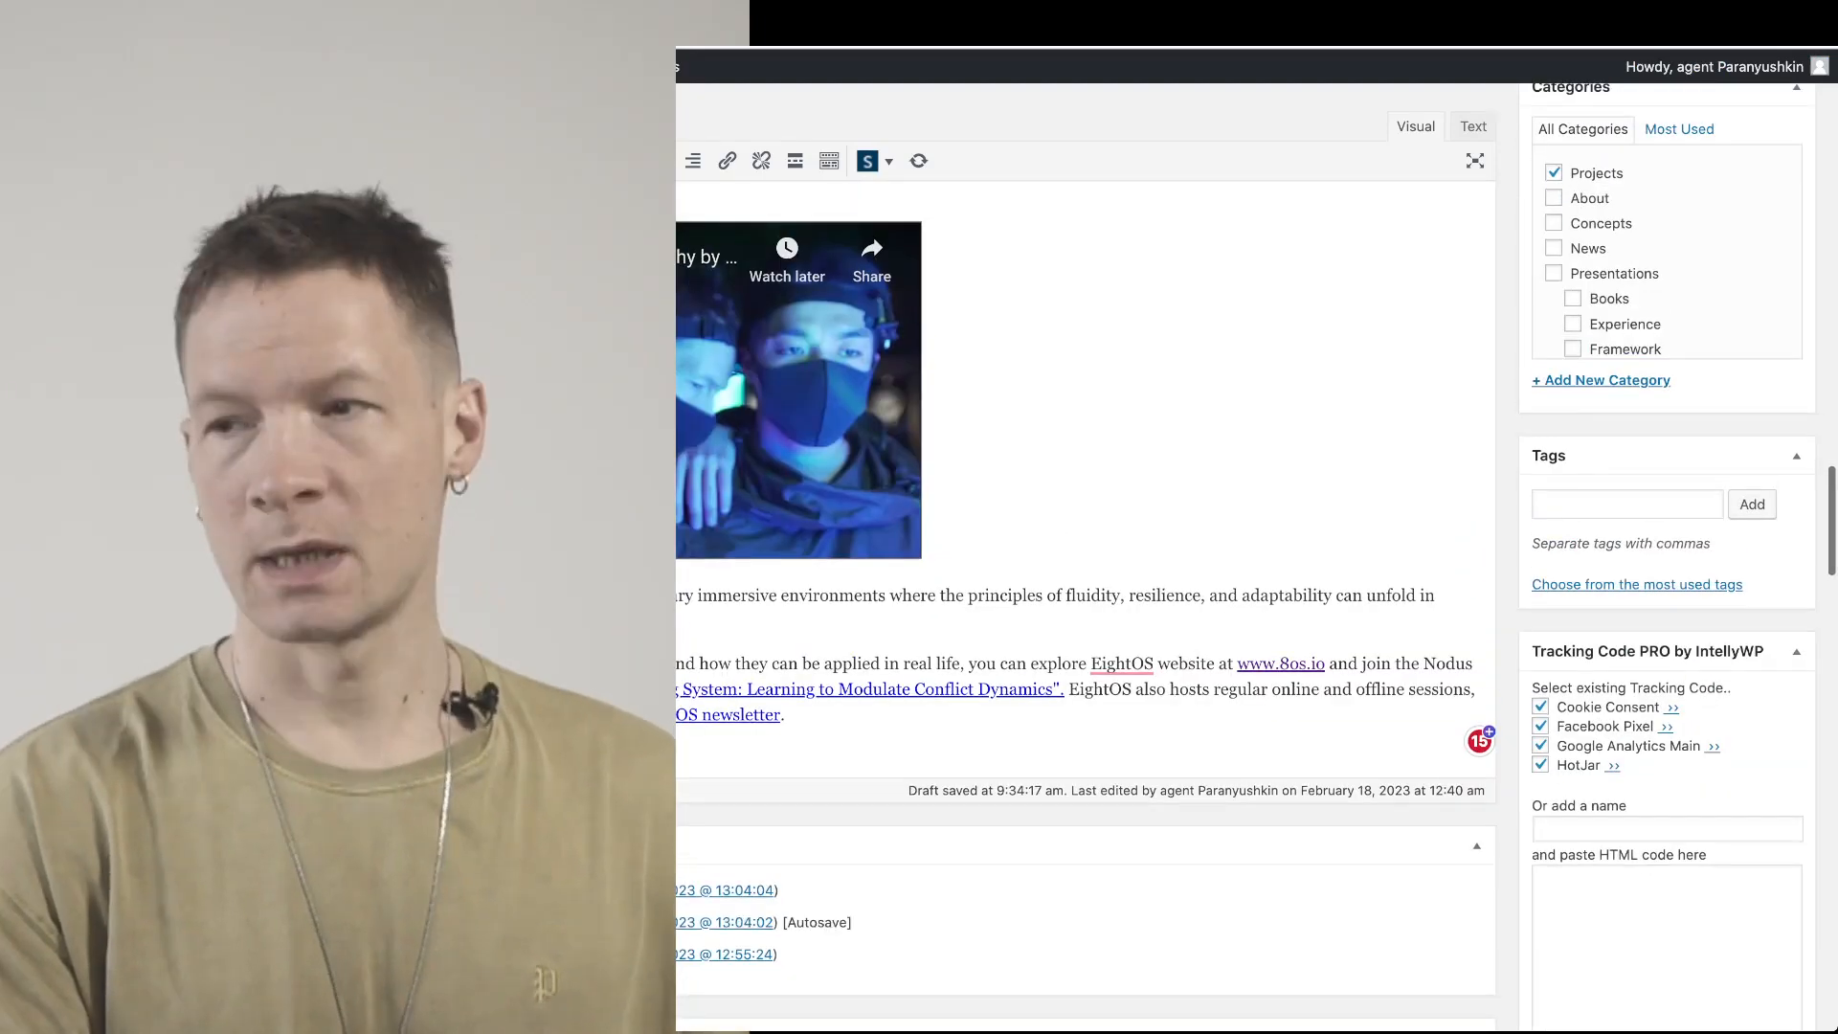
scroll(1082, 575, up, 10)
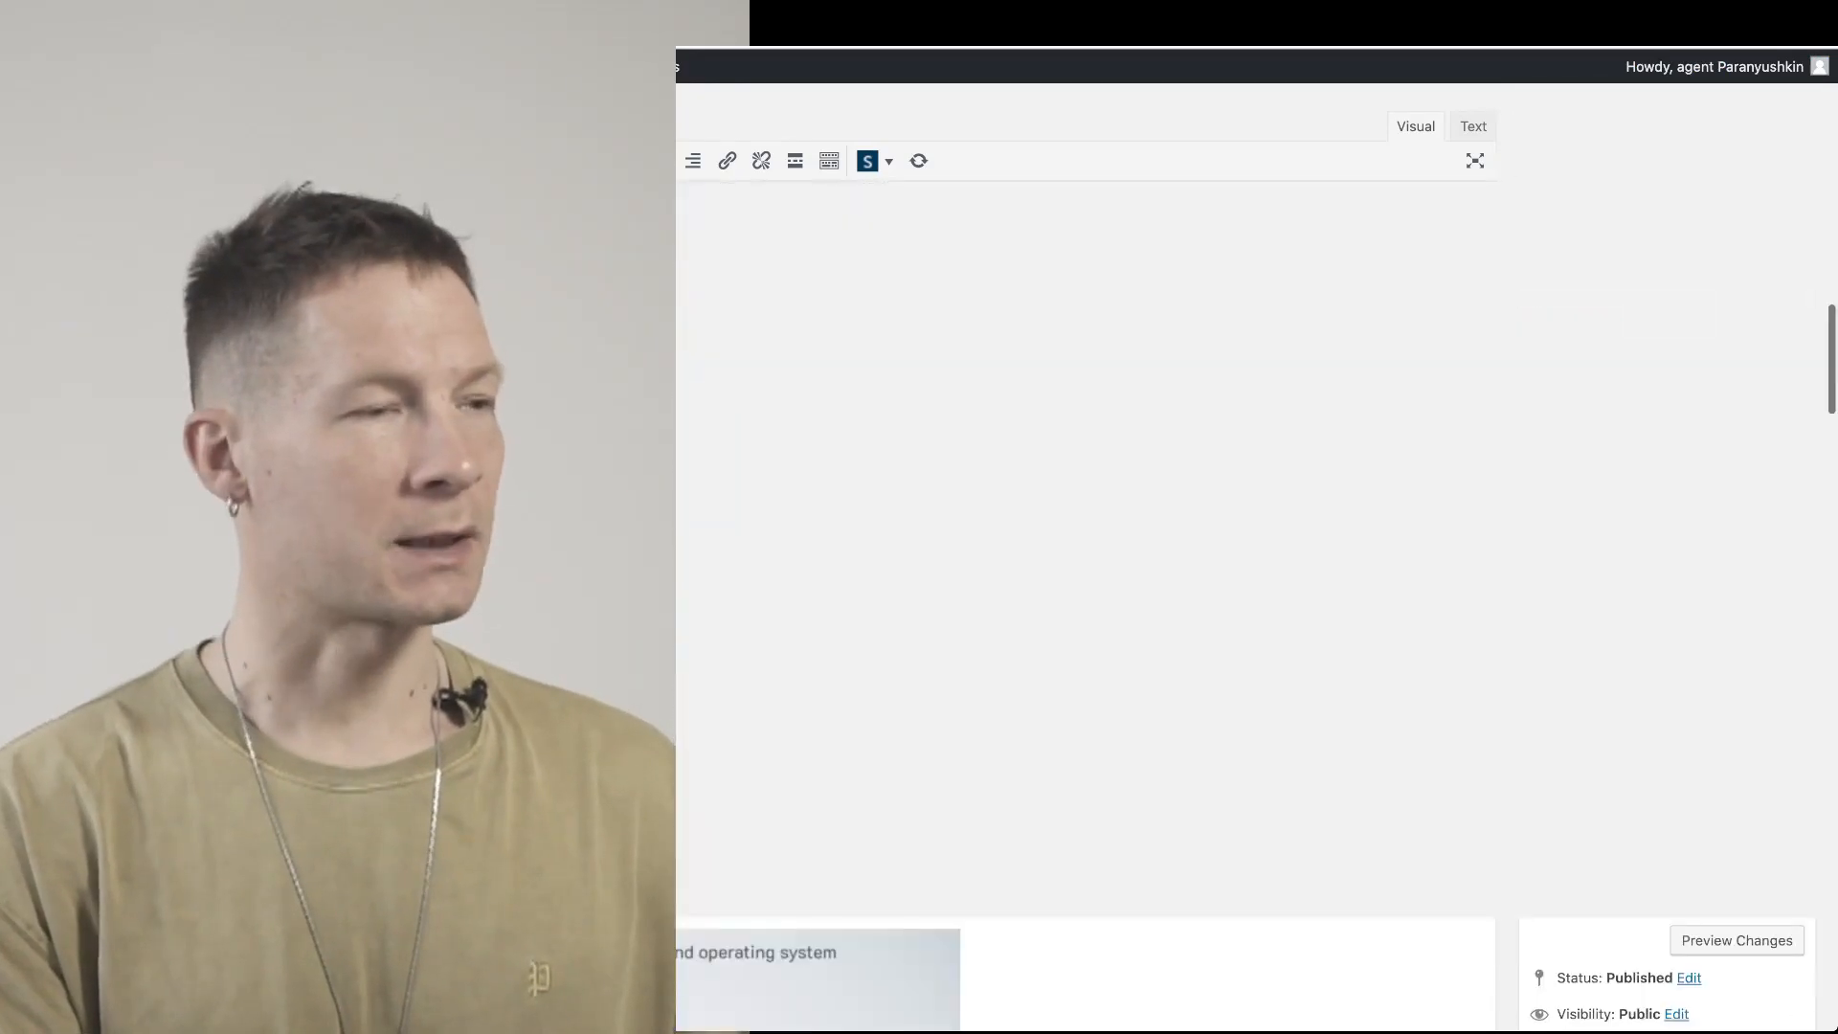
scroll(1082, 575, down, 8)
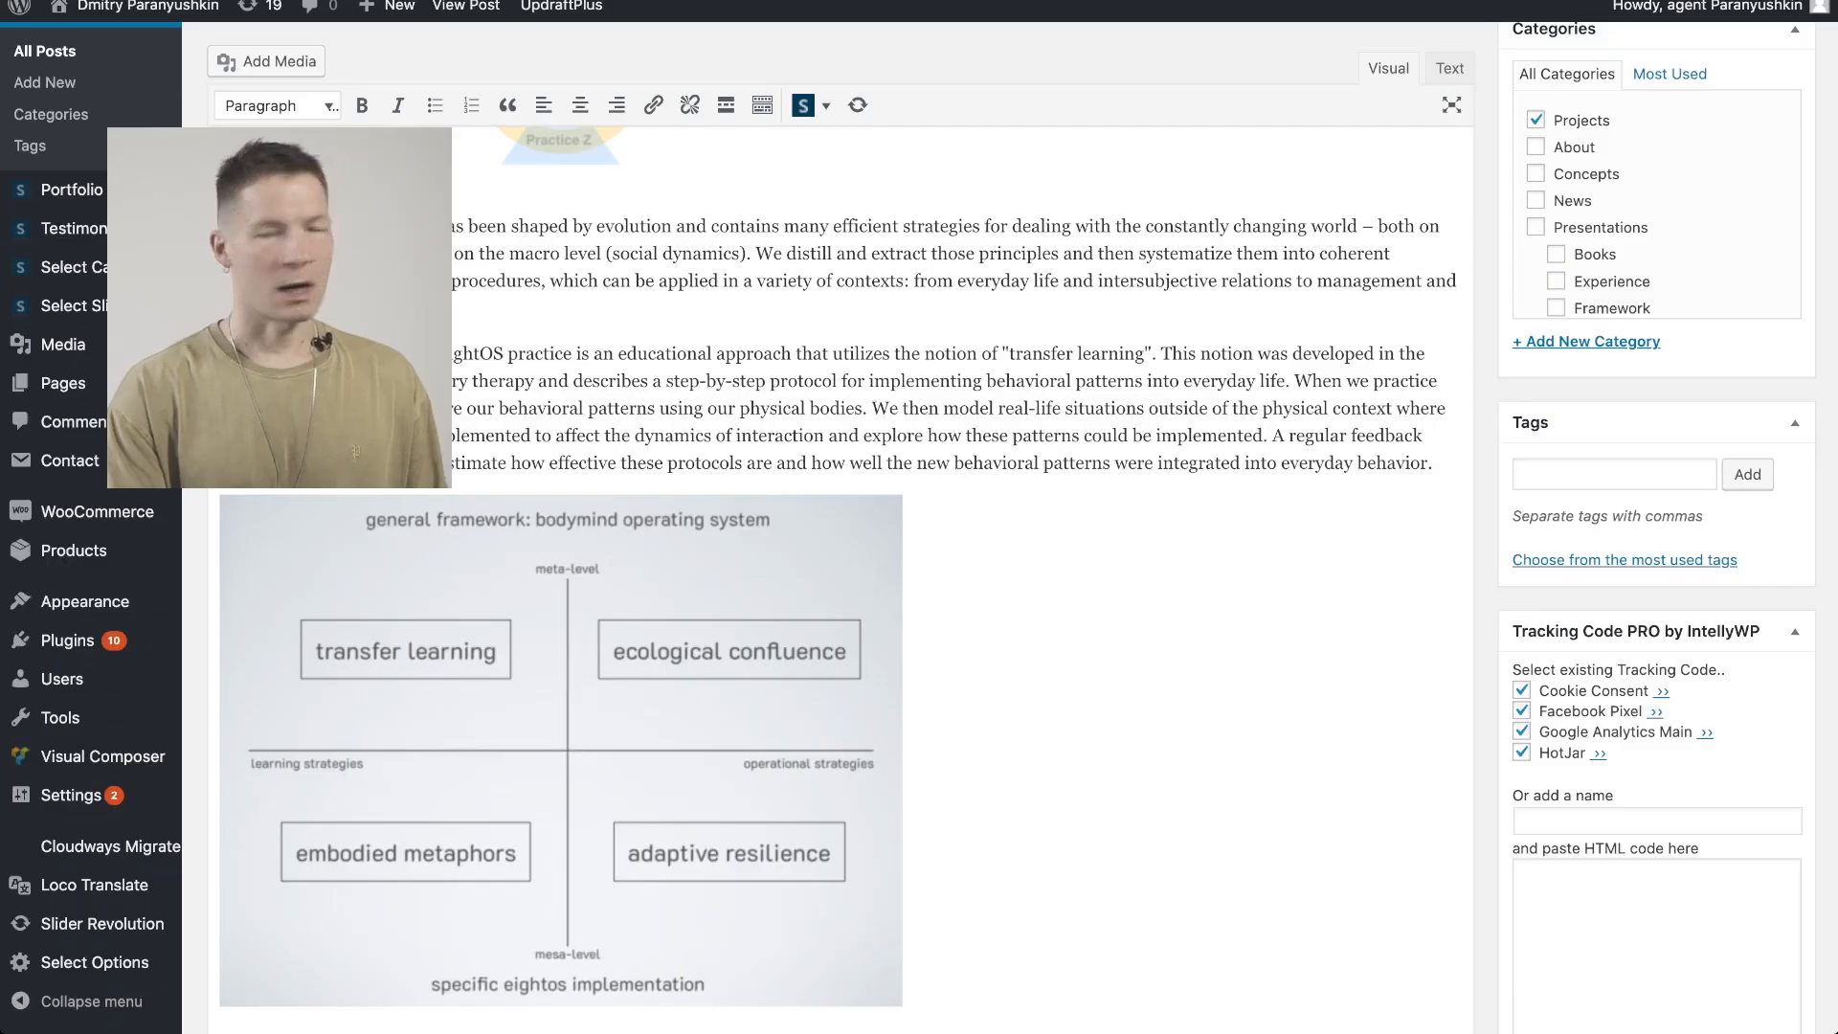
scroll(841, 580, up, 9)
scroll(840, 580, up, 1)
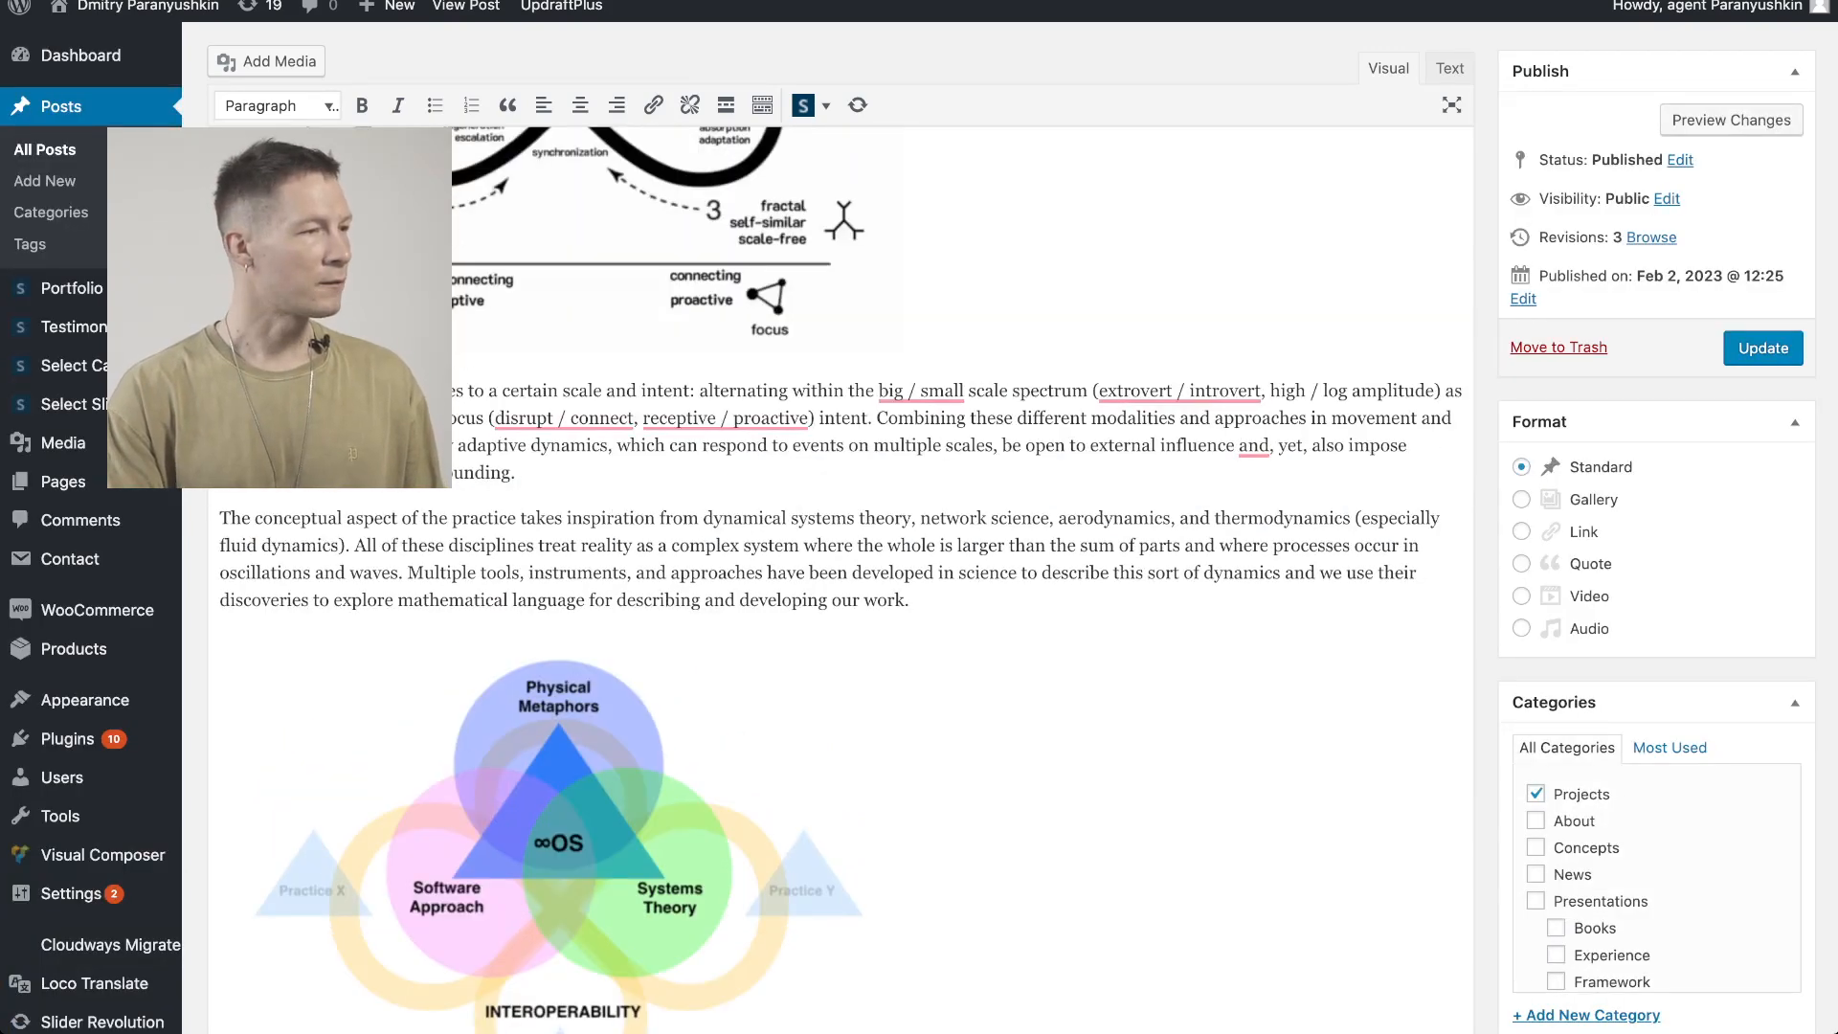
scroll(841, 580, up, 5)
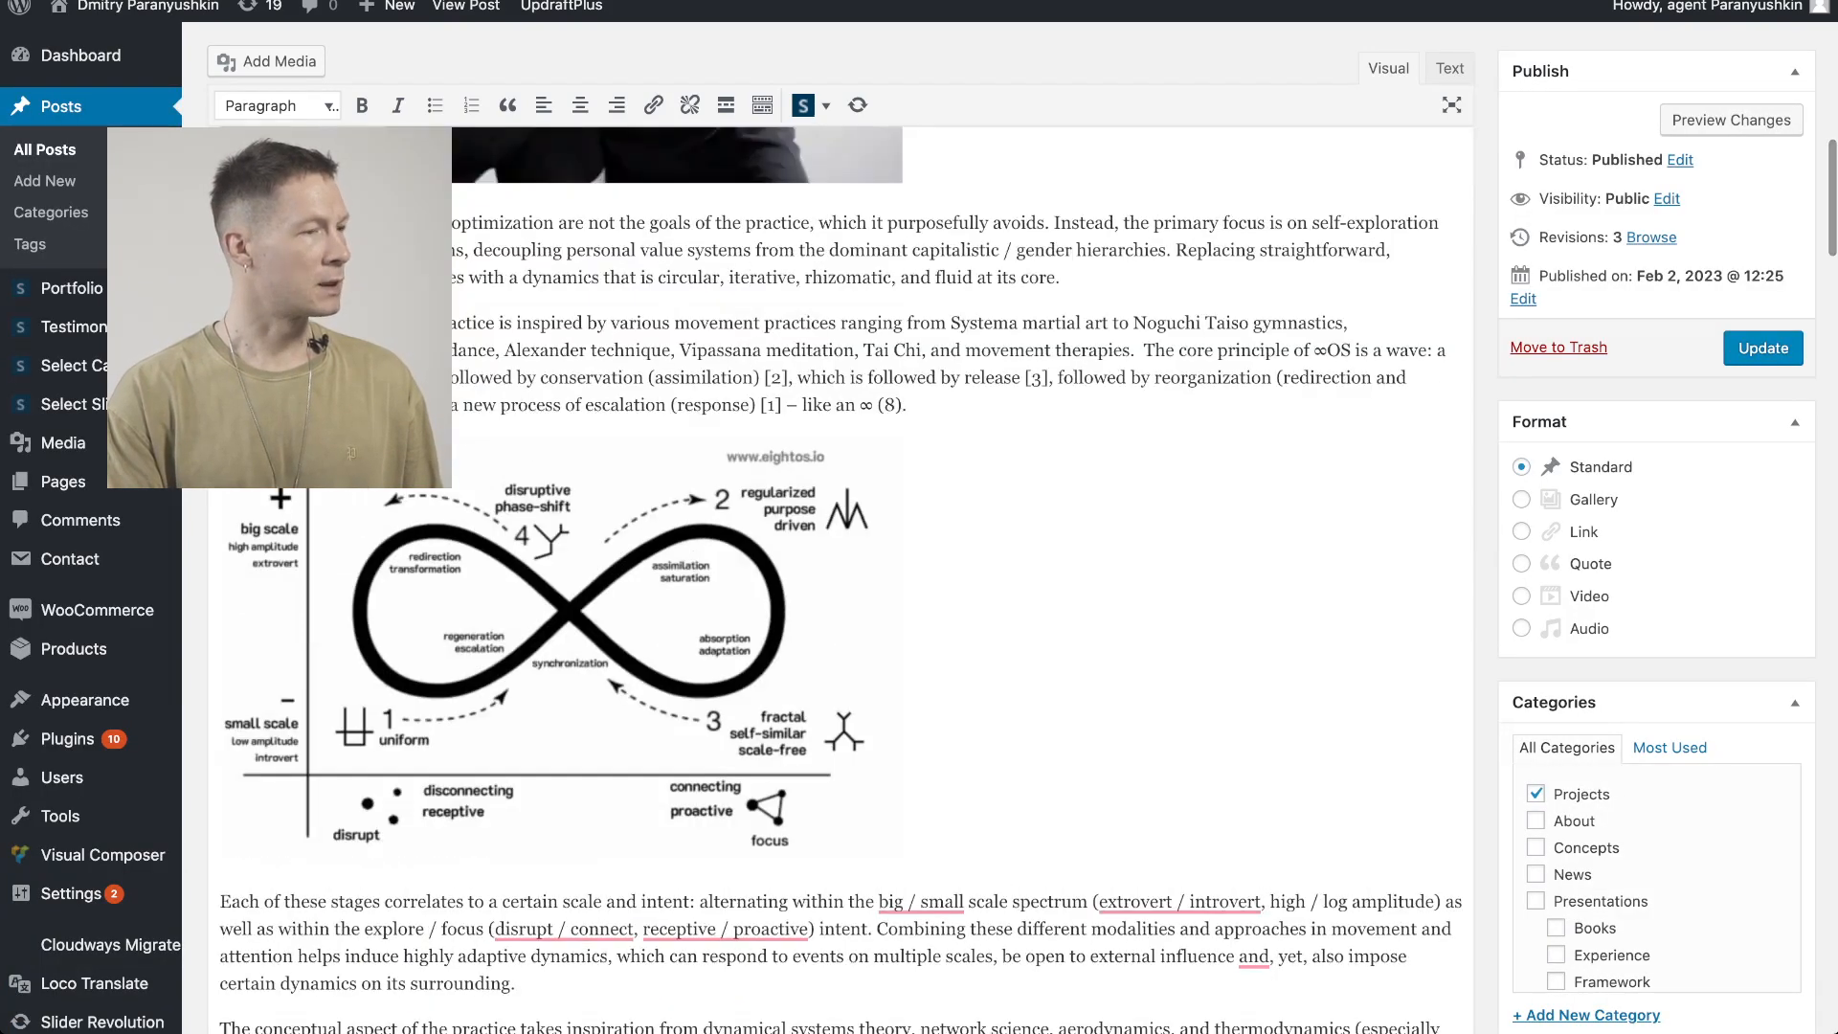
scroll(841, 581, down, 15)
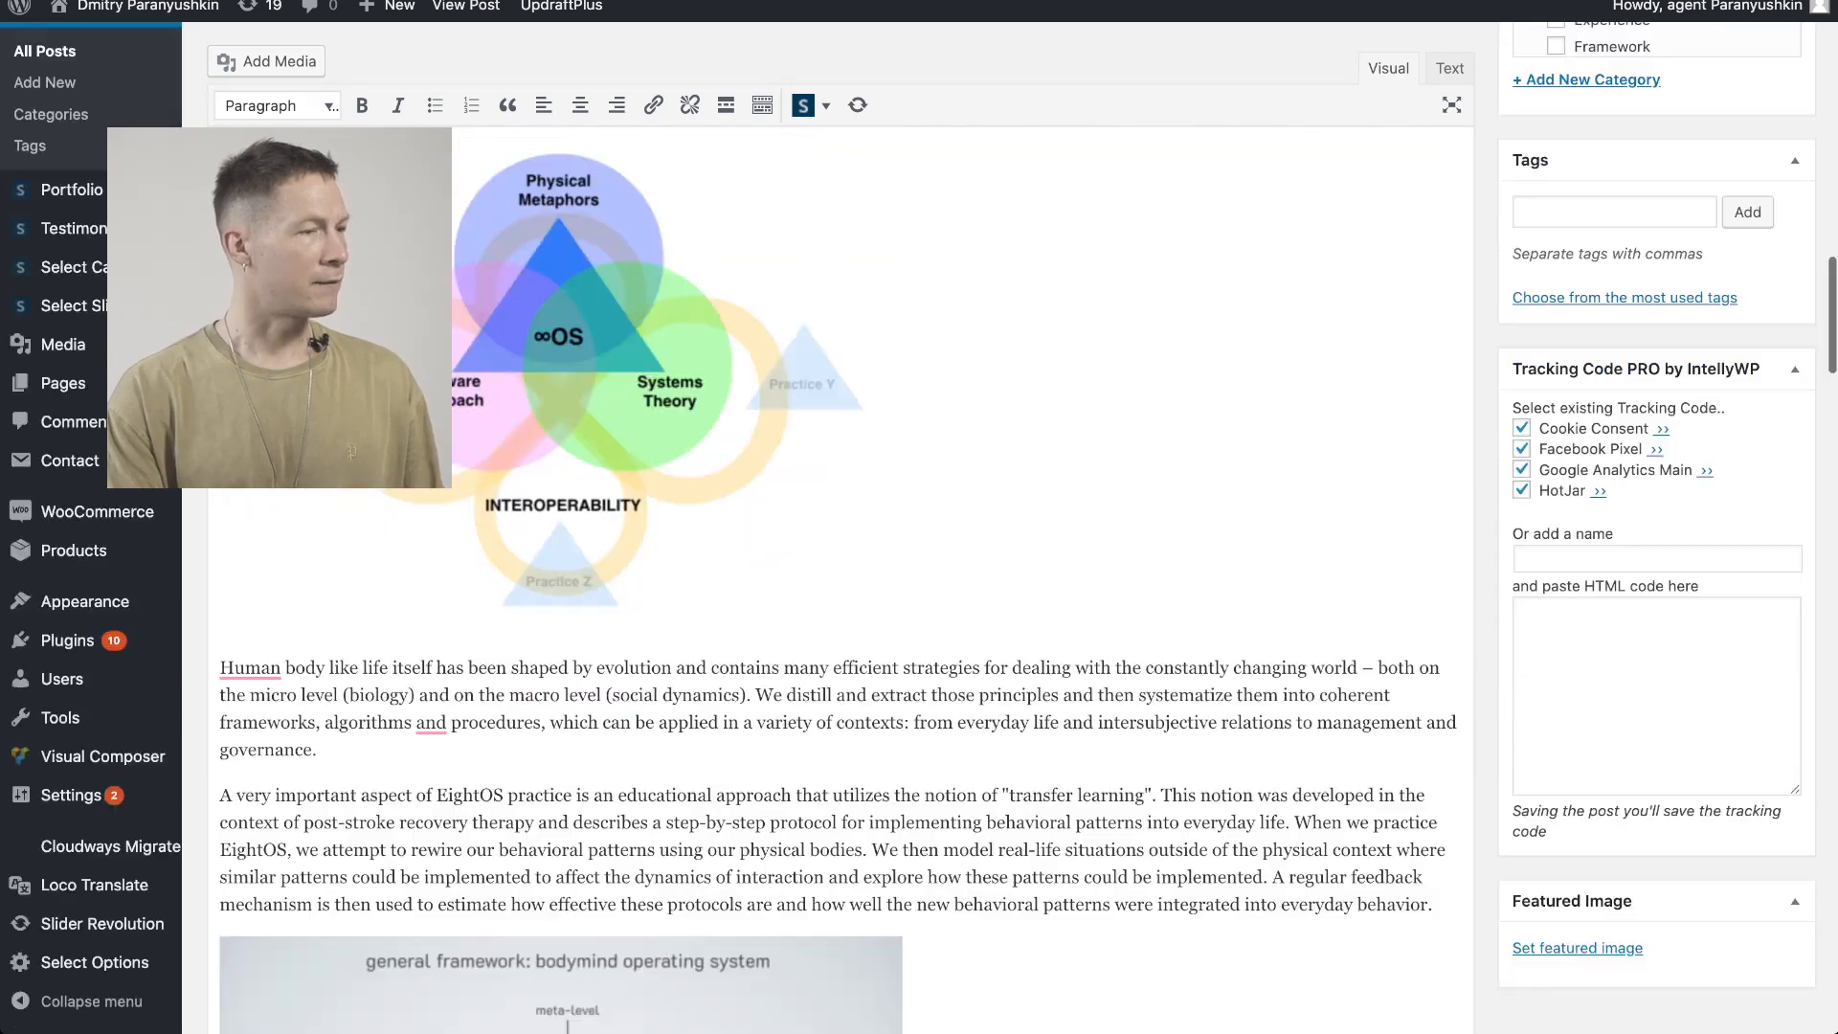
scroll(719, 987, down, 10)
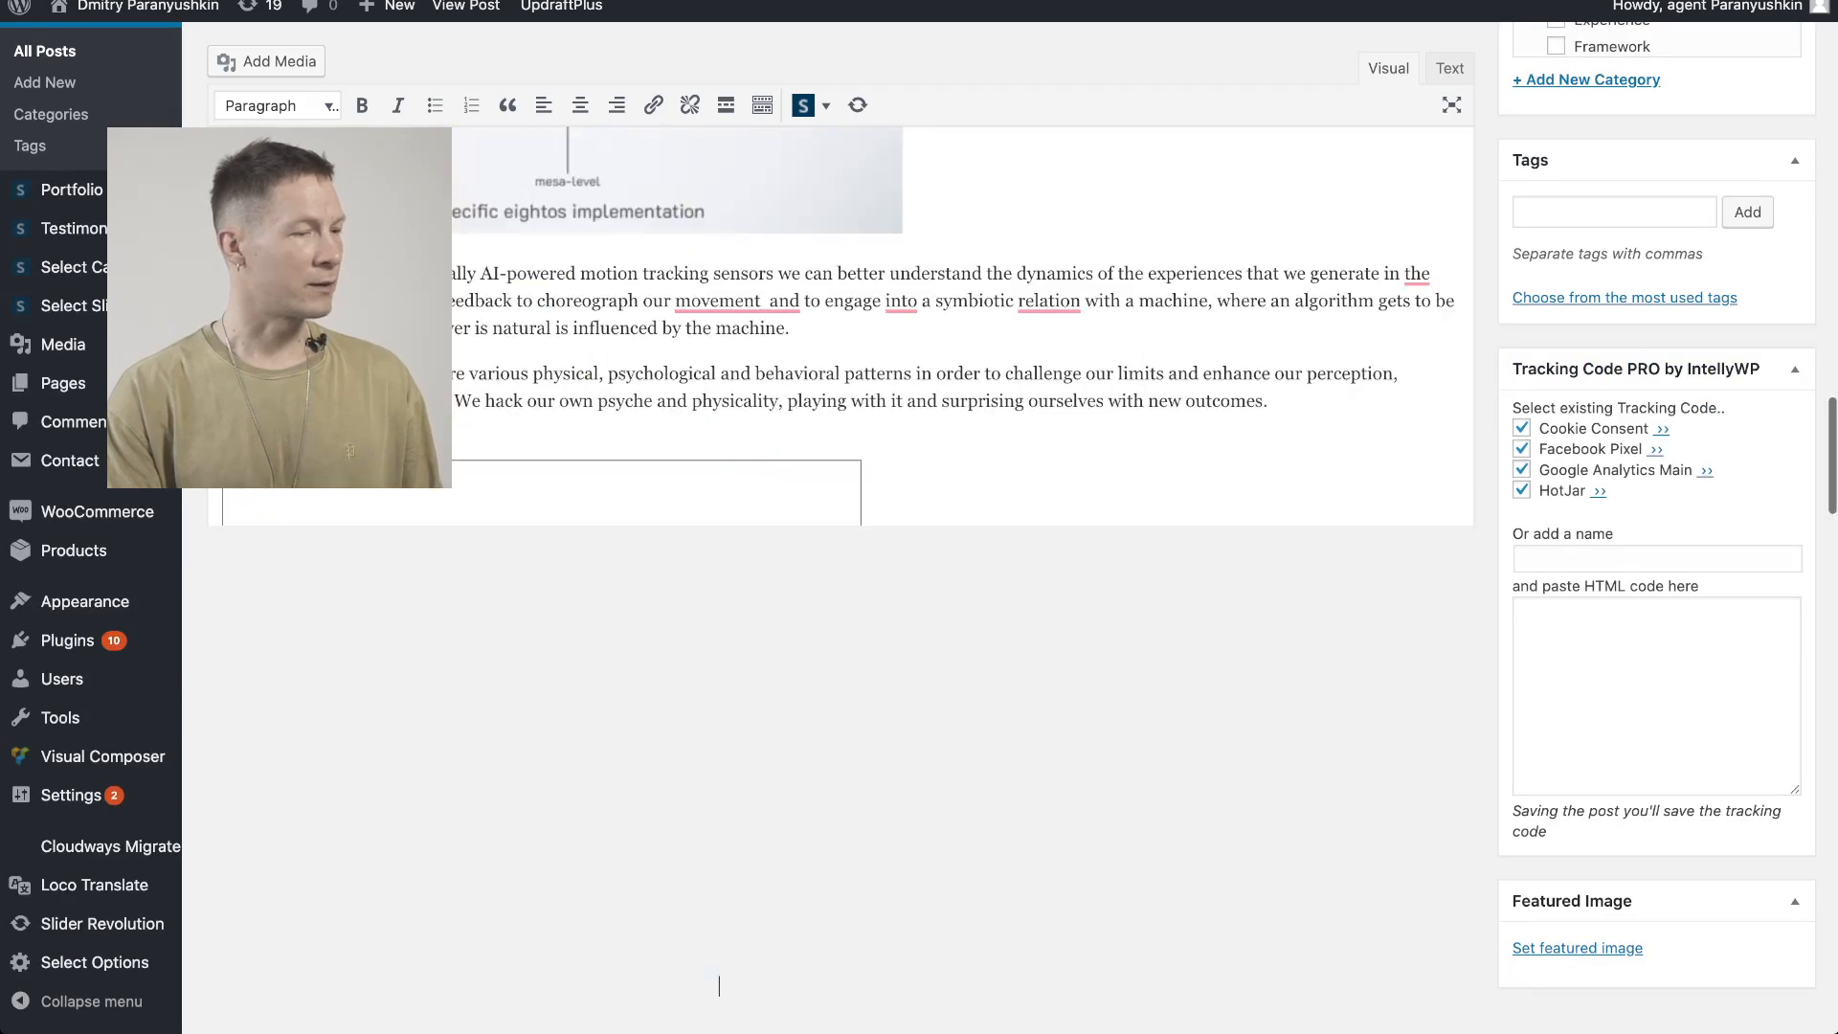
scroll(841, 580, down, 4)
scroll(841, 580, up, 1)
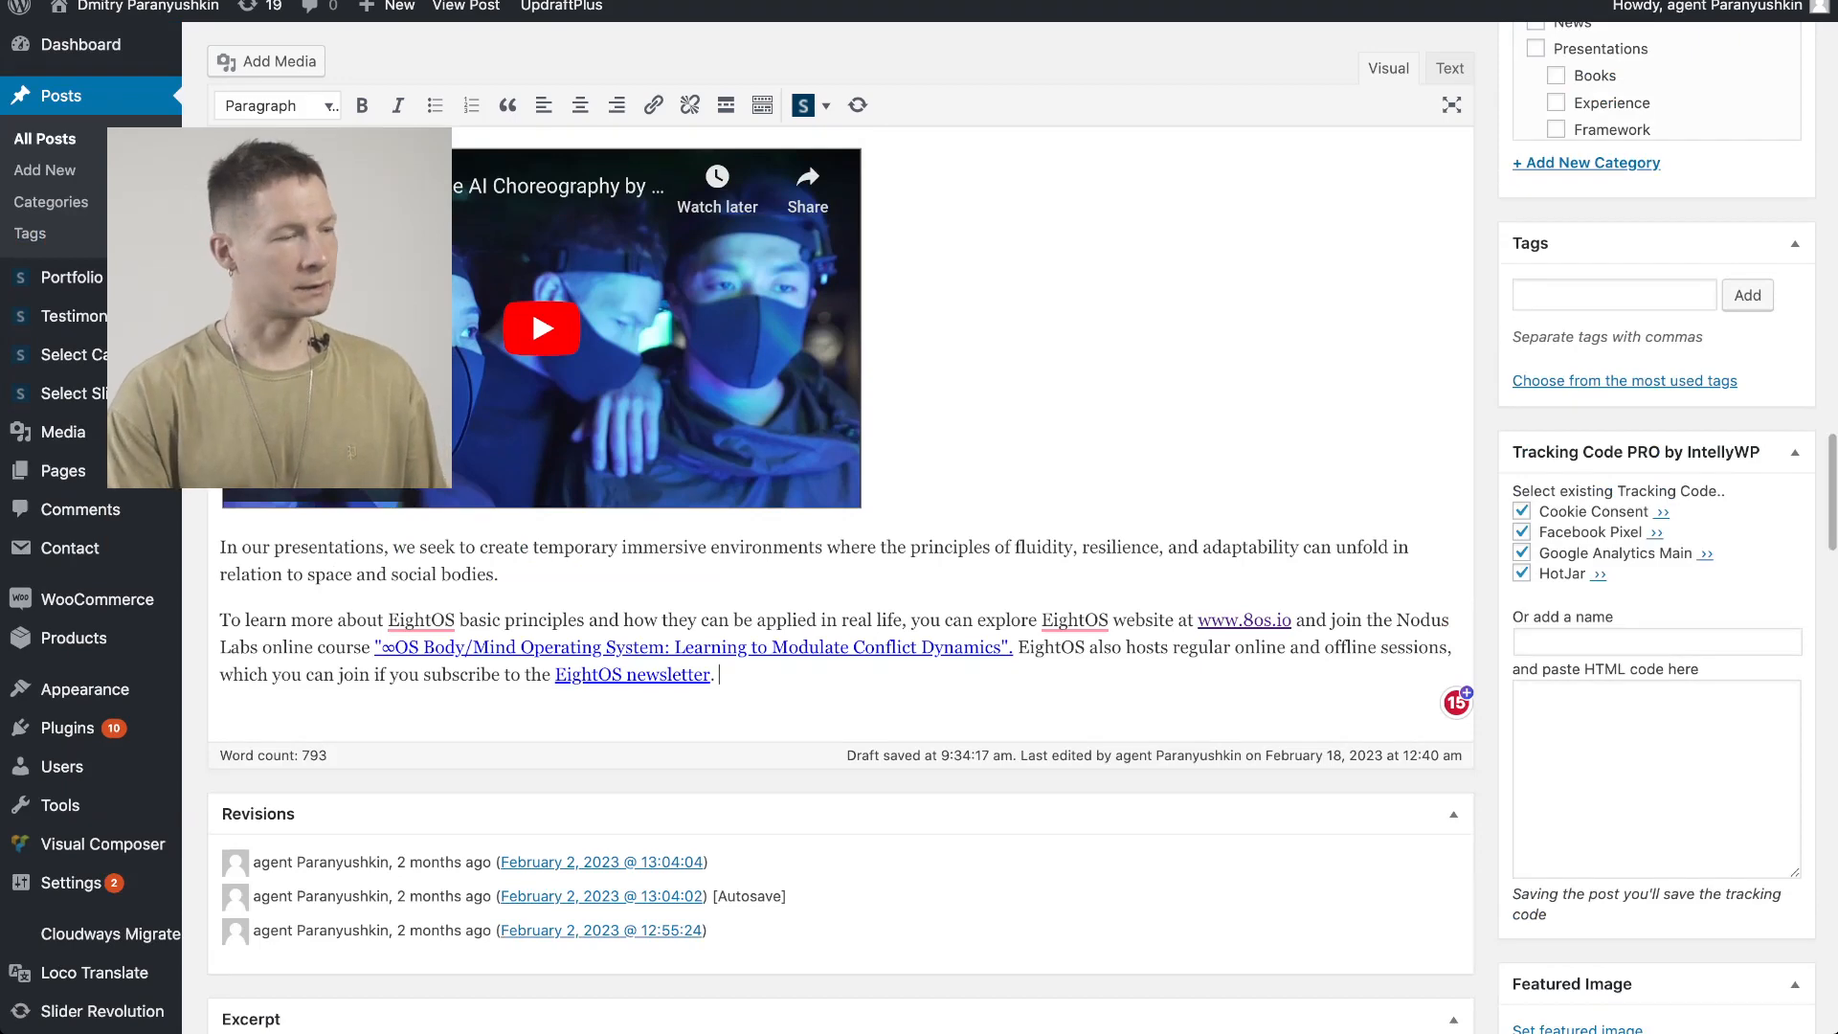
Select all of the post's content in the editor to copy it
key(ctrl+a)
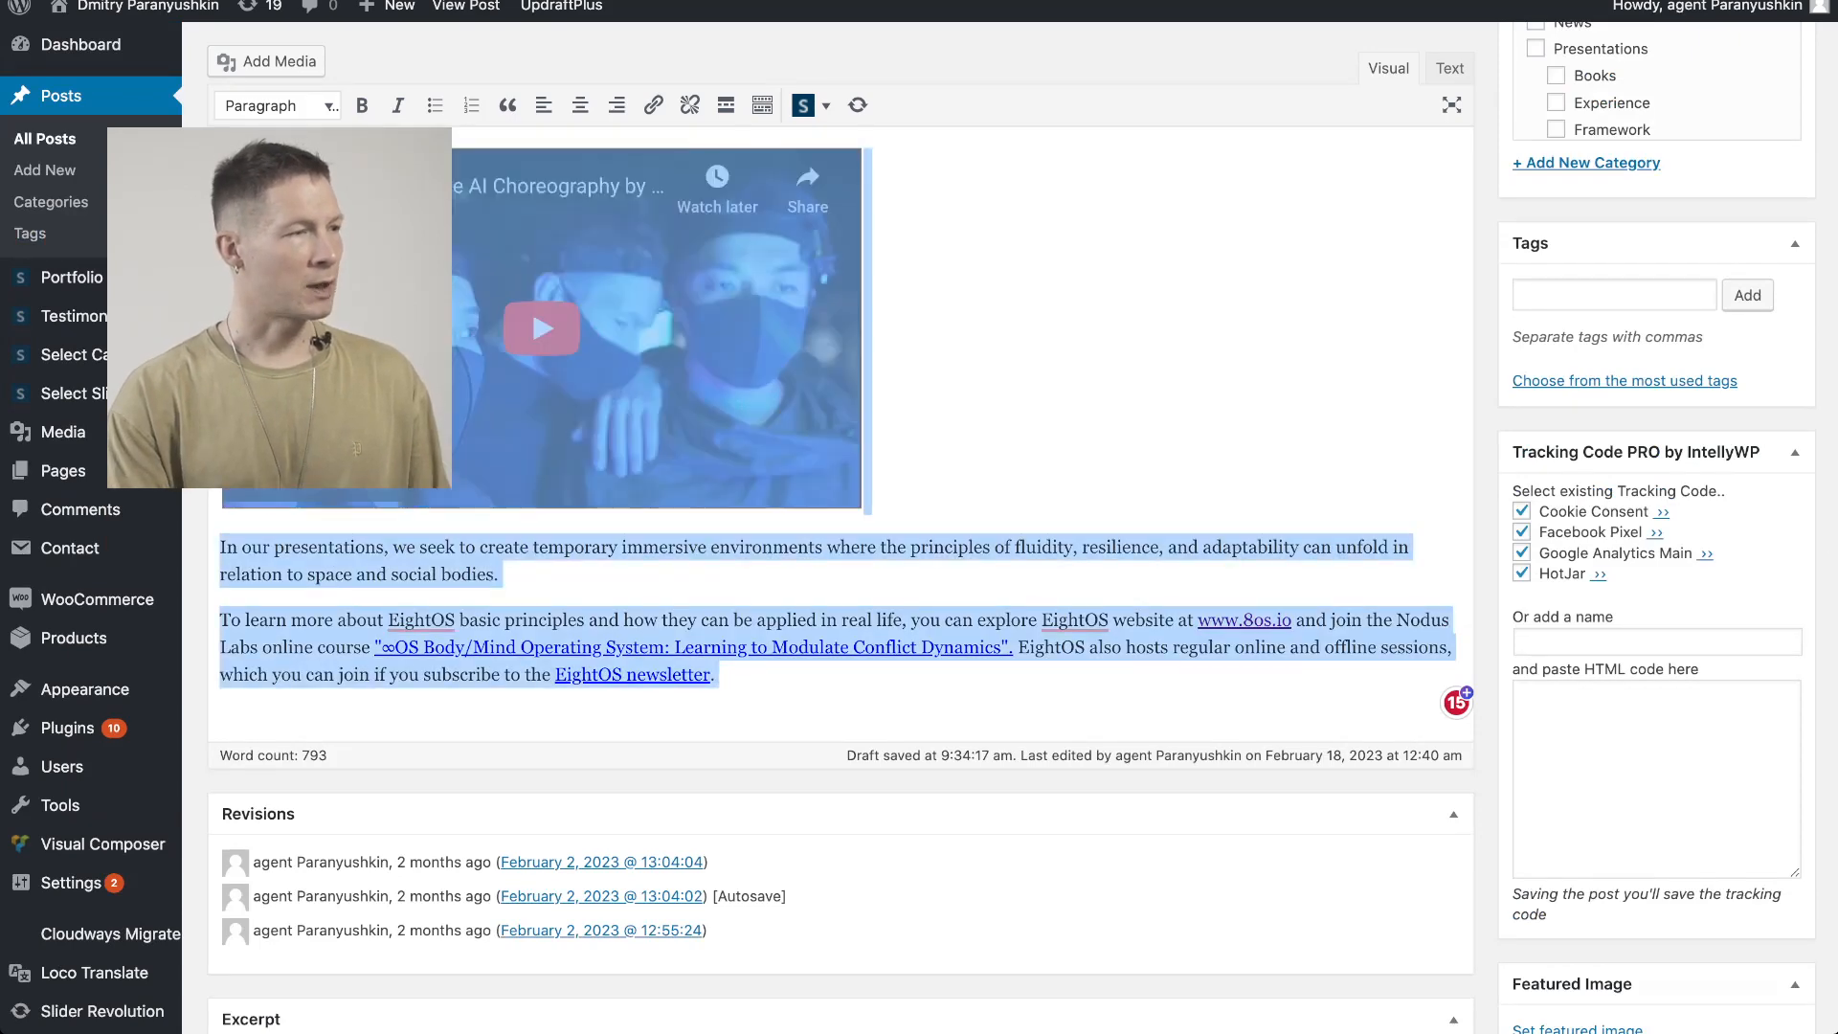
scroll(841, 581, up, 15)
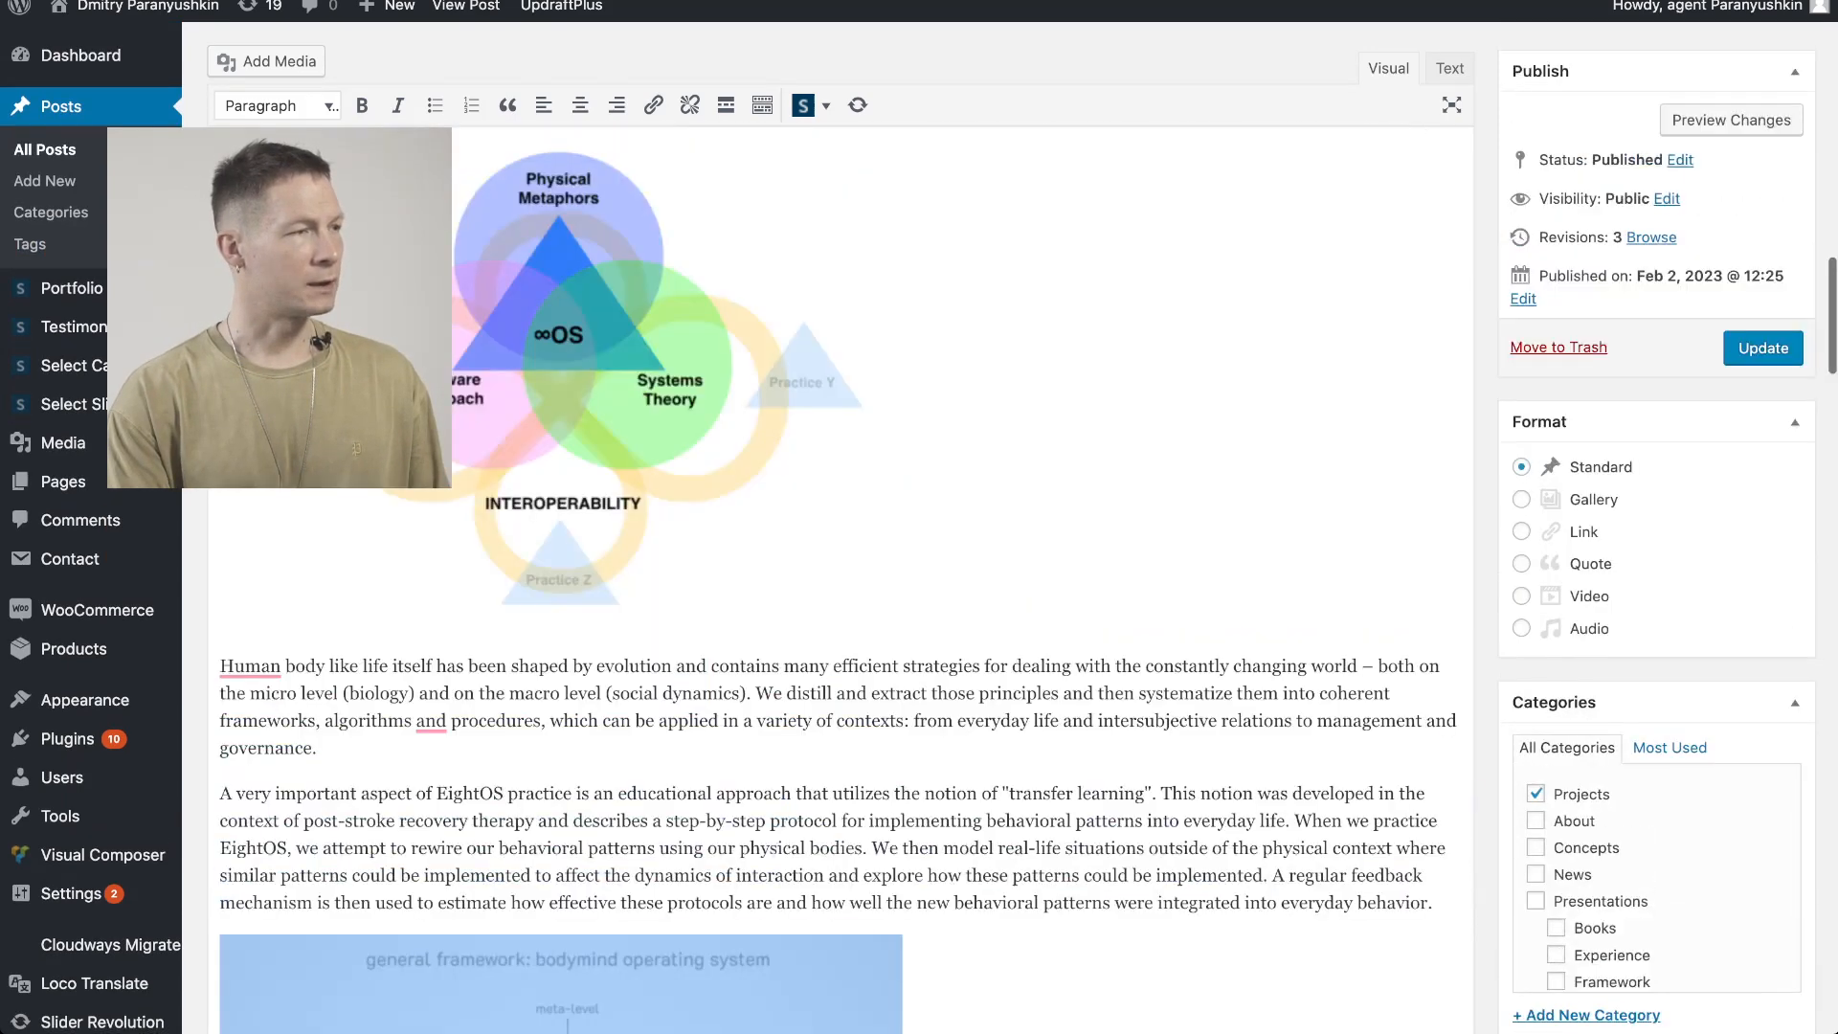
scroll(840, 580, up, 15)
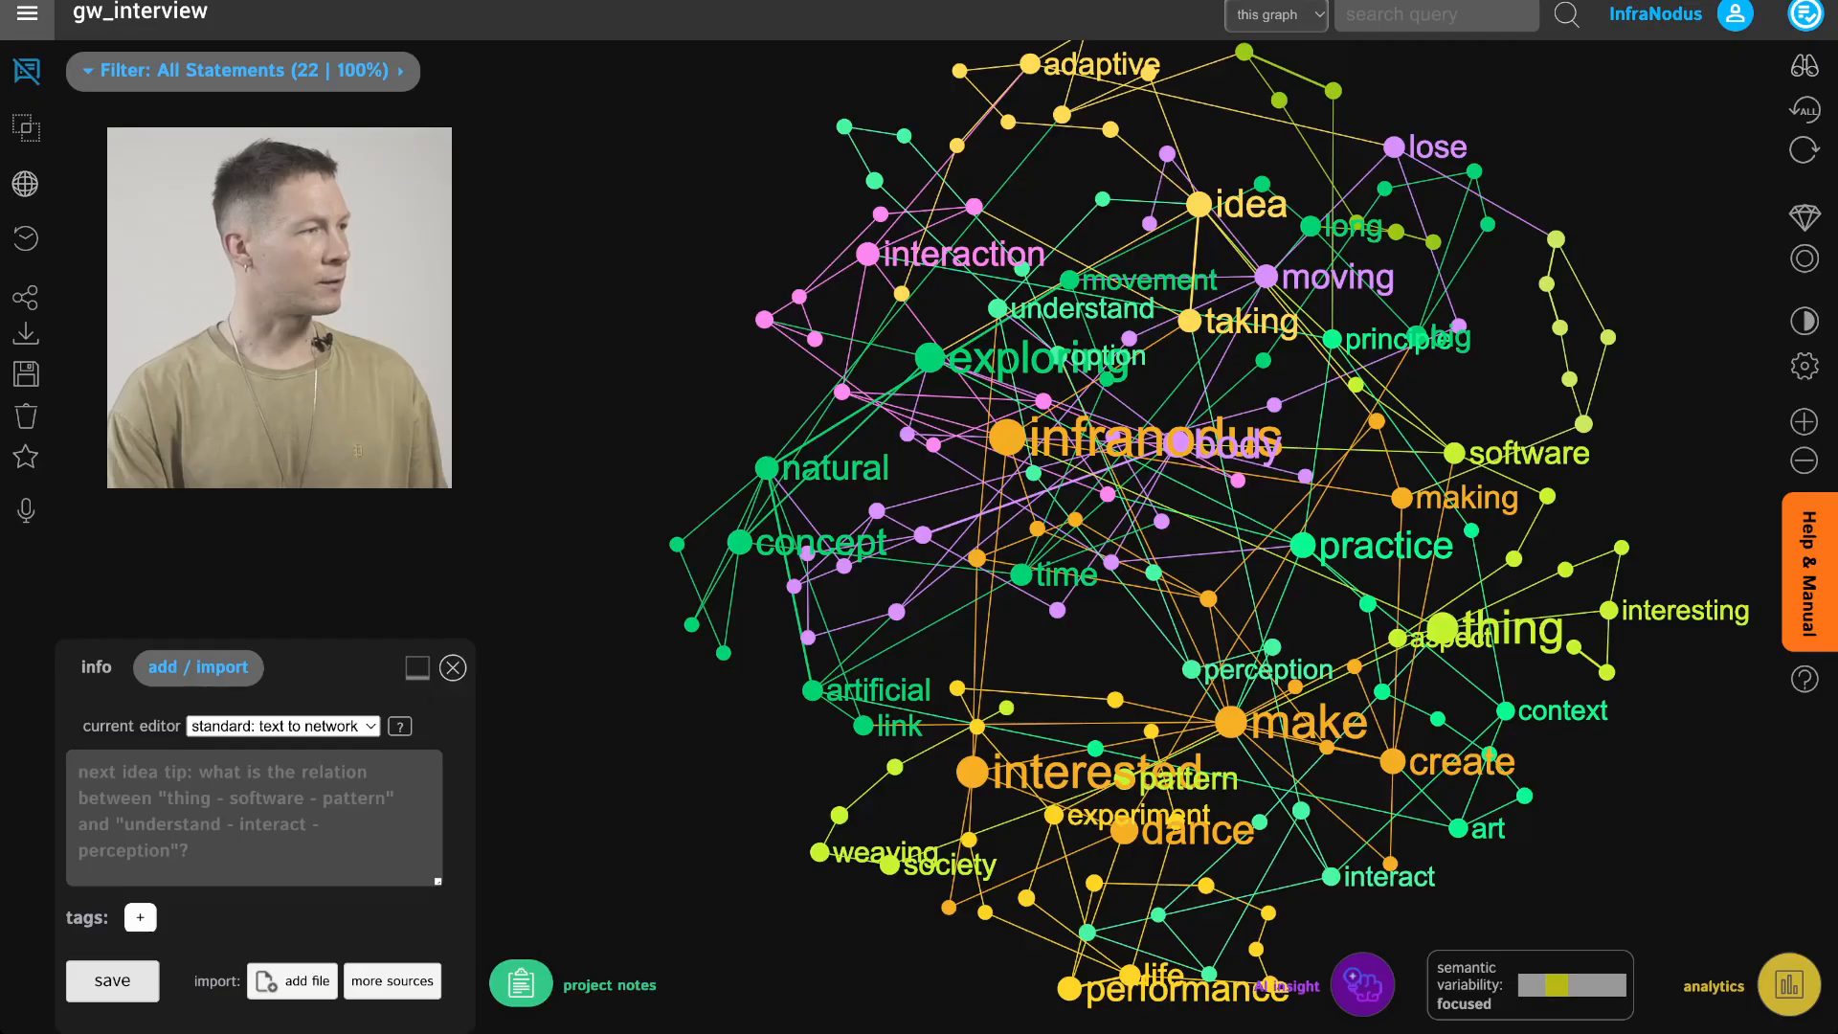
Switch to InfraNodus and create a new private graph named eightos description text
click(27, 15)
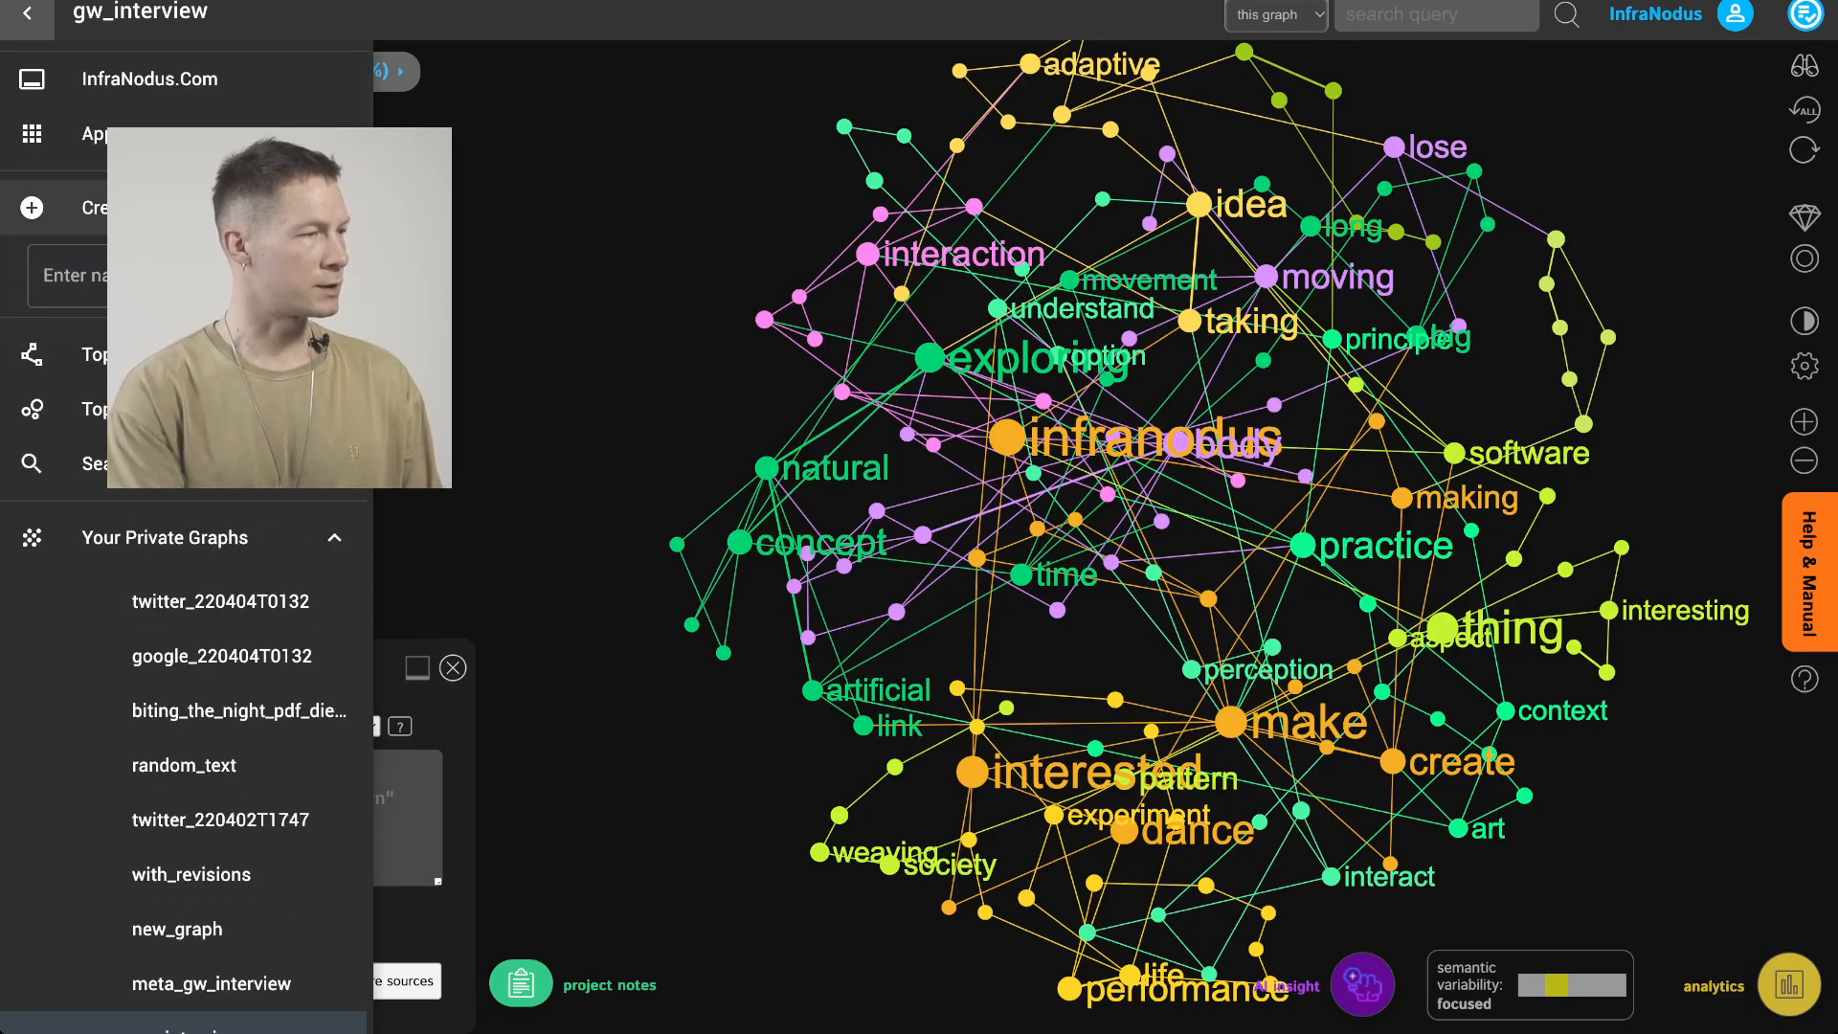
text(eightos)
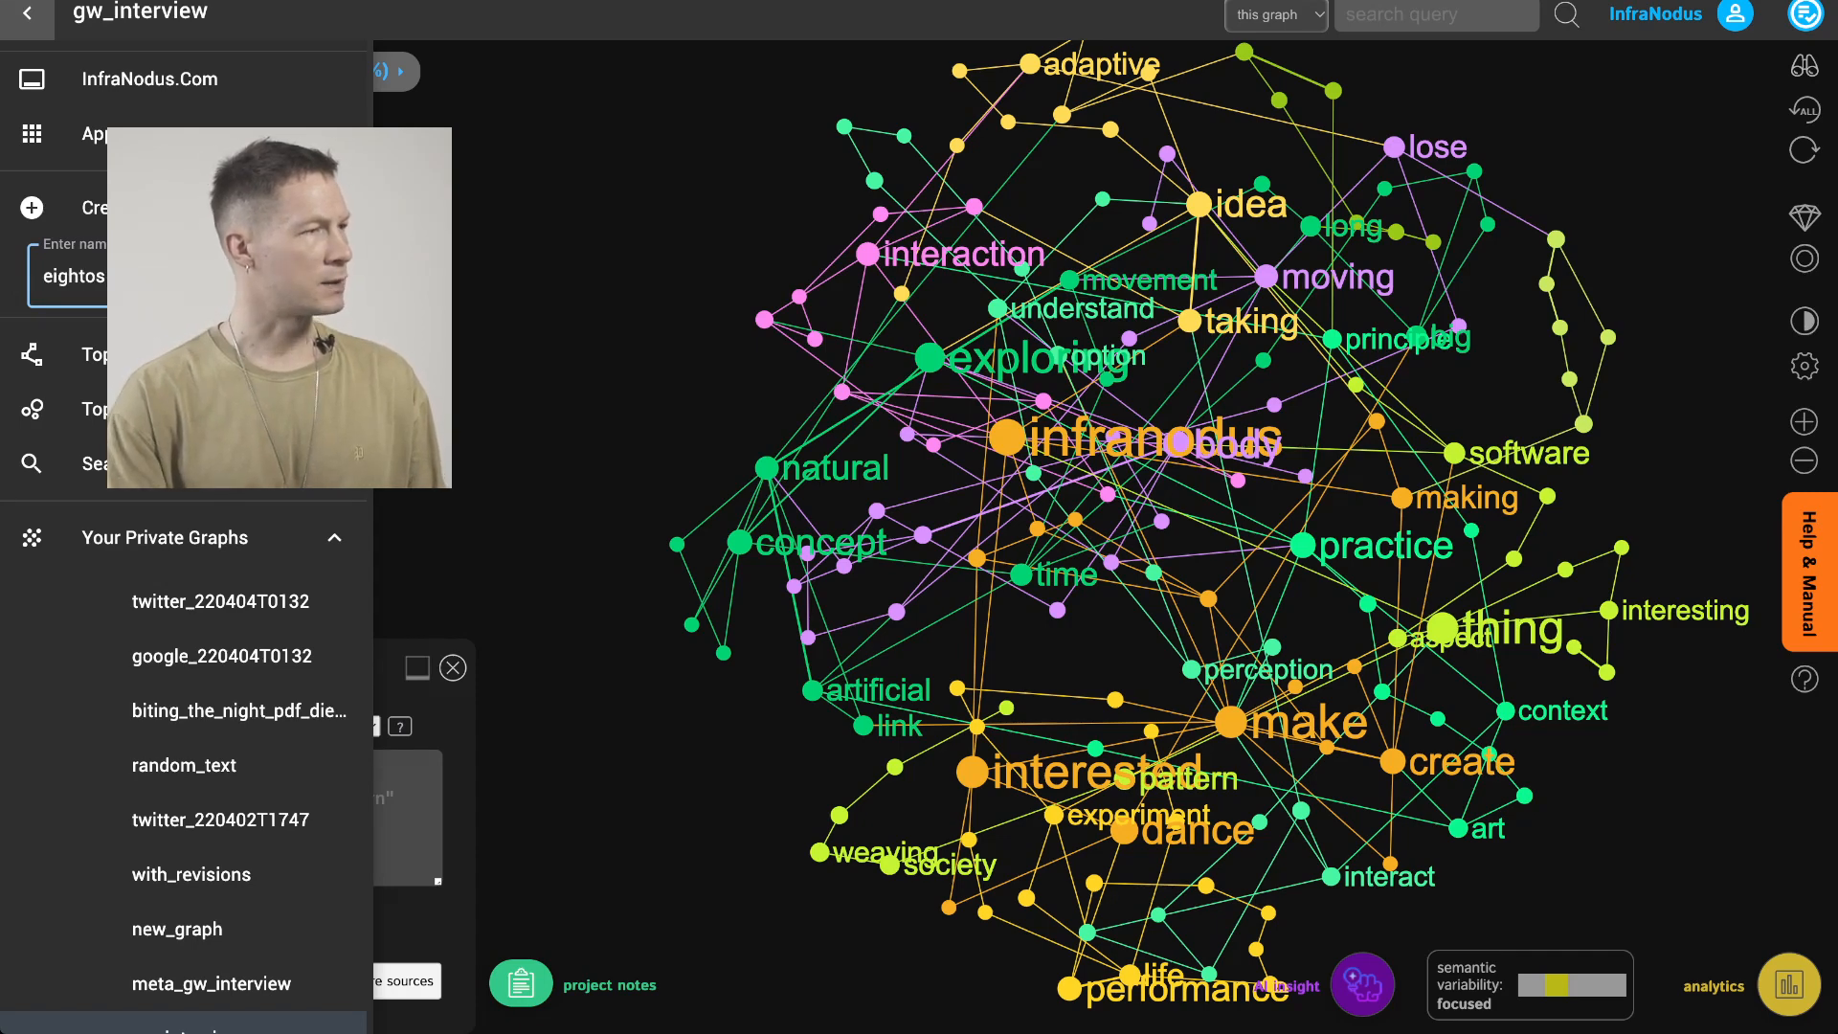
key(Return)
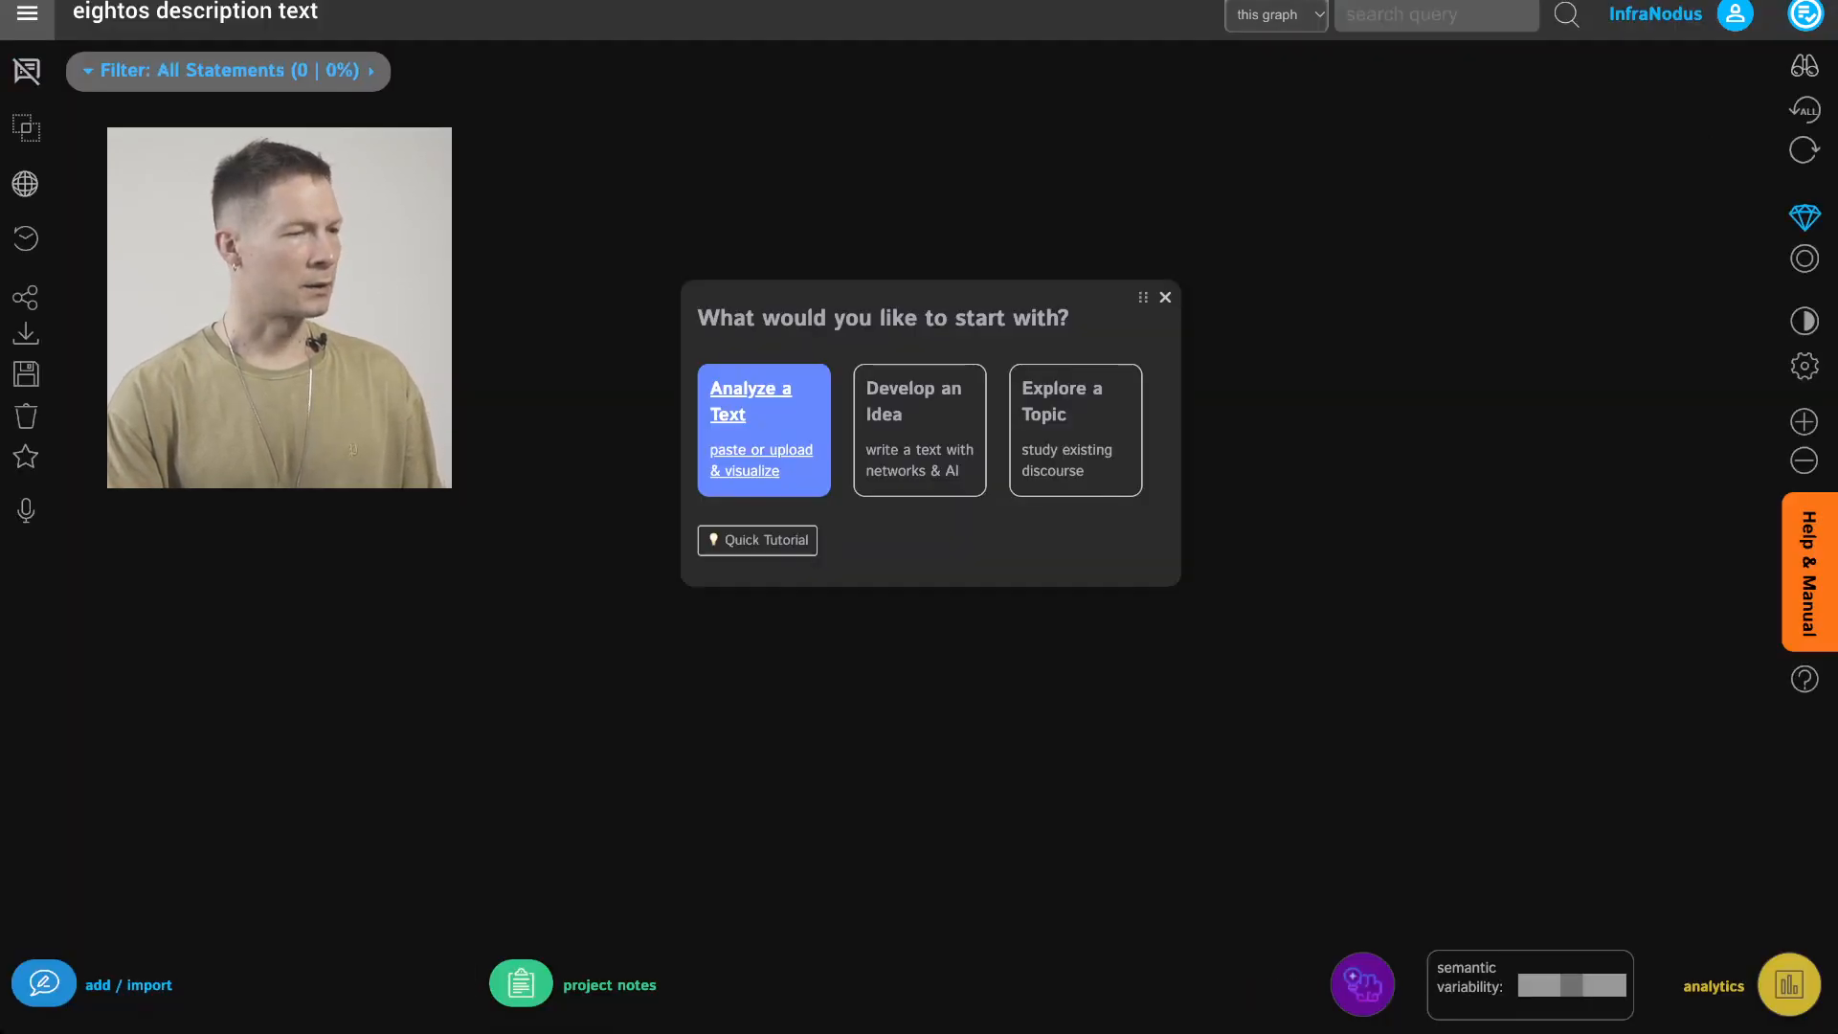
Choose to analyze a text and paste the copied post content into the new graph
click(765, 430)
key(ctrl+v)
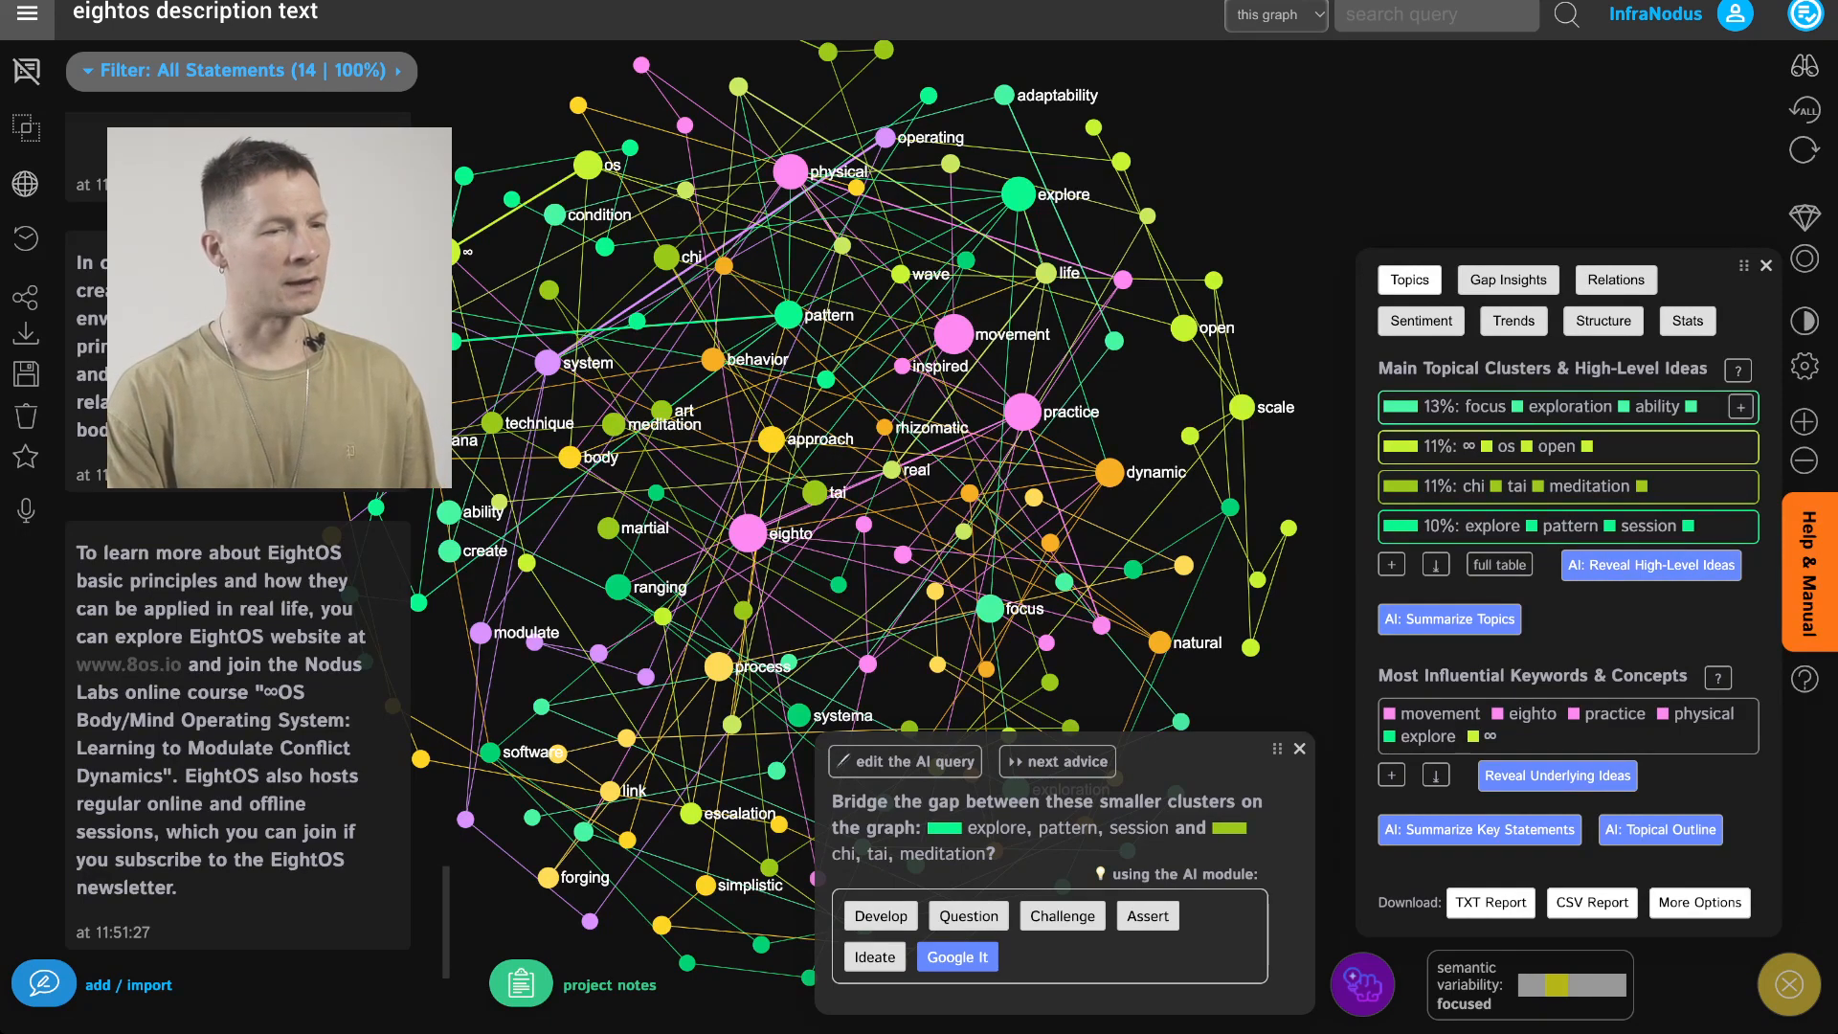
Highlight the focus, exploration, ability topic cluster and reposition the network graph
drag(977, 287, 1009, 362)
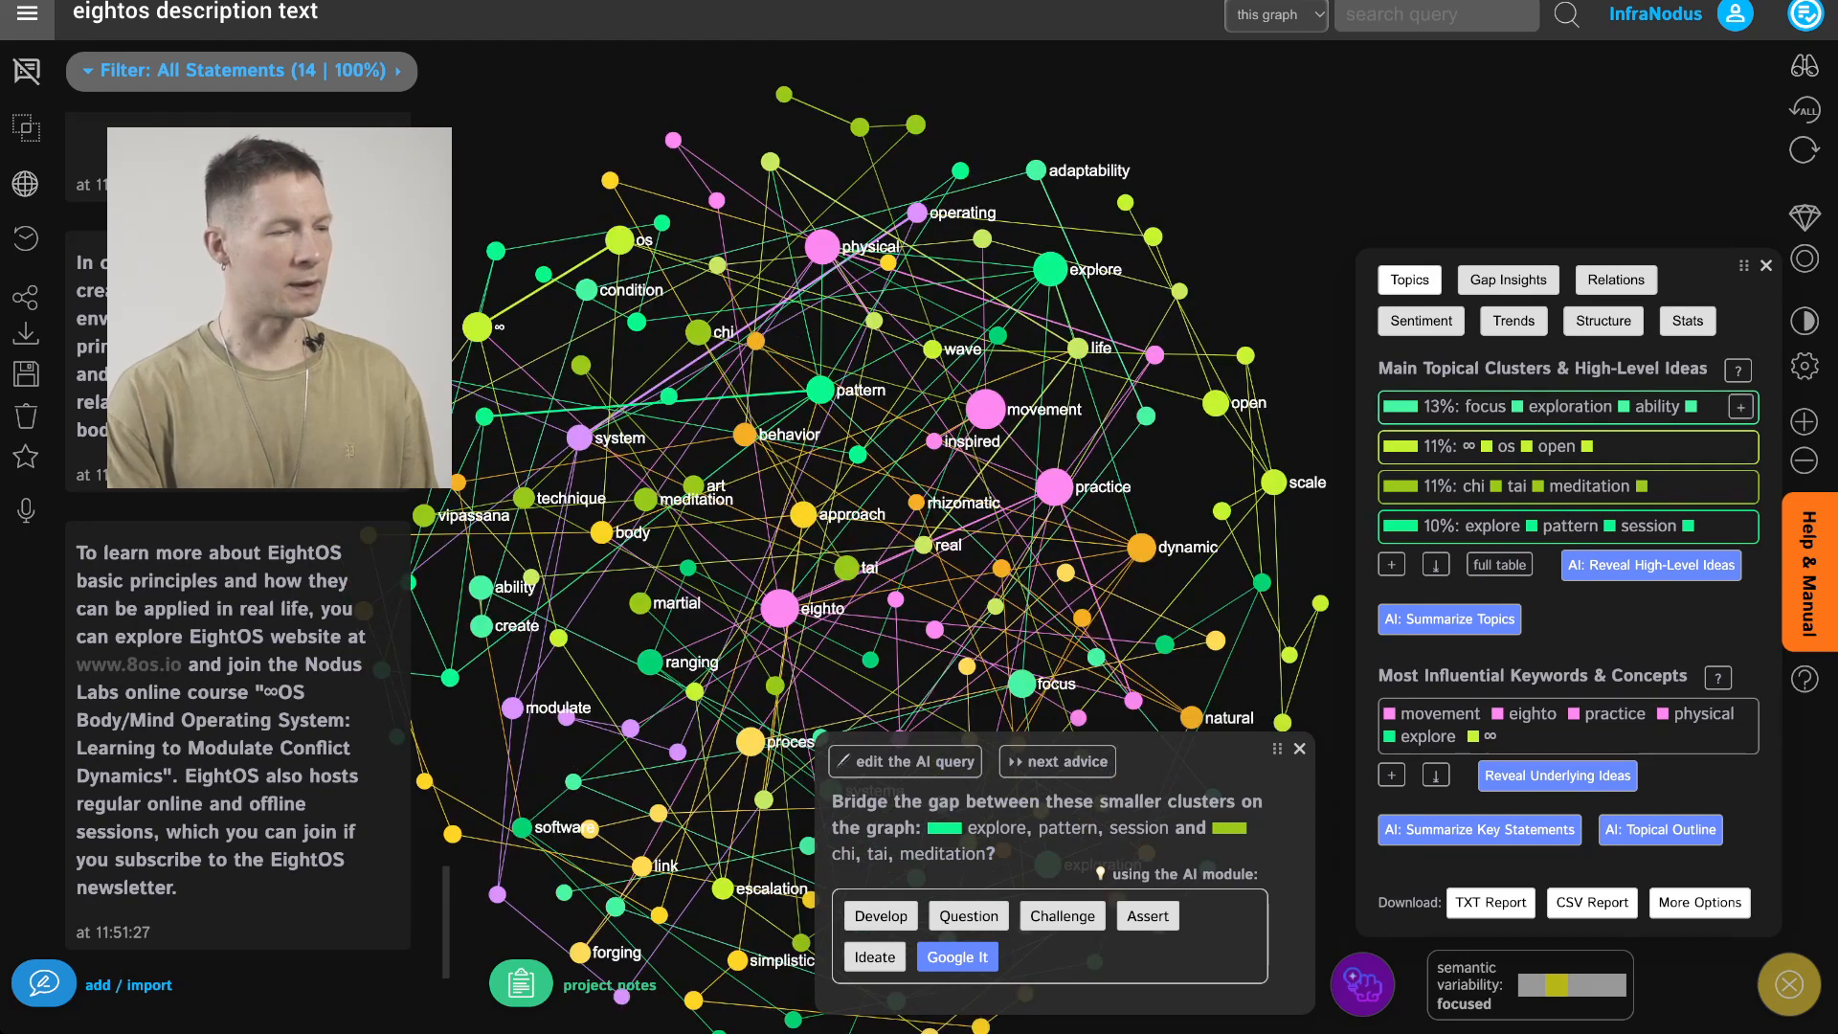
click(1569, 407)
click(1569, 407)
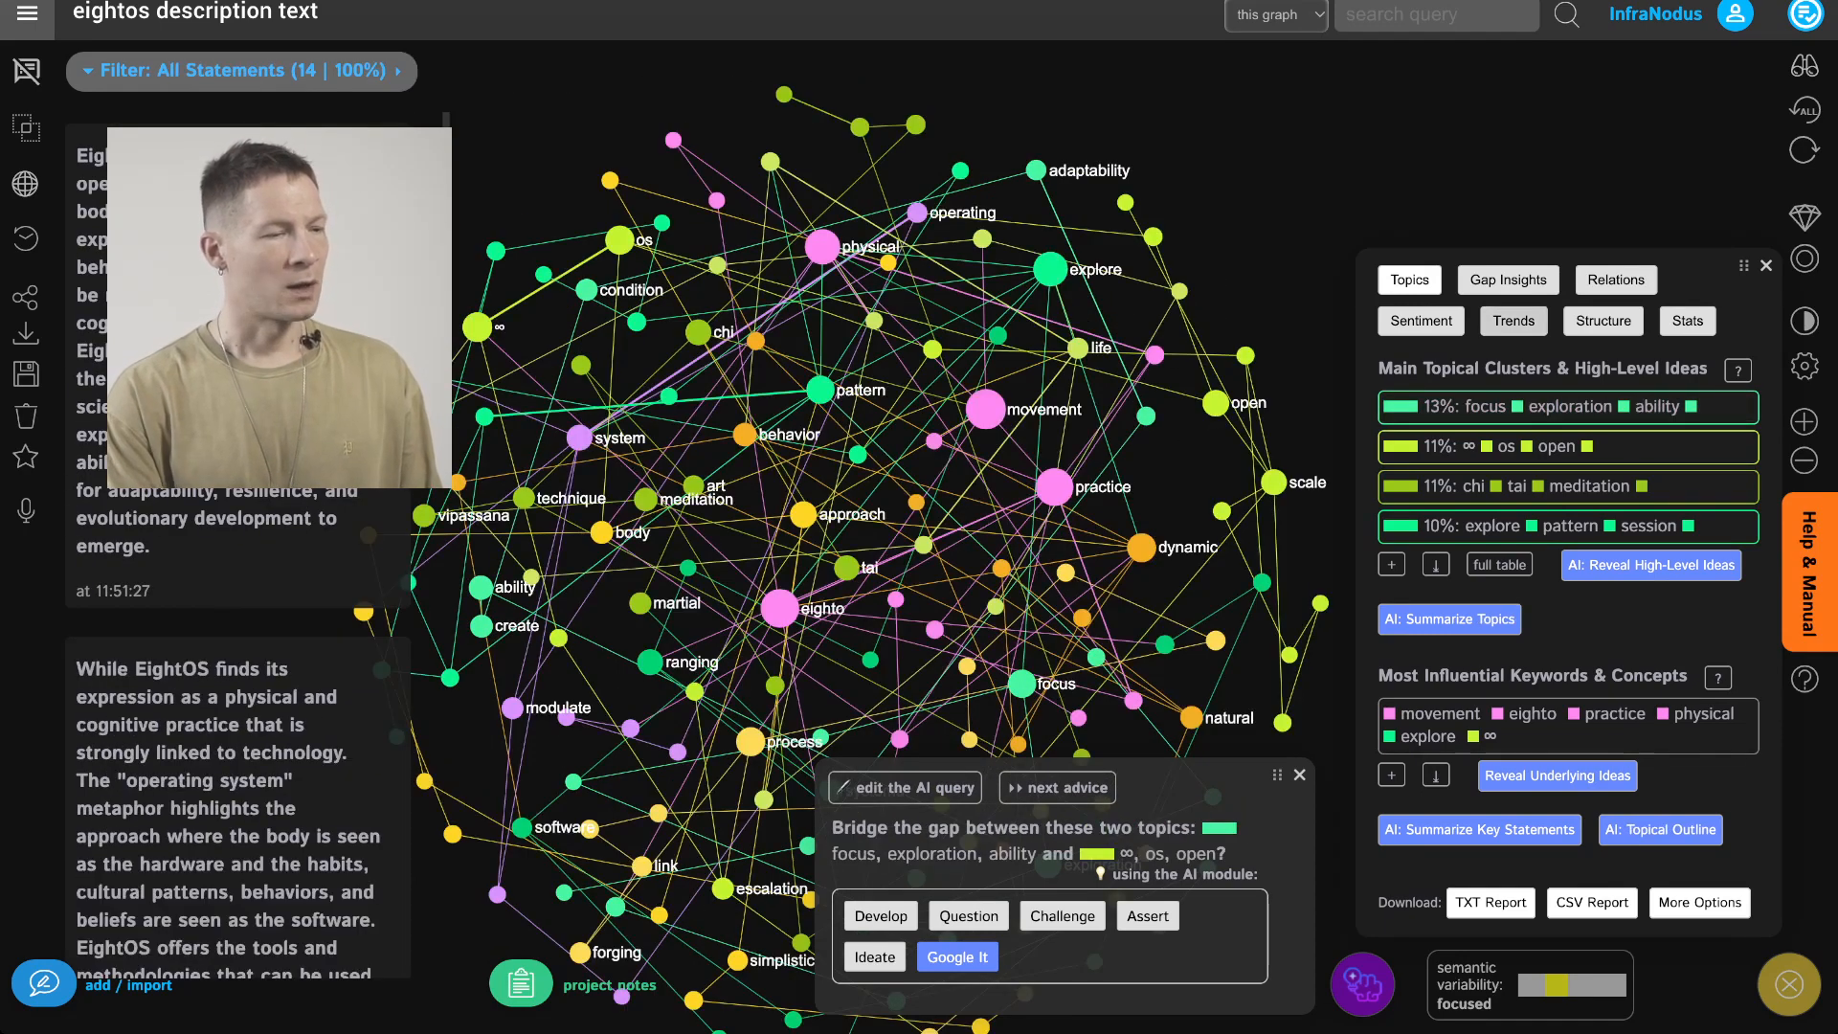
drag(1235, 249, 1175, 191)
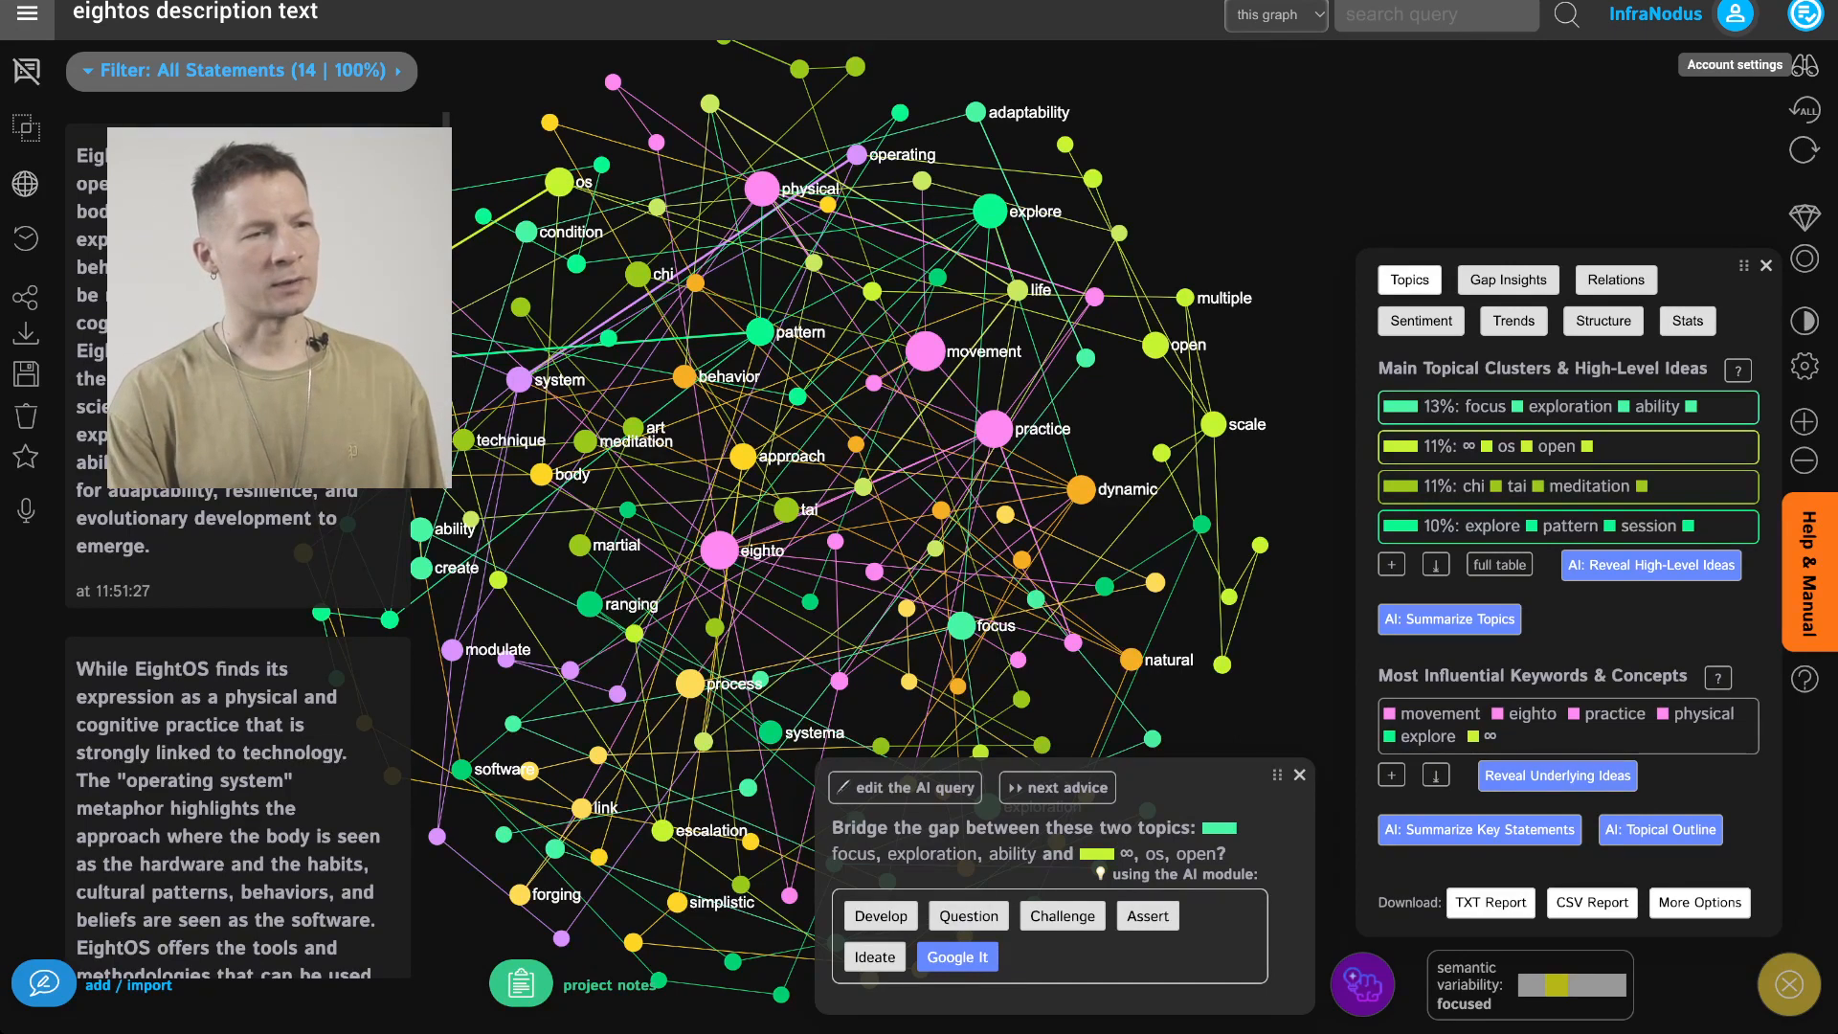
Open the account settings and check the text processing language option
click(1735, 14)
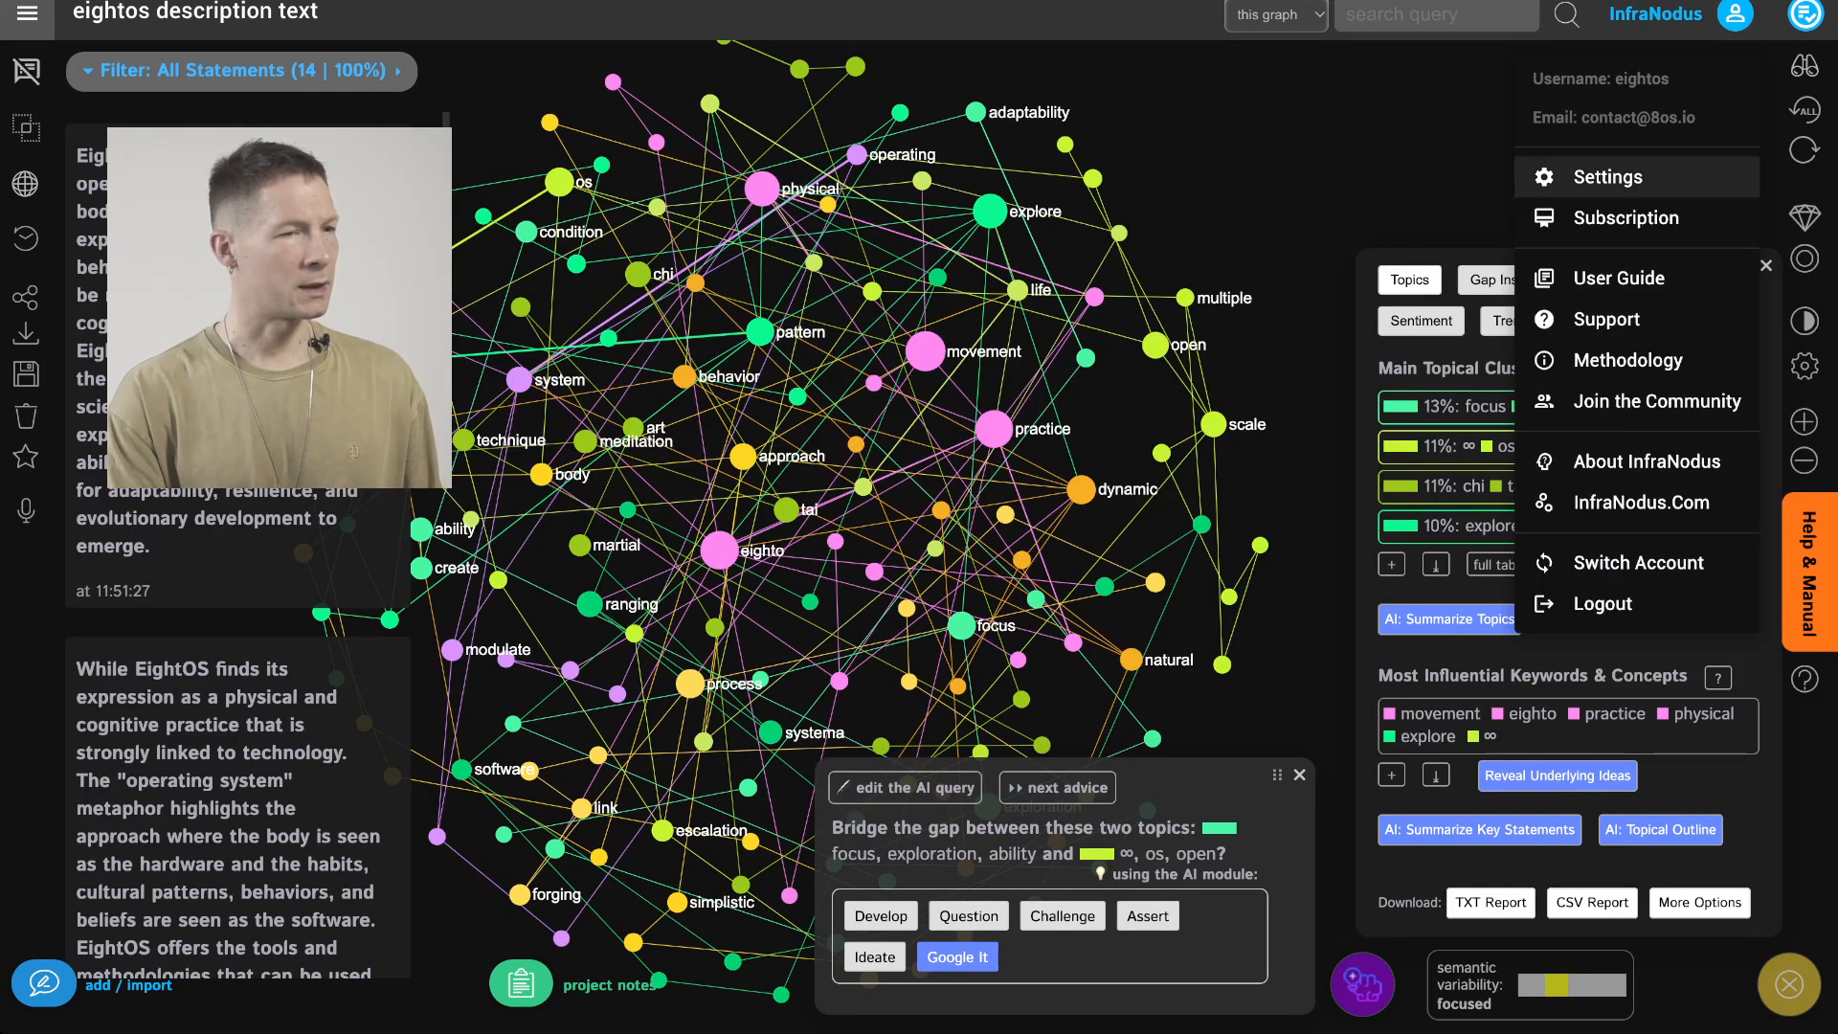
click(1609, 177)
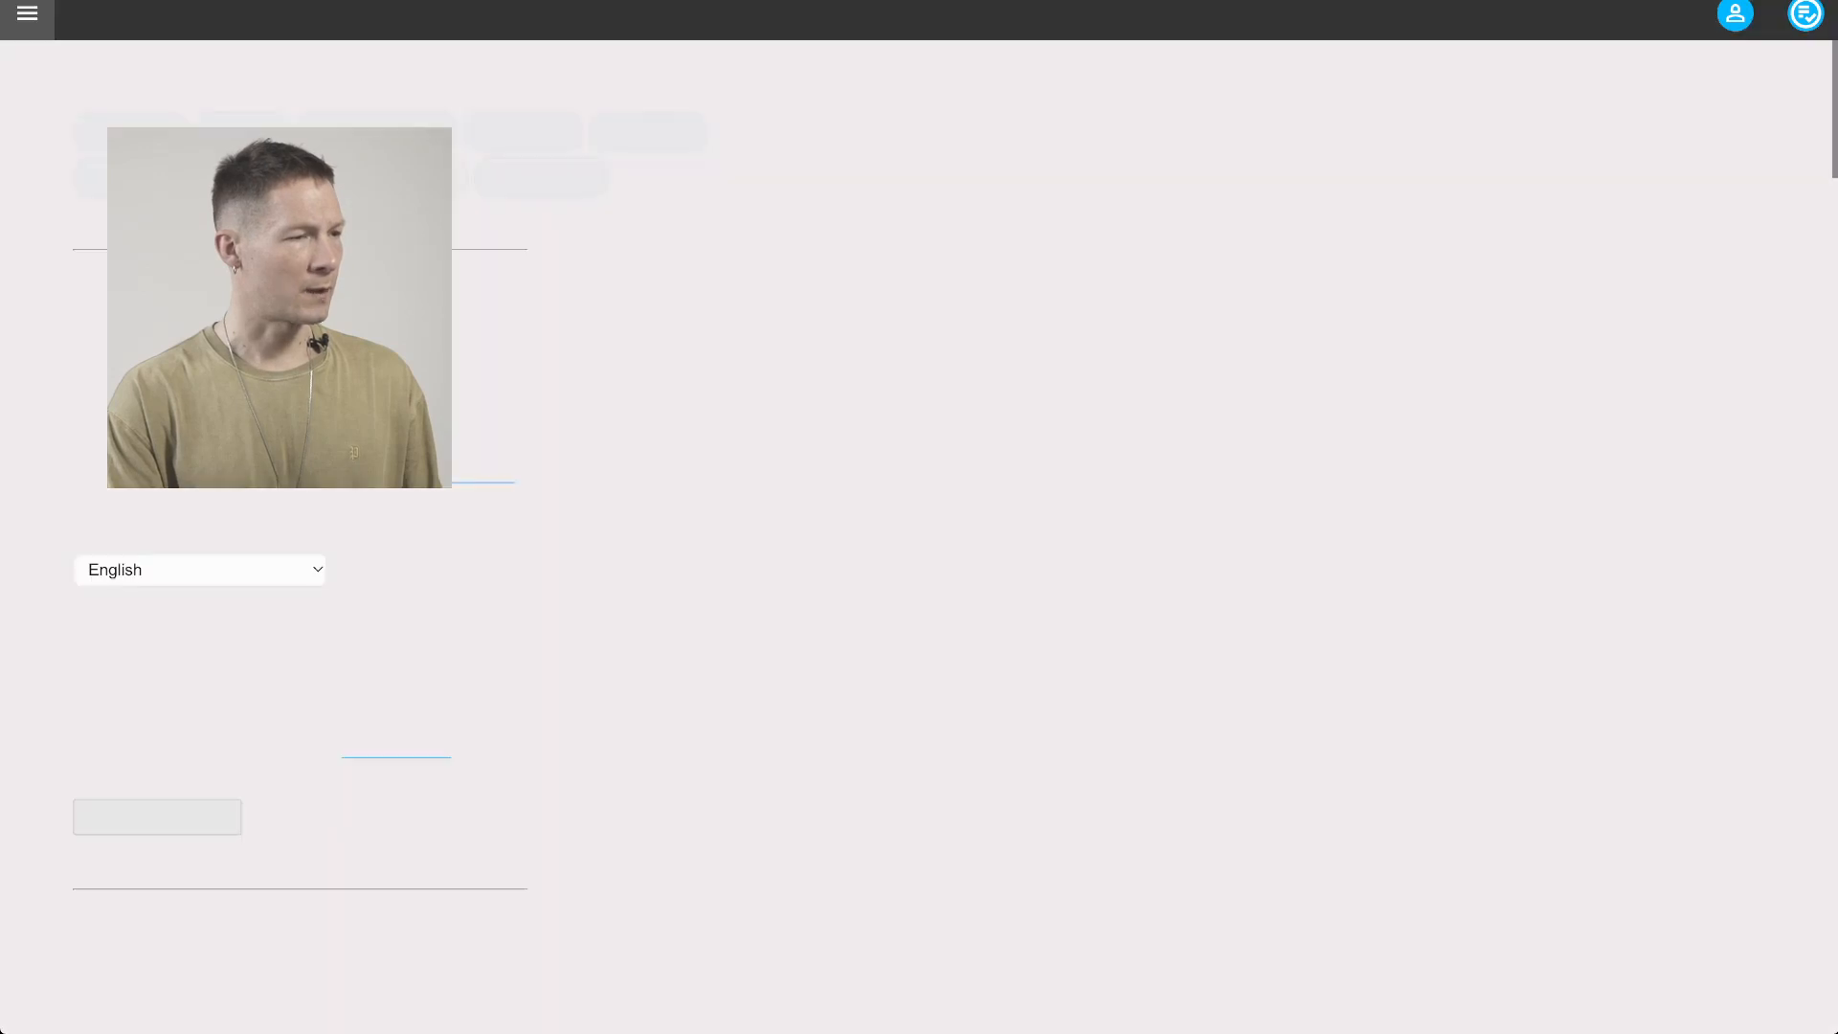
scroll(919, 517, down, 1)
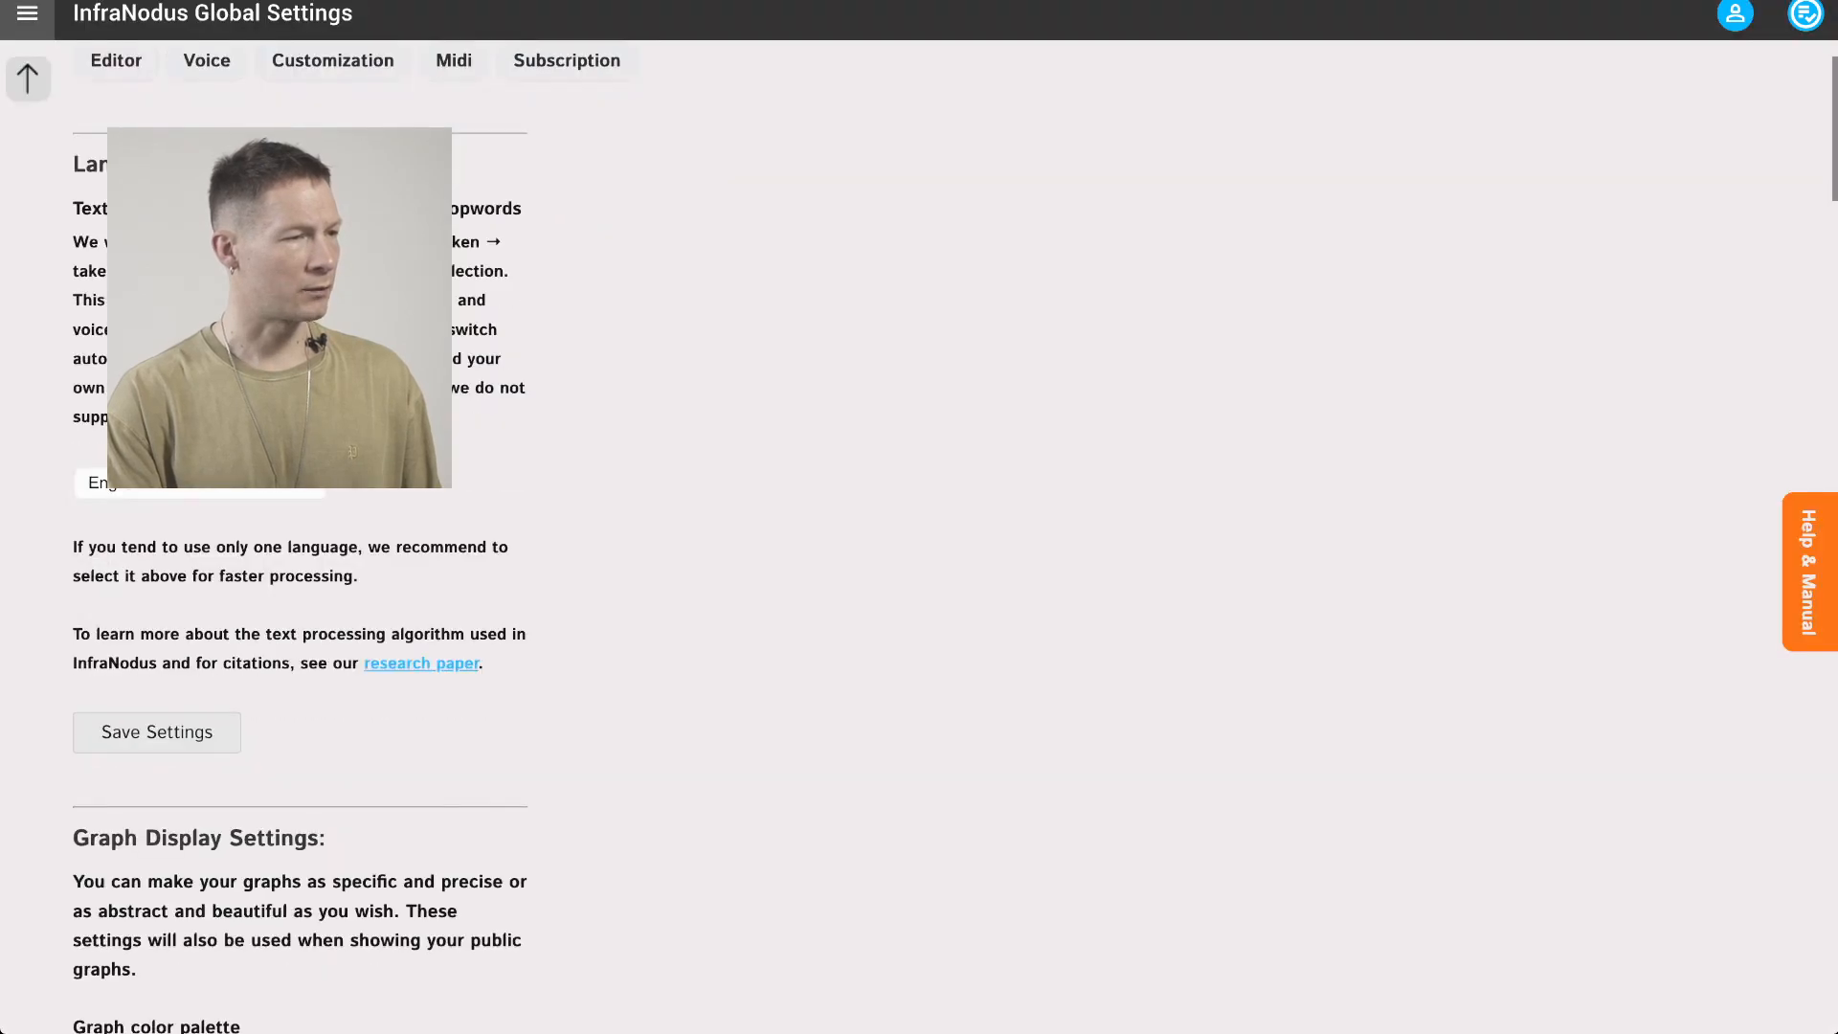
click(200, 482)
click(1808, 573)
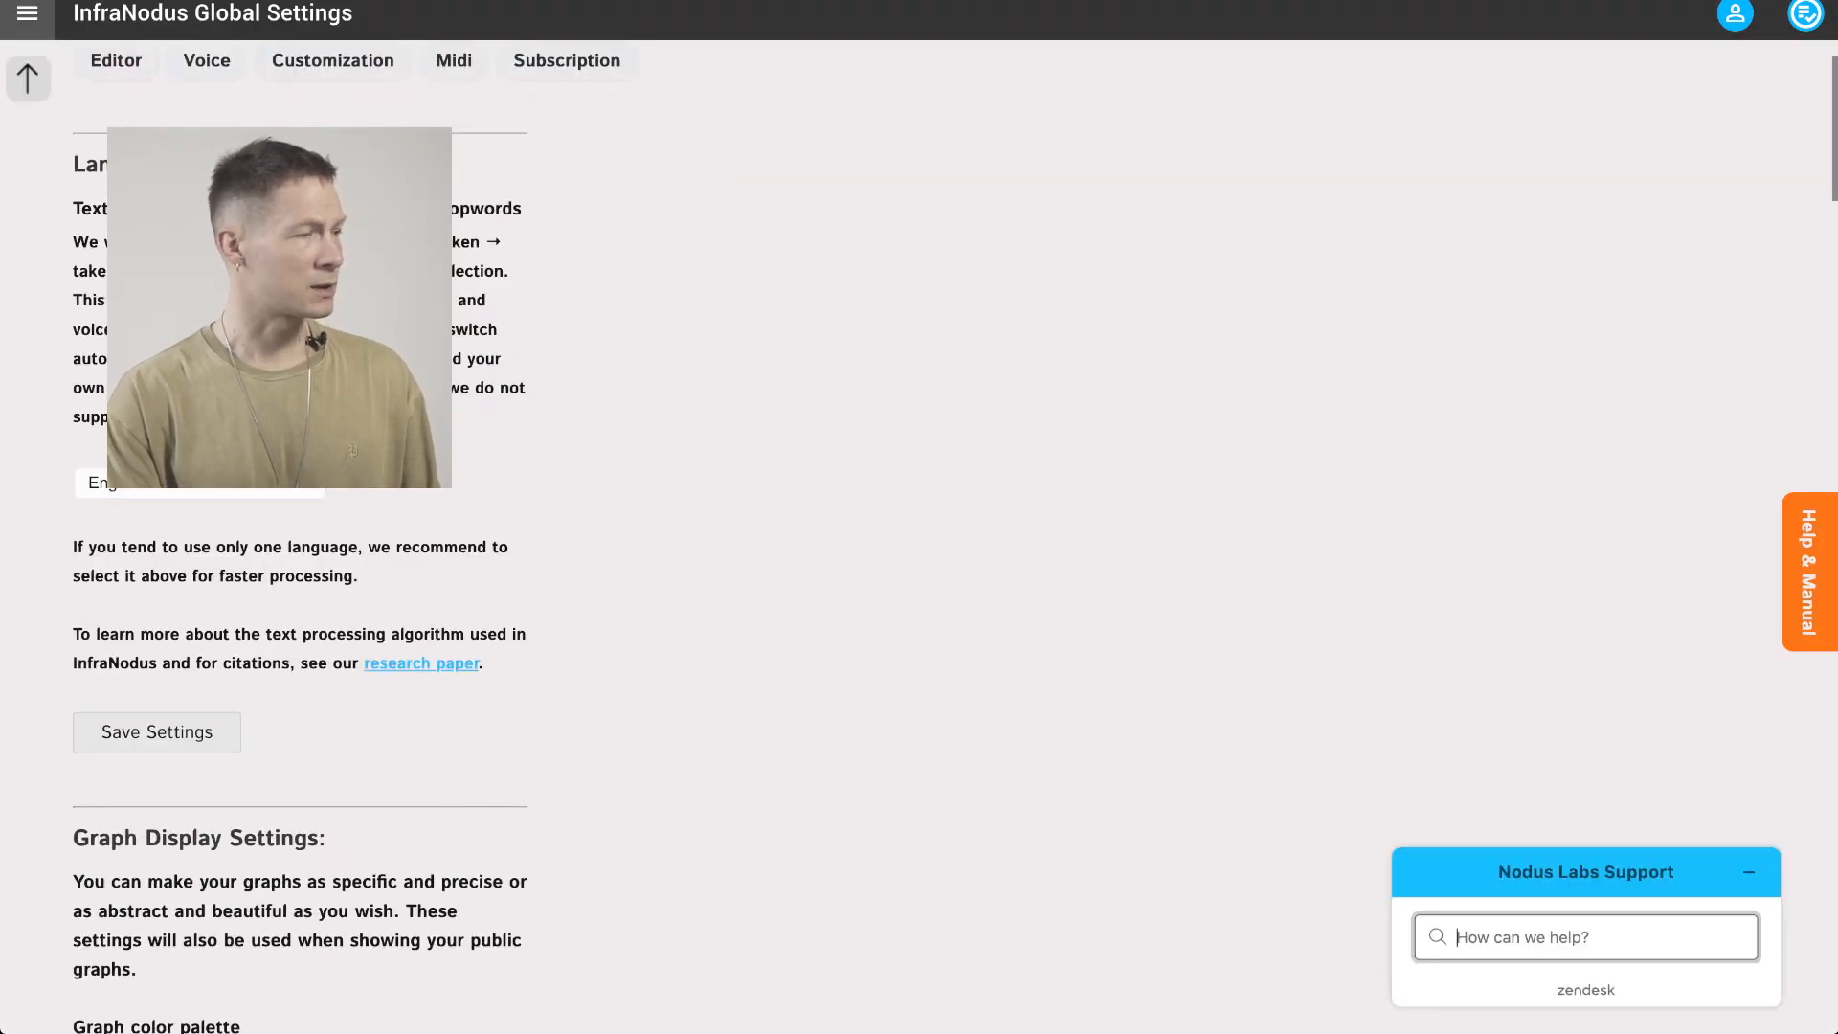
click(200, 483)
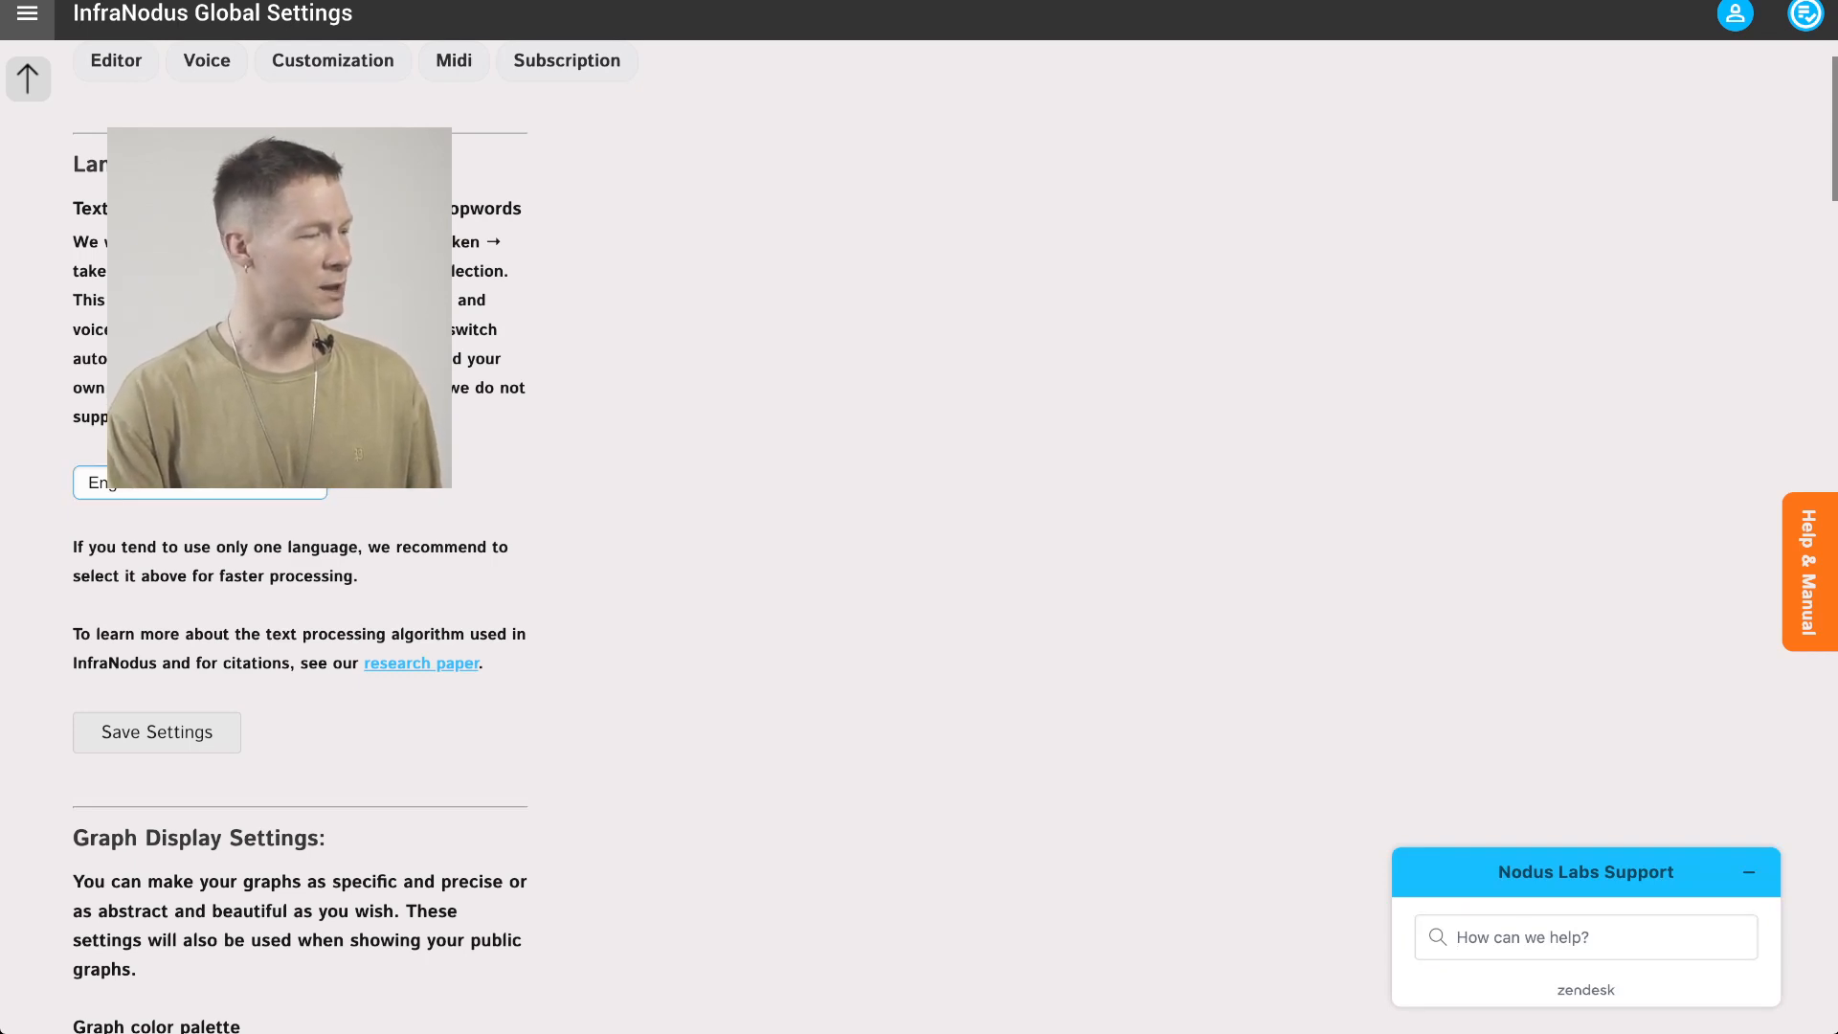
Set node labels' size to Proportional to Nodes' Size (Default) and save the settings
scroll(300, 574, down, 9)
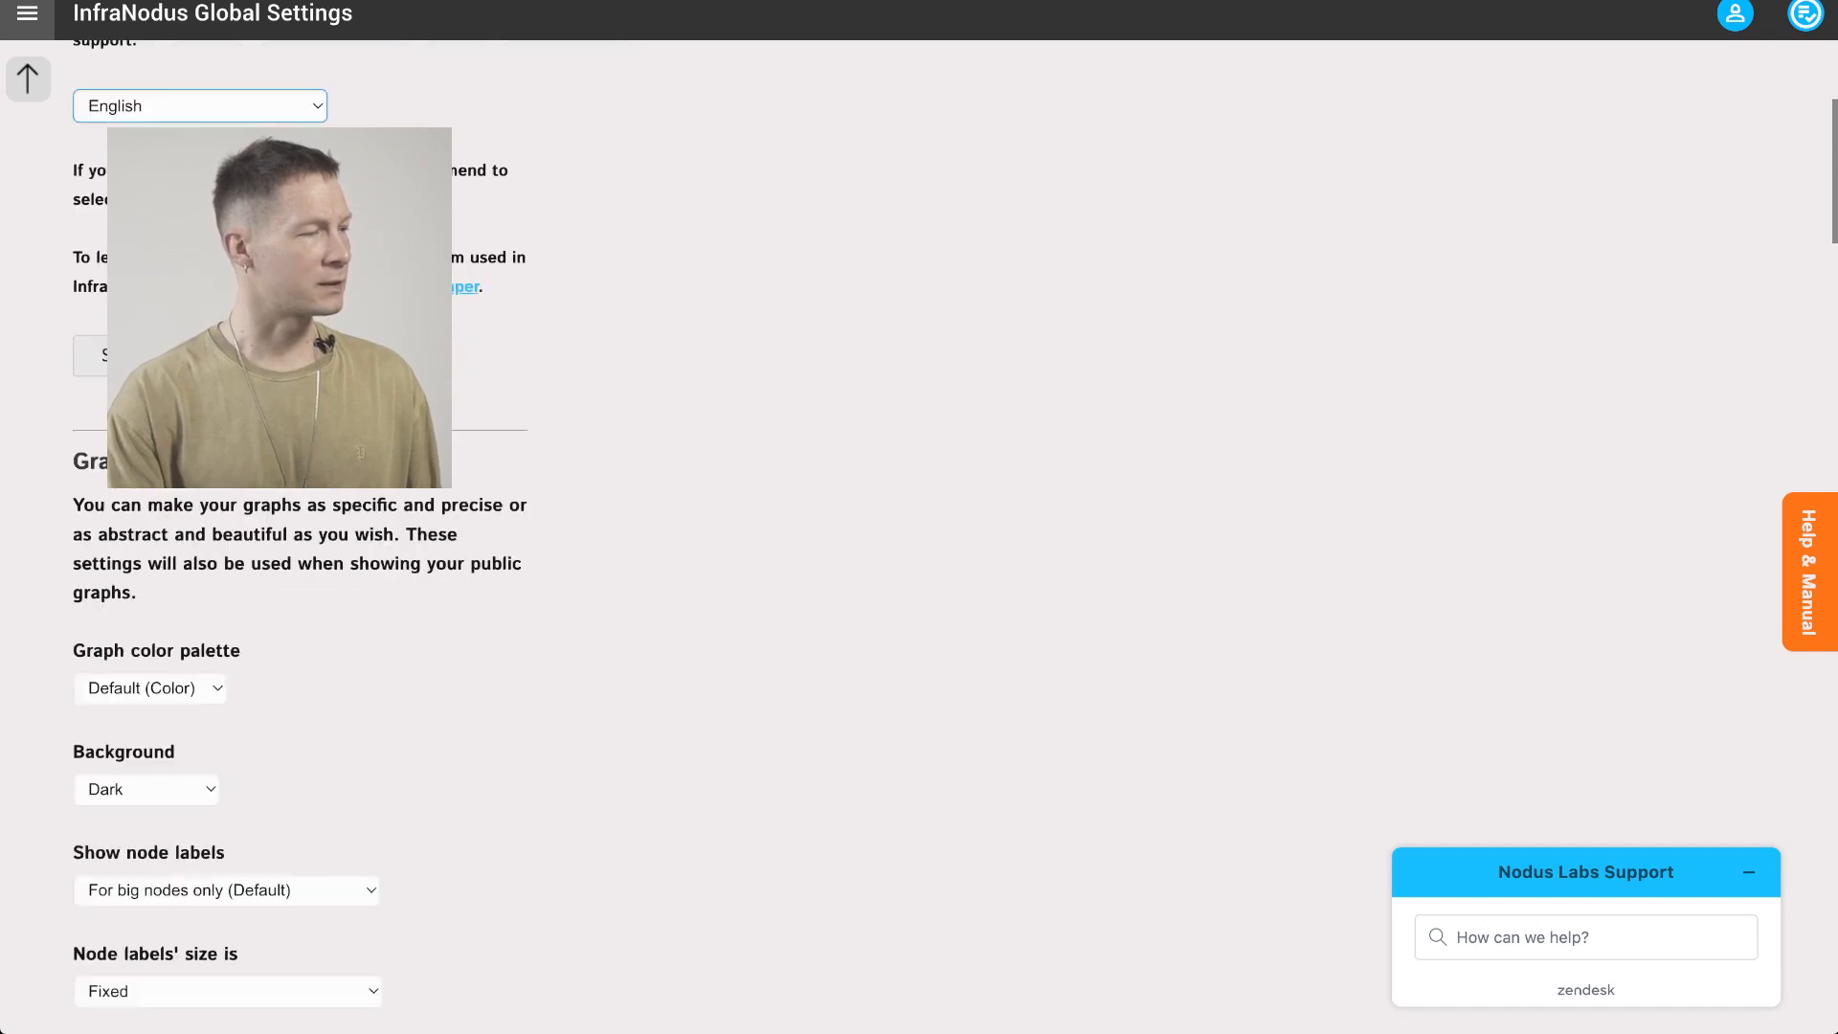
scroll(299, 574, down, 1)
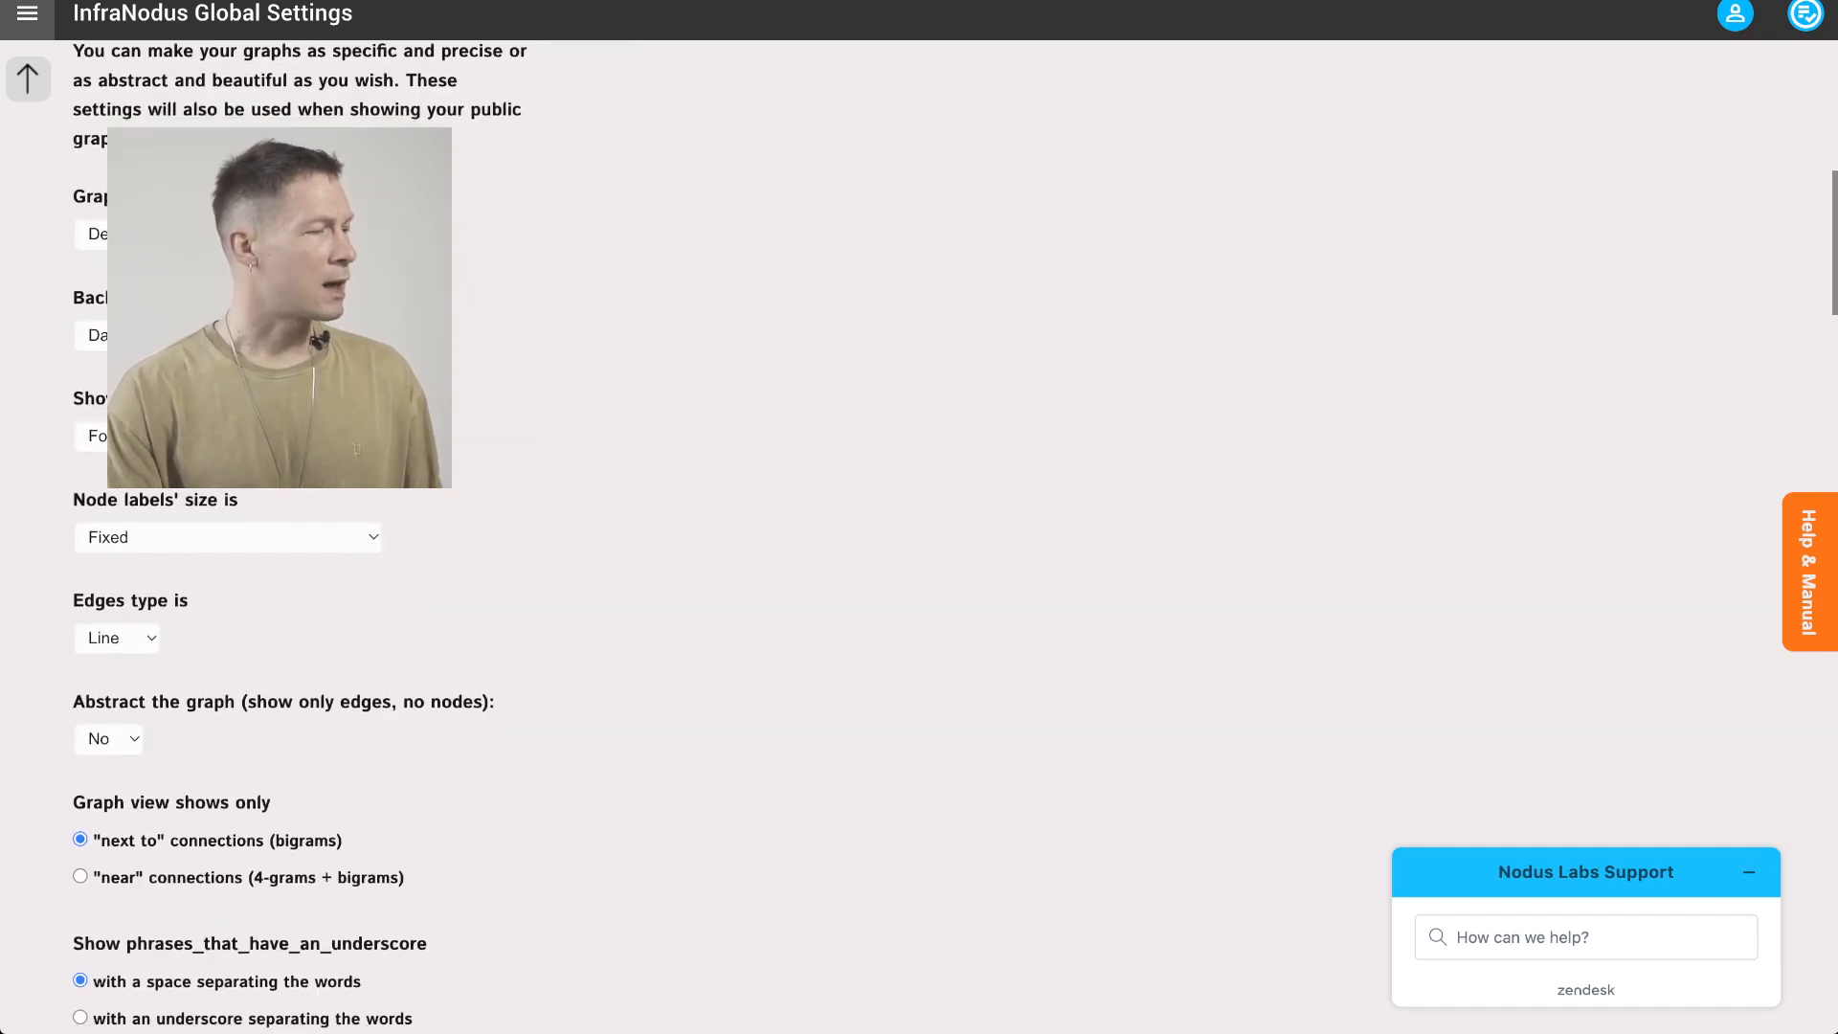
click(228, 537)
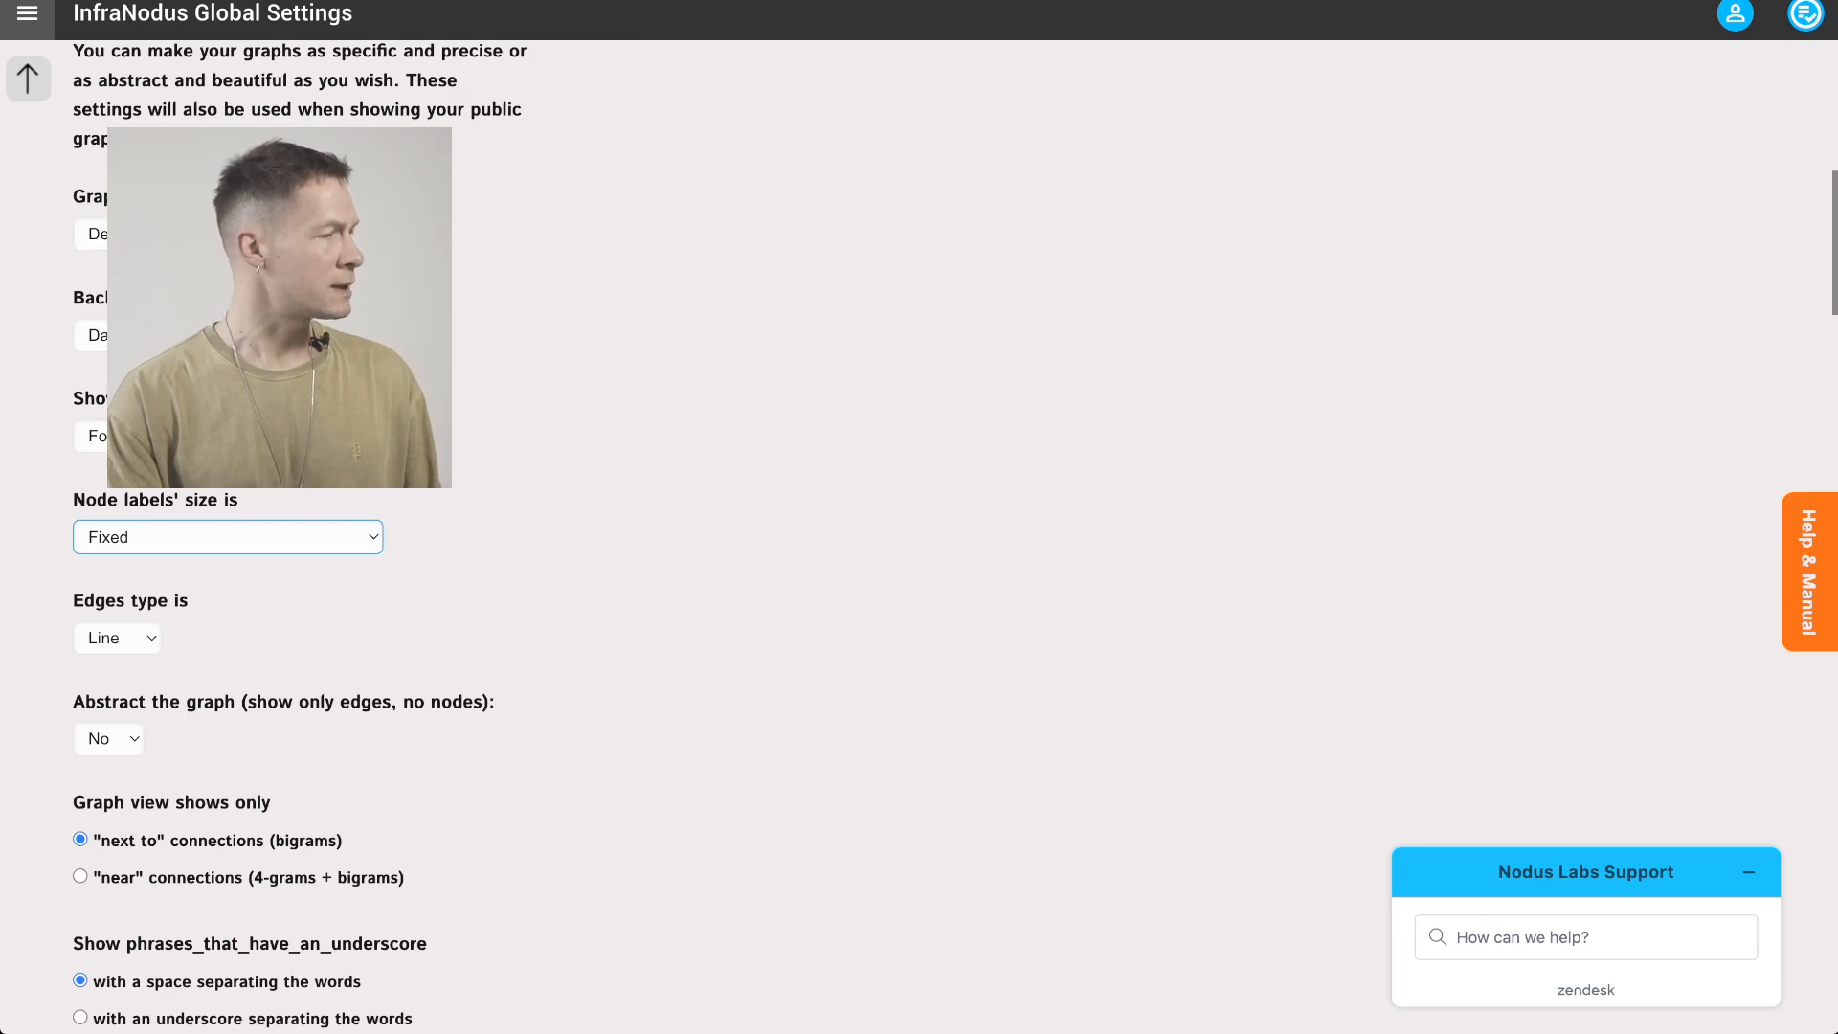
click(221, 535)
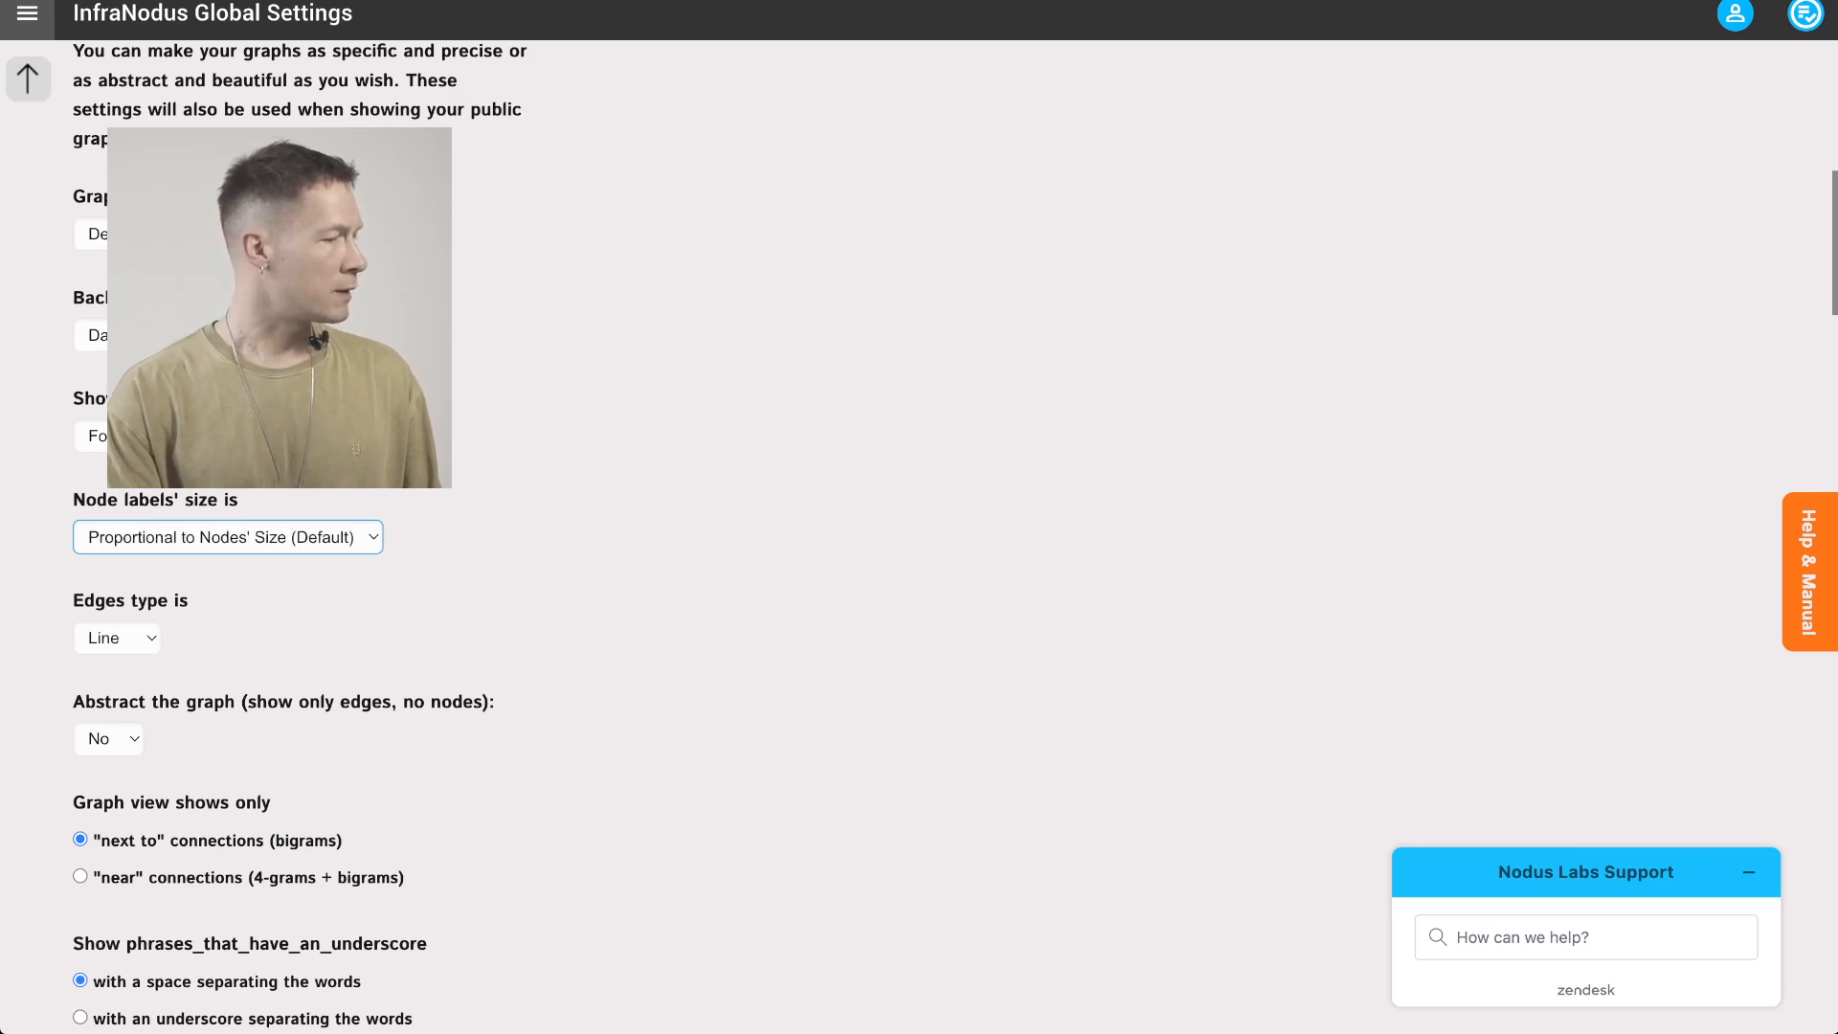
scroll(297, 536, down, 4)
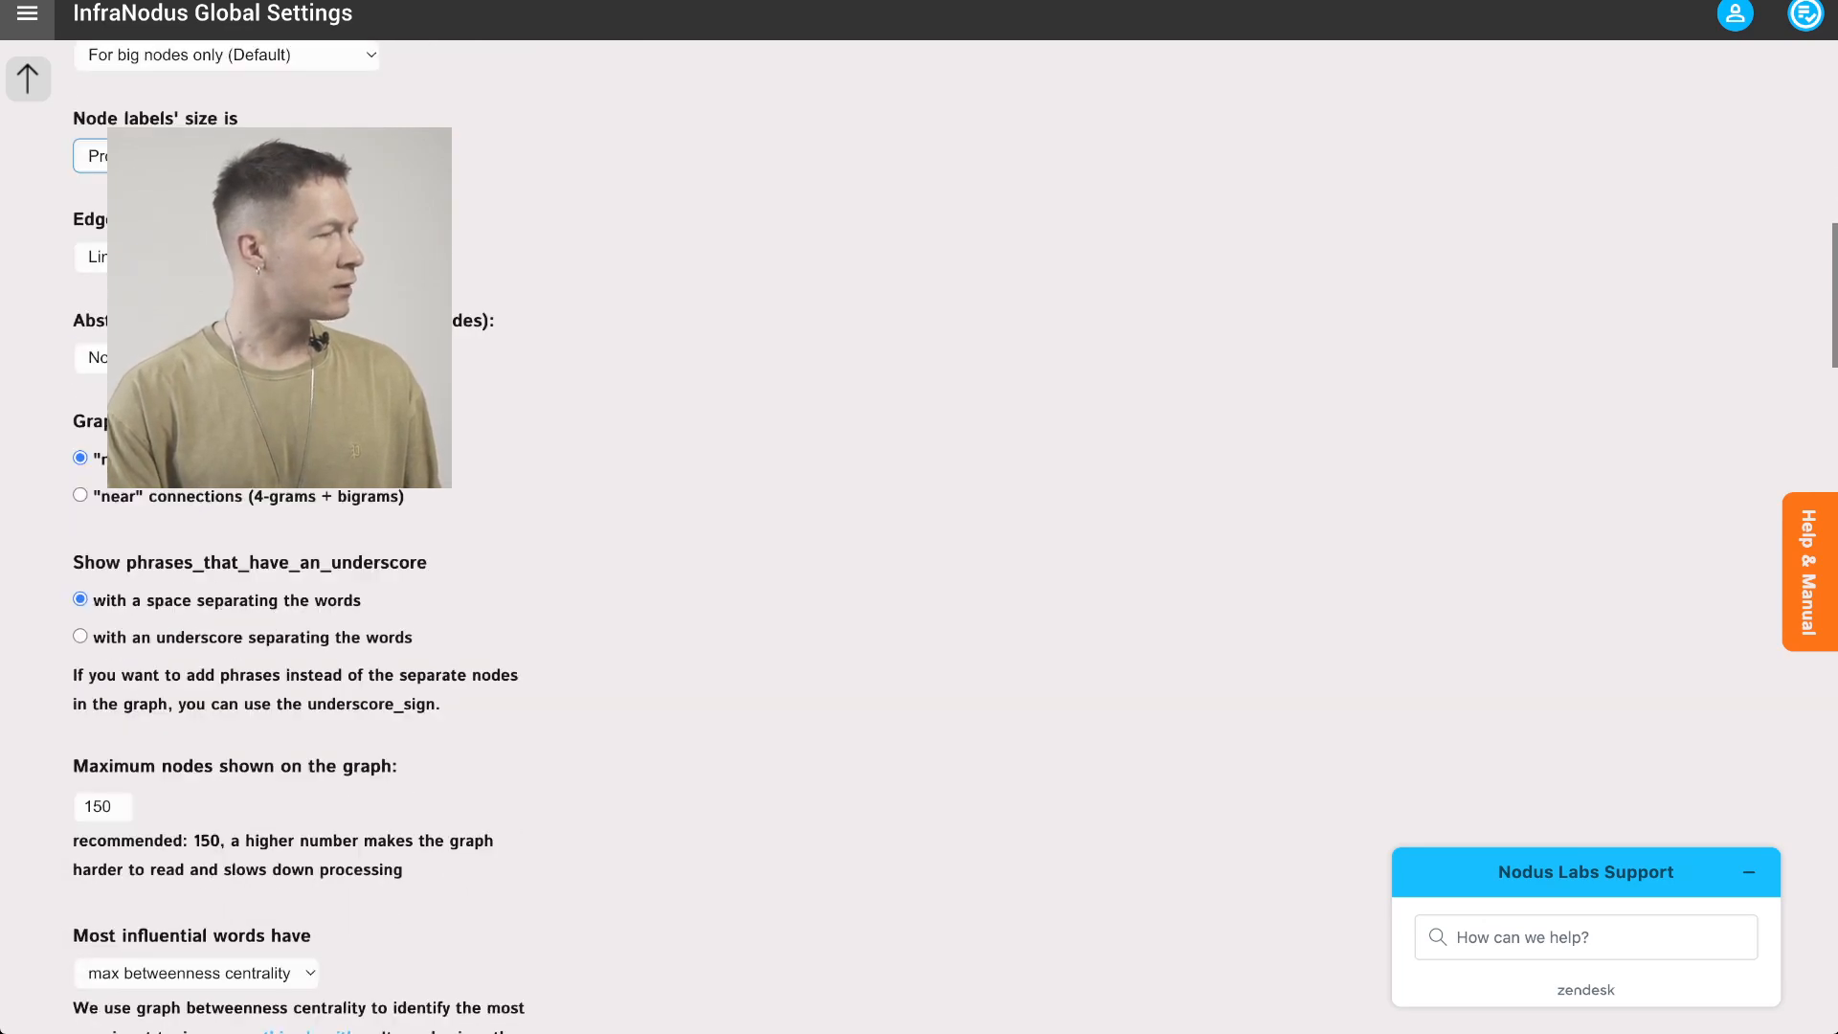
scroll(297, 537, up, 4)
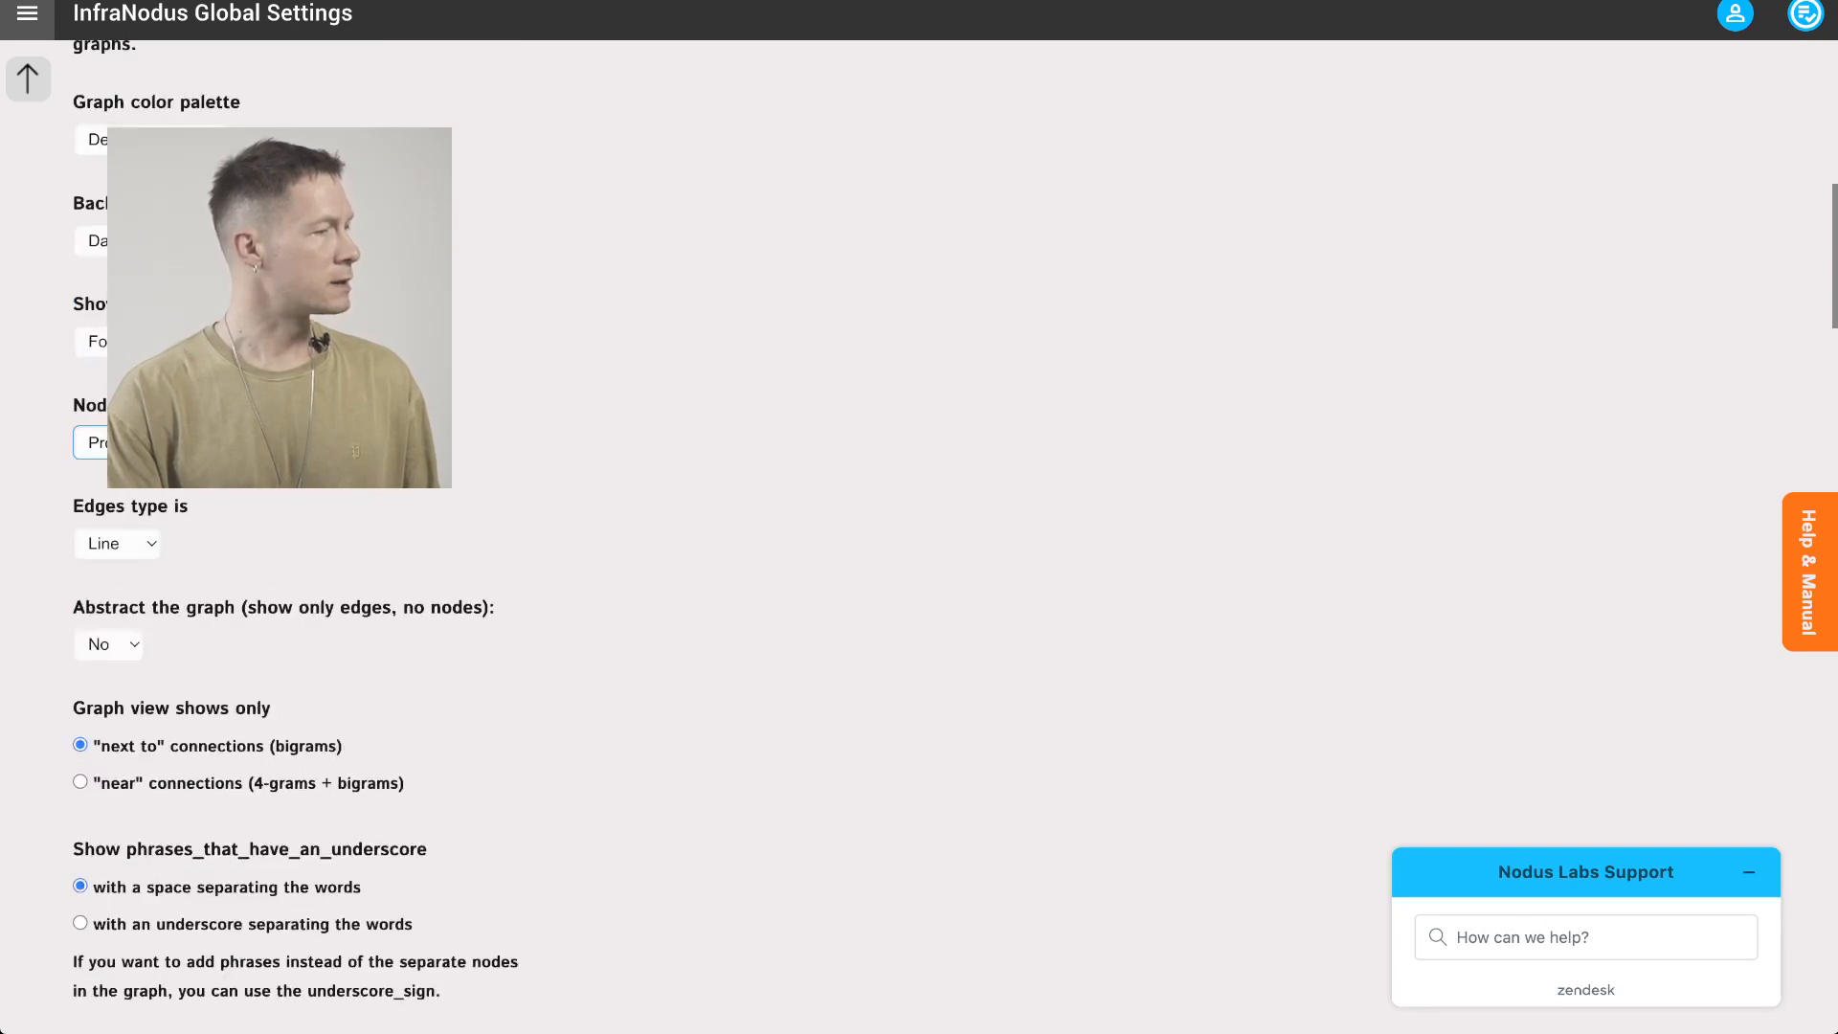
scroll(297, 536, up, 1)
scroll(297, 537, down, 3)
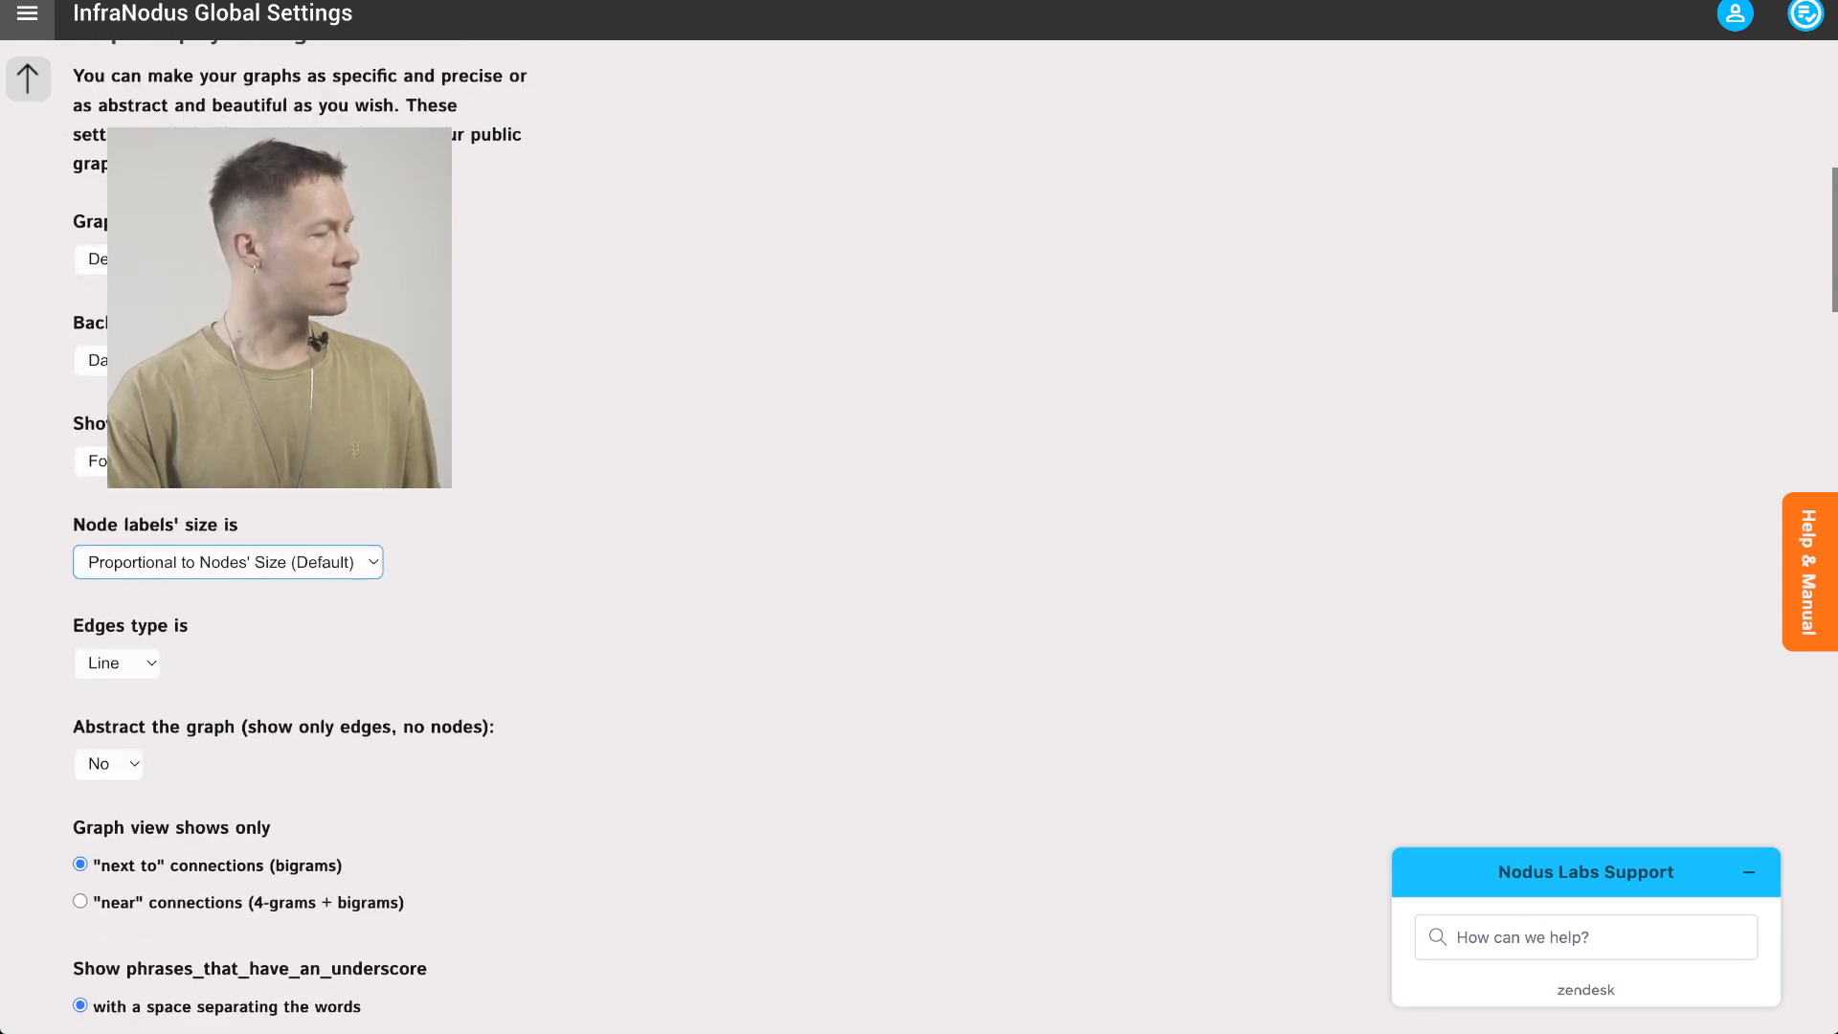
scroll(297, 536, down, 6)
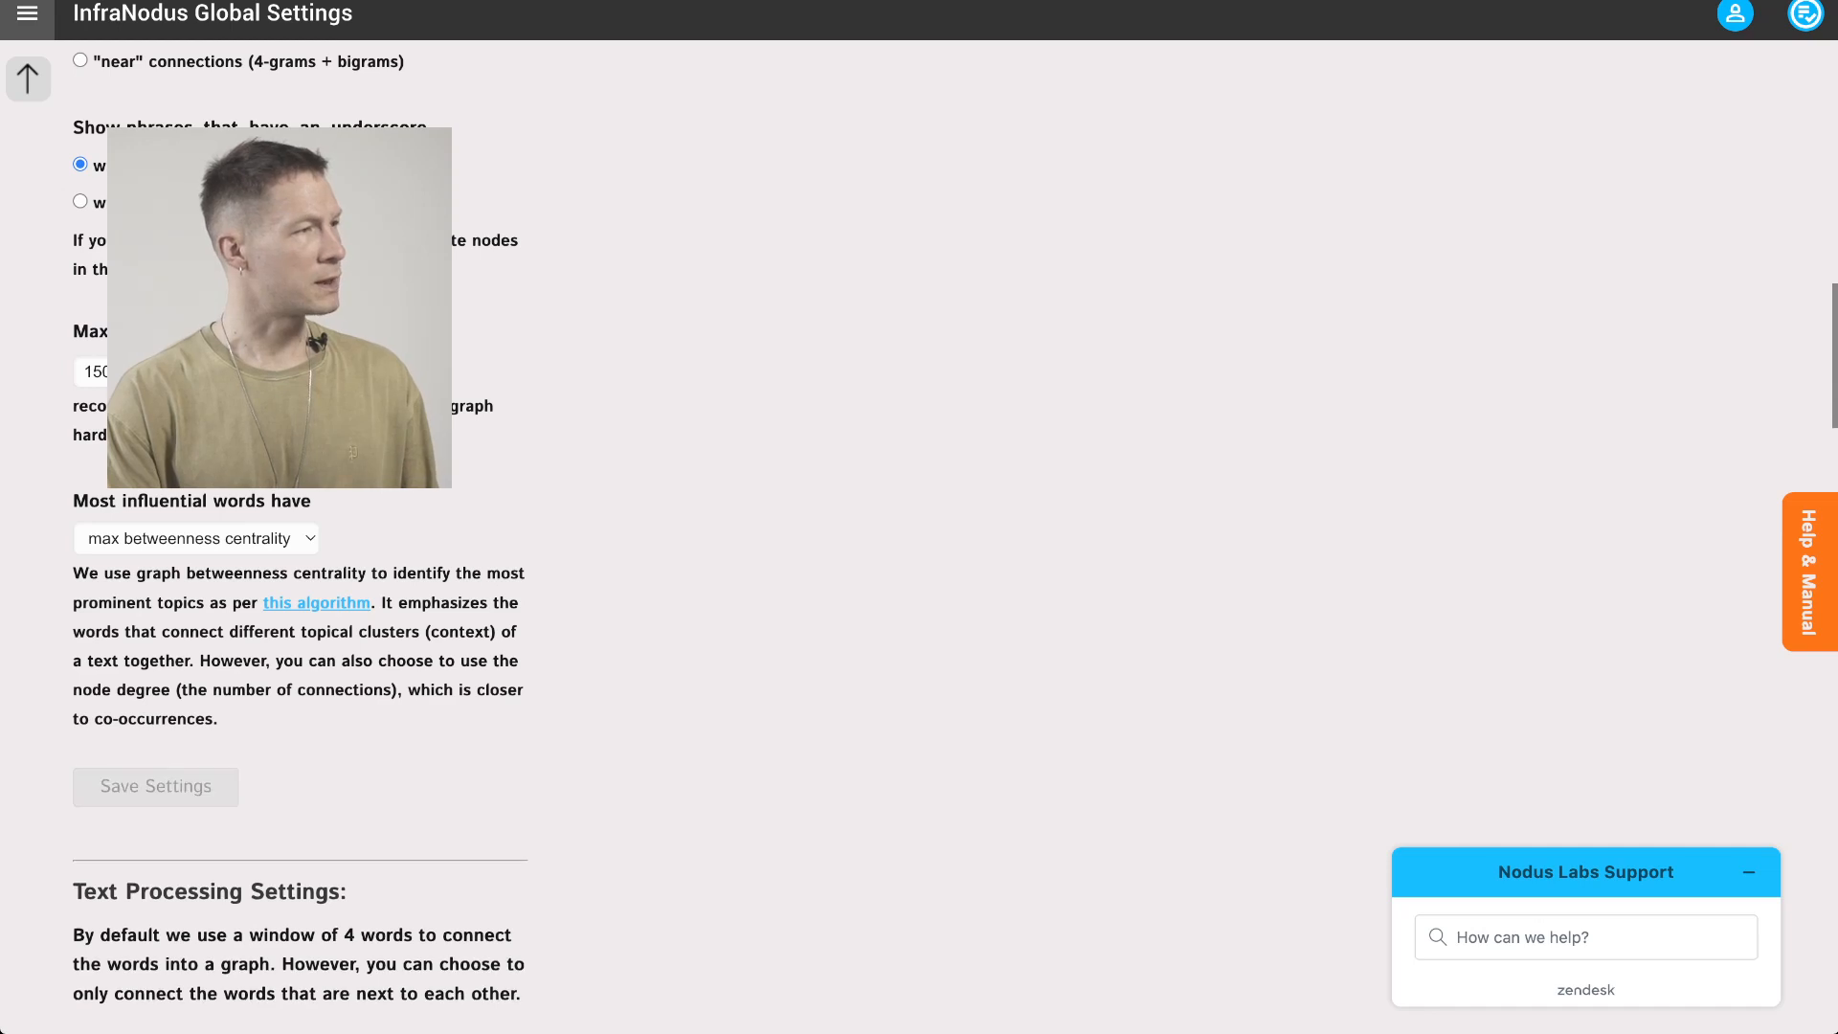
click(157, 786)
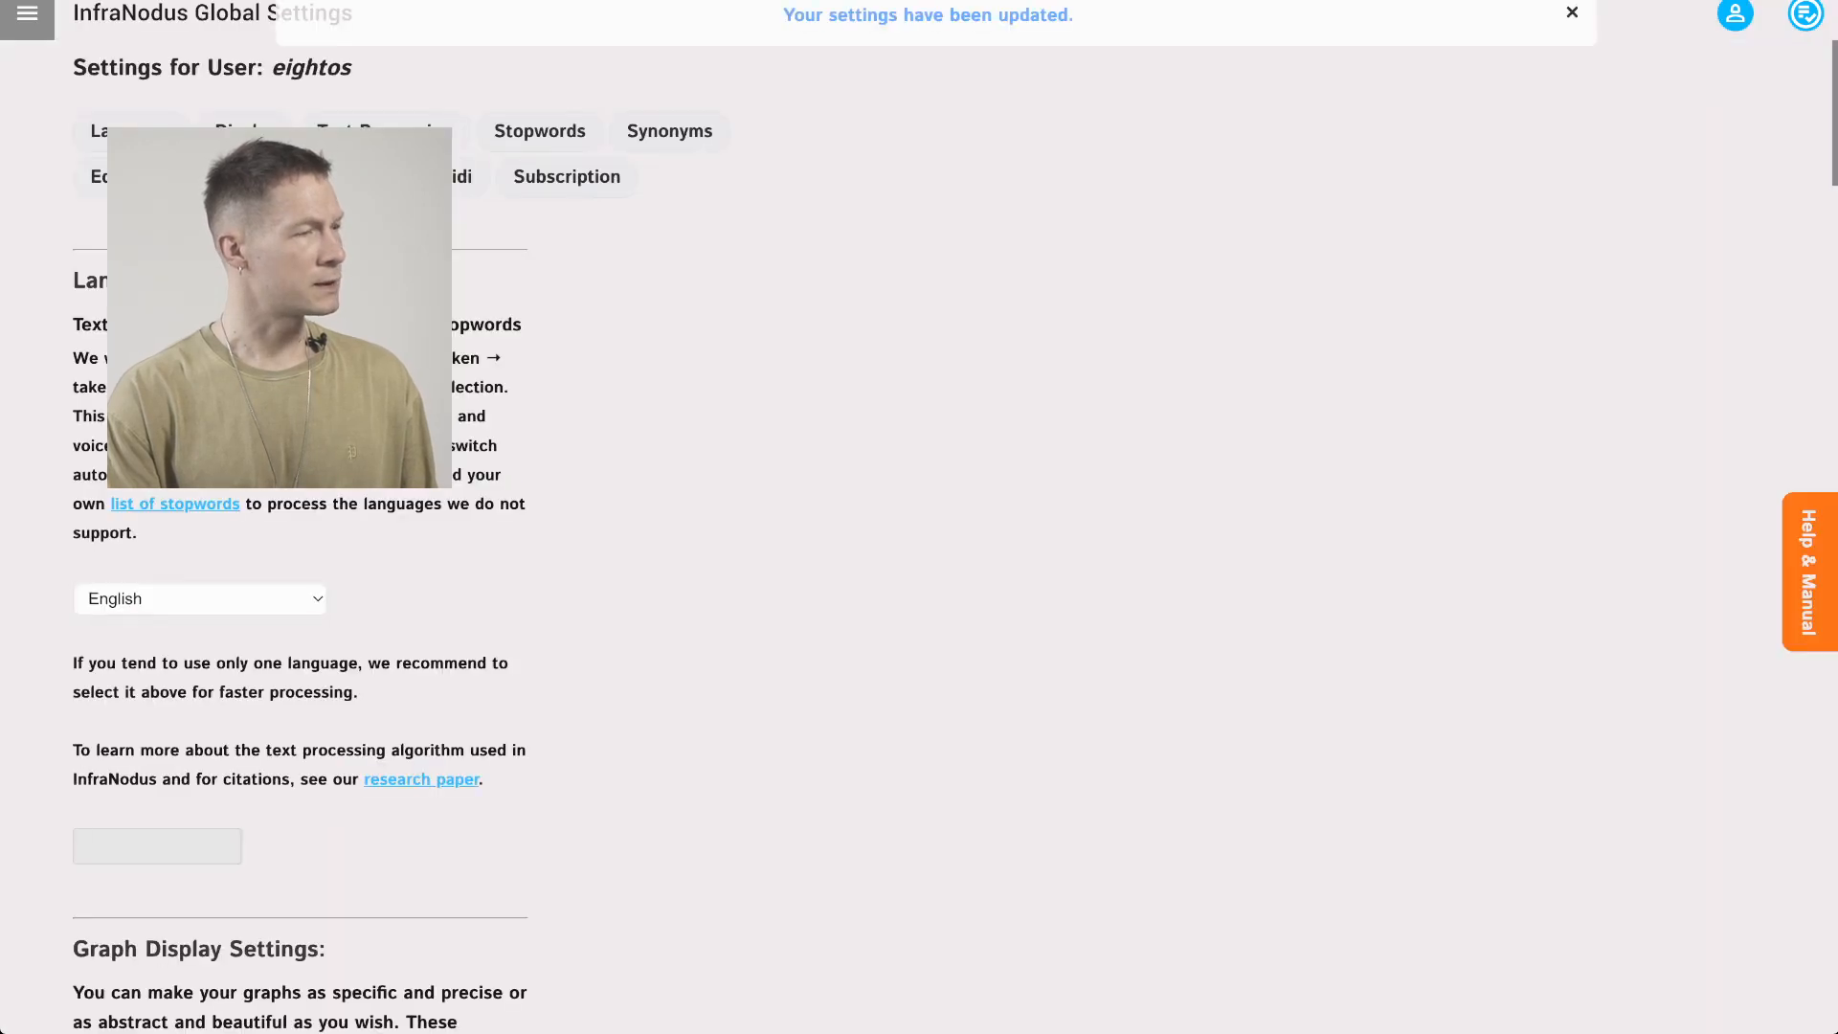
Reopen the eightos description text graph from the private graphs list
click(27, 14)
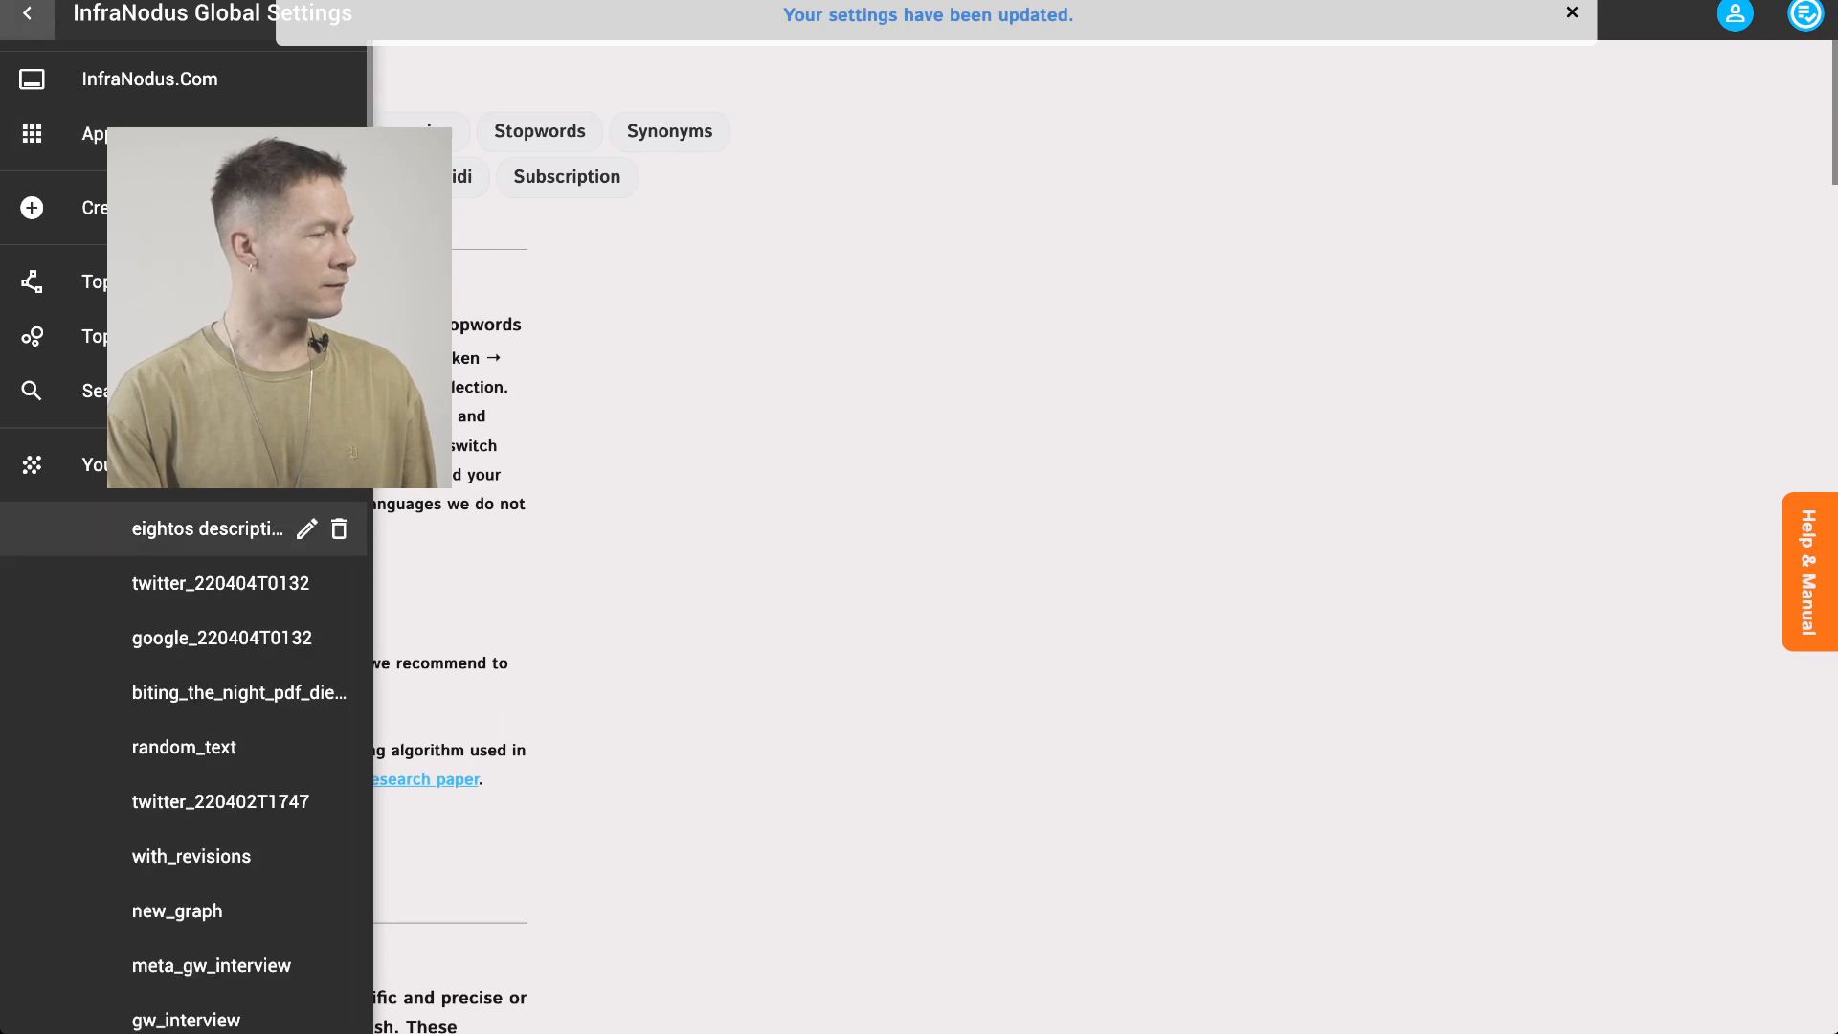
click(207, 528)
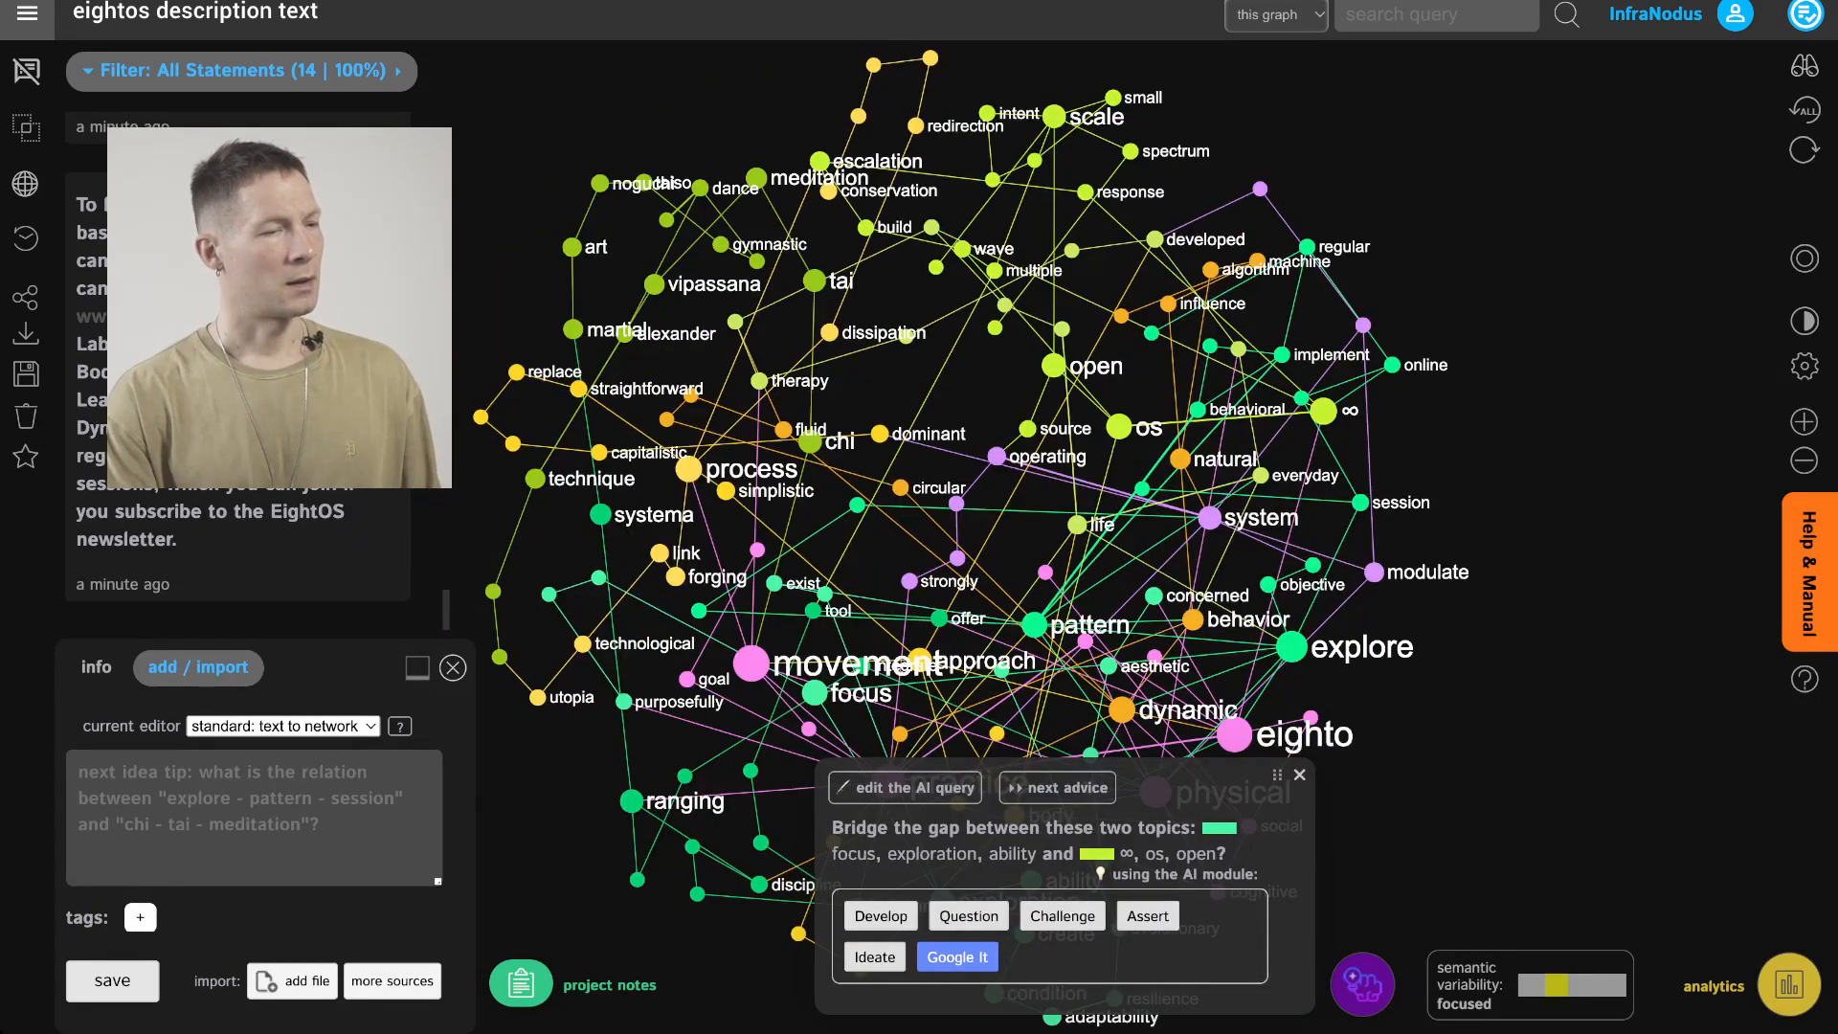
Turn on coloring node labels by node color in the graph display settings
click(1805, 365)
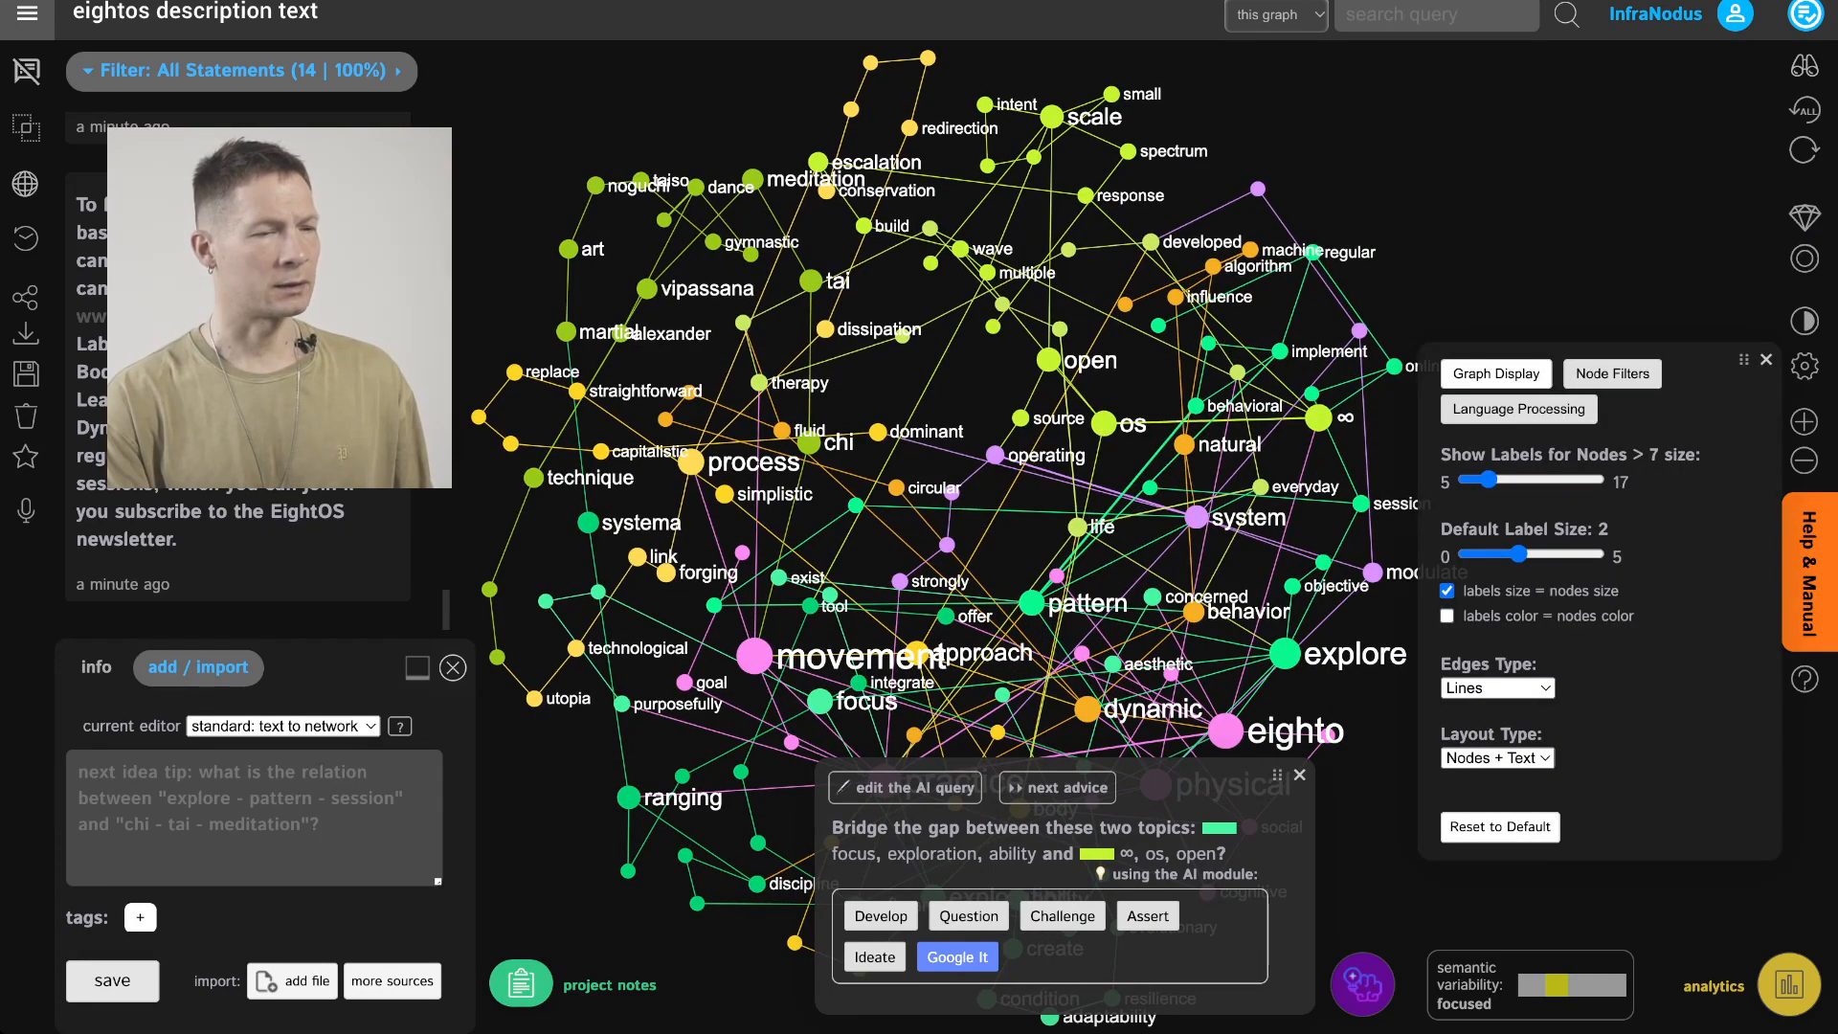
click(1447, 615)
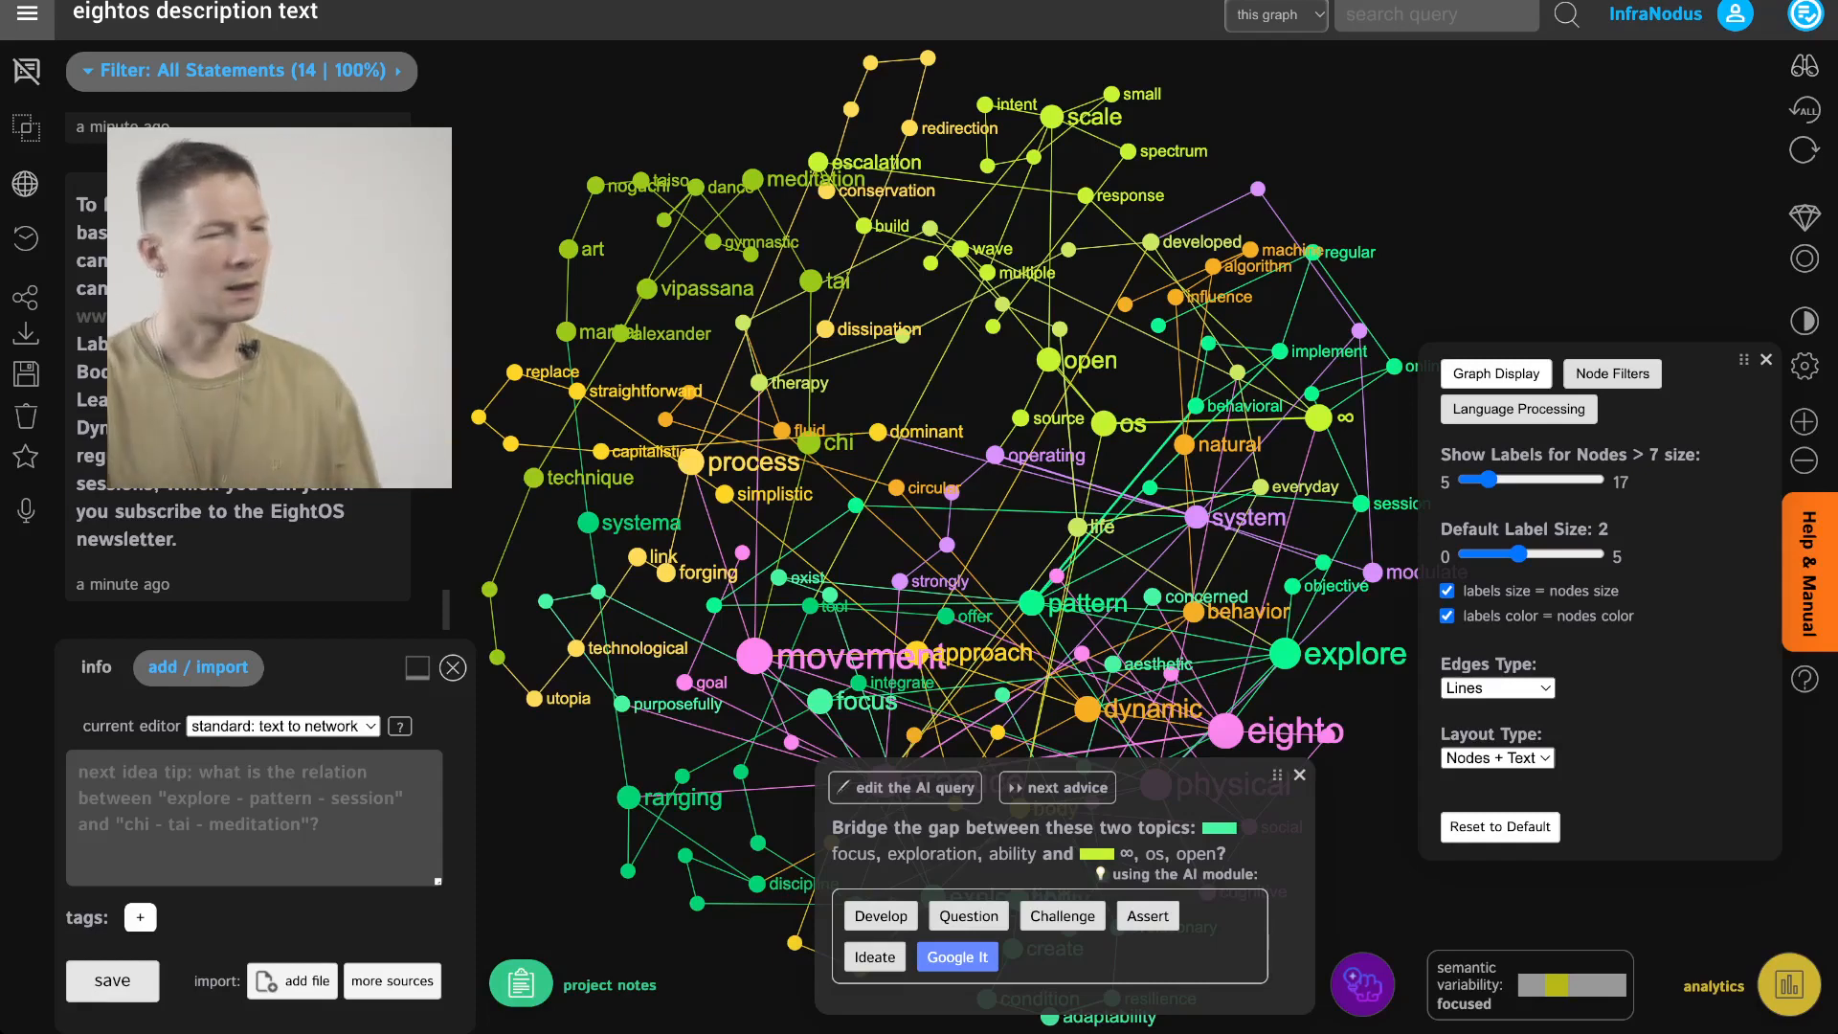
click(1300, 774)
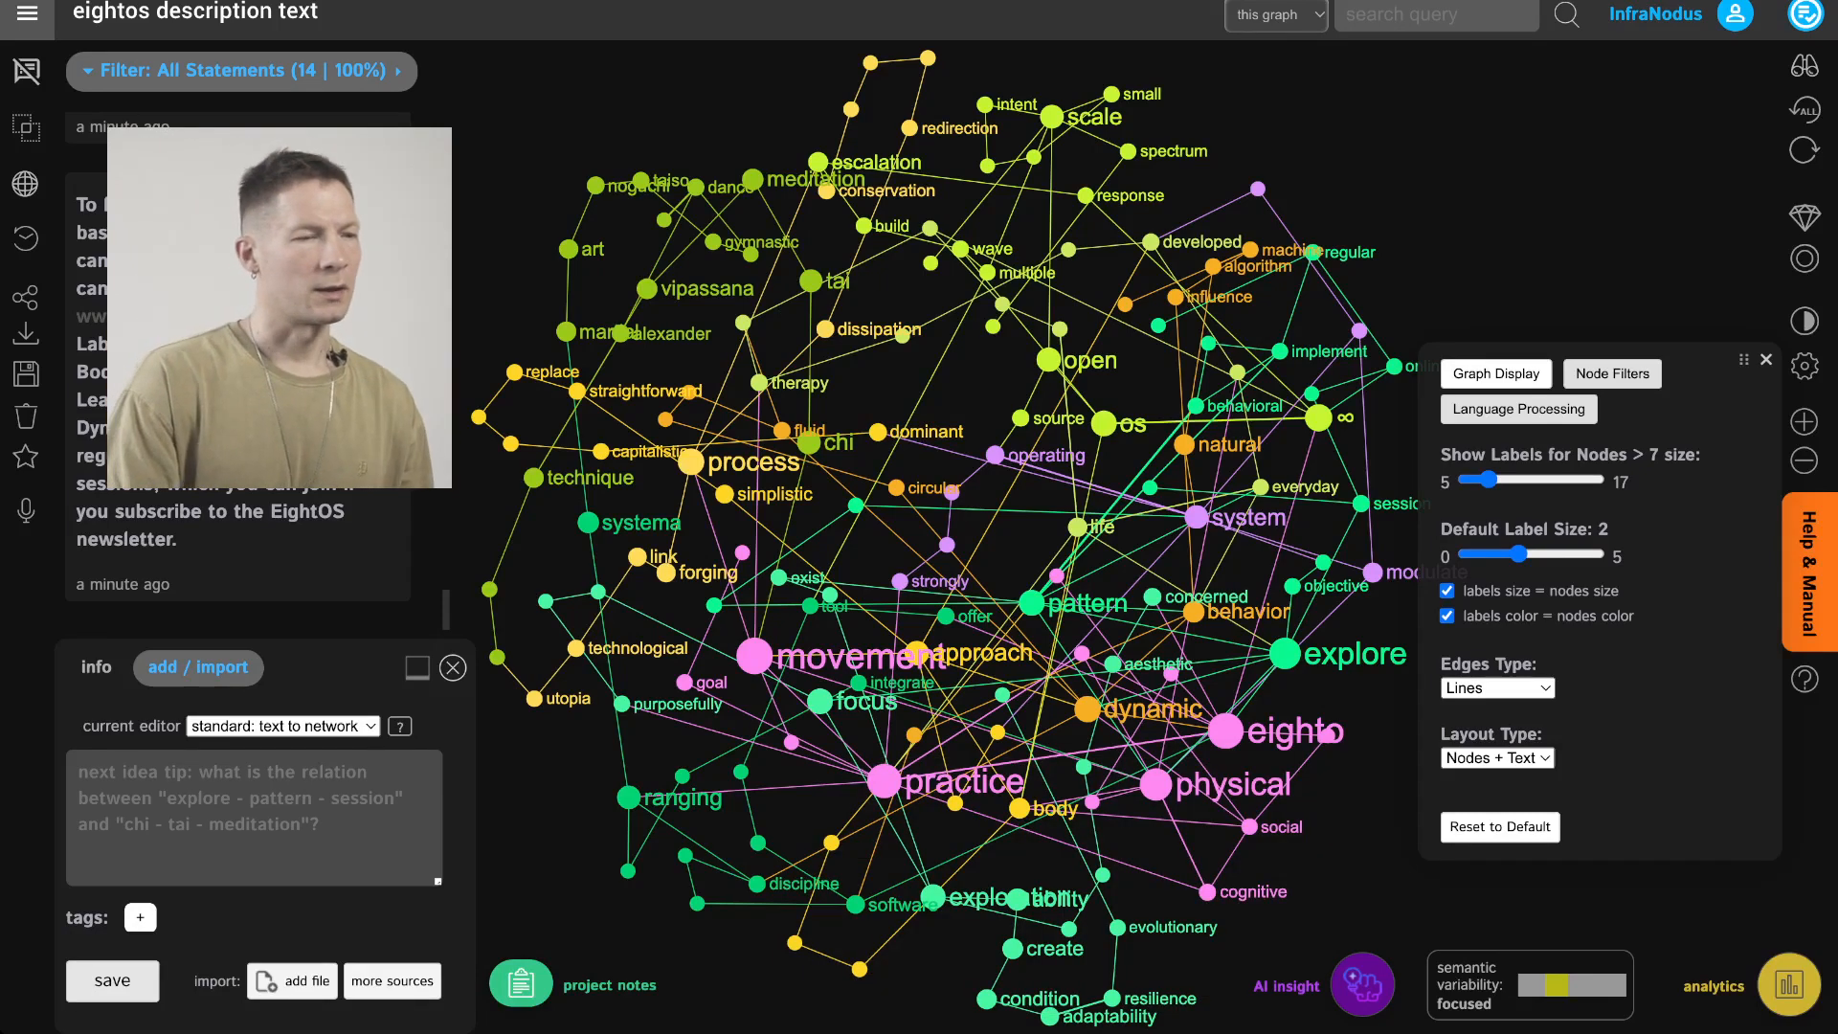
click(1805, 365)
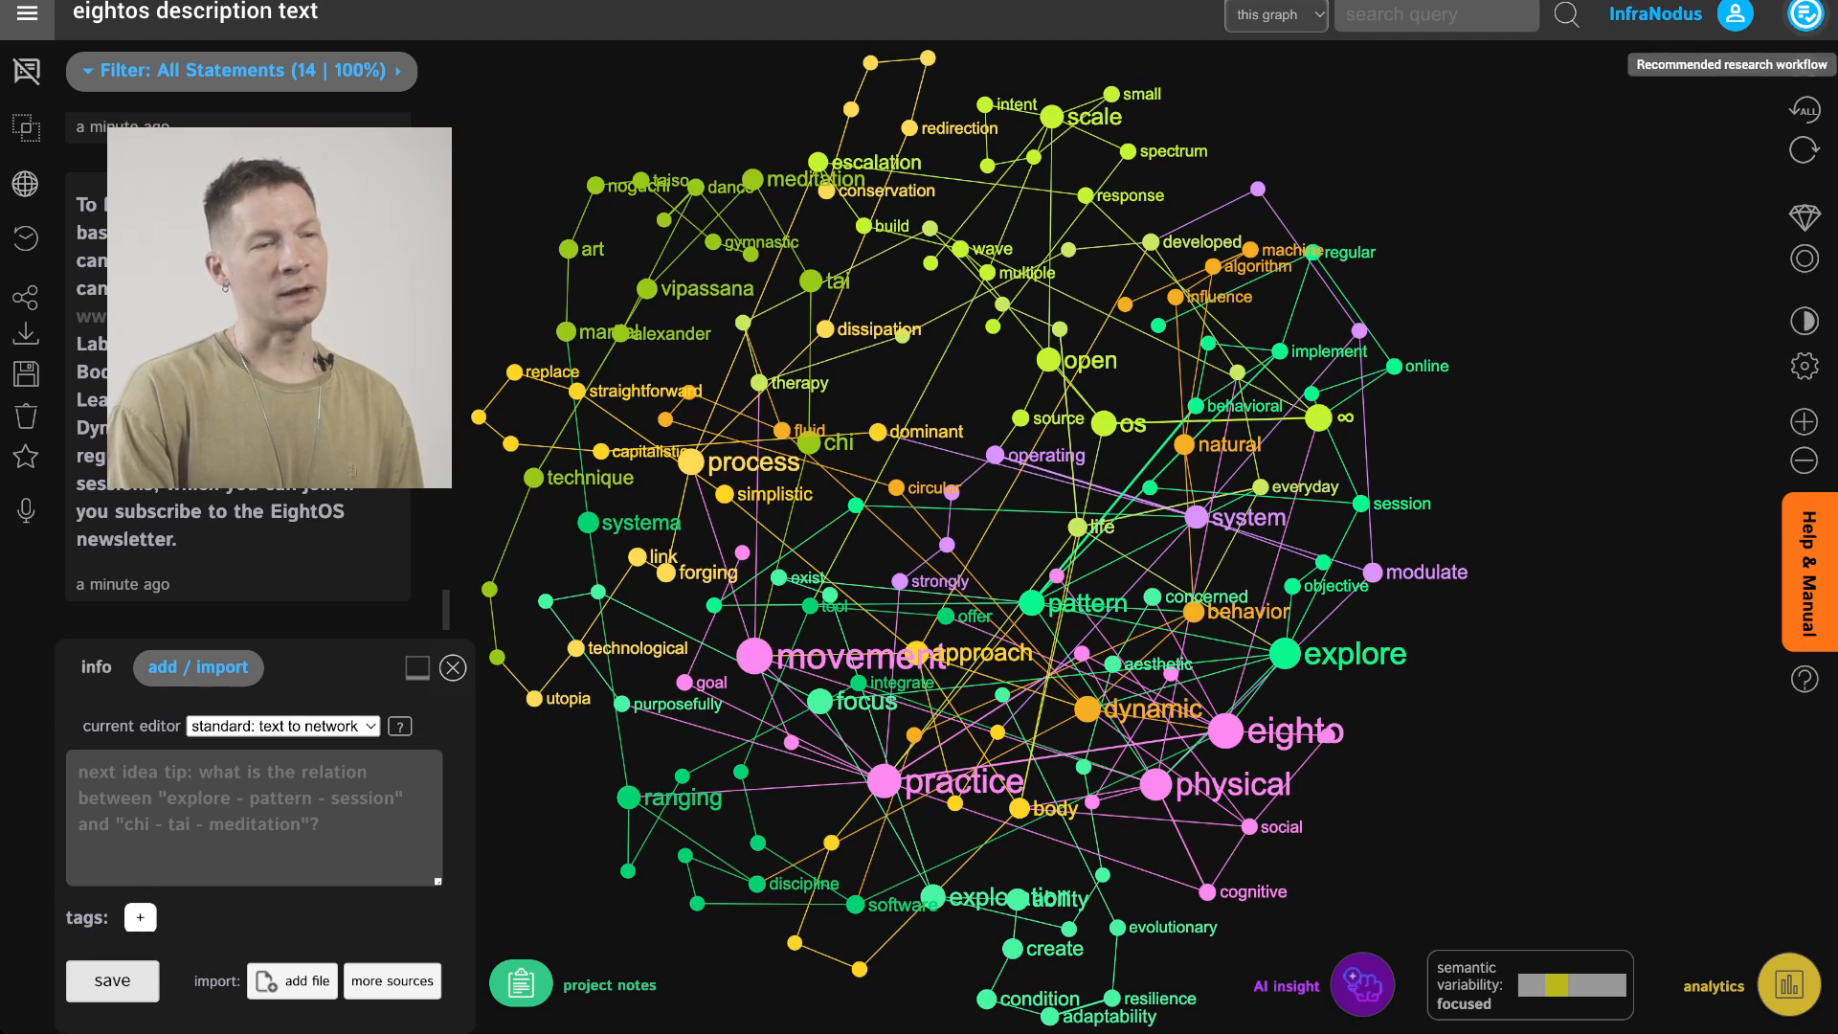
Open the recommended research workflow panel to review the Text Diagnostics Workflow steps
click(1806, 15)
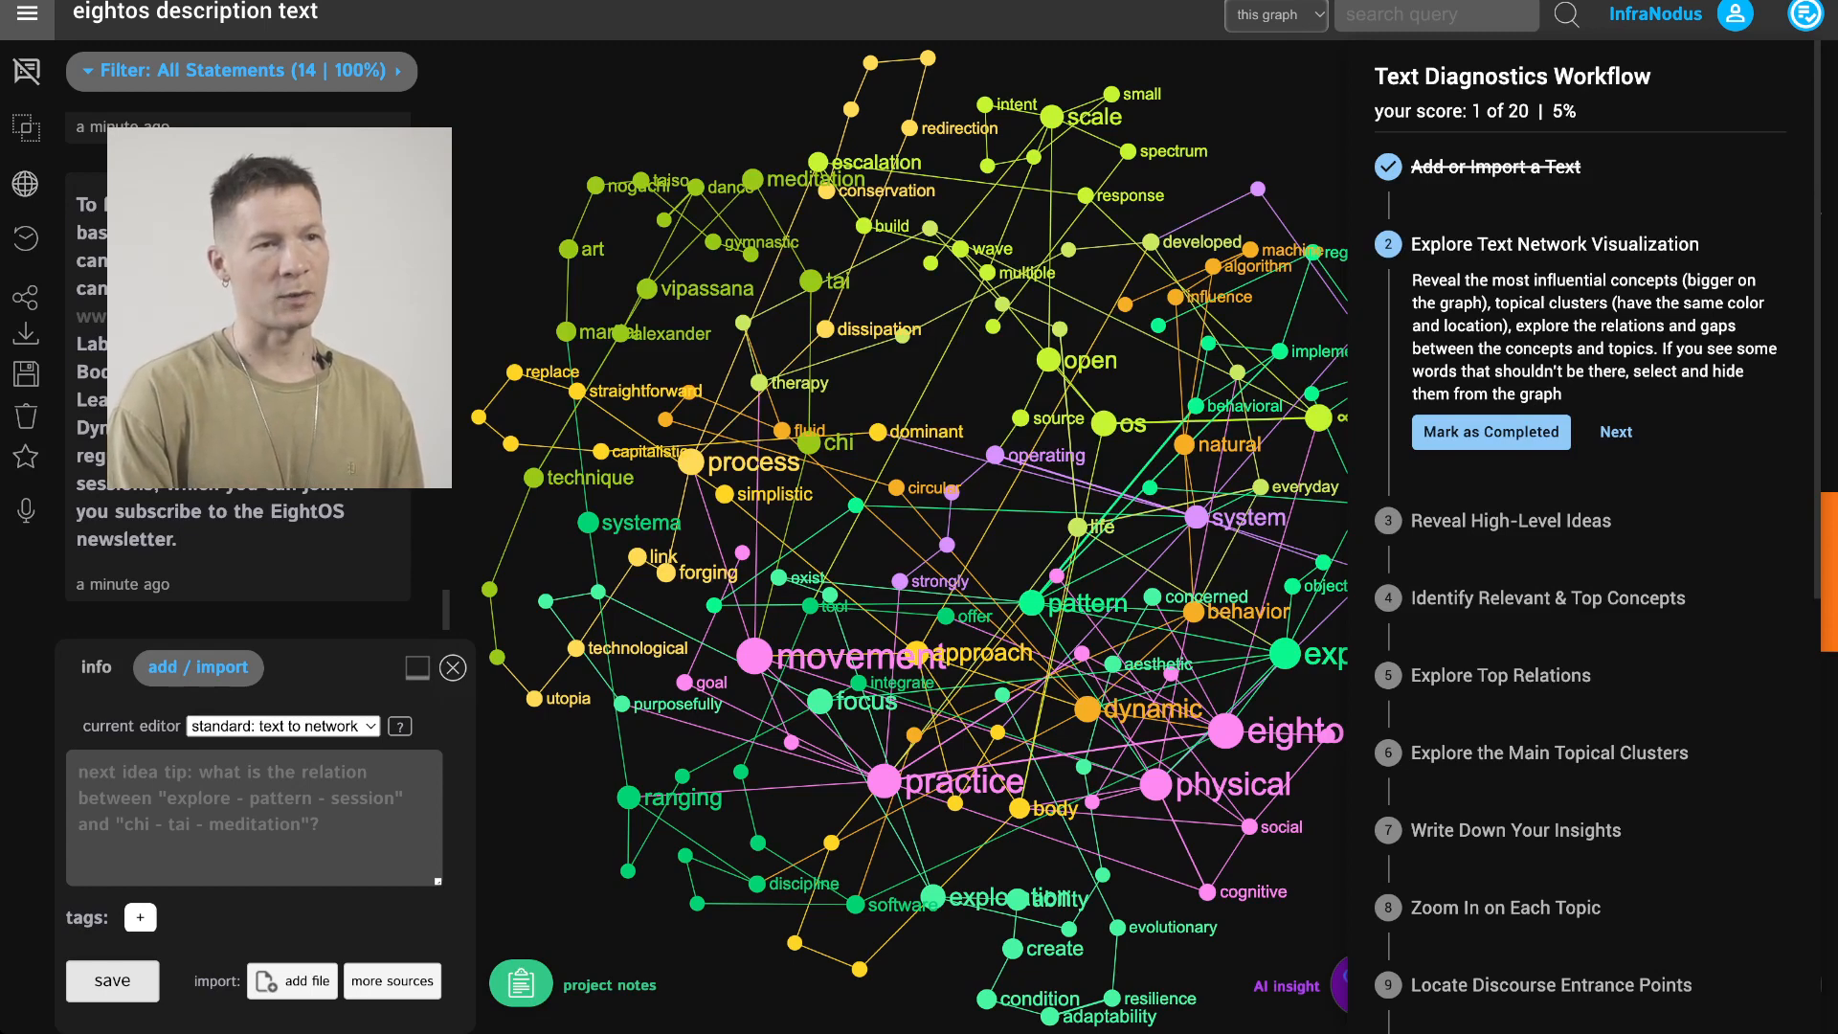
click(1807, 15)
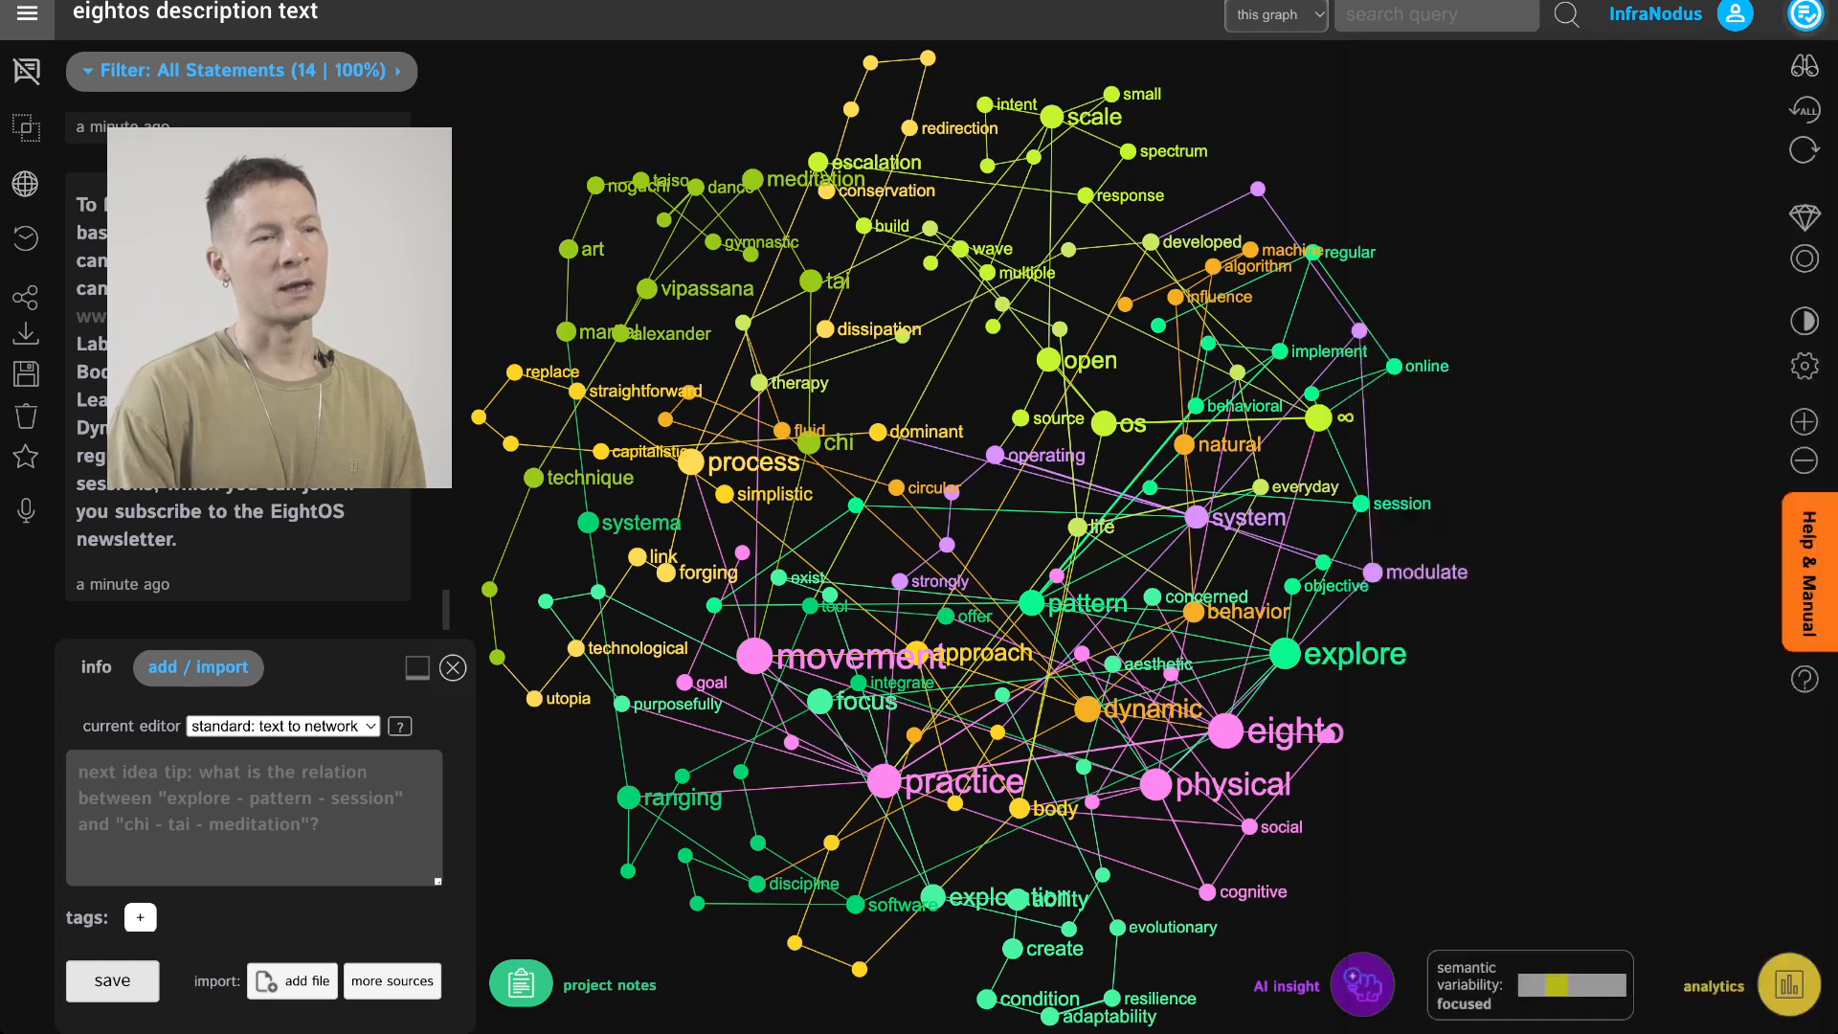
click(1807, 15)
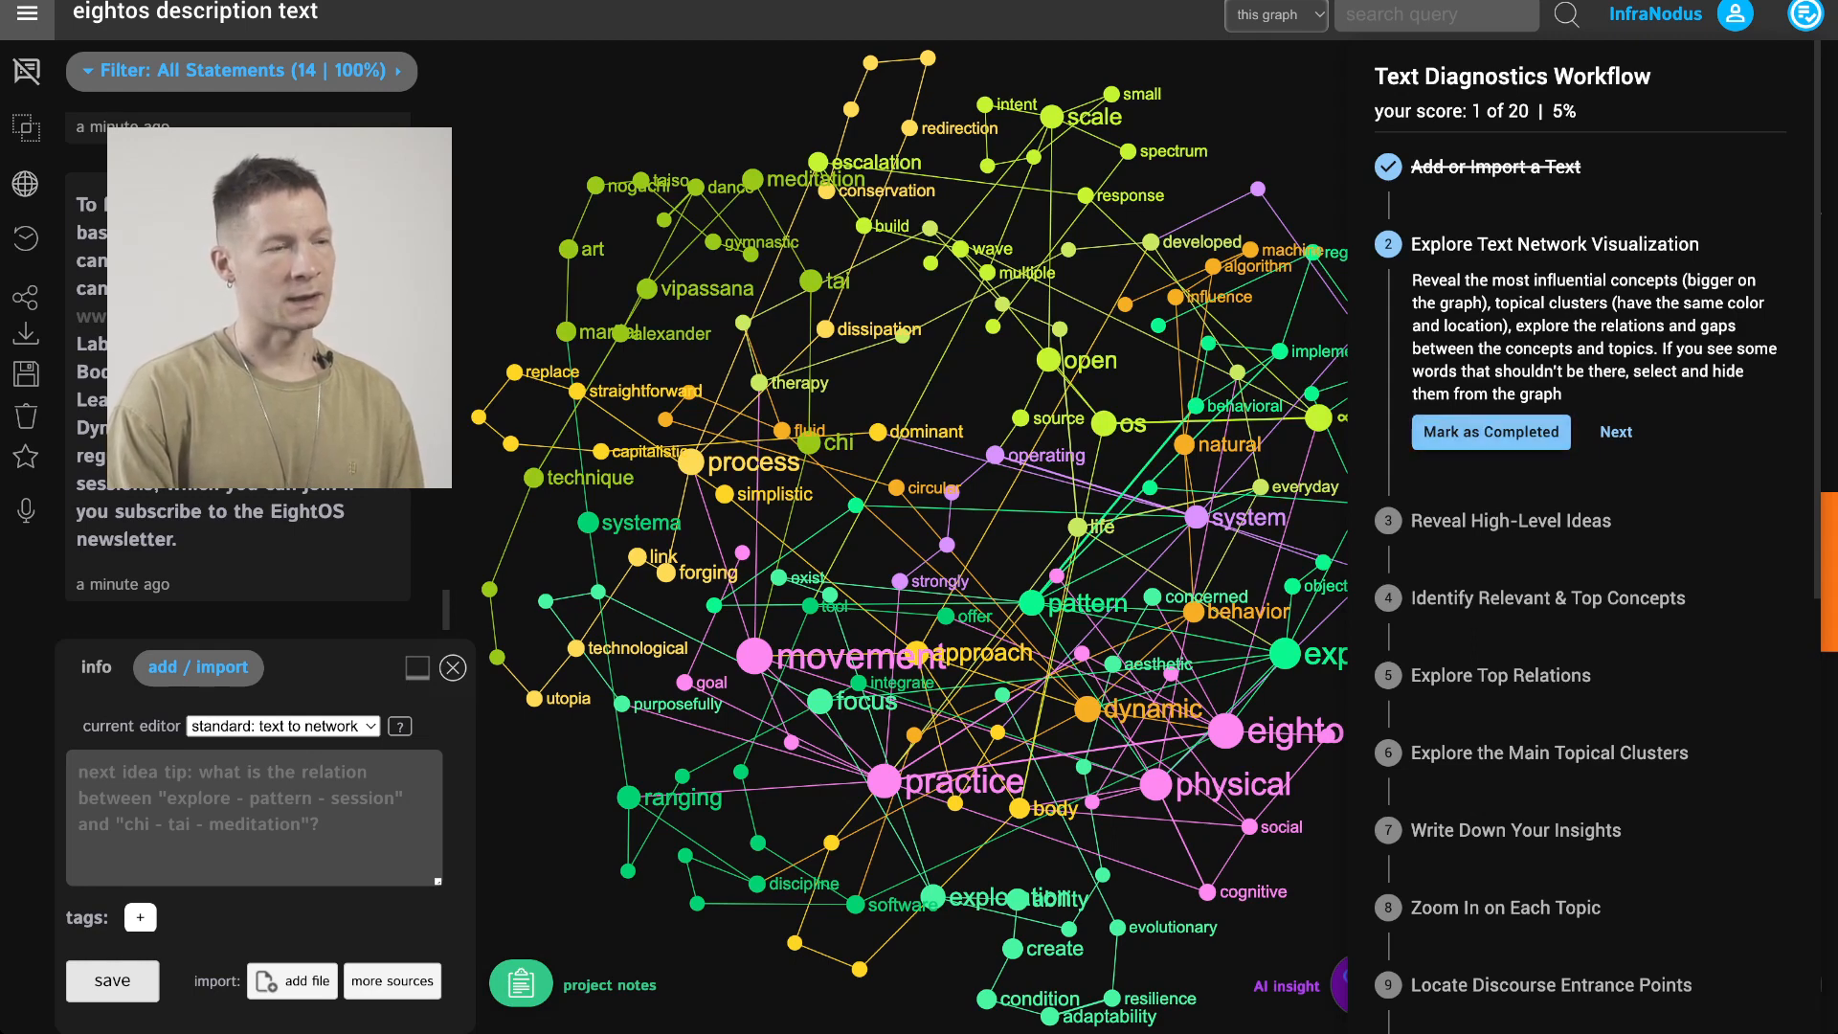
key(Escape)
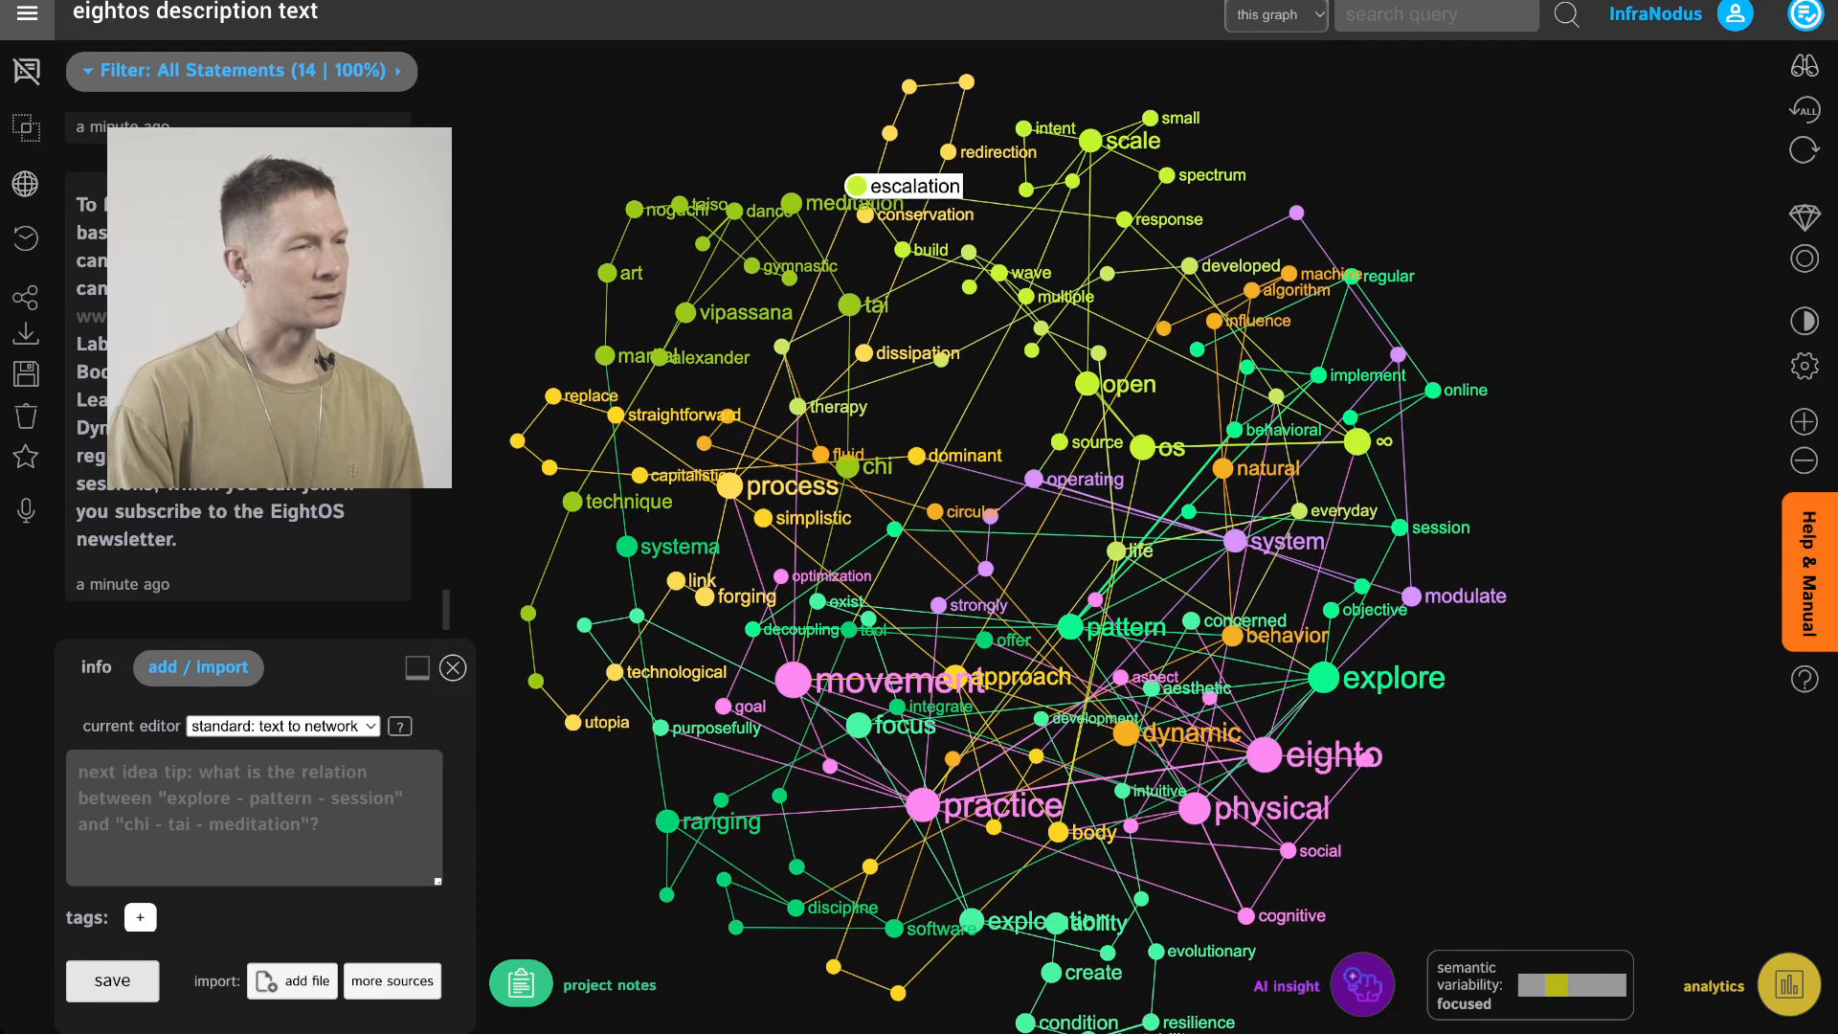
Select individual nodes such as vipassana and alexander to examine their connections, and pan around the graph
click(857, 186)
click(857, 185)
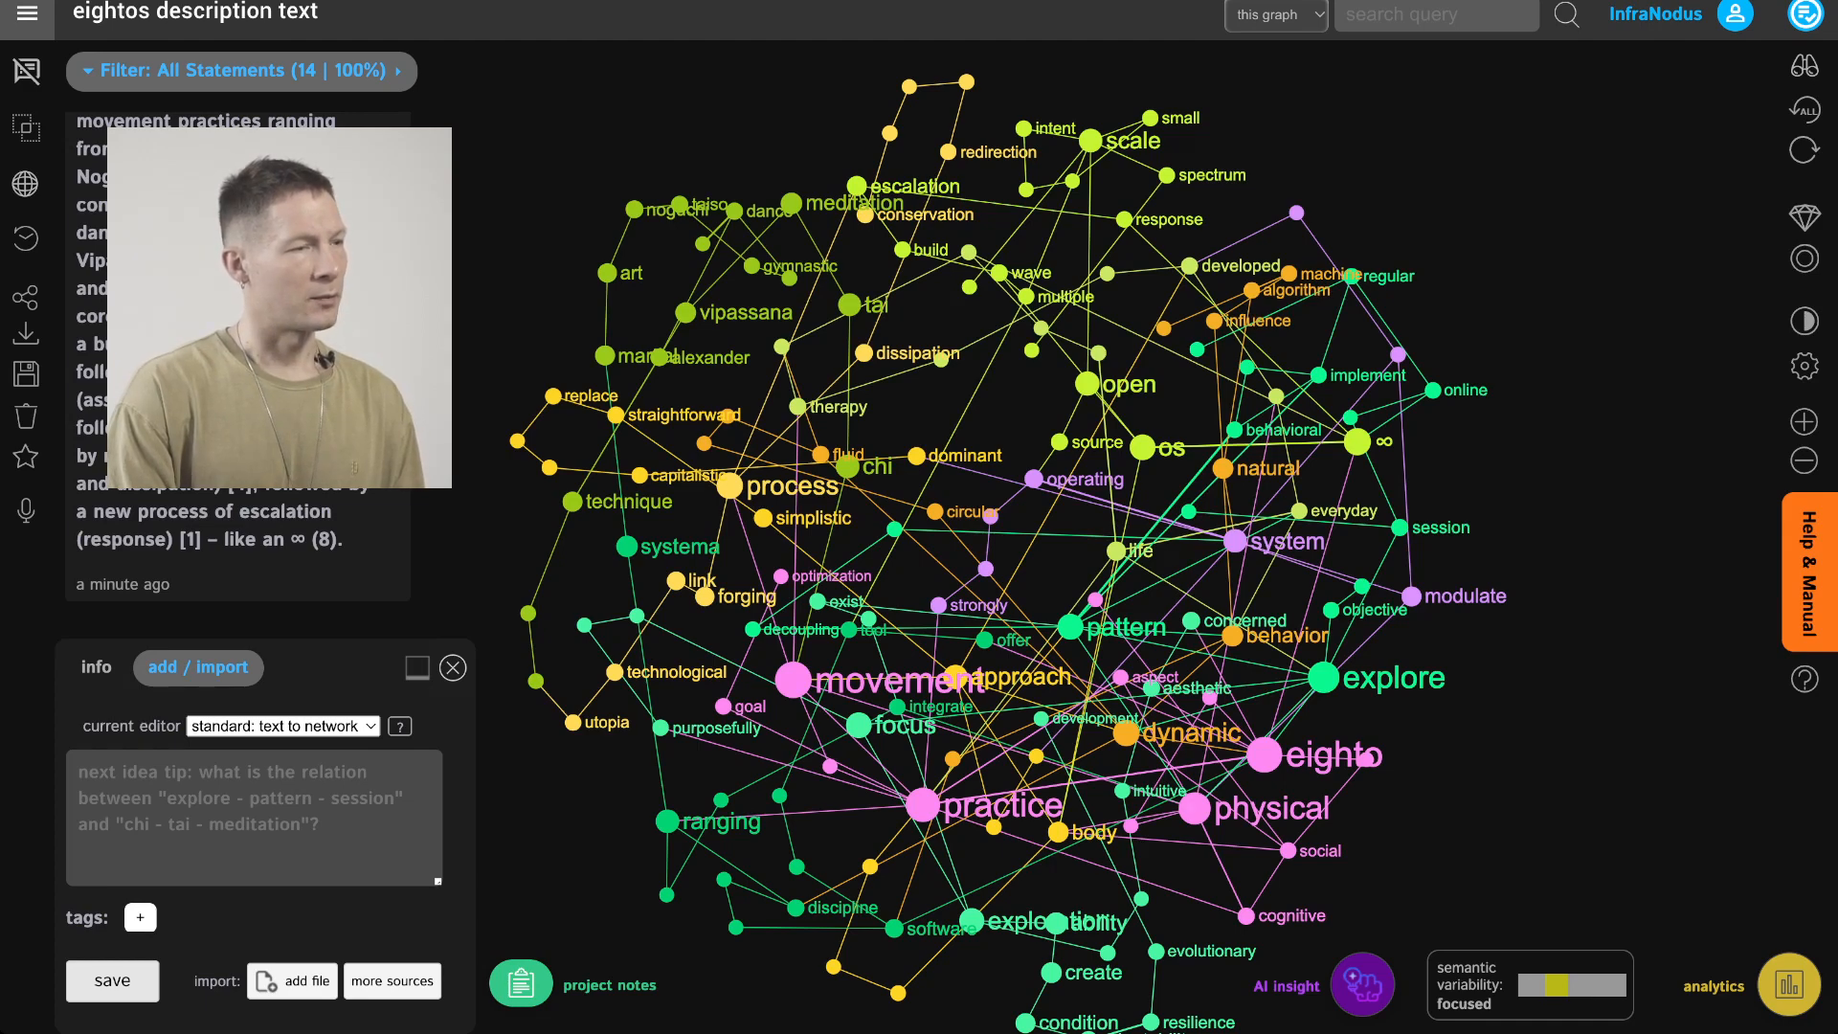
click(685, 312)
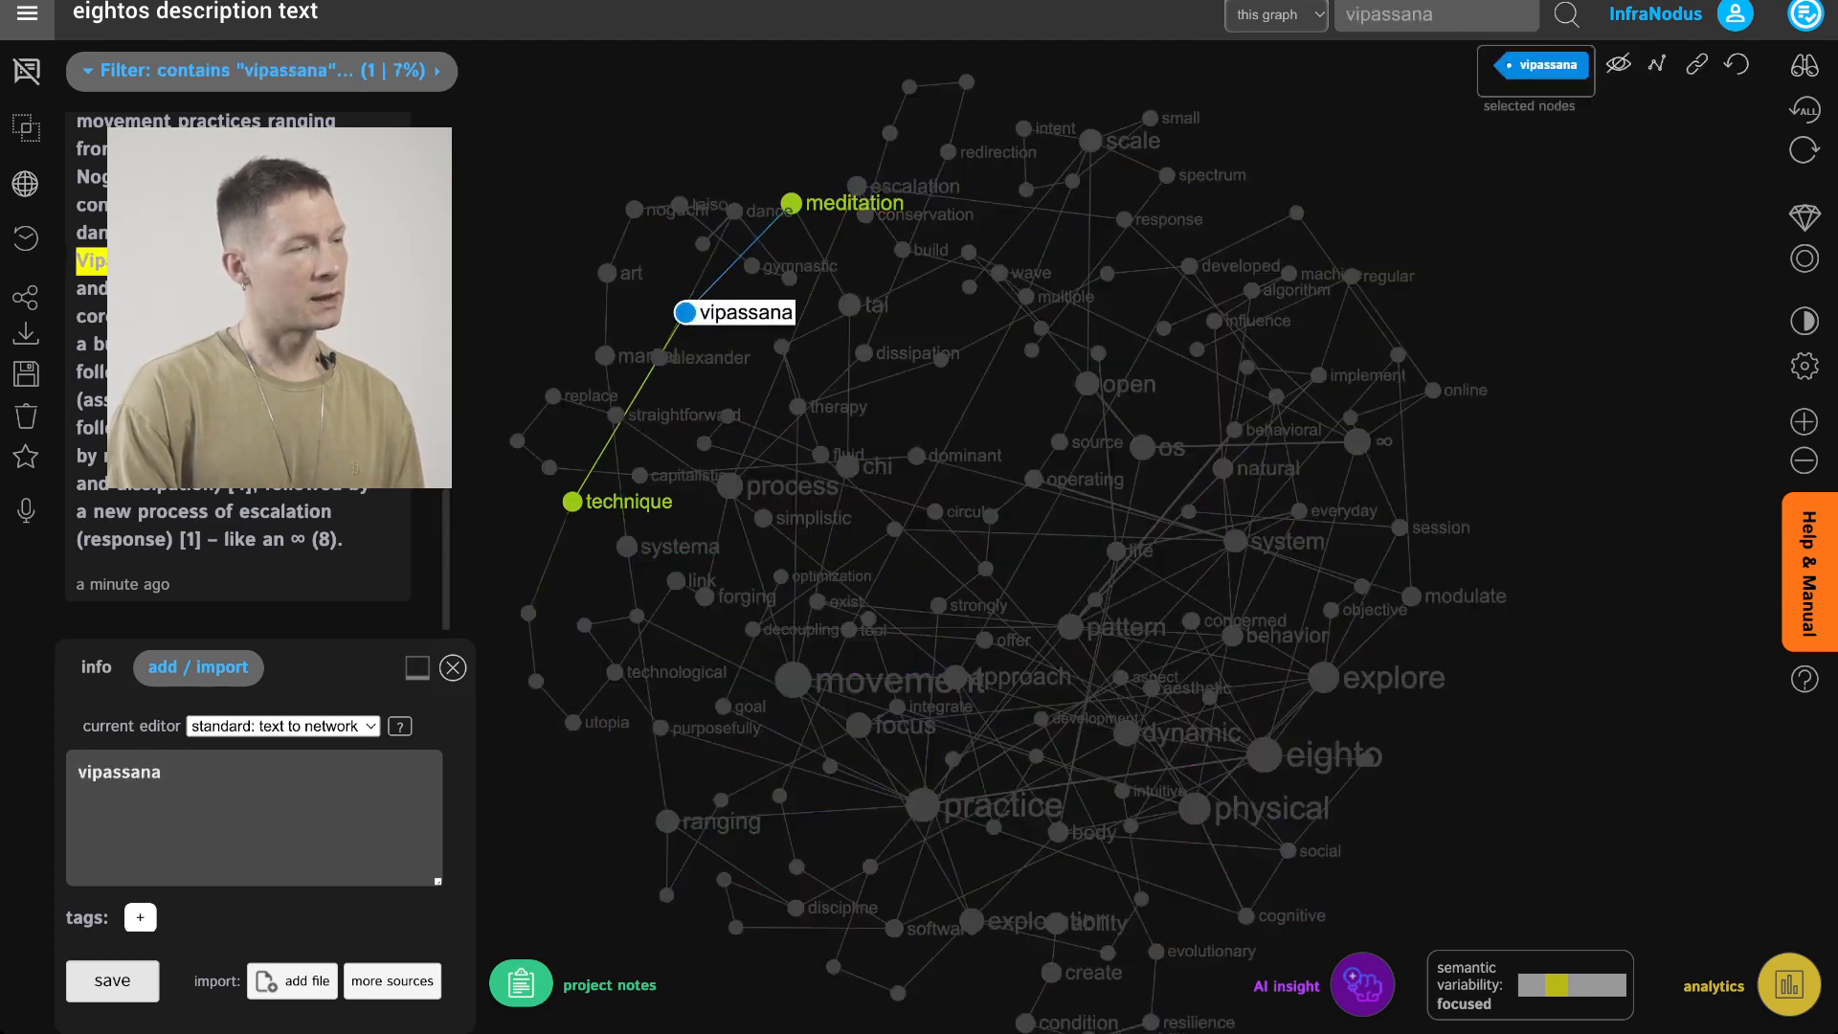
click(686, 312)
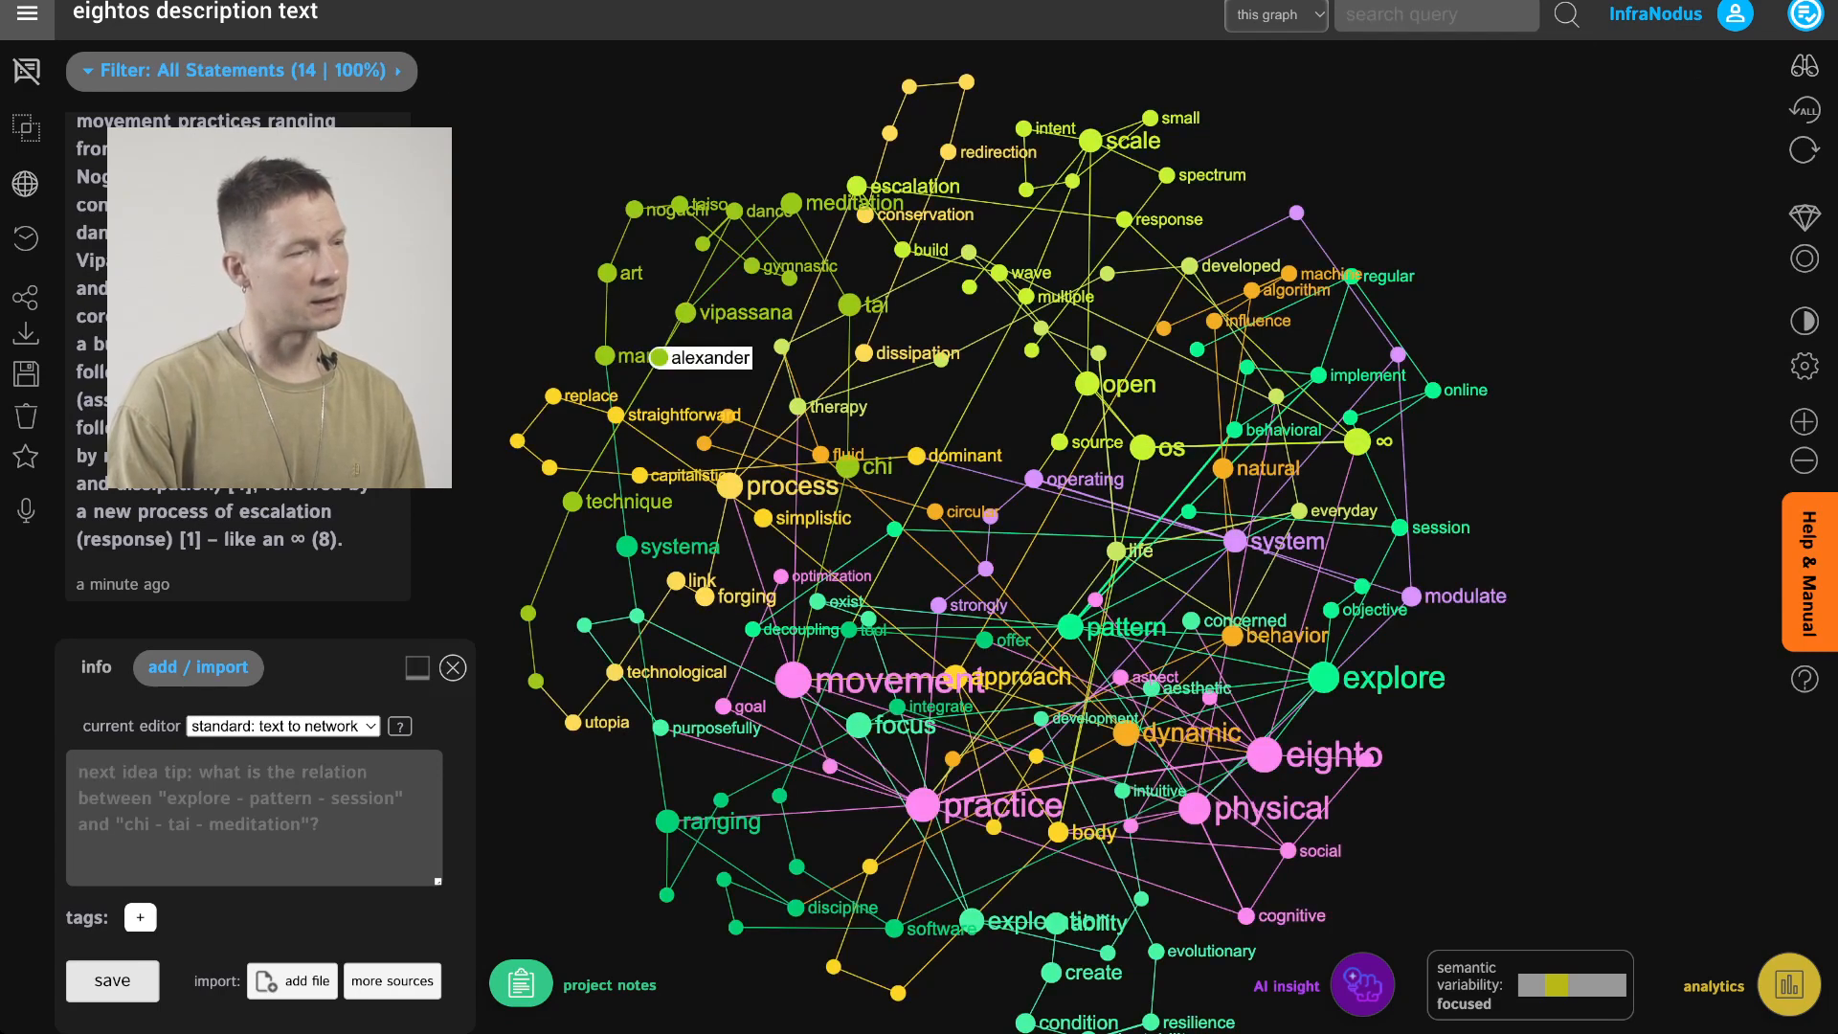
click(660, 357)
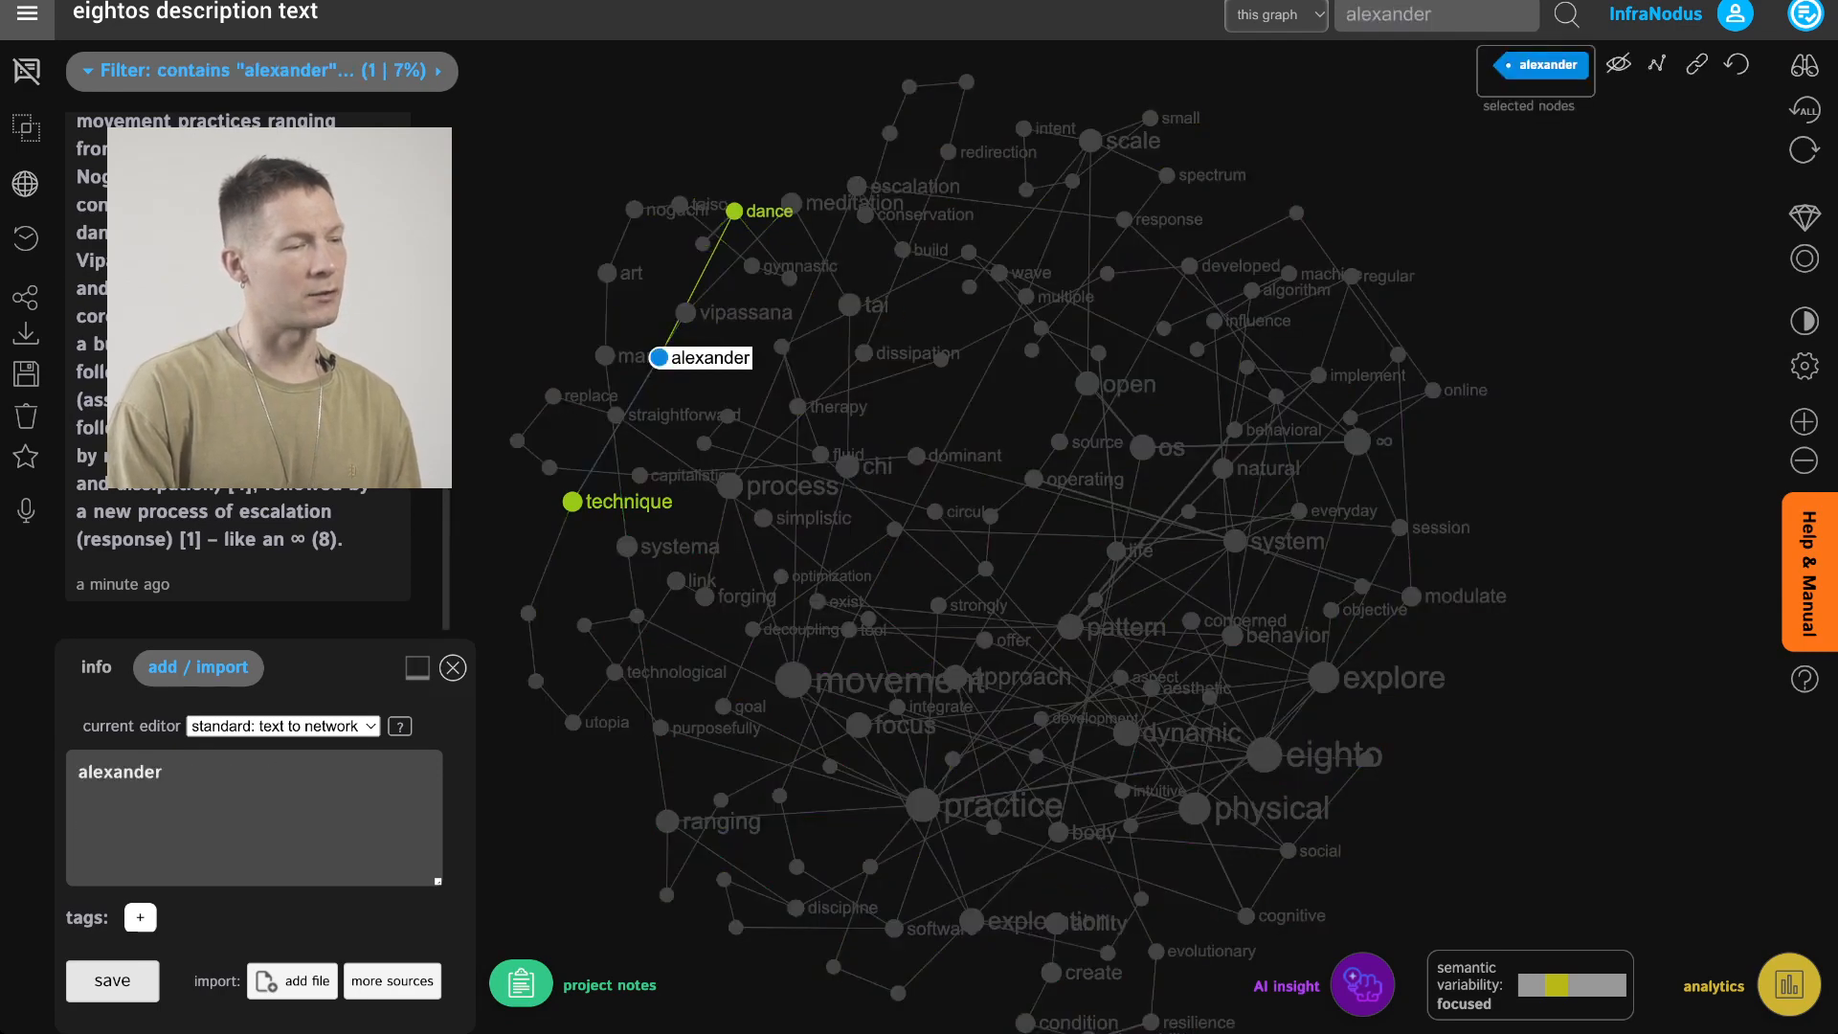
click(660, 357)
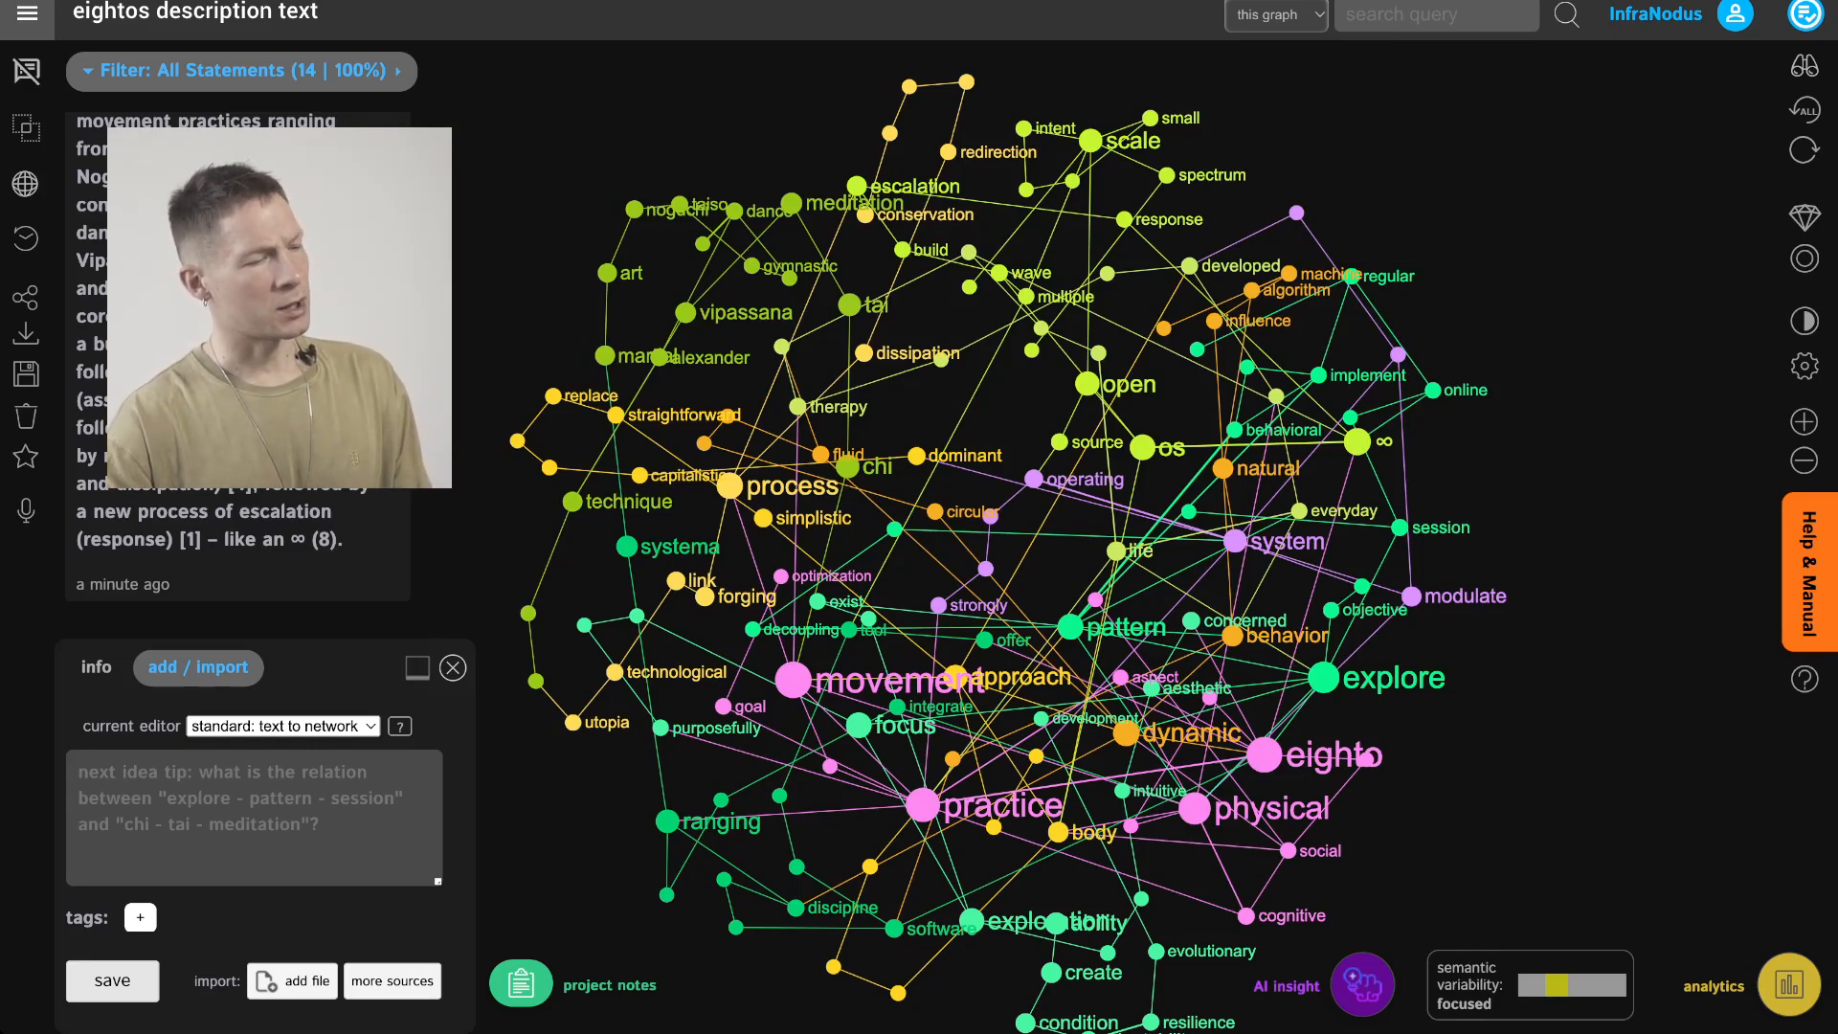
drag(1053, 574, 992, 500)
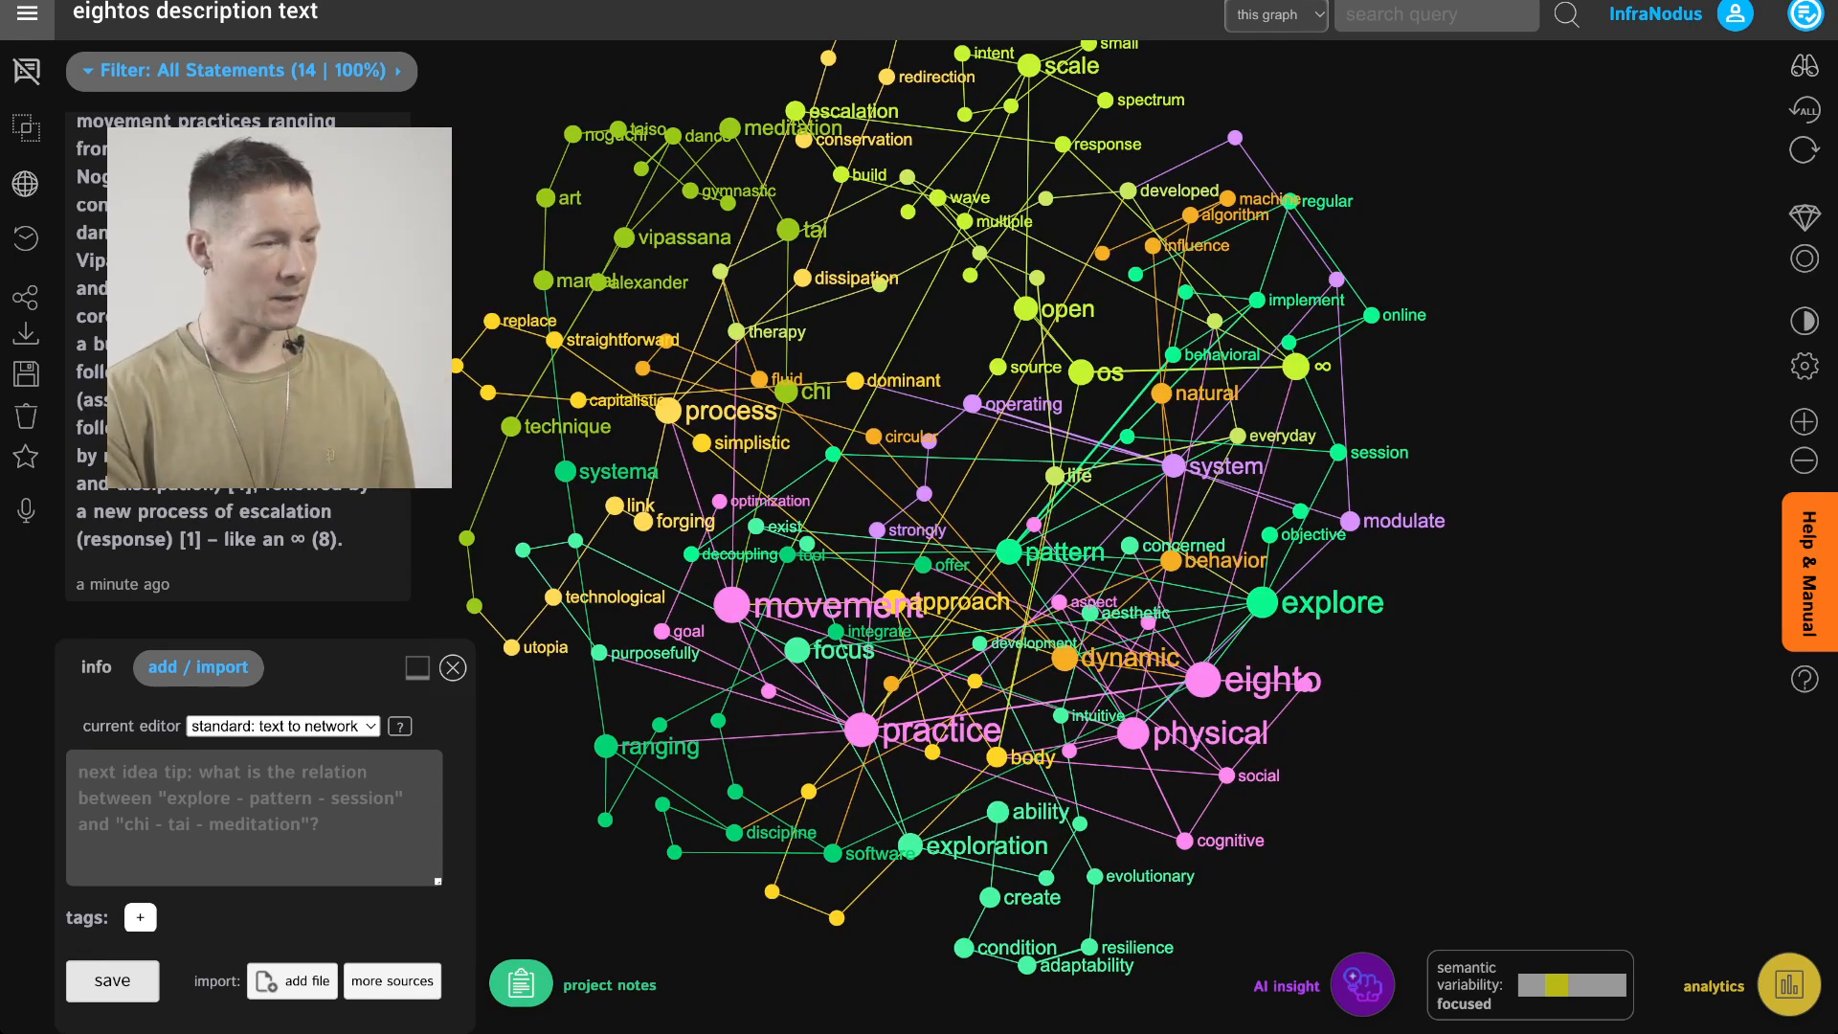
drag(992, 500, 1039, 510)
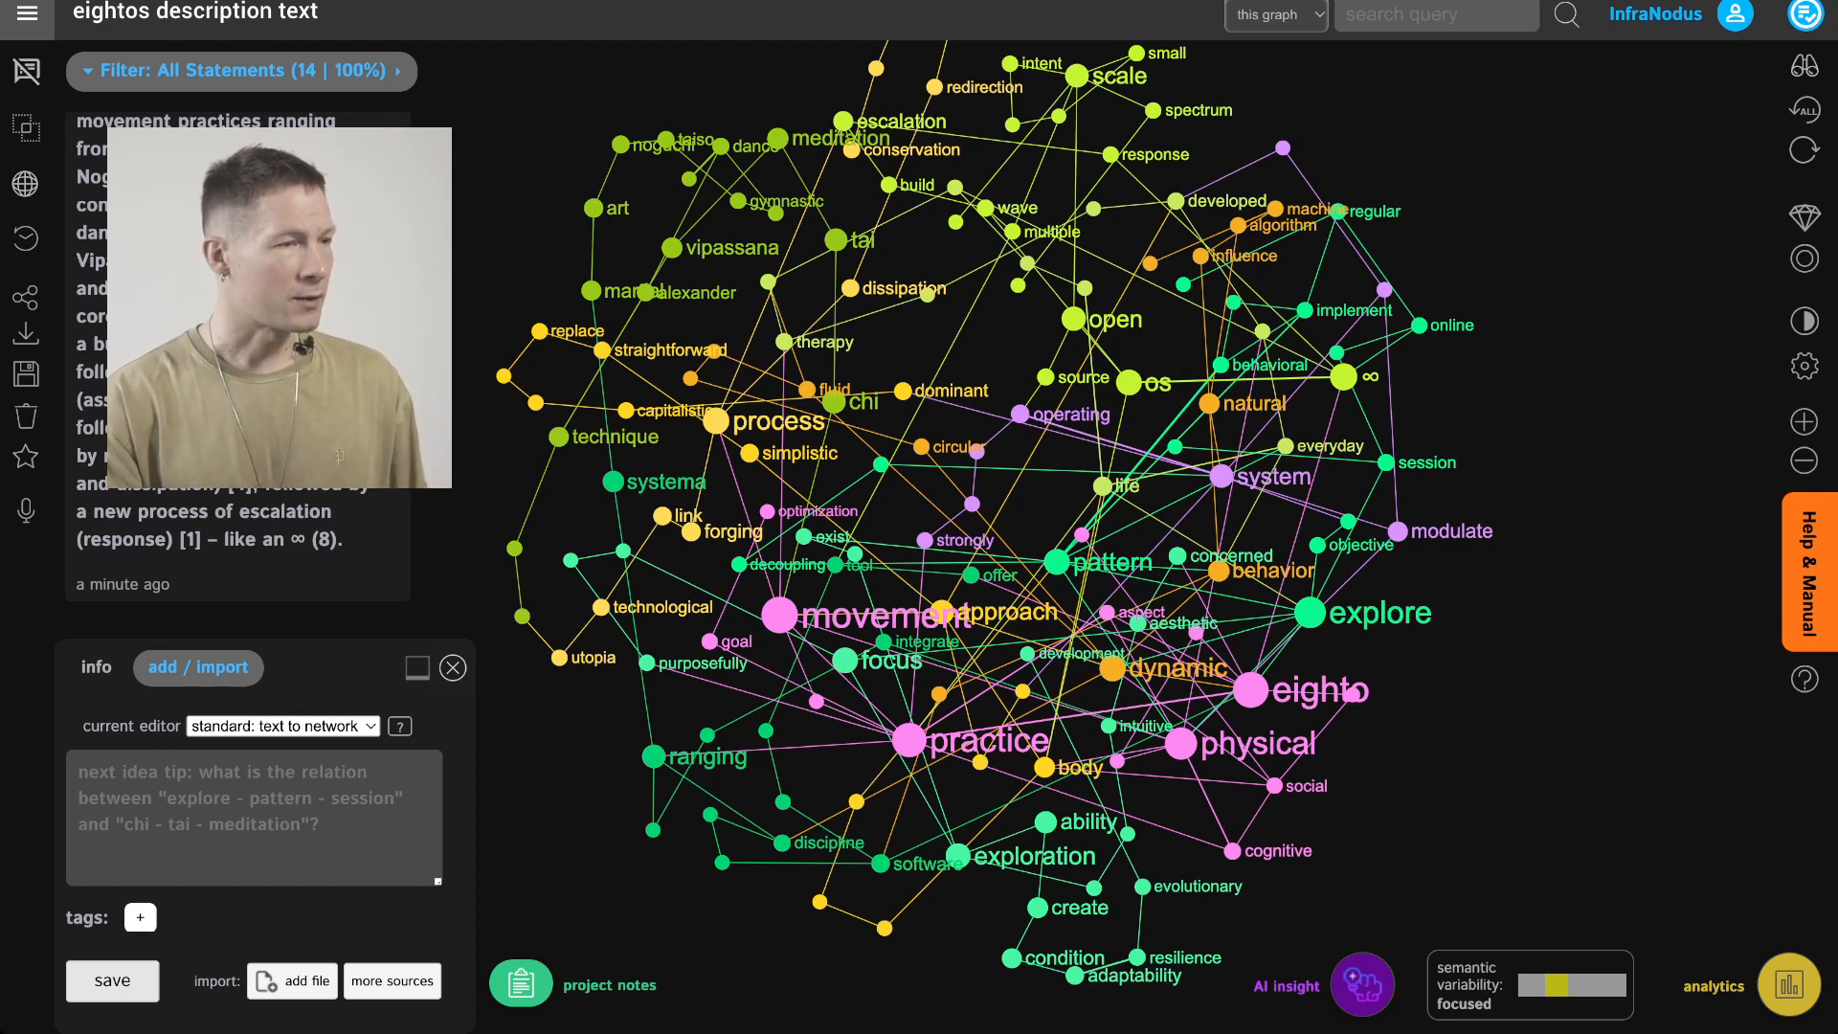
mouse_move(992, 500)
mouse_down()
mouse_move(1001, 550)
mouse_move(968, 538)
mouse_move(1015, 509)
mouse_move(982, 480)
mouse_up()
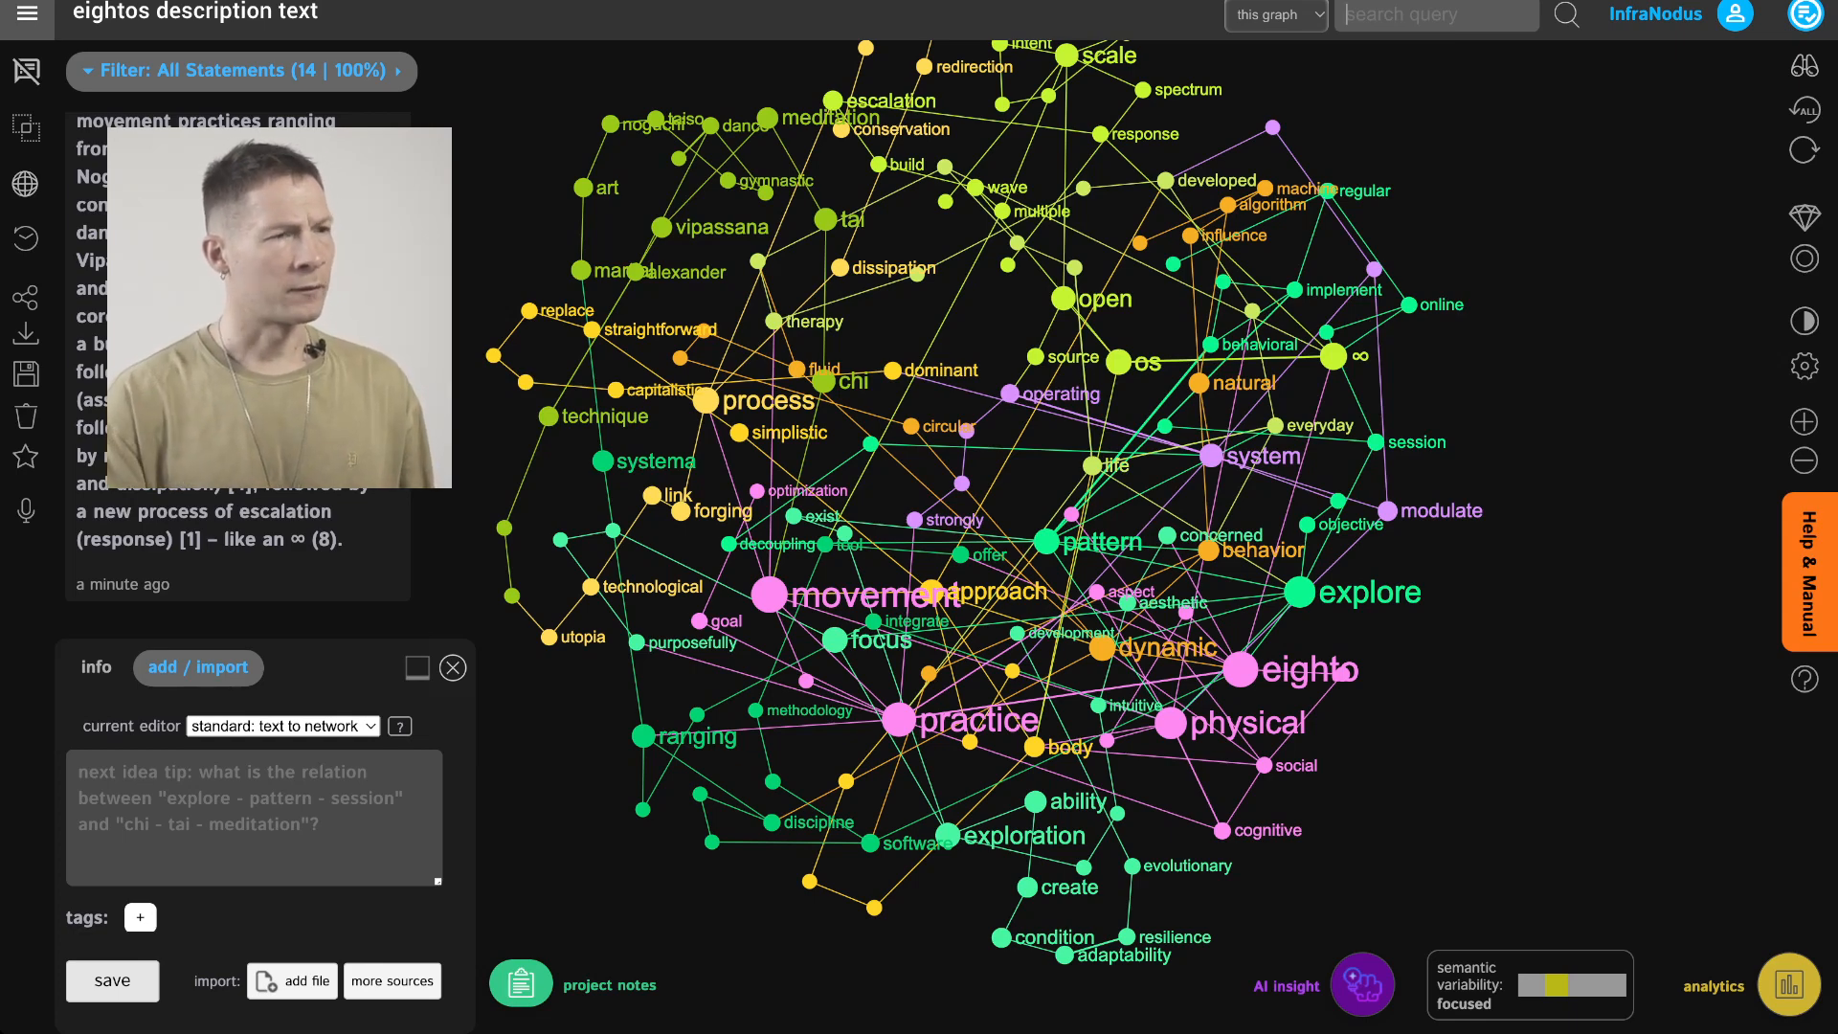
Find the art node through the graph search and examine its connections before clearing the selection
text(art)
key(Down)
key(Down)
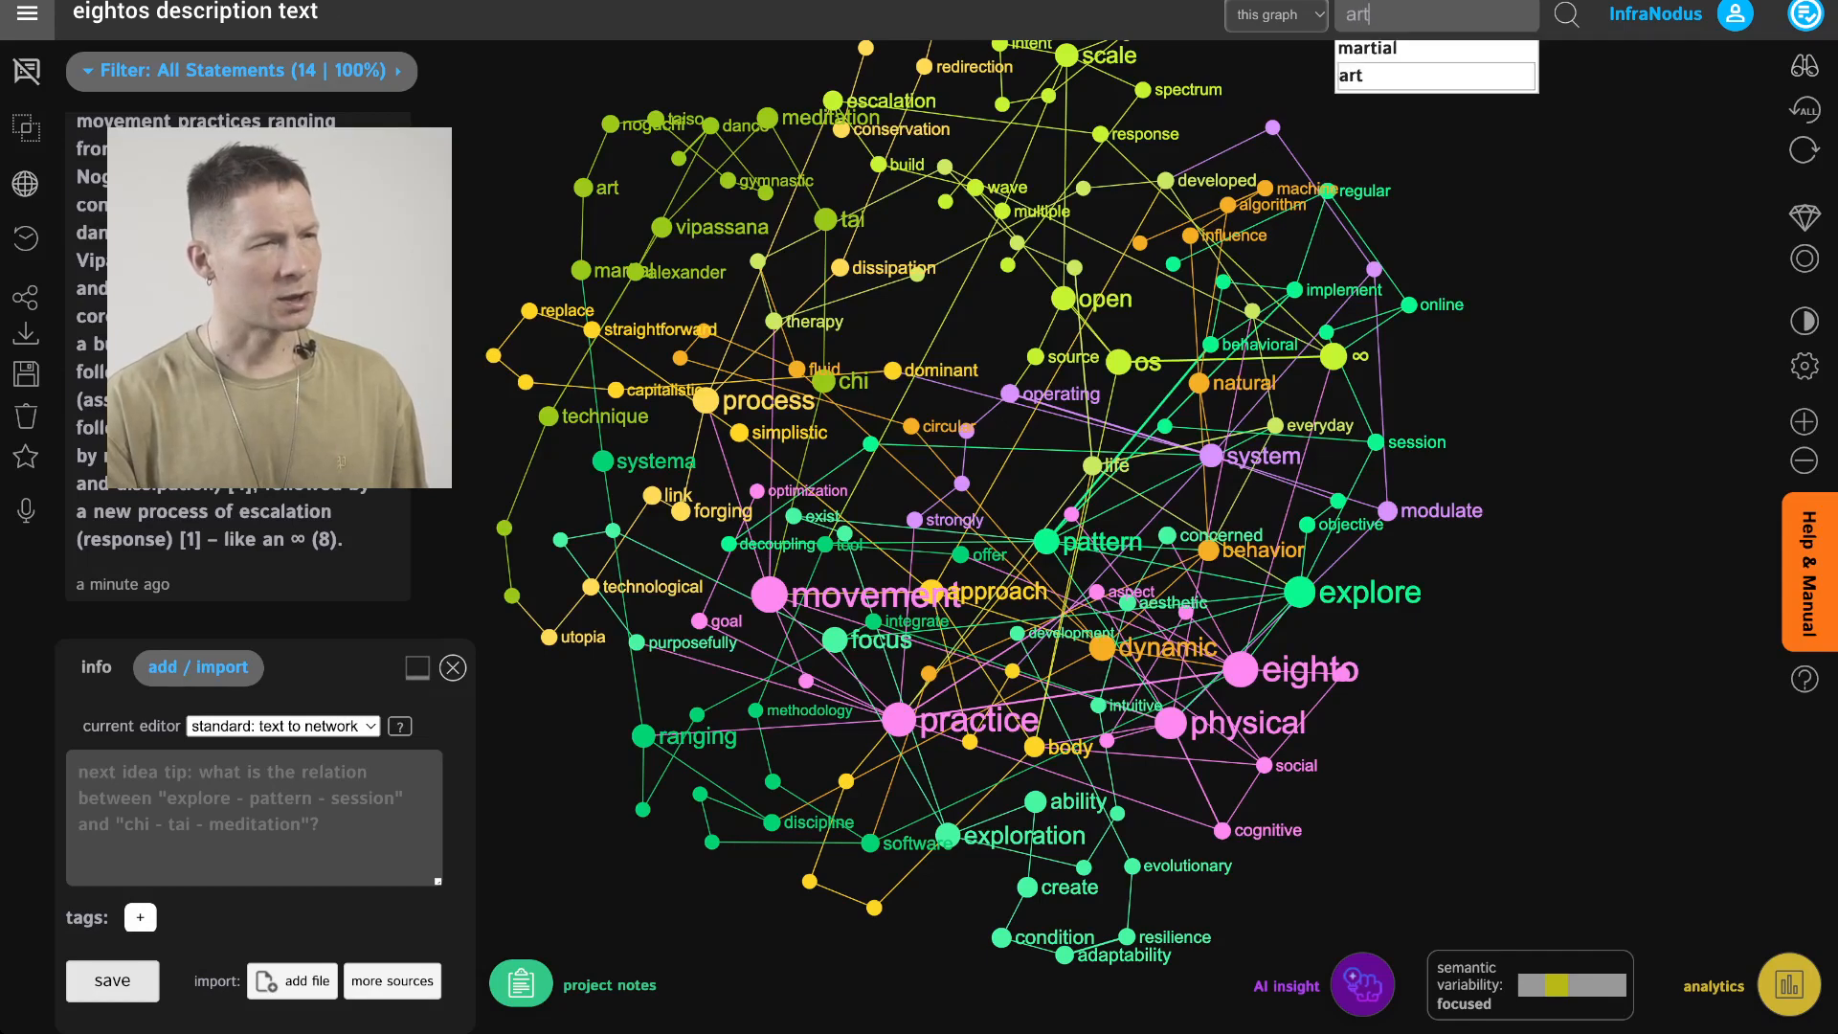
key(Return)
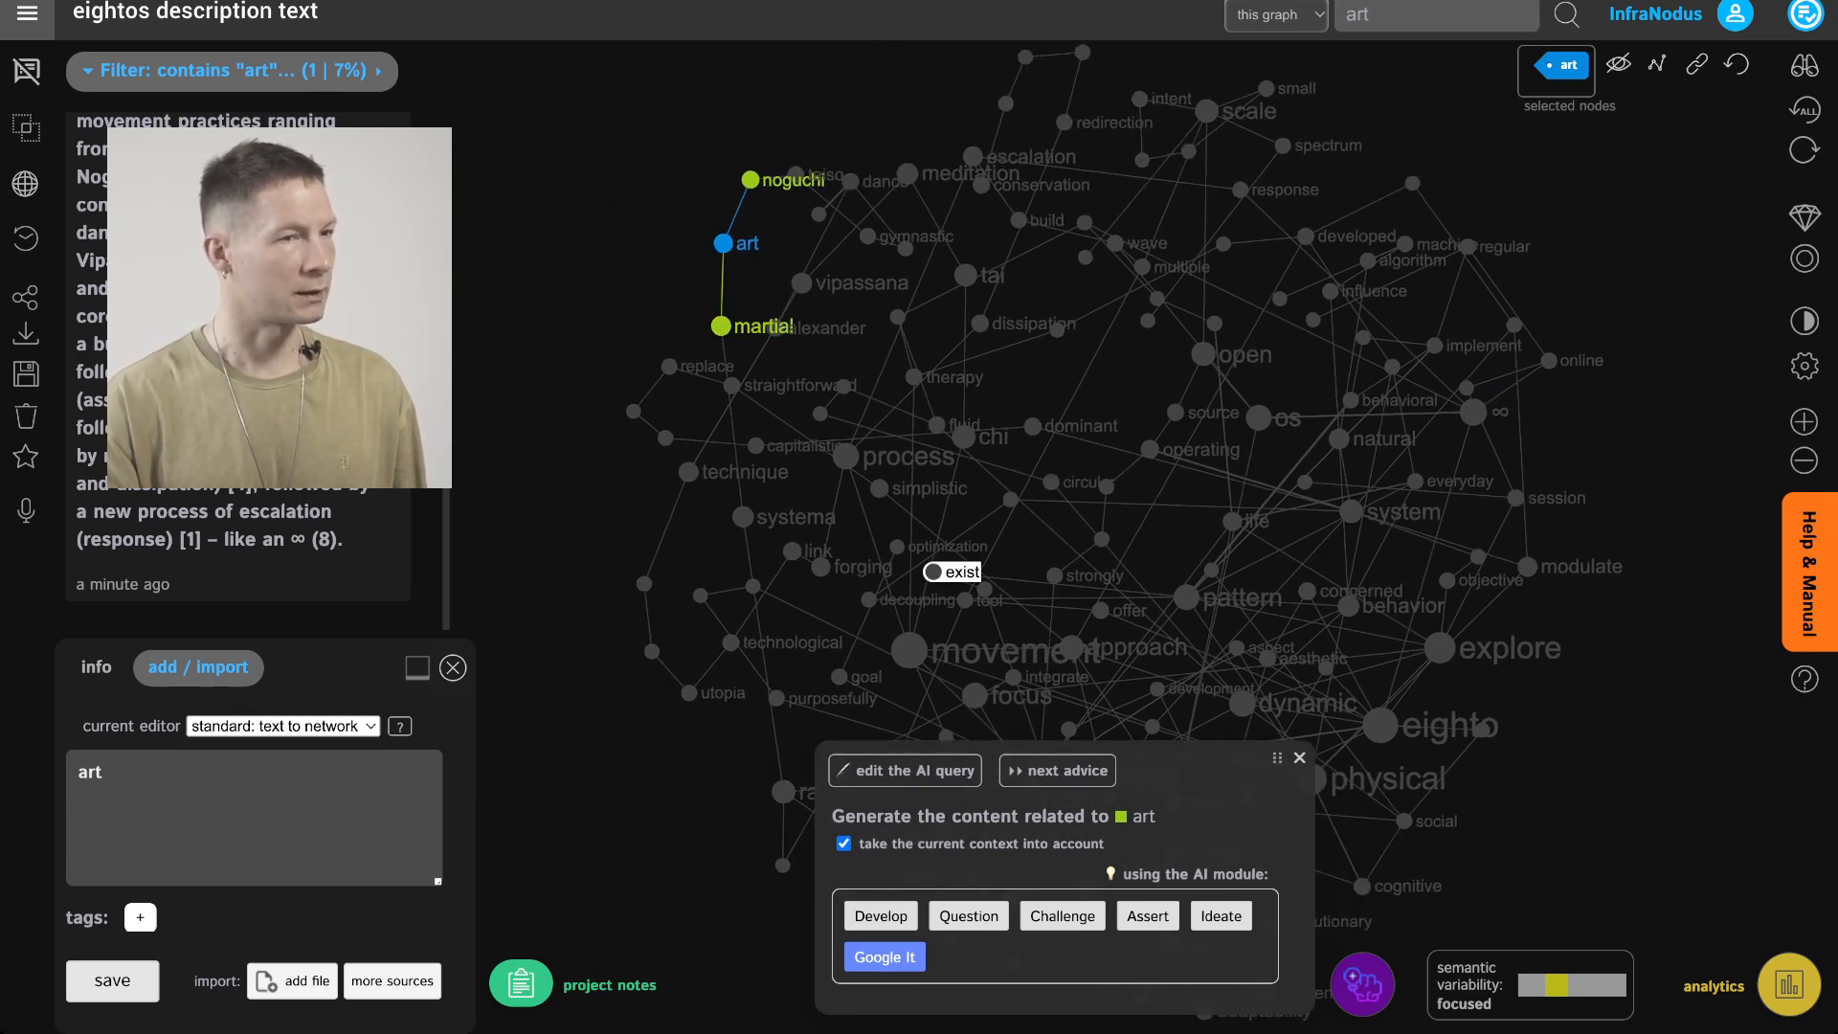
drag(1277, 757, 1280, 816)
click(1302, 816)
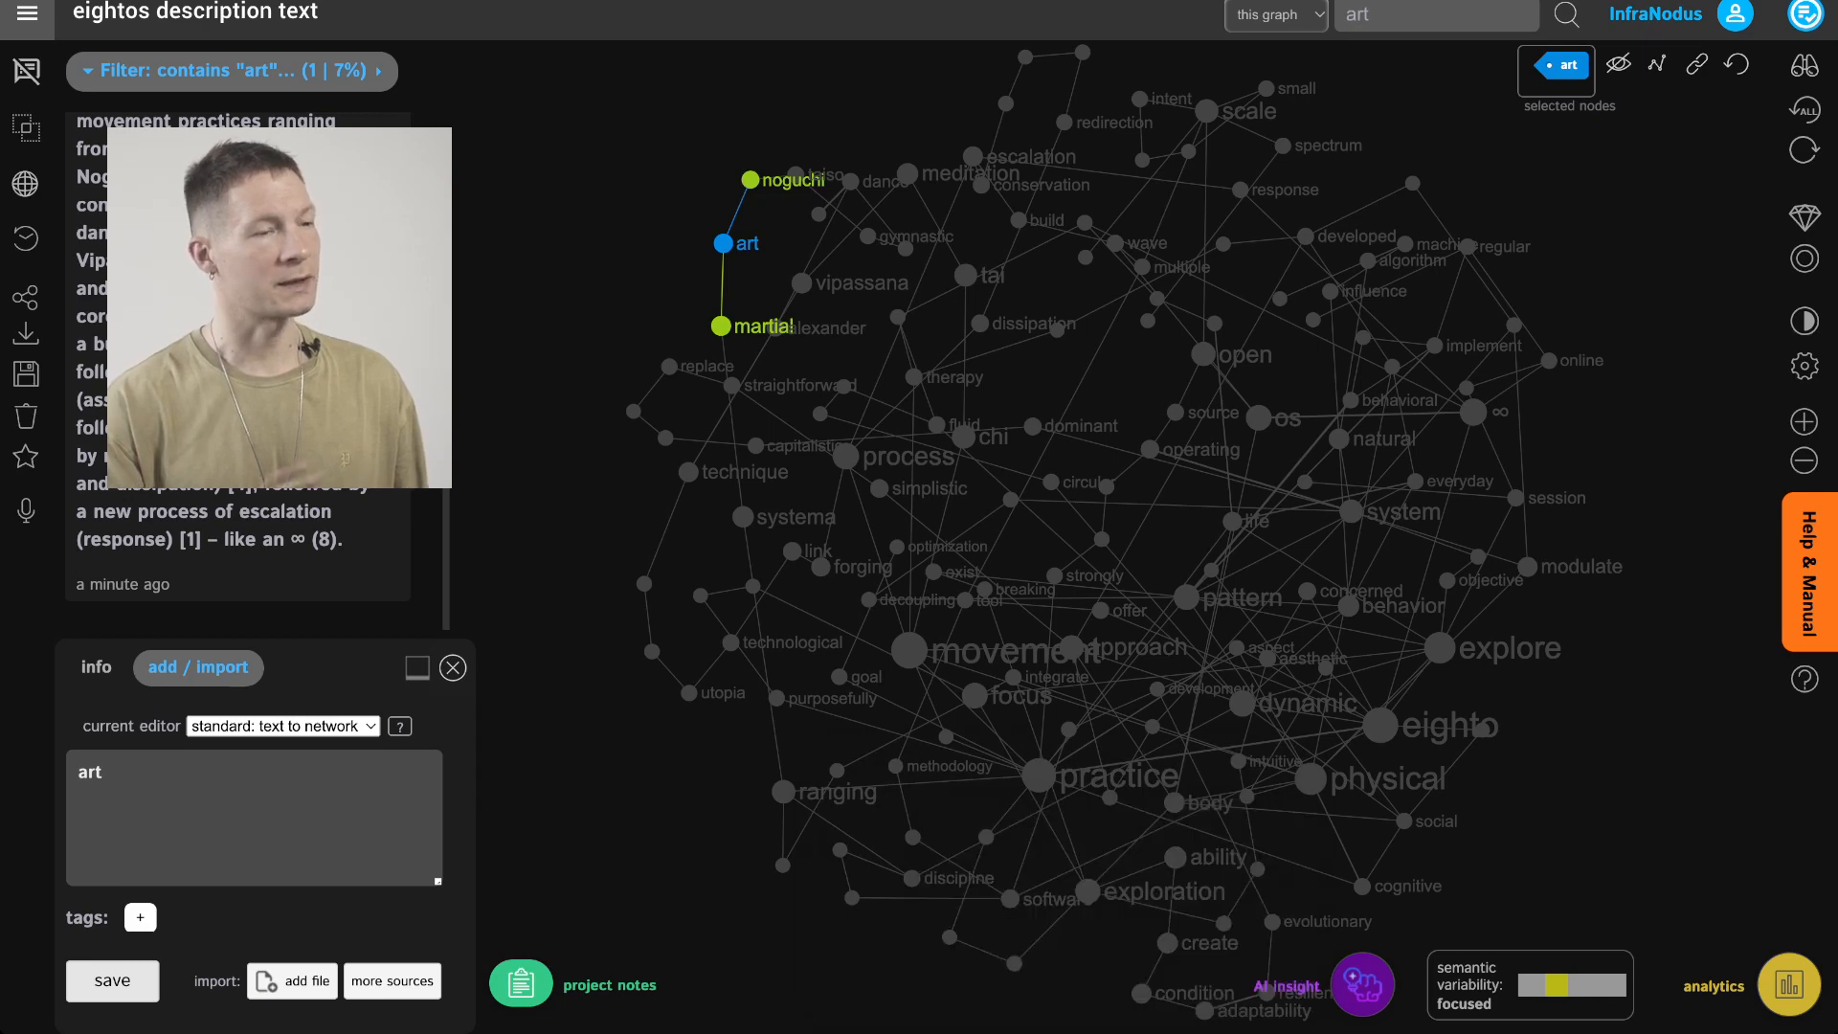
click(1737, 64)
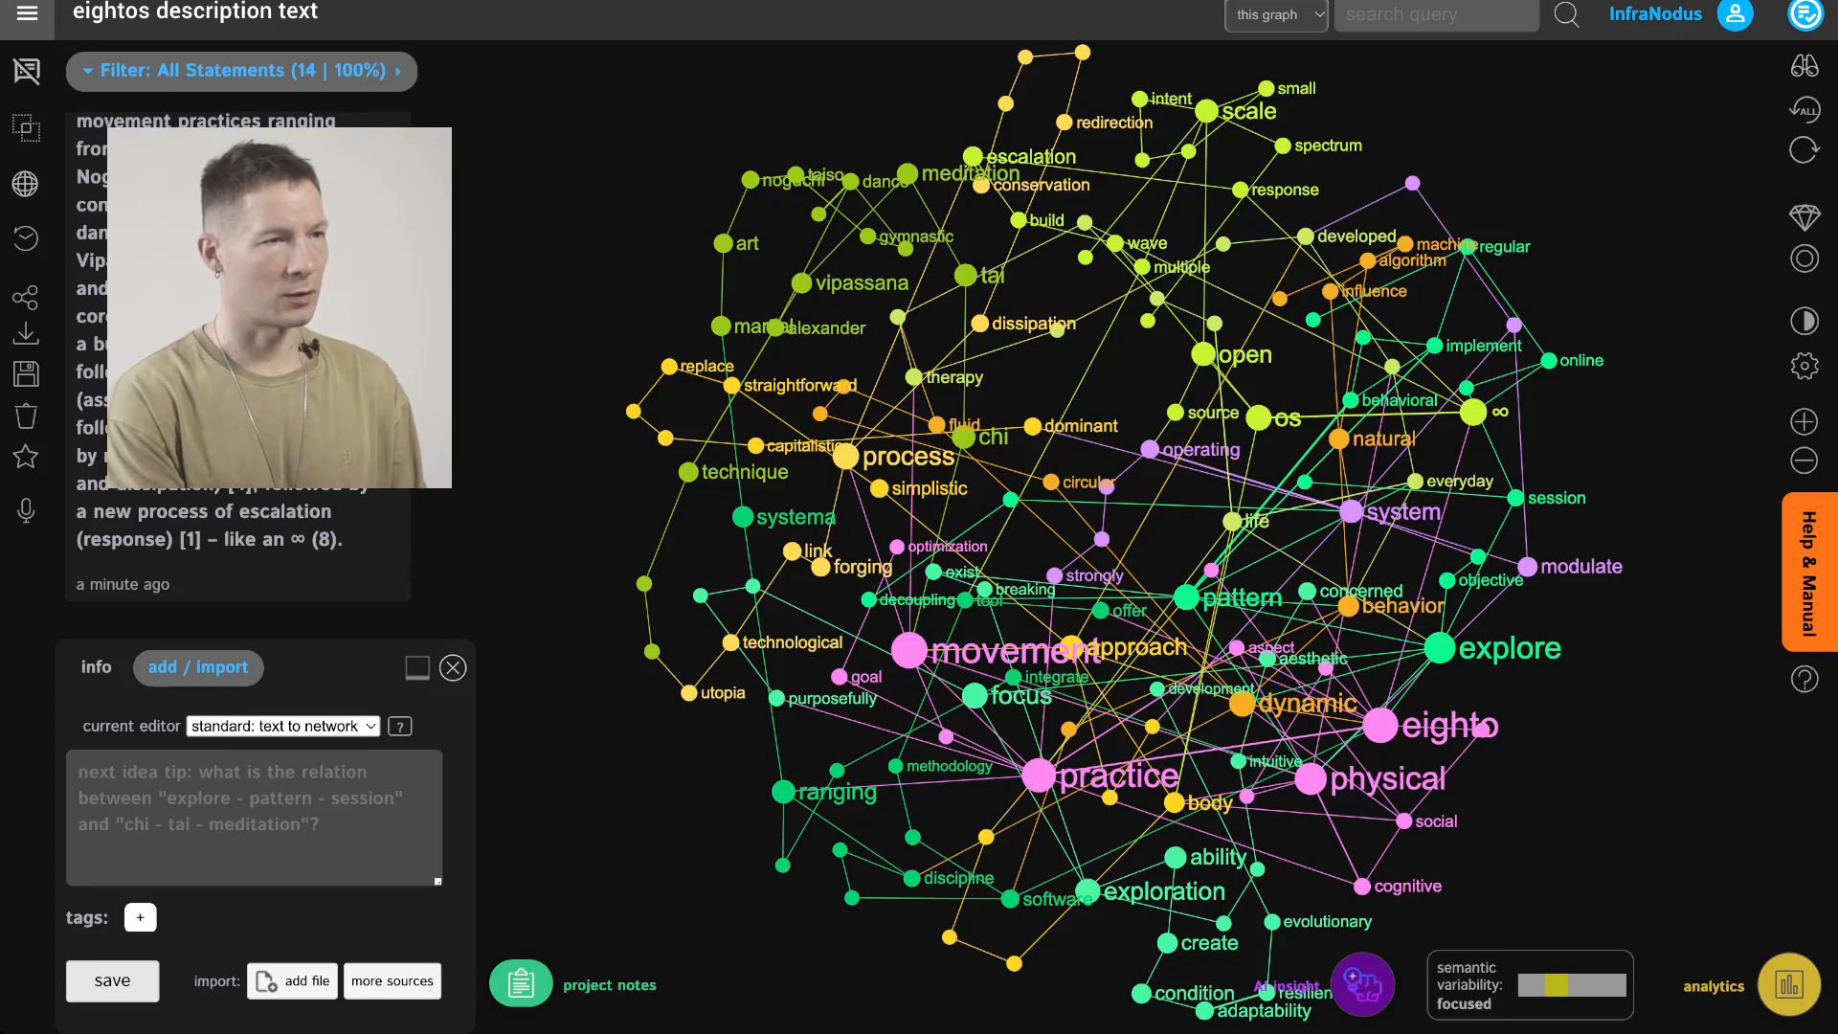
Search the graph for the aesthetic node and examine its connections before deselecting it
text(arti)
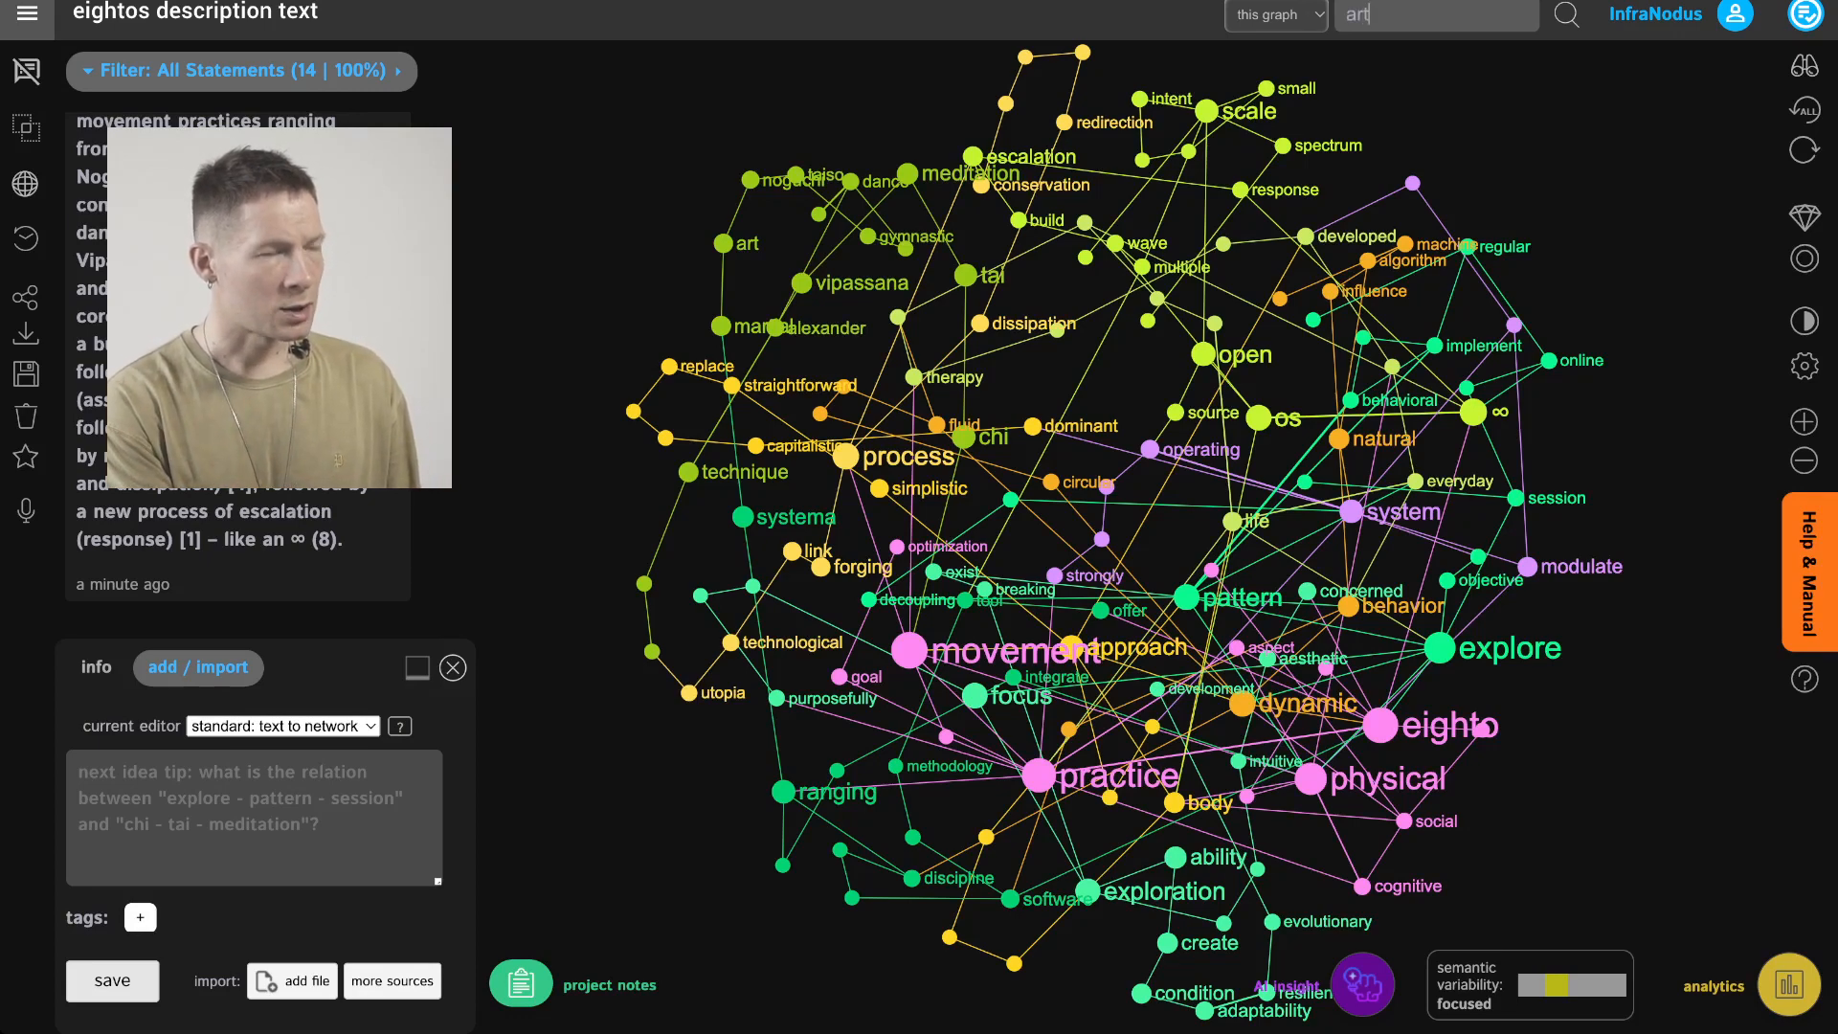
key(BackSpace)
key(BackSpace)
key(BackSpace)
key(BackSpace)
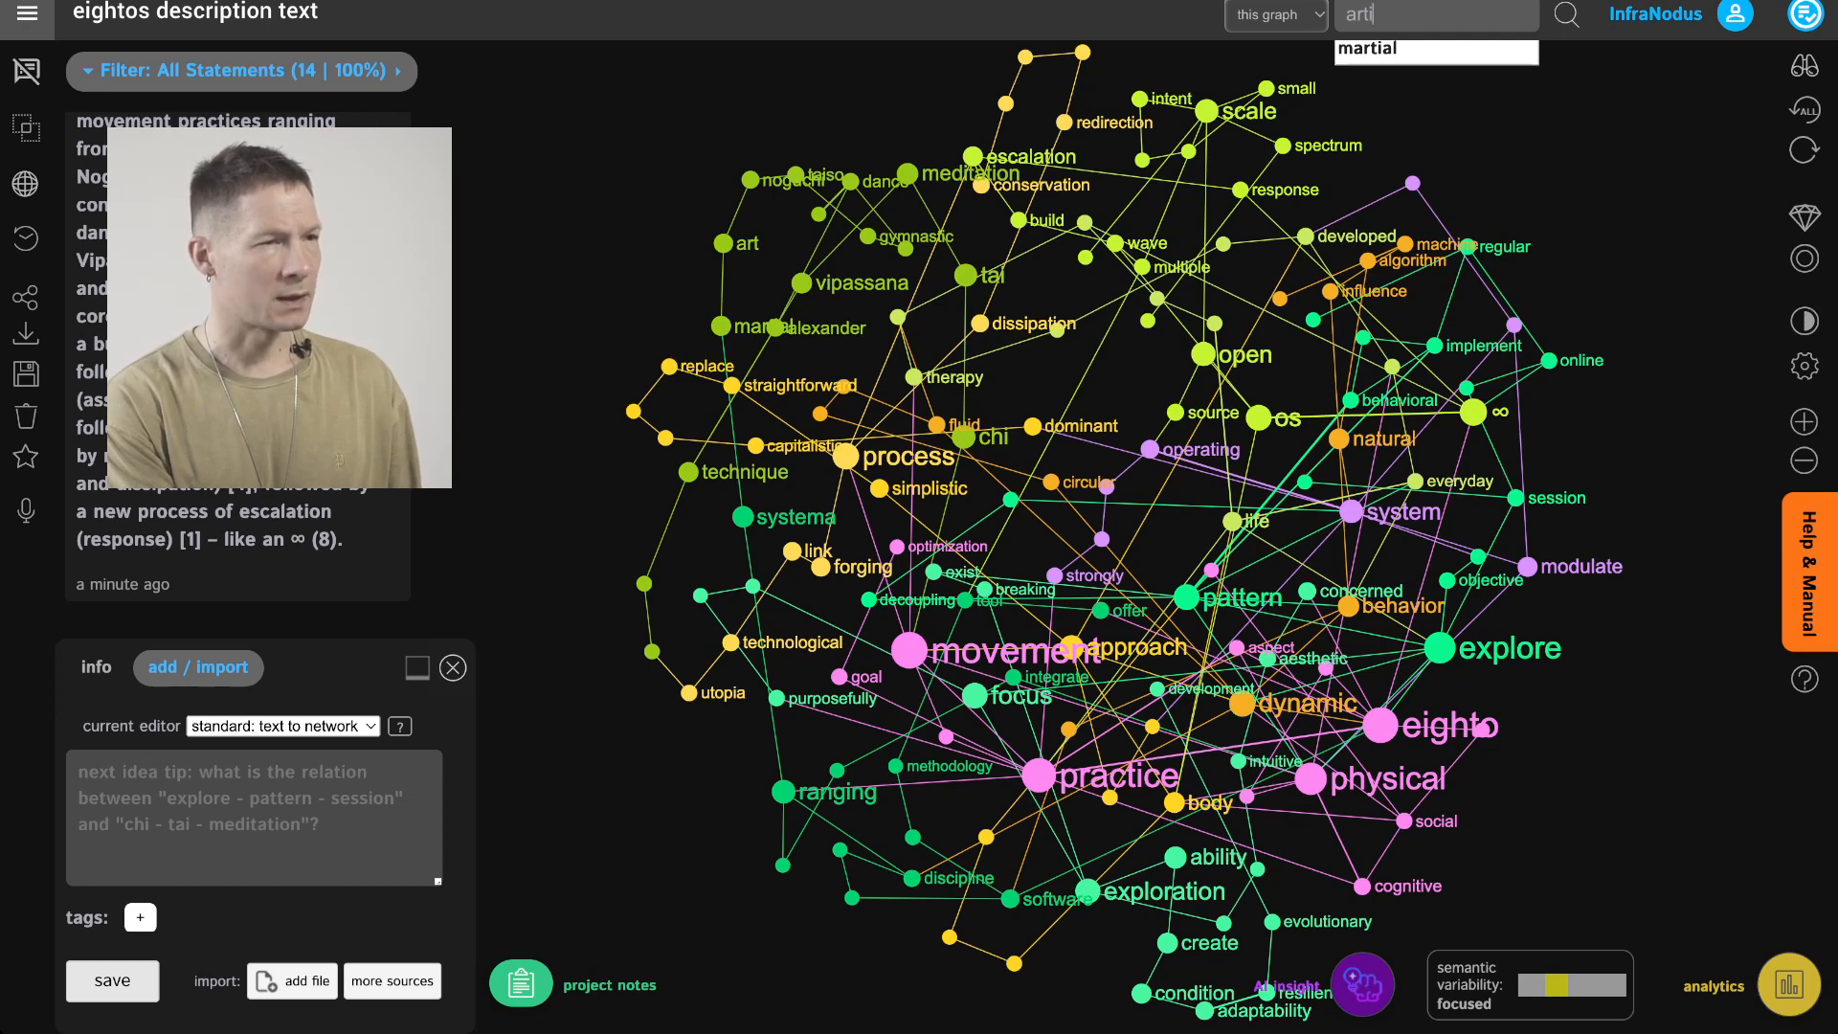
text(ae)
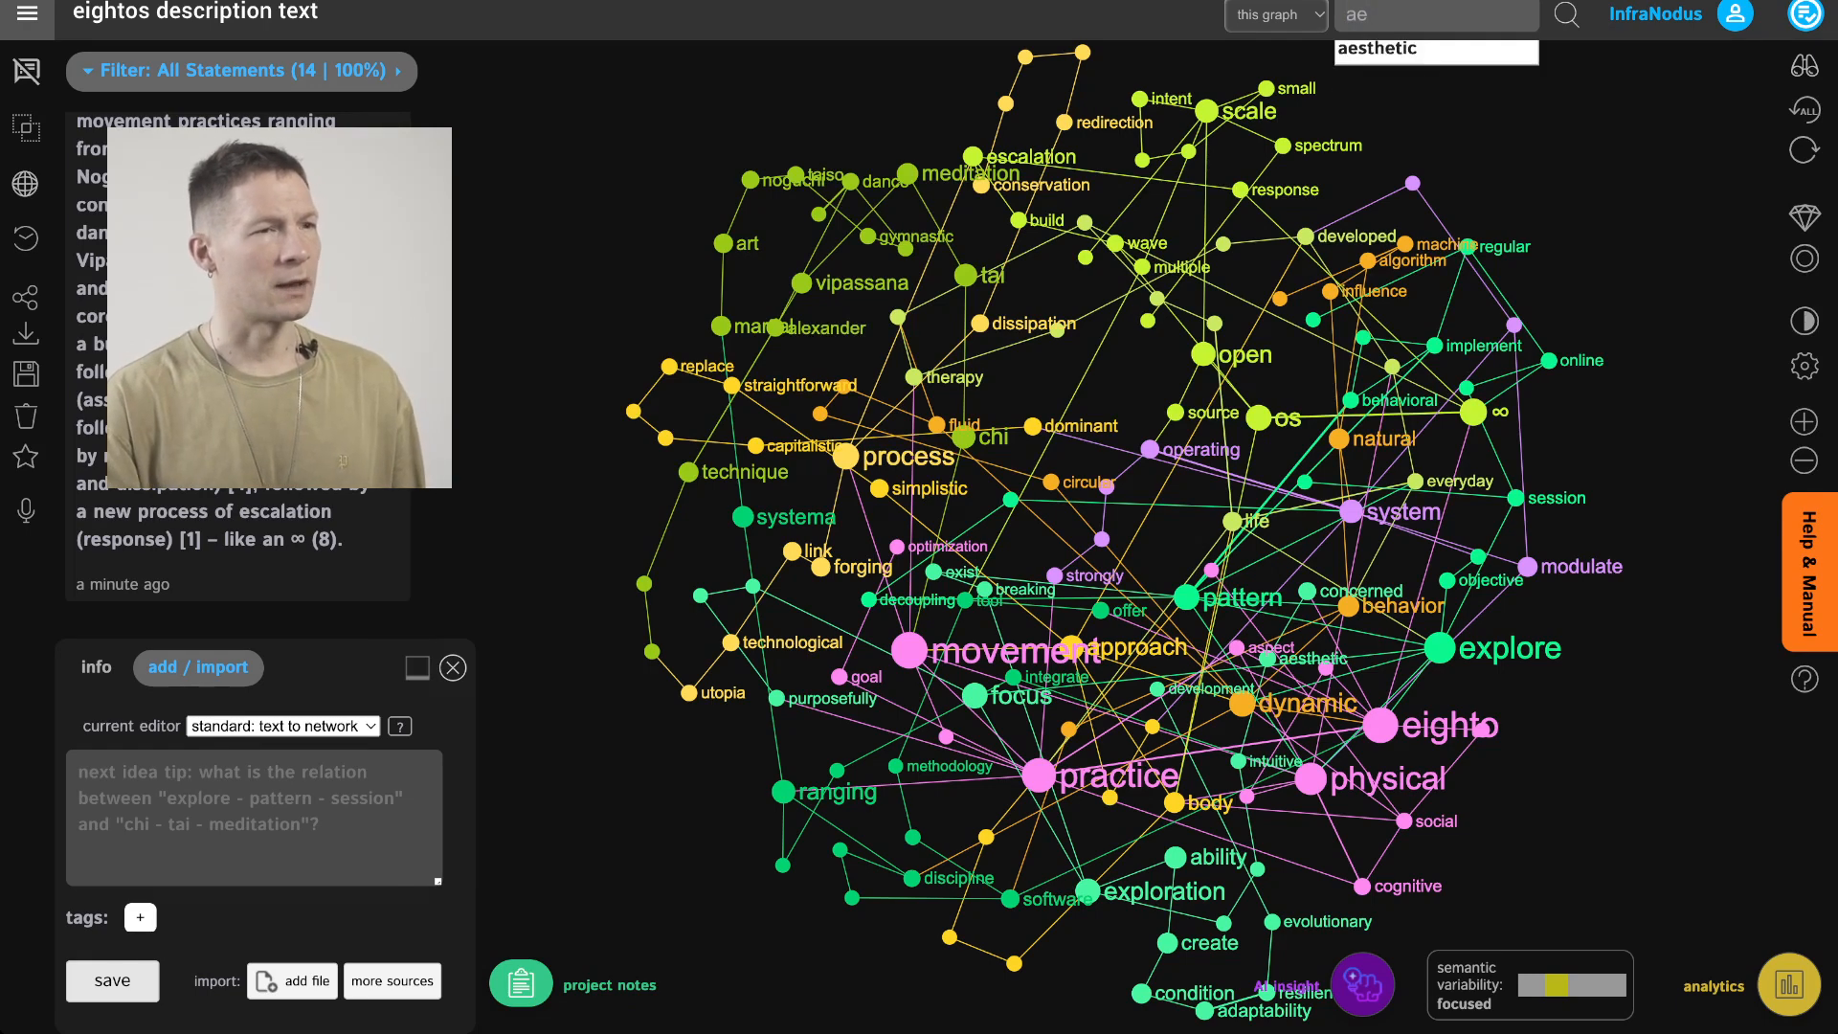
key(BackSpace)
key(BackSpace)
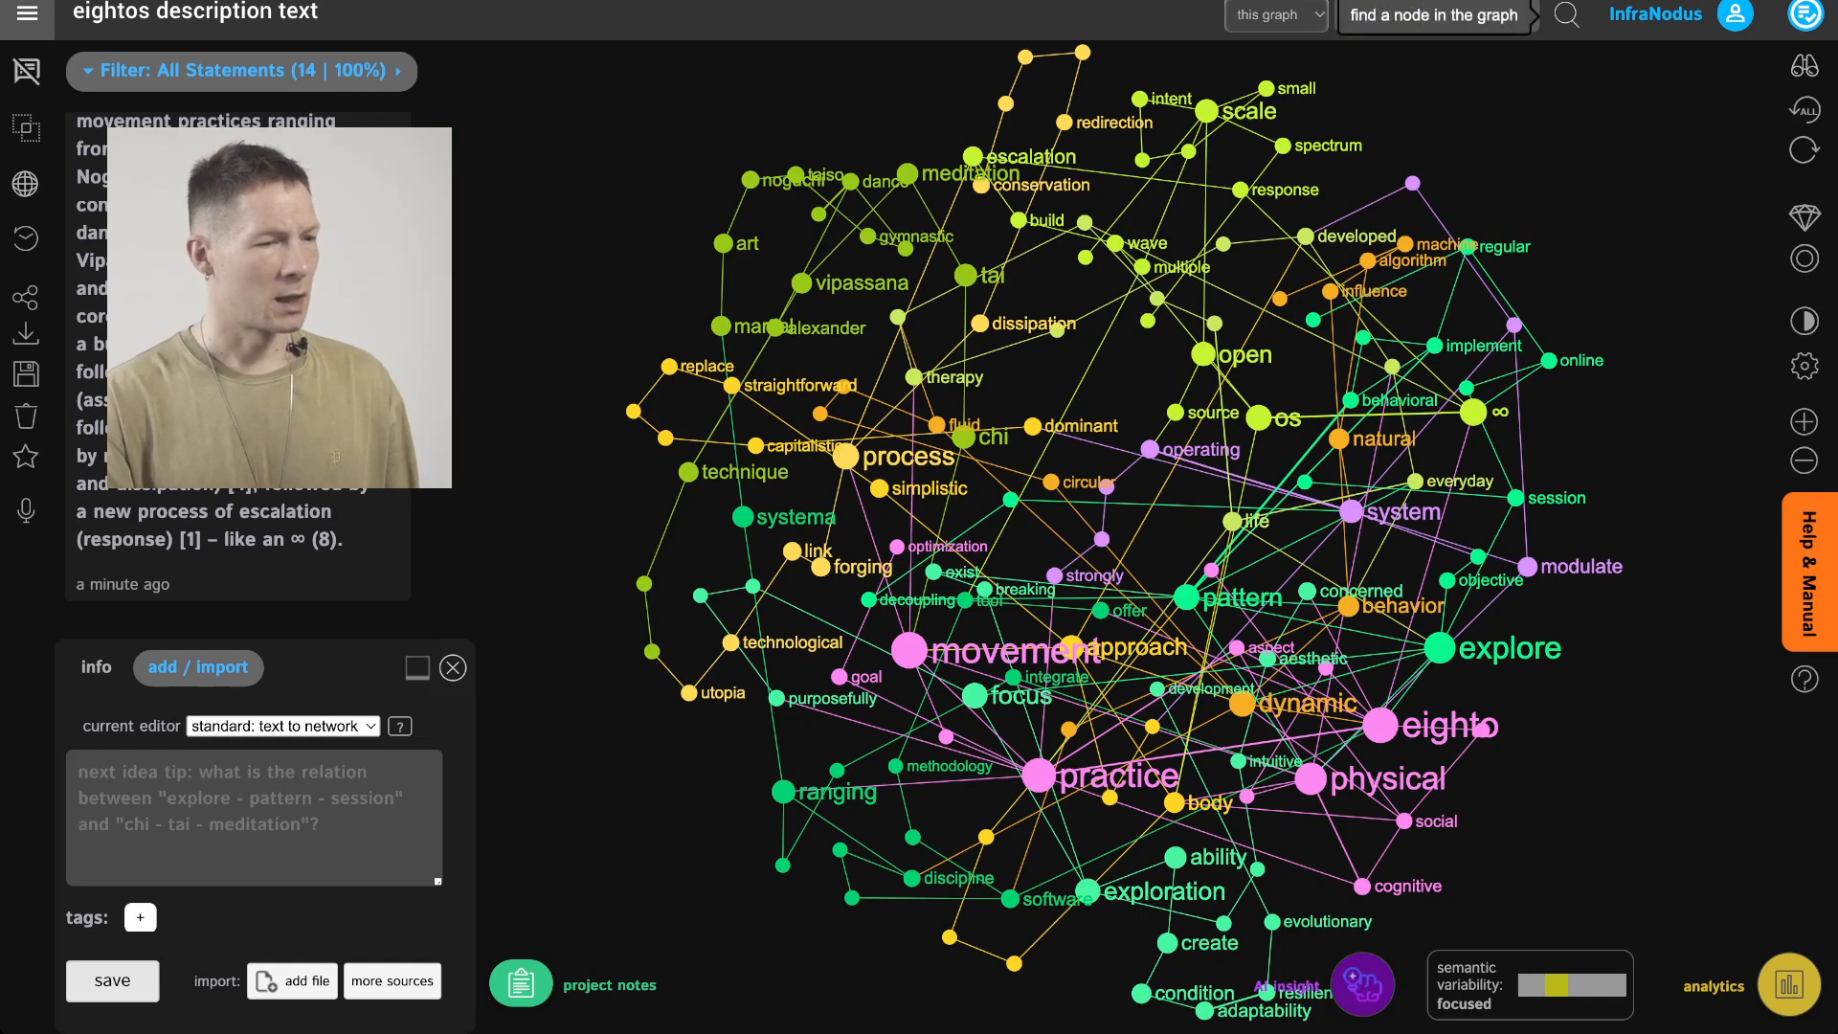
key(Return)
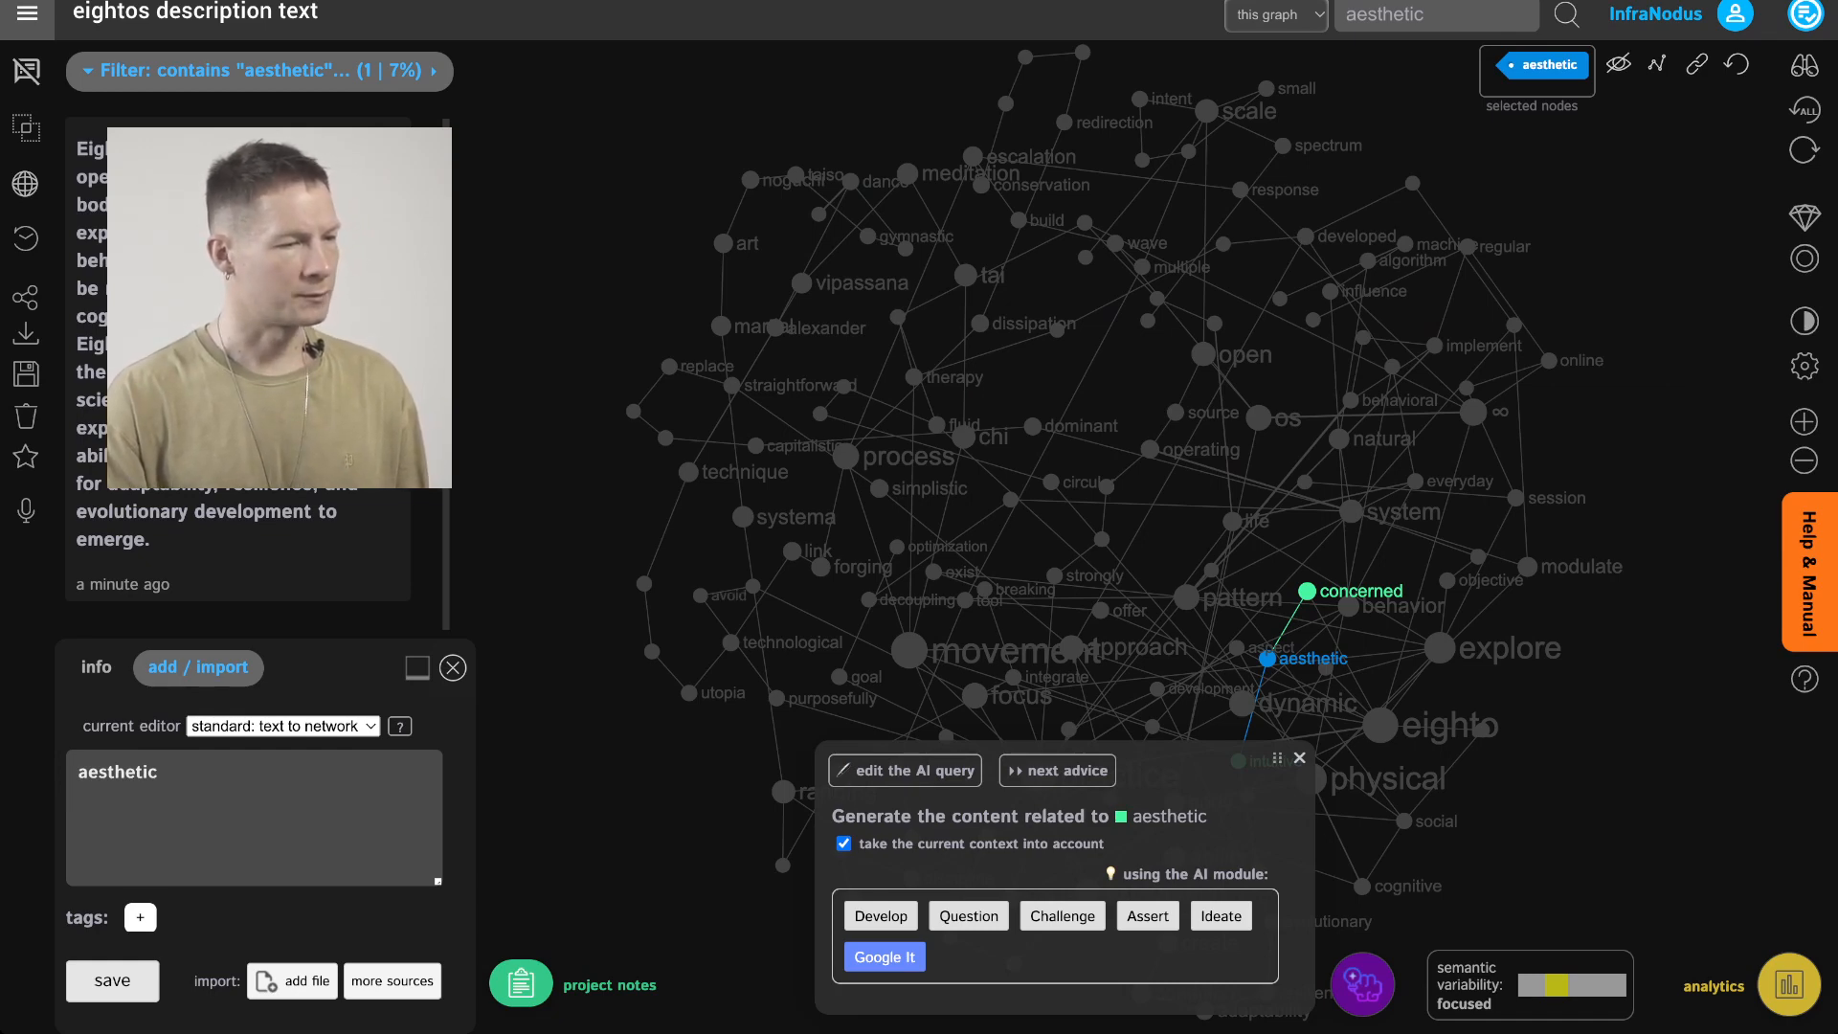
click(1299, 758)
click(1268, 658)
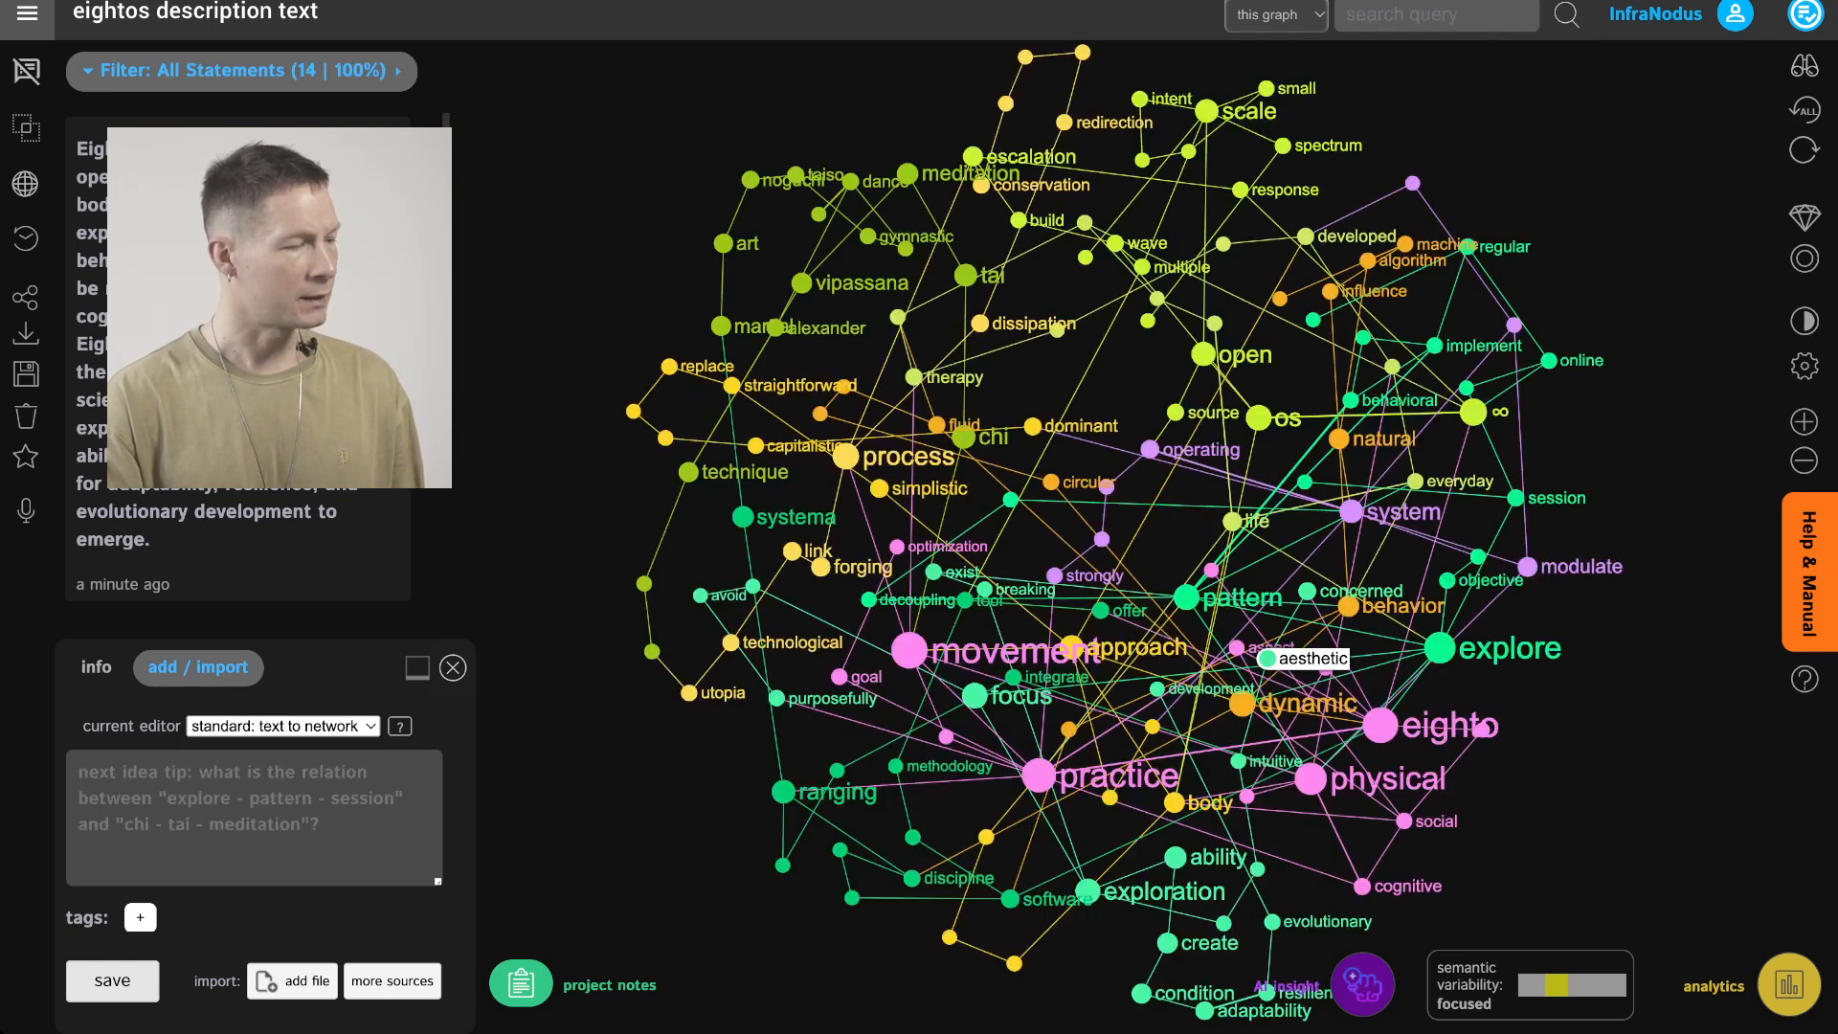
Save a project note reading "Explore the artistic and aesthetic aspects of the practice."
click(521, 982)
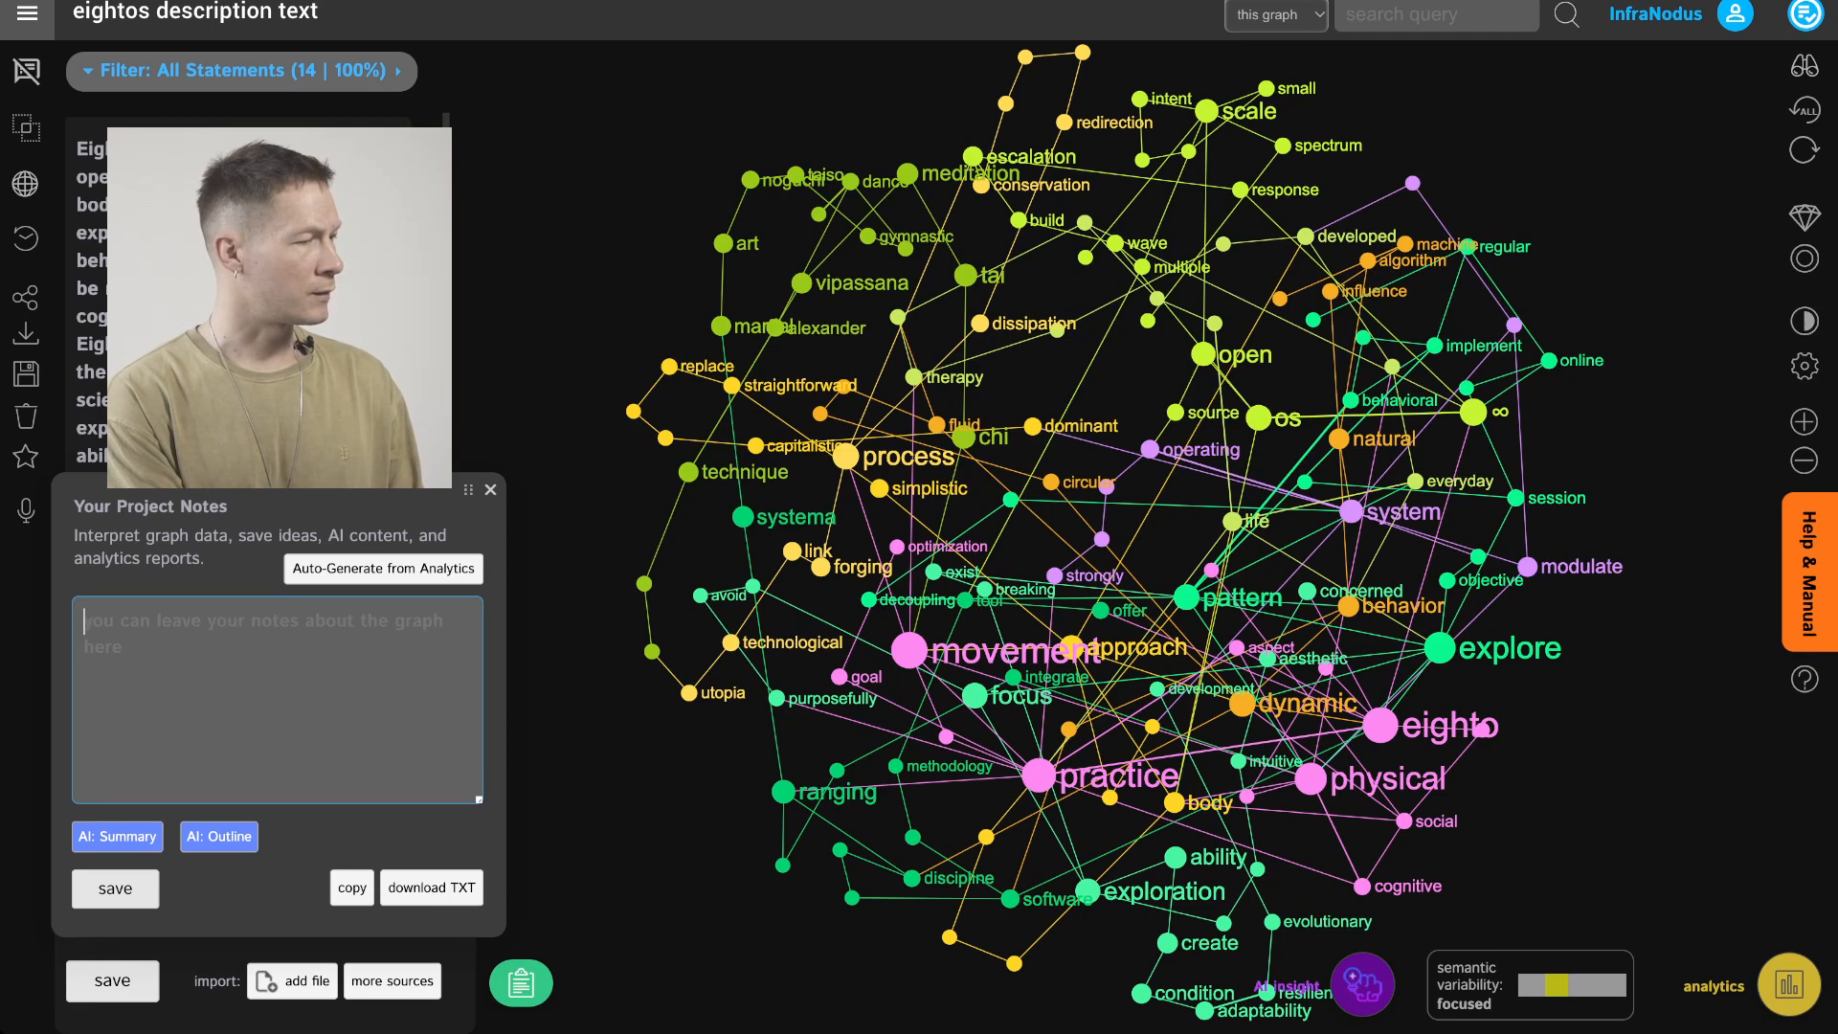
text(Explo)
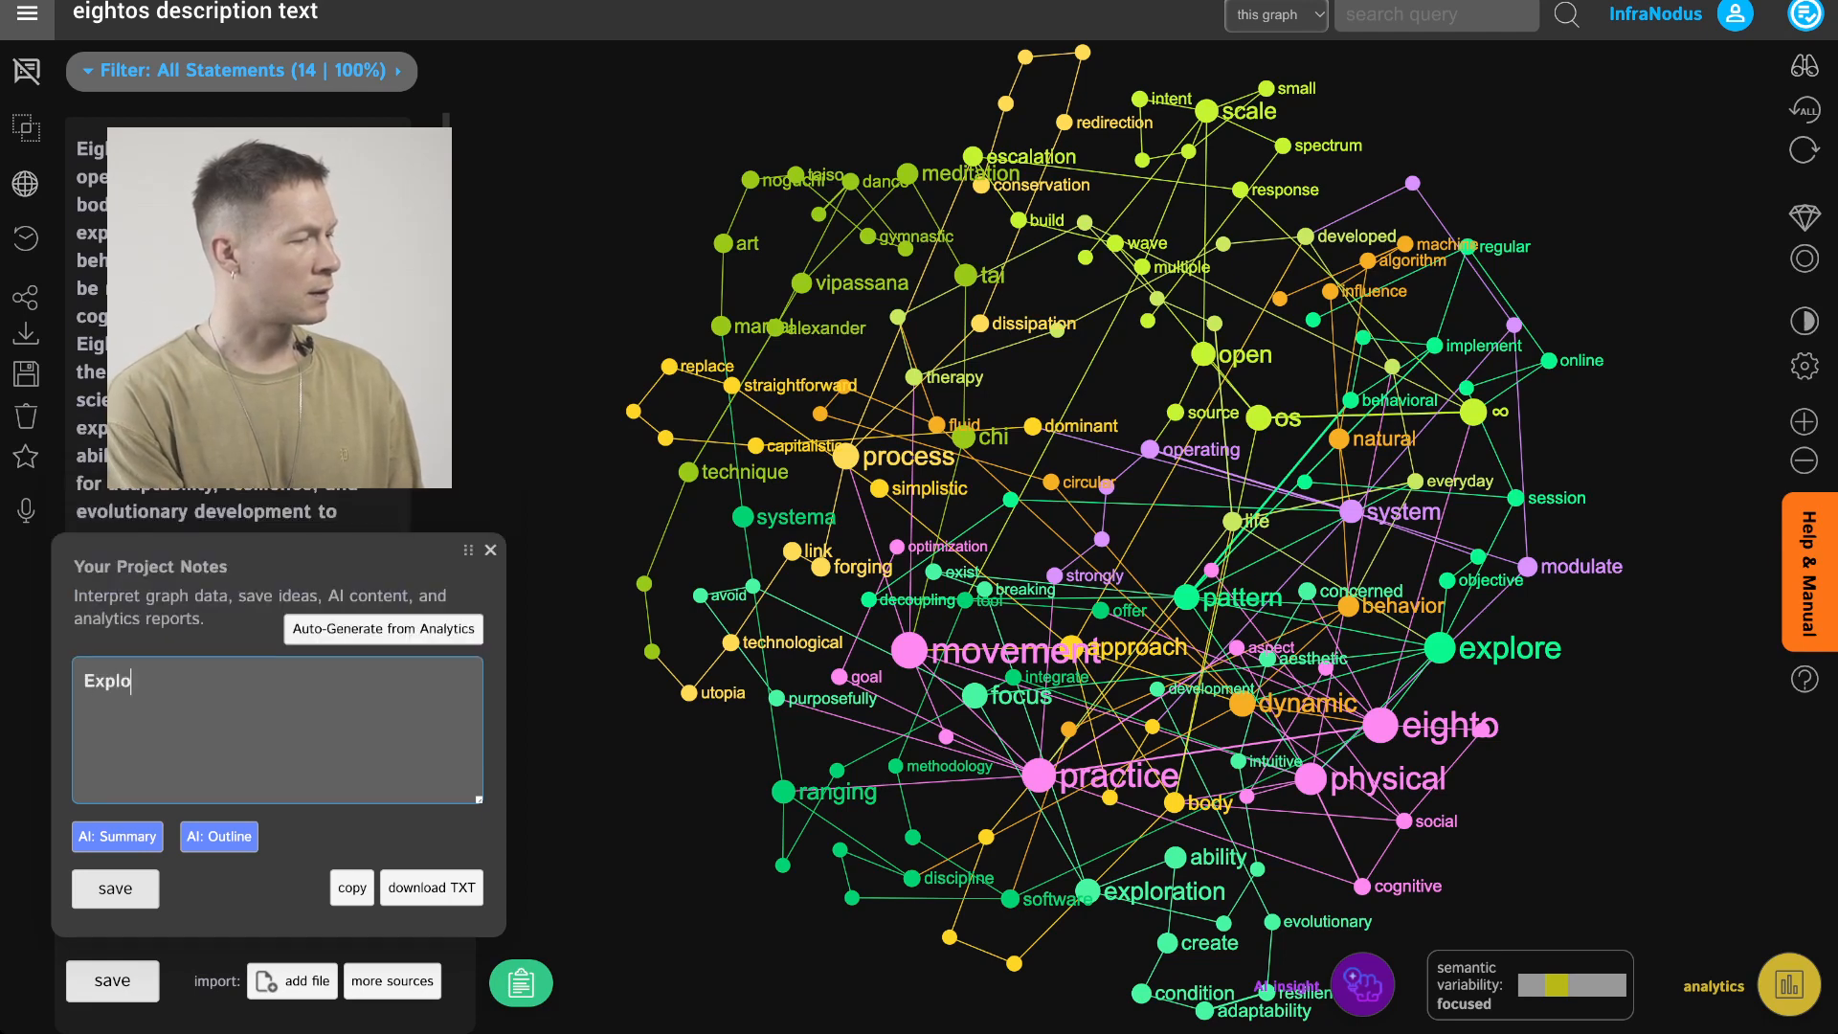
text(re the artist)
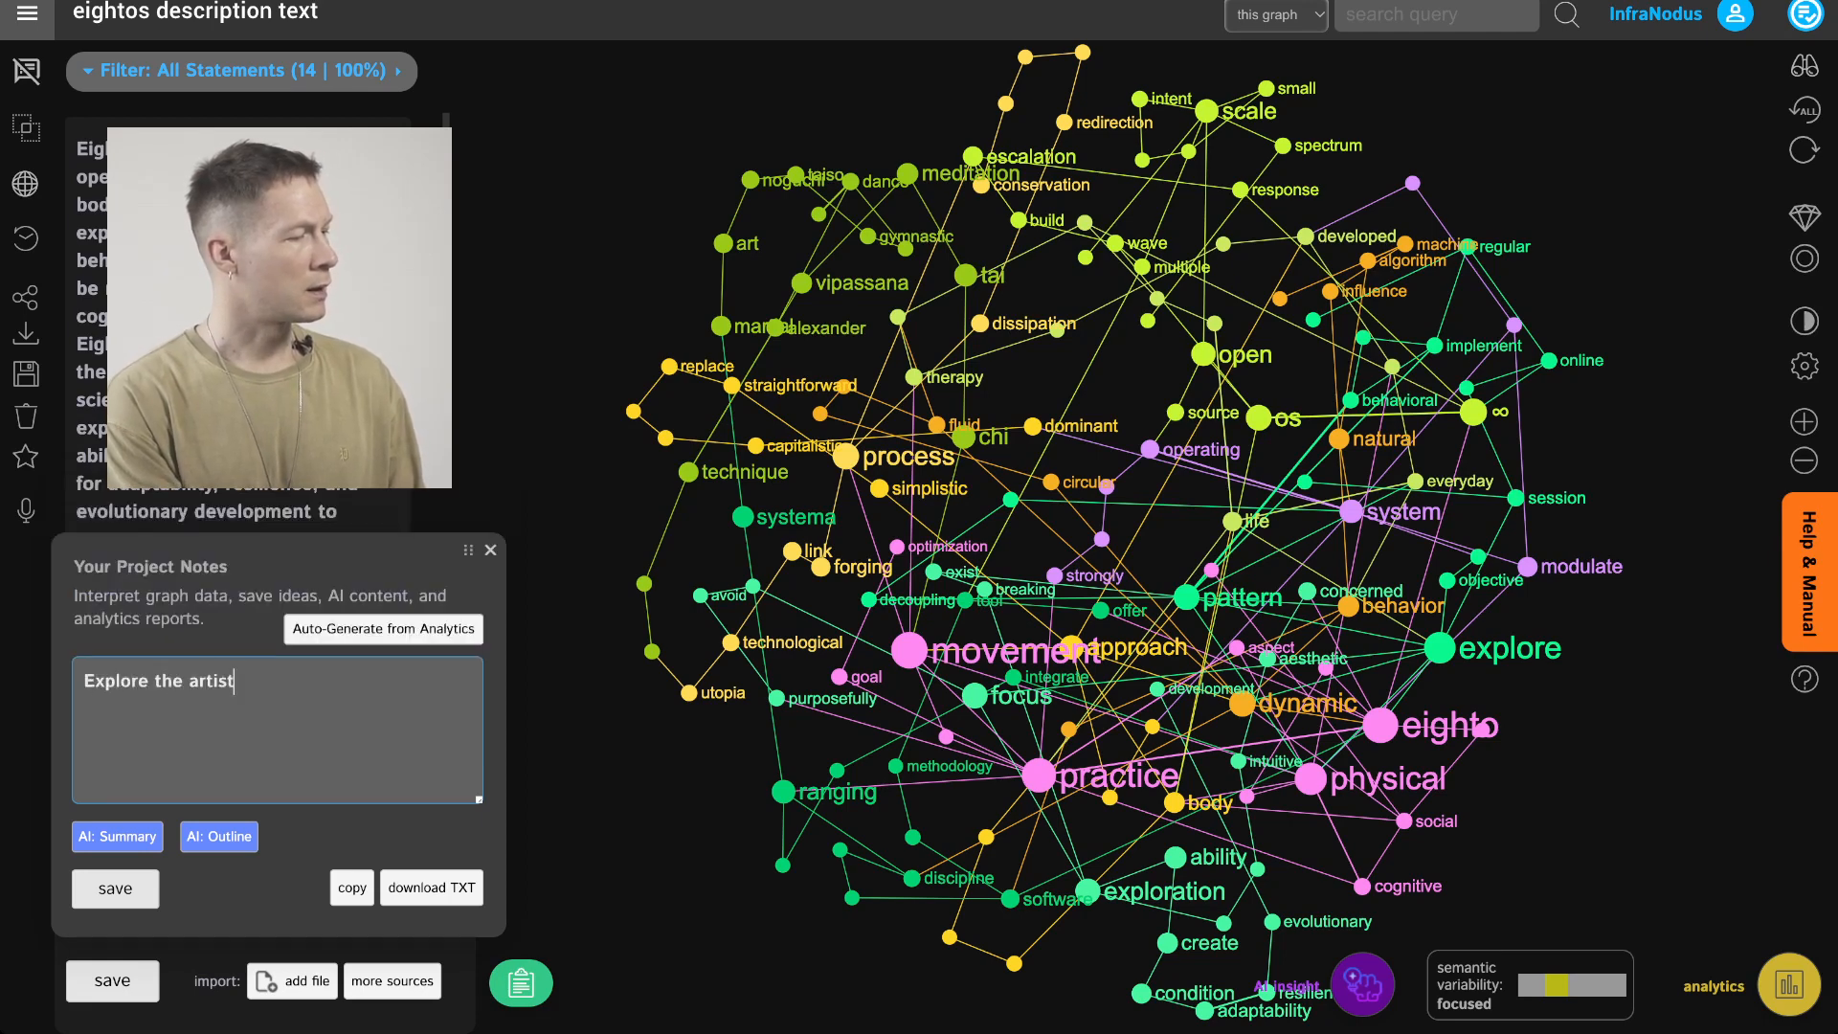
text(ic and aesthe)
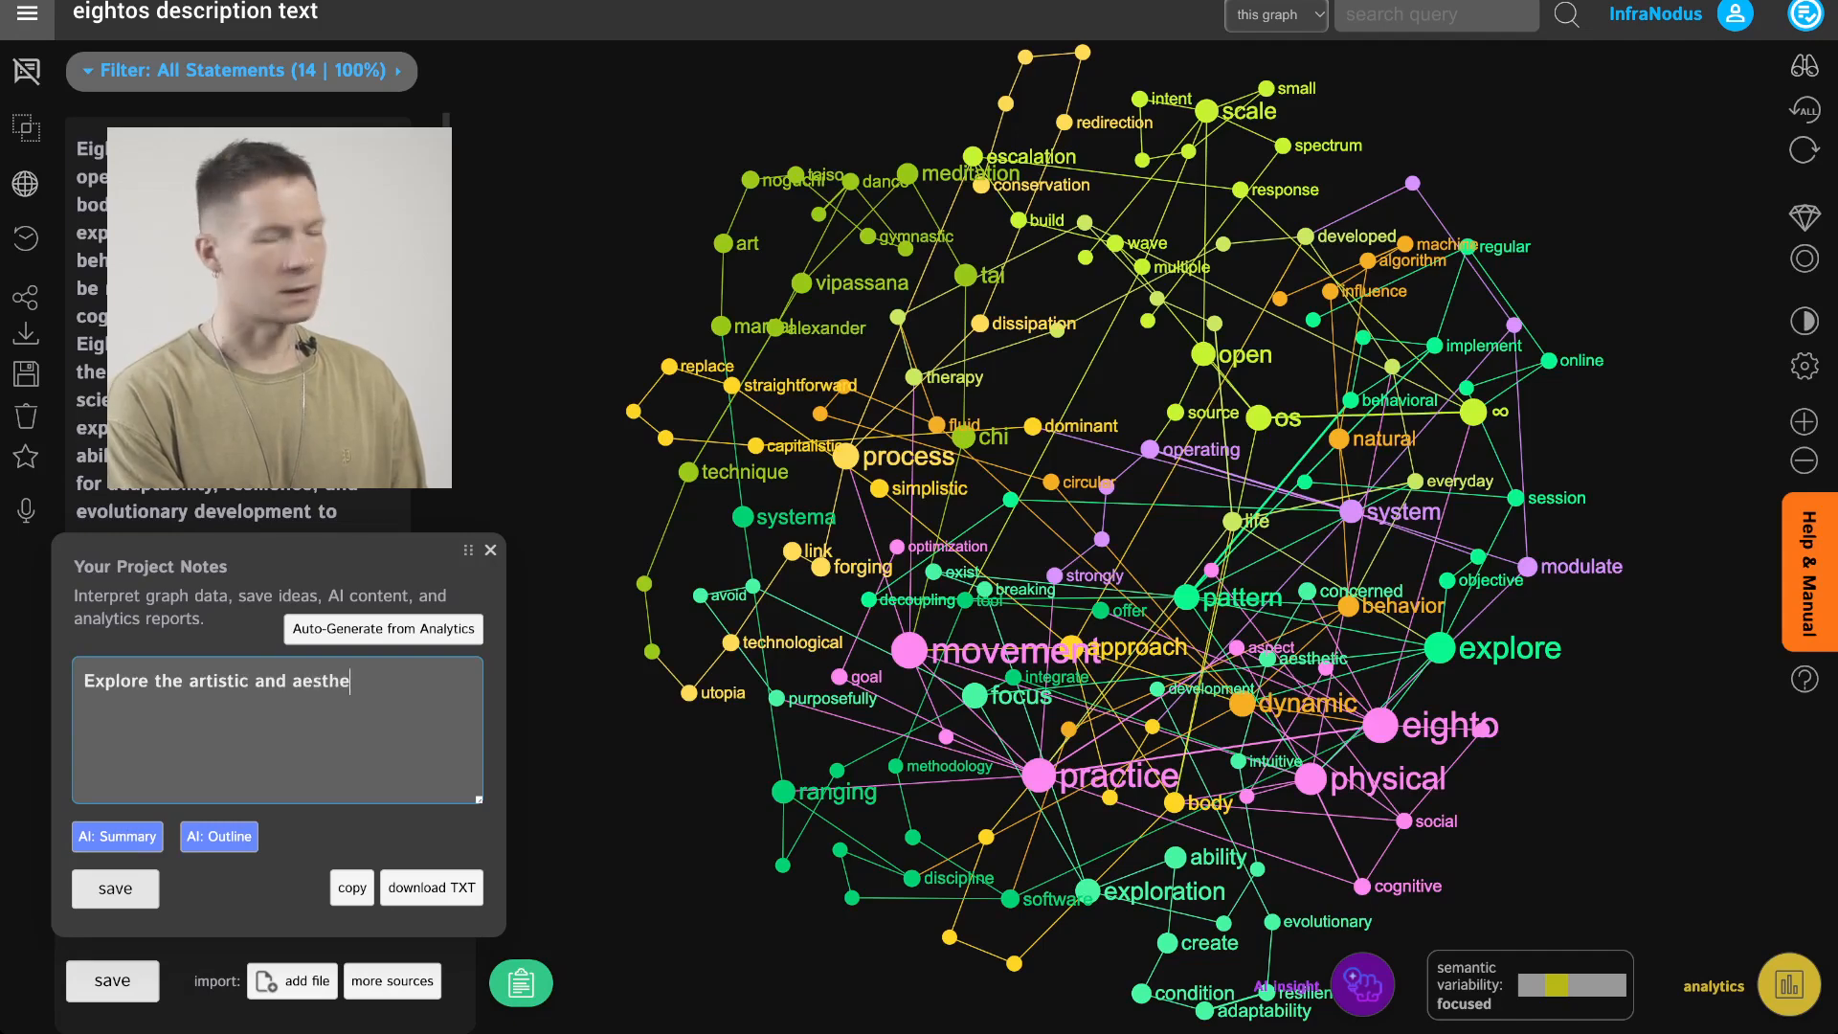
text(tic aspects of)
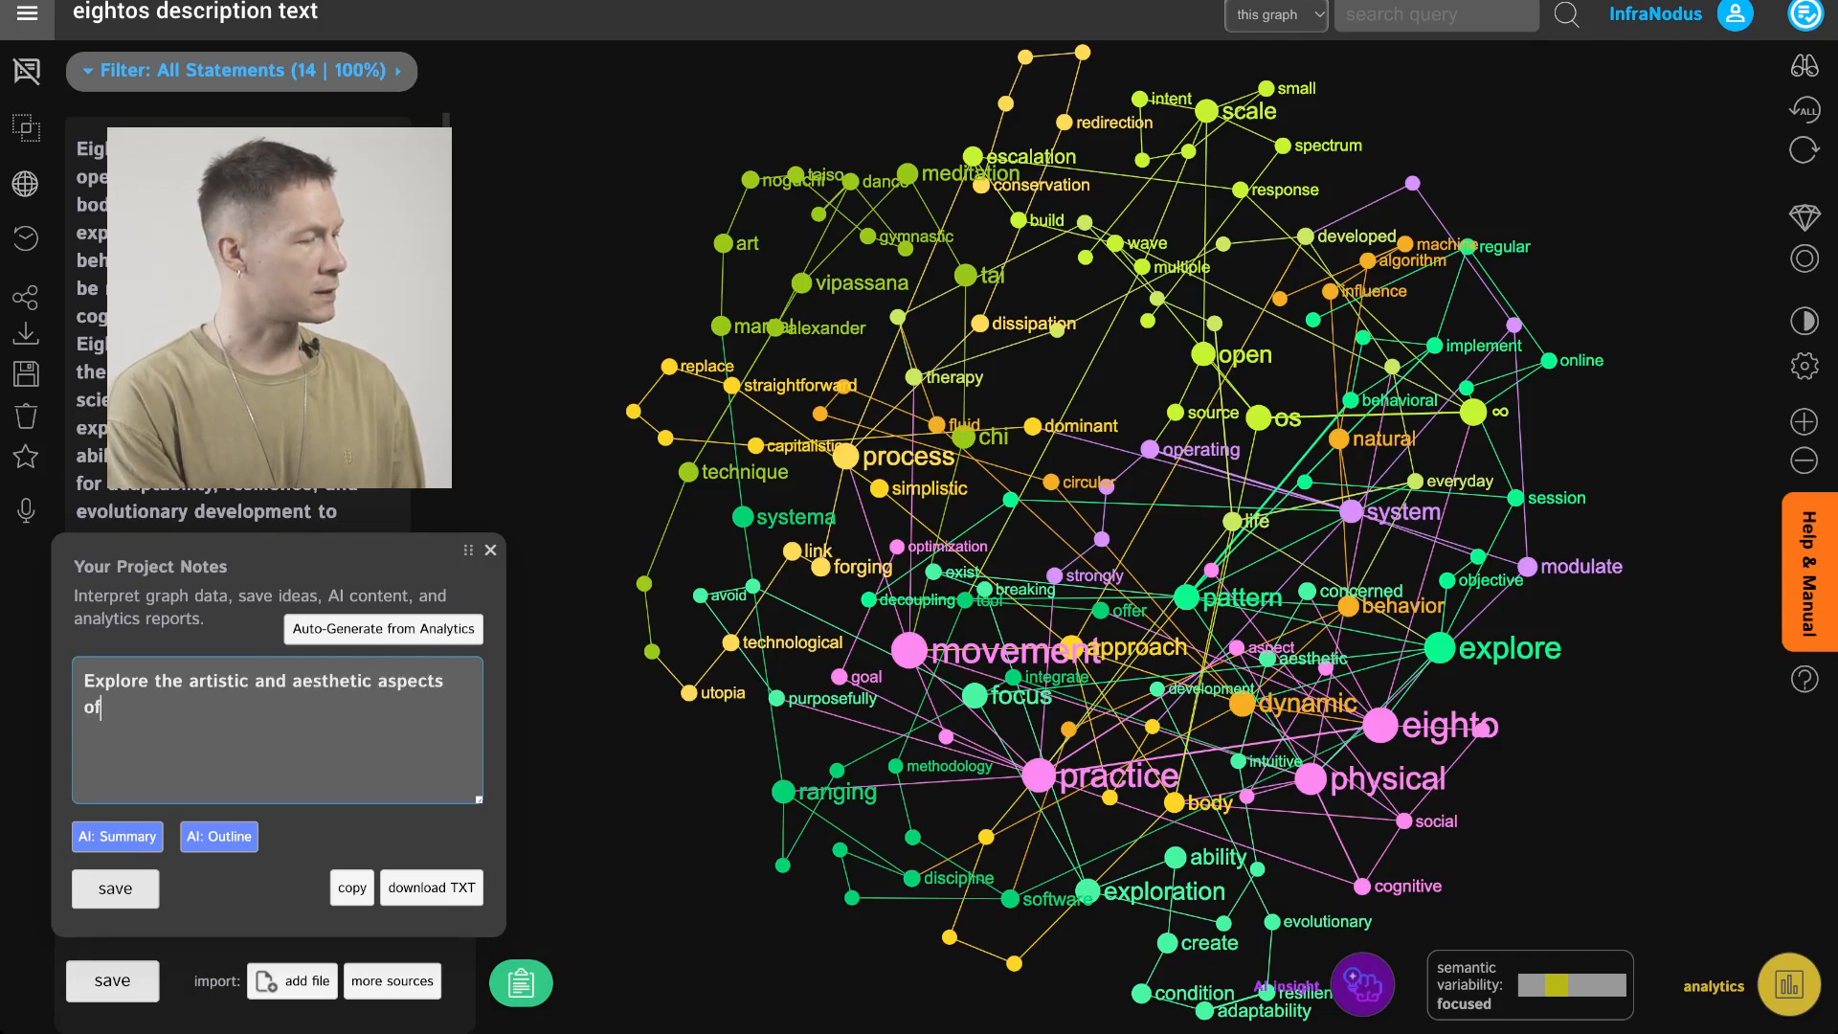
text( the practice.)
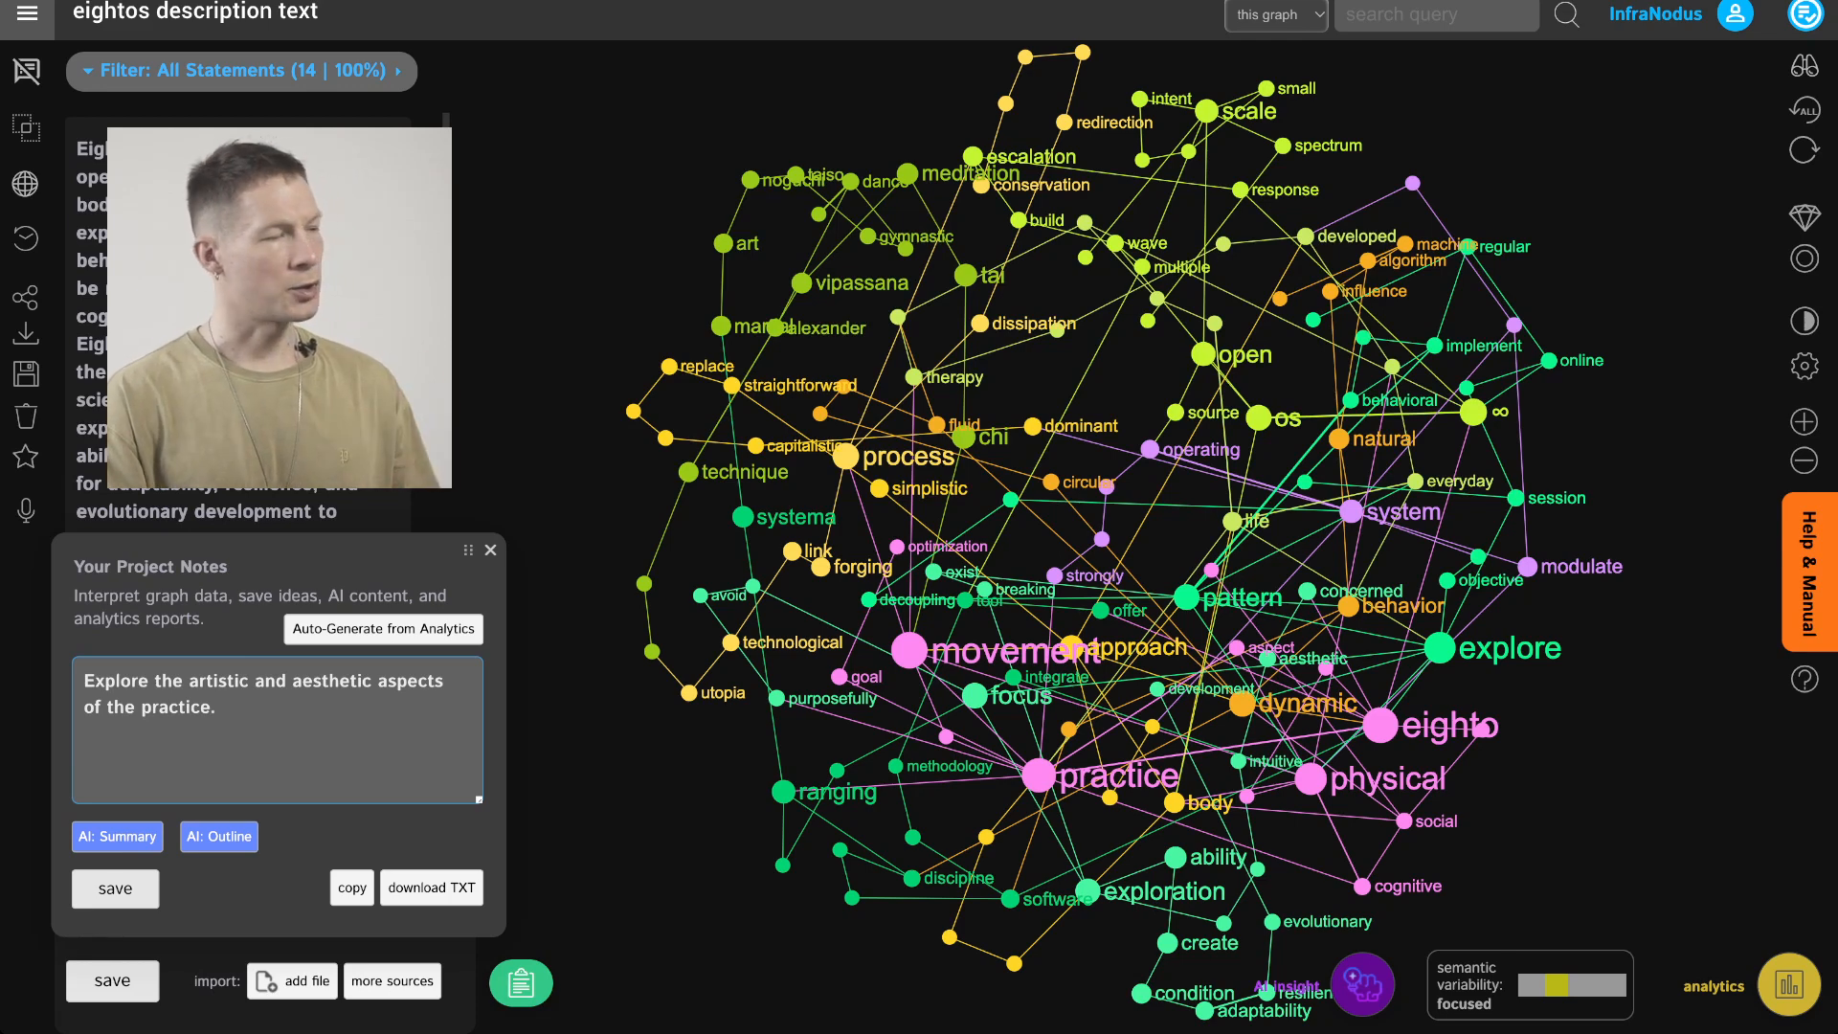
click(115, 889)
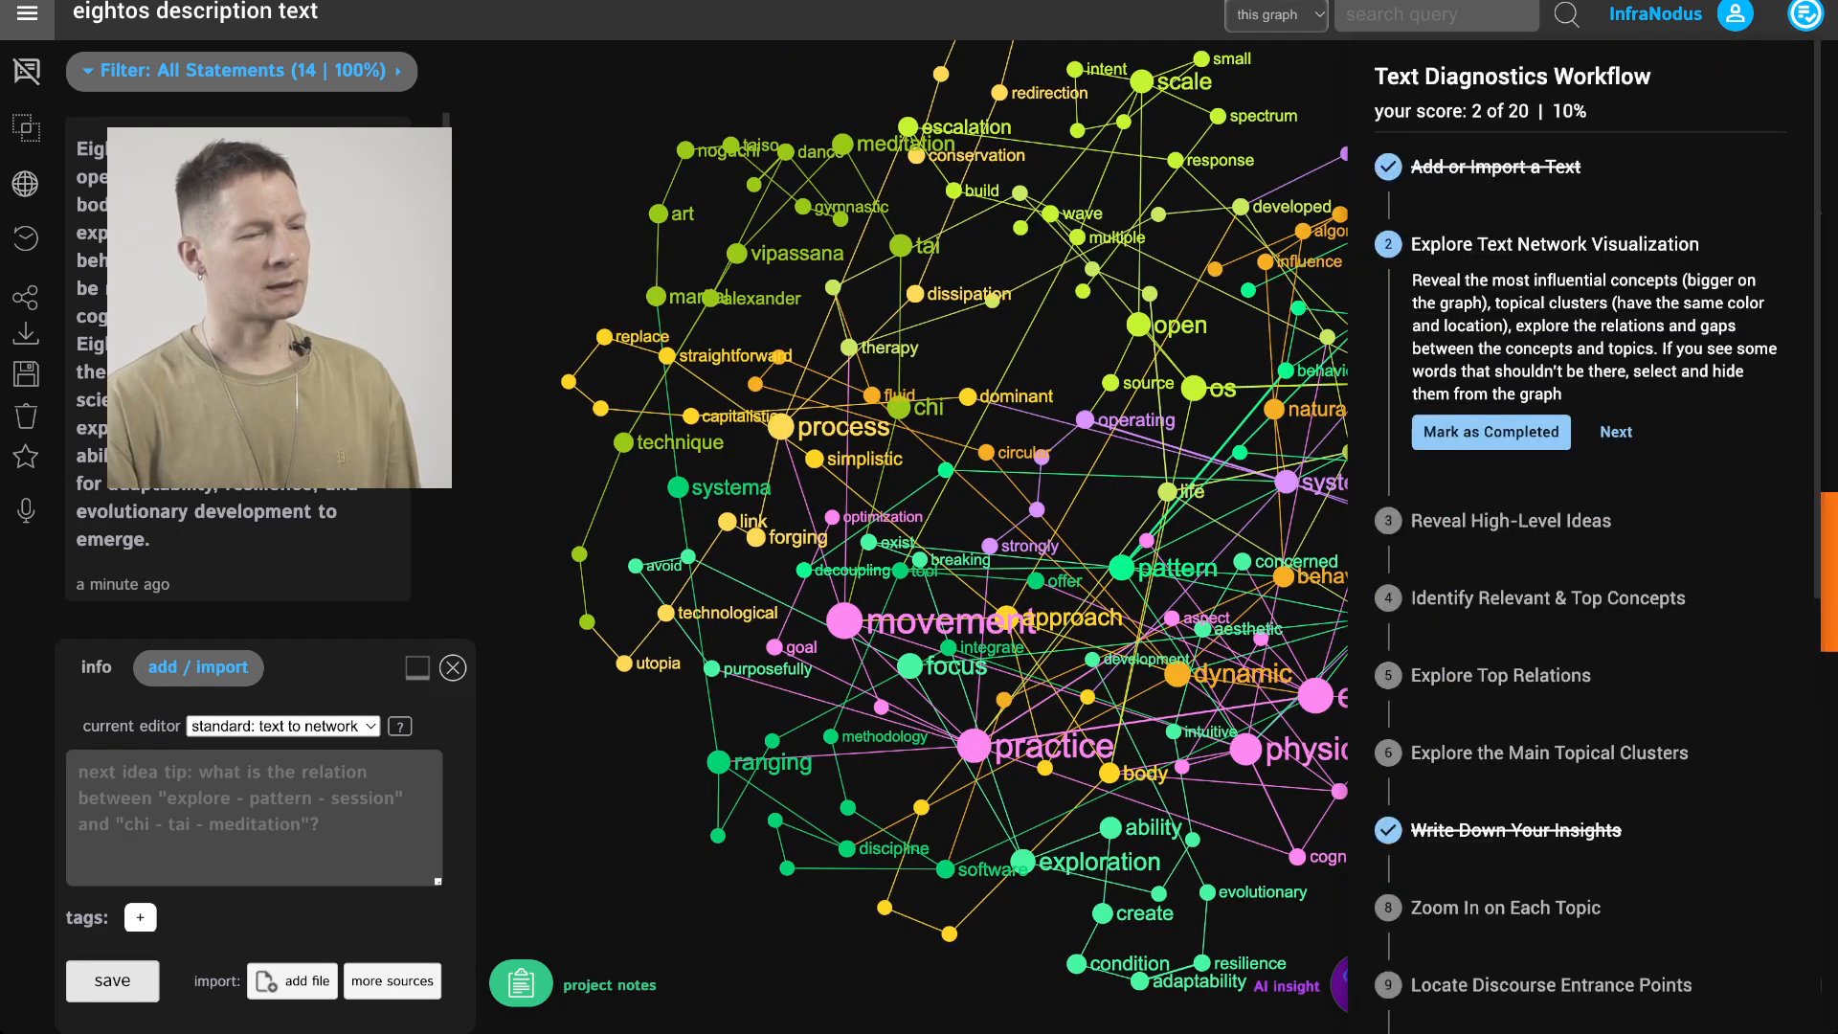
Mark the Explore Text Network Visualization workflow step as completed and expand the Write Down Your Insights step
click(1491, 432)
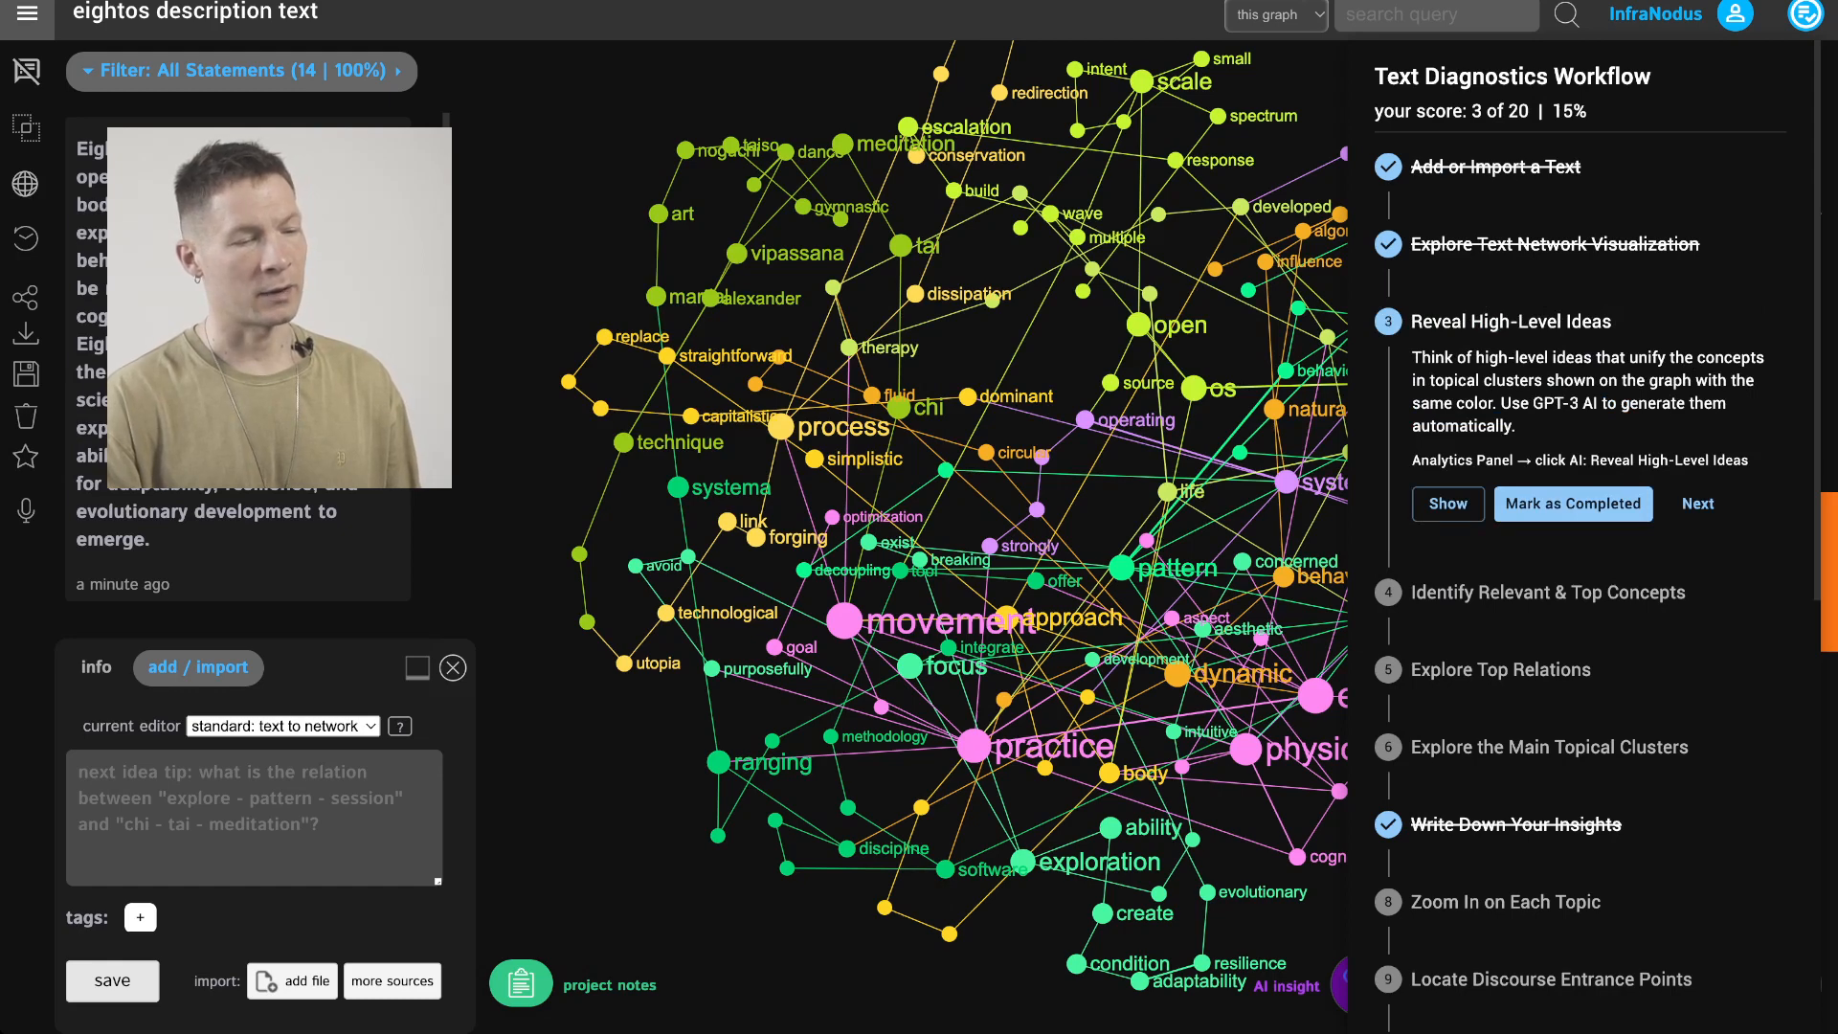
click(1516, 825)
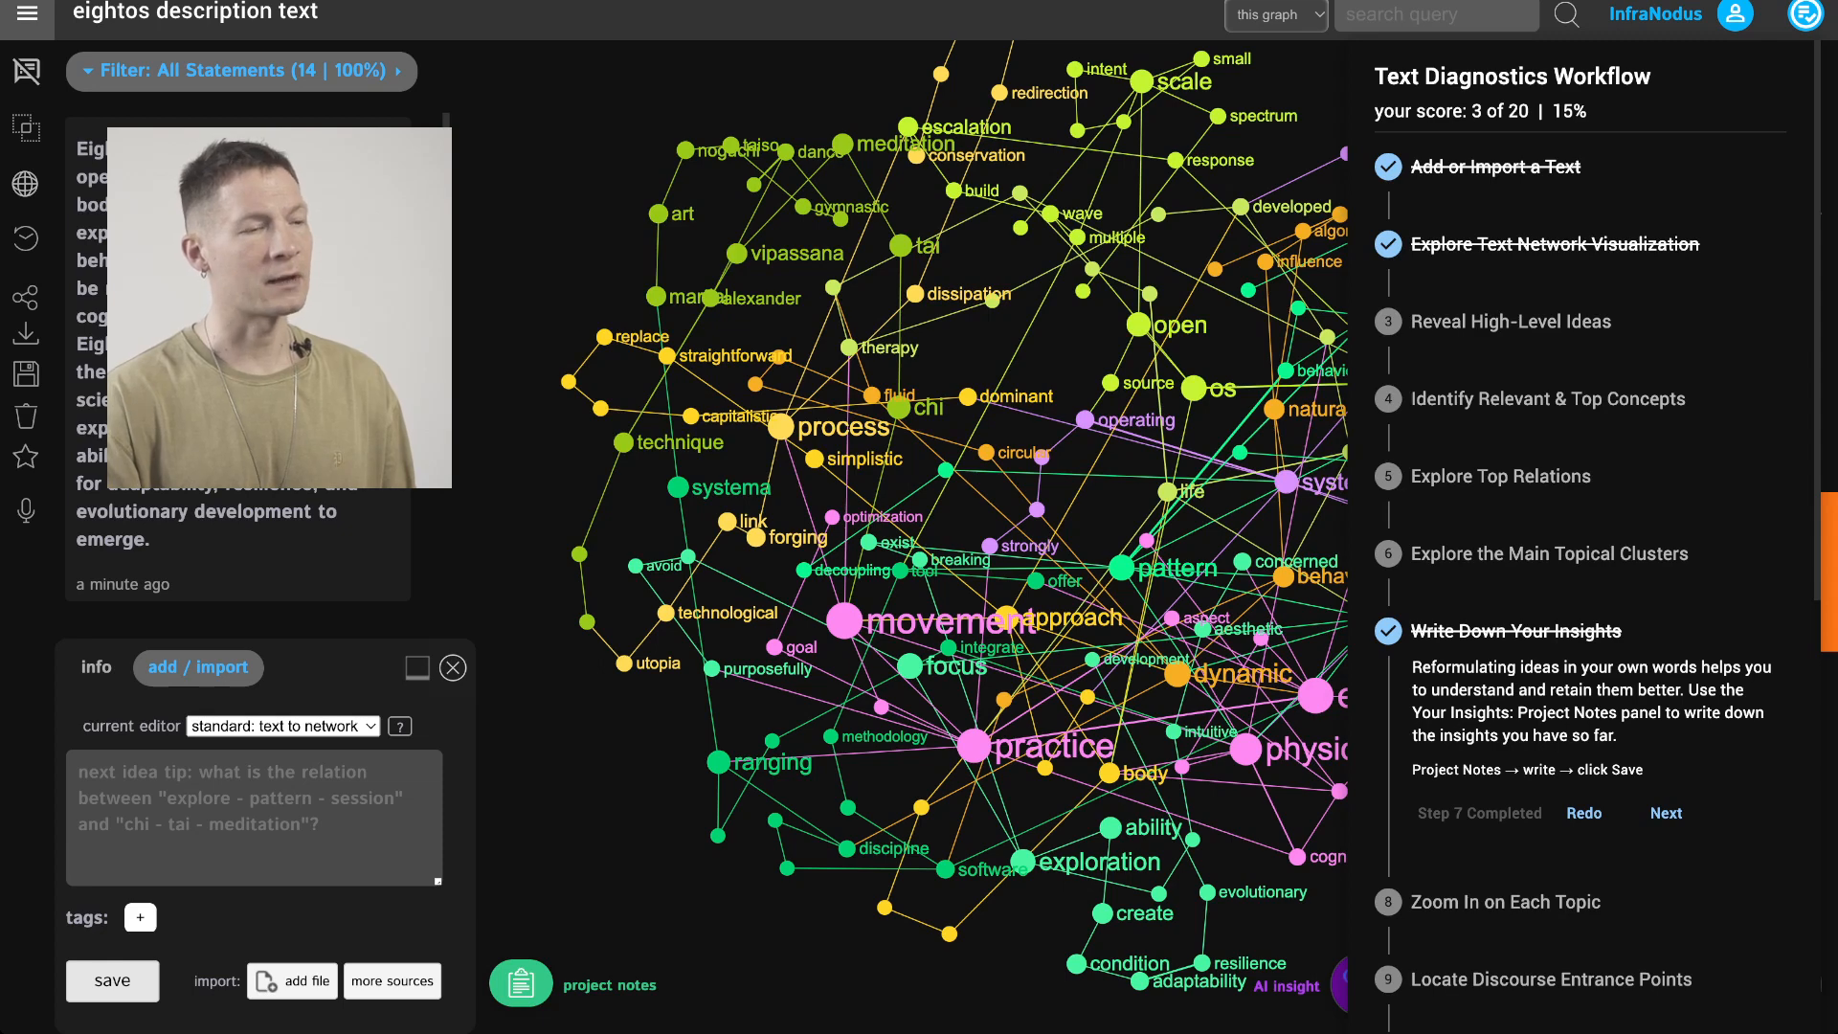
Open the topical clusters view from the Reveal High-Level Ideas workflow step and expand the list to show all topics
click(1511, 321)
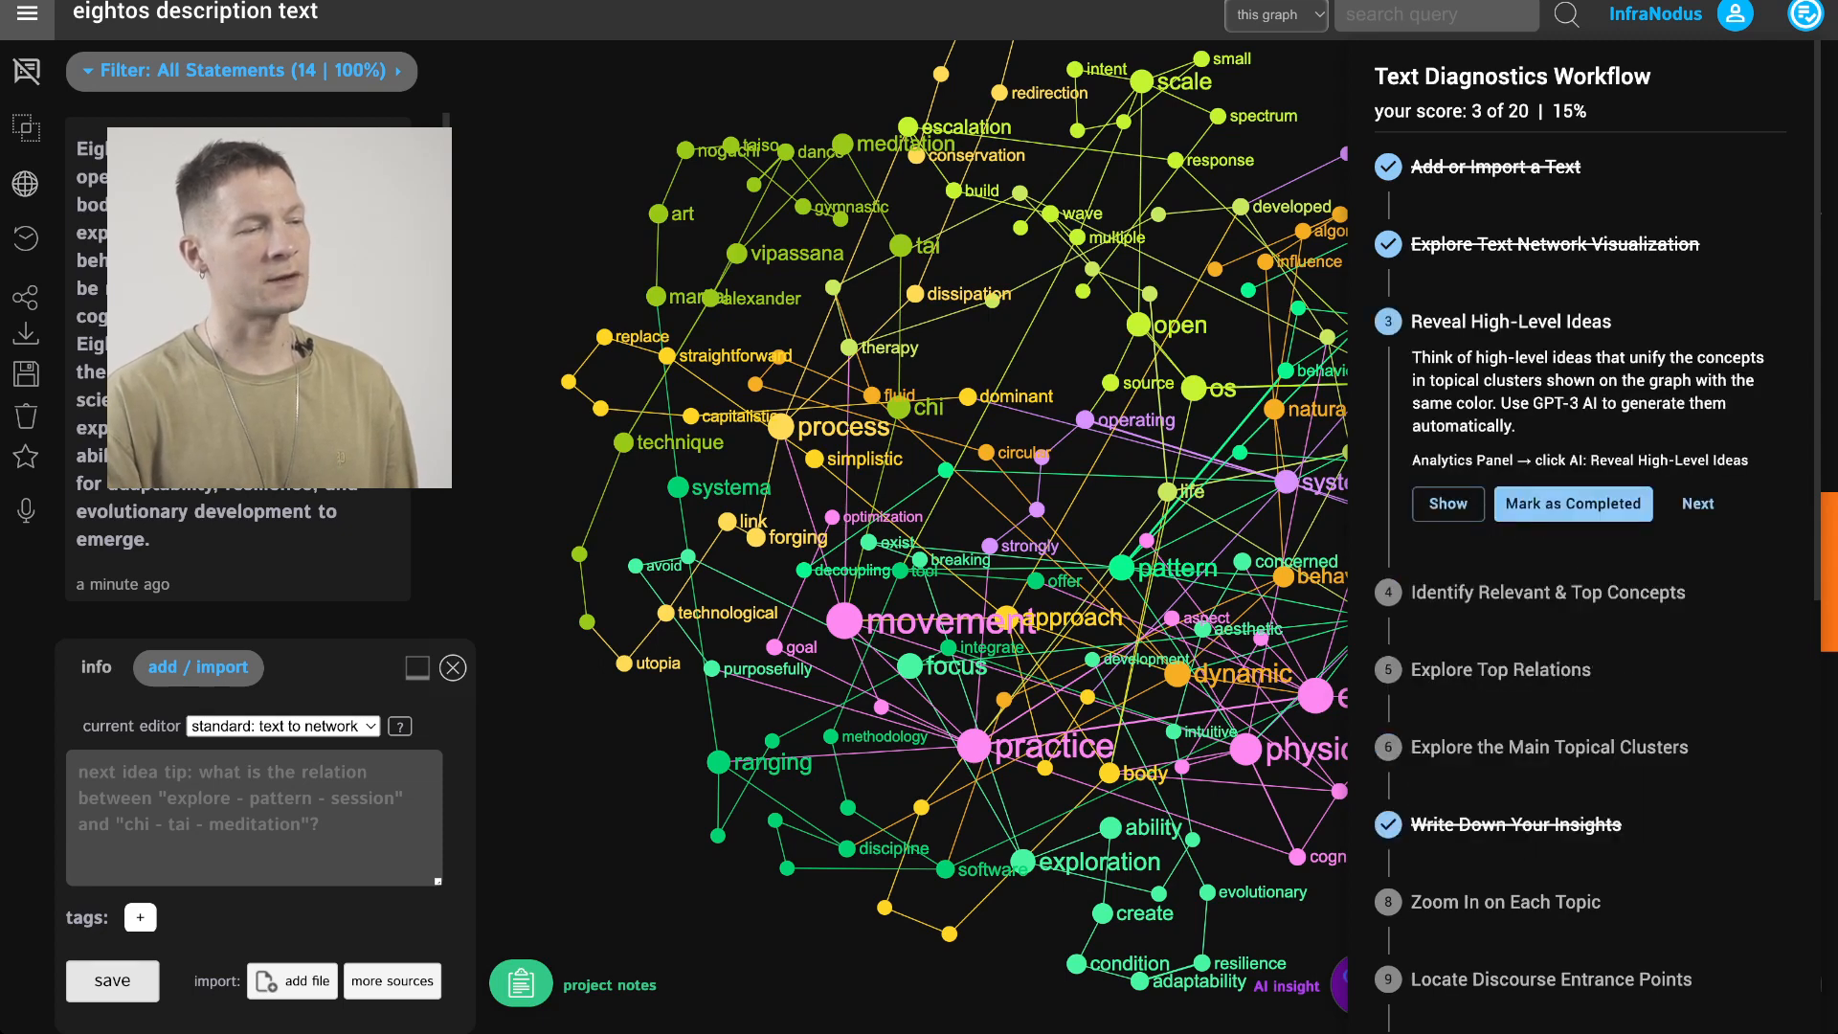
click(1448, 504)
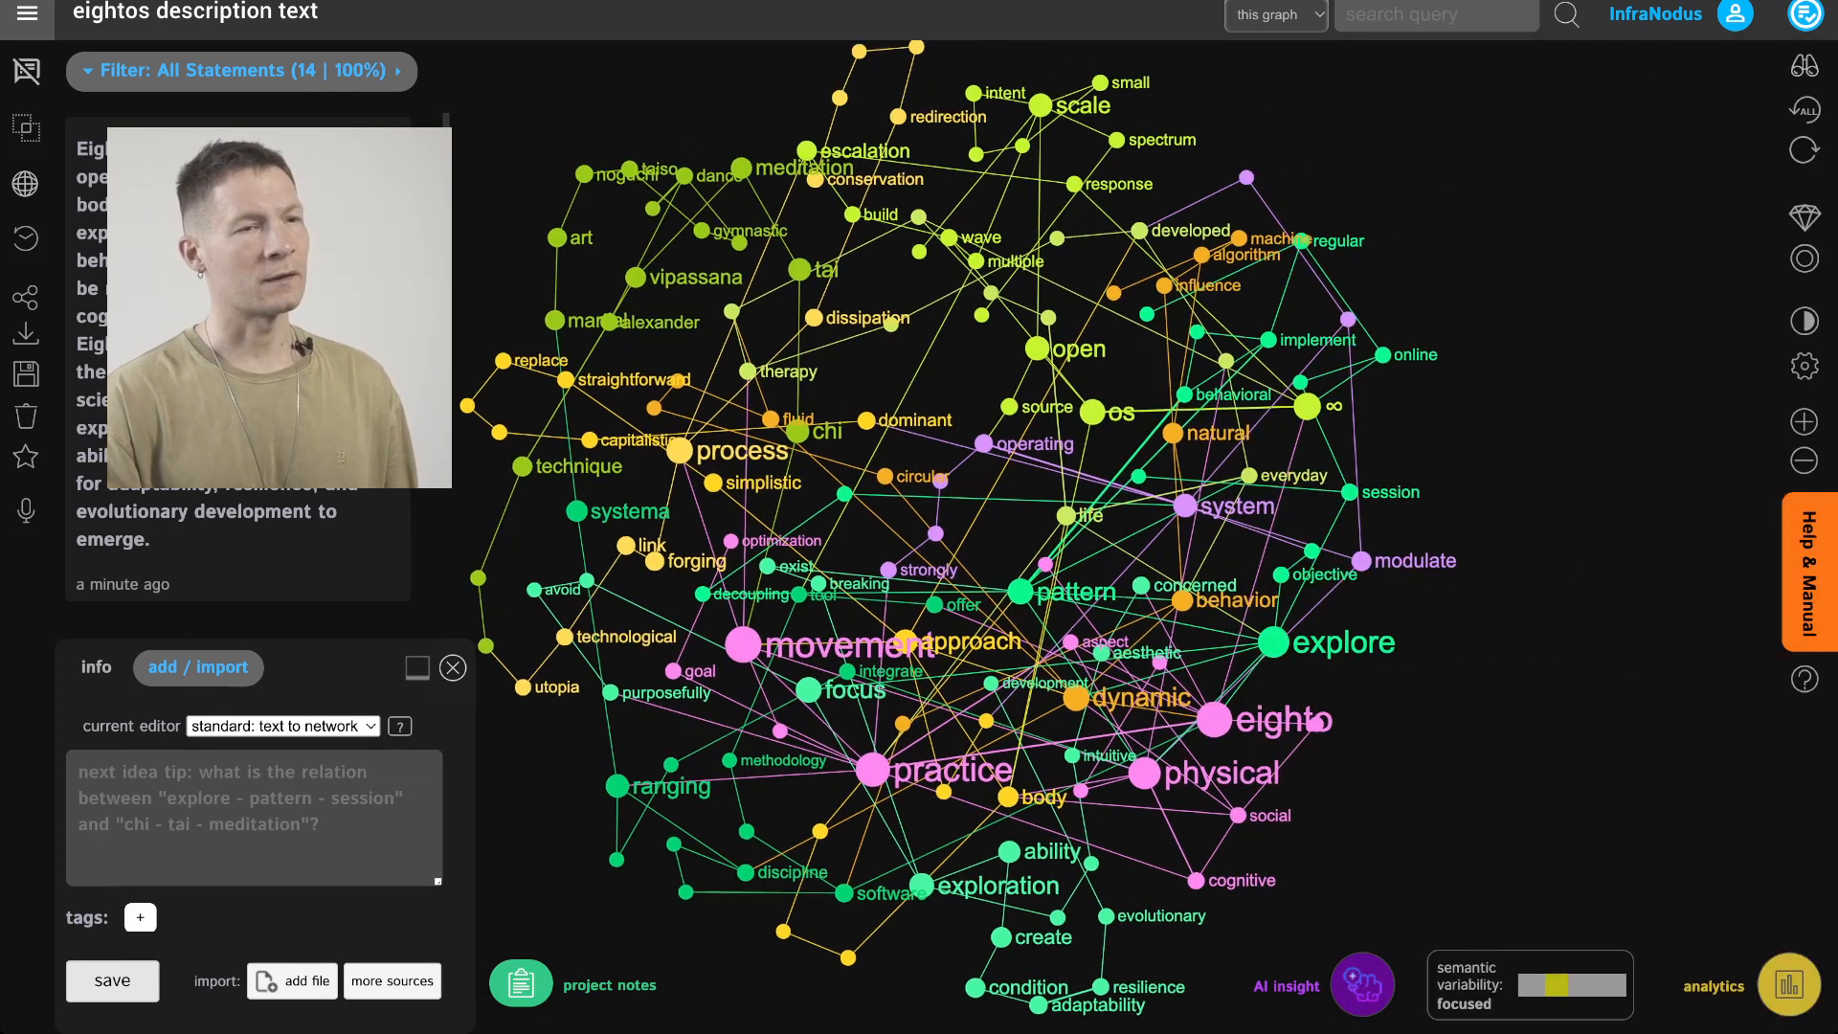
click(1806, 14)
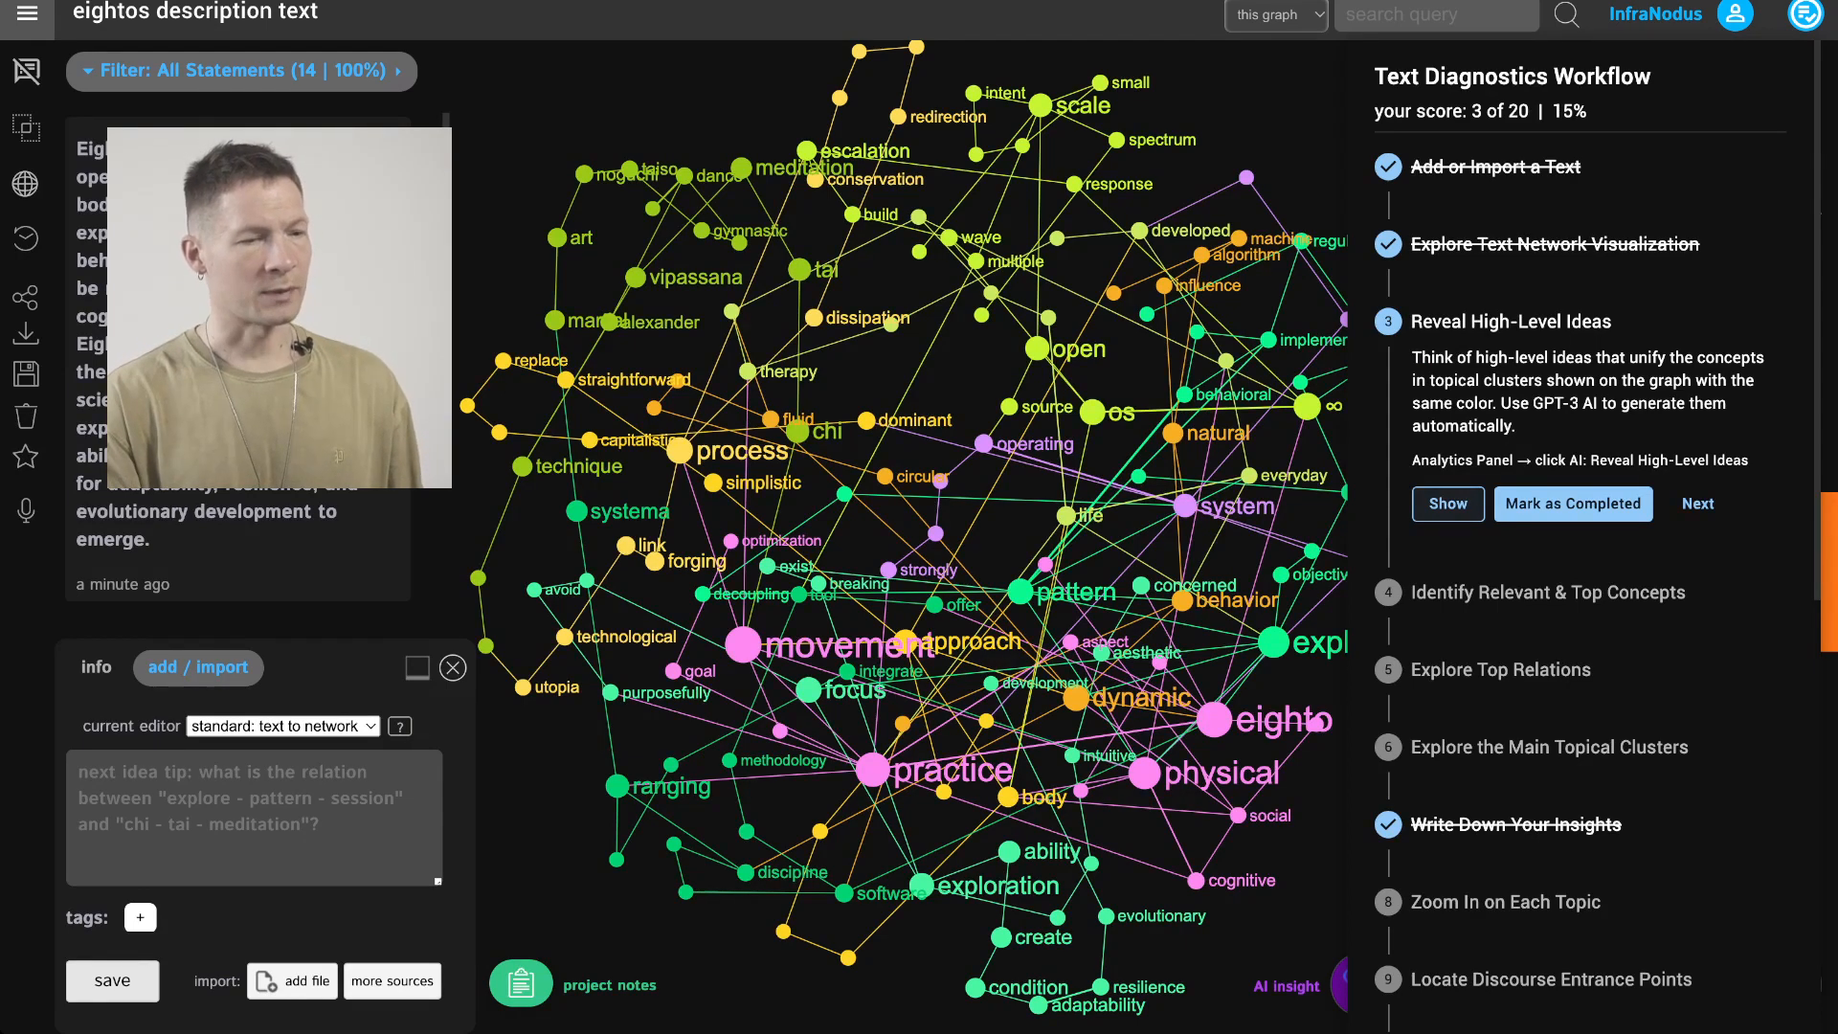
click(1448, 504)
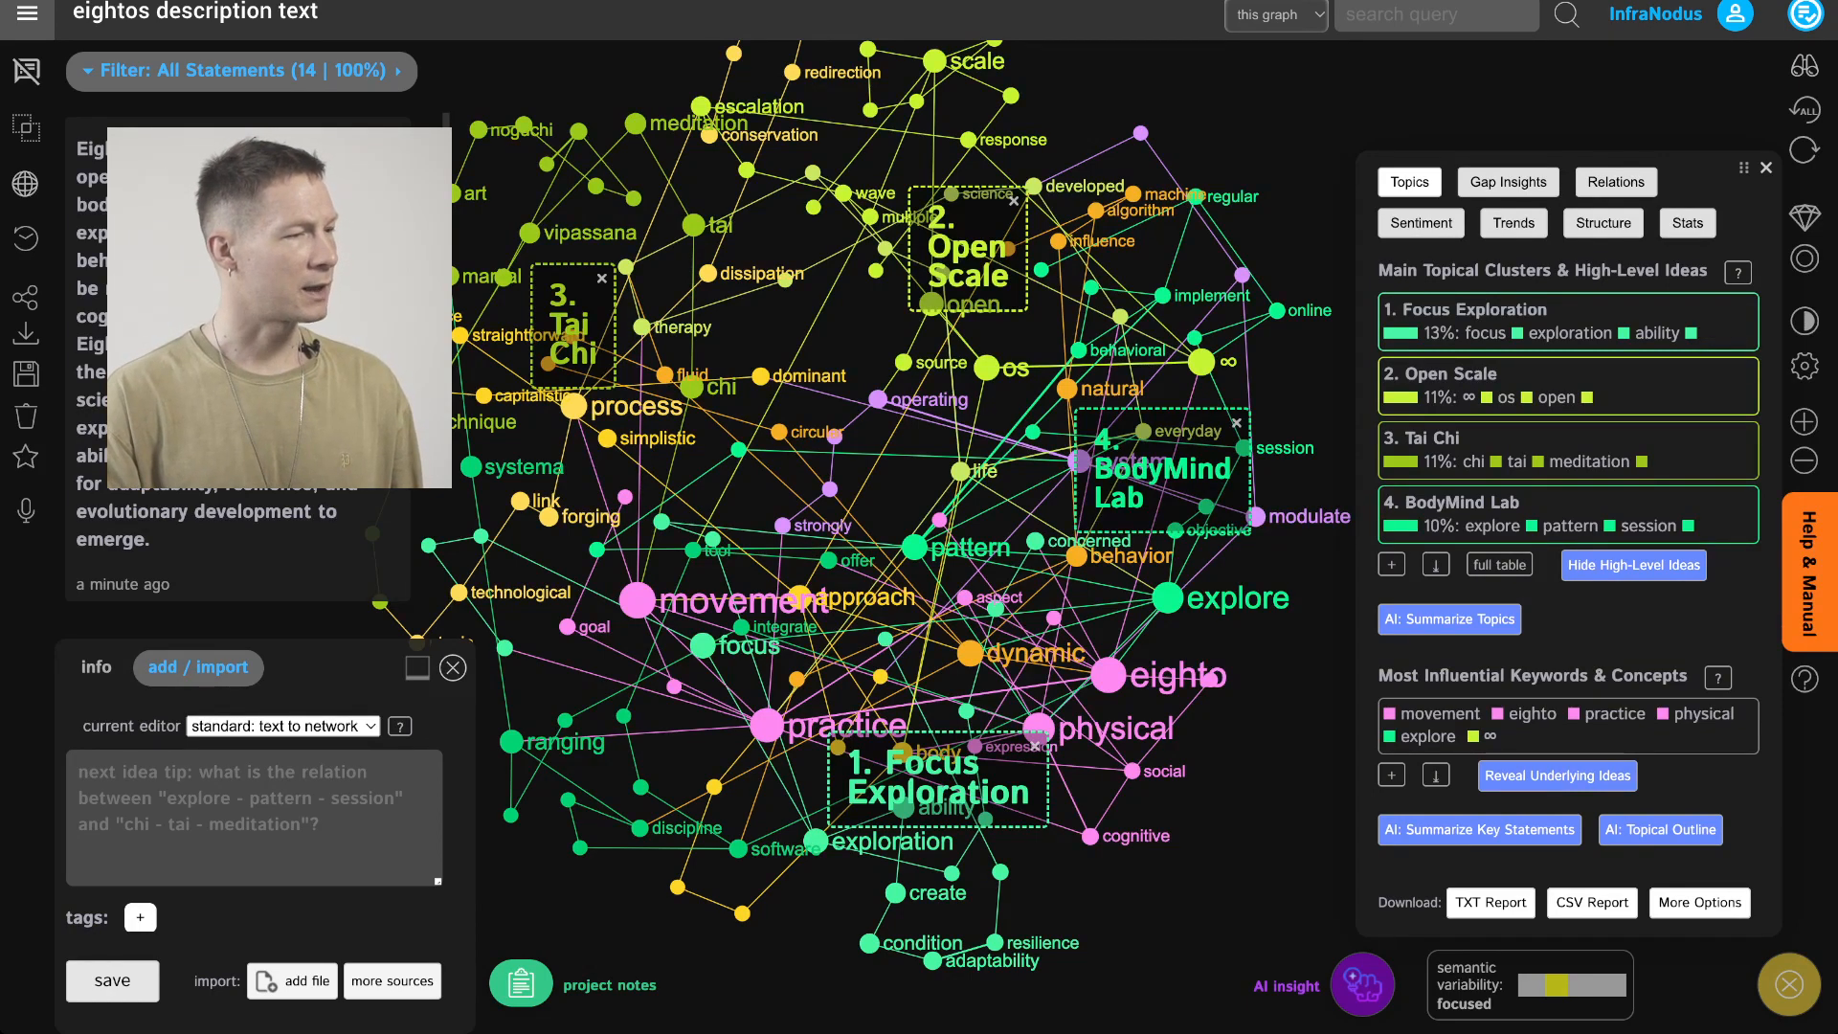
drag(919, 518, 954, 524)
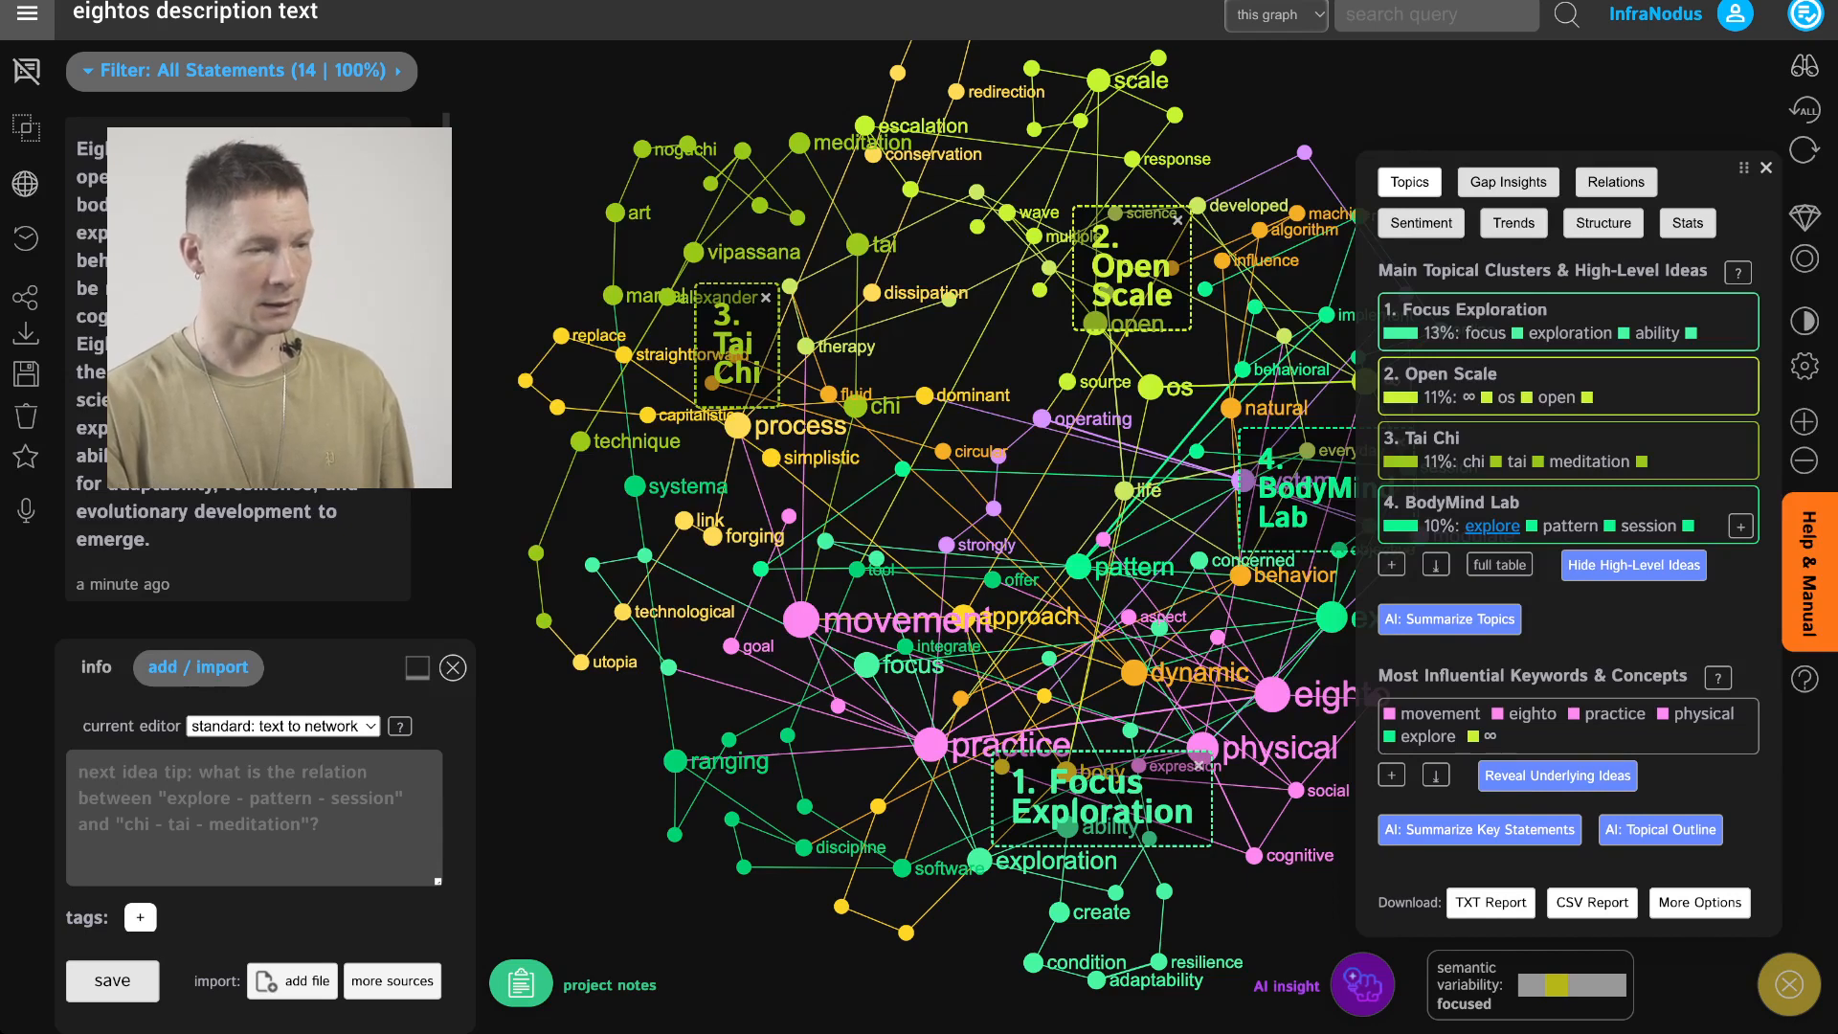
click(1391, 564)
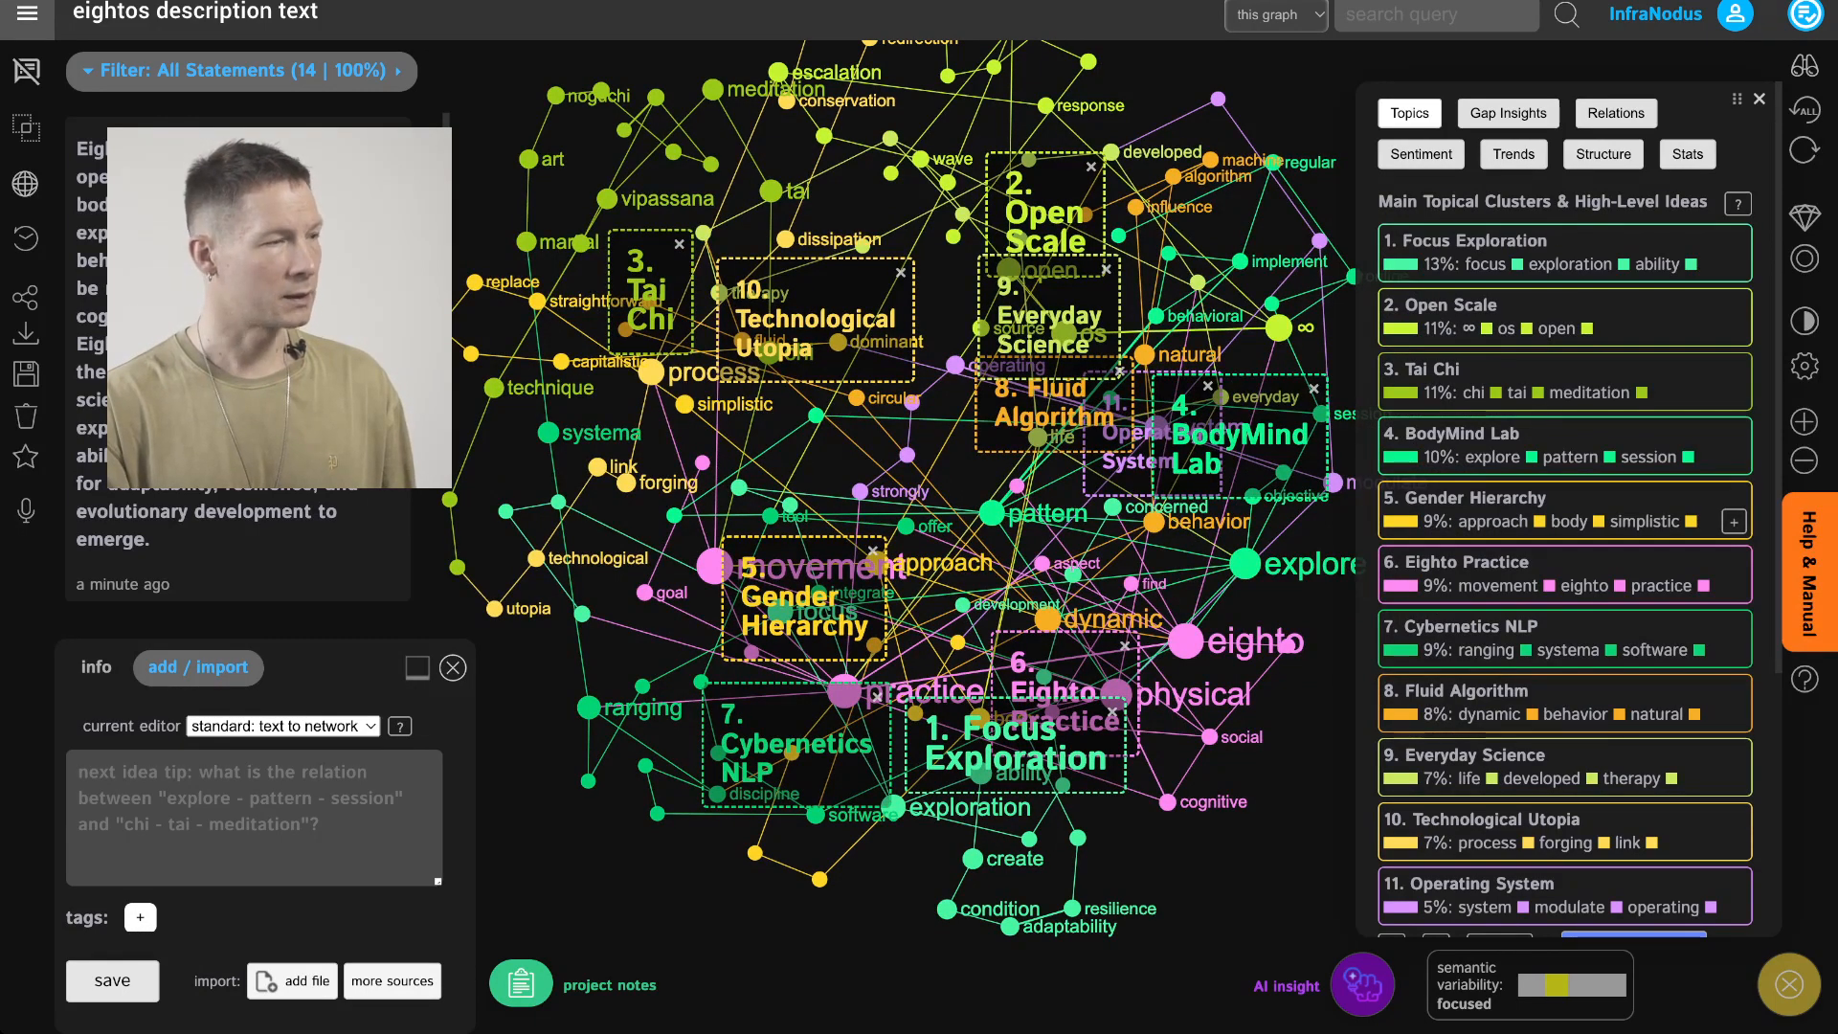
Filter the graph by the Gender Hierarchy topic and expand its full keyword list
click(1565, 510)
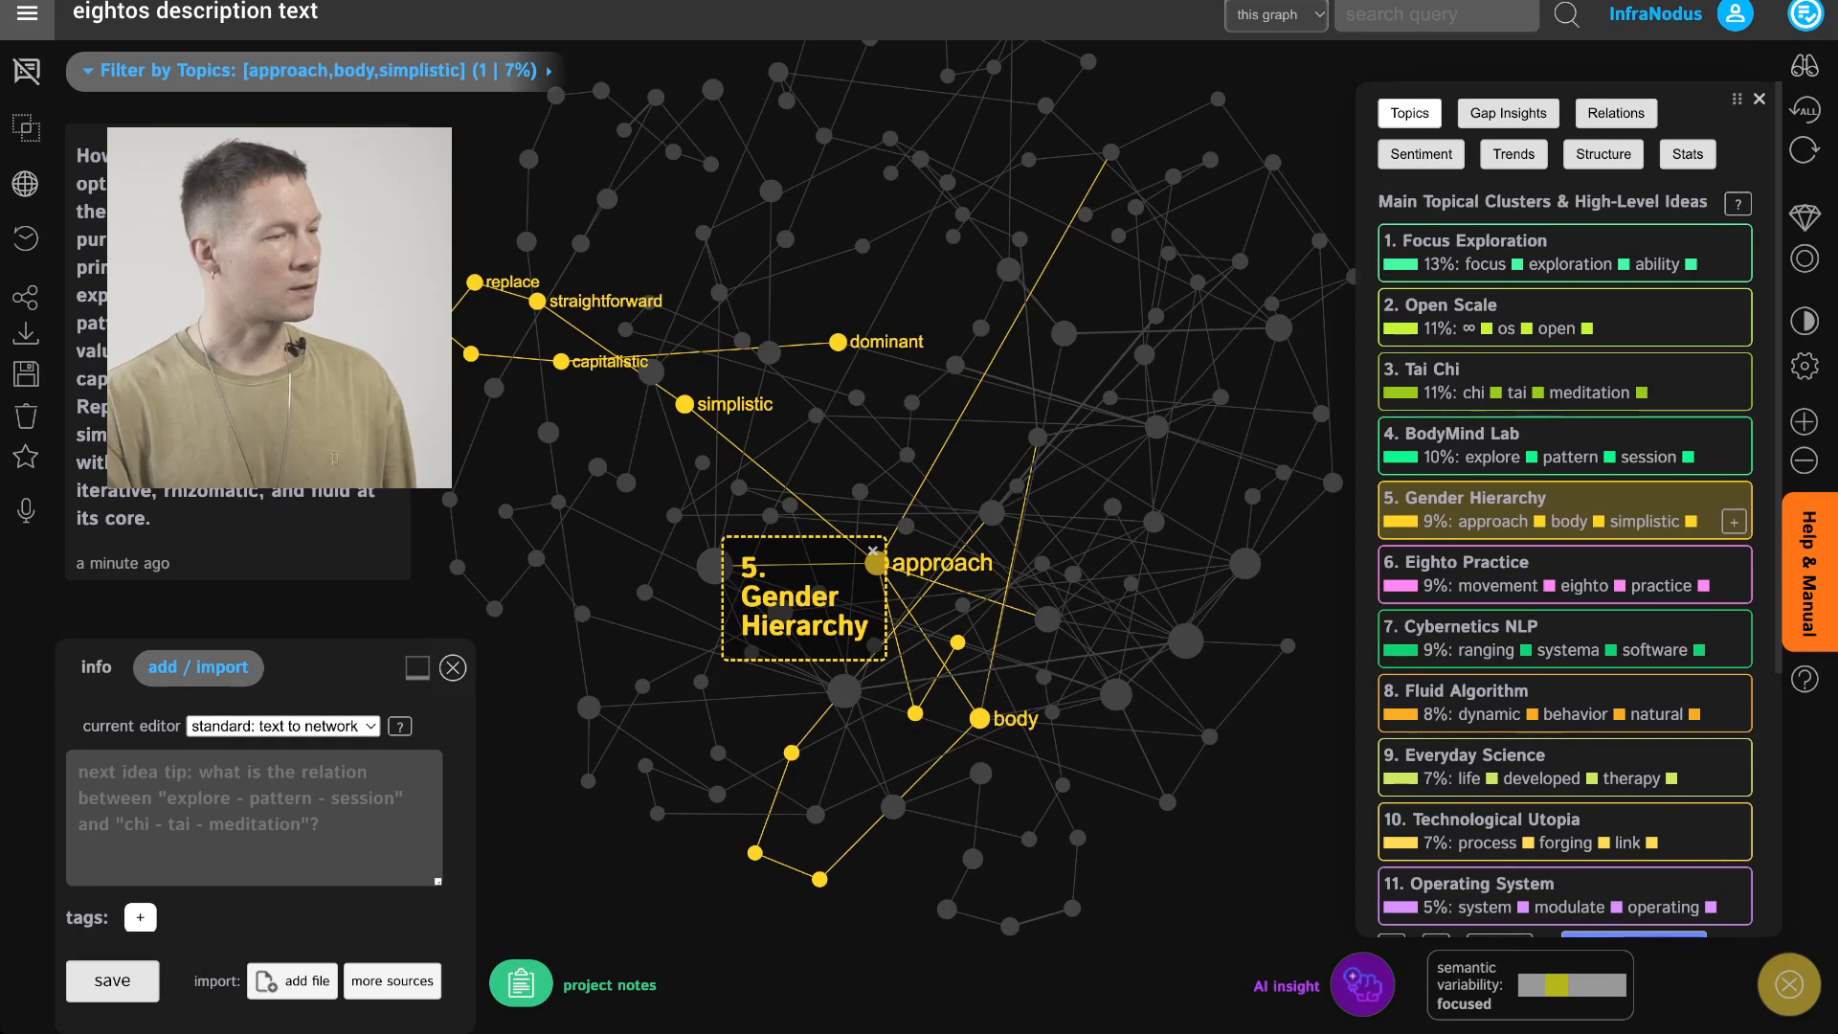
click(1564, 511)
click(1565, 511)
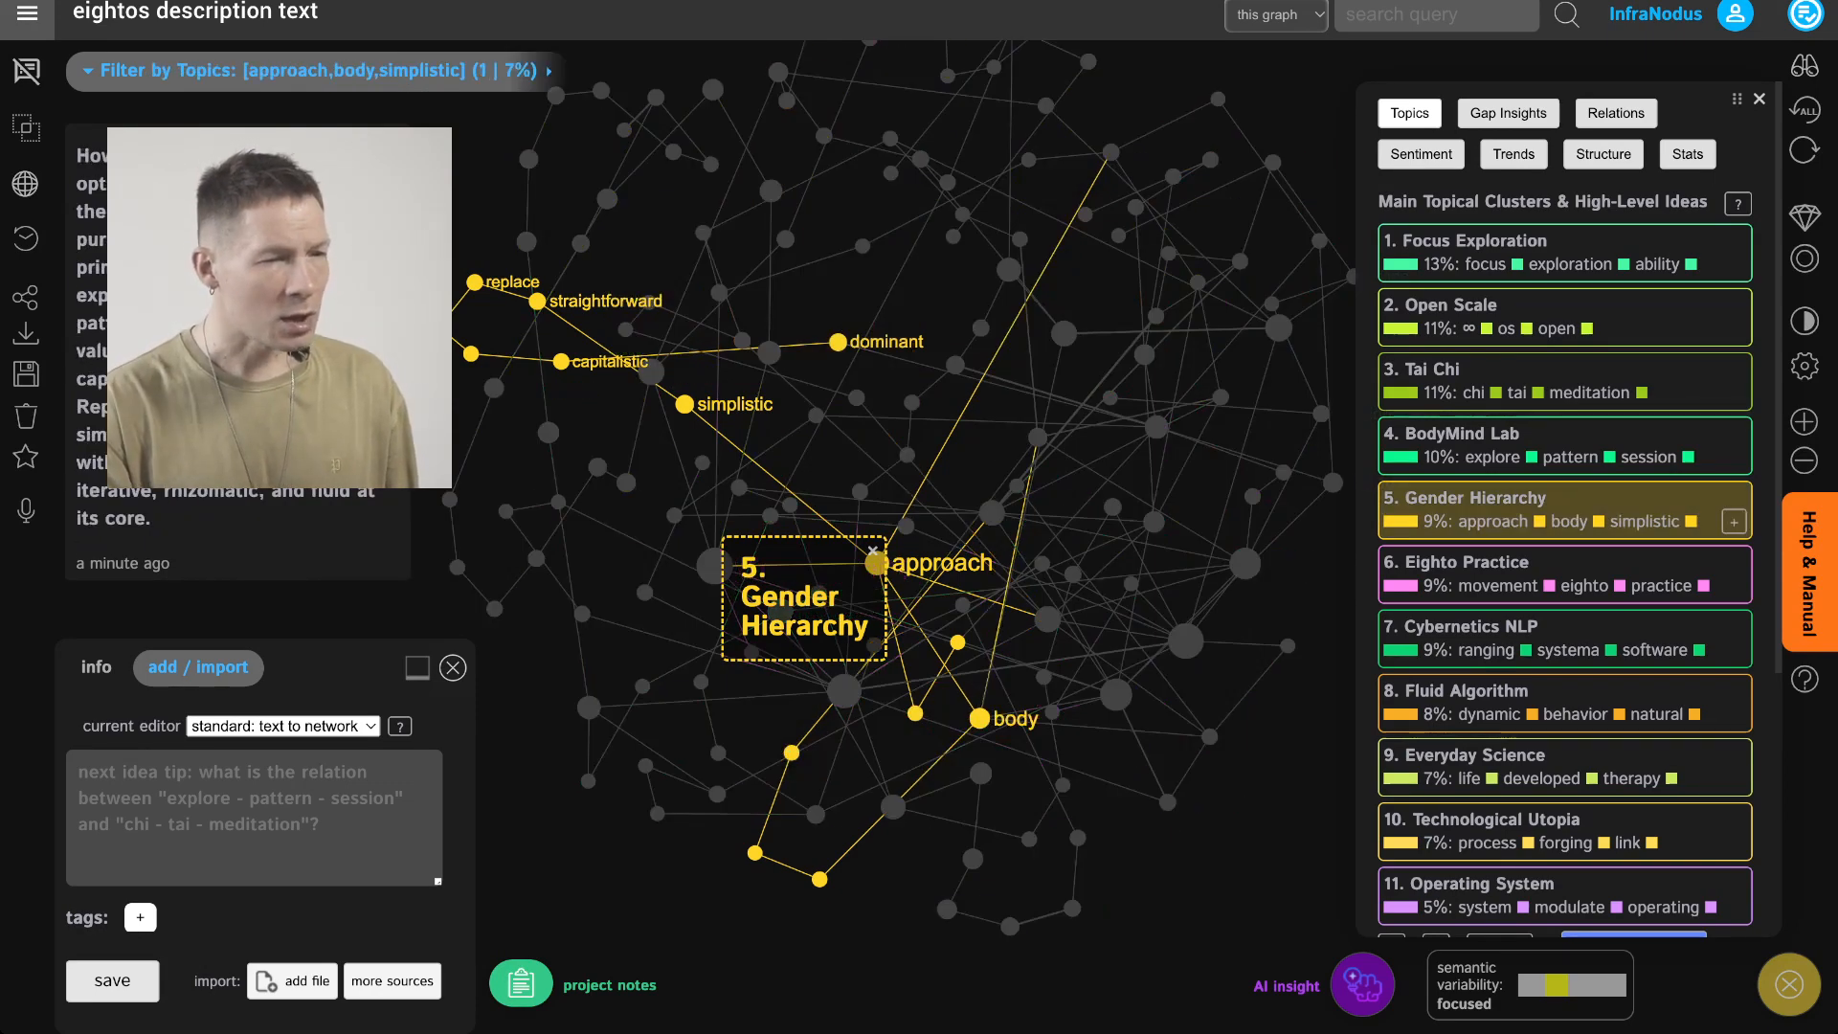
click(1734, 521)
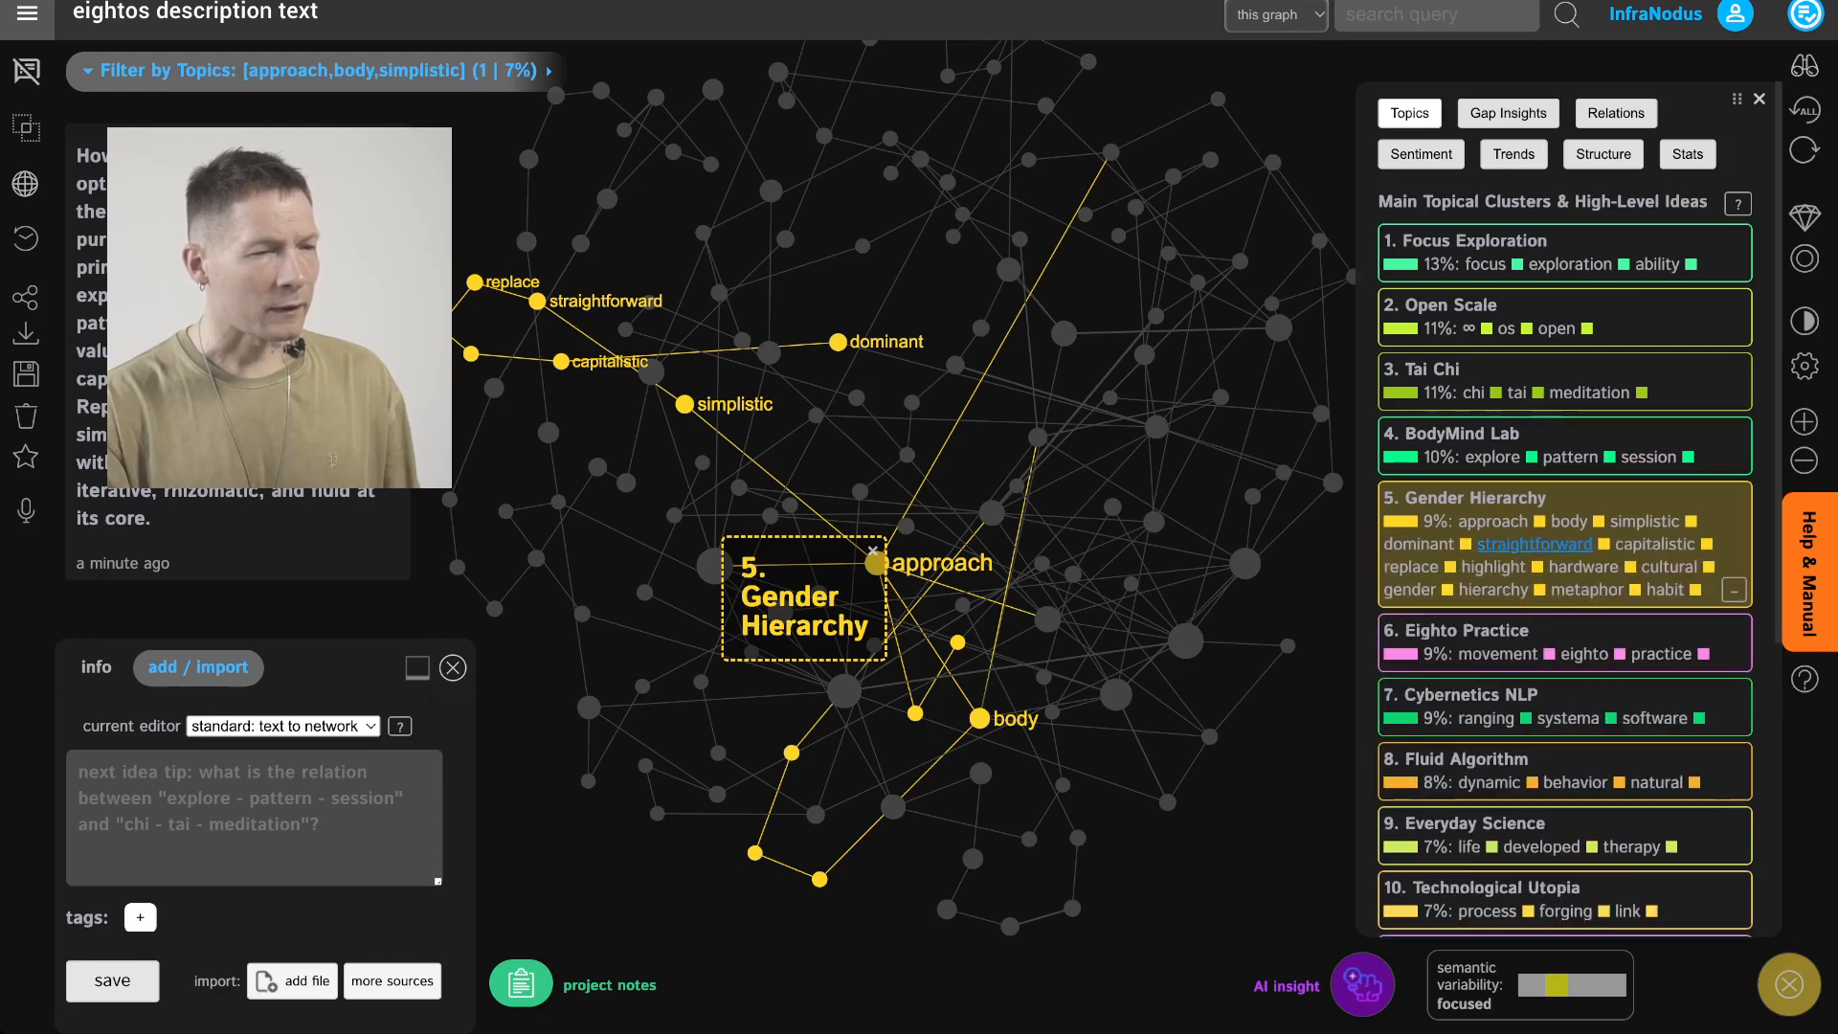
Select the capitalistic keyword, read the statements containing it, and clear the selection
click(1655, 544)
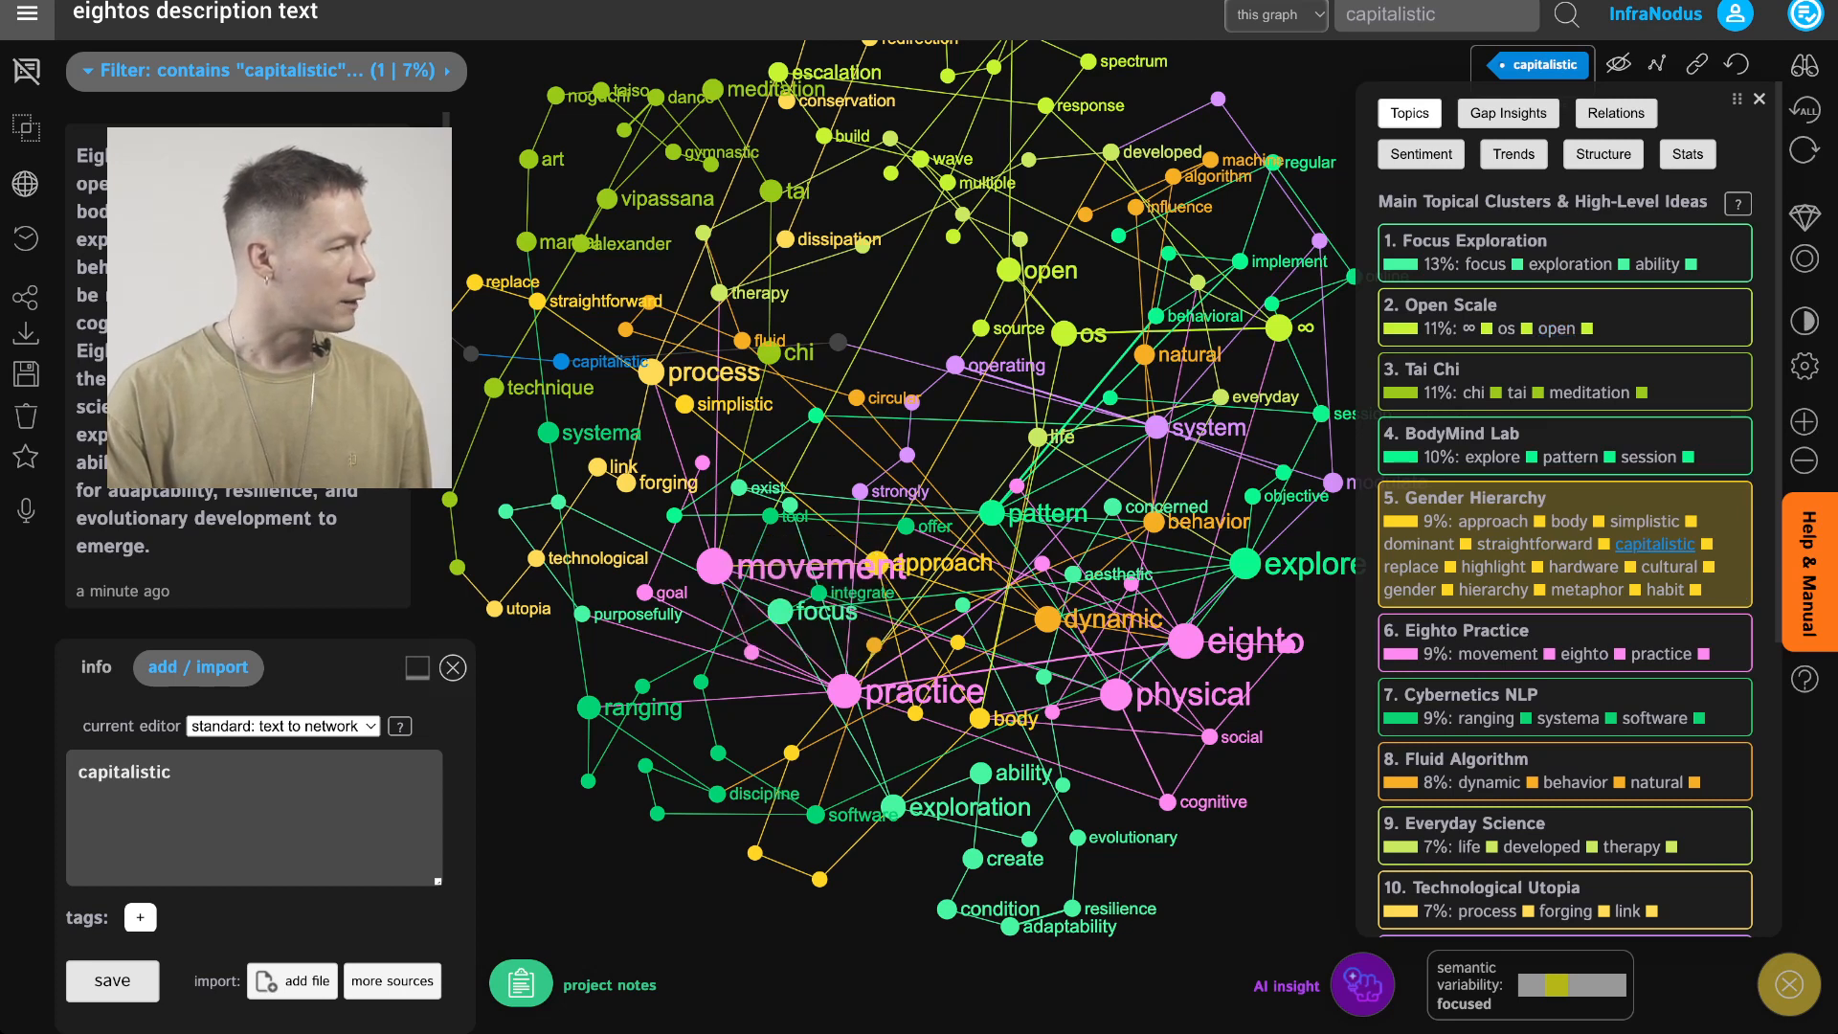
scroll(255, 369, down, 6)
scroll(239, 369, down, 10)
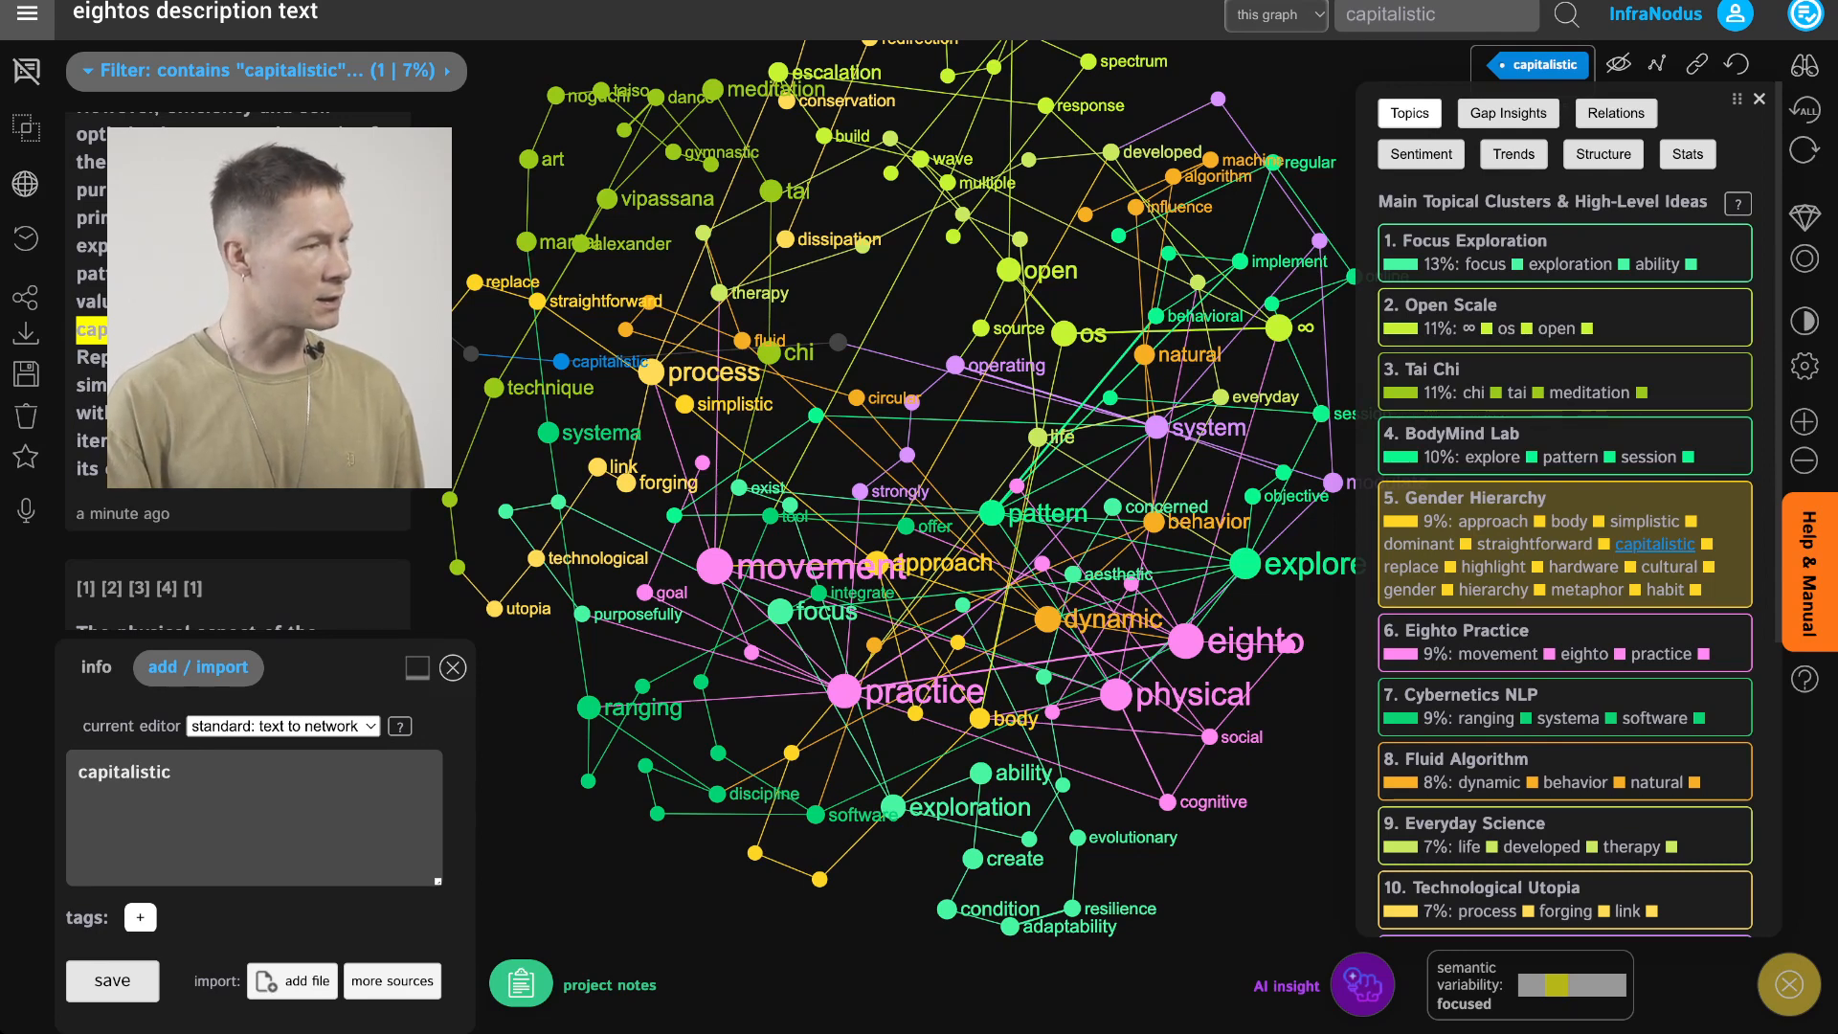
click(561, 361)
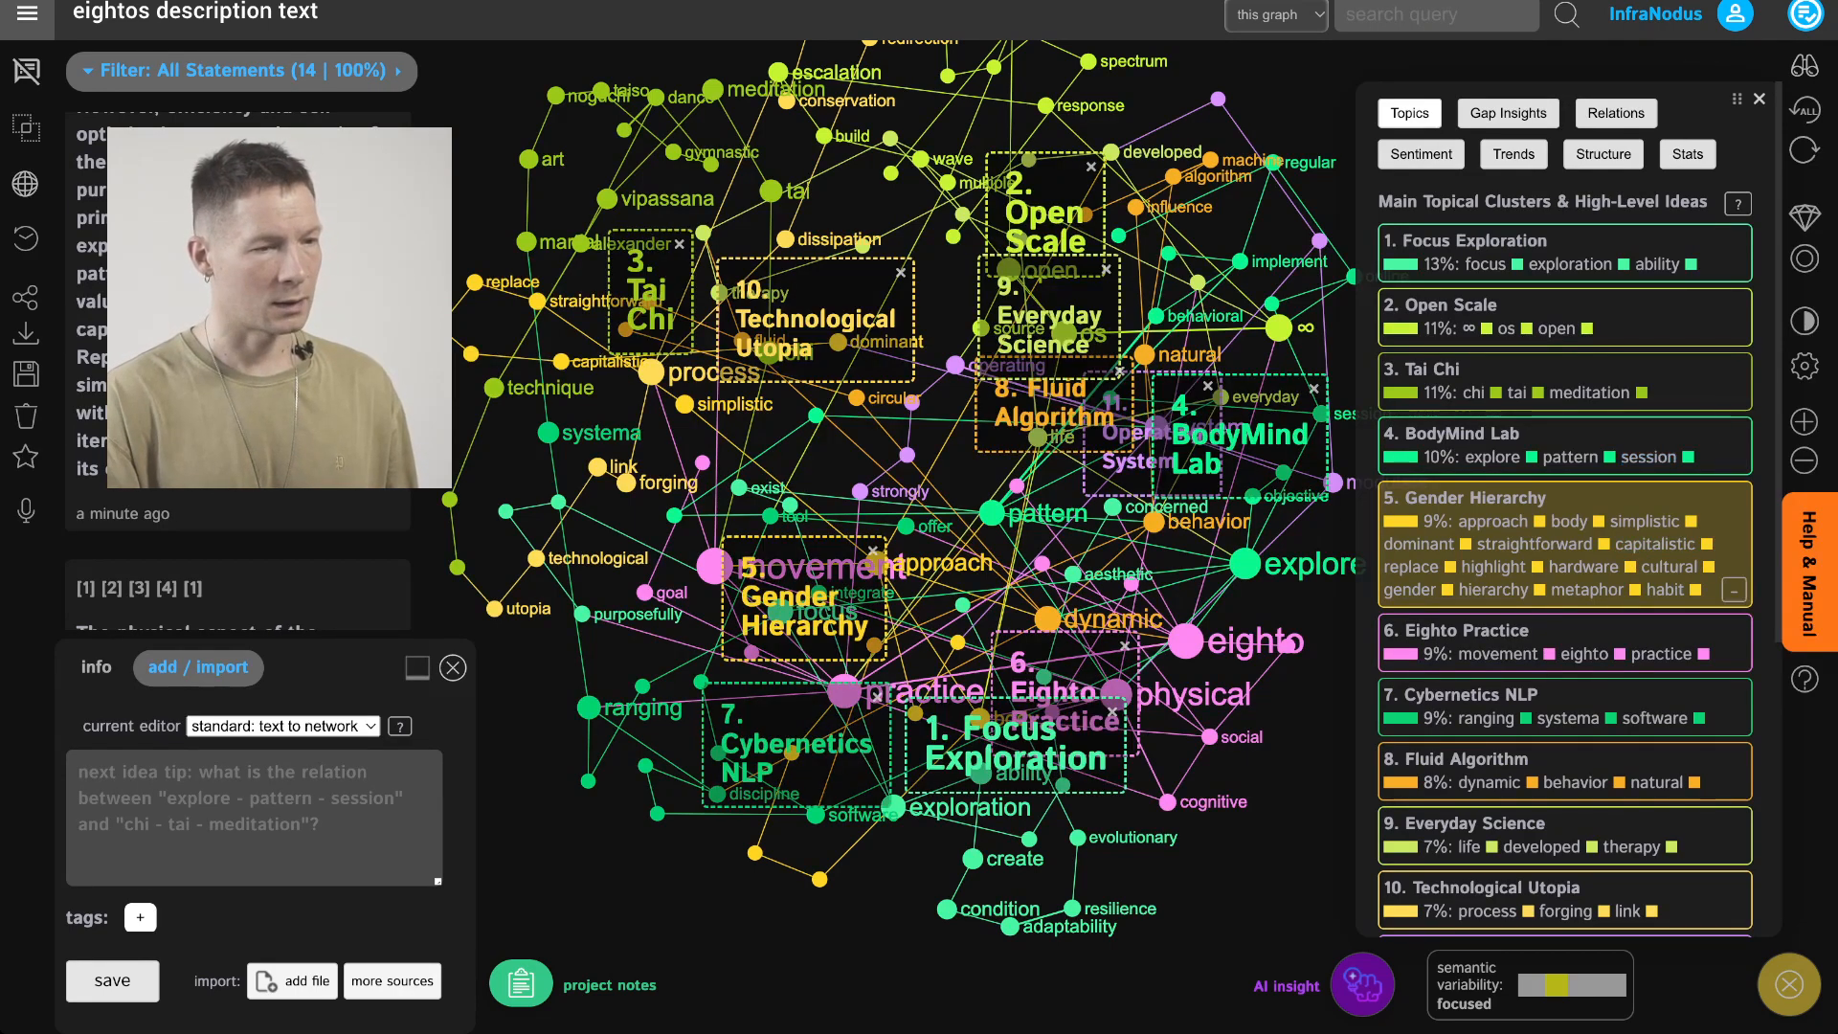
Collapse the Gender Hierarchy keyword list and toggle that topic's graph filter on and off
click(1734, 589)
click(1628, 509)
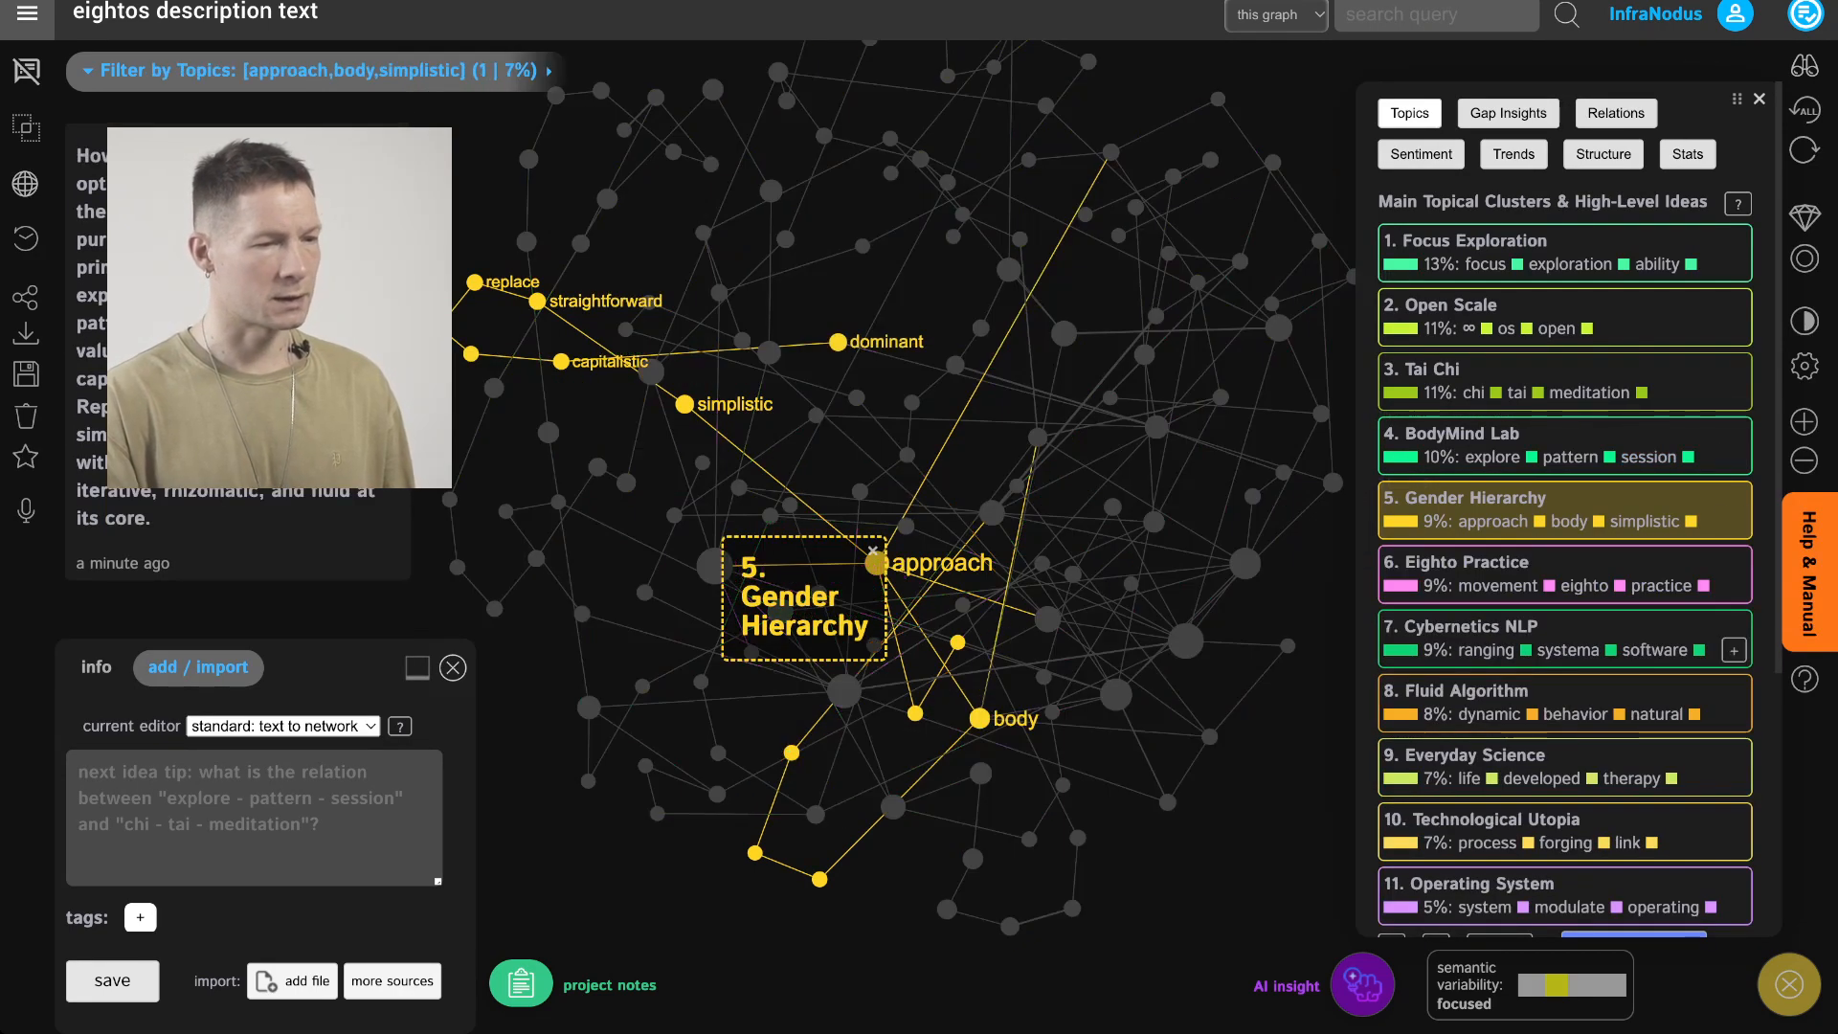
click(1604, 508)
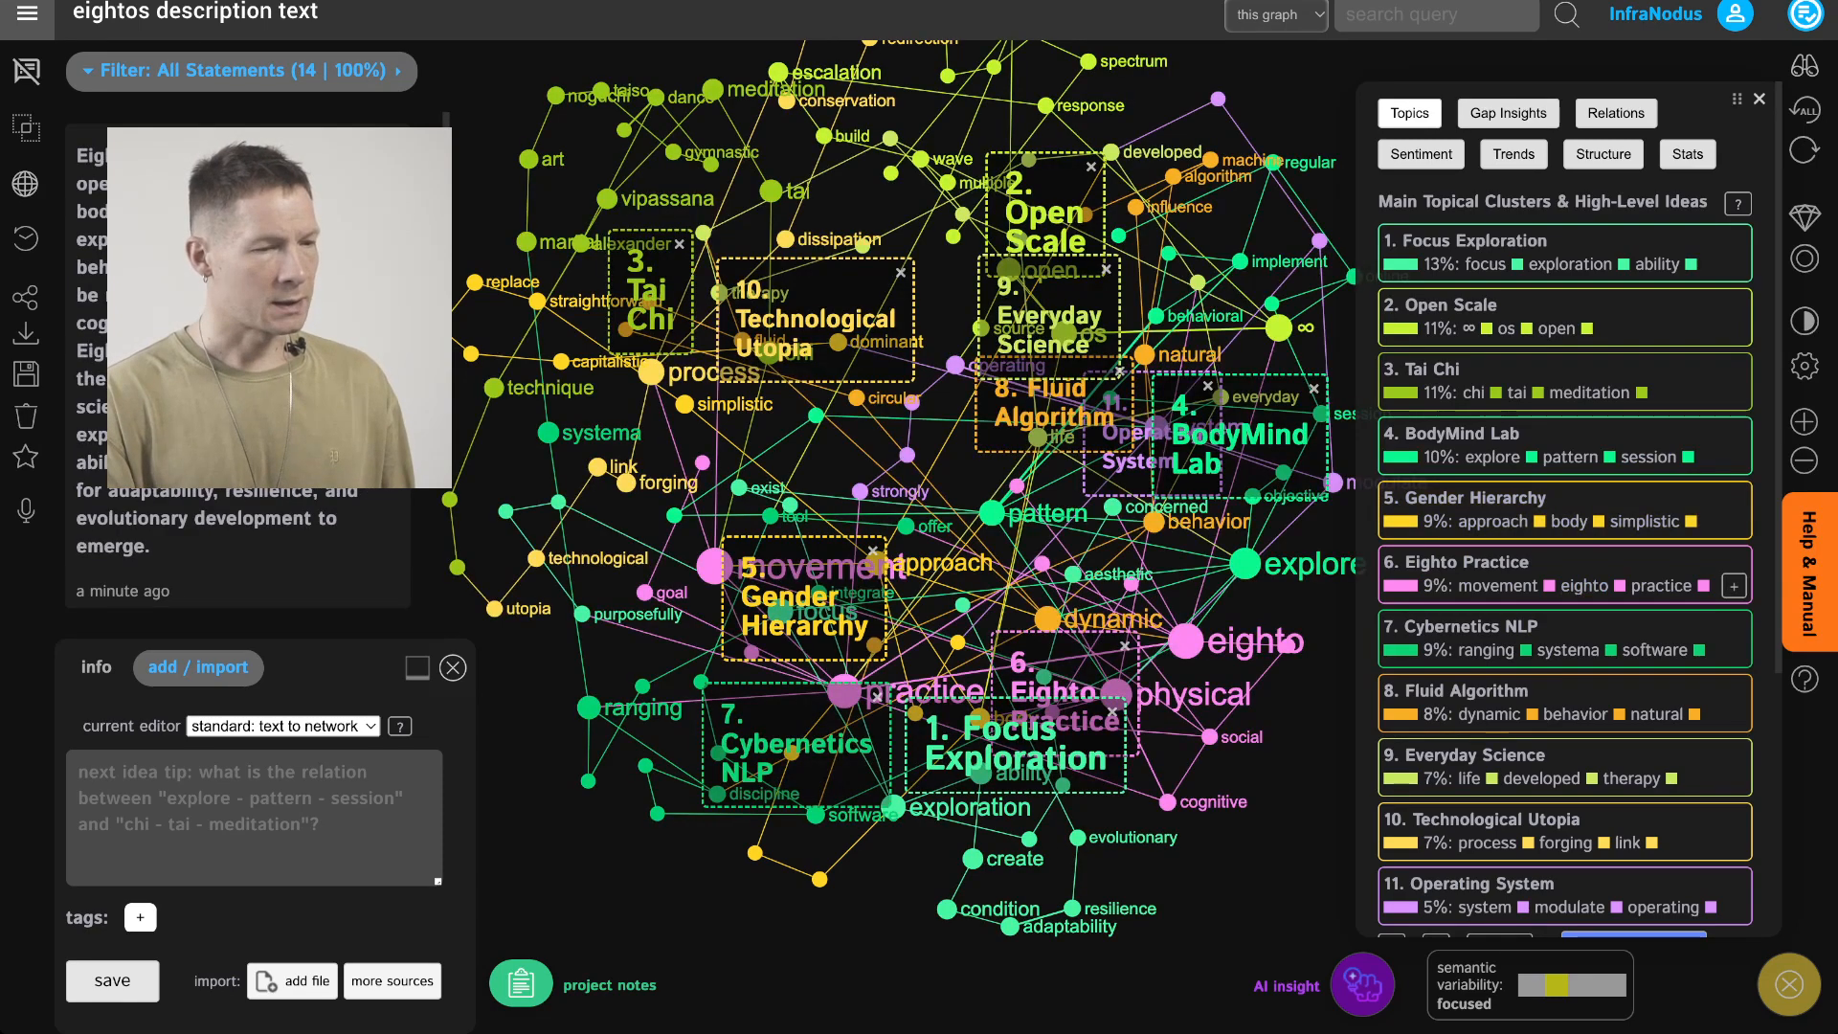
Reduce the topic list back to the top four clusters and hide the high-level idea names
scroll(1580, 709, down, 2)
scroll(1437, 824, down, 1)
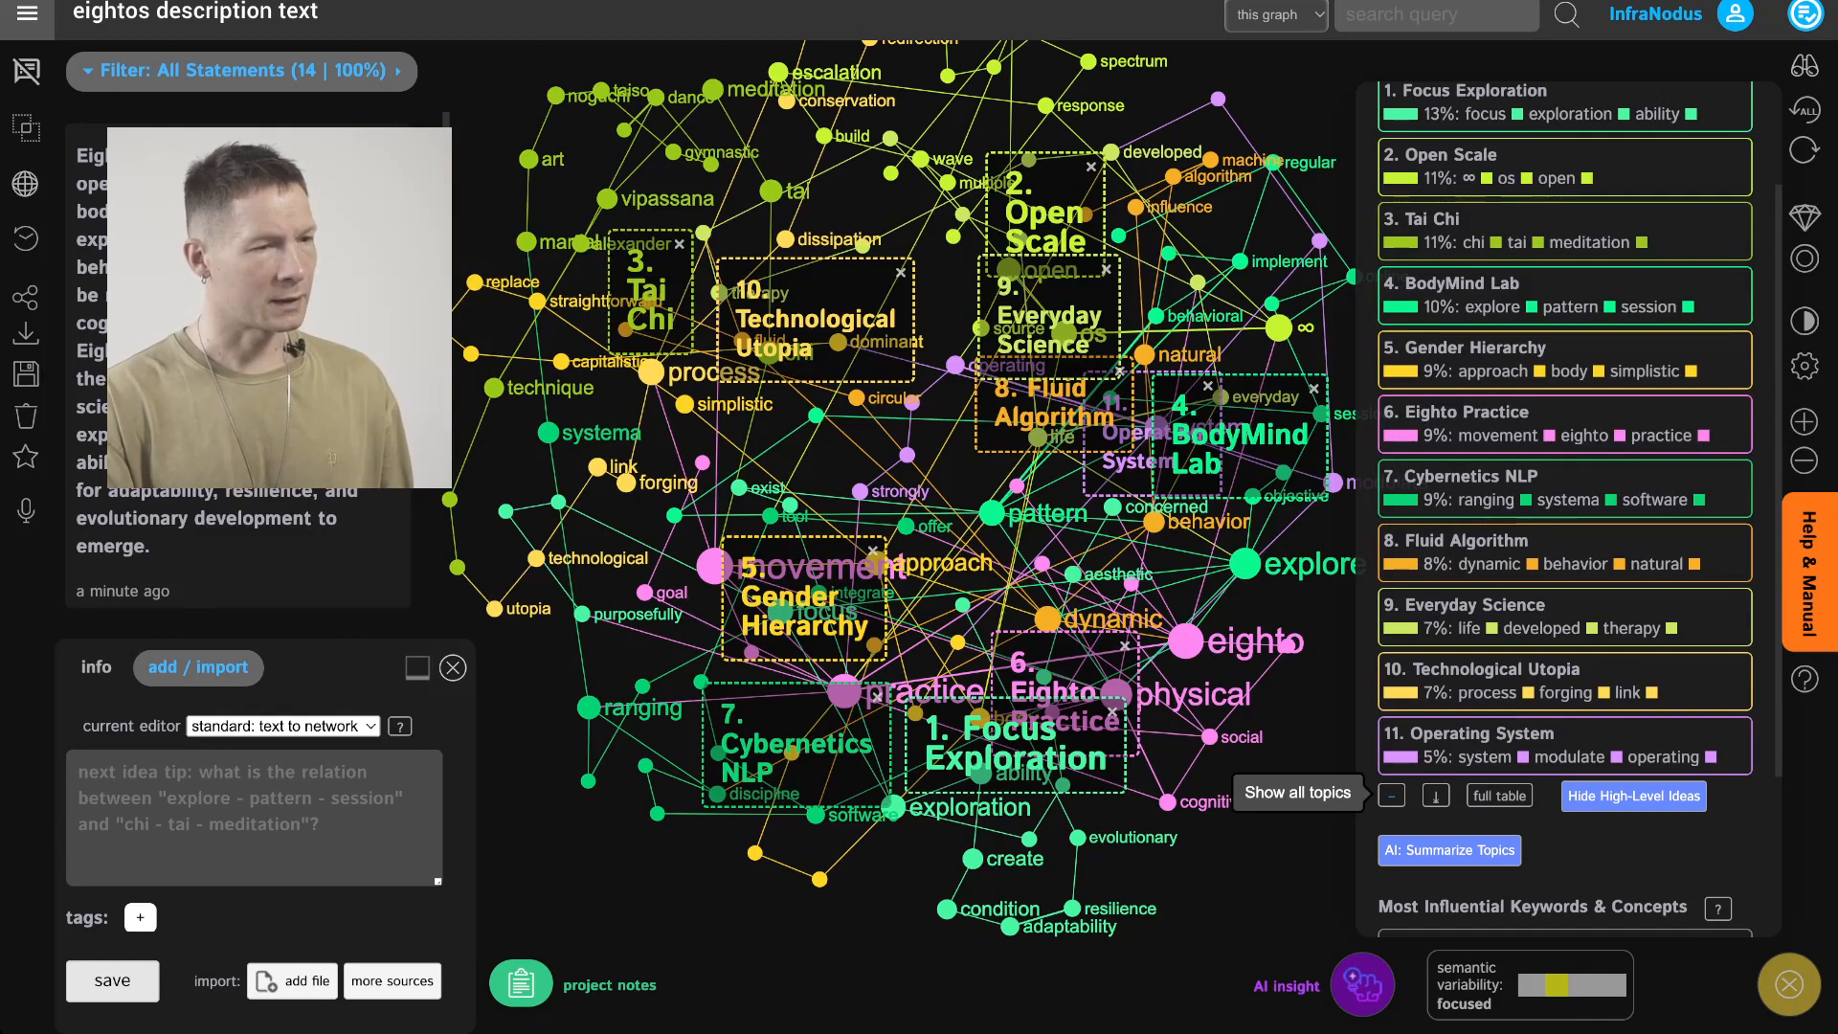
click(1392, 796)
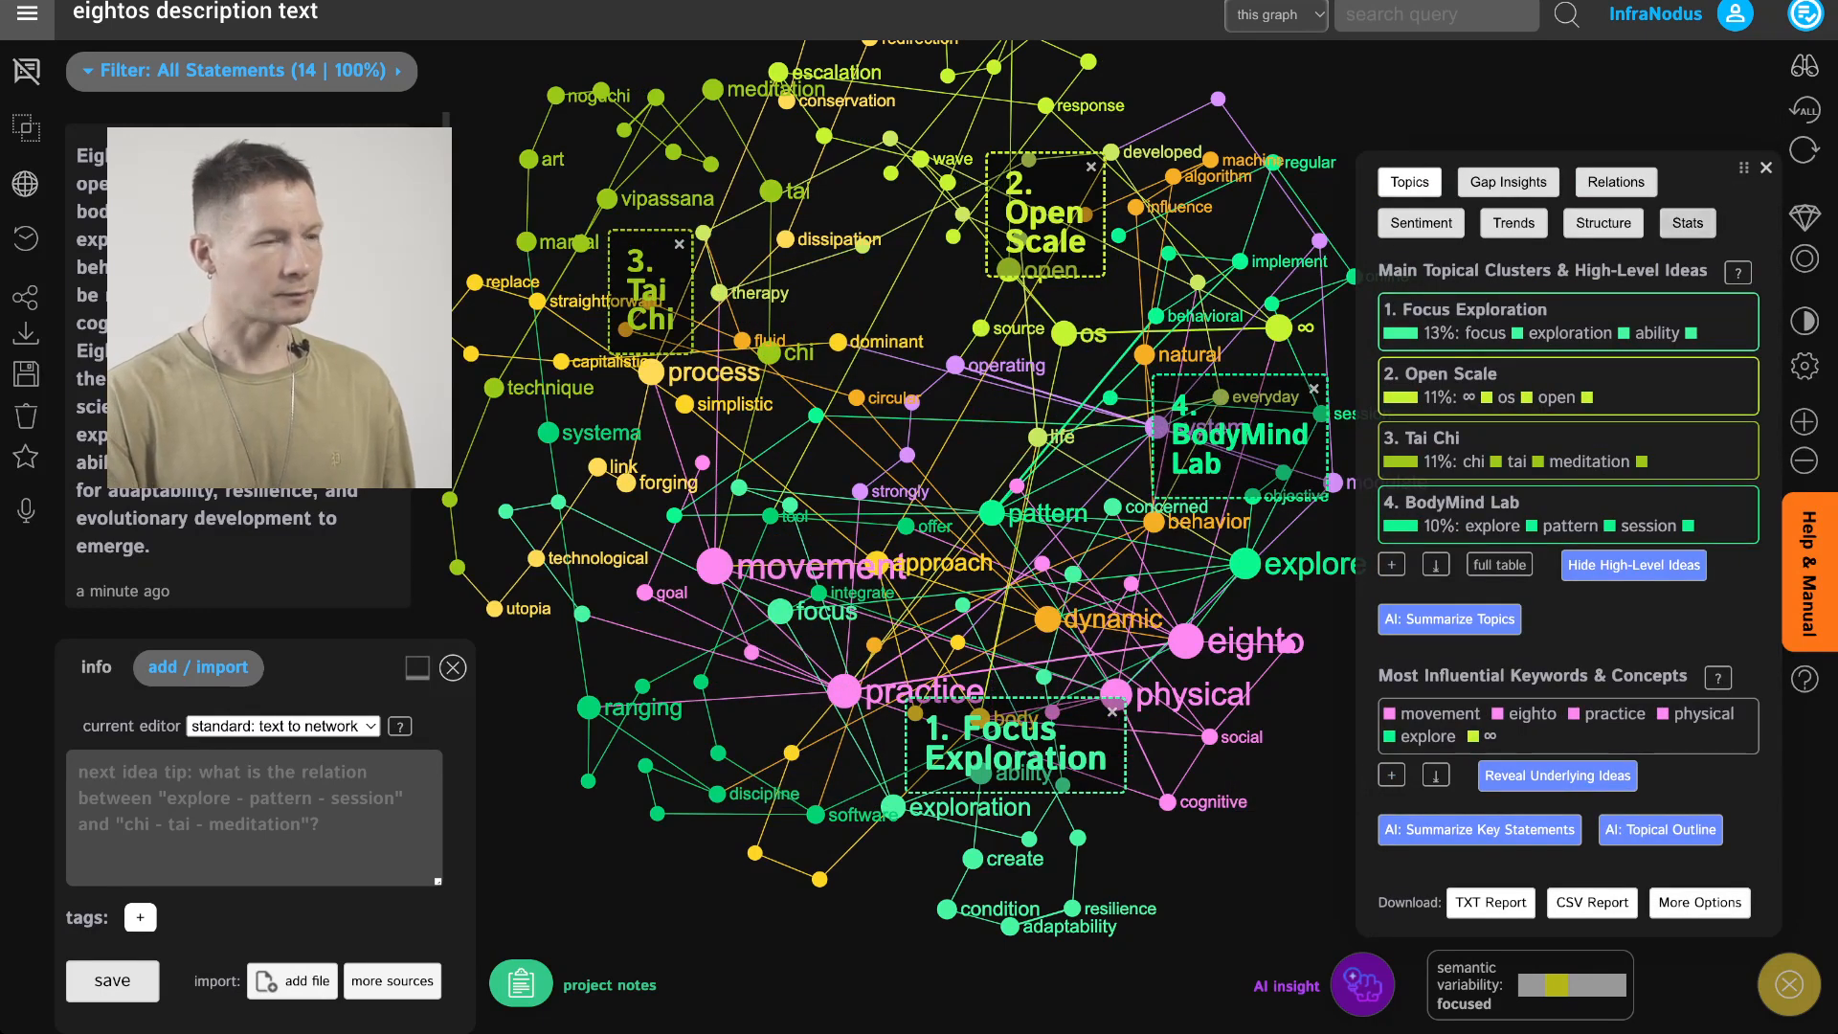
click(1634, 565)
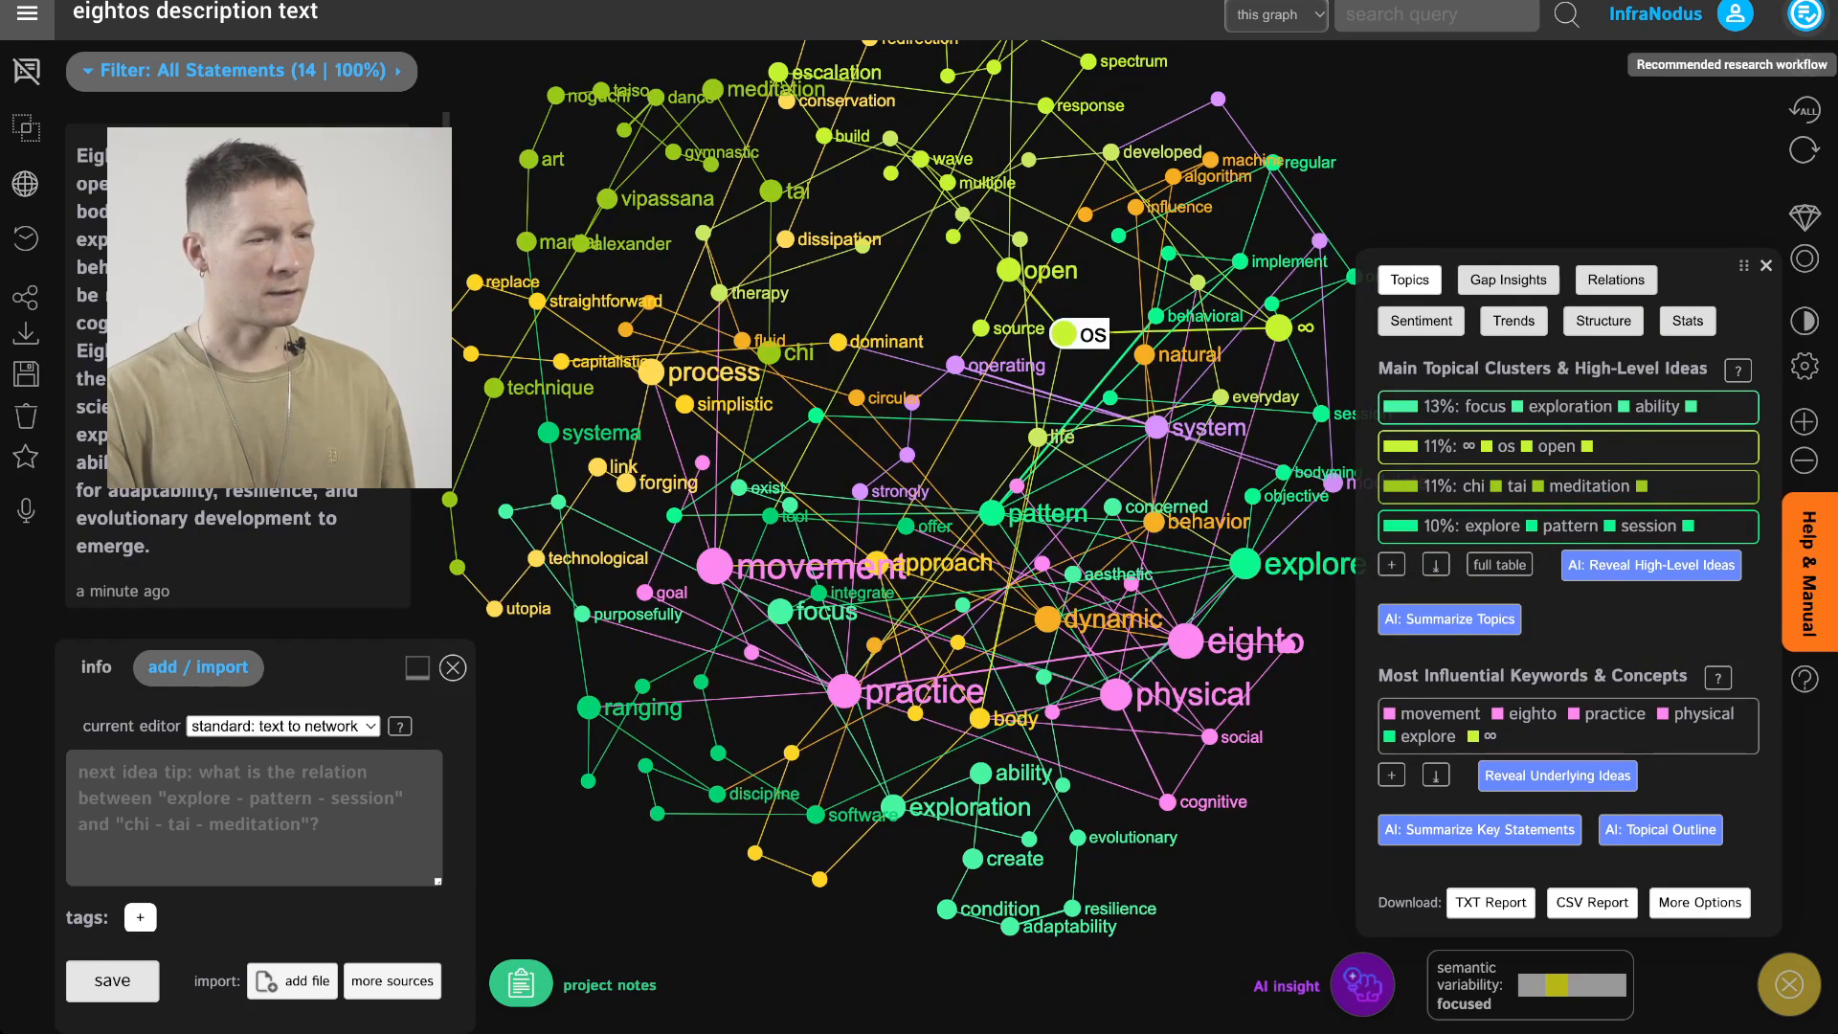
Mark the Reveal High-Level Ideas and Identify Relevant & Top Concepts workflow steps as completed
click(1806, 14)
click(1574, 504)
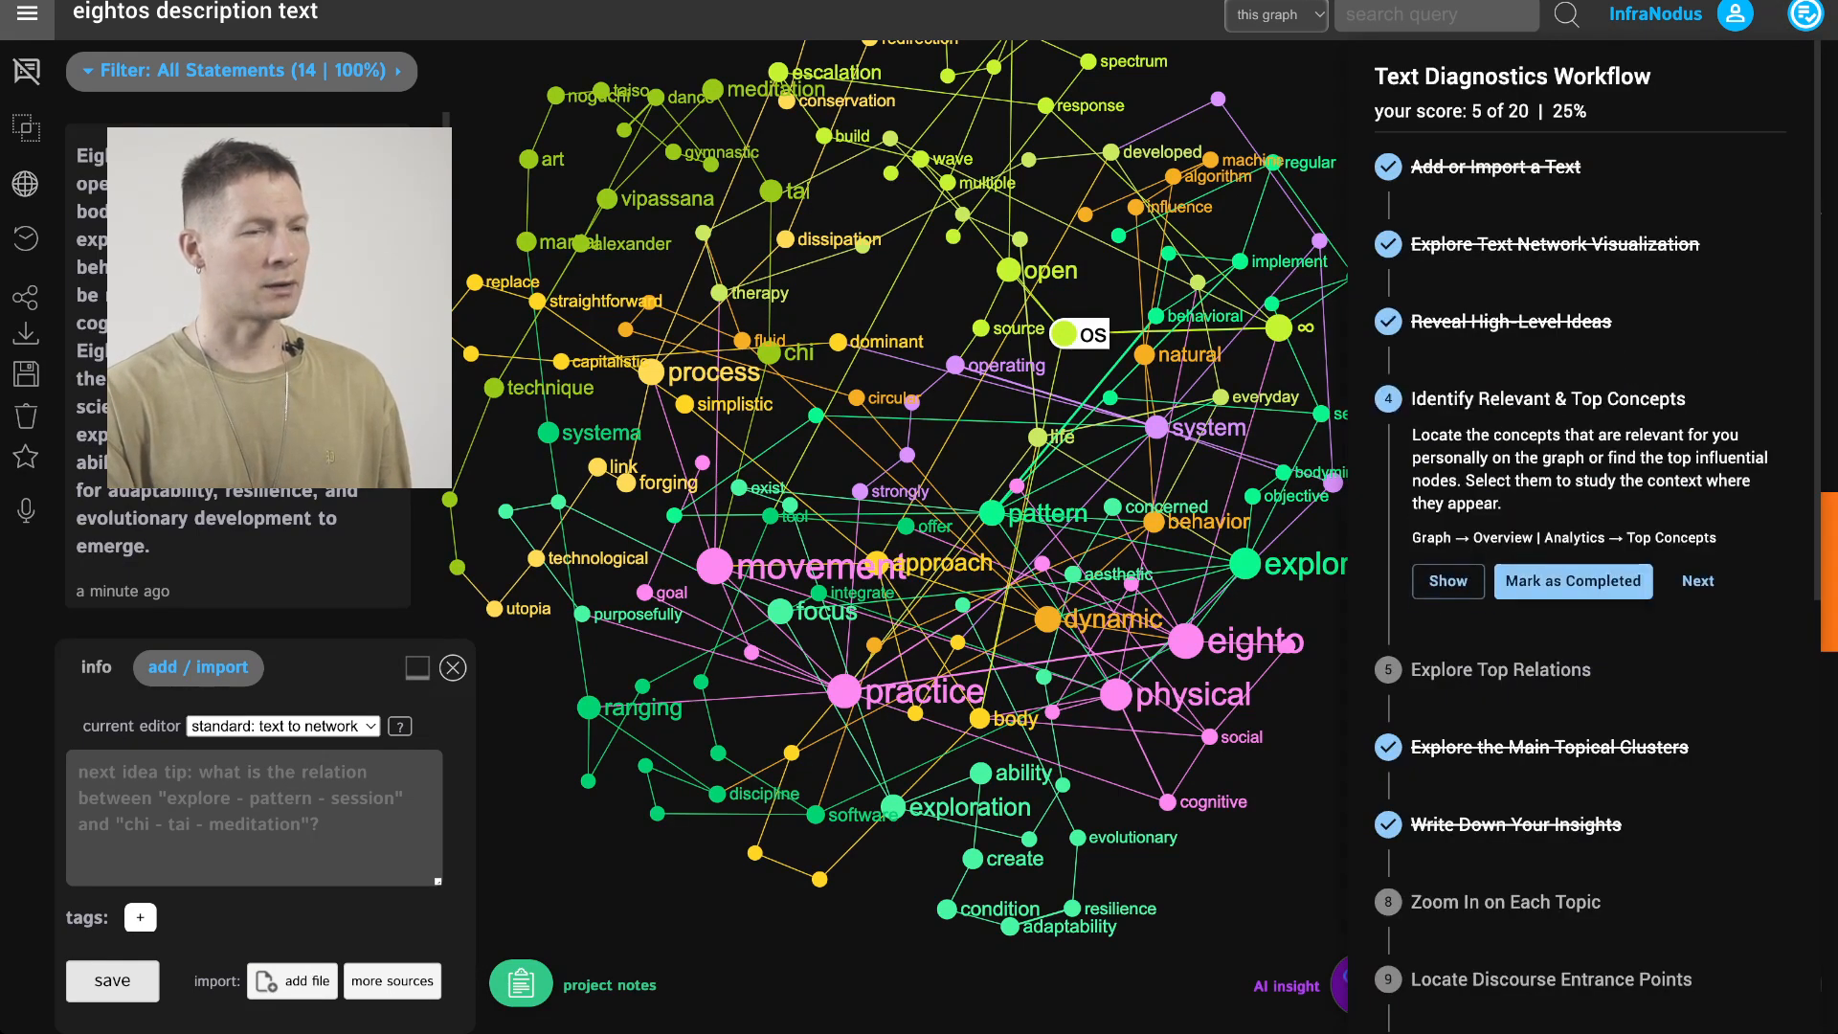
click(1573, 580)
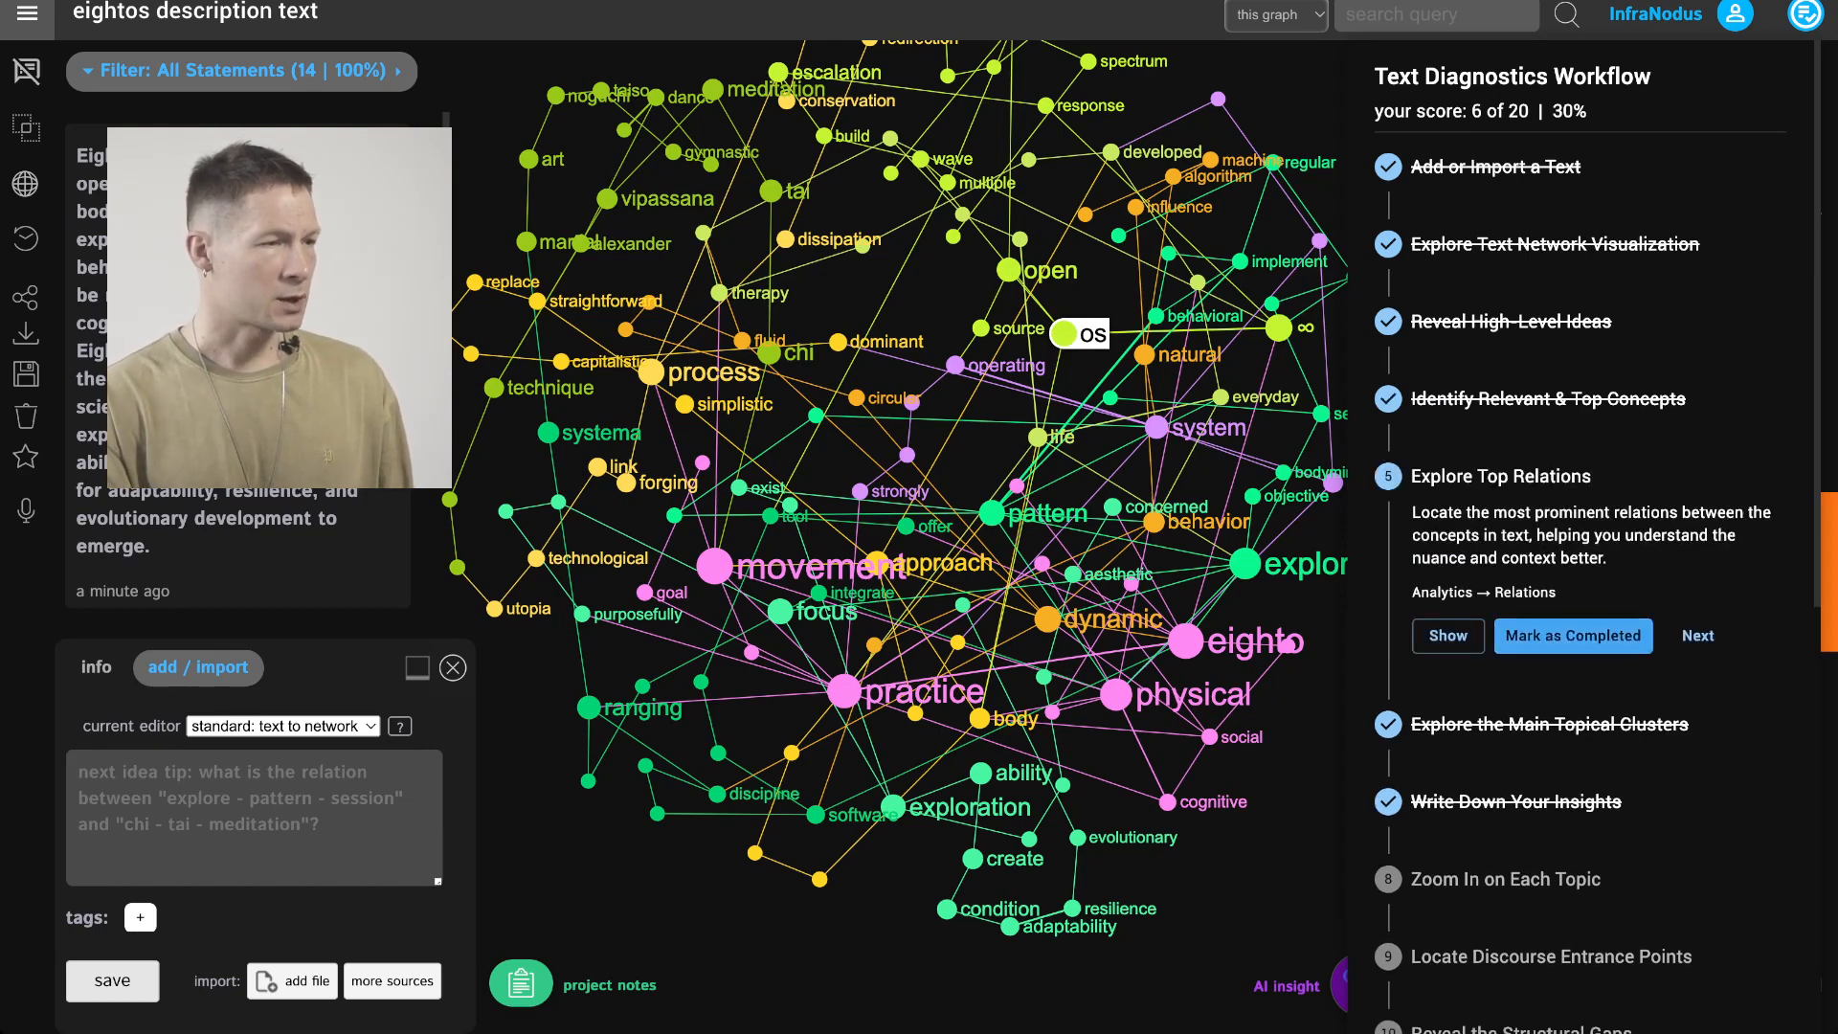
Show the top relations analysis, add and remove the bodymind node from the behavioral–pattern selection, then deselect all nodes
click(1449, 635)
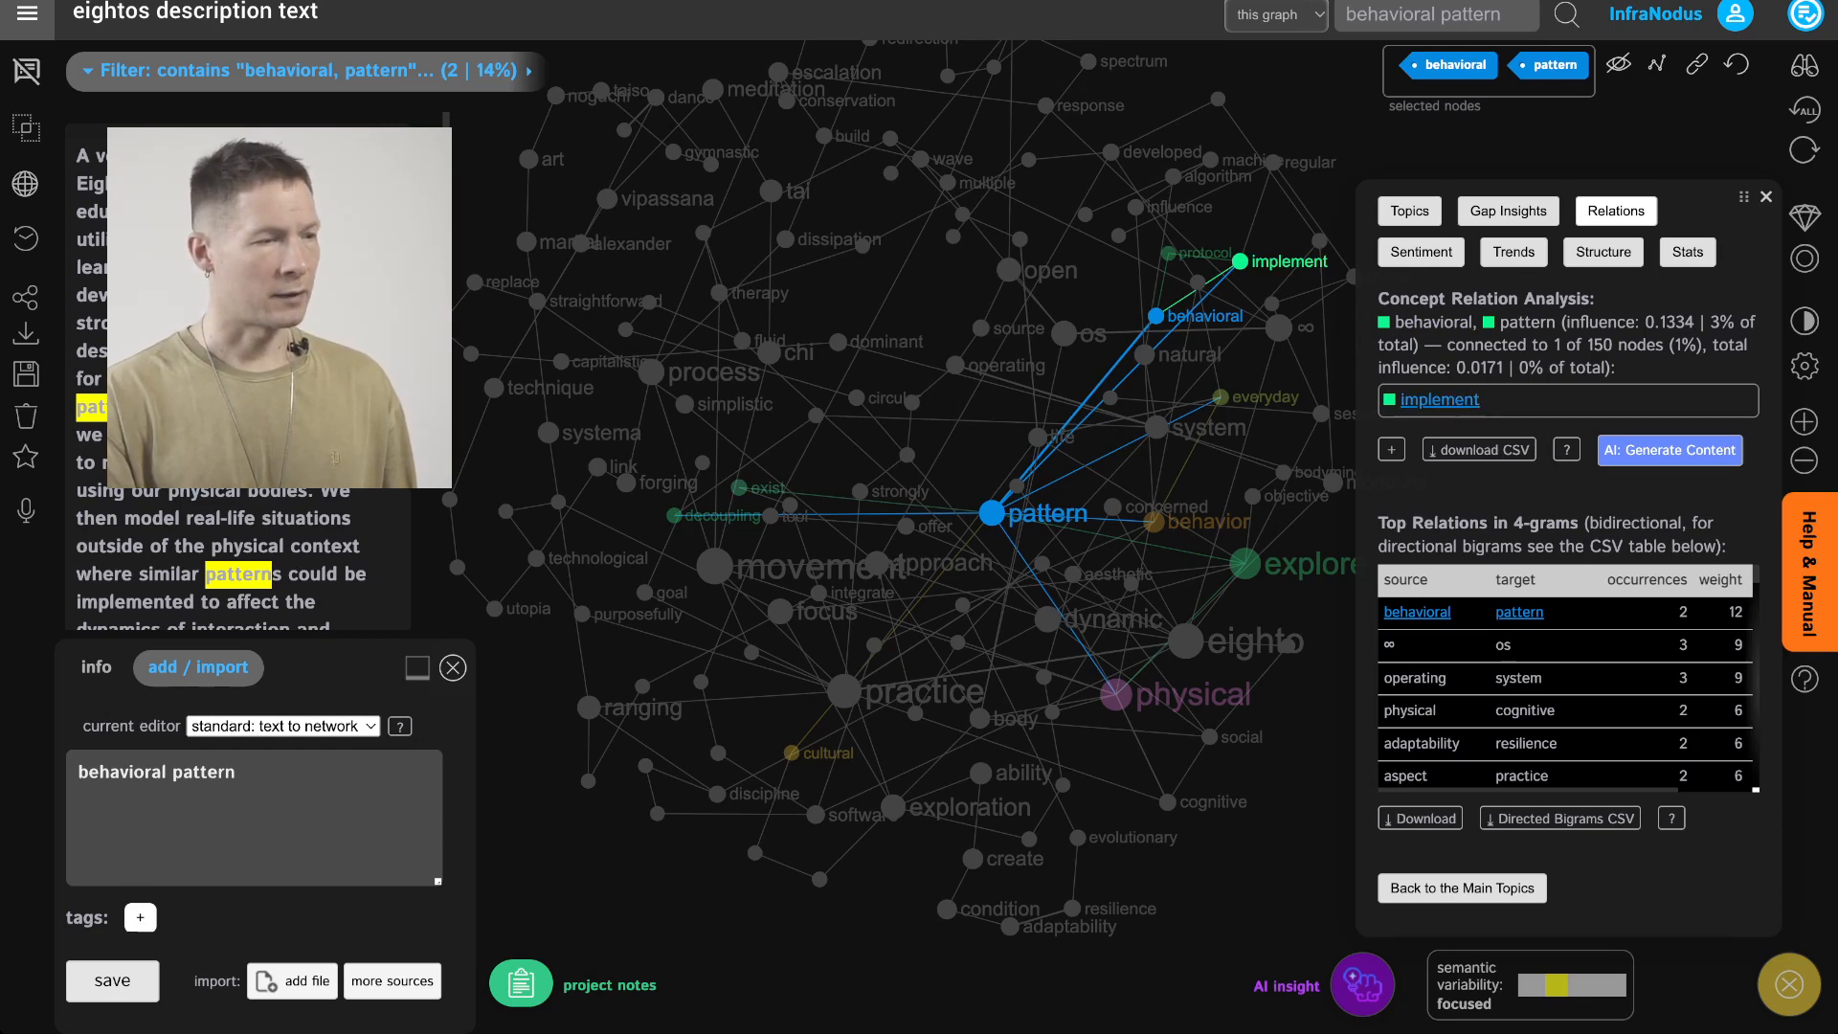
drag(1283, 472, 1240, 476)
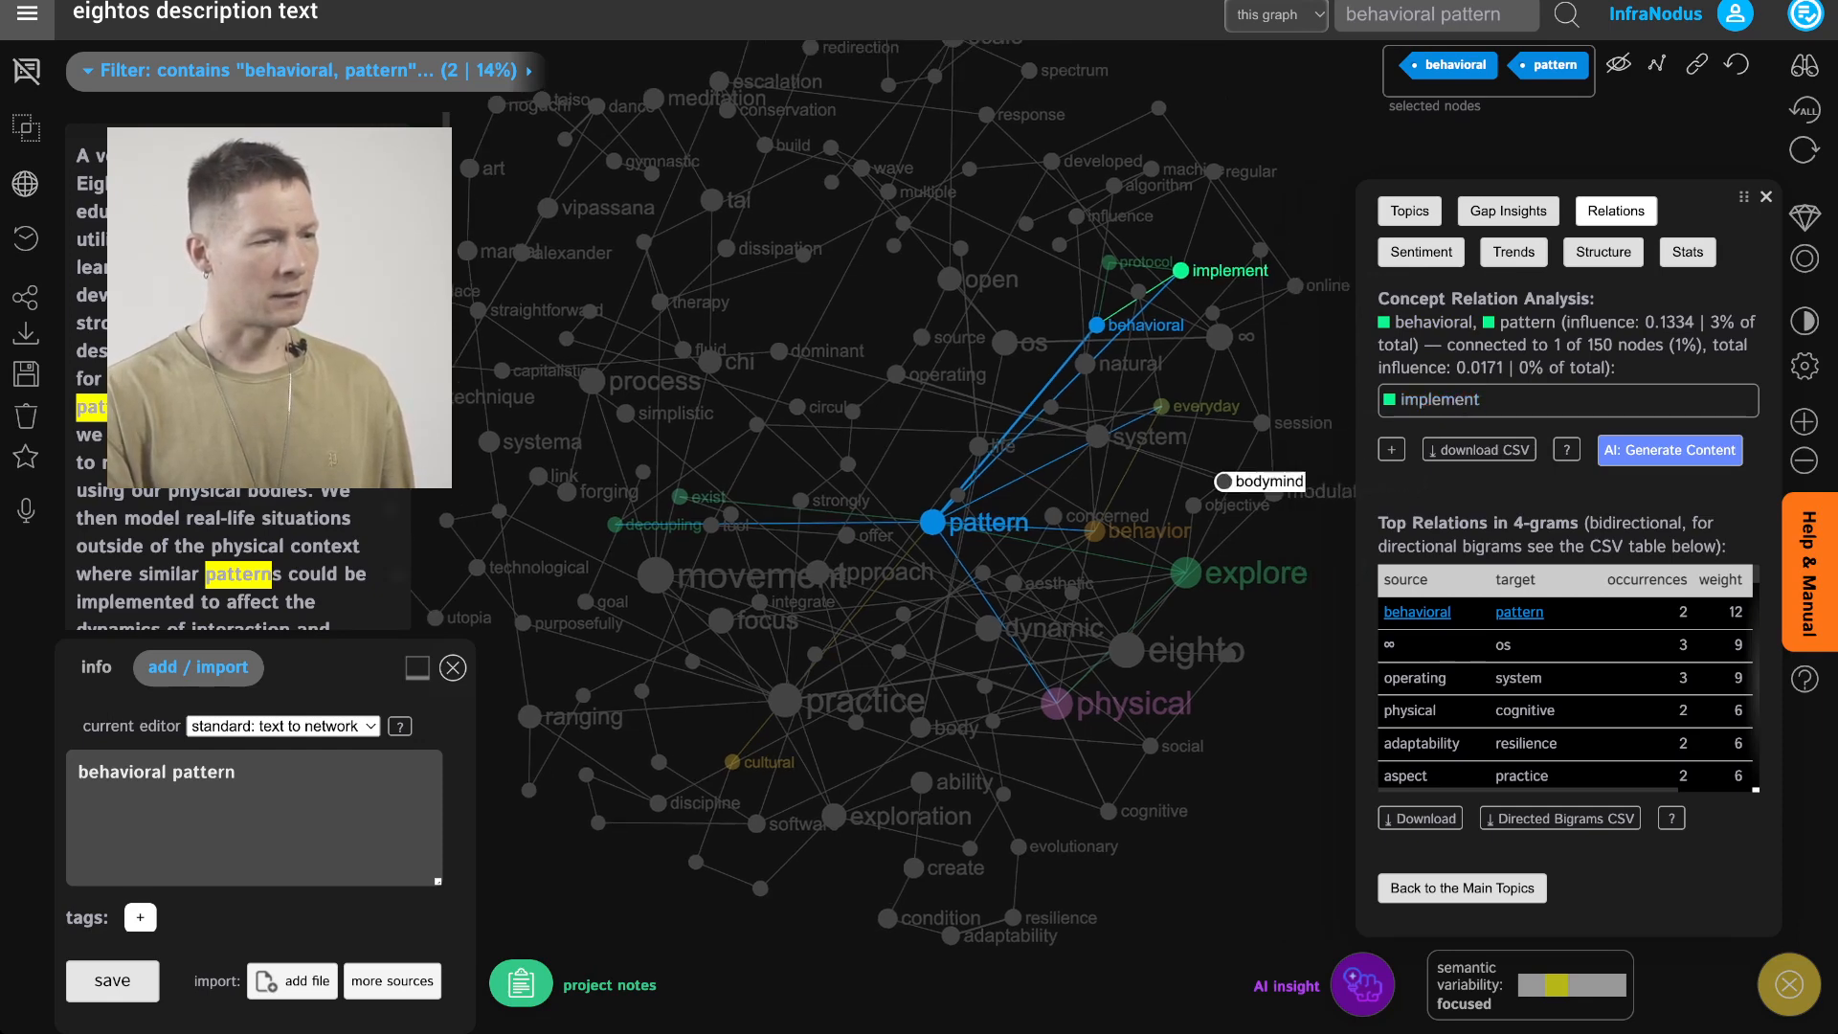
click(1240, 476)
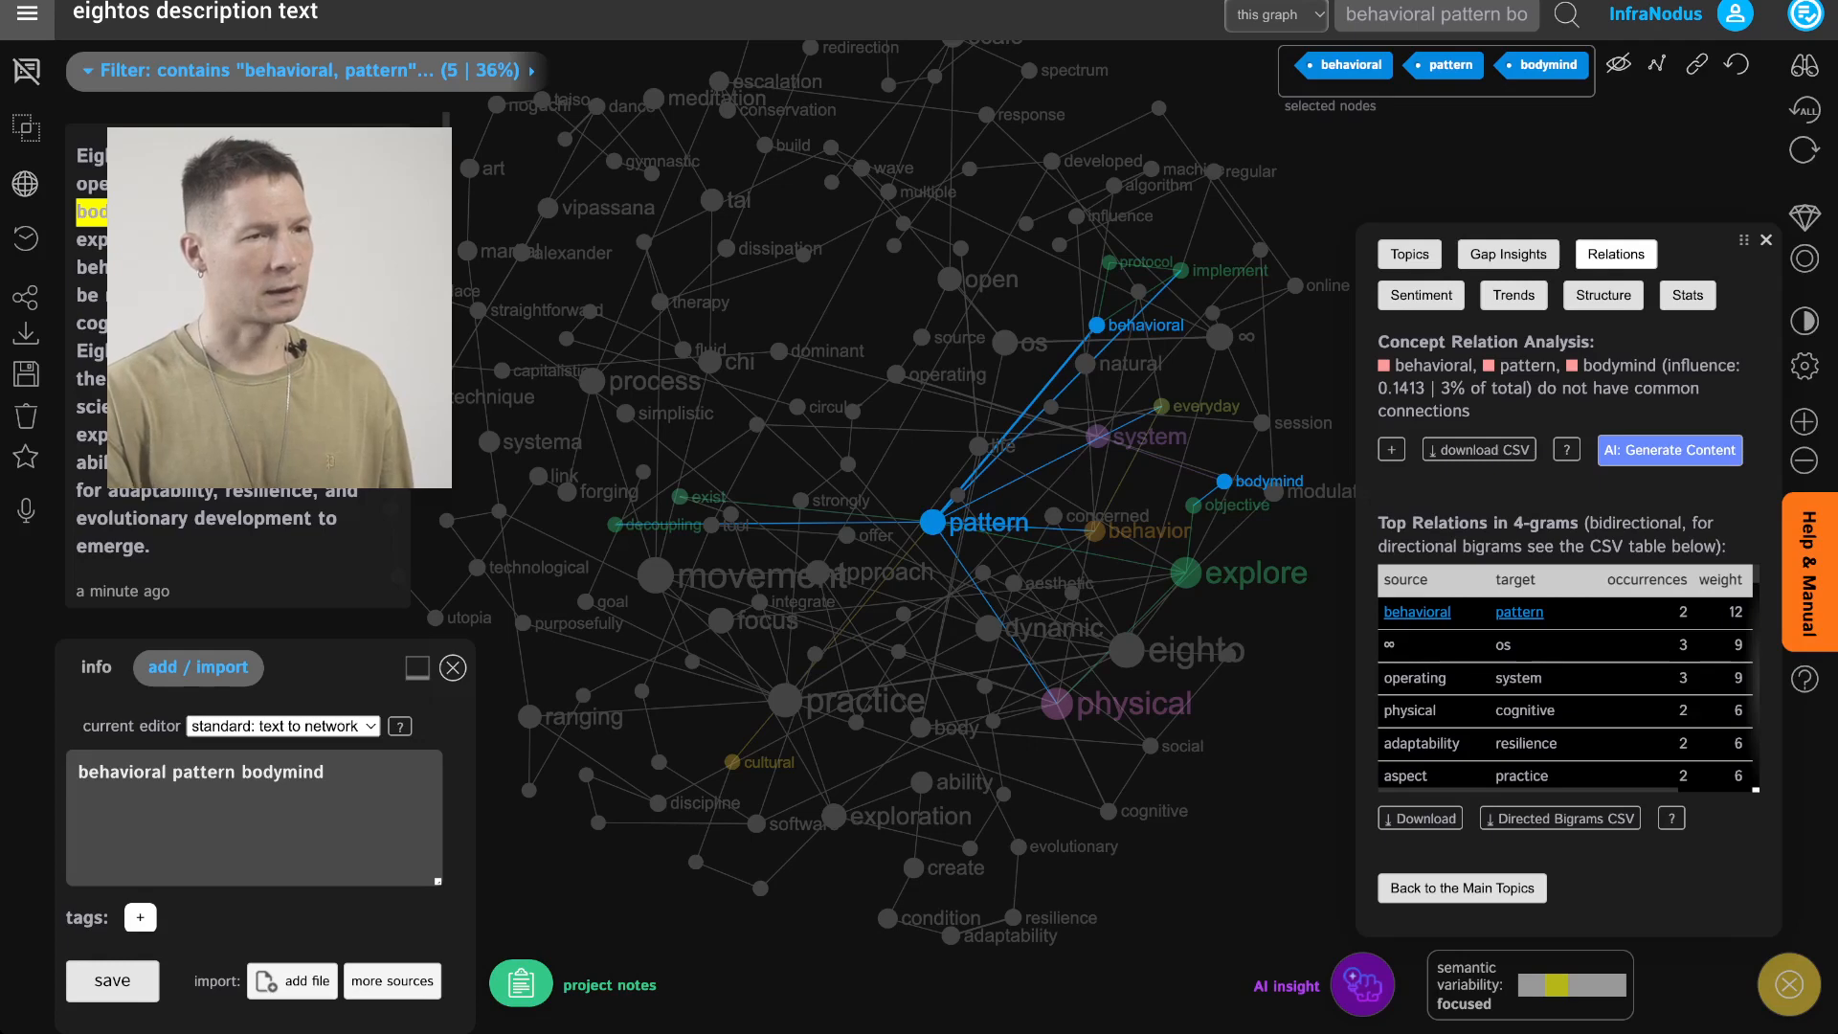
click(1236, 479)
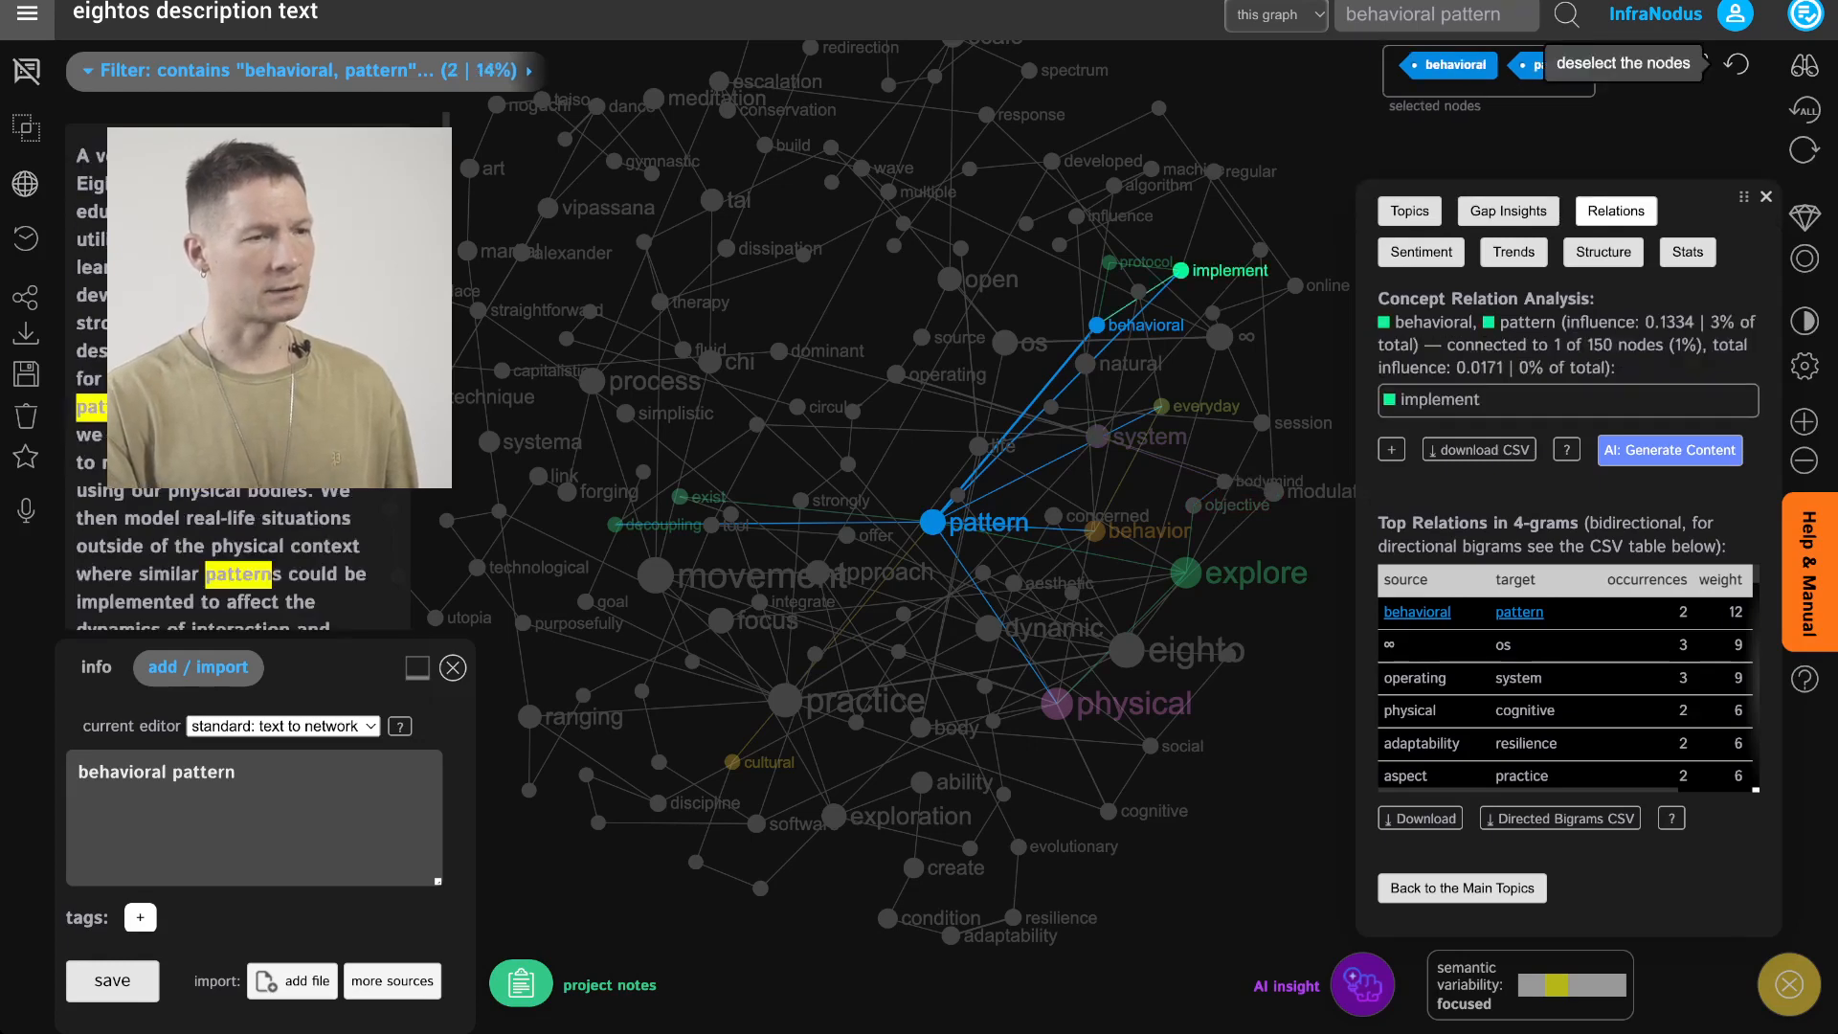
click(1736, 64)
Mark the Explore Top Relations and Zoom In on Each Topic workflow steps as completed
click(1806, 14)
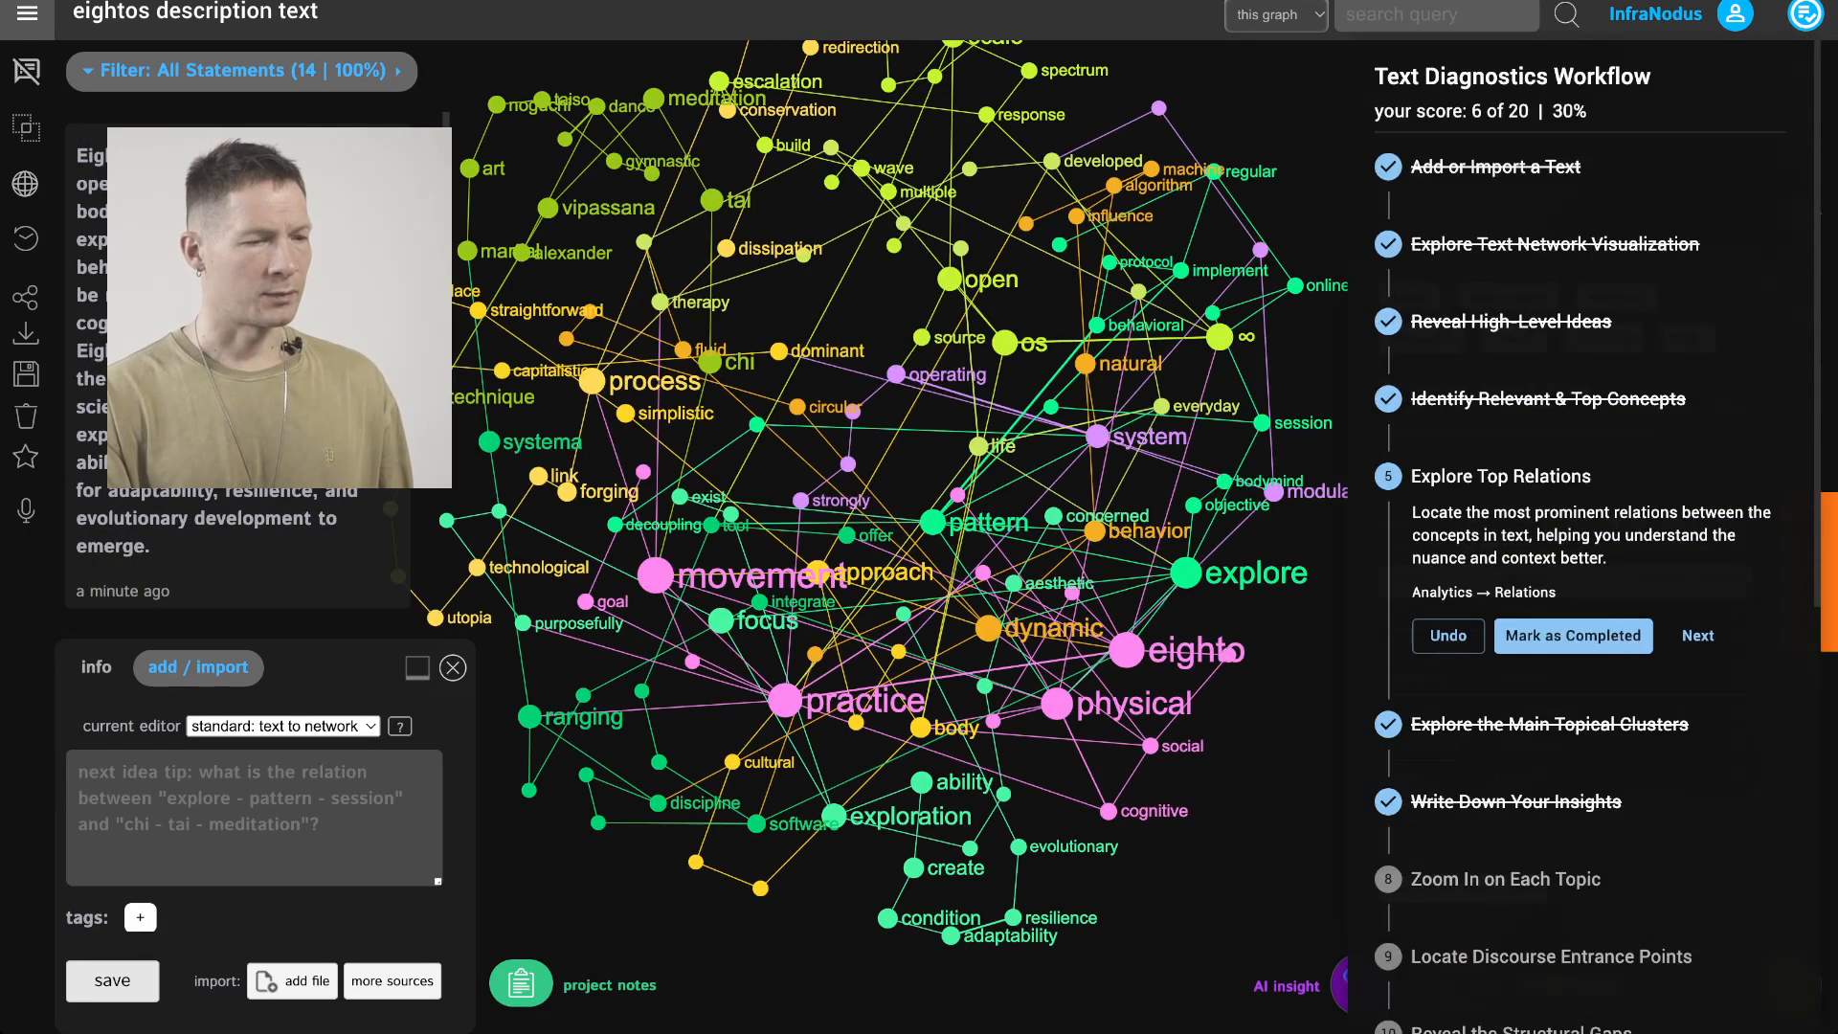
click(1573, 636)
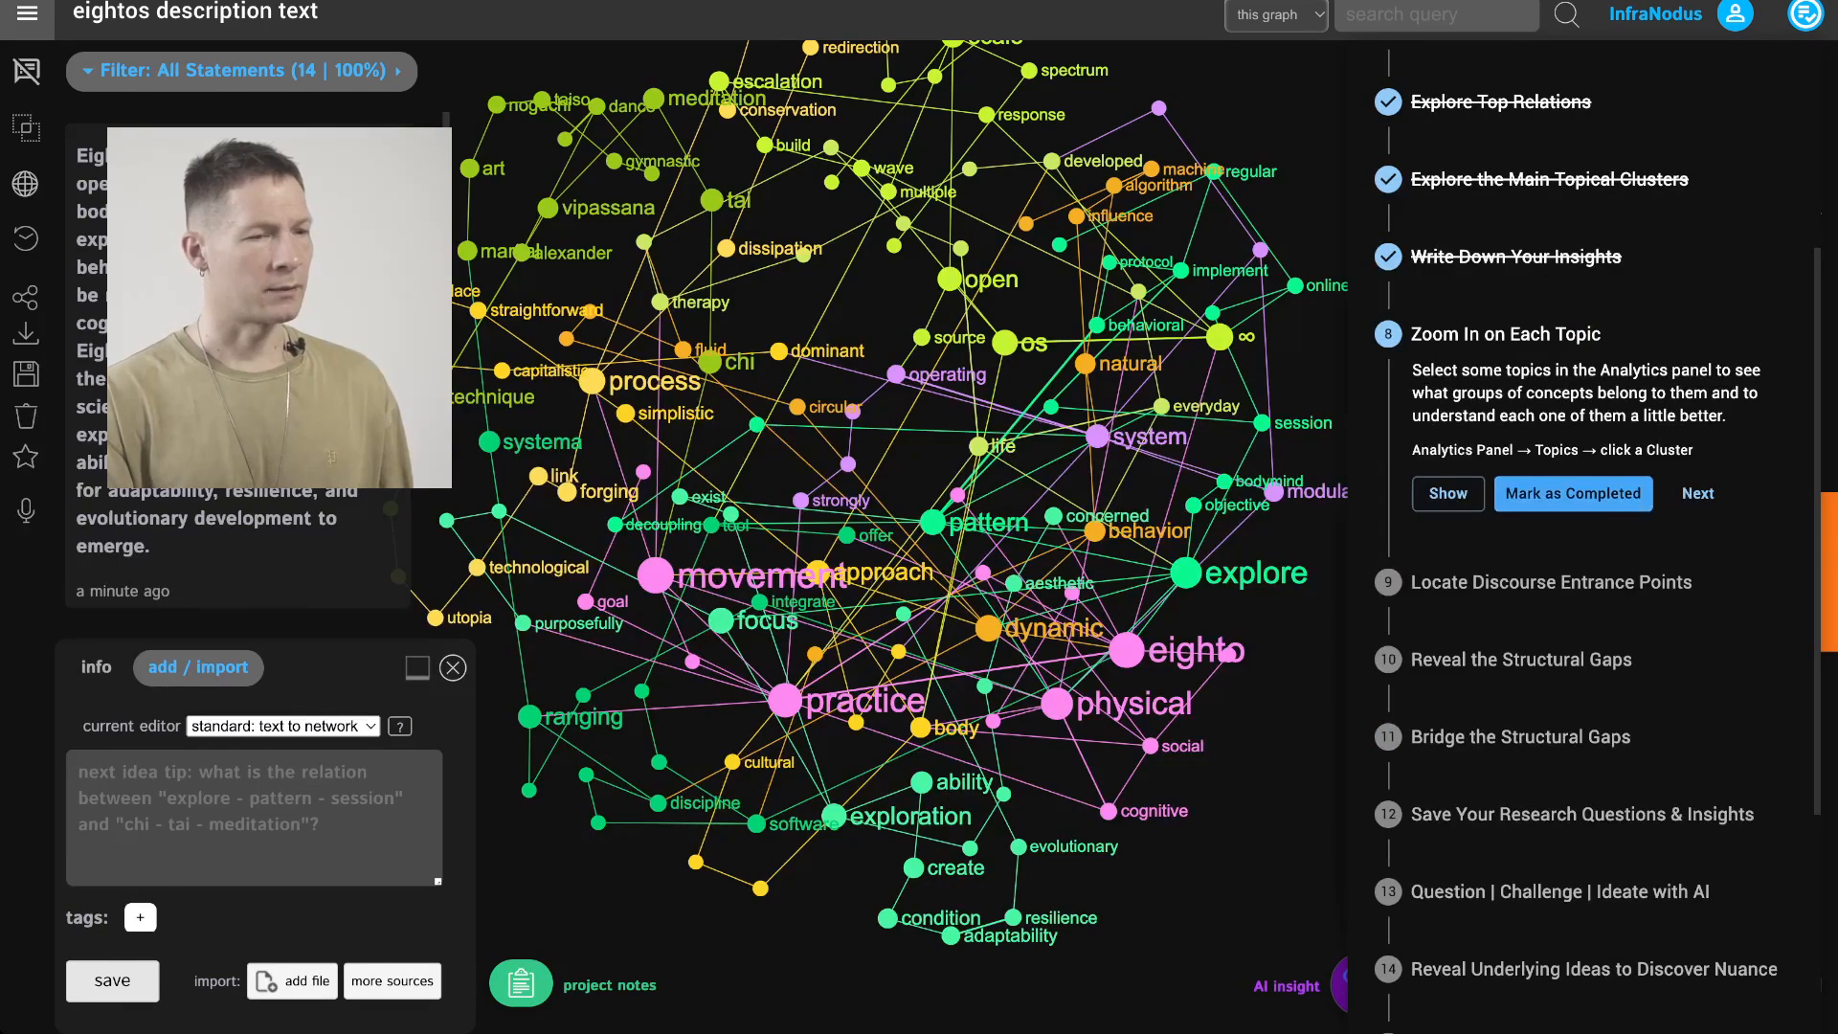
click(1573, 494)
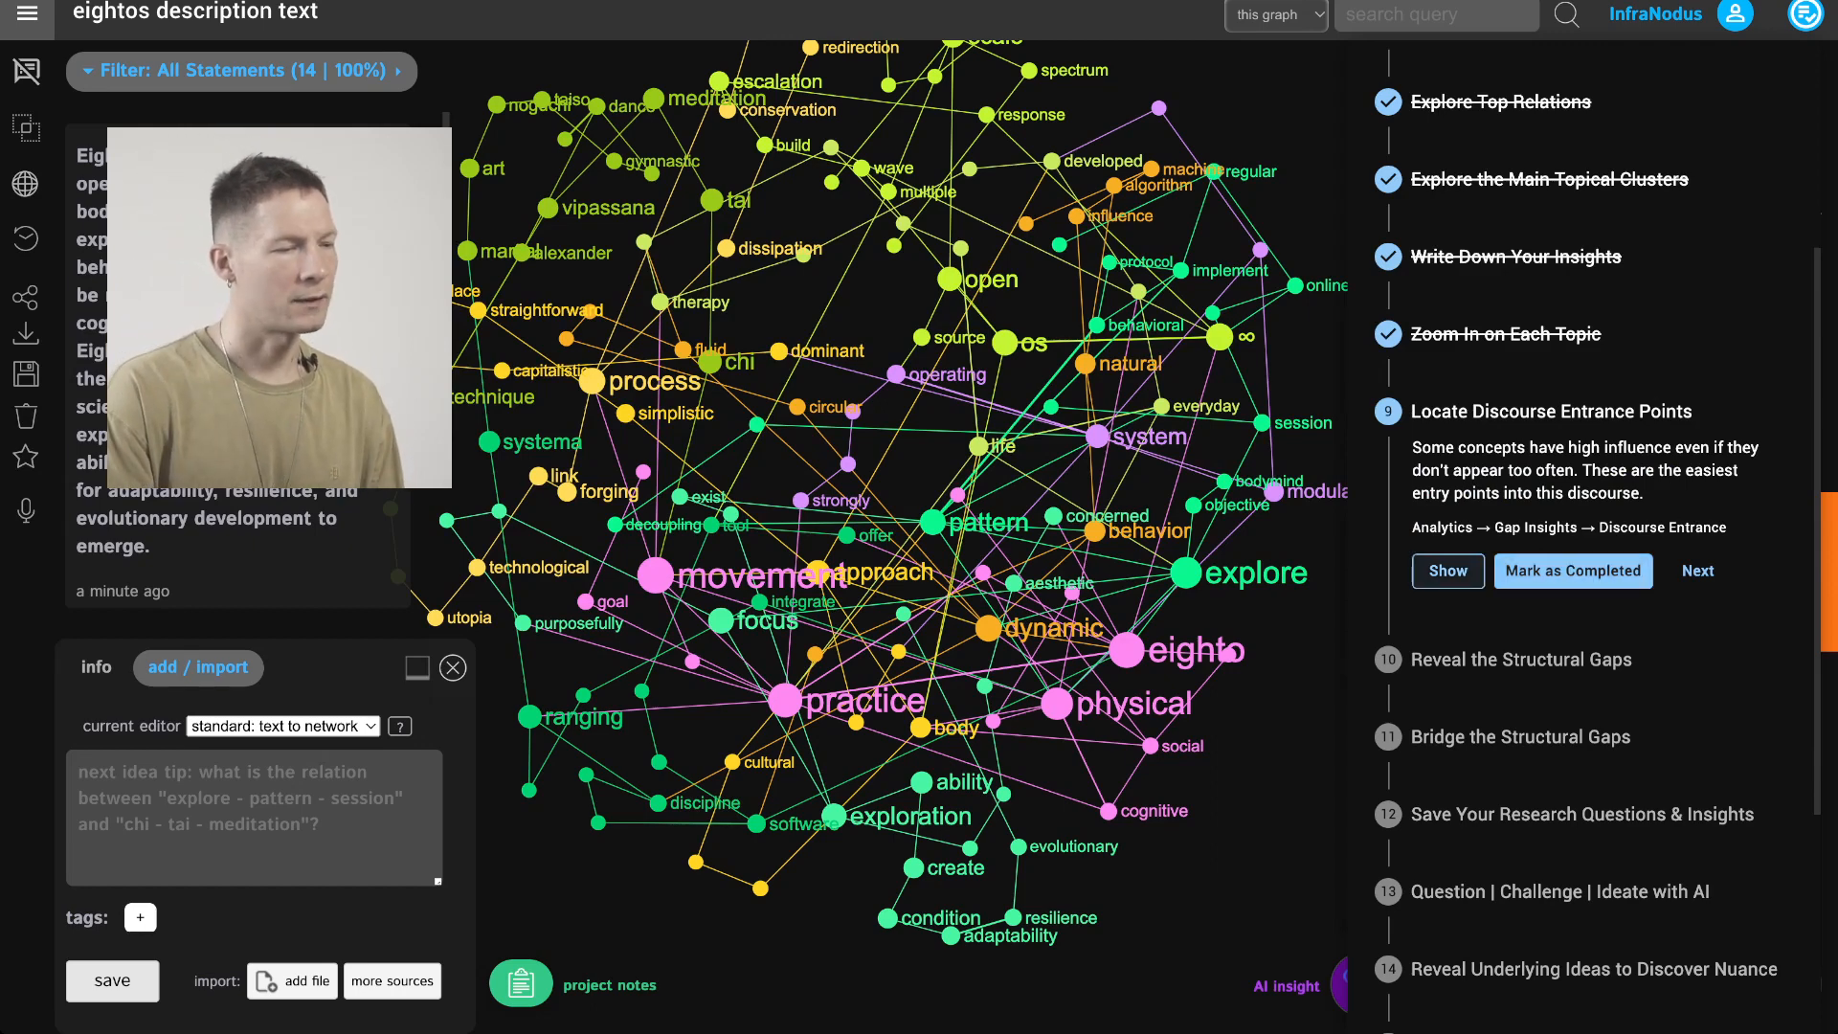
Open the discourse entrance points analysis and read its help explanation
click(1448, 571)
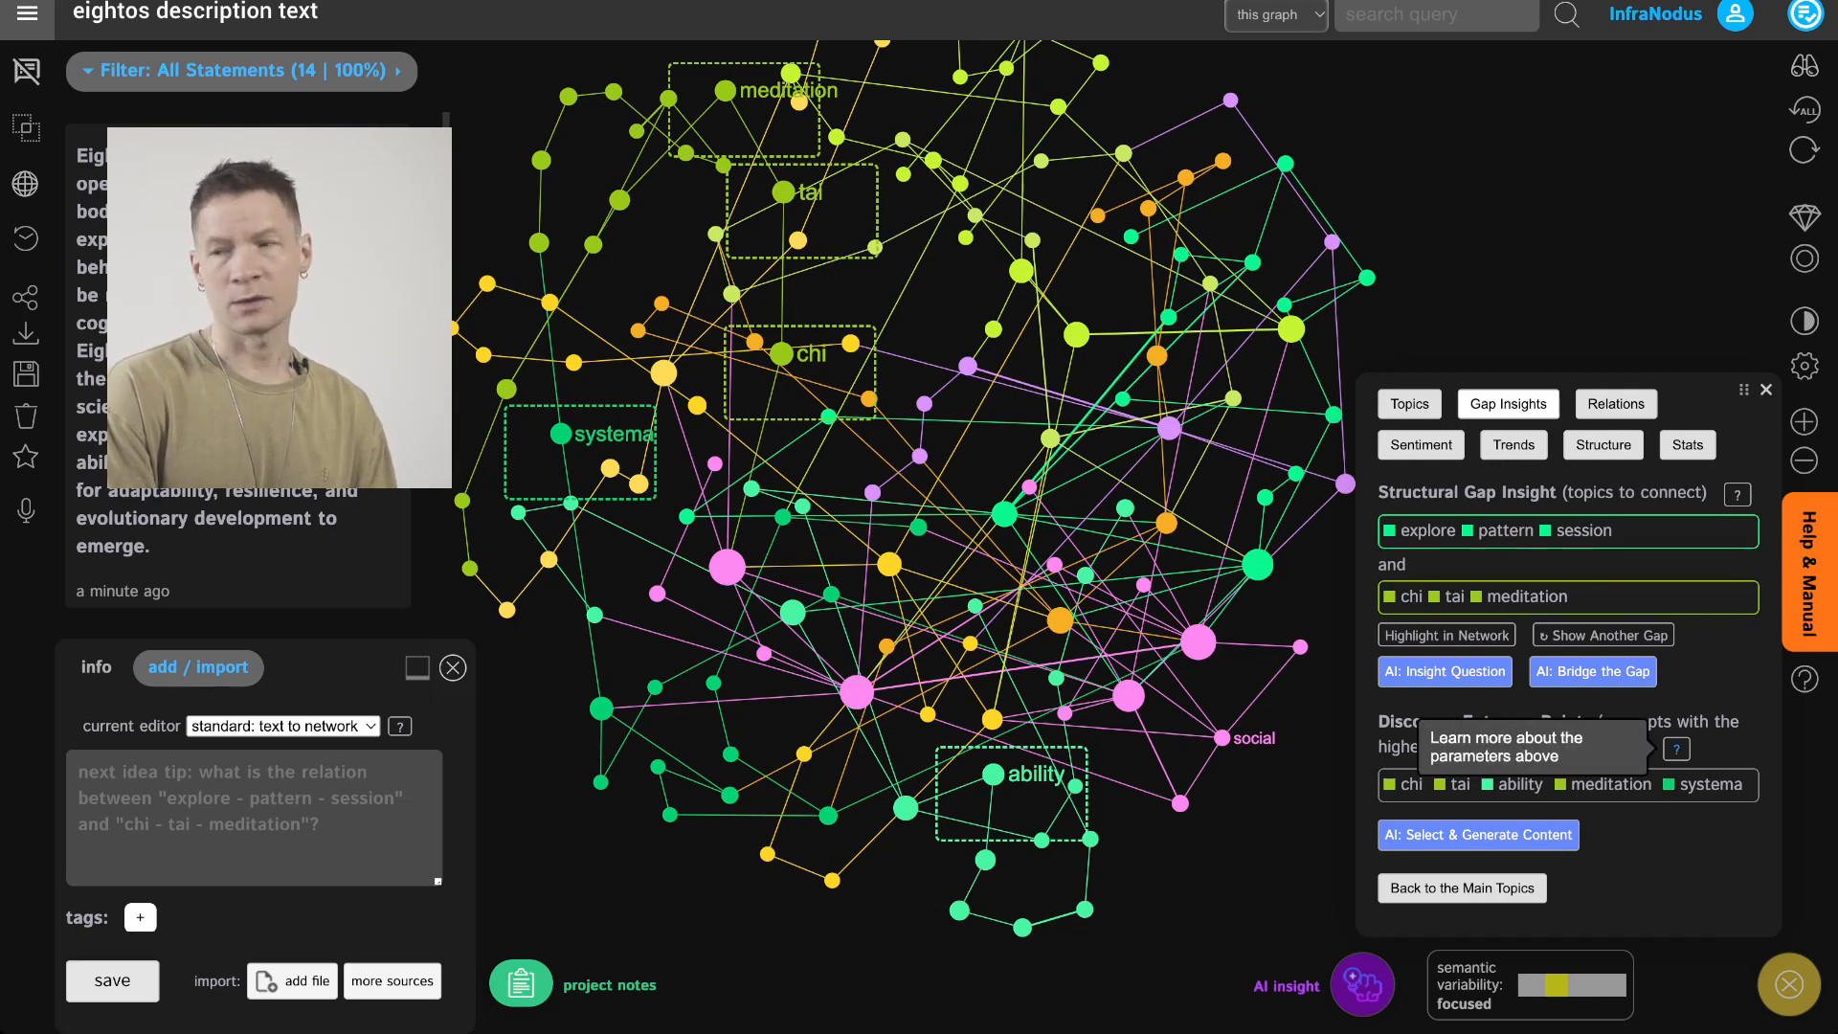
click(1676, 749)
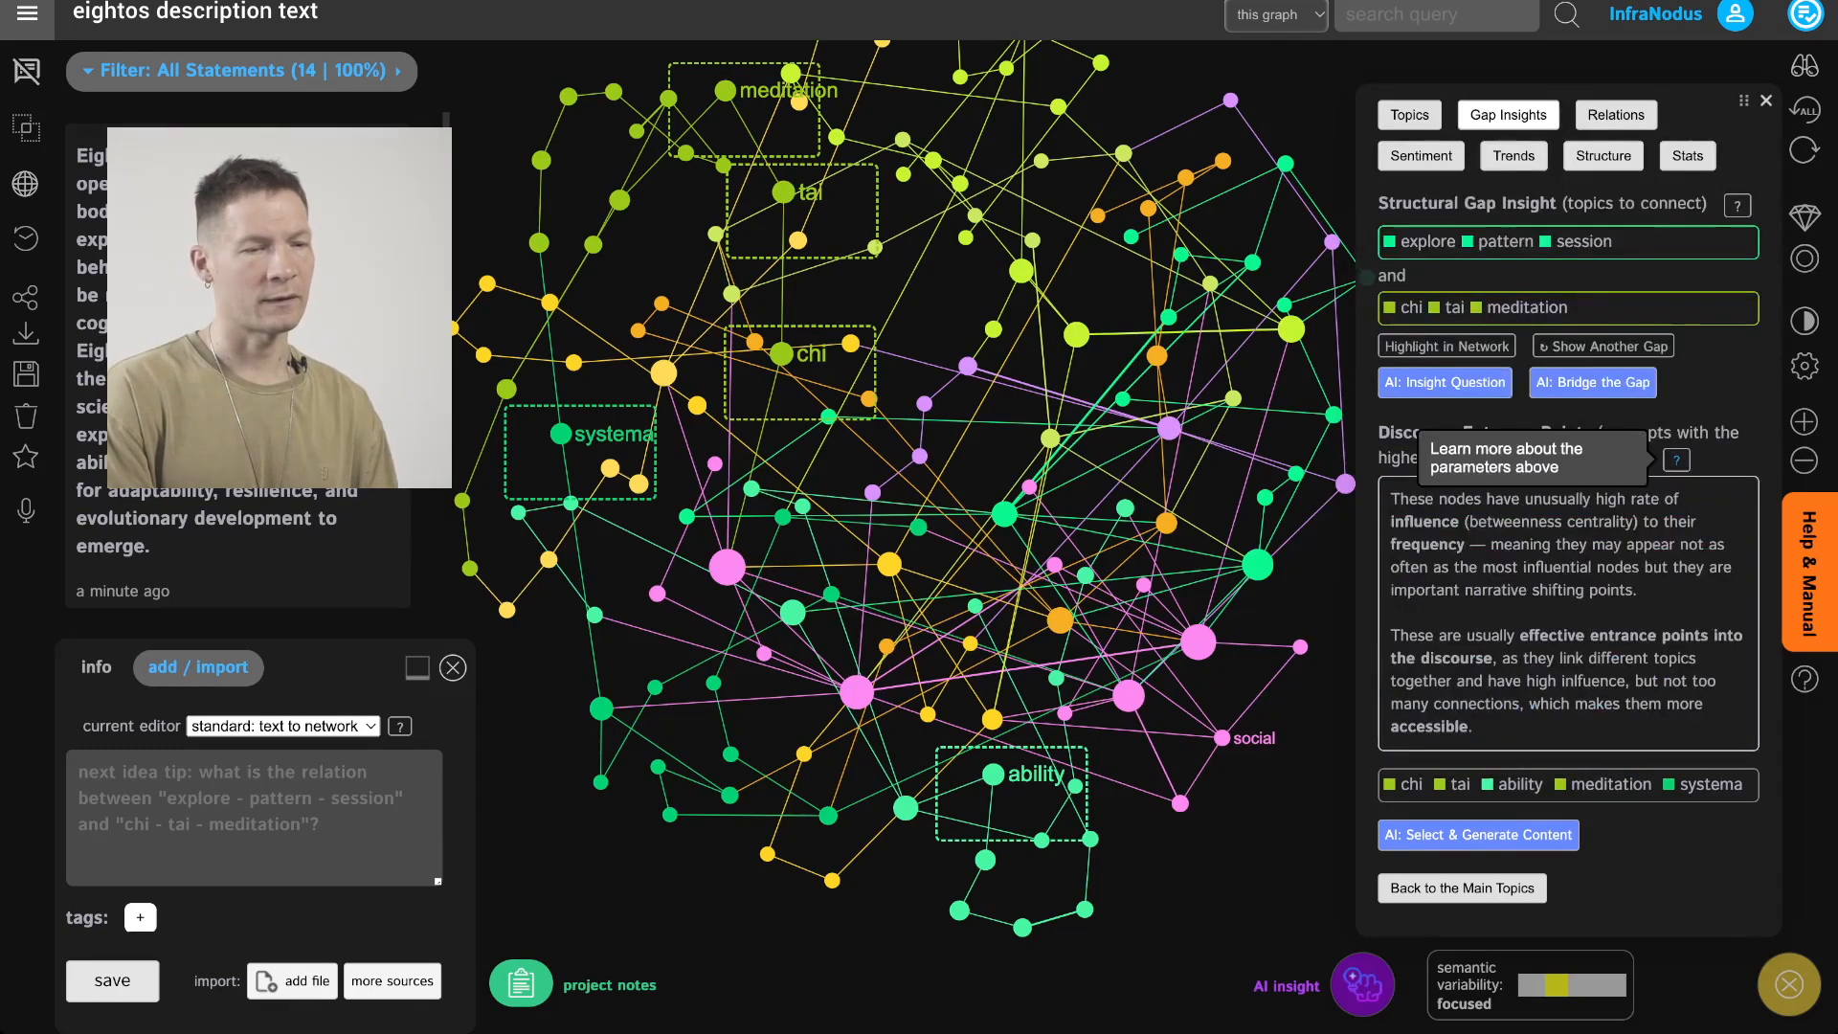
click(1676, 460)
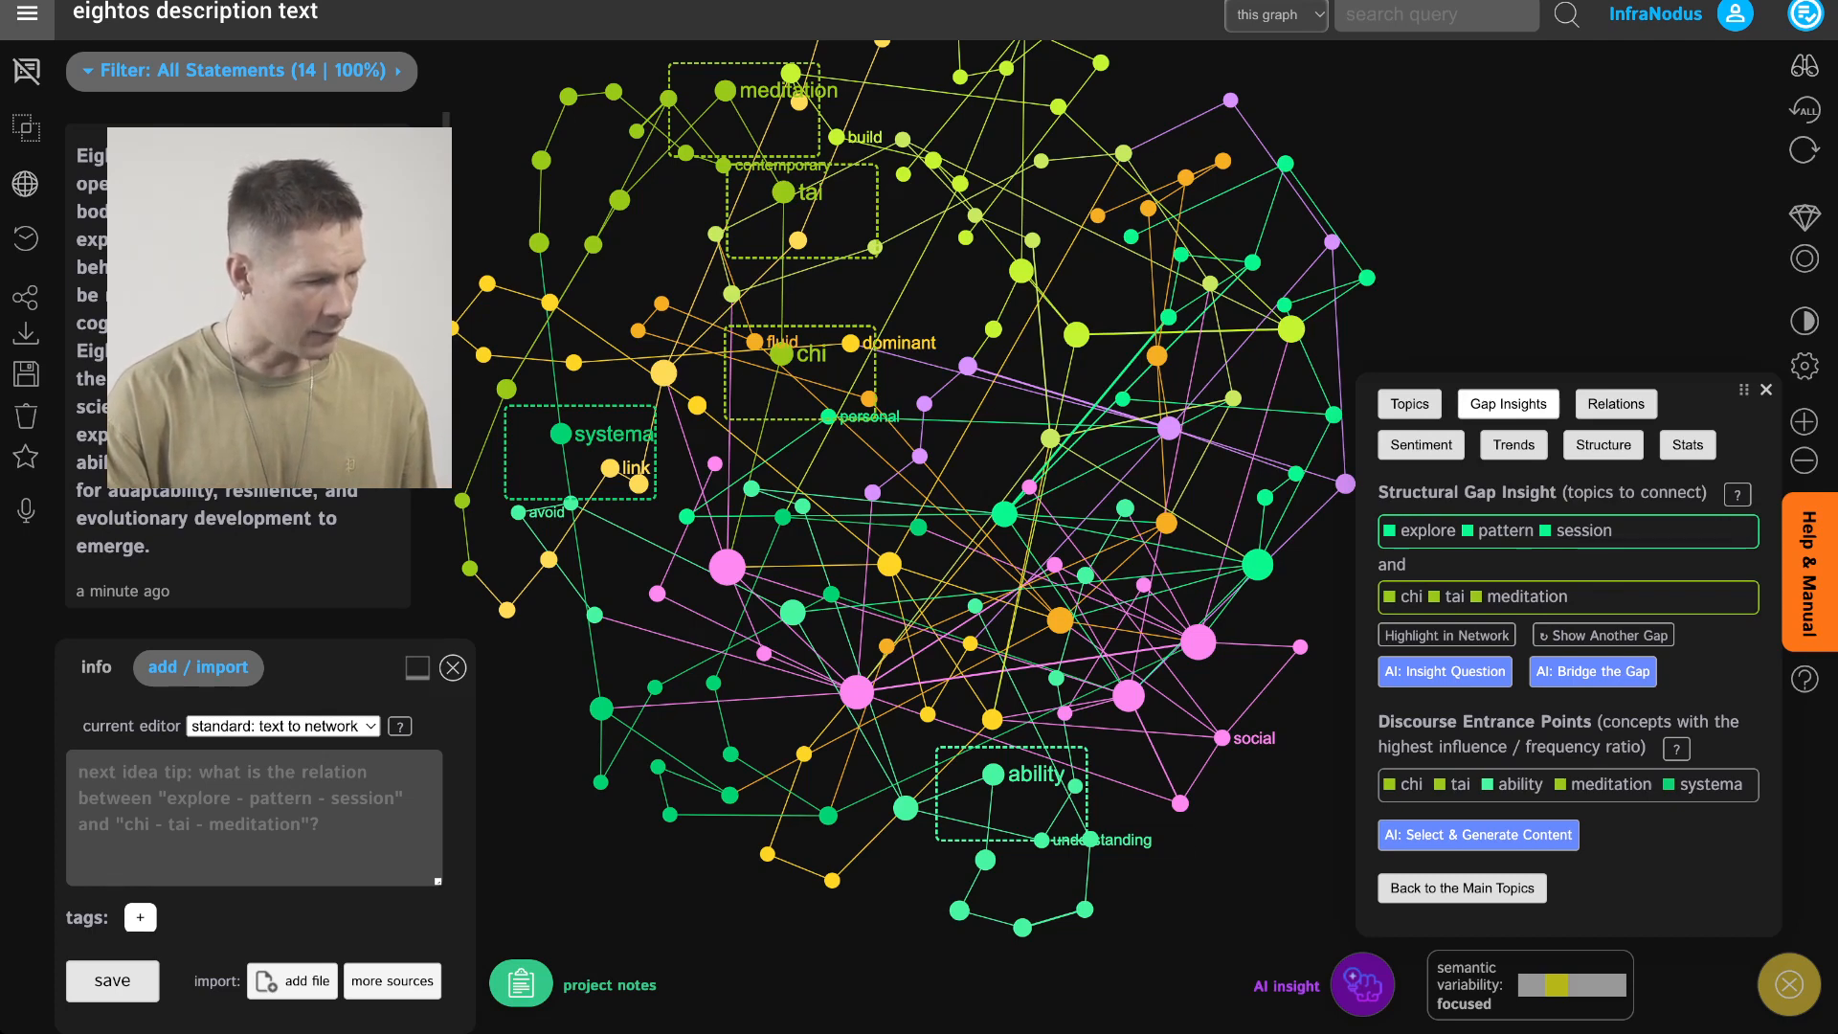
Select the evolutionary and resilience nodes to examine their connection, then deselect both
click(1090, 839)
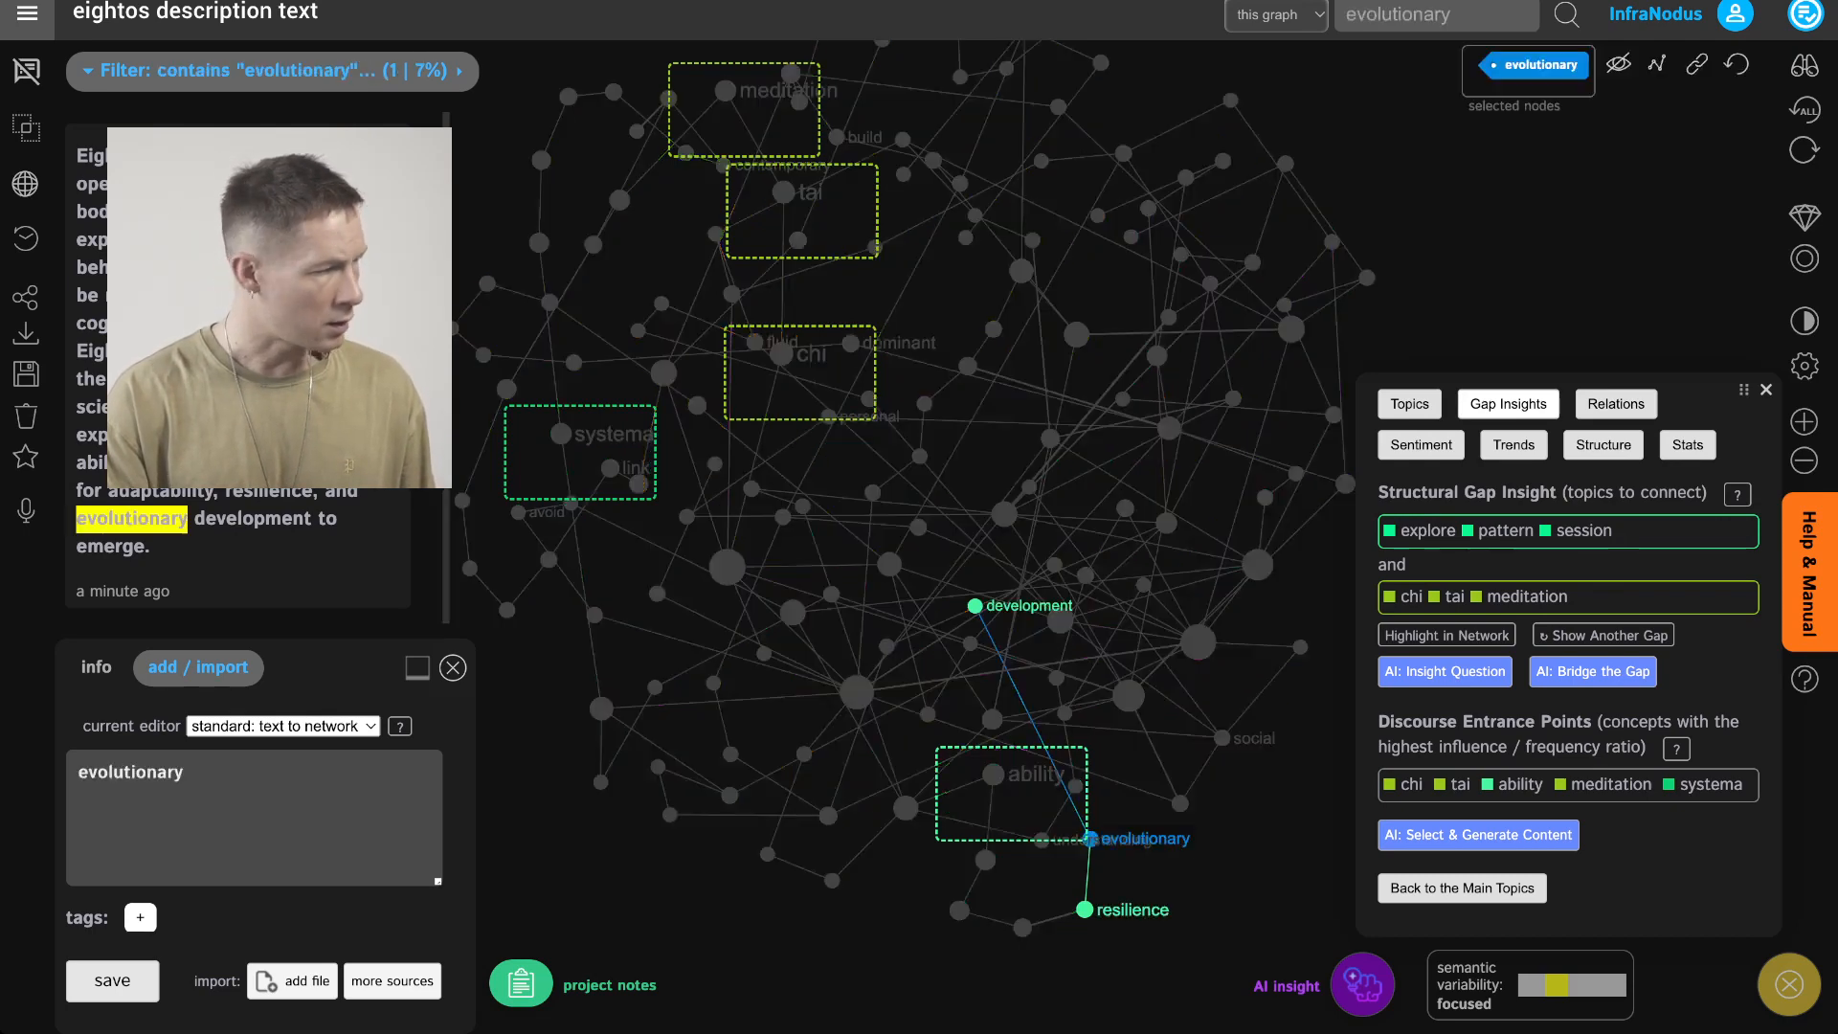
click(1085, 910)
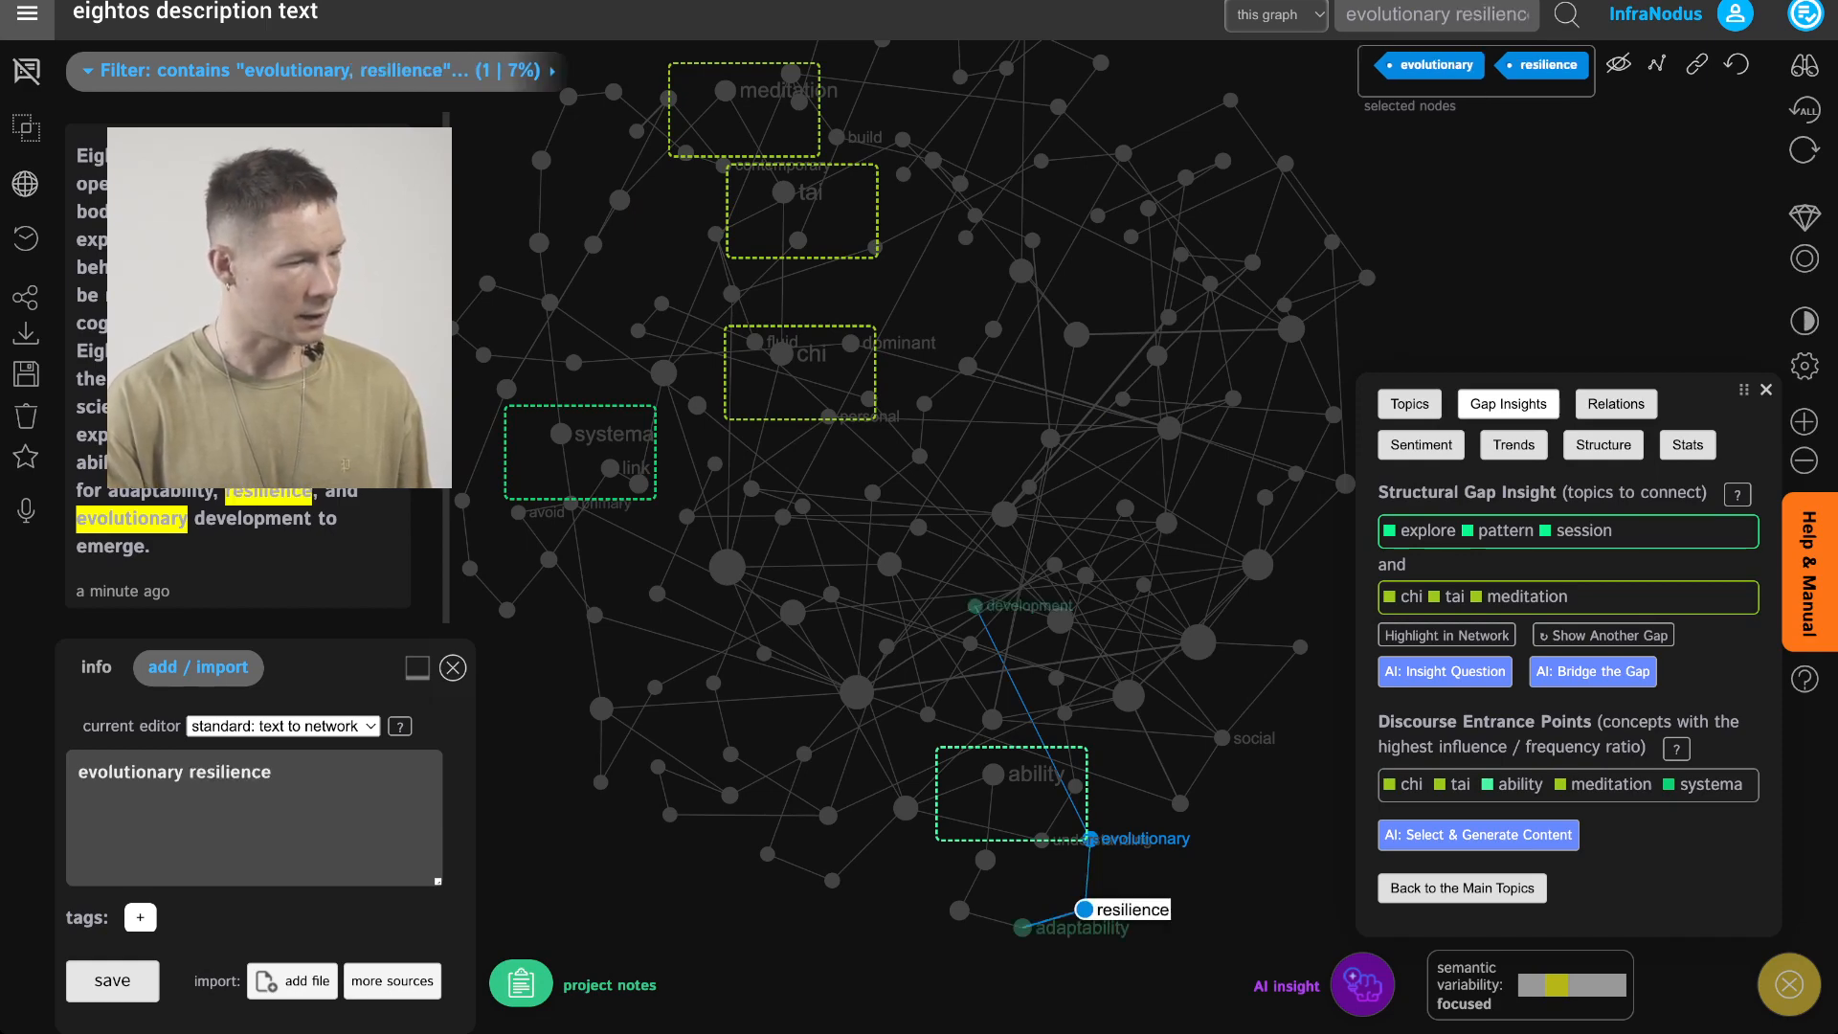
click(1085, 910)
click(1089, 839)
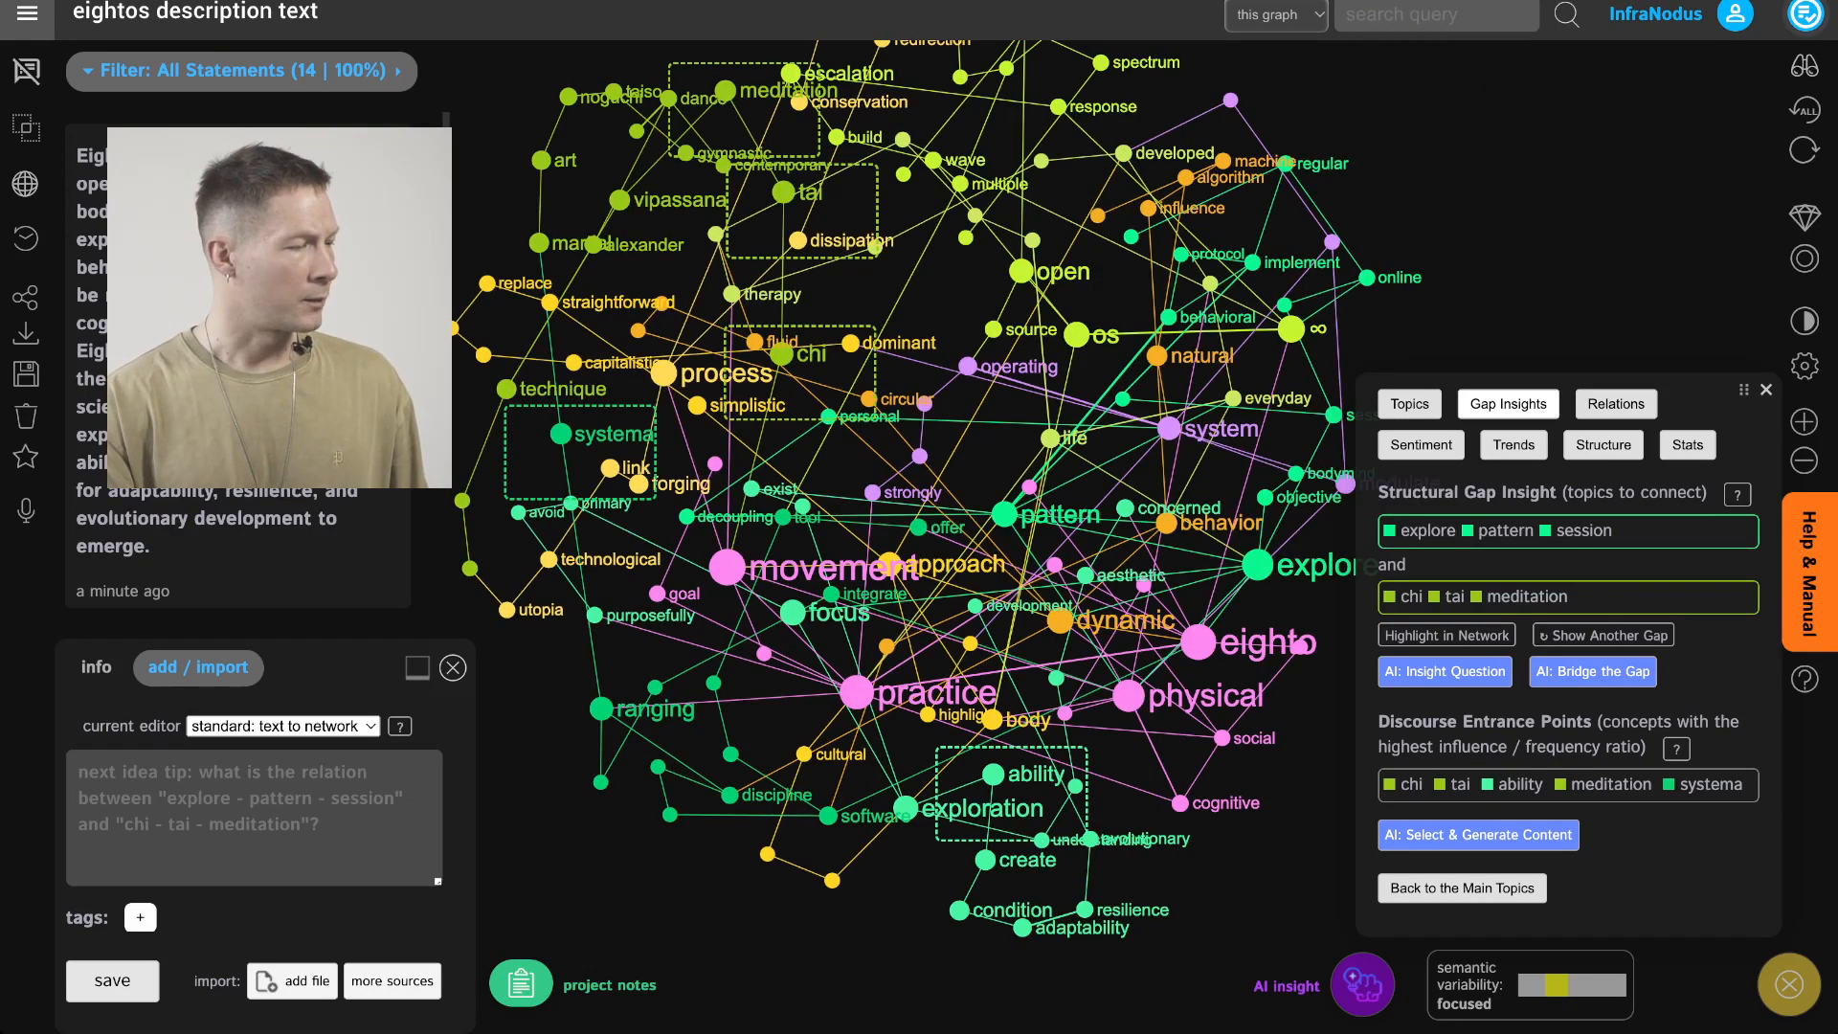
Add a project note: Elaborate on the different body practices that served as an inspiration to eightos and also talk about their connection to evolutionary development through behavioral change
click(1806, 15)
click(1806, 16)
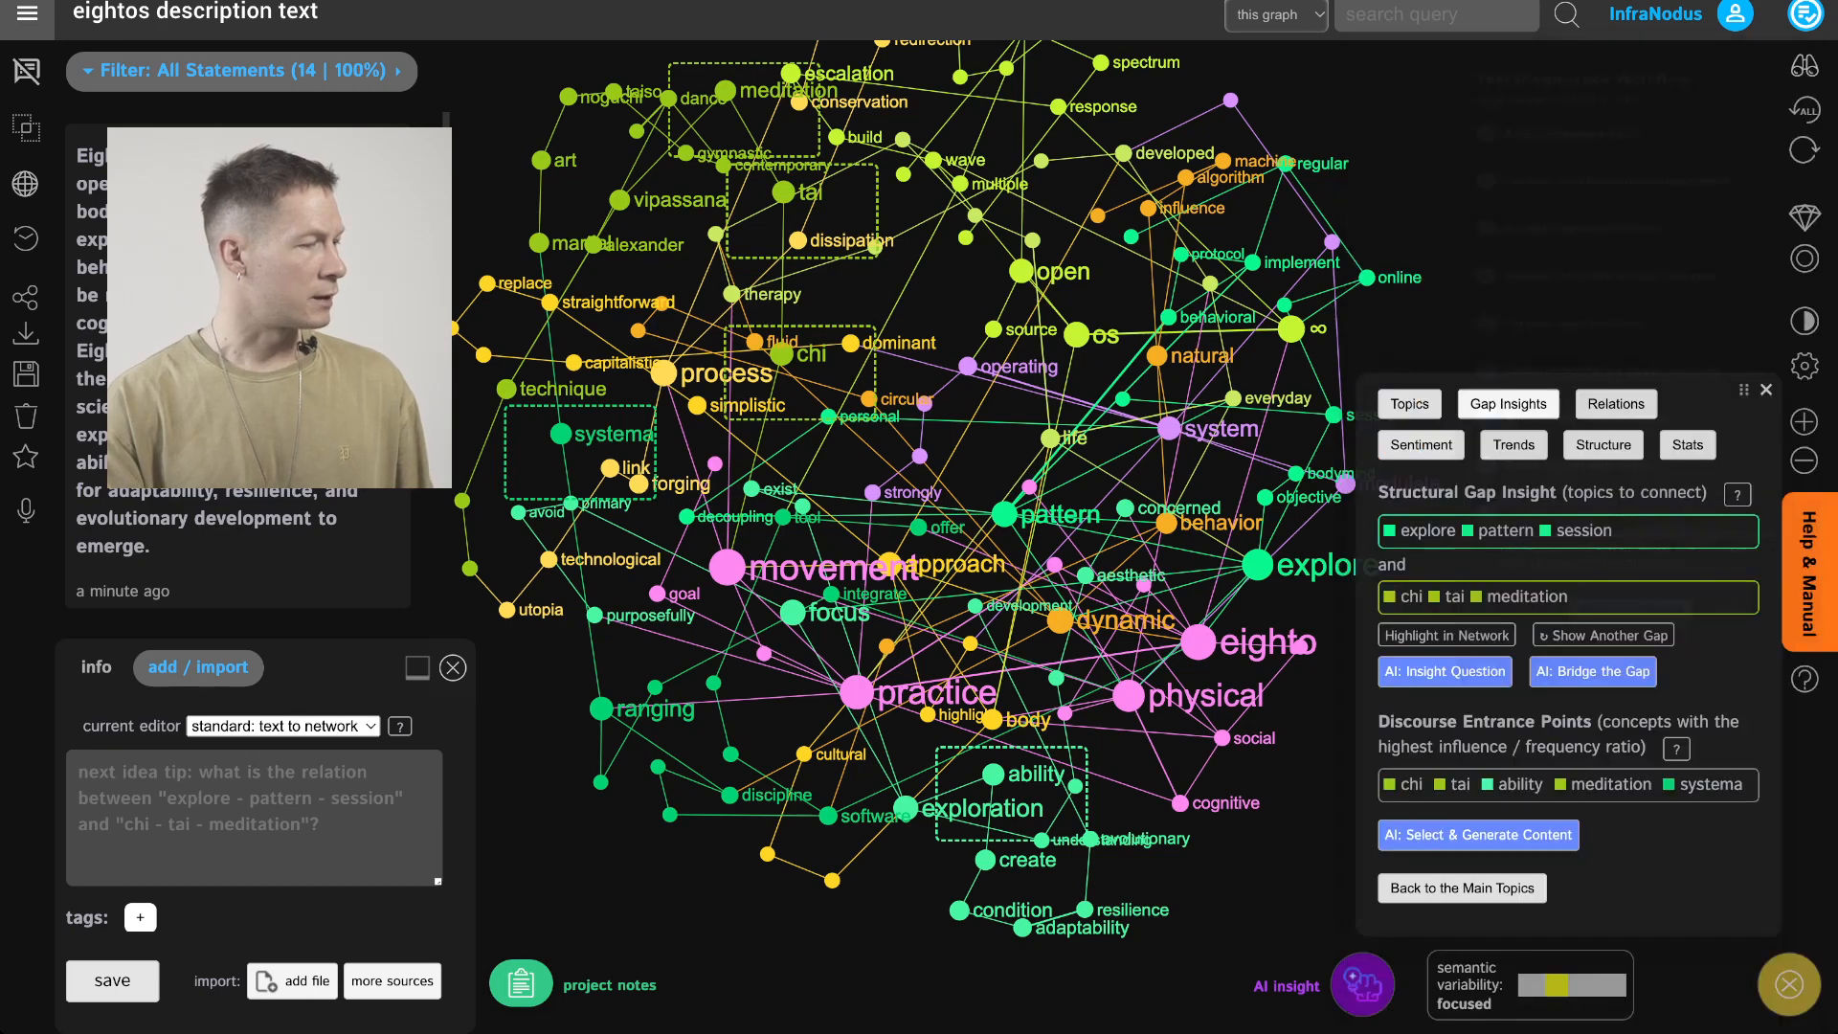
click(521, 983)
click(222, 709)
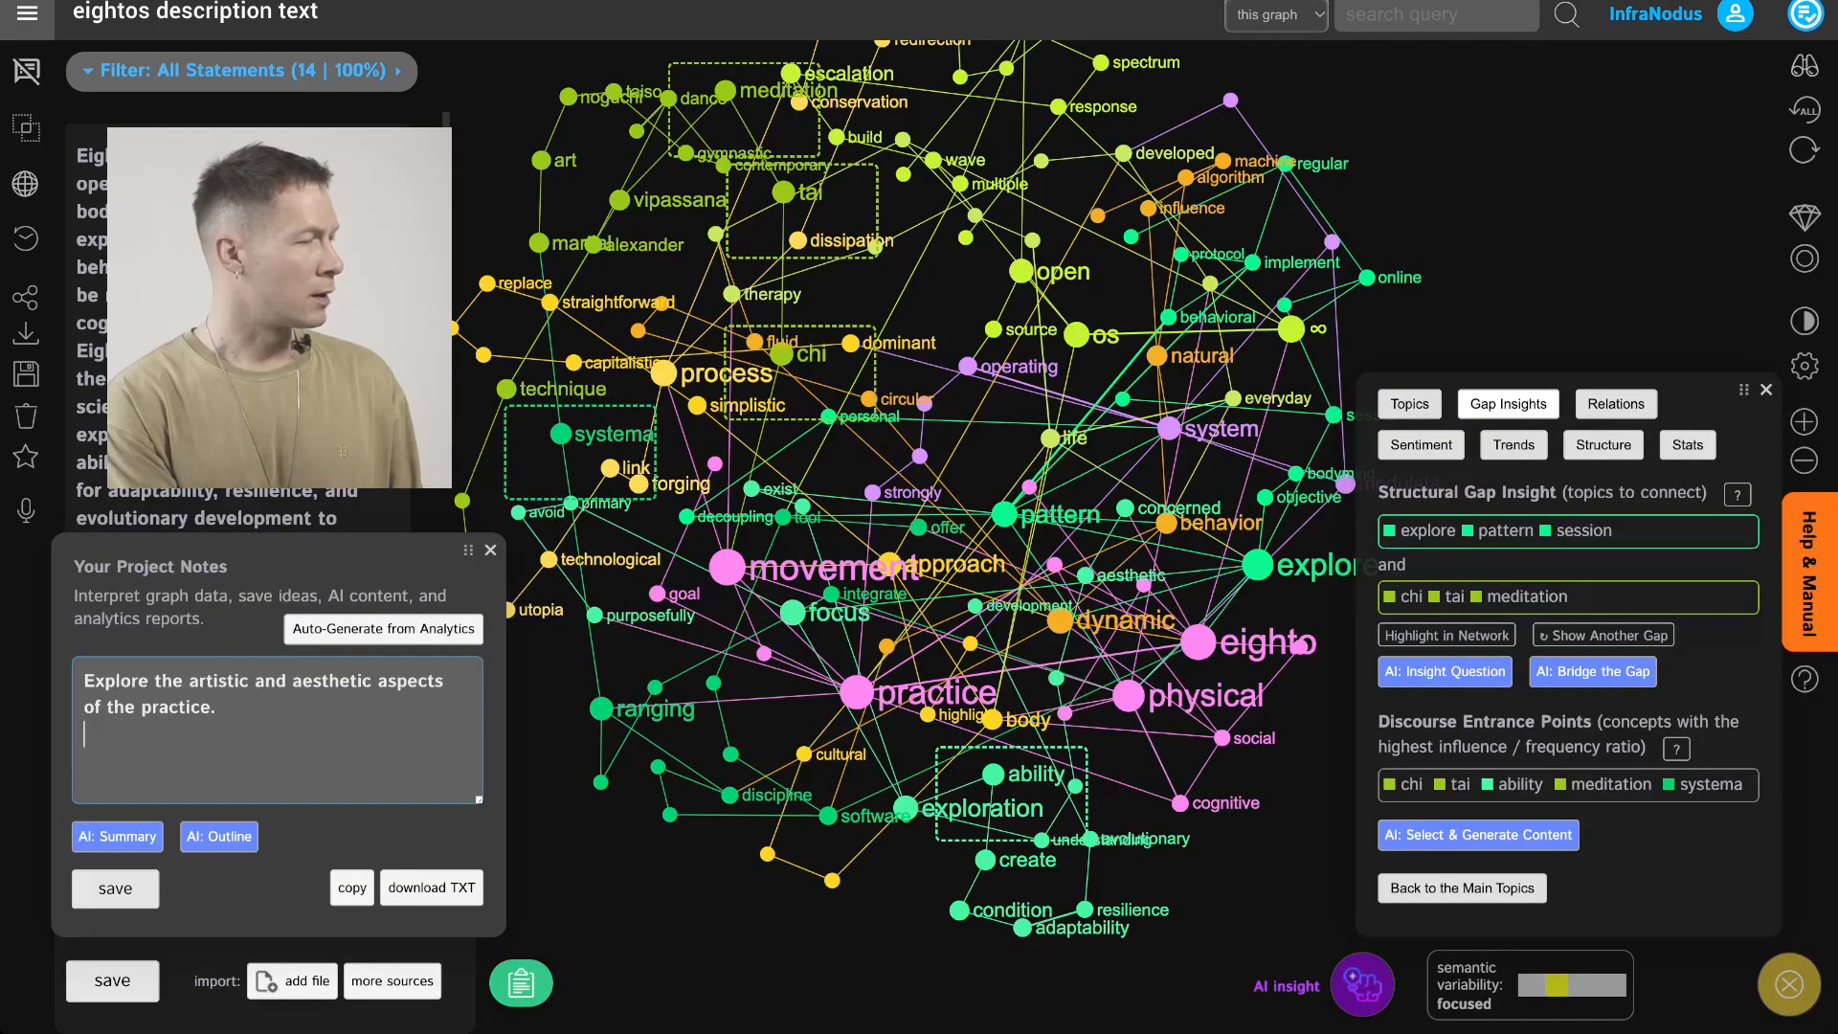
key(Return)
key(Return)
text(Ela)
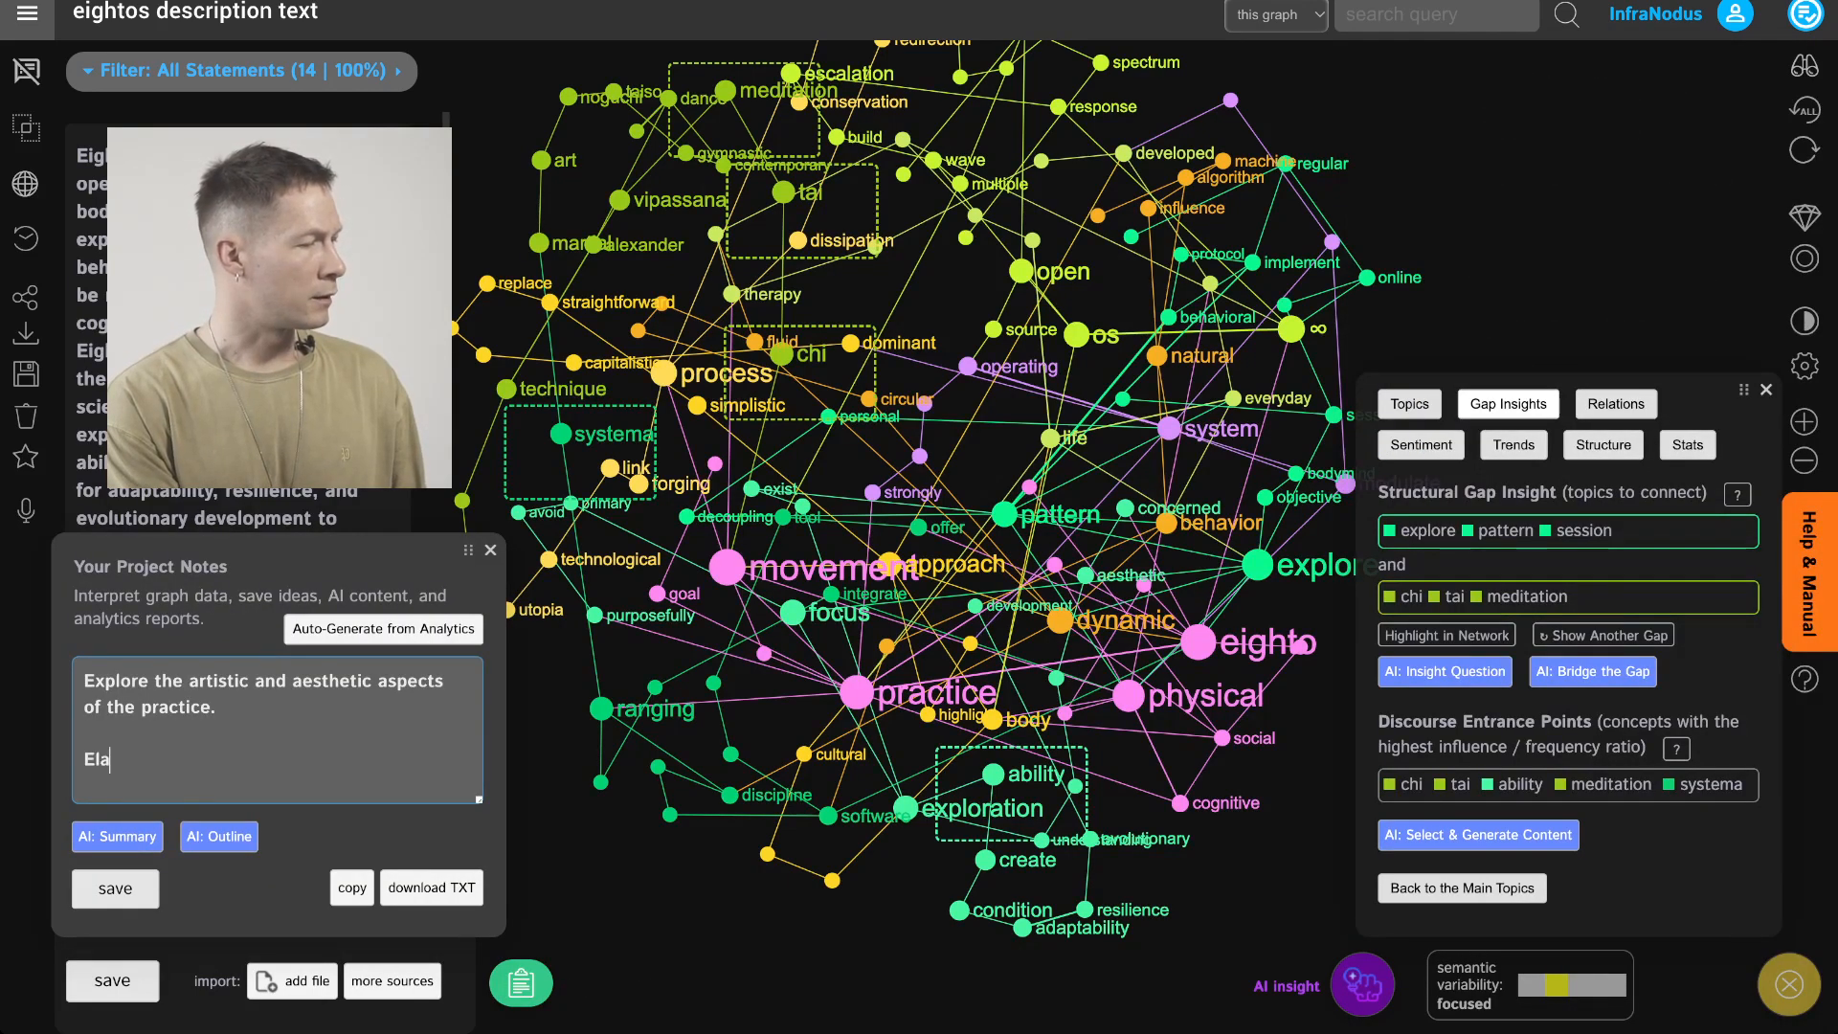
text(borate on the differe)
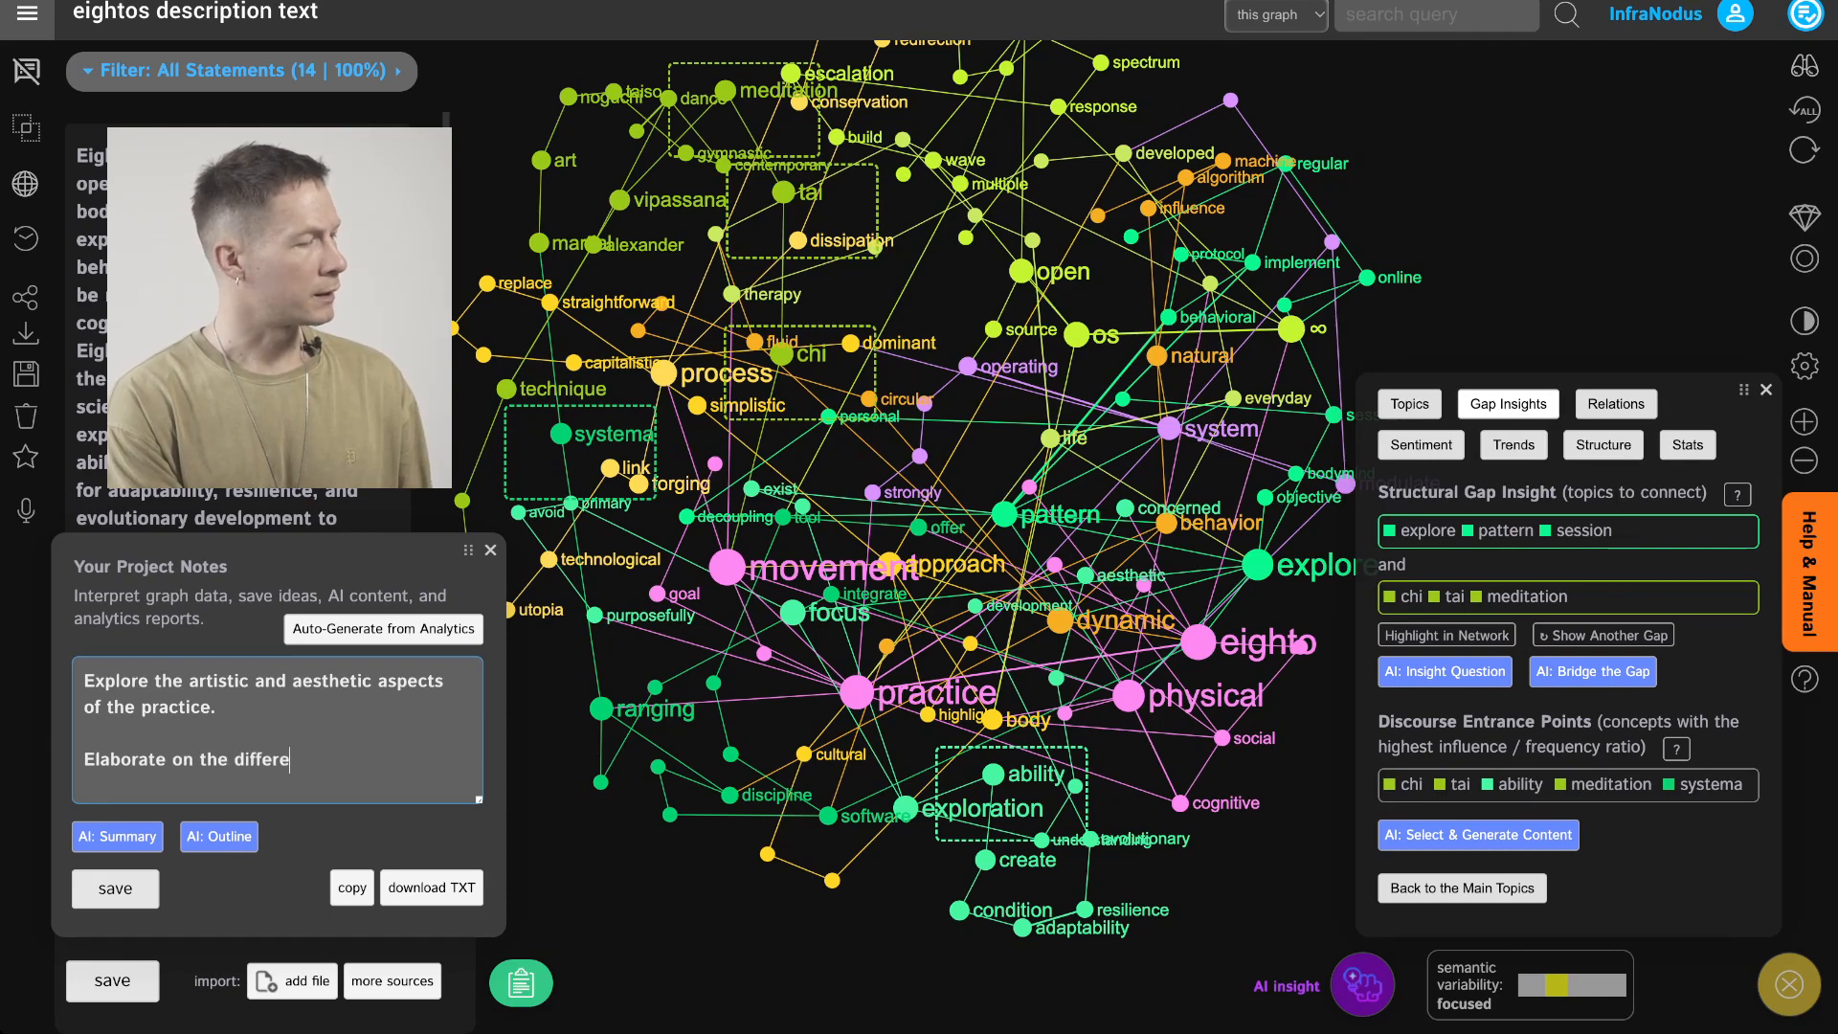
text(nt body practices th)
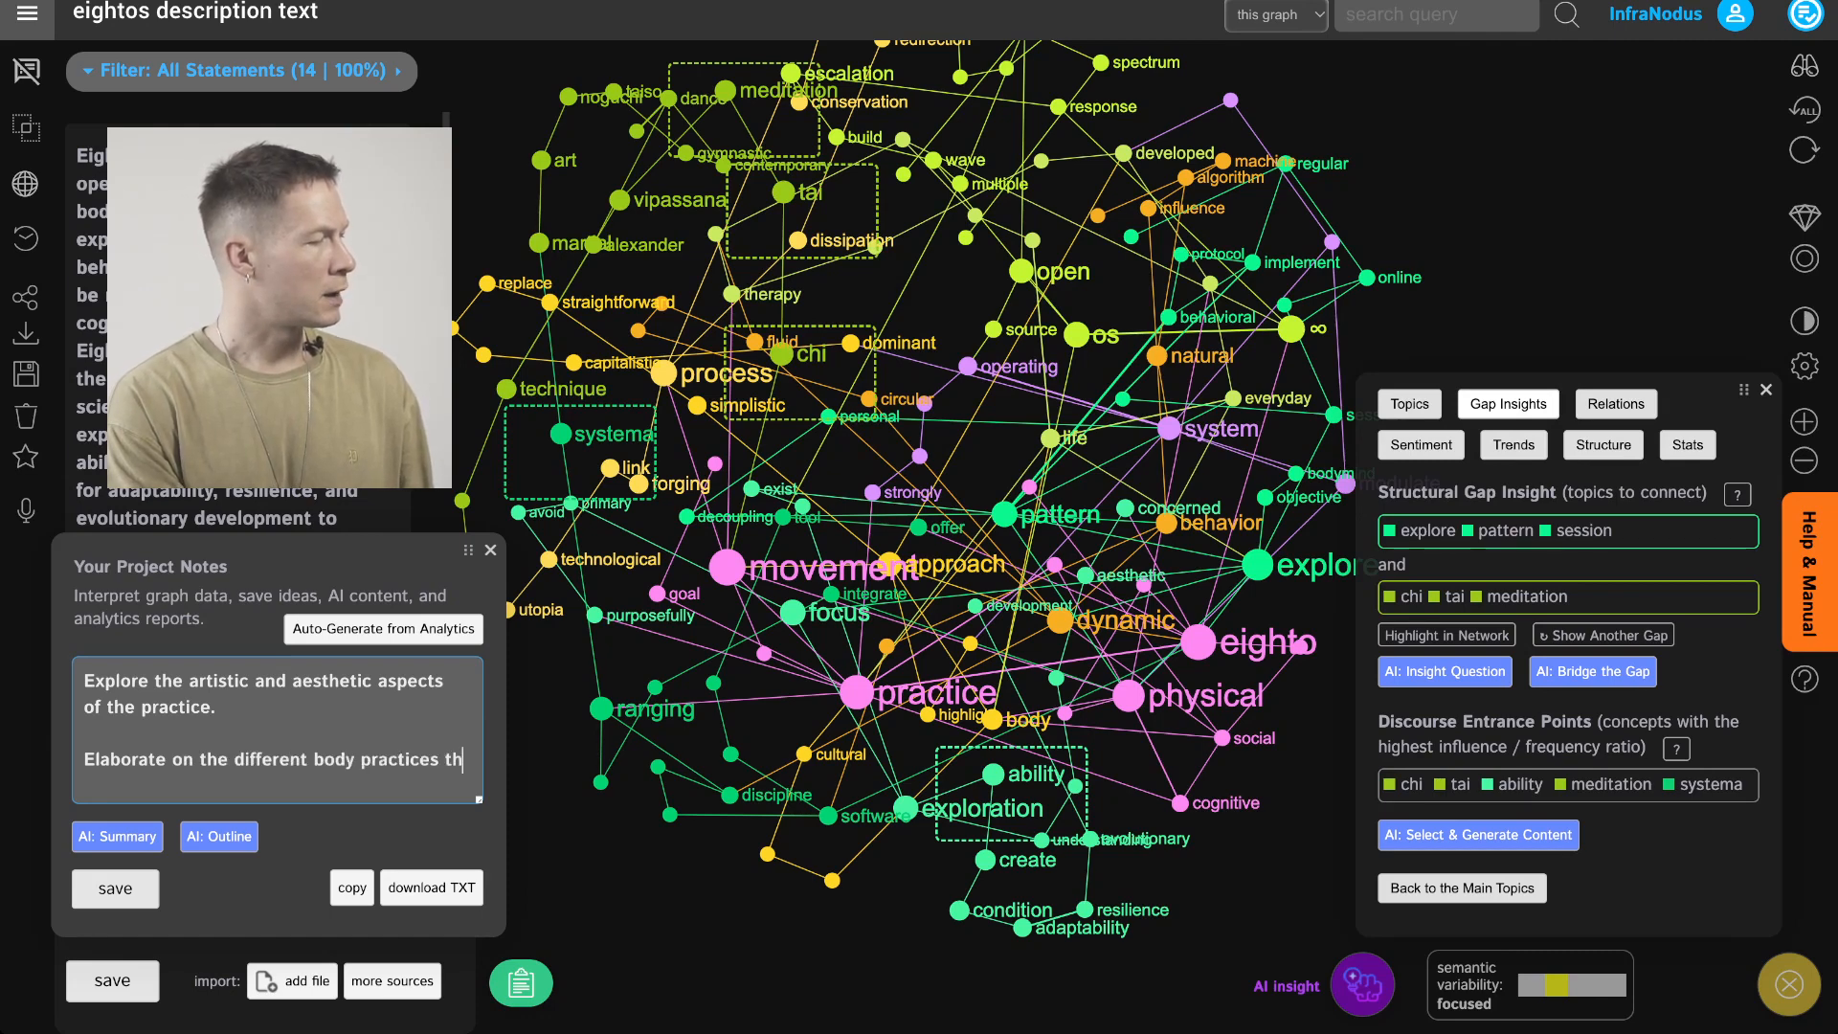
text(at served as an in)
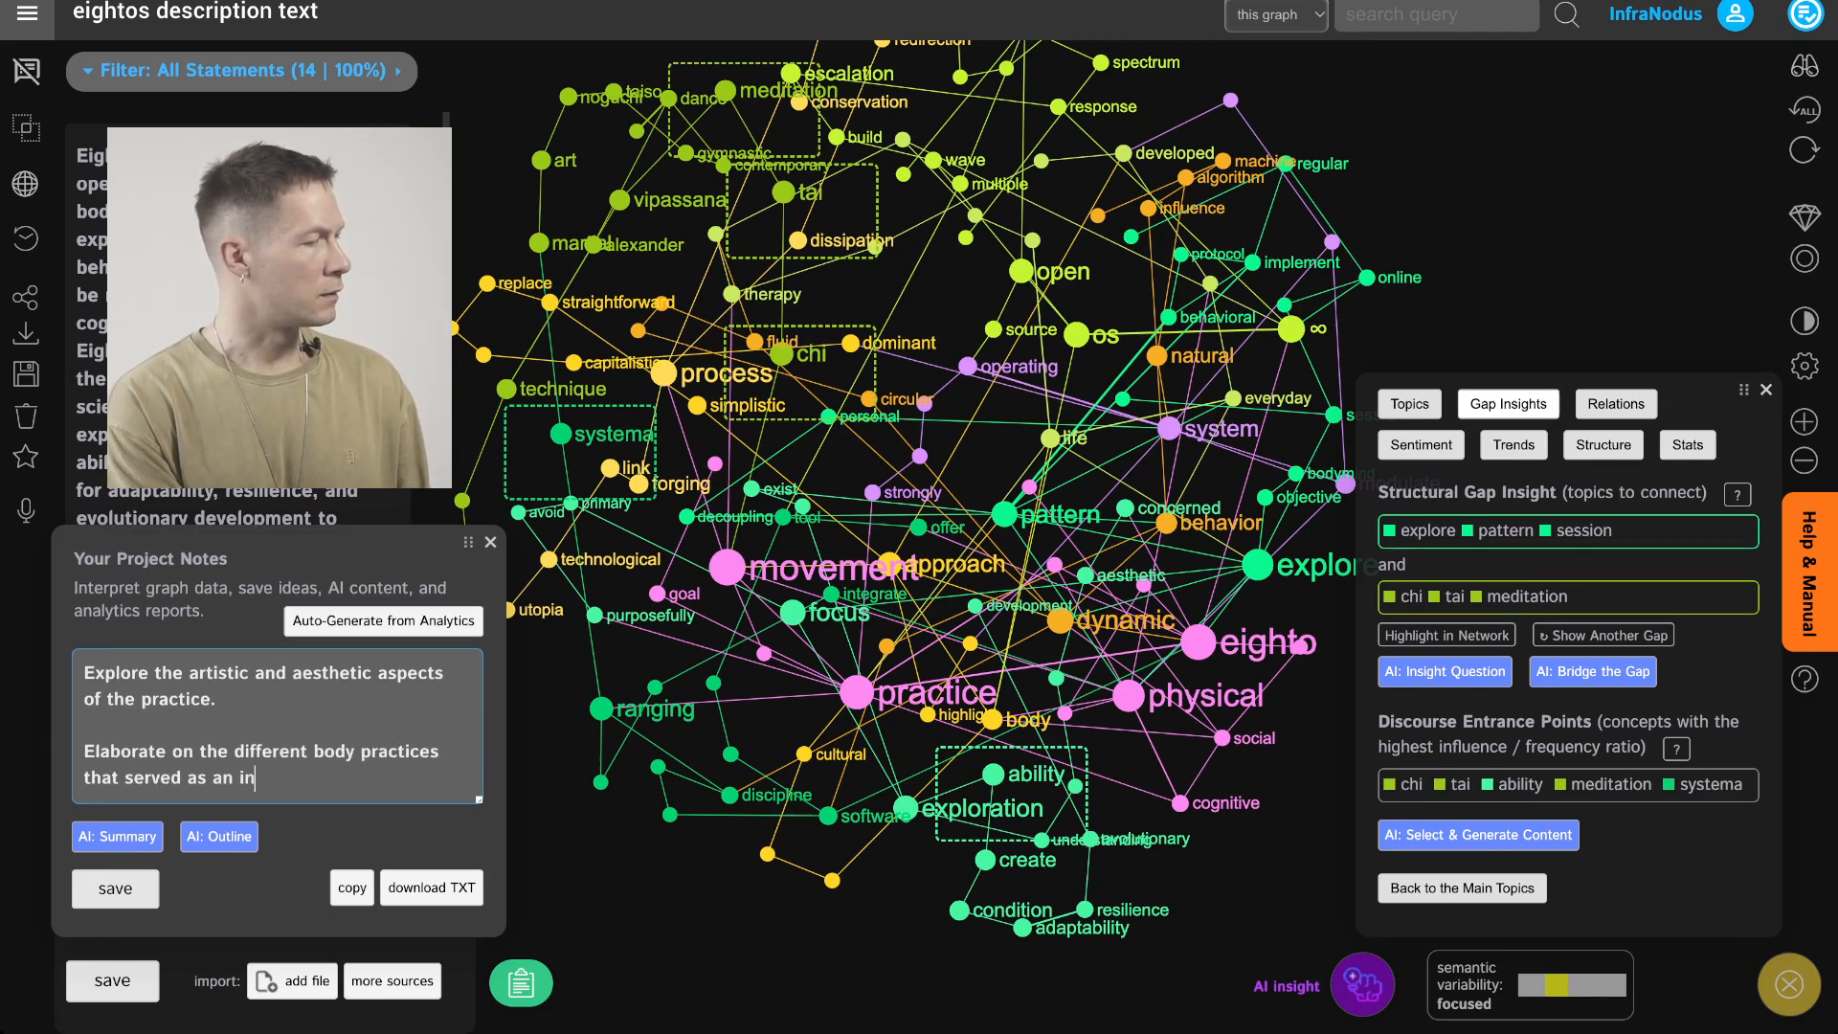
text(spiration to eightos)
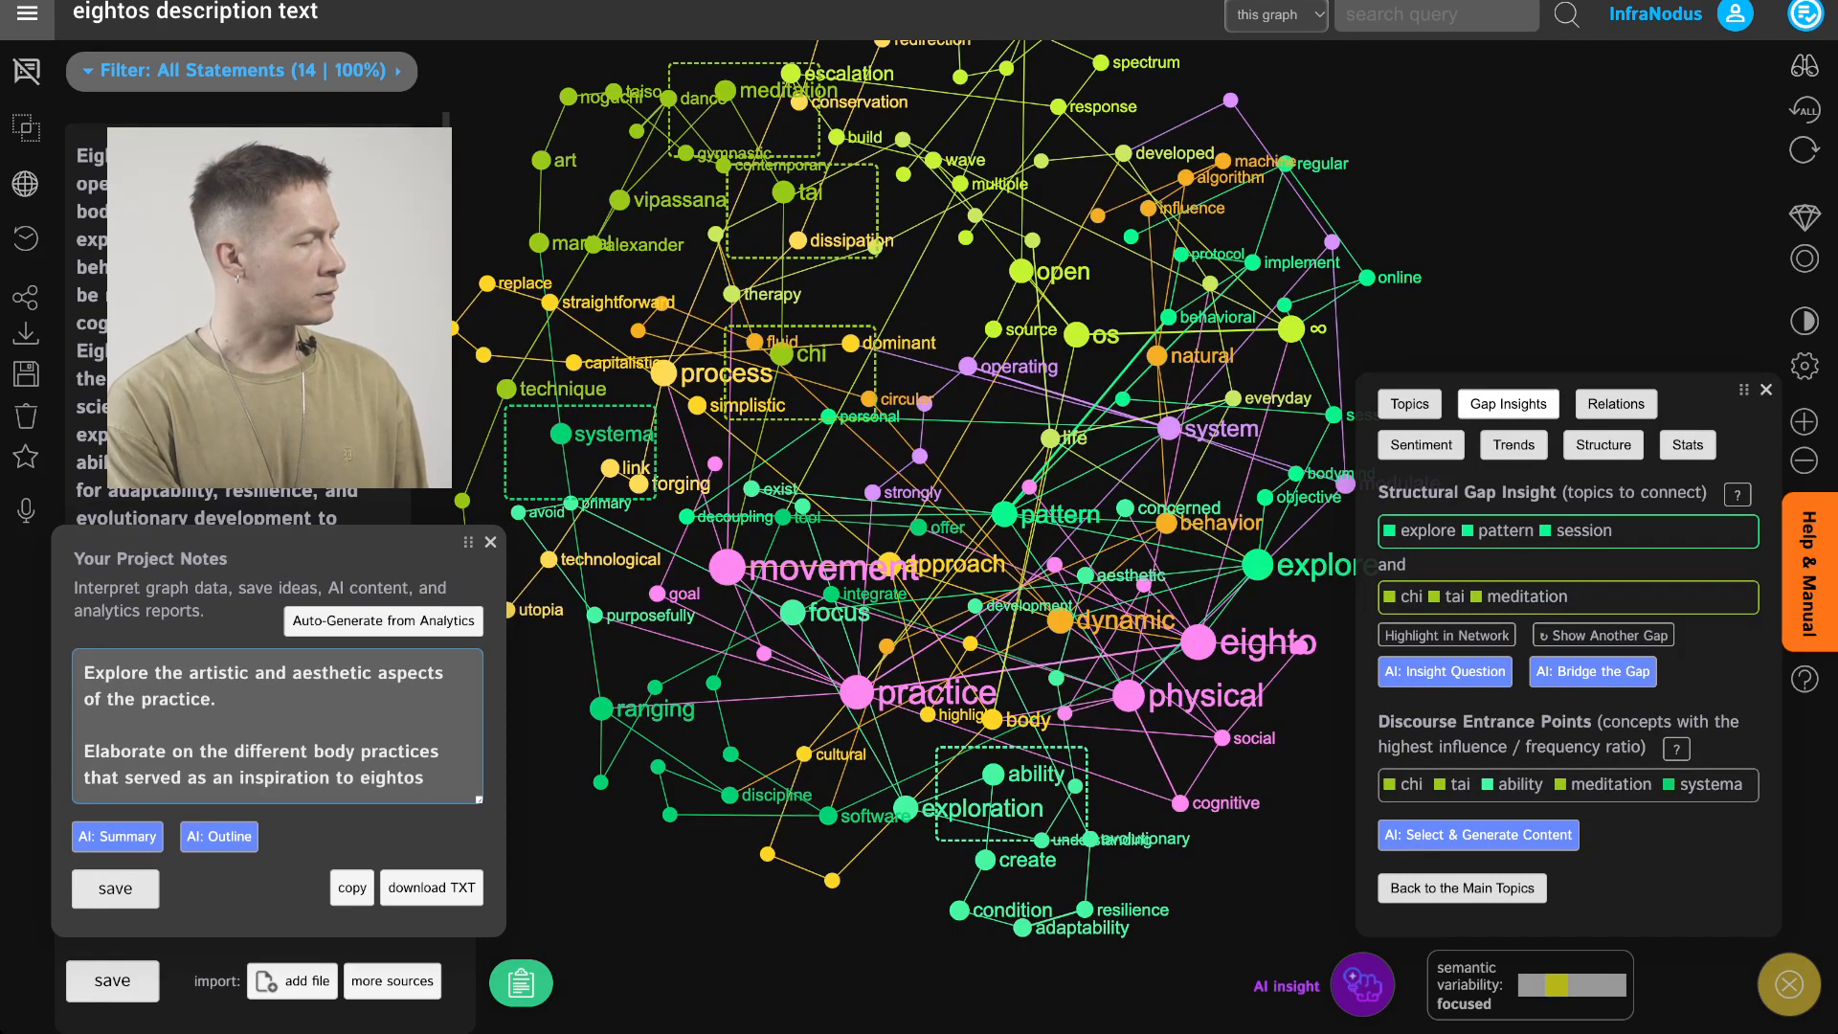
text( and also ta)
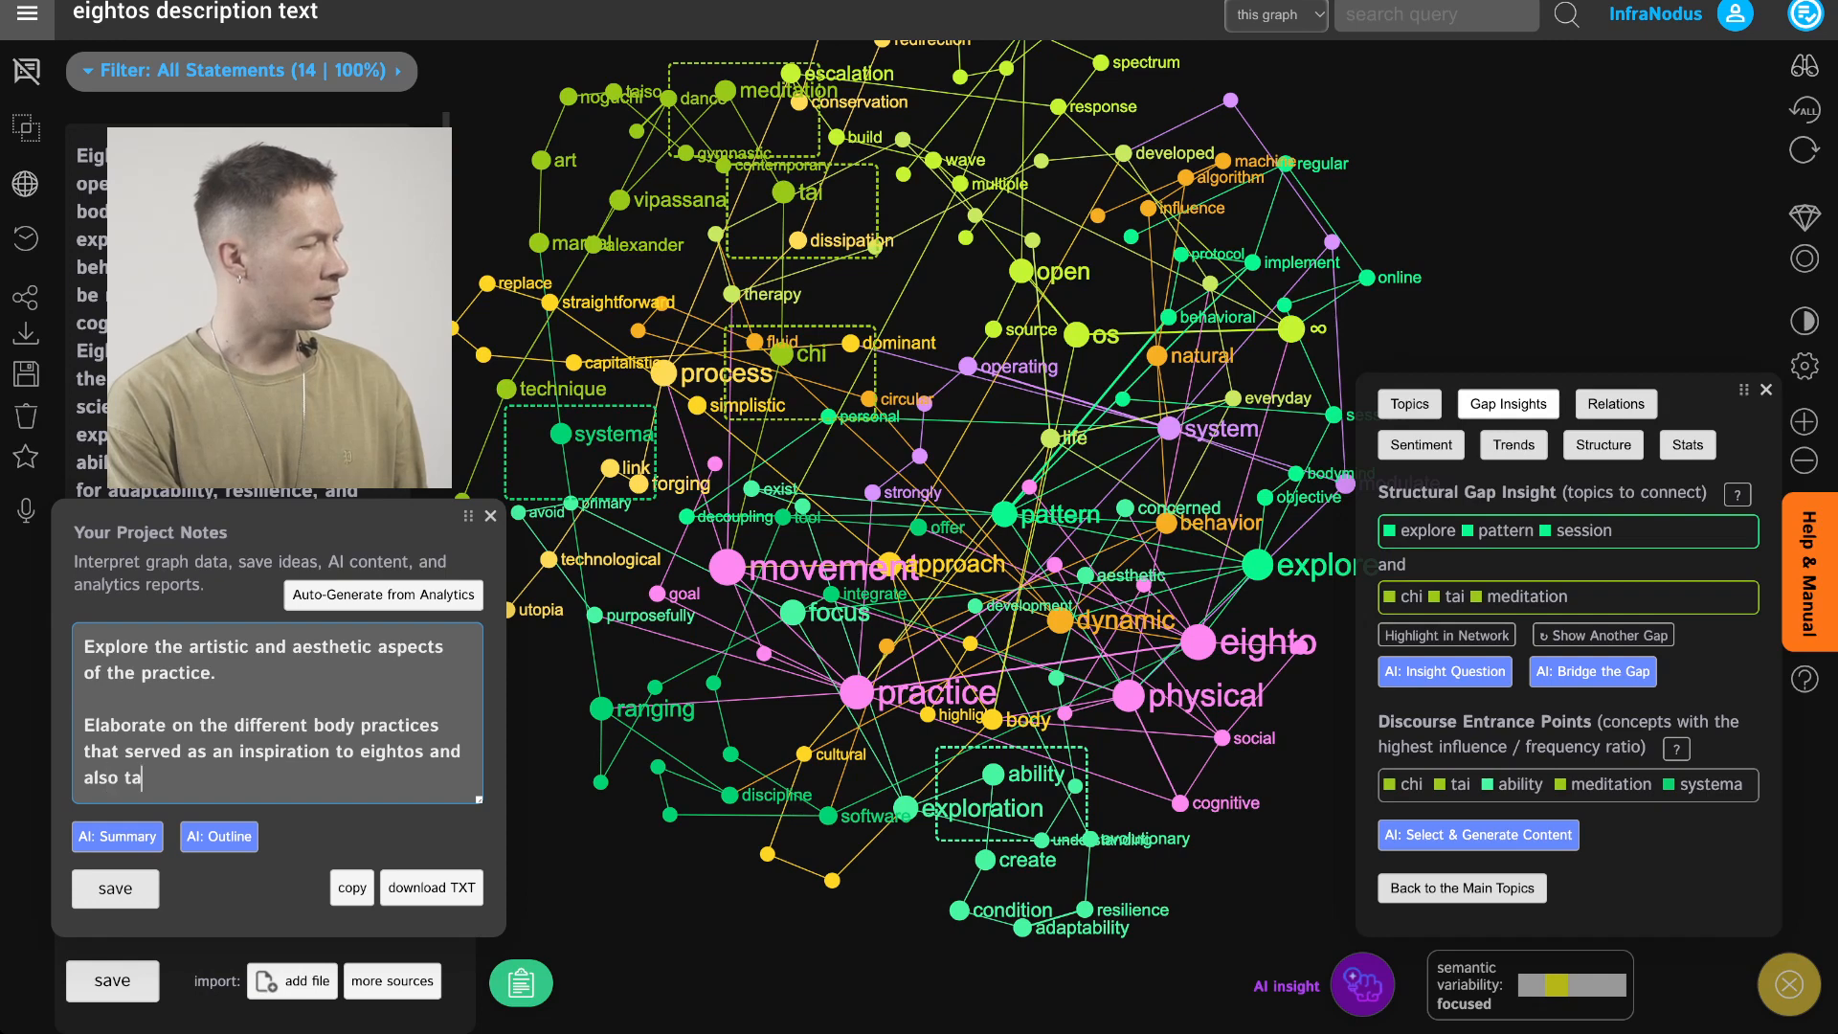
text(lk about their conenctio)
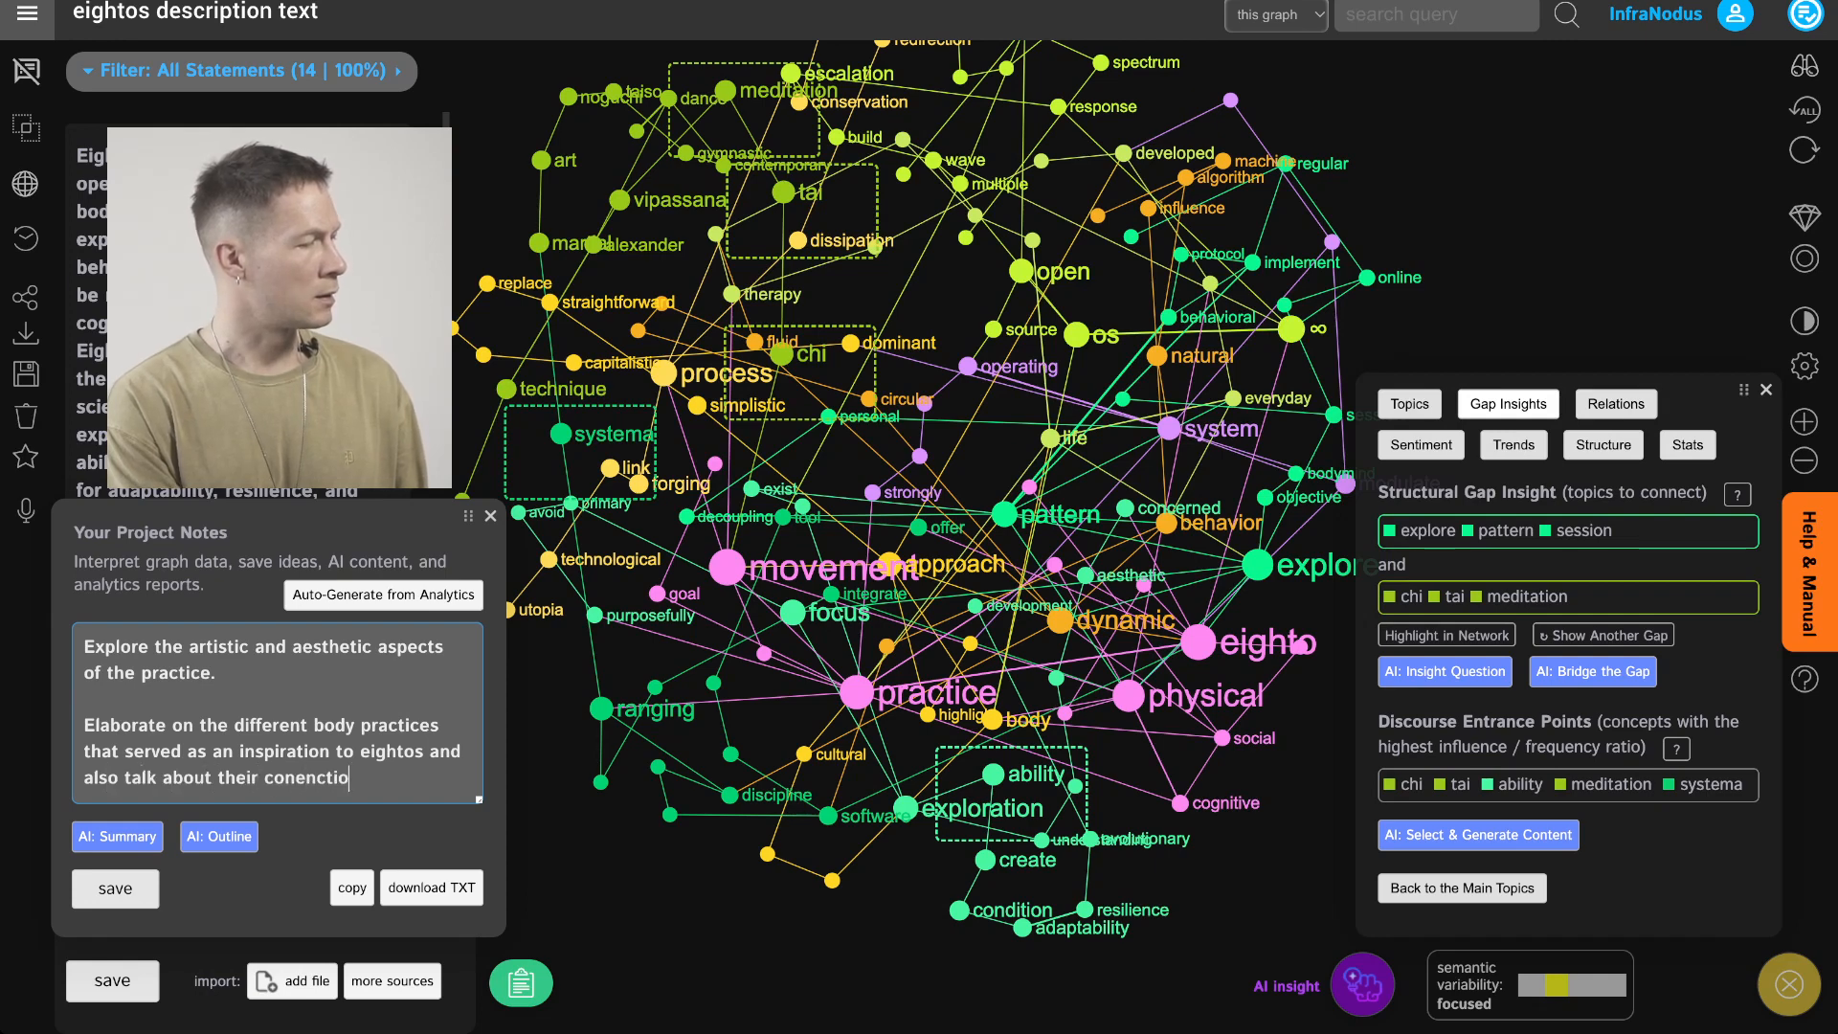
key(ctrl+shift+Left)
text(connection t)
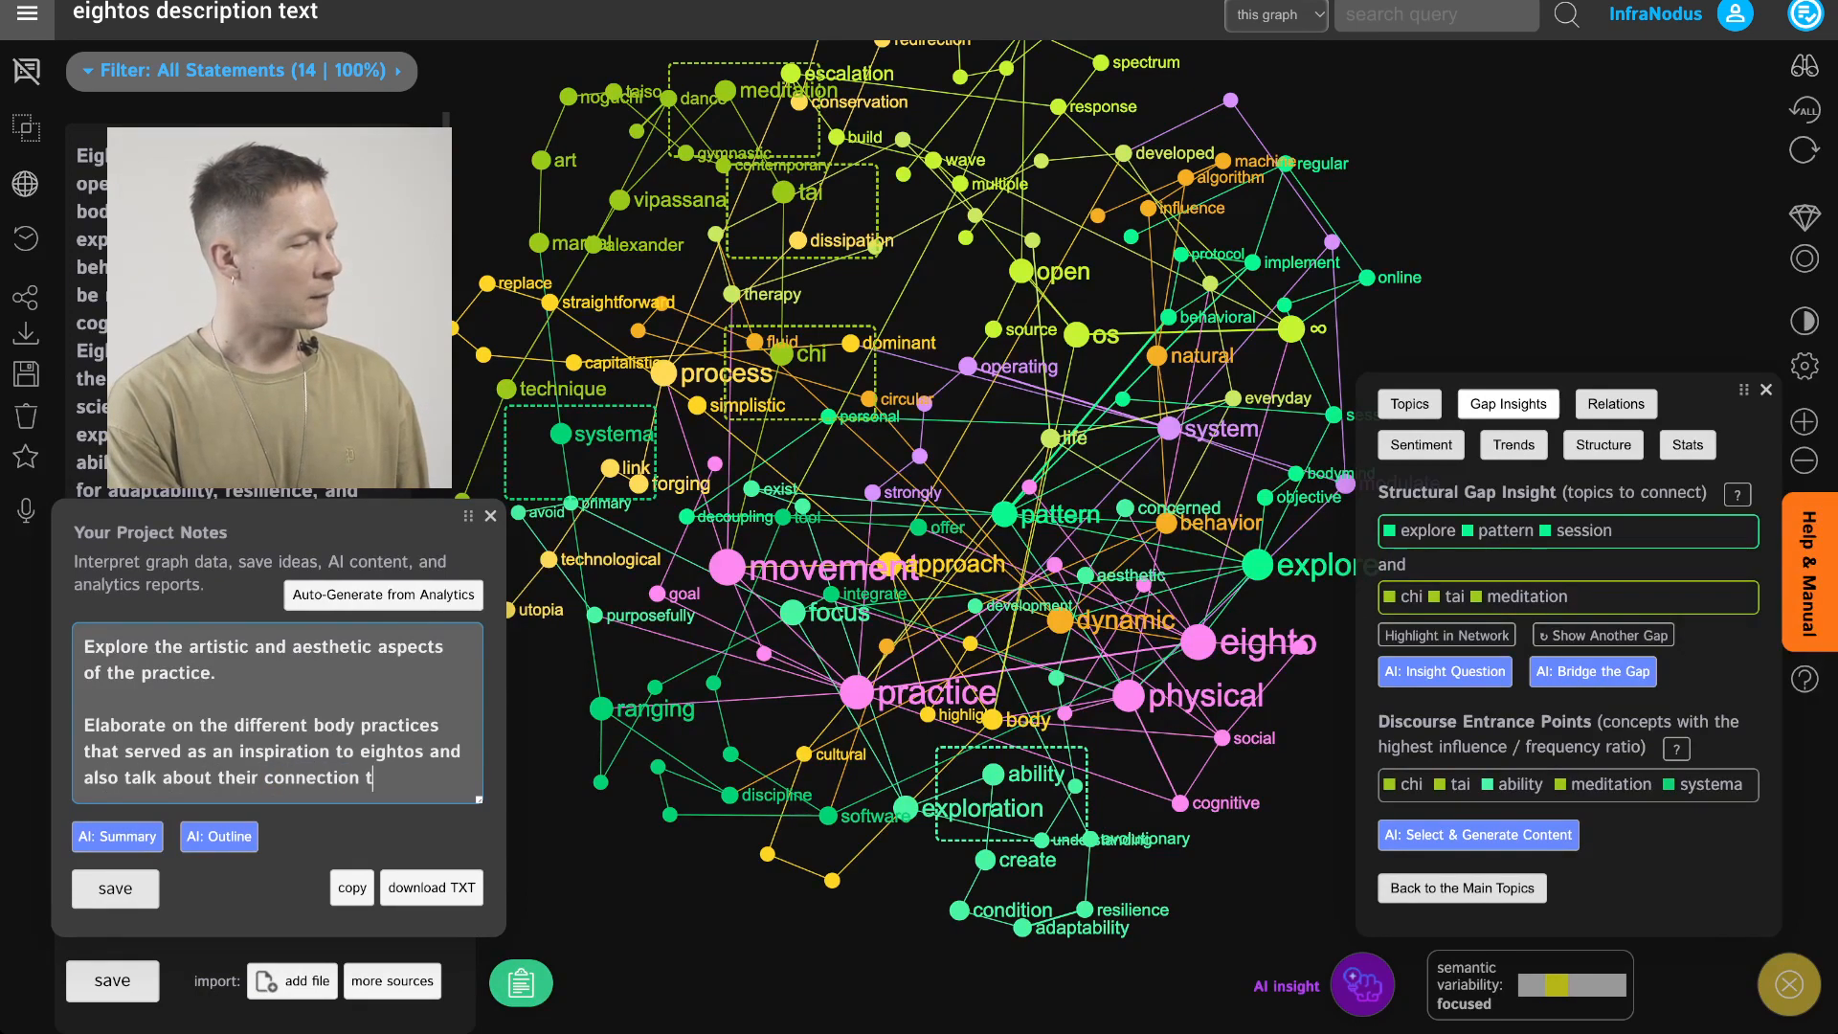
text(o tevolutin)
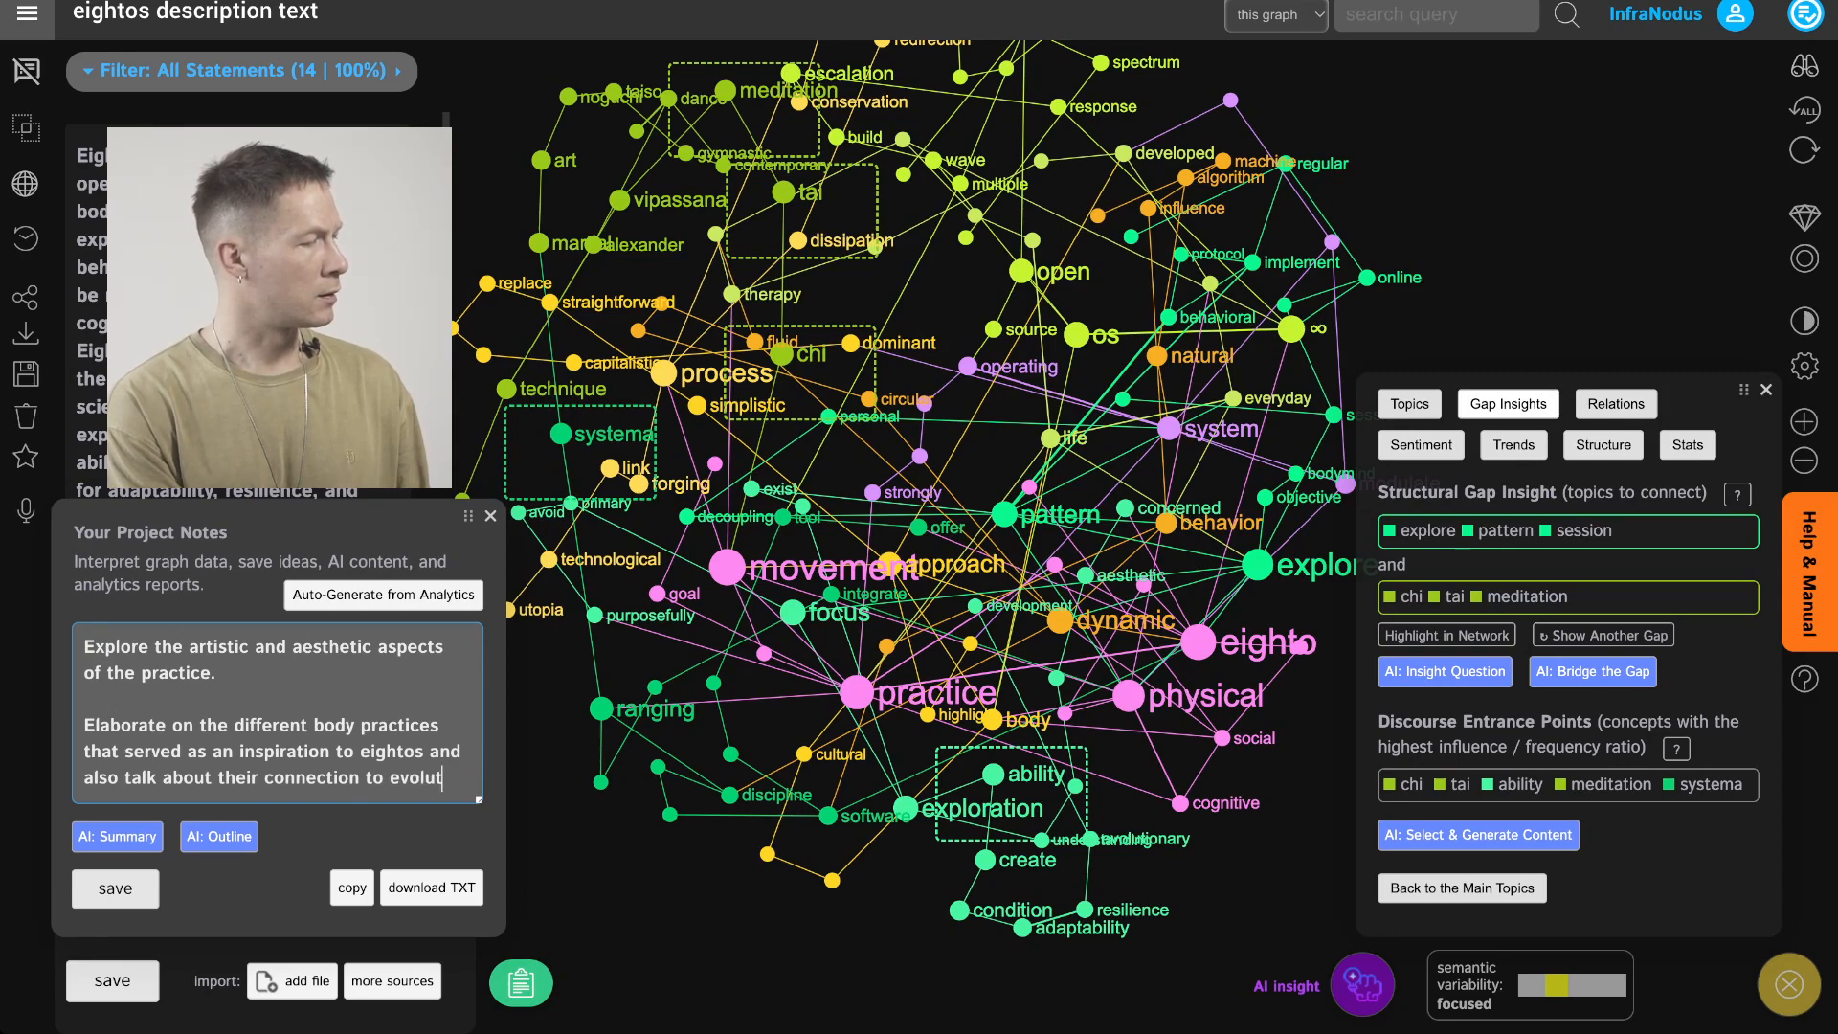
key(BackSpace)
text(onary developem)
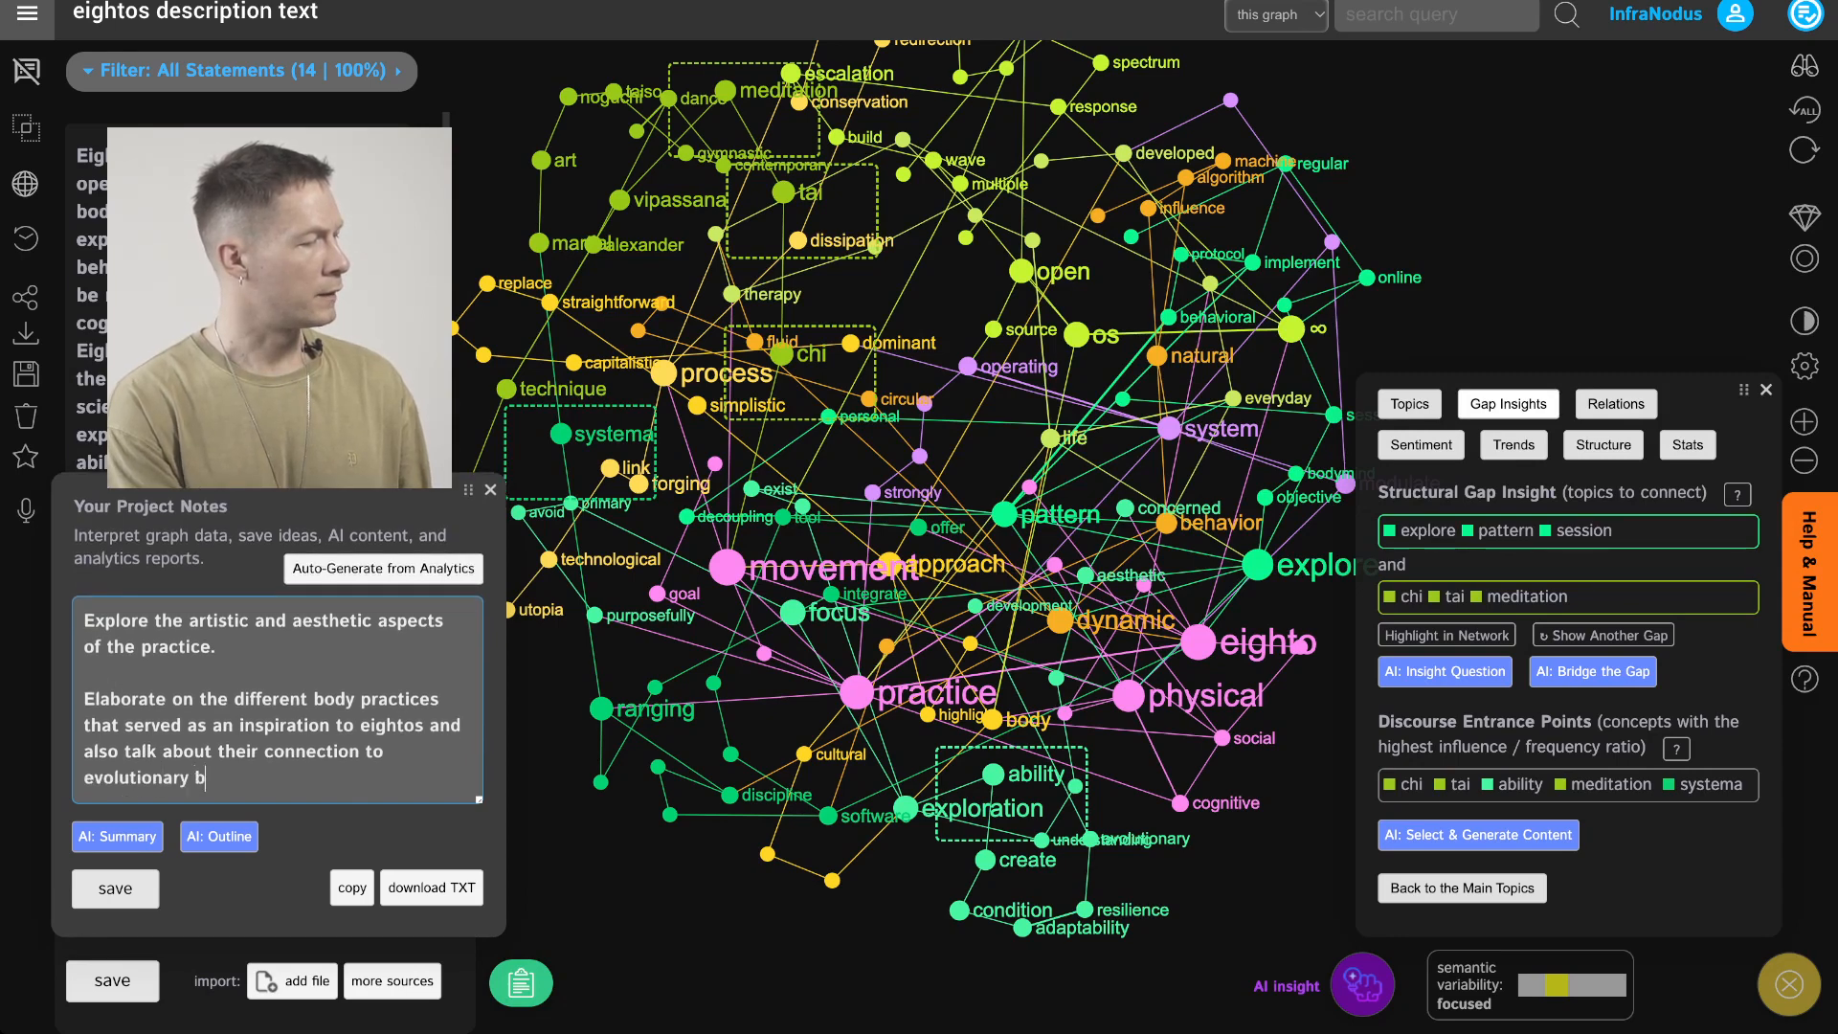
key(BackSpace)
key(BackSpace)
key(BackSpace)
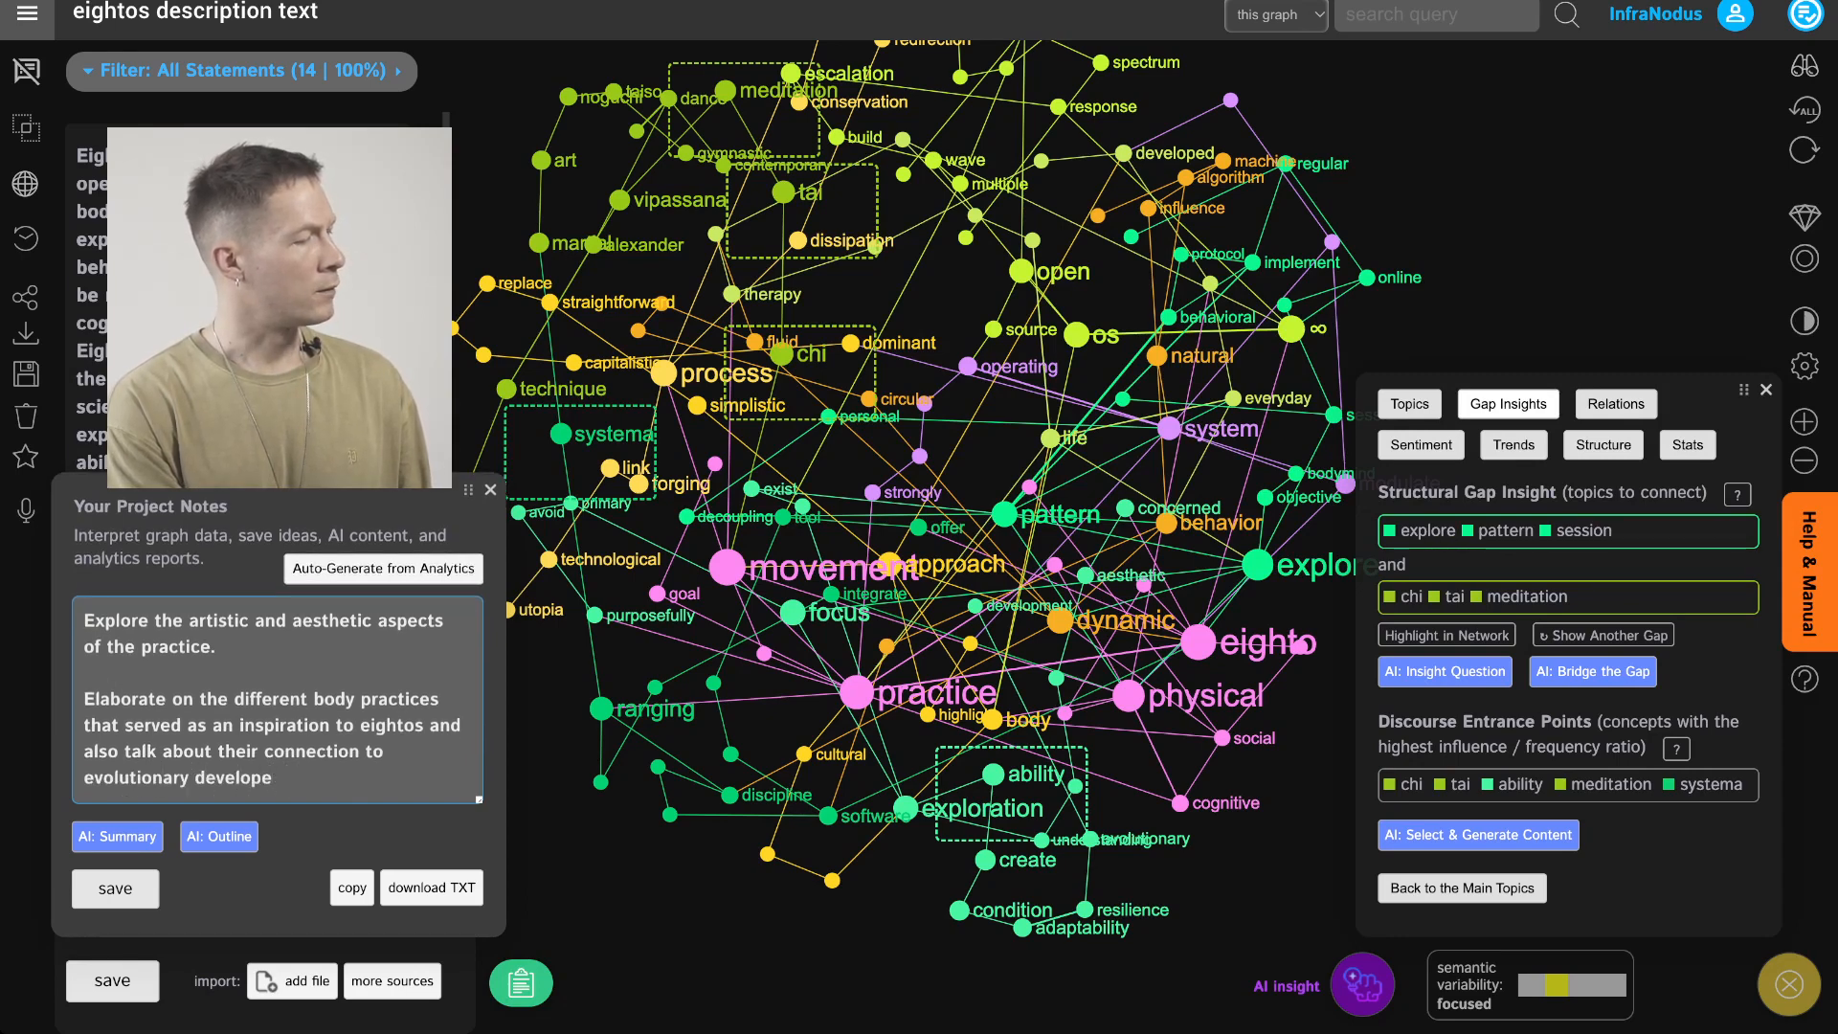
text(pment through )
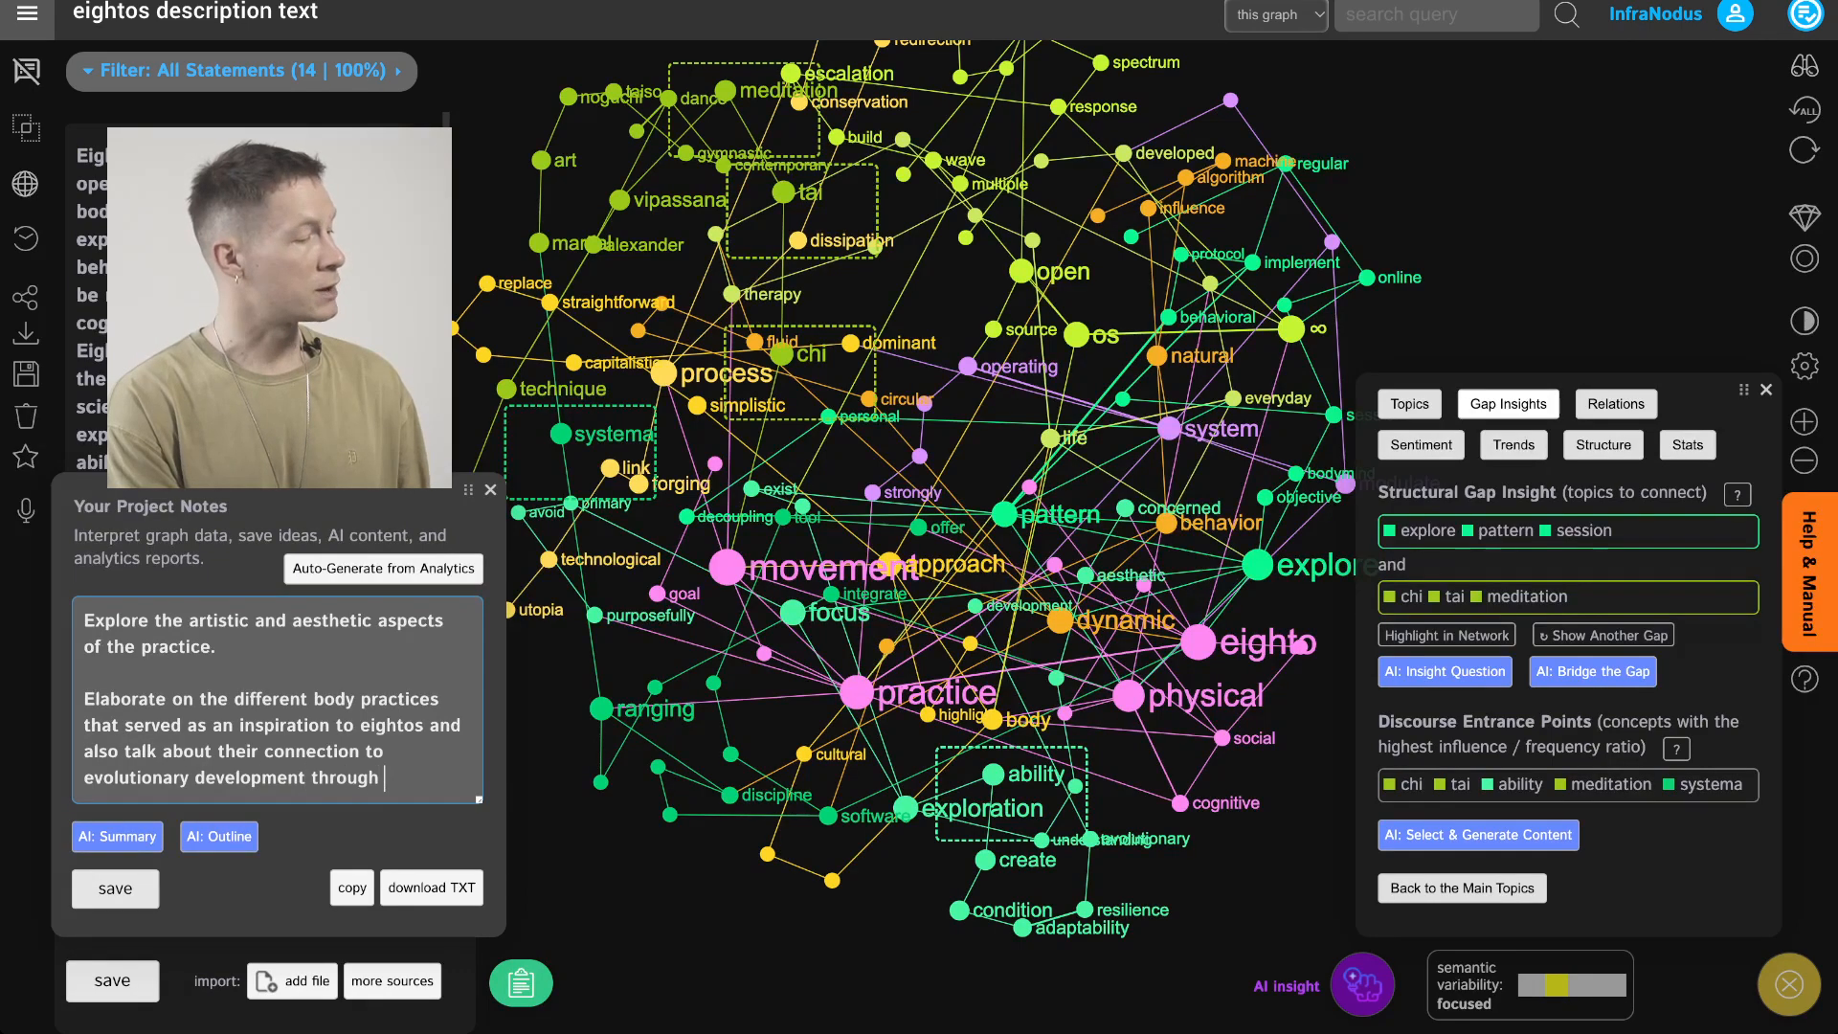
text(behavioral change.)
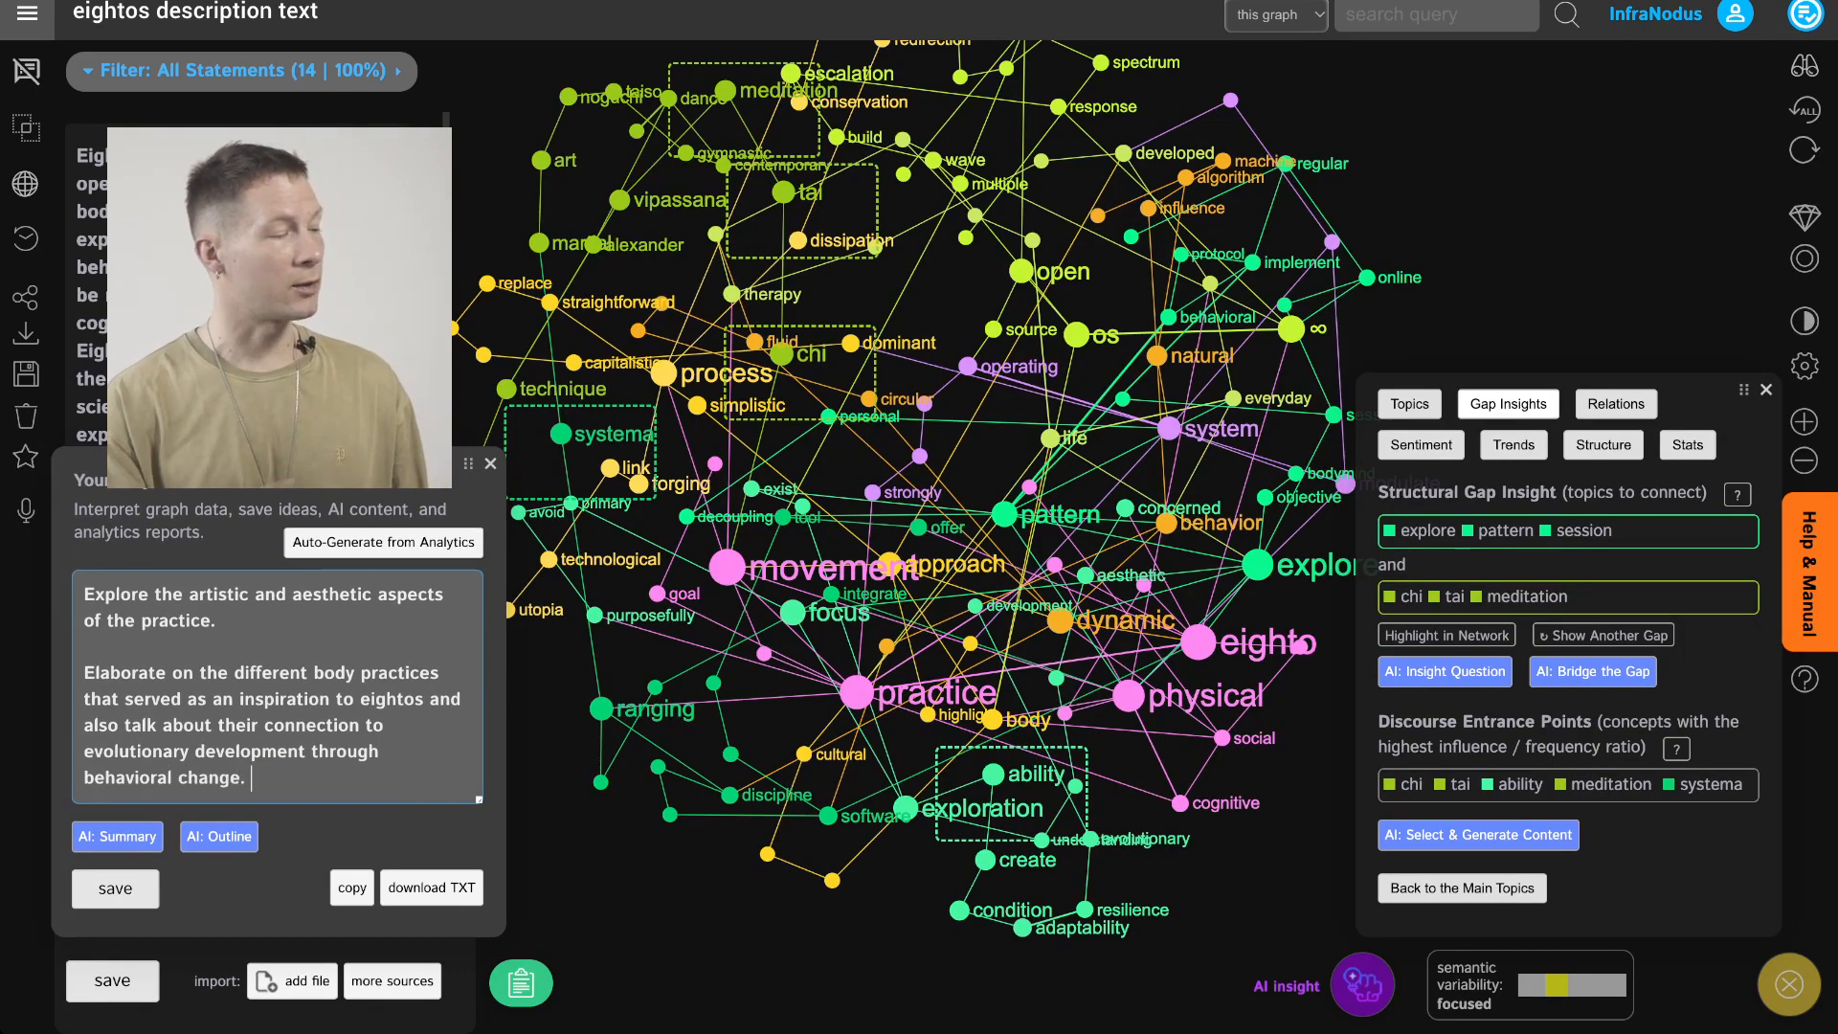
click(115, 888)
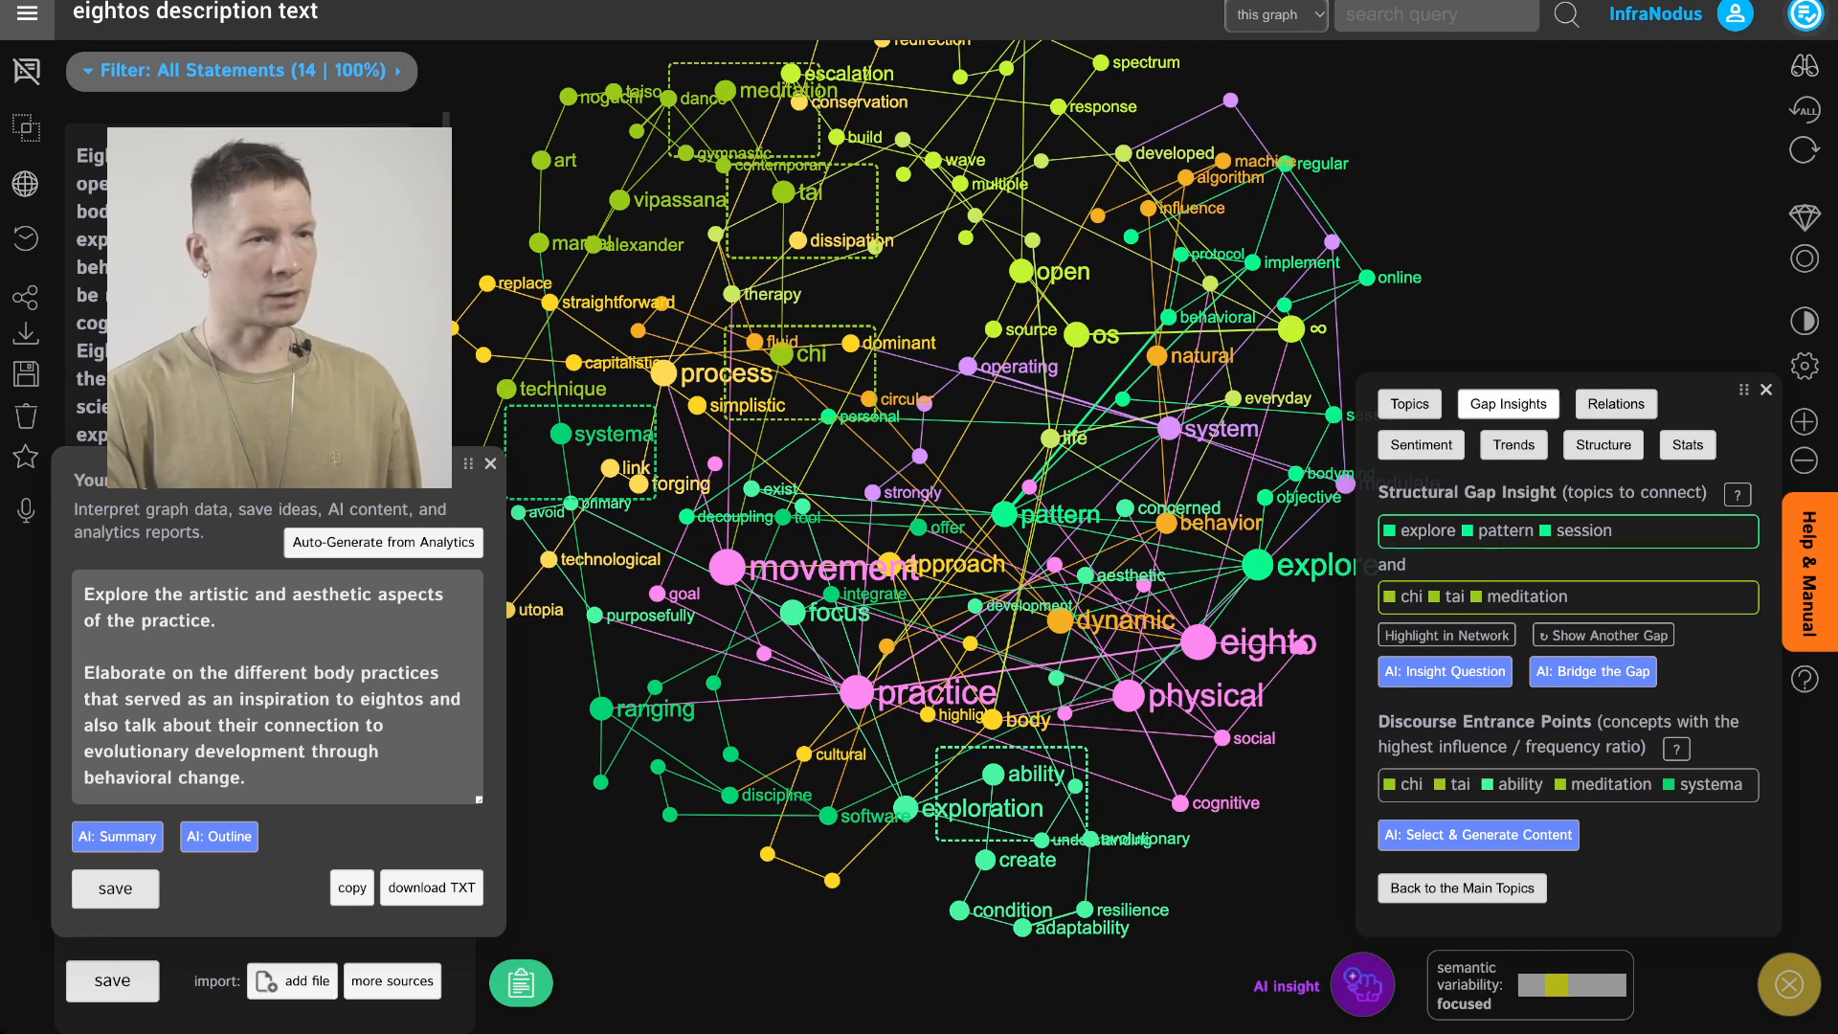
Clear the discourse entrance highlight and mark the Locate Discourse Entrance Points workflow step as completed
click(1807, 15)
scroll(1580, 536, down, 4)
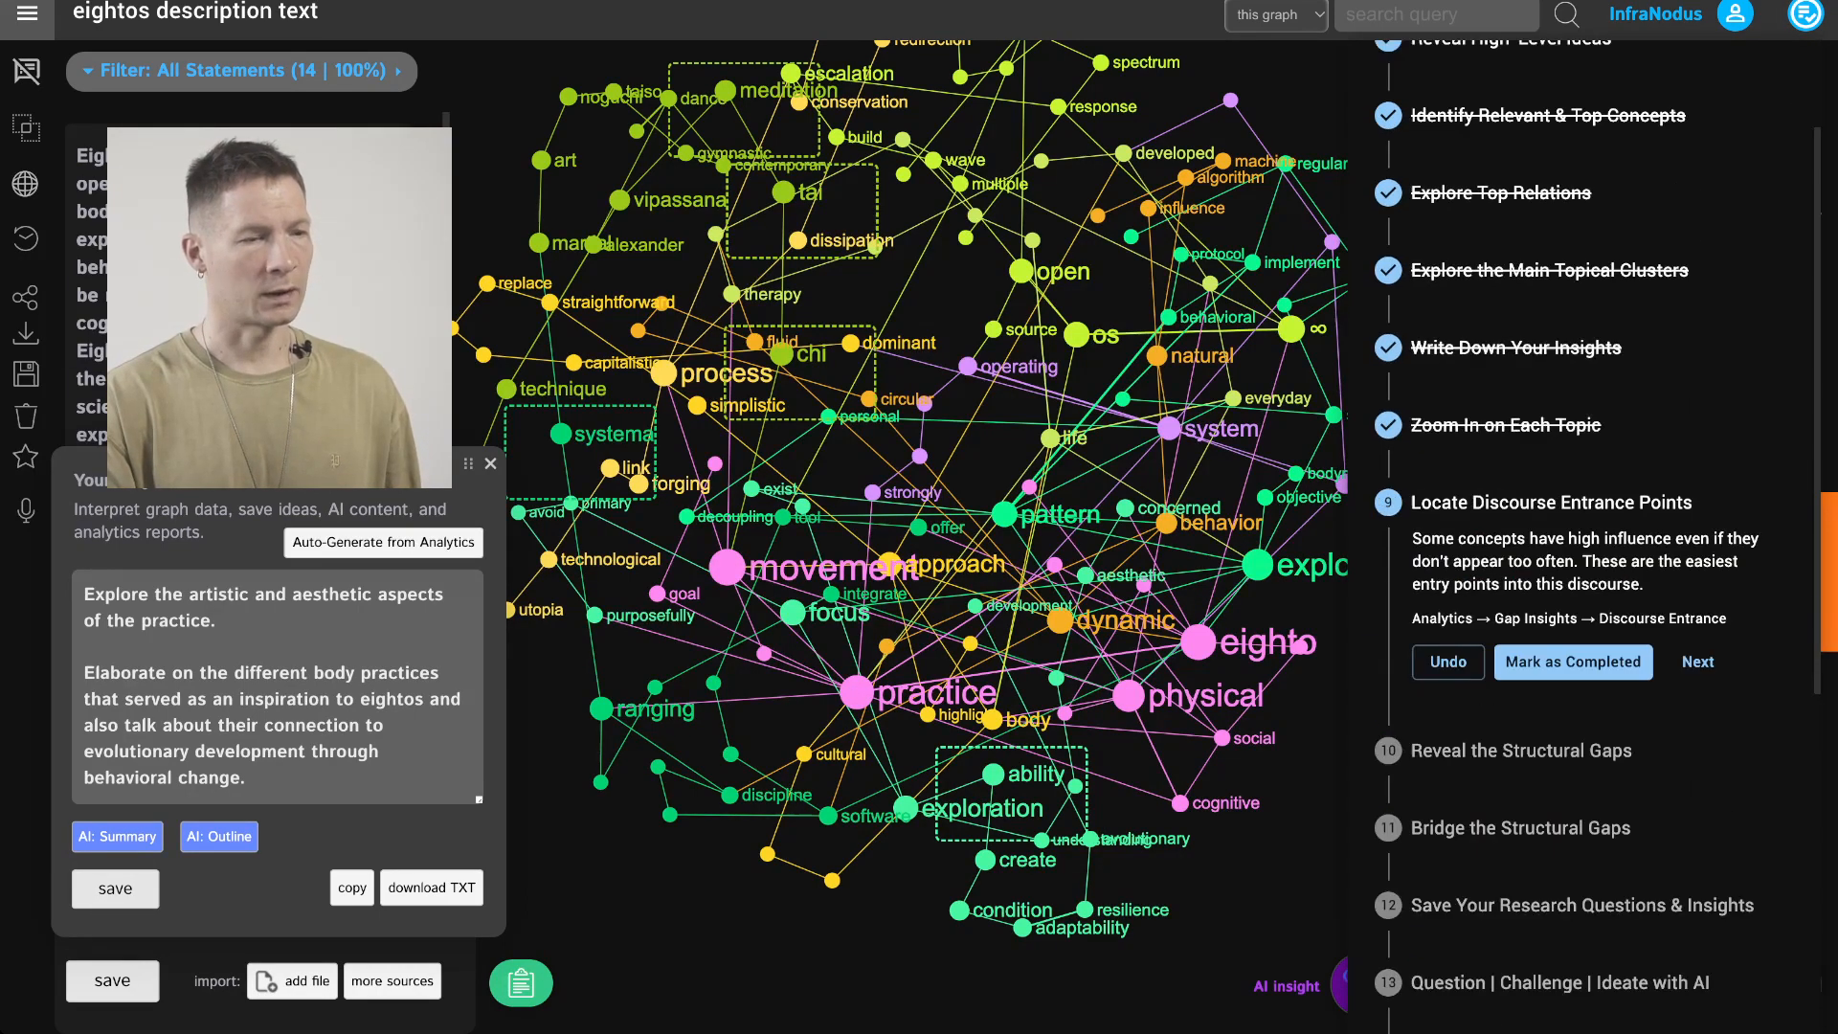
click(1573, 567)
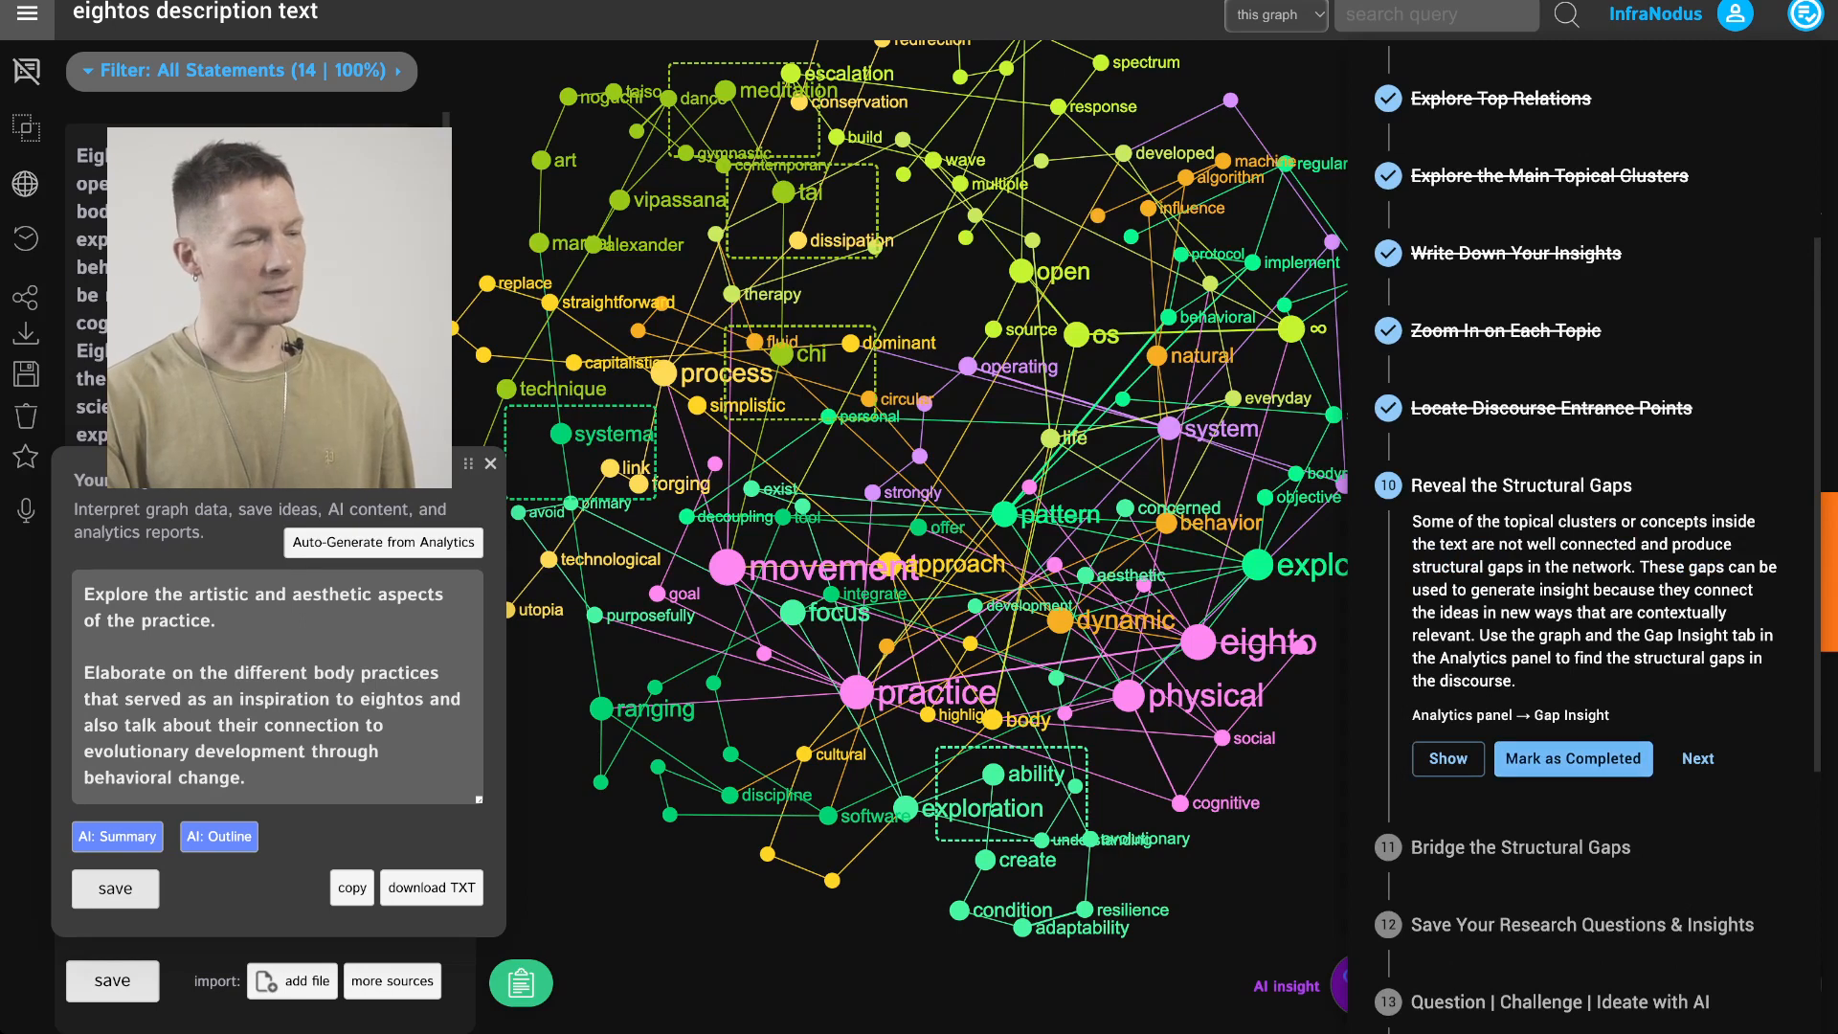
click(1549, 409)
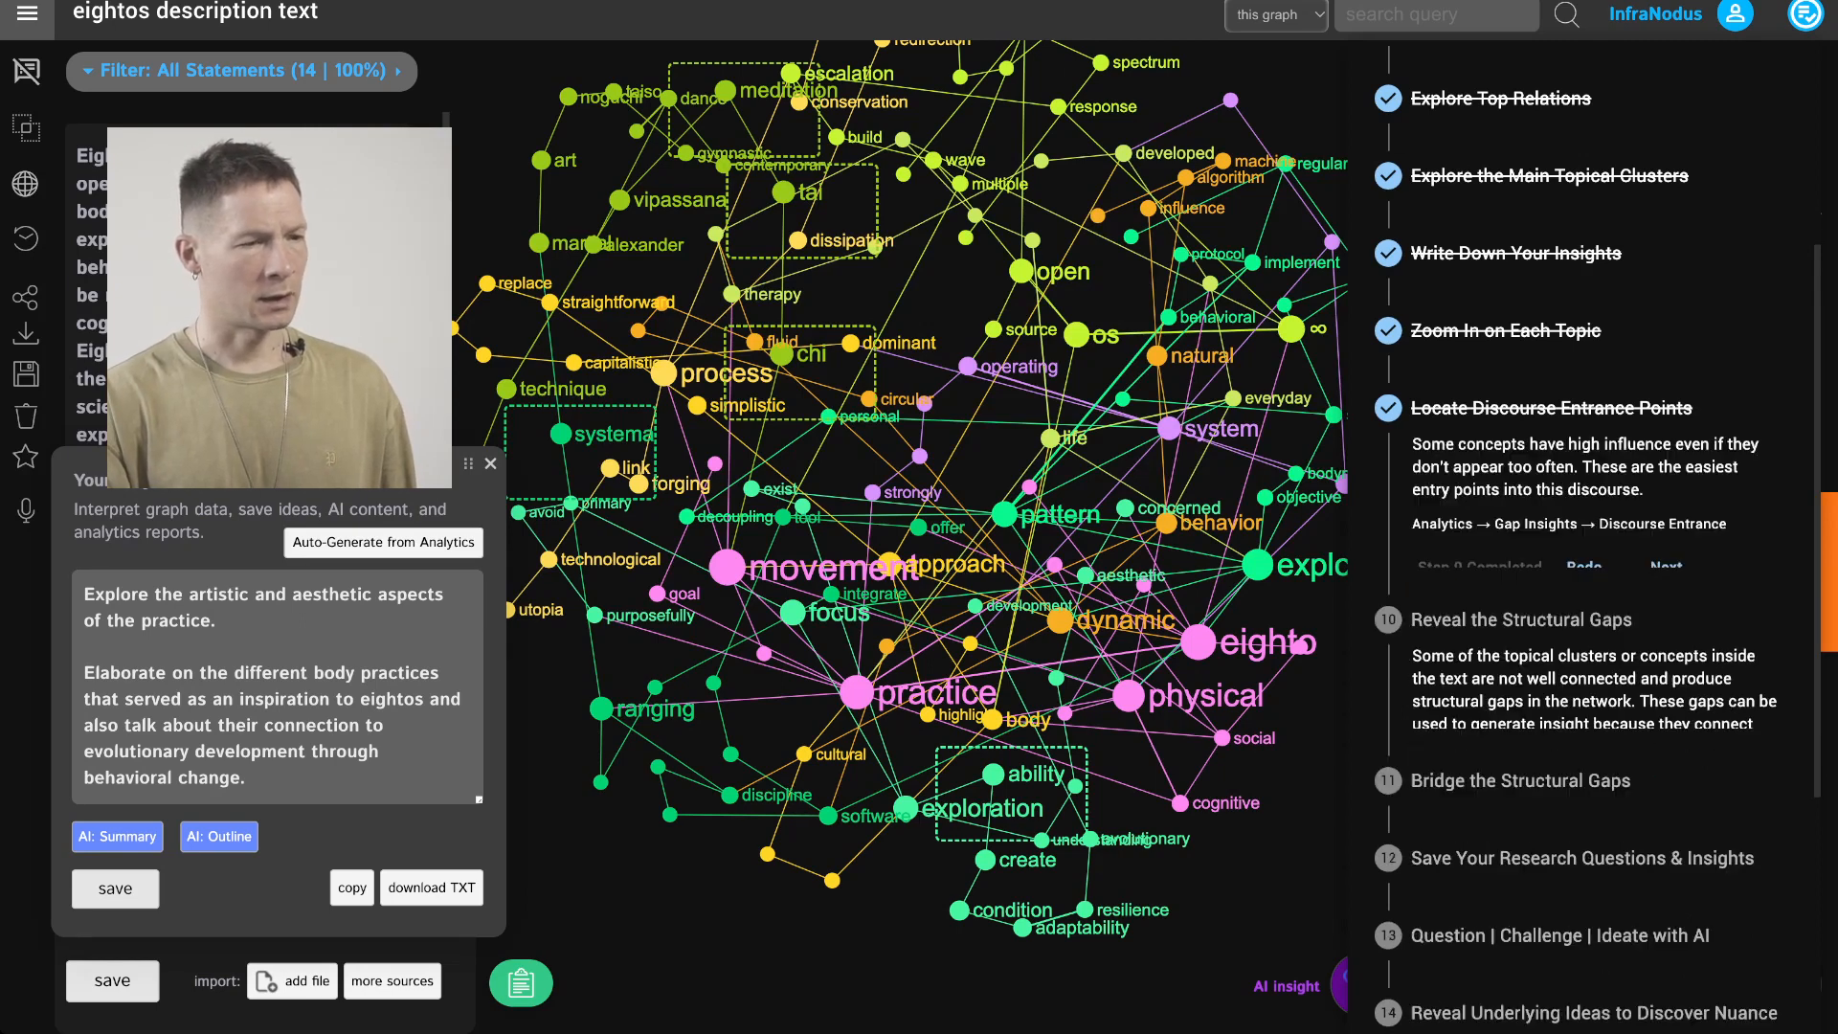
click(1584, 568)
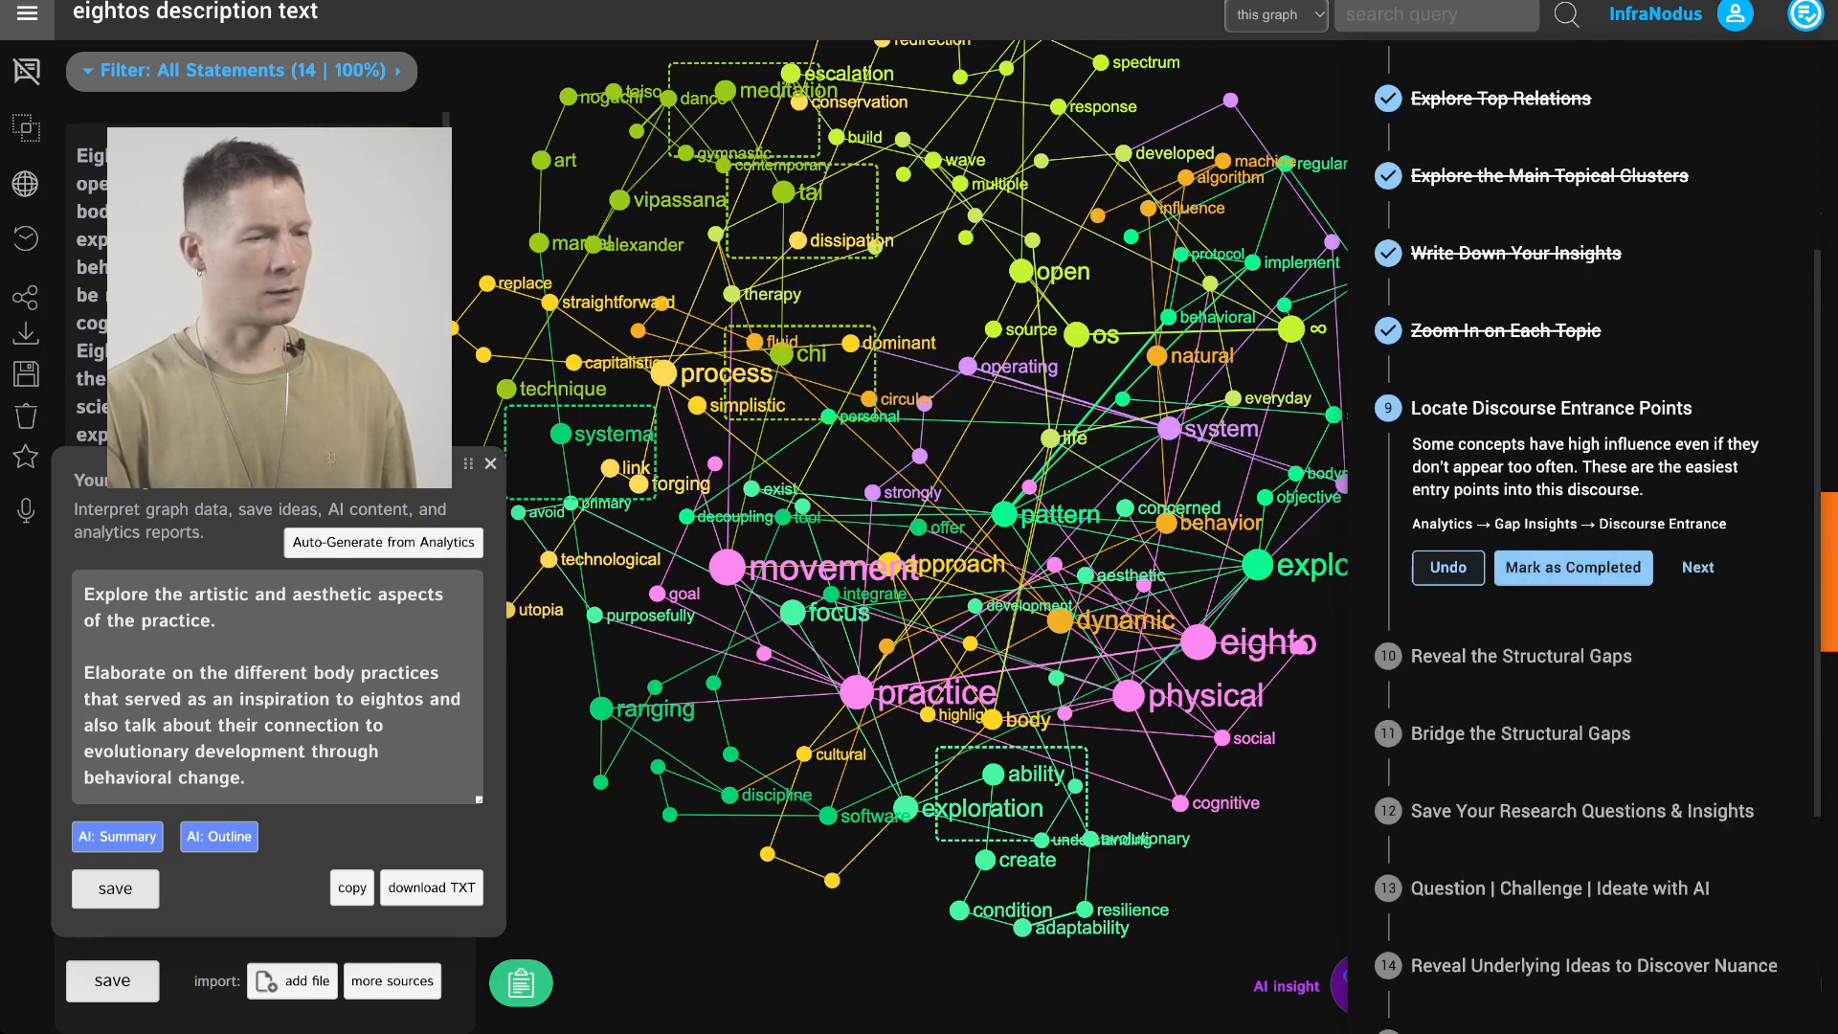
click(1449, 568)
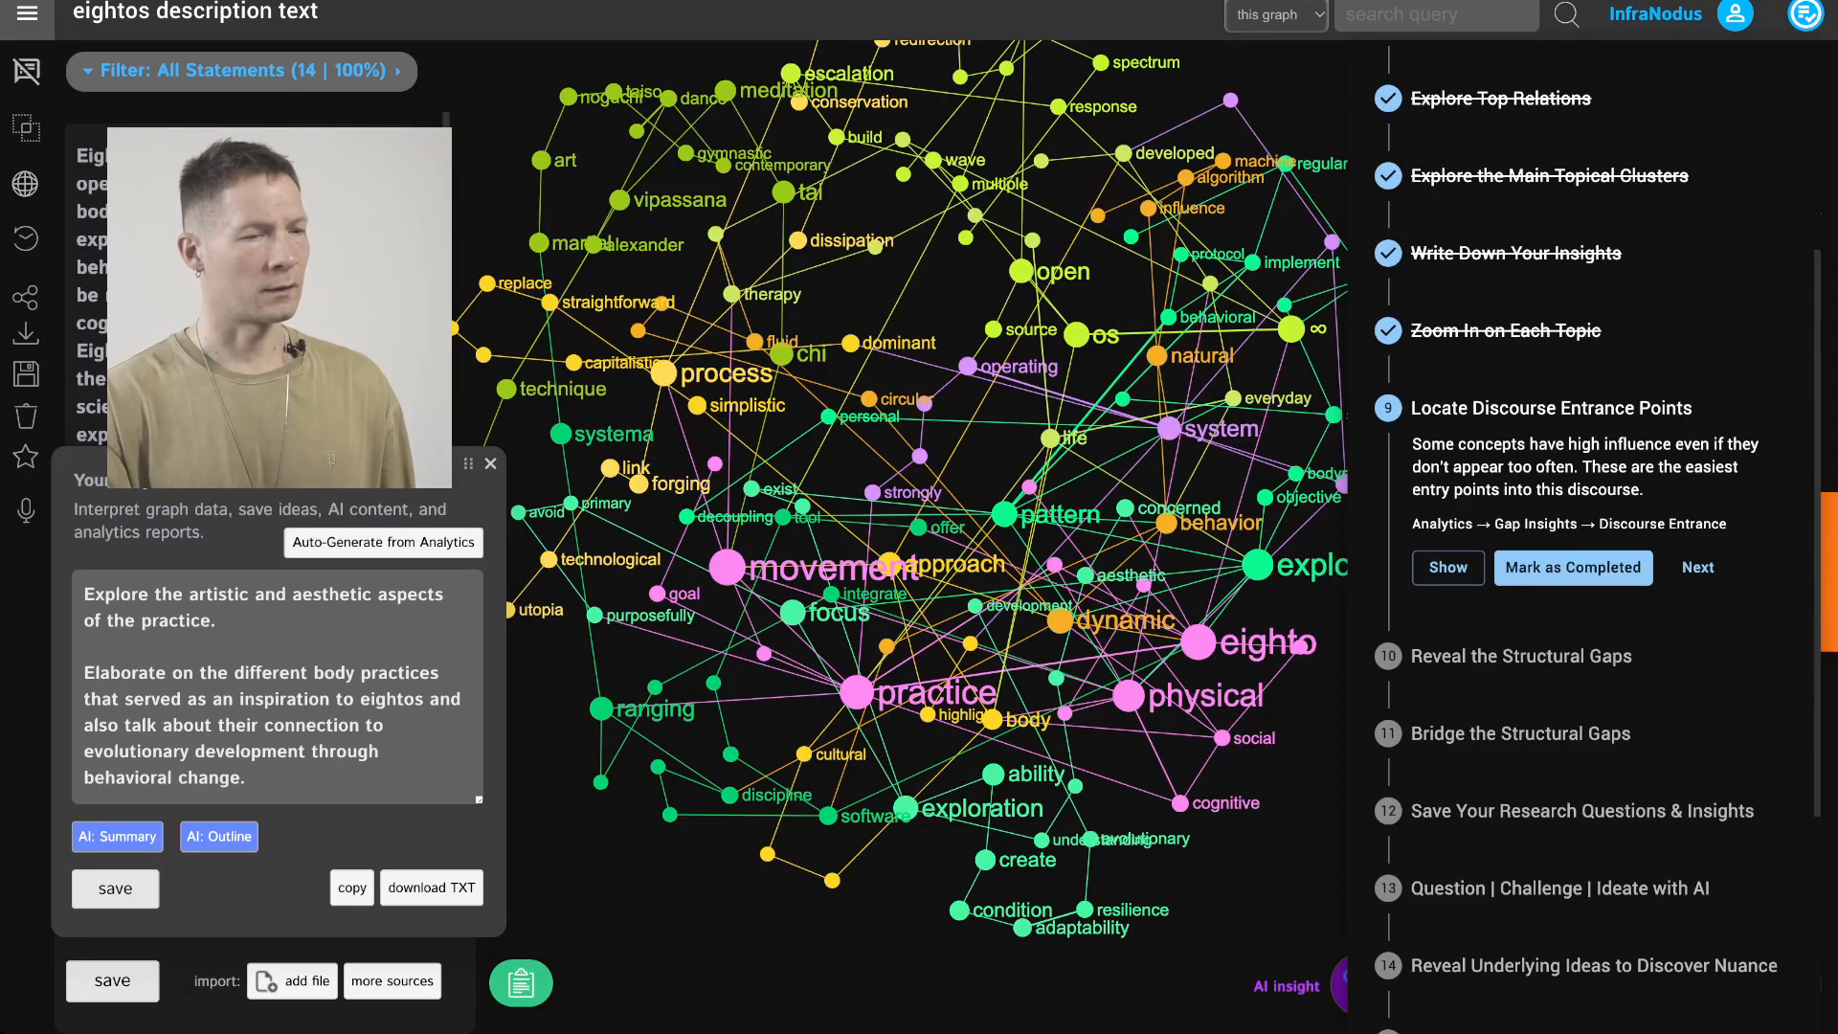
click(1573, 567)
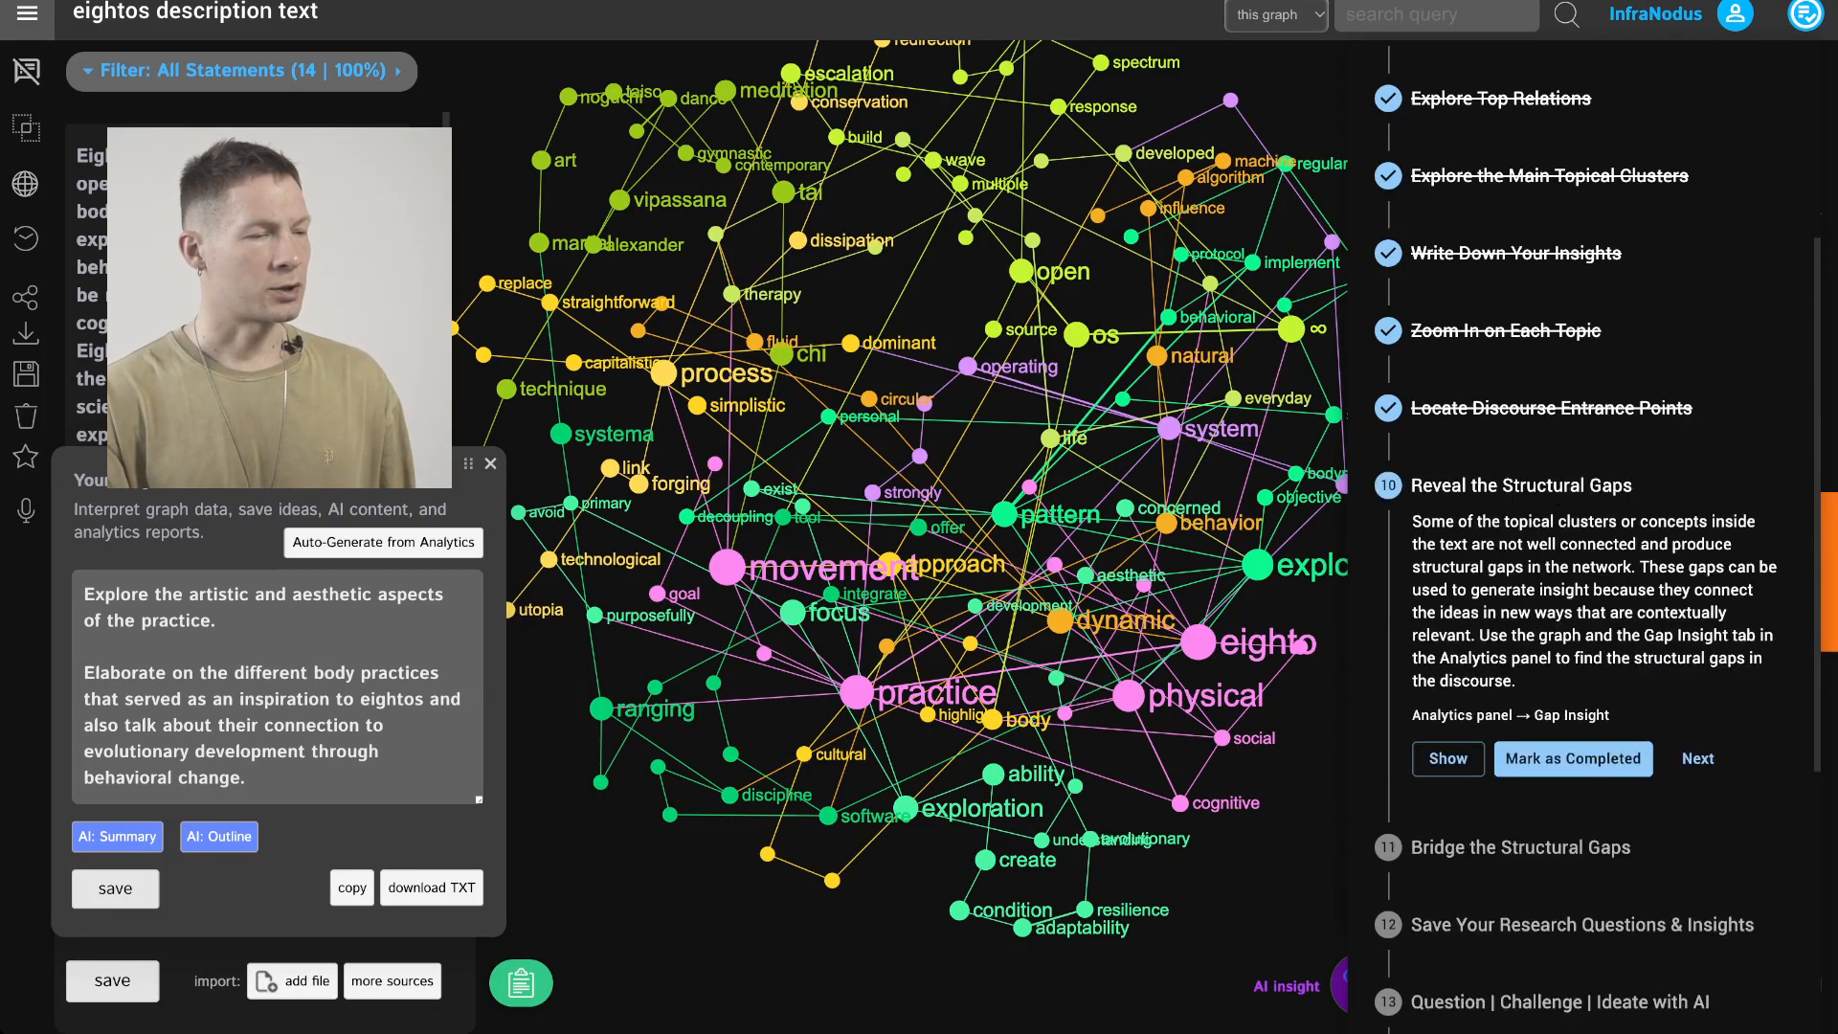
Show the structural gaps in the graph for the Reveal the Structural Gaps workflow step
click(1448, 758)
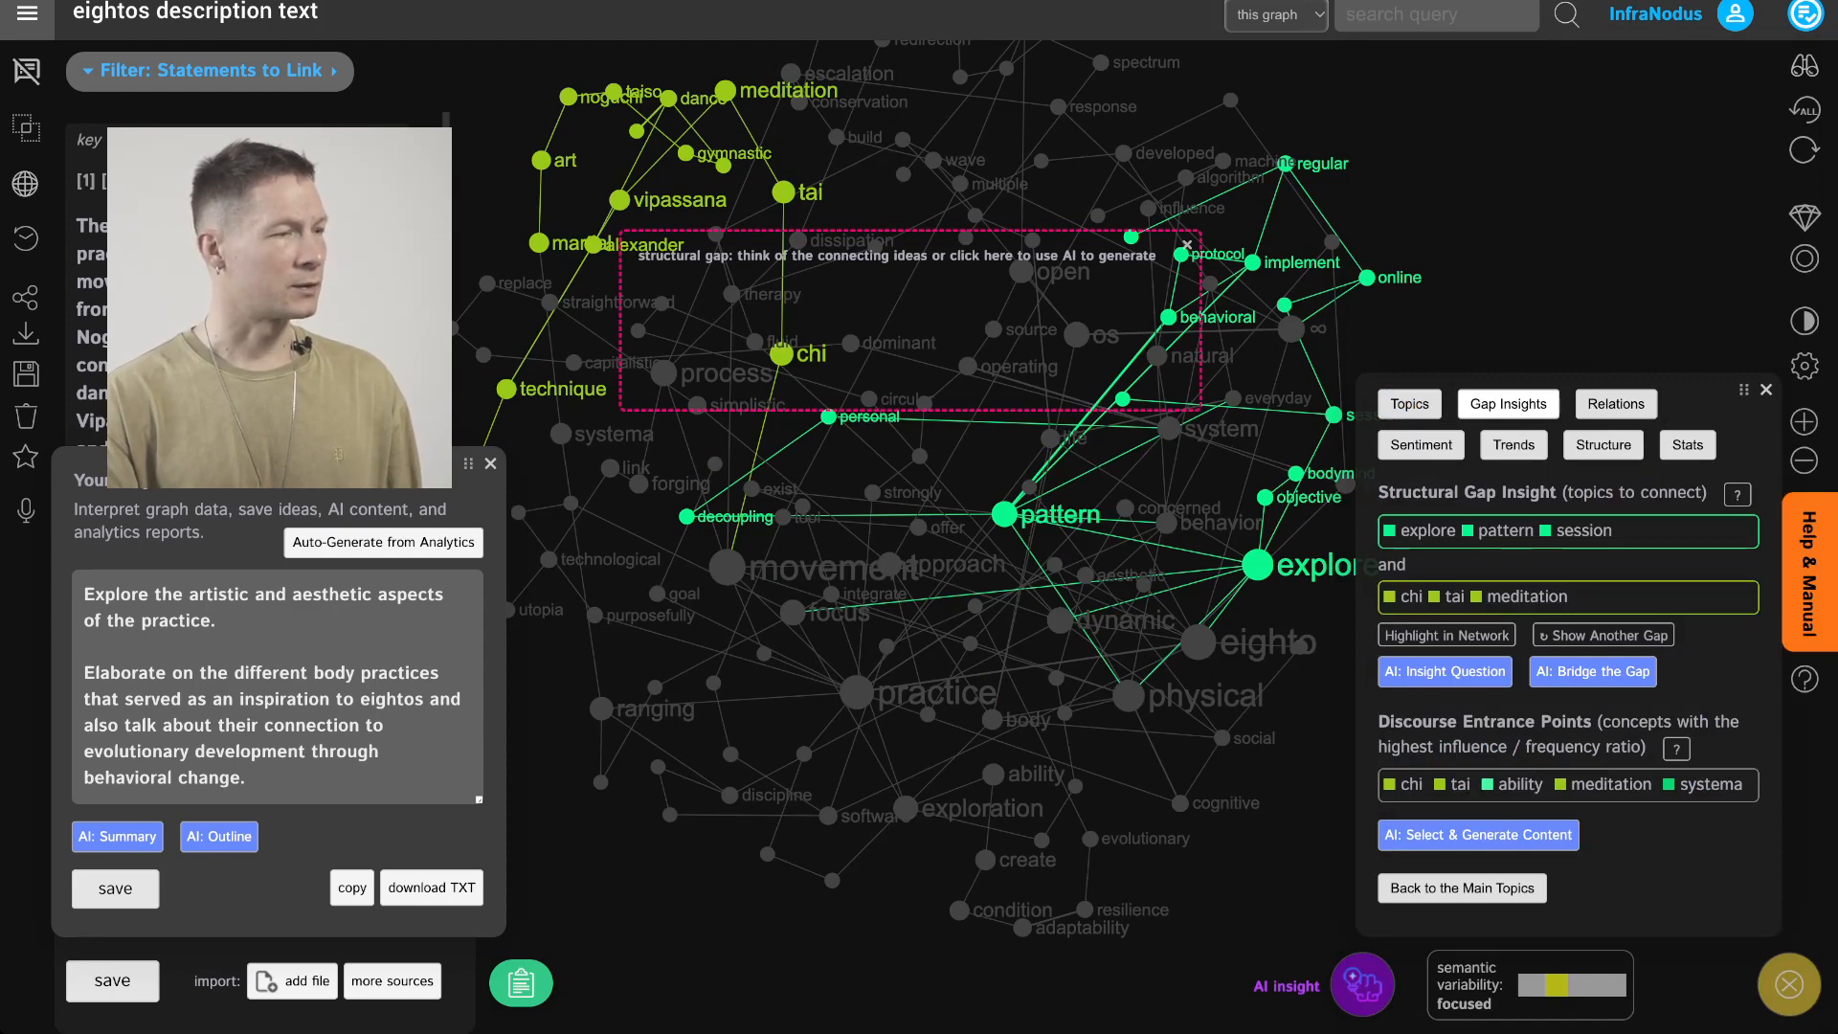
click(490, 463)
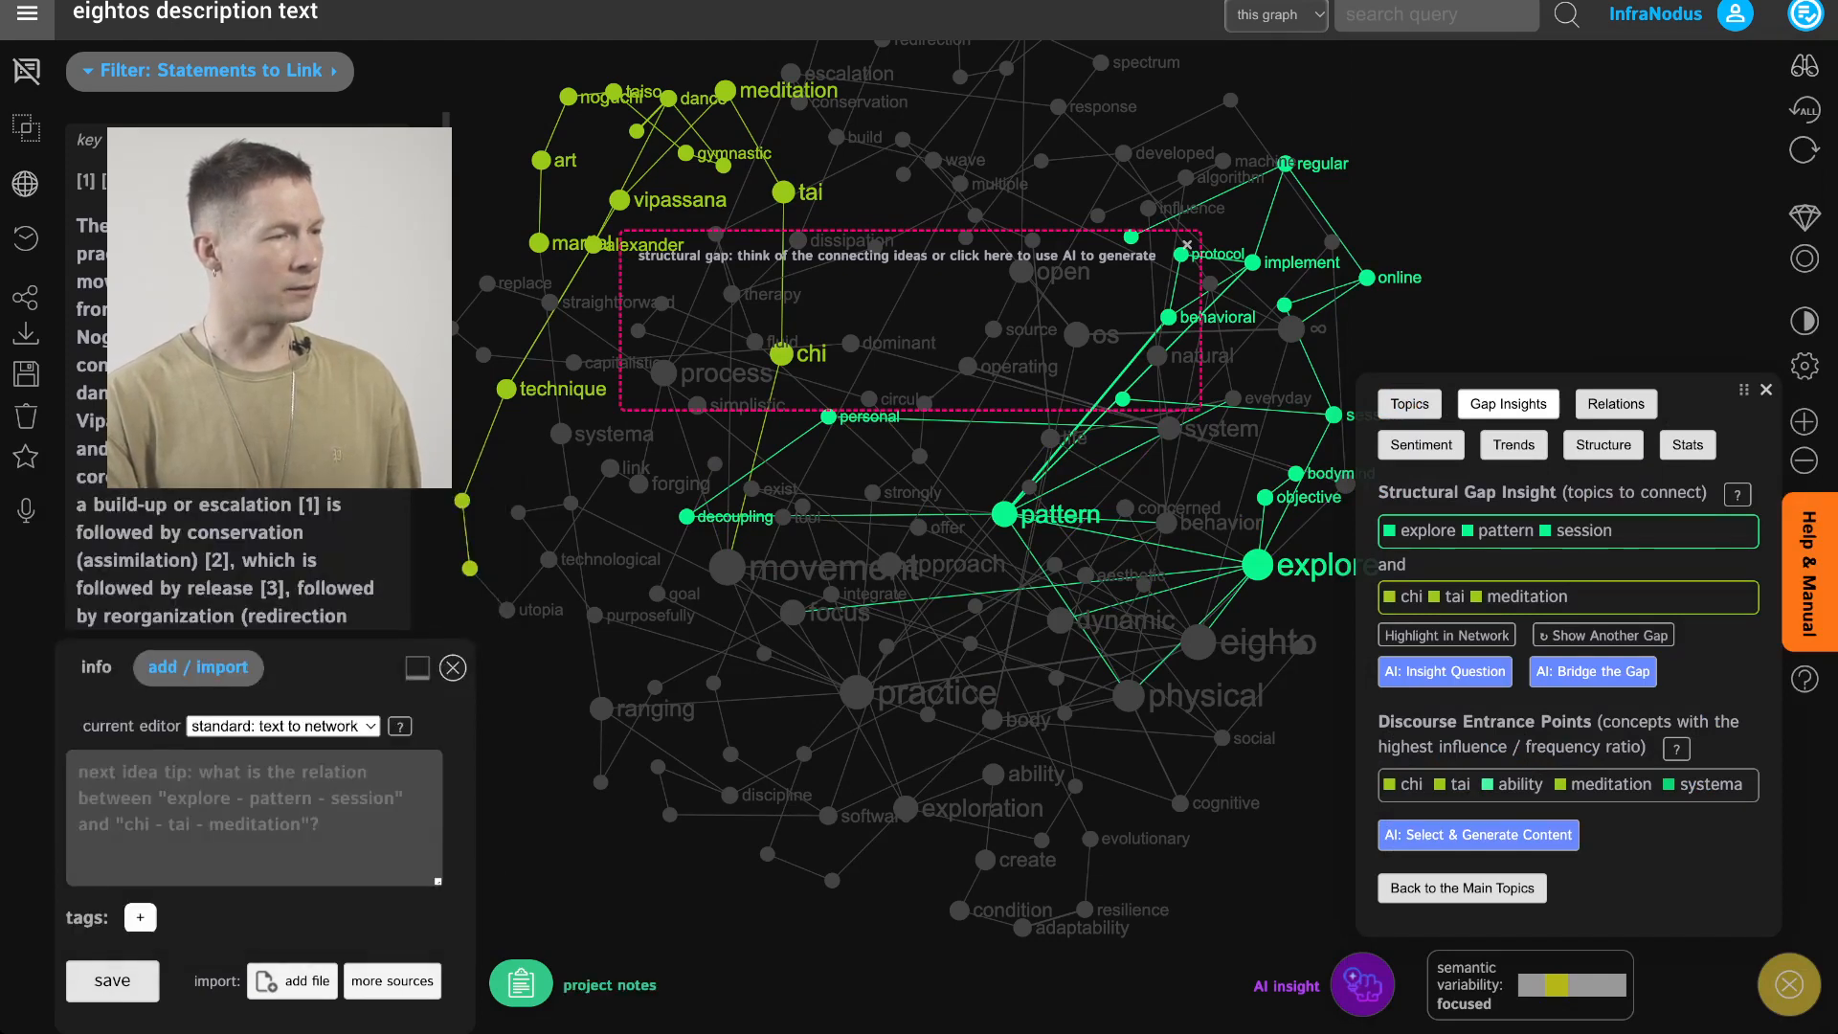
drag(871, 399, 870, 481)
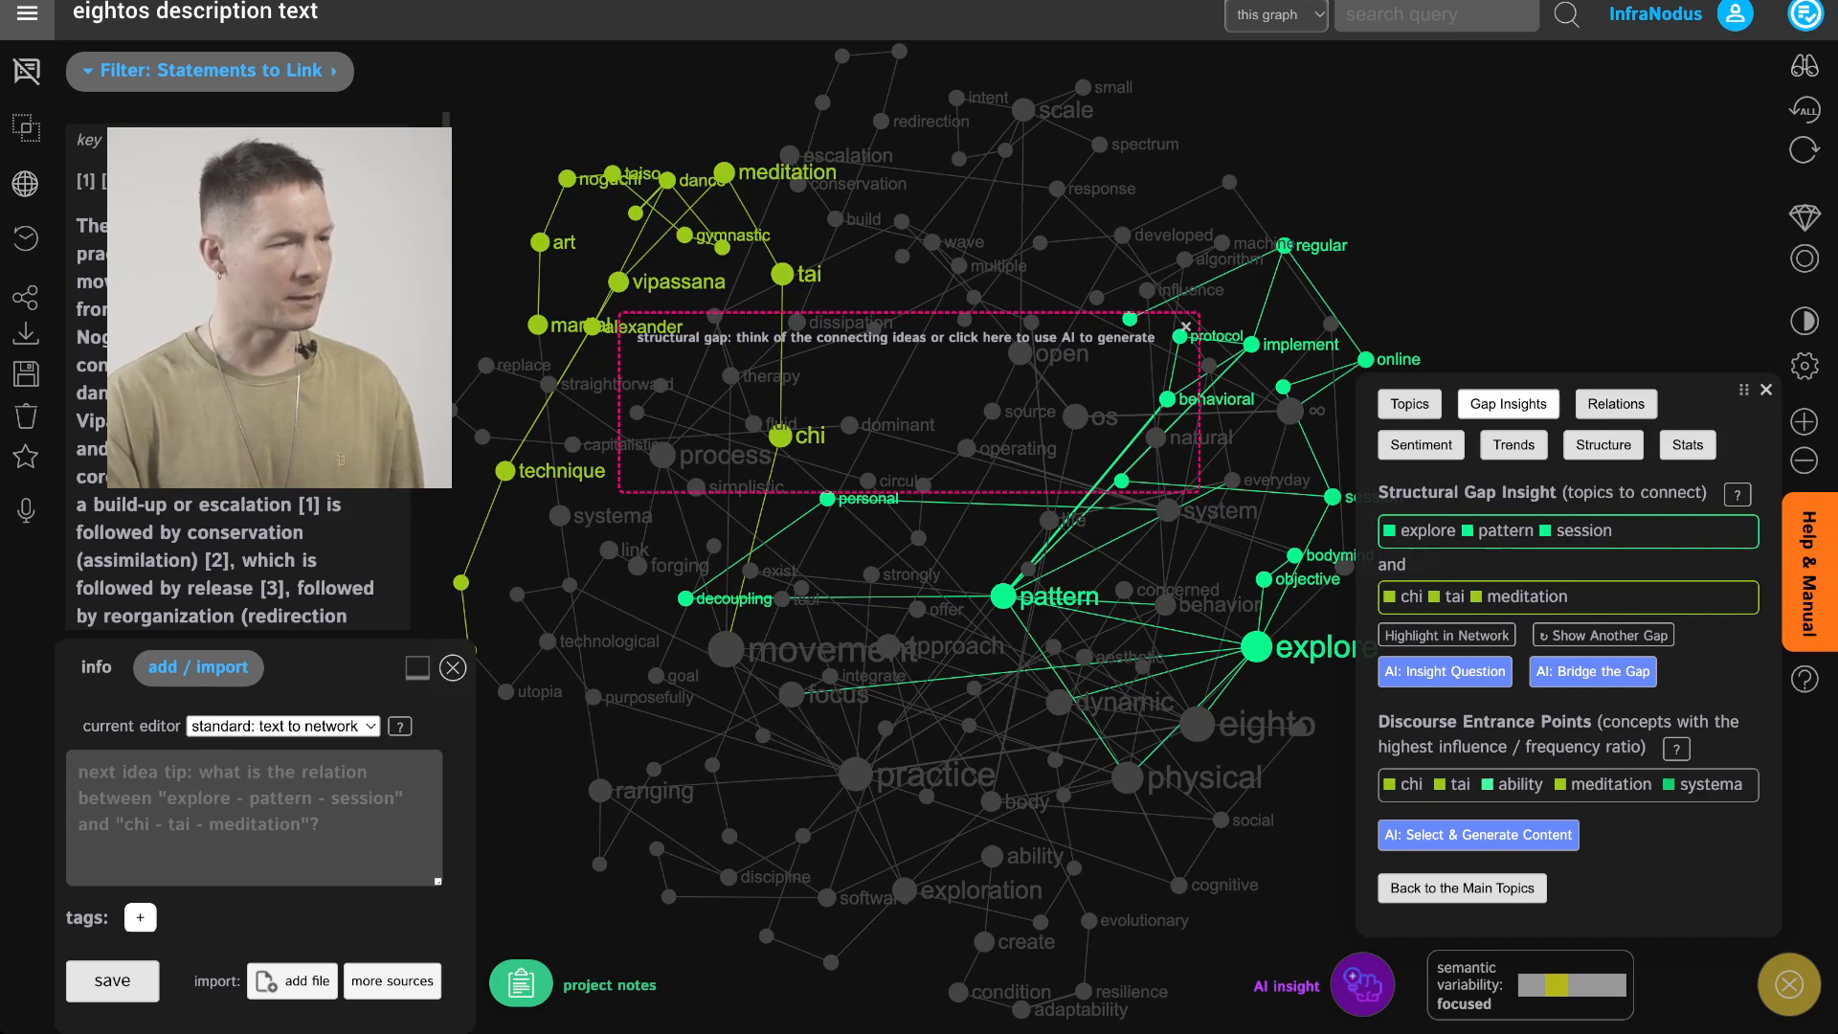
drag(869, 481, 759, 465)
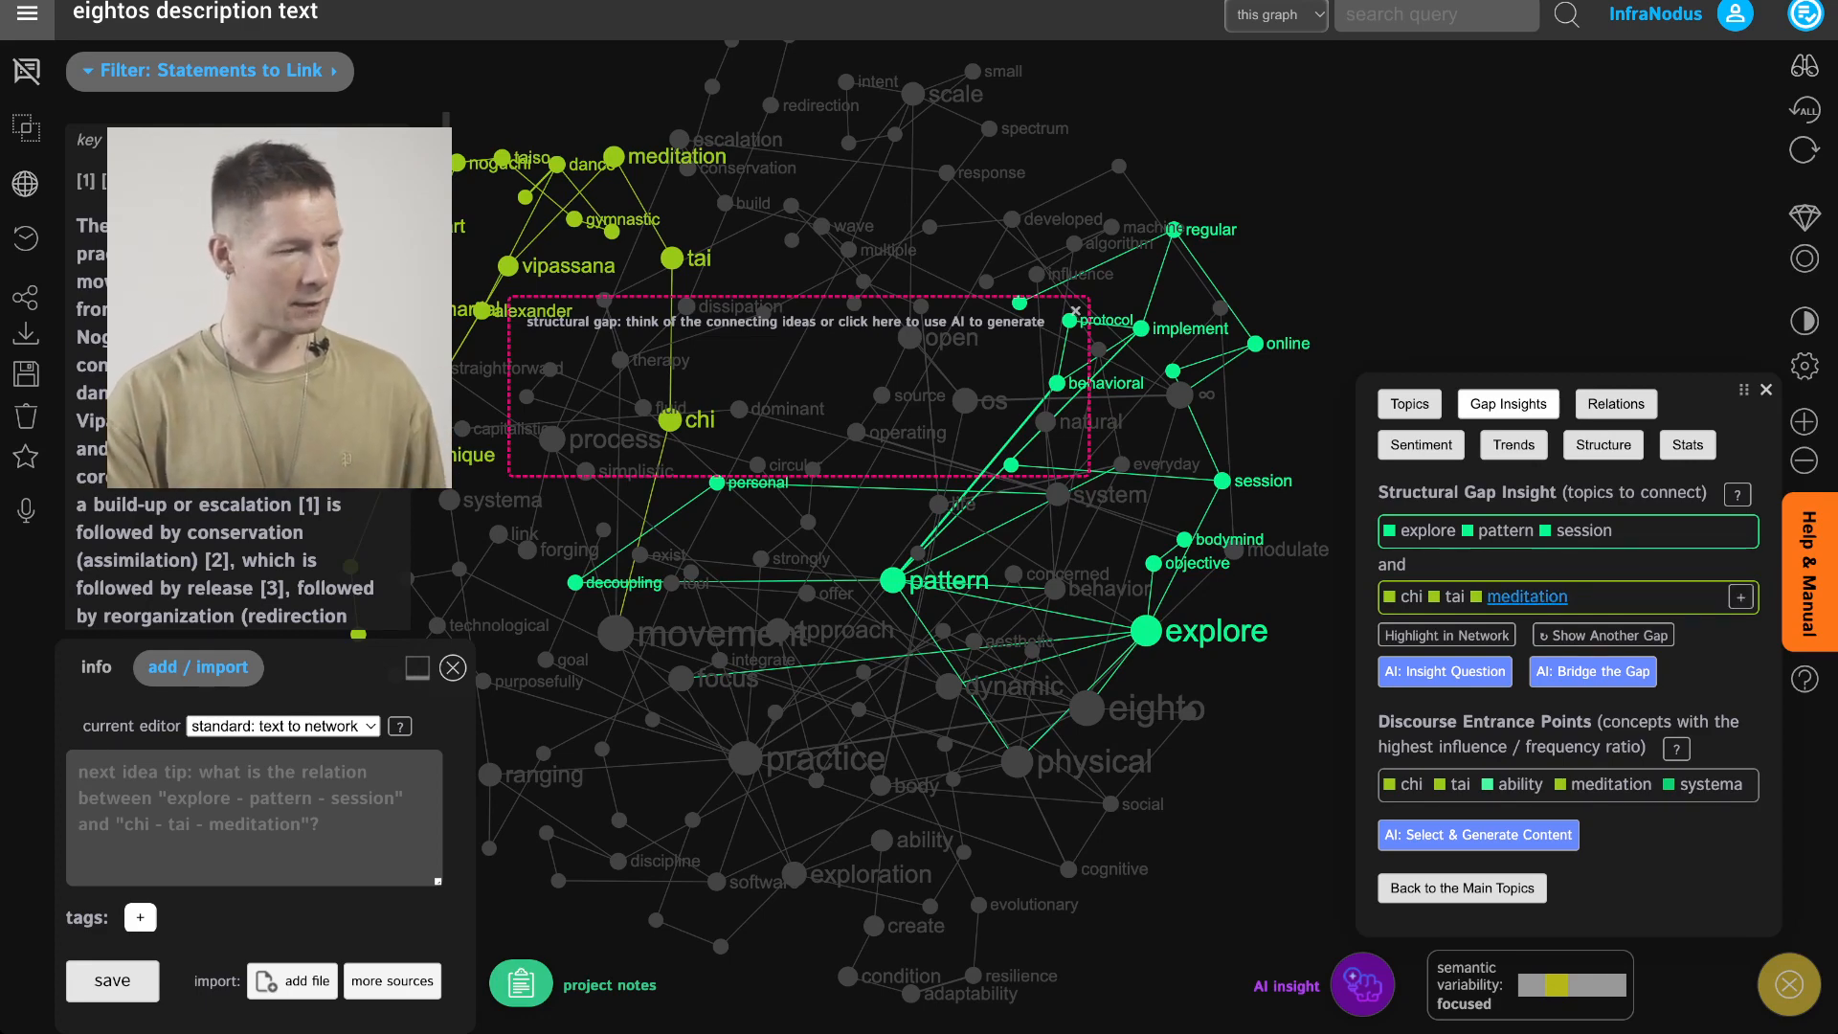
Cycle through other structural gaps, highlighting the Eighto Practice and Gender Hierarchy gap in the network
click(1604, 636)
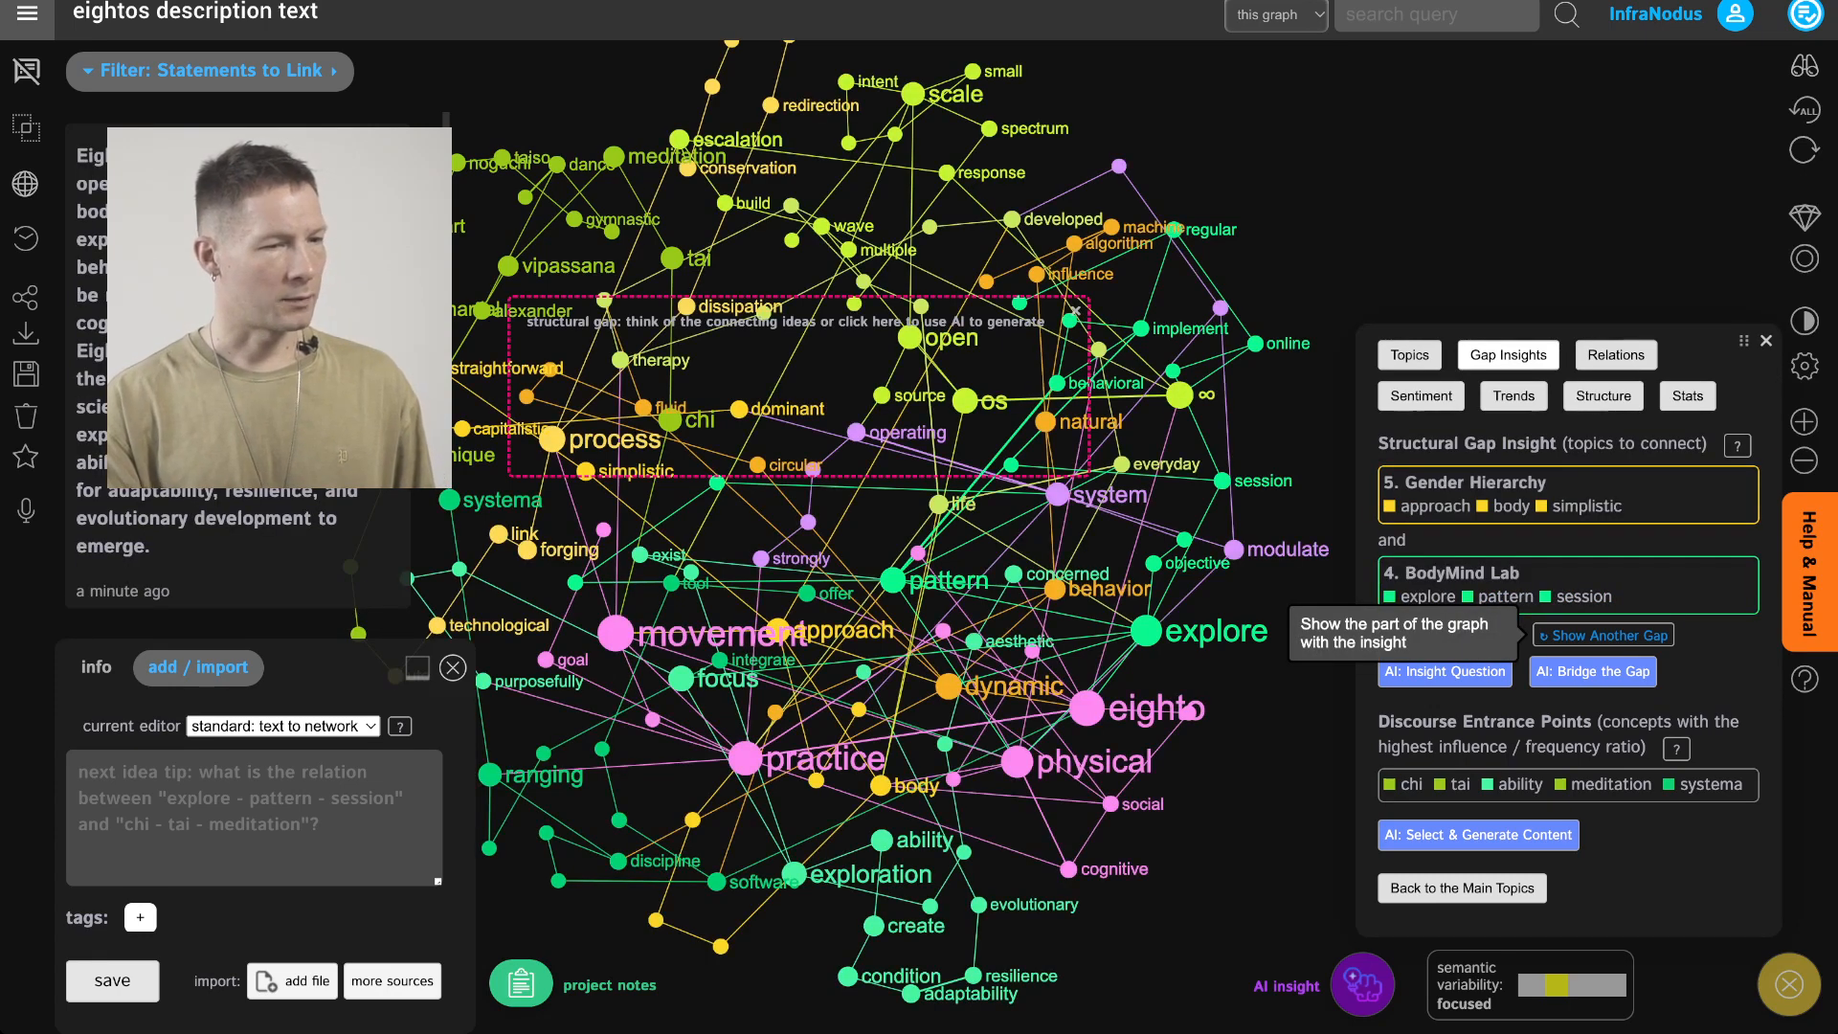
click(1603, 636)
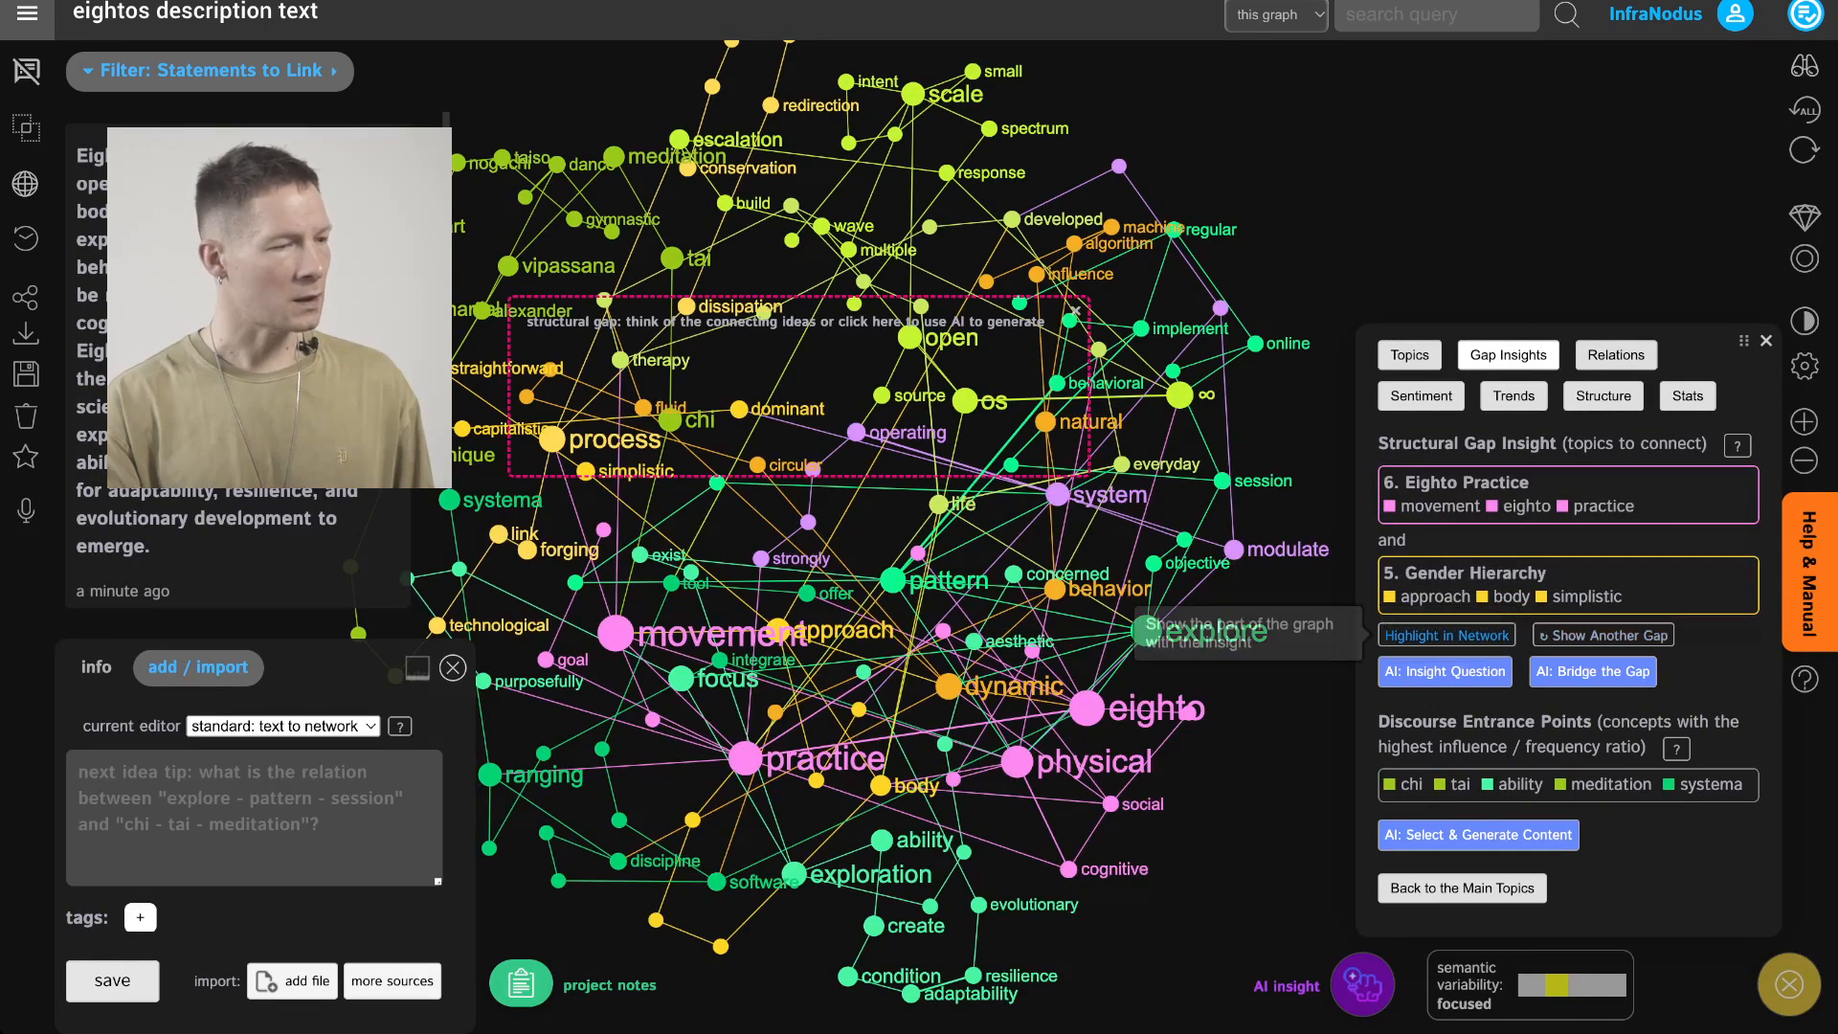
click(1446, 636)
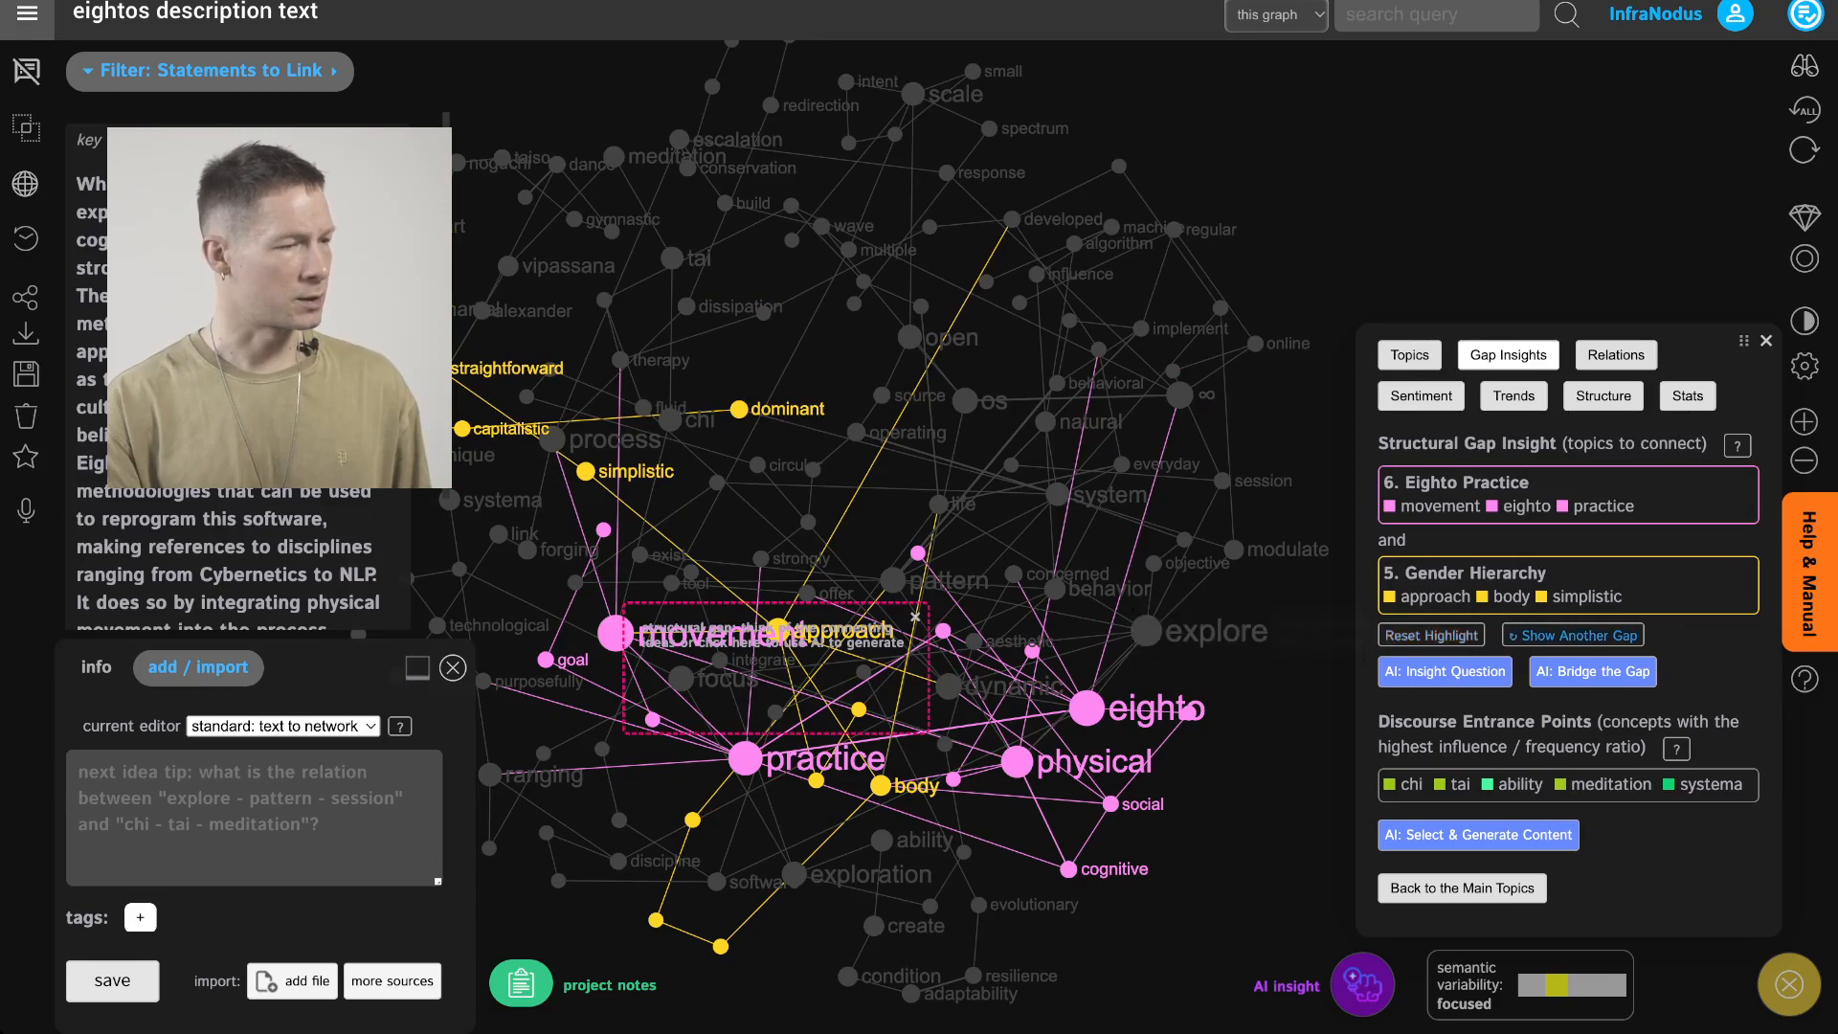
click(1575, 636)
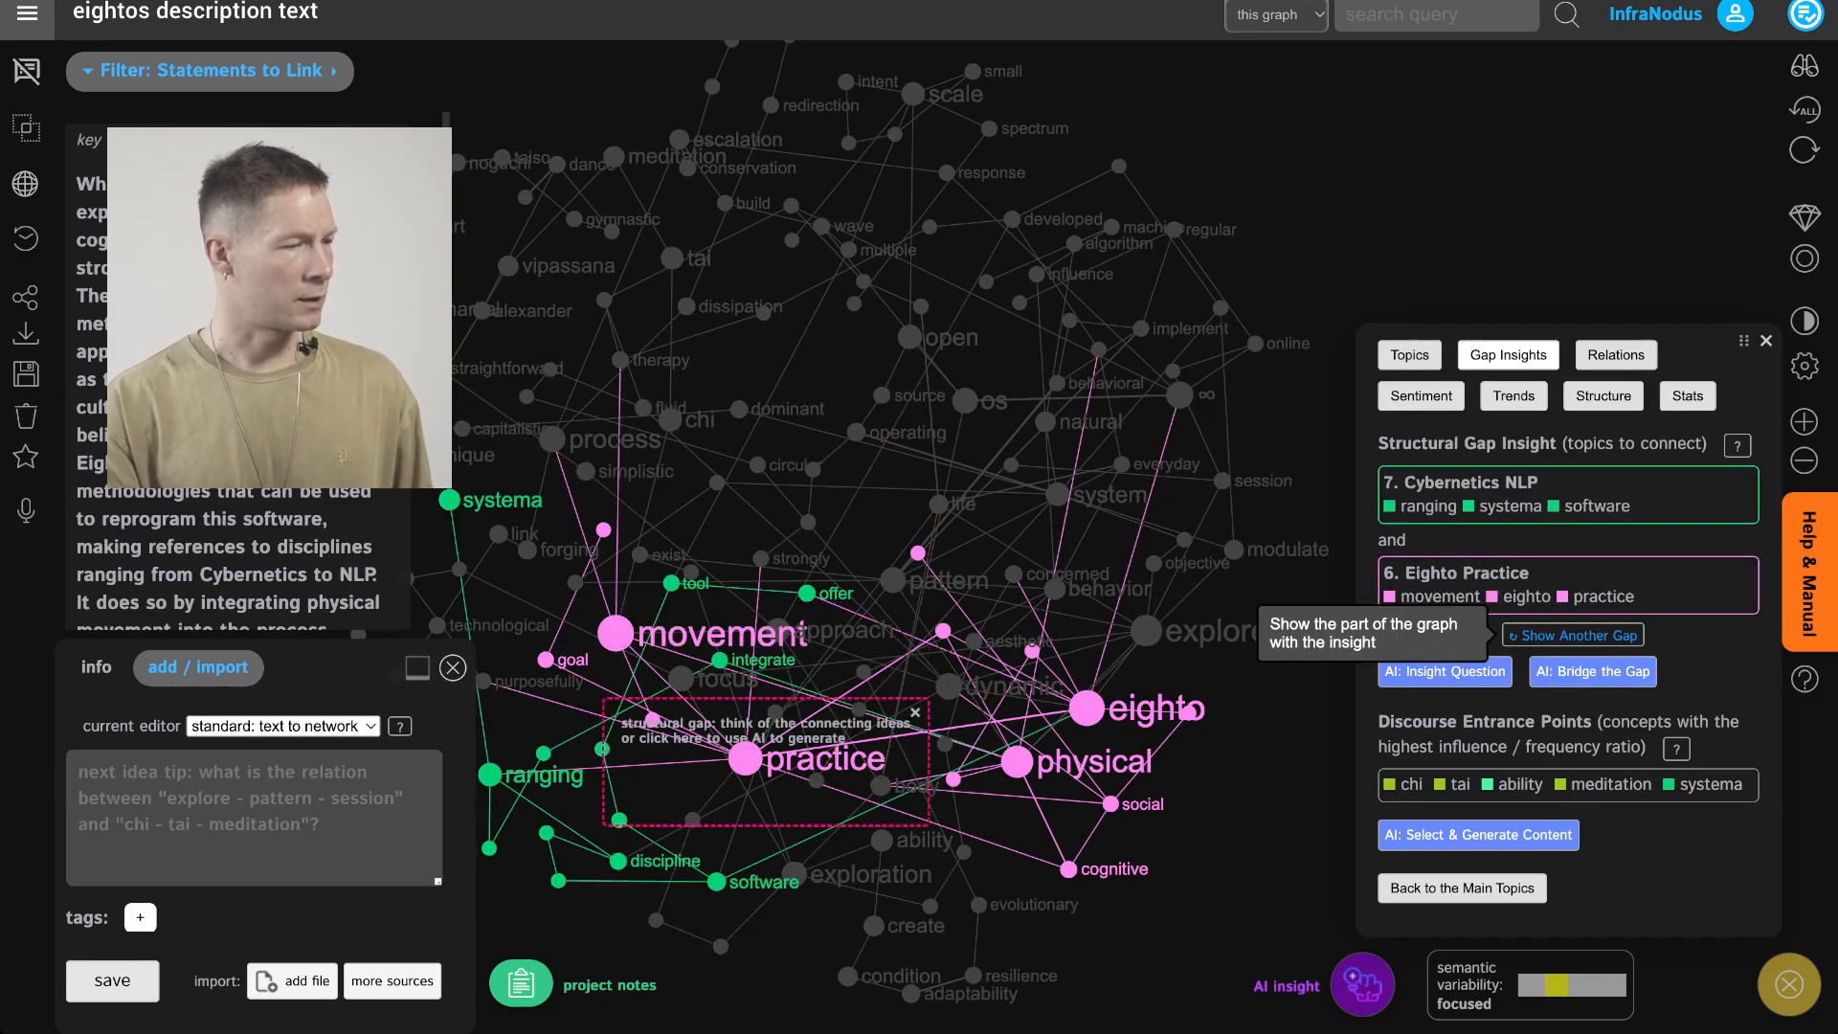
click(1575, 635)
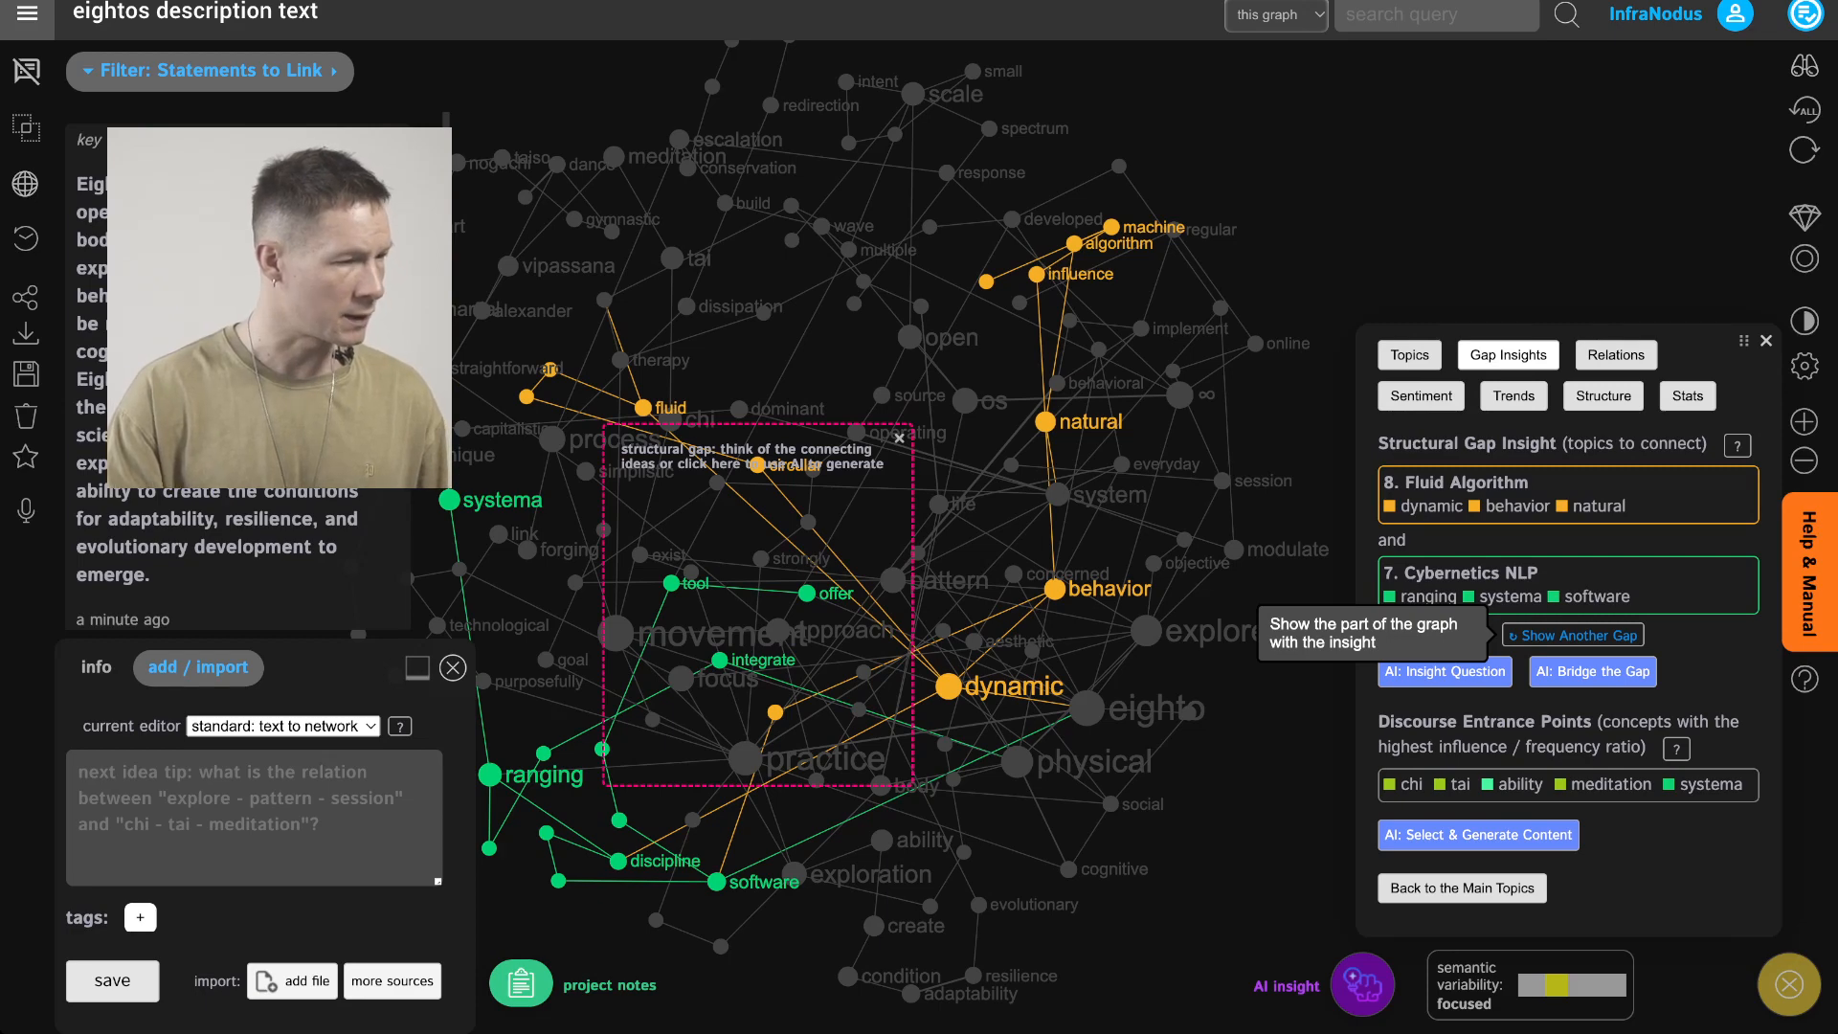
drag(1188, 814, 1266, 753)
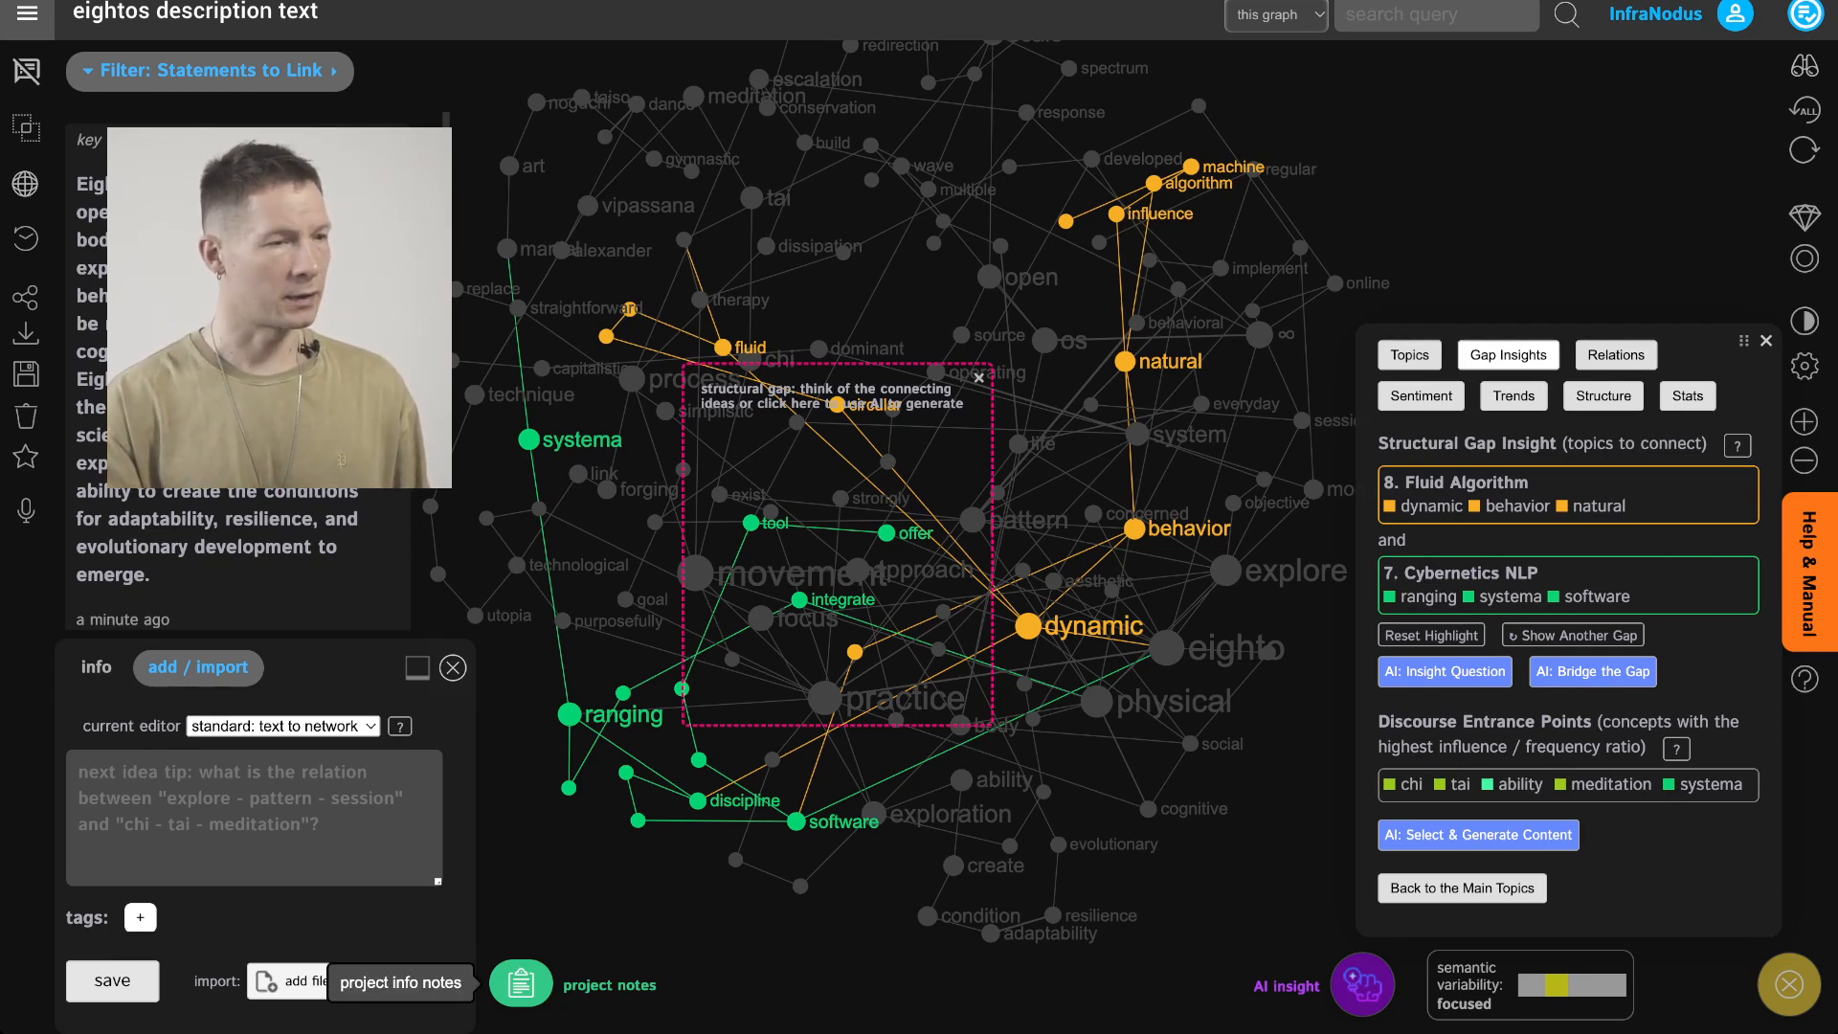
Add a project note: Talk more about the technology behind and the algorithms that were developed on the basis of EightOS physical practice
click(521, 983)
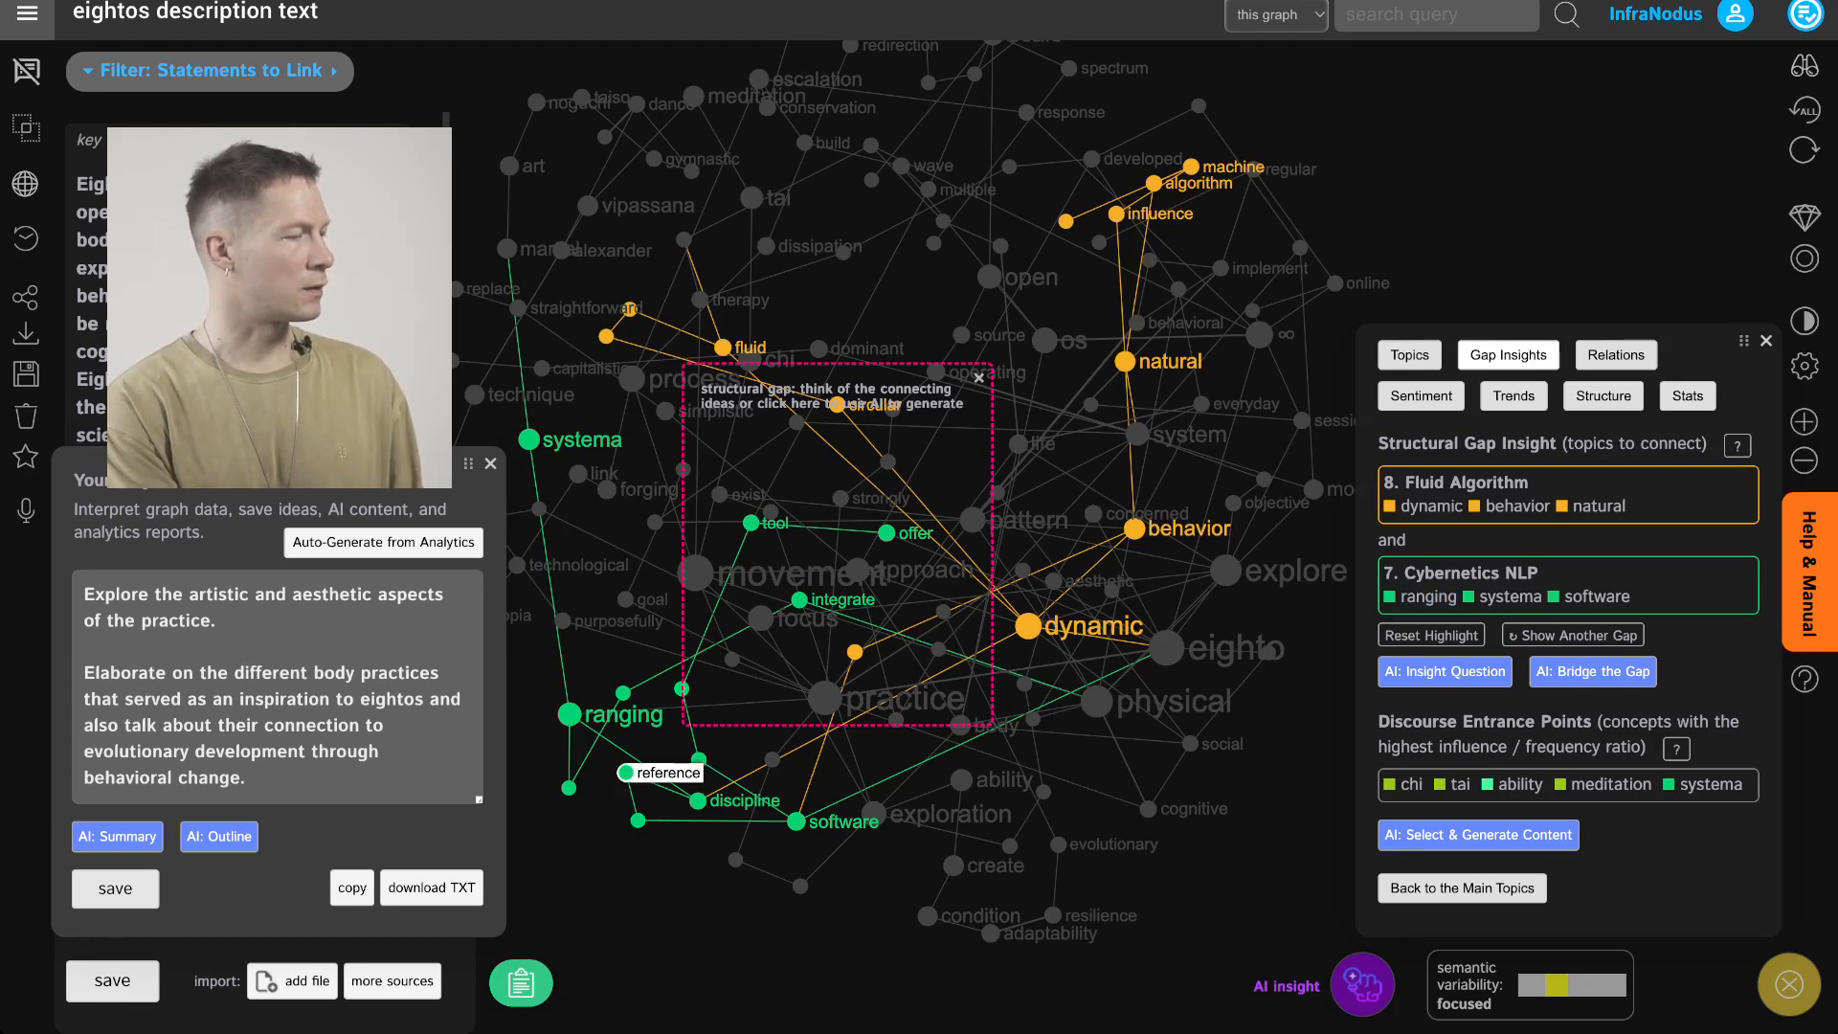
click(326, 778)
key(Return)
key(Return)
text(Talk more )
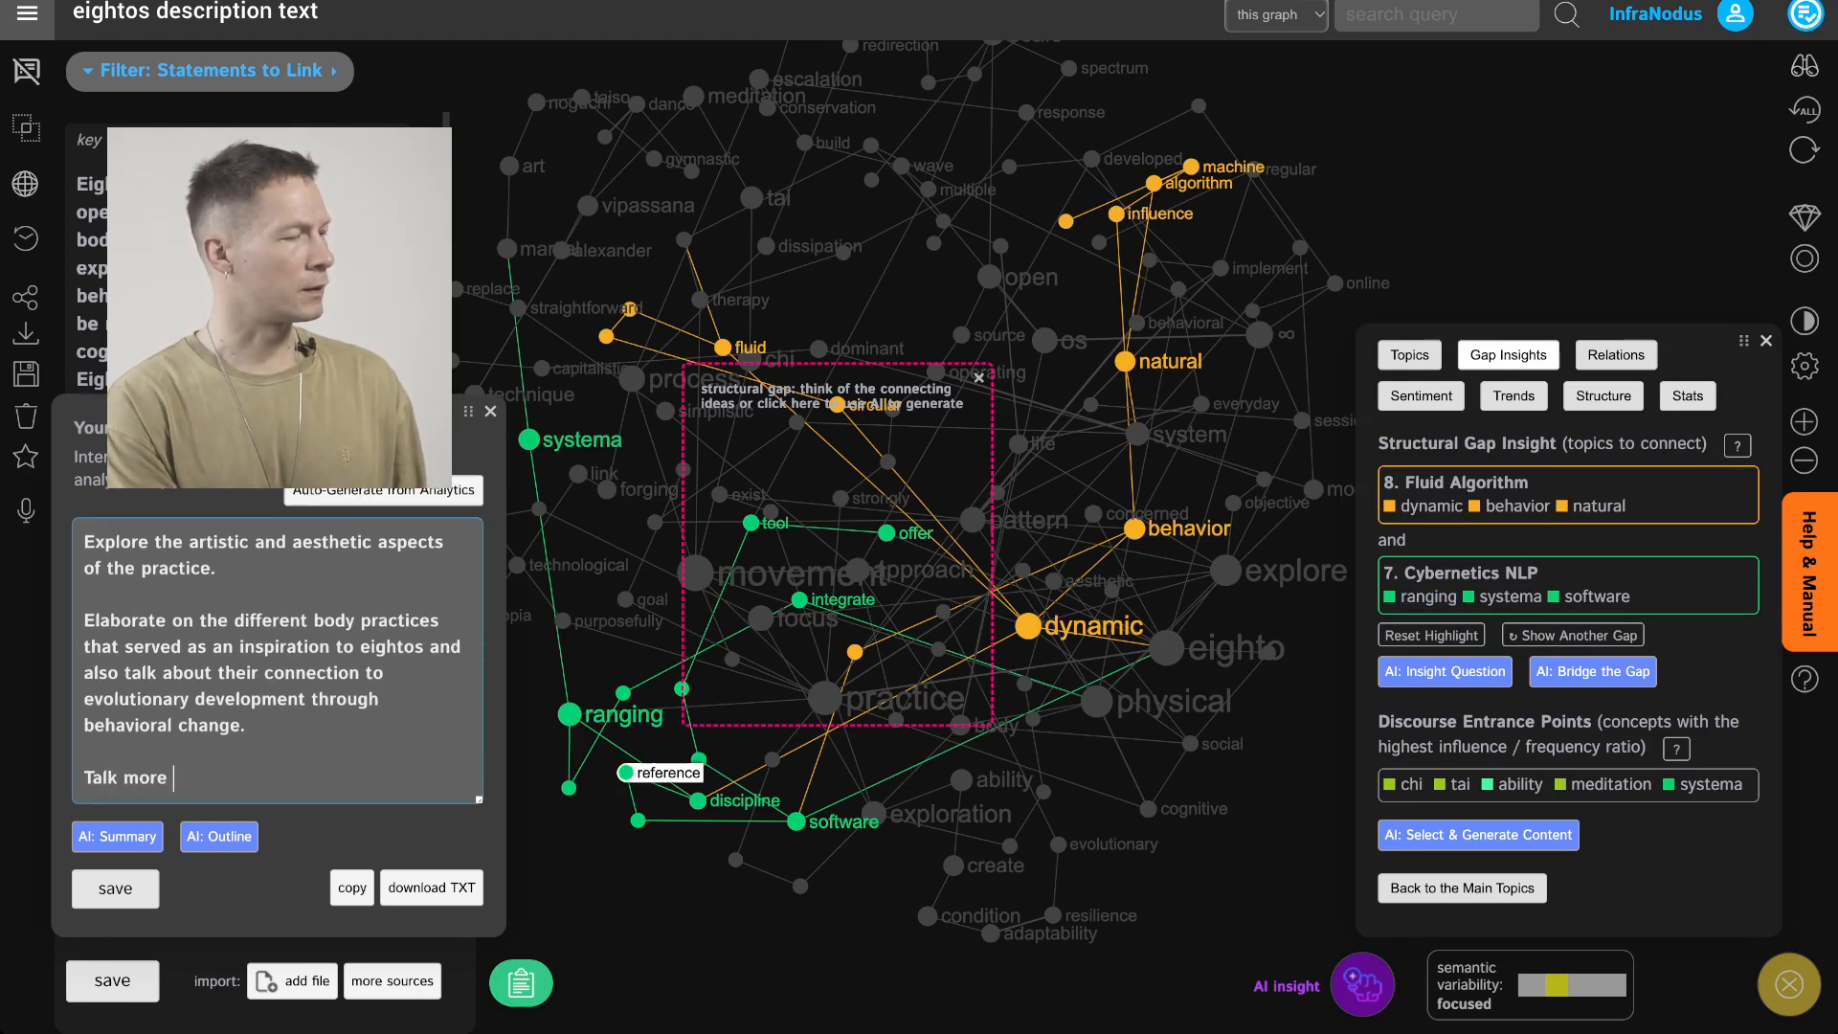
text(about the technolo)
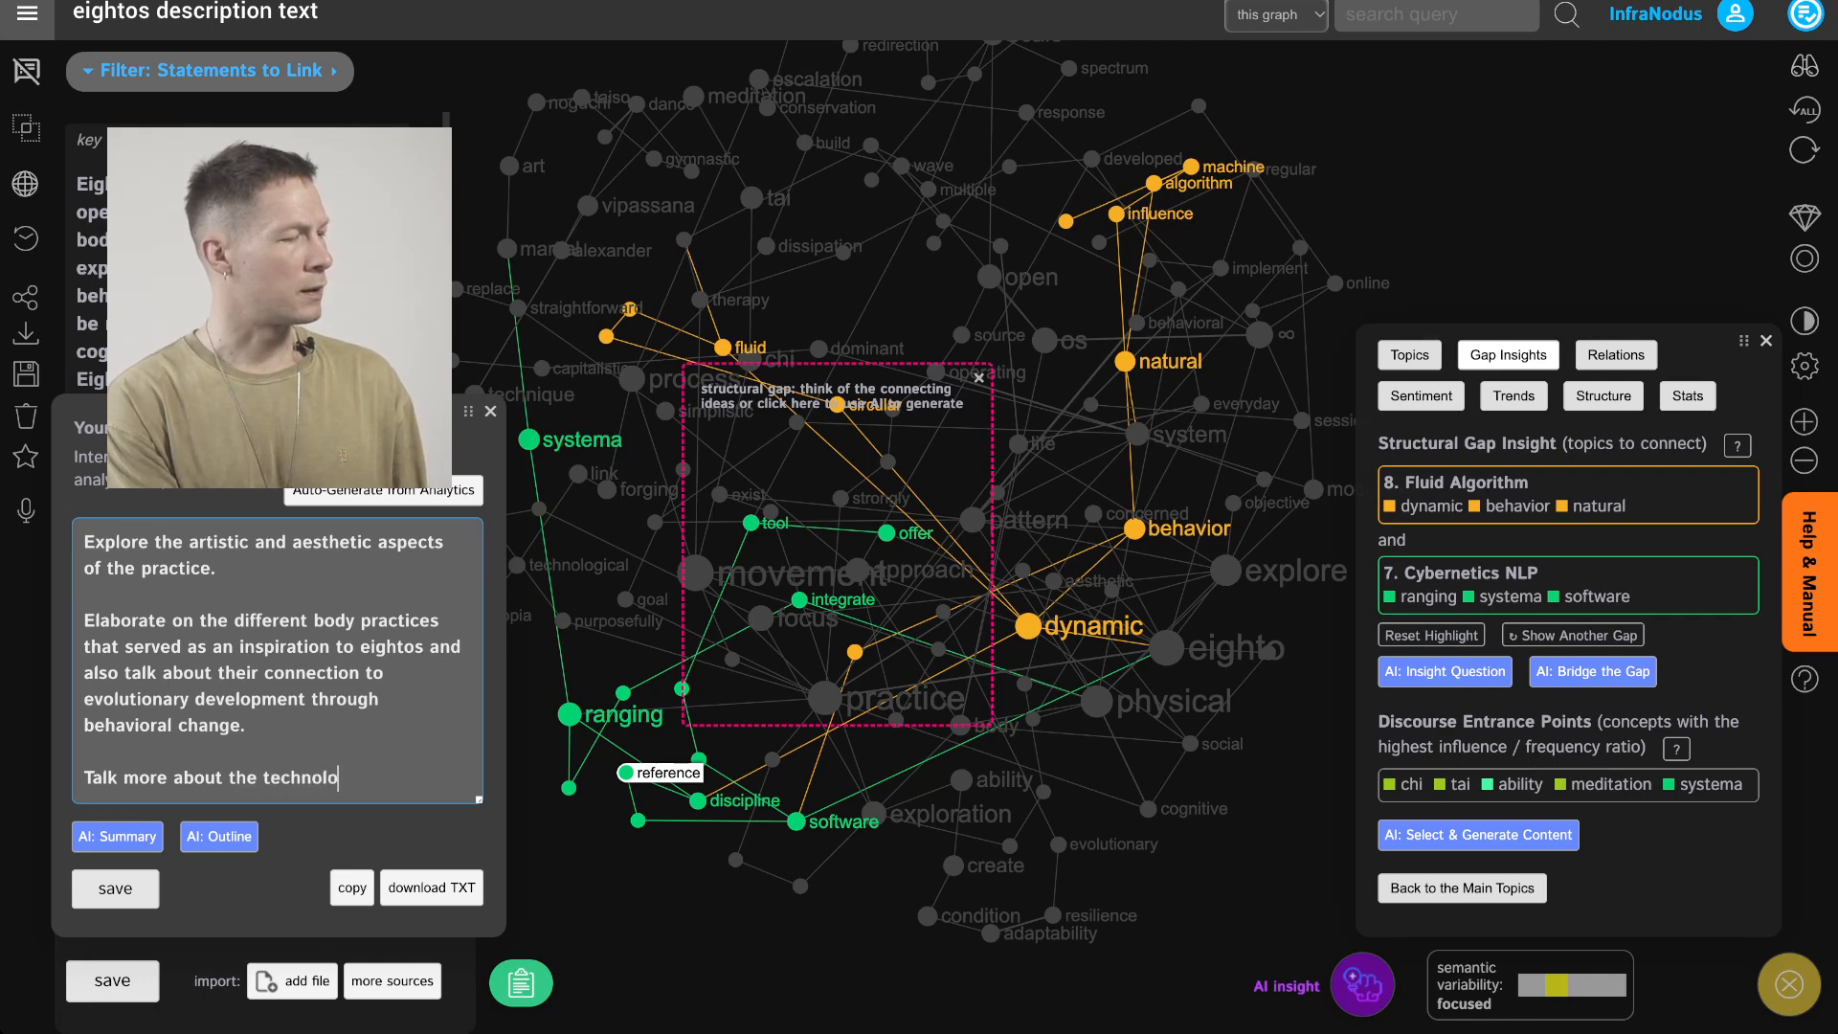
text(gy behind and the al)
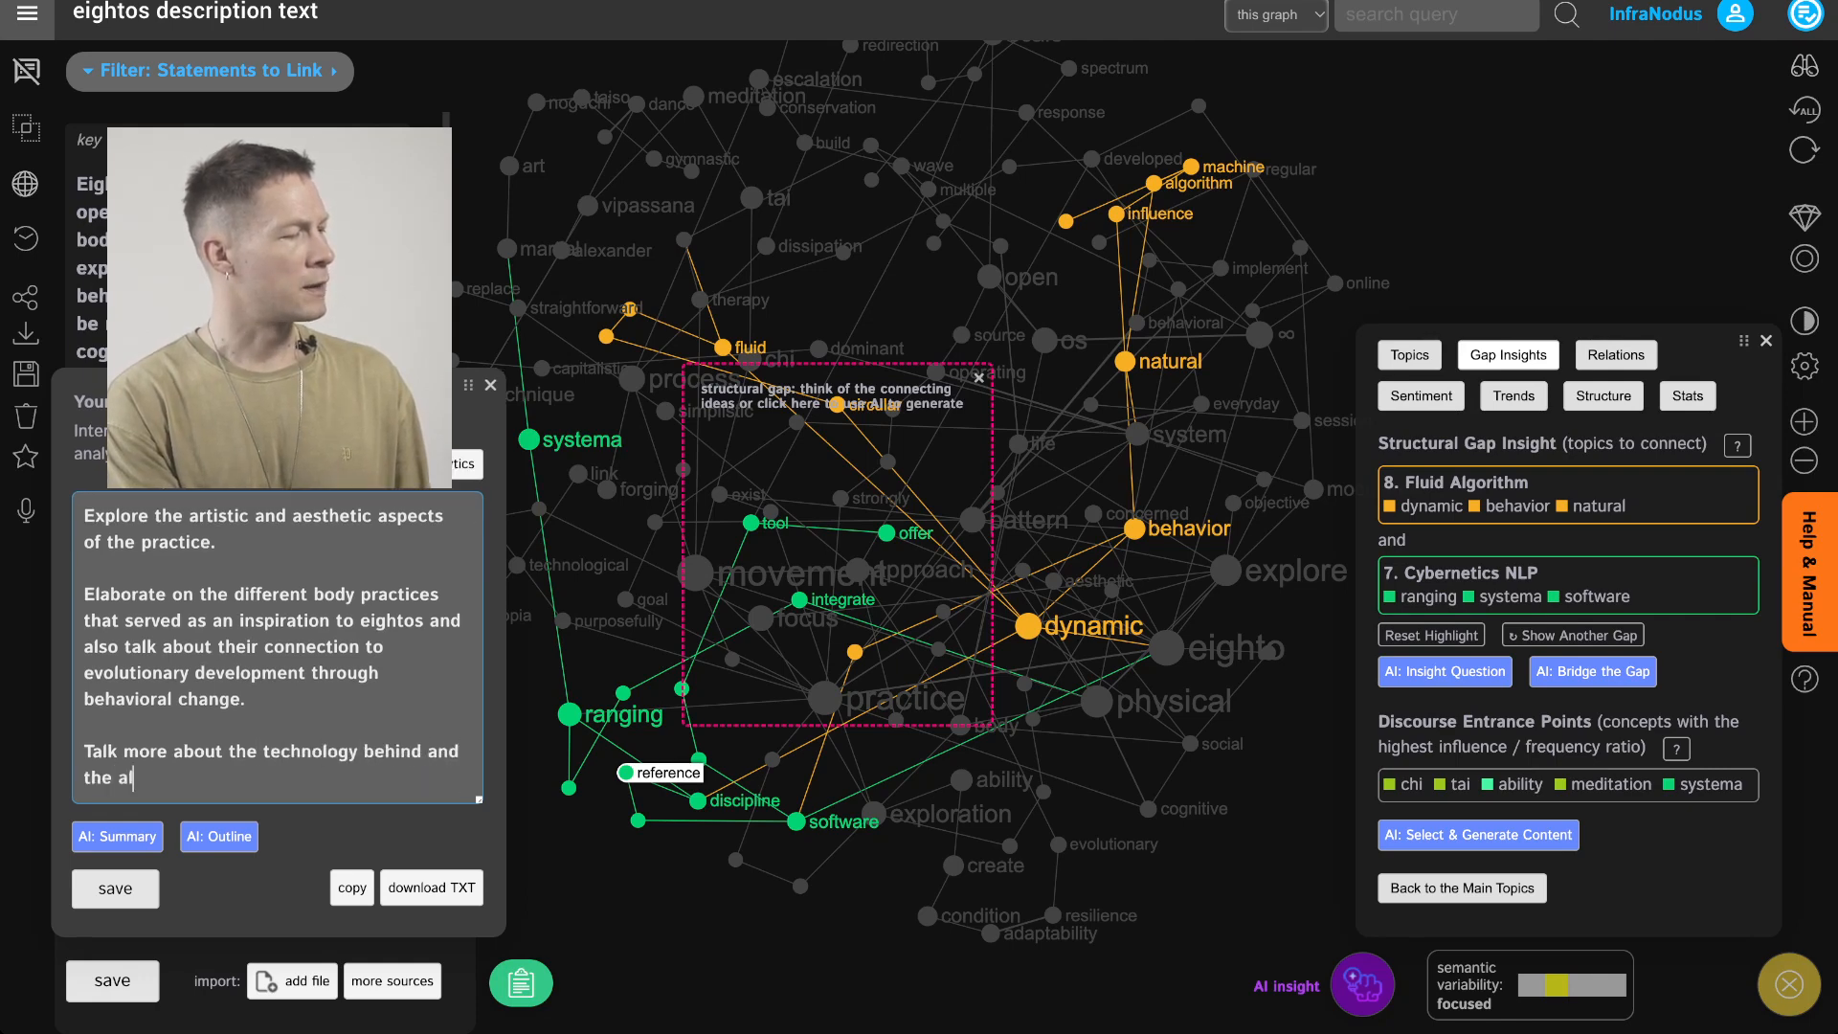
text(gorithms that we)
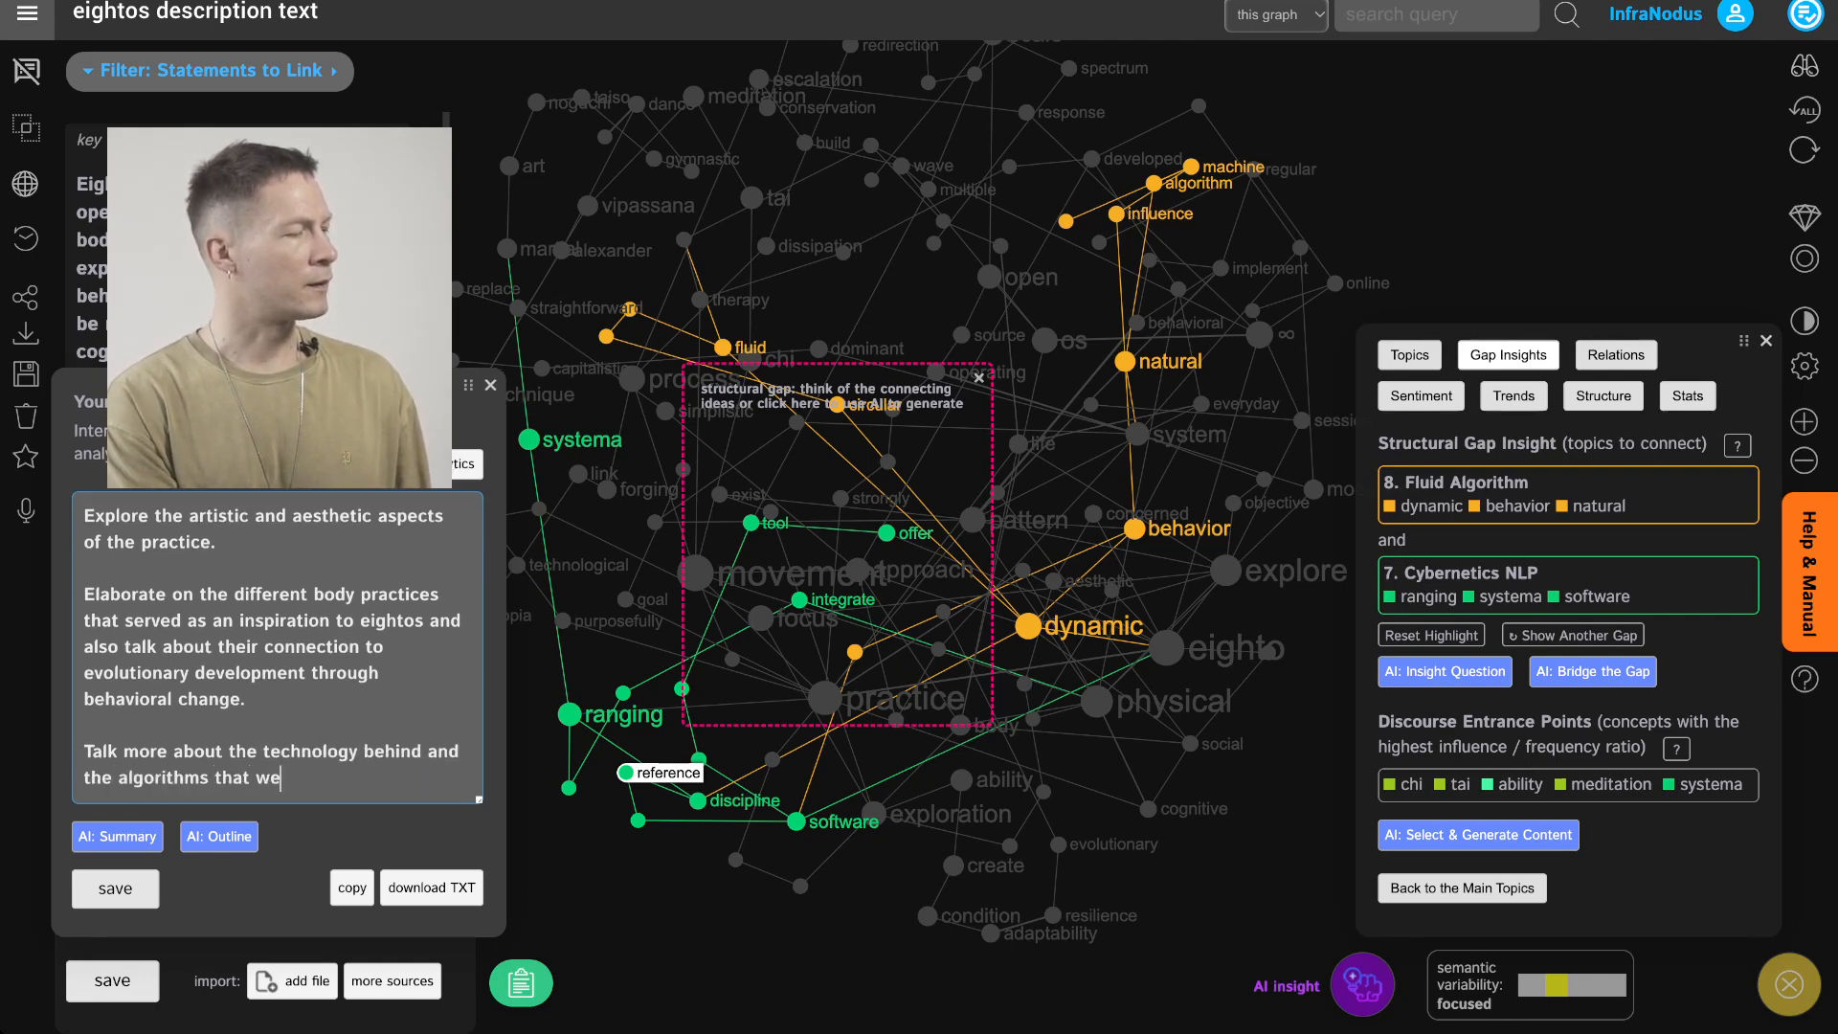
text(re developed m)
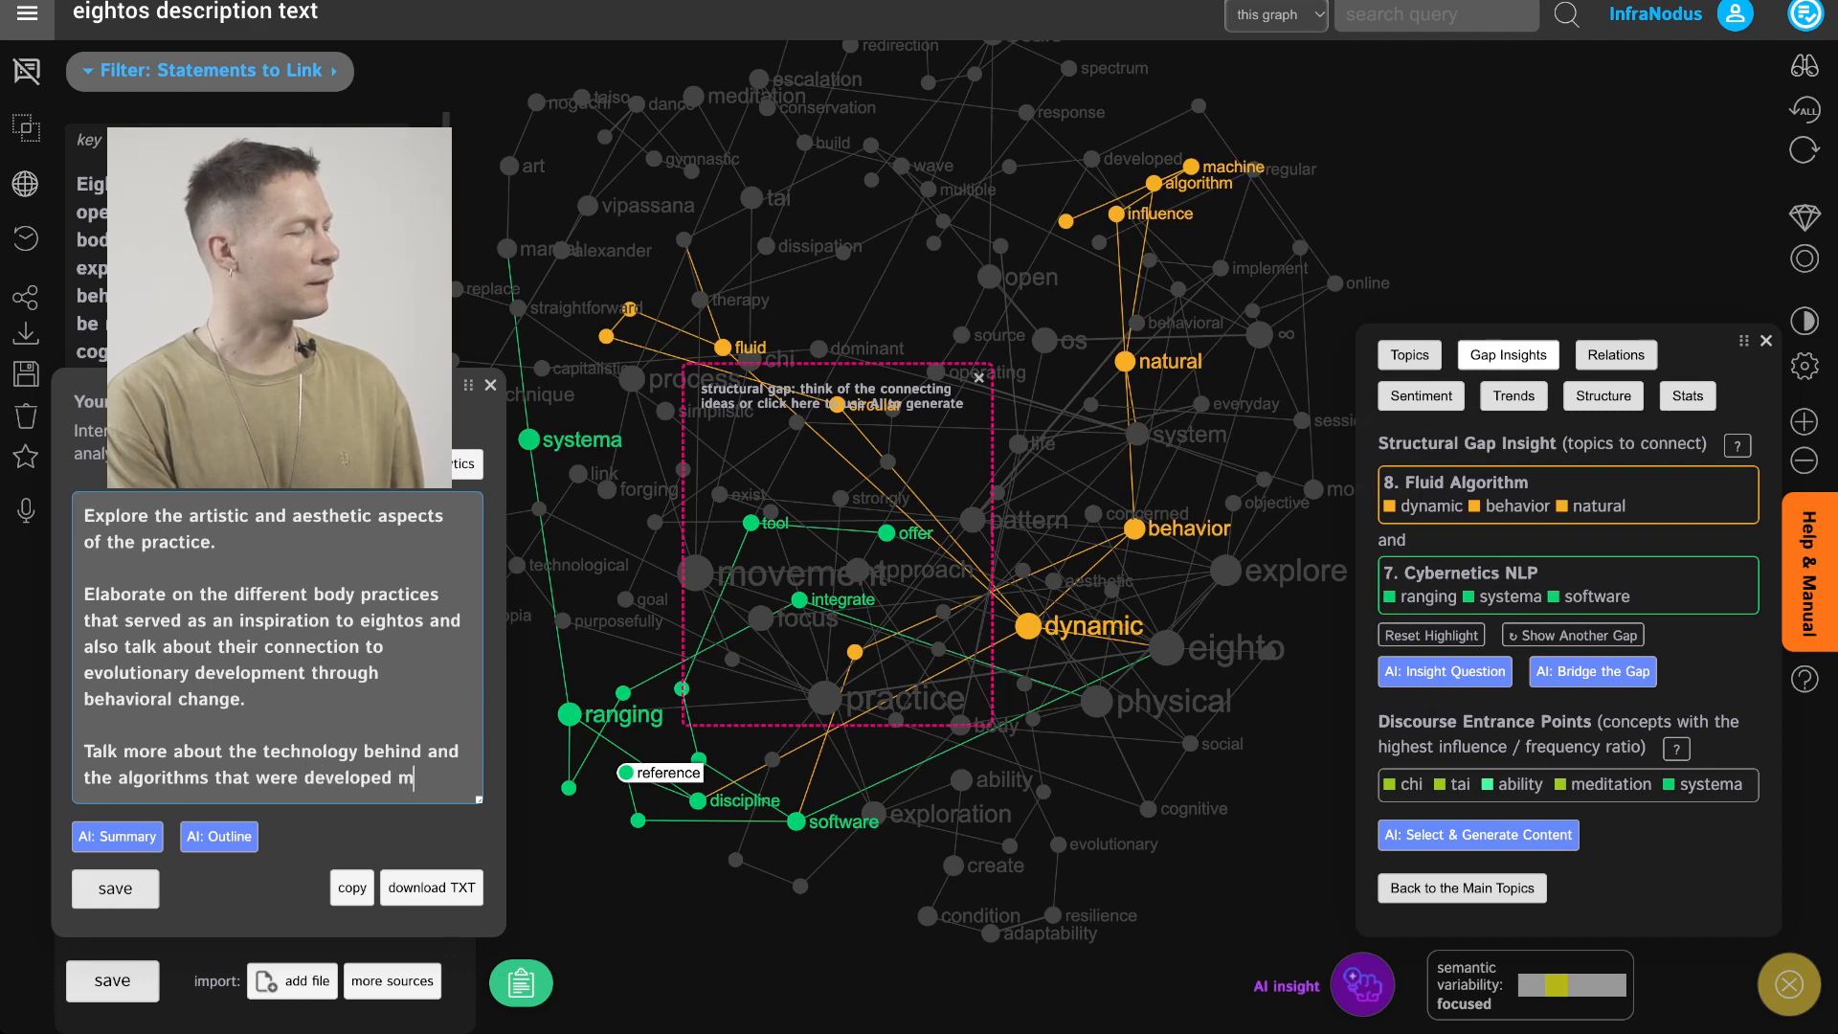
key(BackSpace)
text(on the basis of )
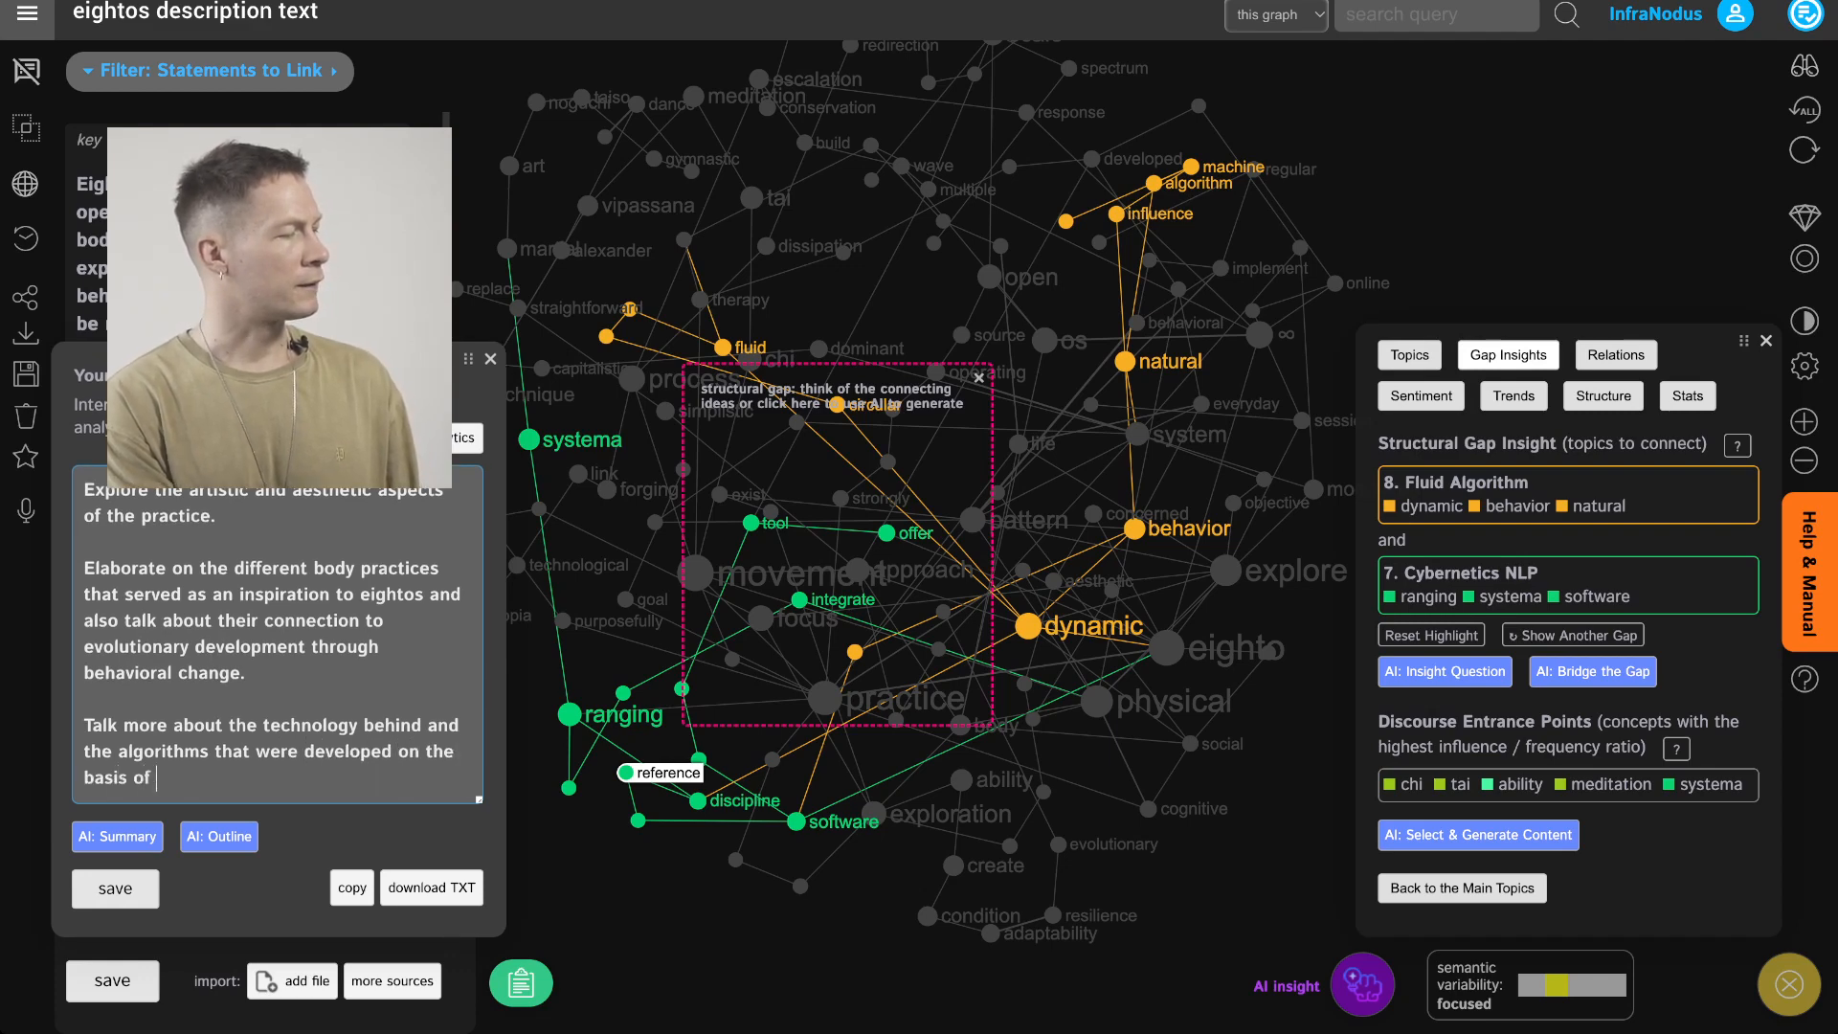
text(EightOS ph)
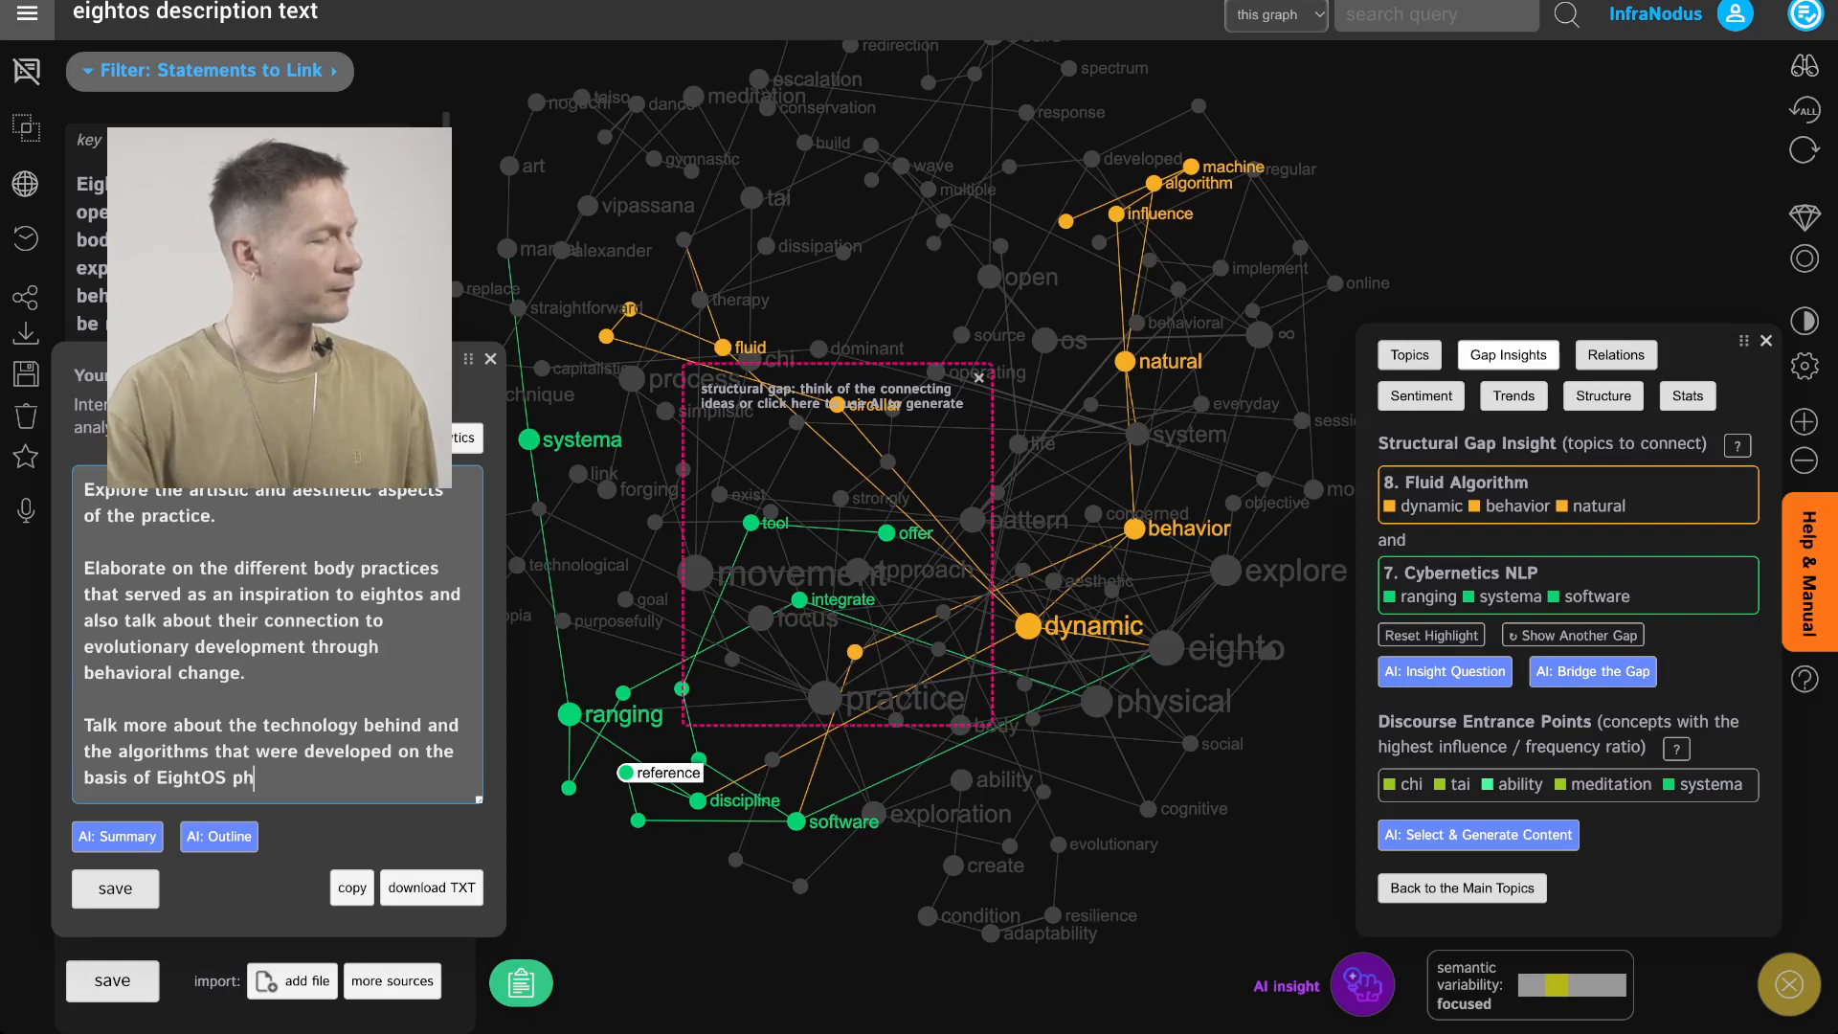
text(ysical practice.)
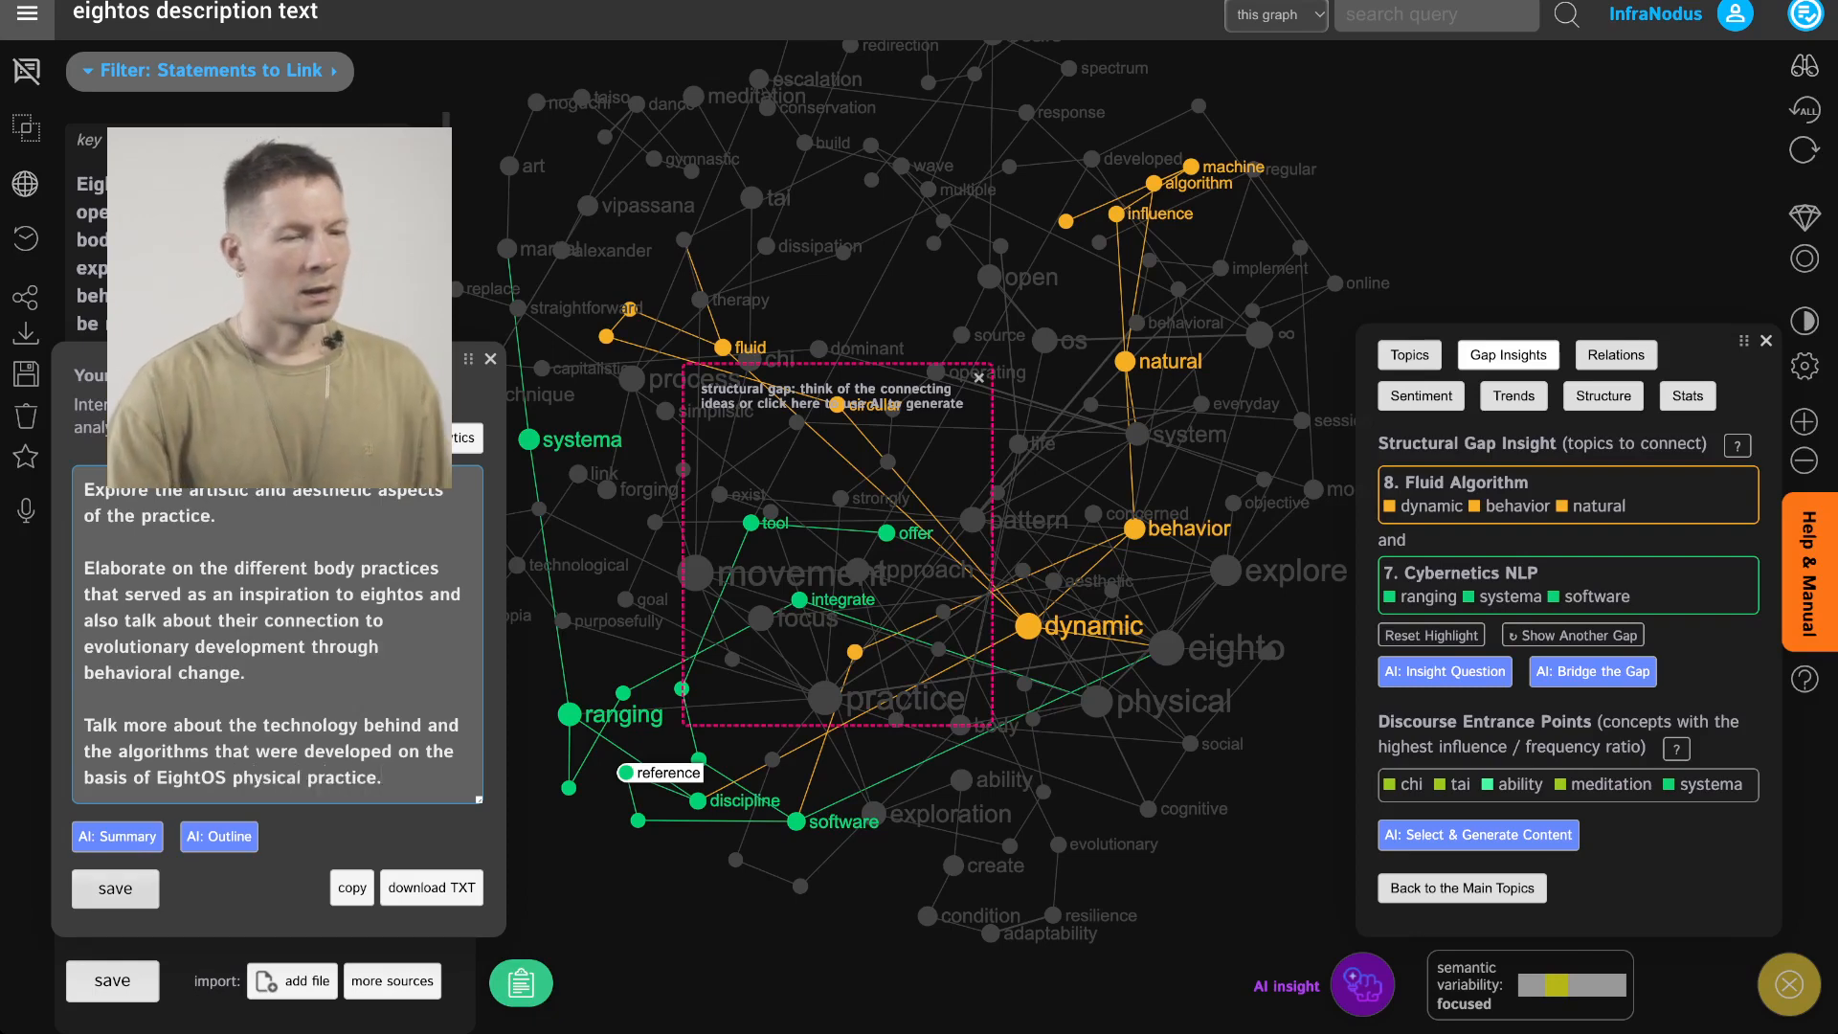
click(115, 889)
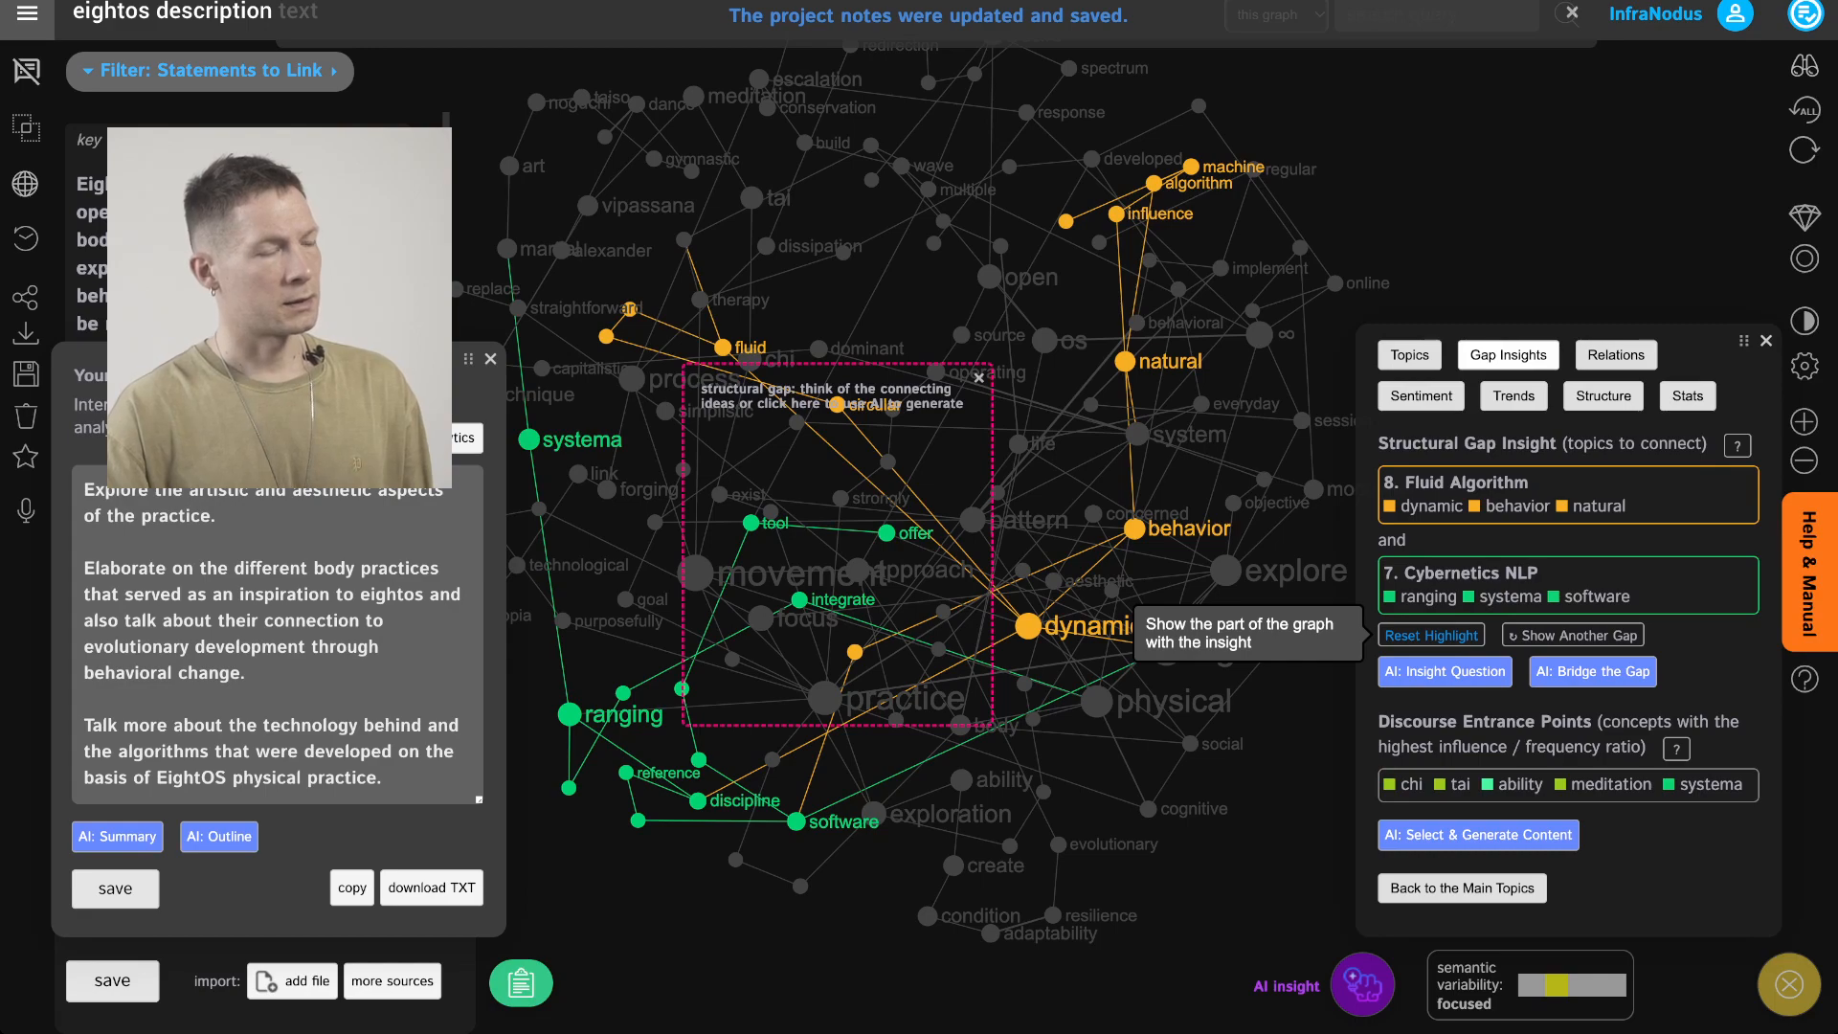
Reset the gap highlight and mark the Reveal the Structural Gaps workflow step as completed
click(1431, 635)
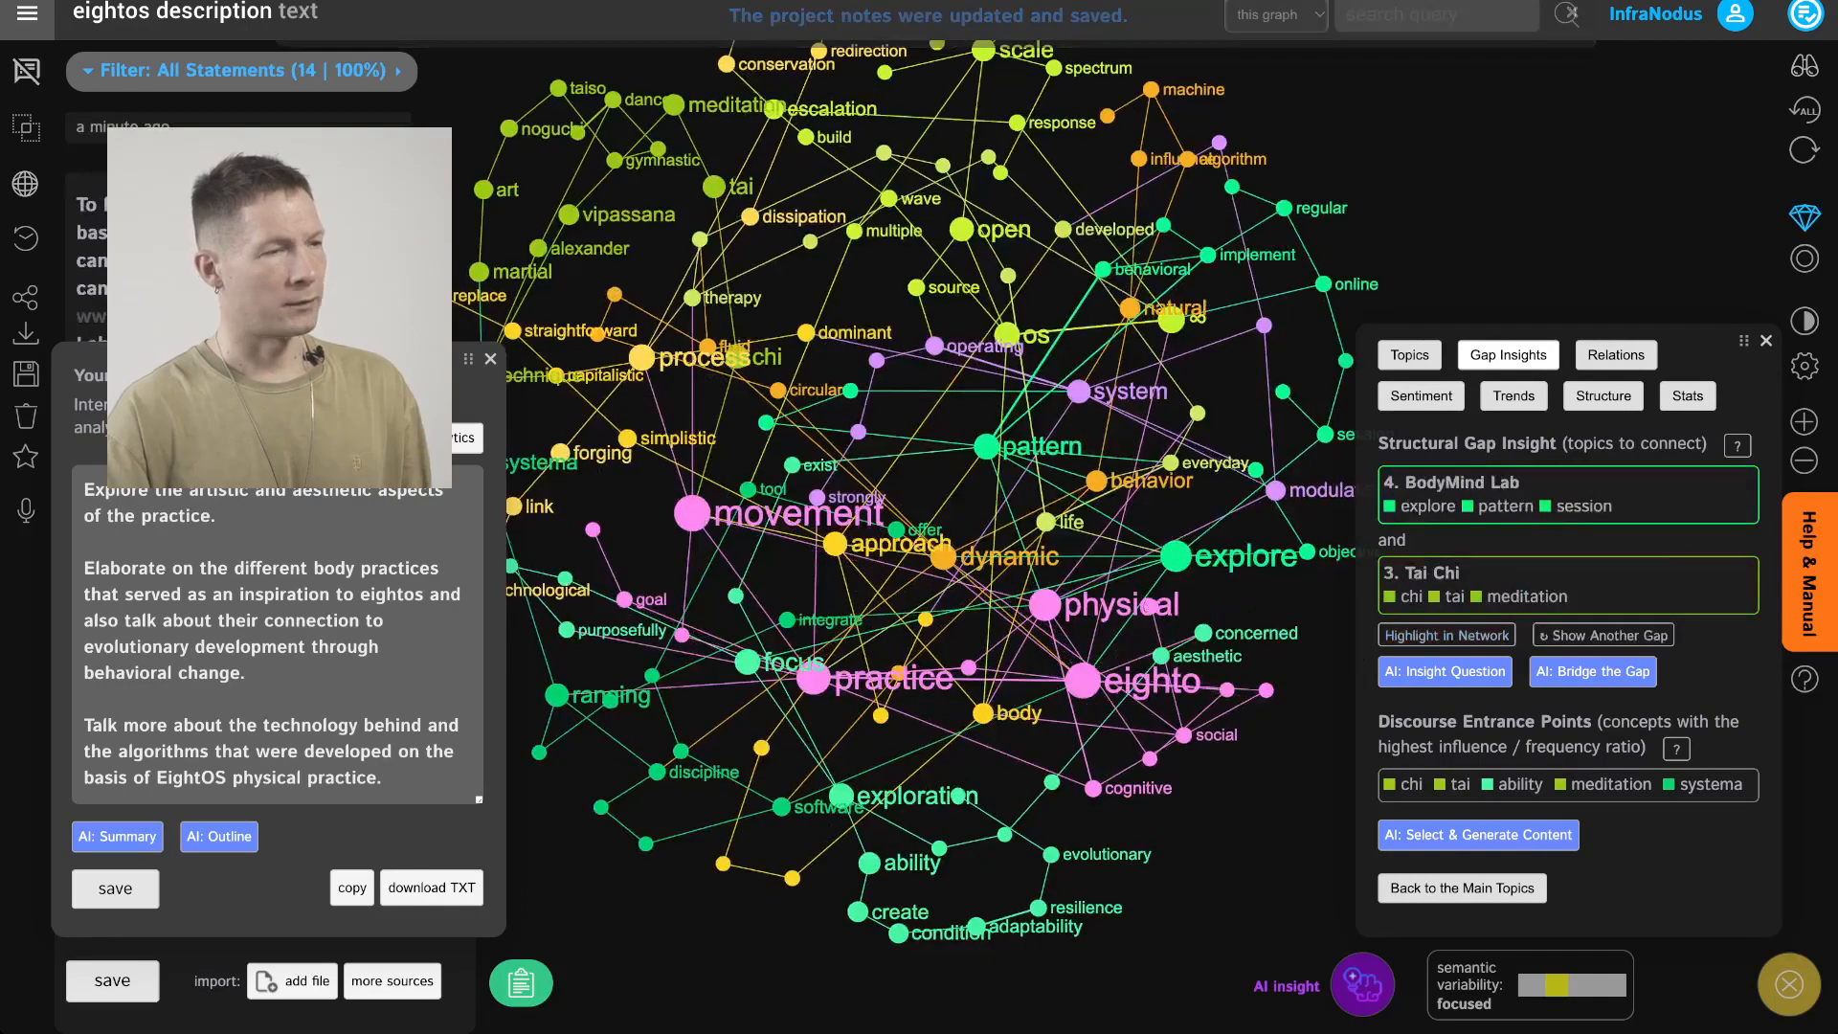
click(1807, 15)
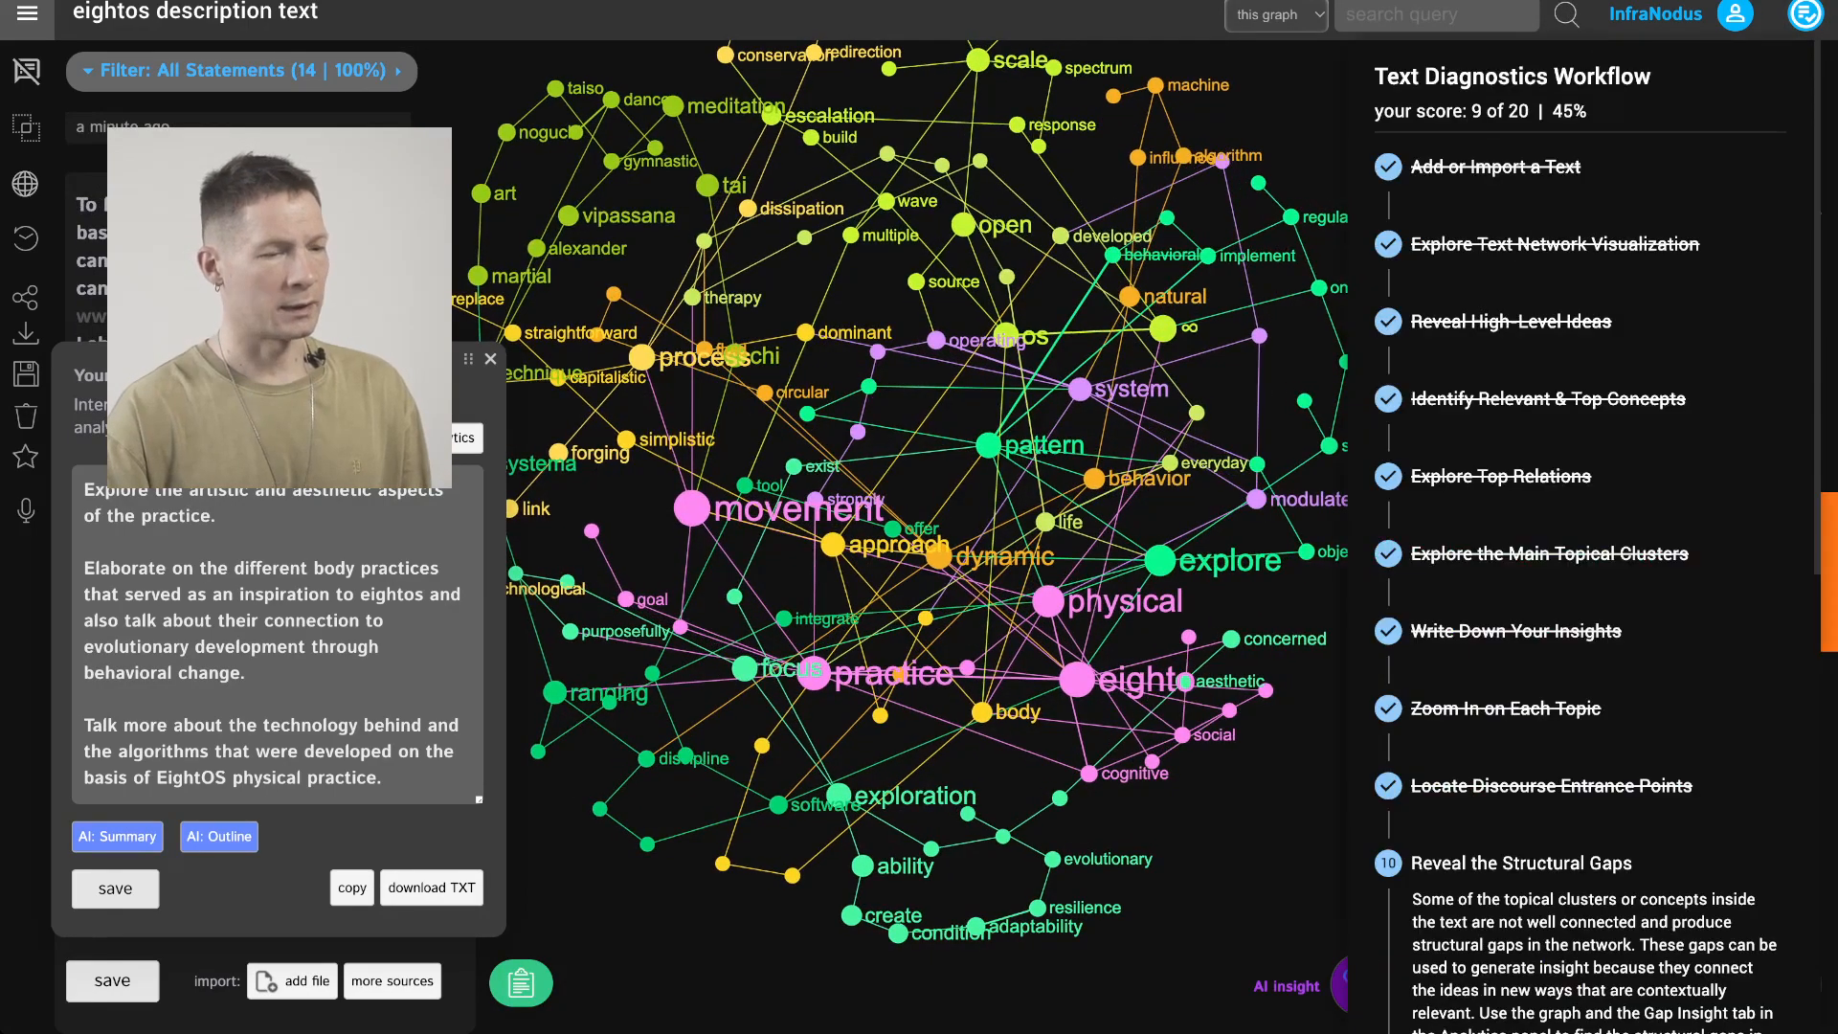
scroll(1582, 574, down, 2)
scroll(1573, 912, down, 1)
click(1573, 913)
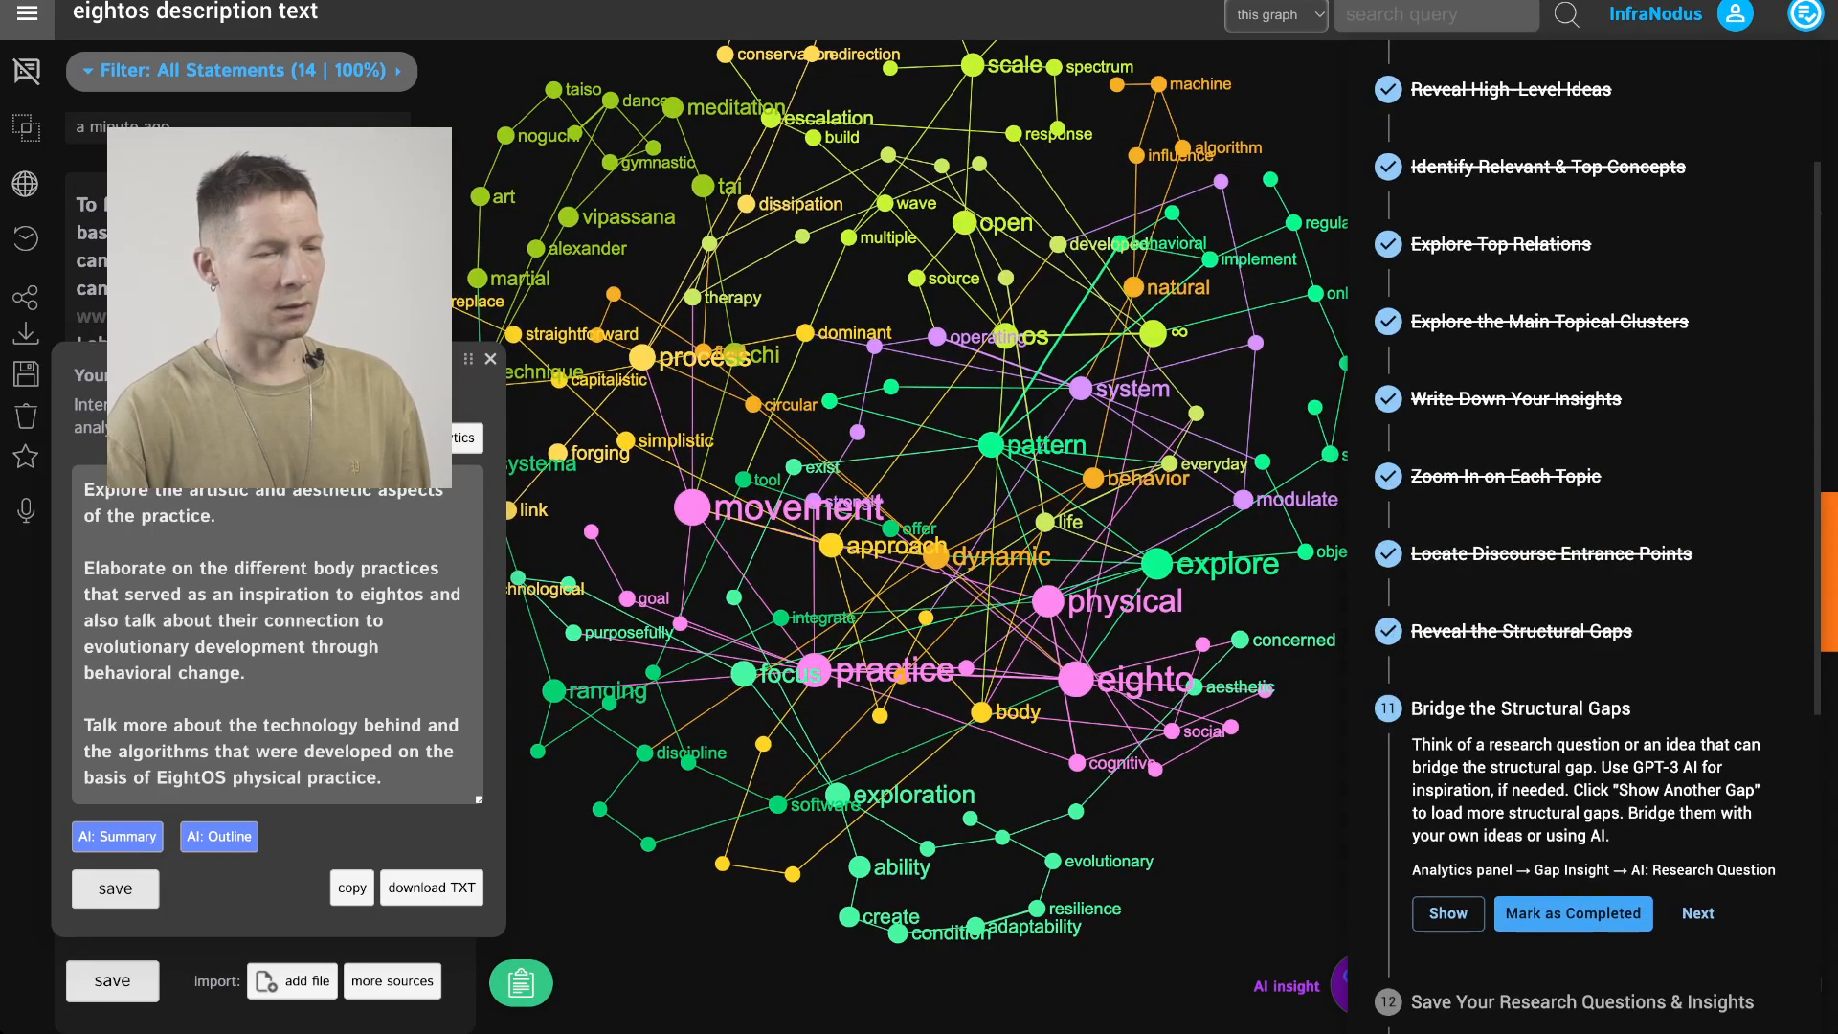
Mark the Bridge the Structural Gaps and Save Your Research Questions & Insights workflow steps as completed
scroll(1573, 912, down, 2)
click(1573, 729)
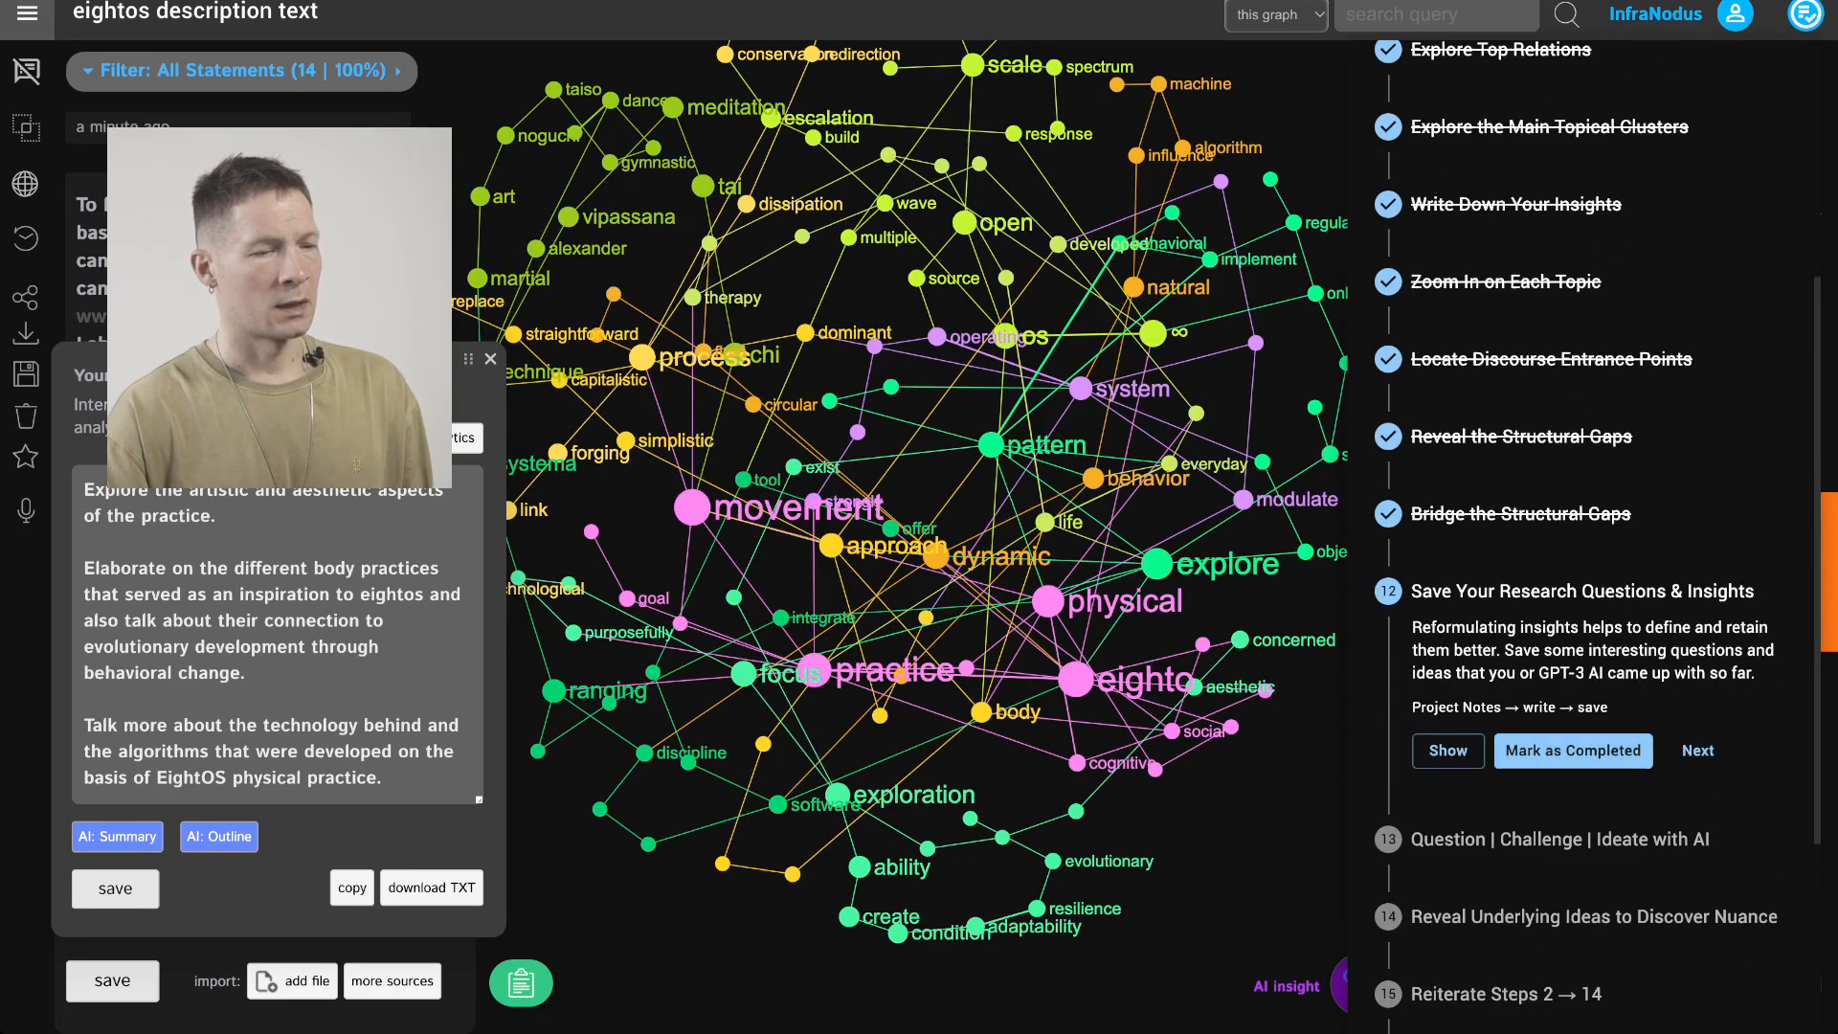
click(1574, 749)
Highlight the BodyMind Lab and Tai Chi structural gap in the network and generate an AI insight question to bridge it
scroll(1573, 709, down, 3)
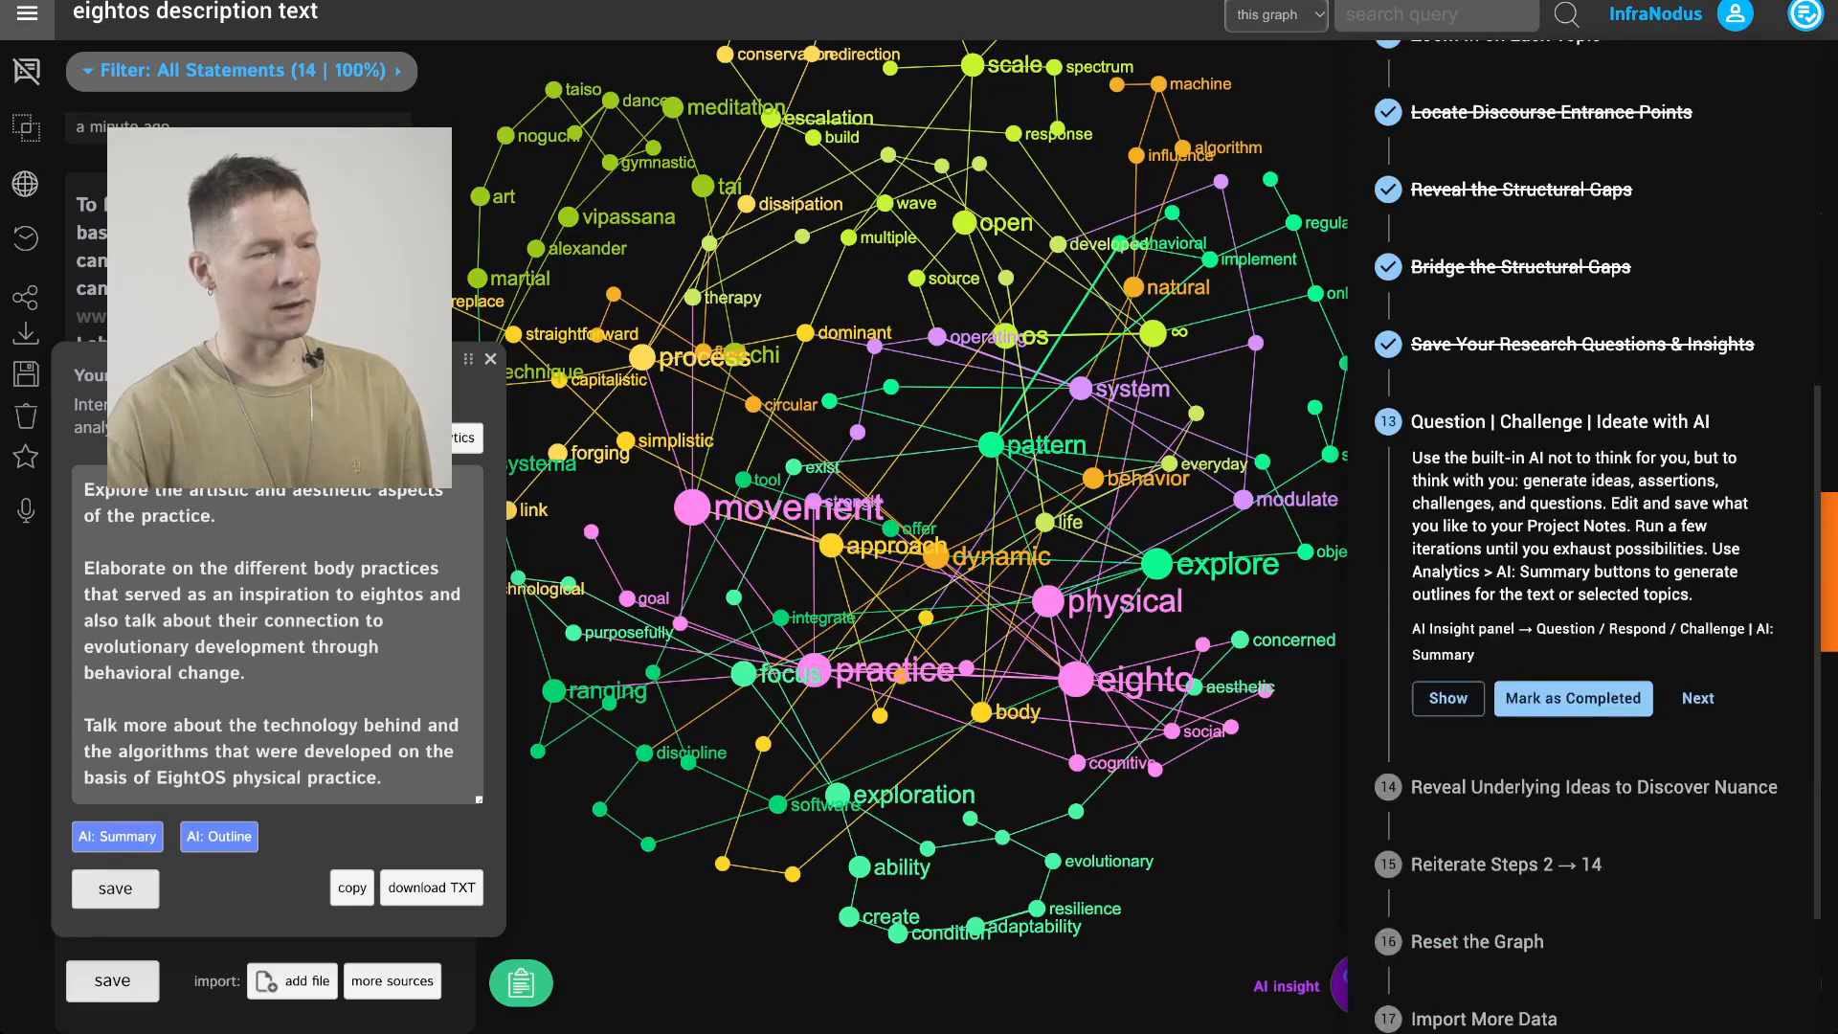
click(1448, 685)
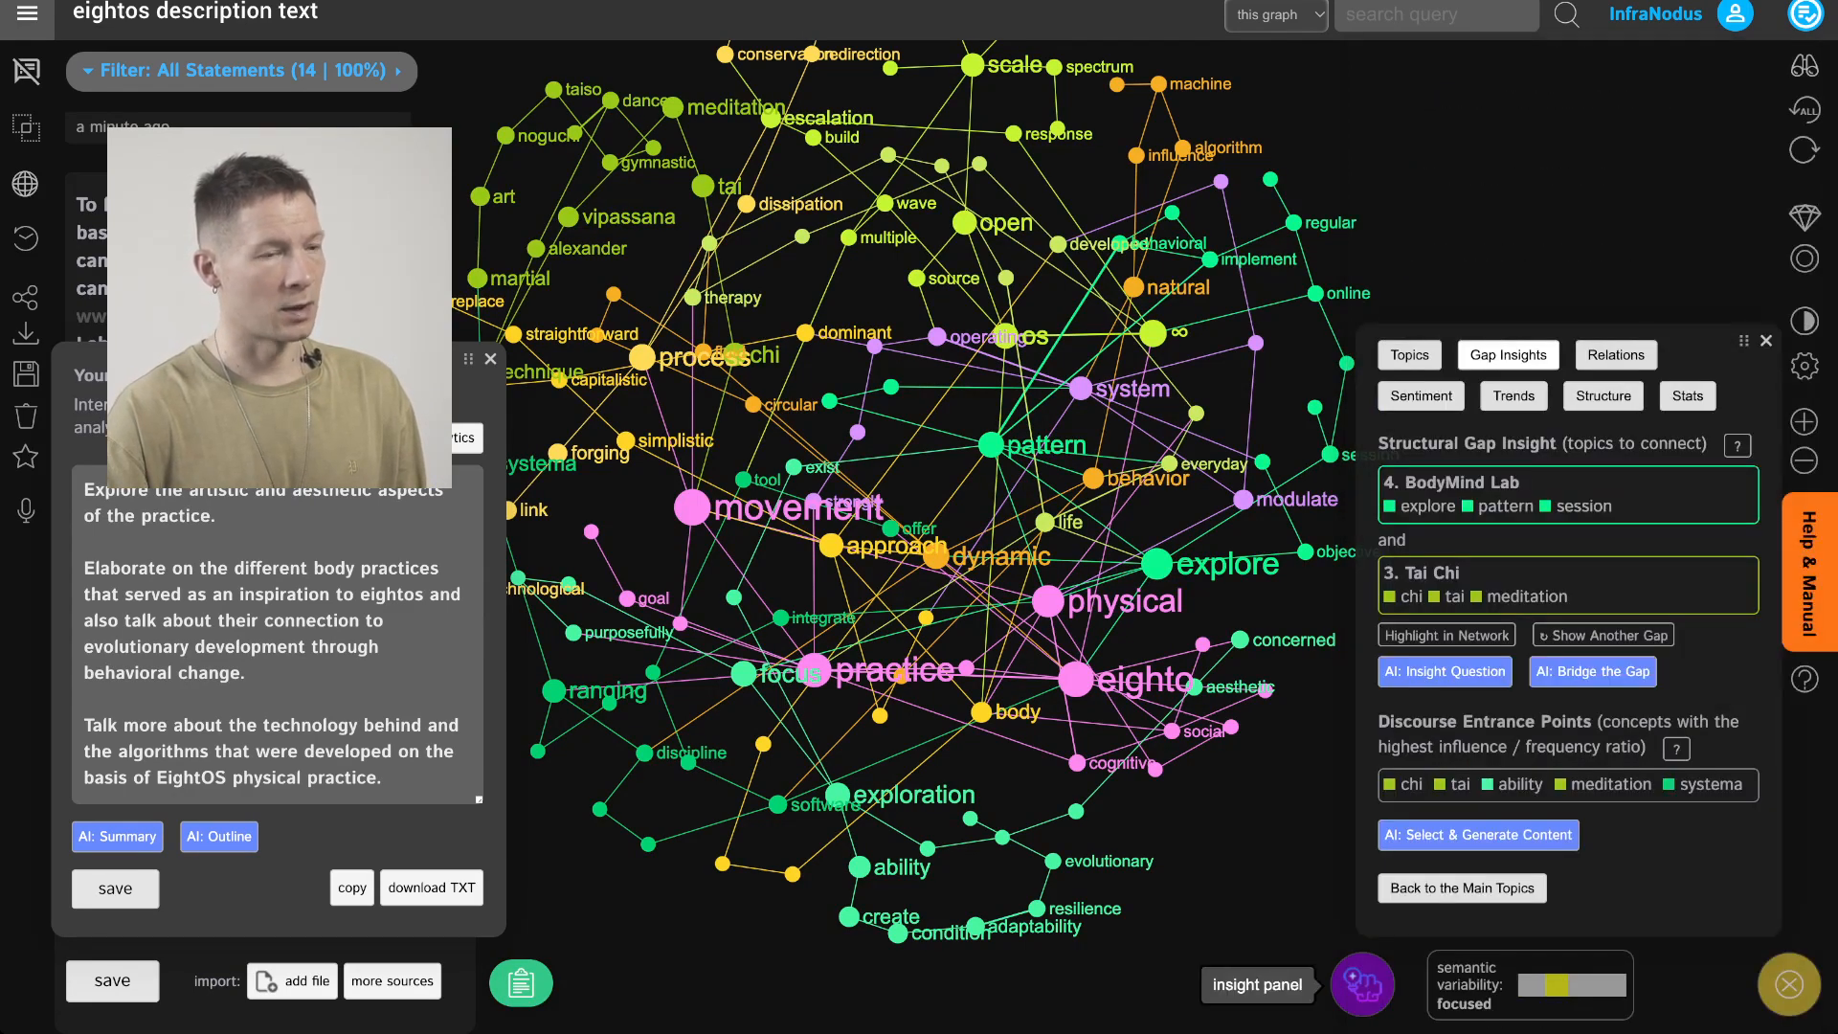
click(1363, 984)
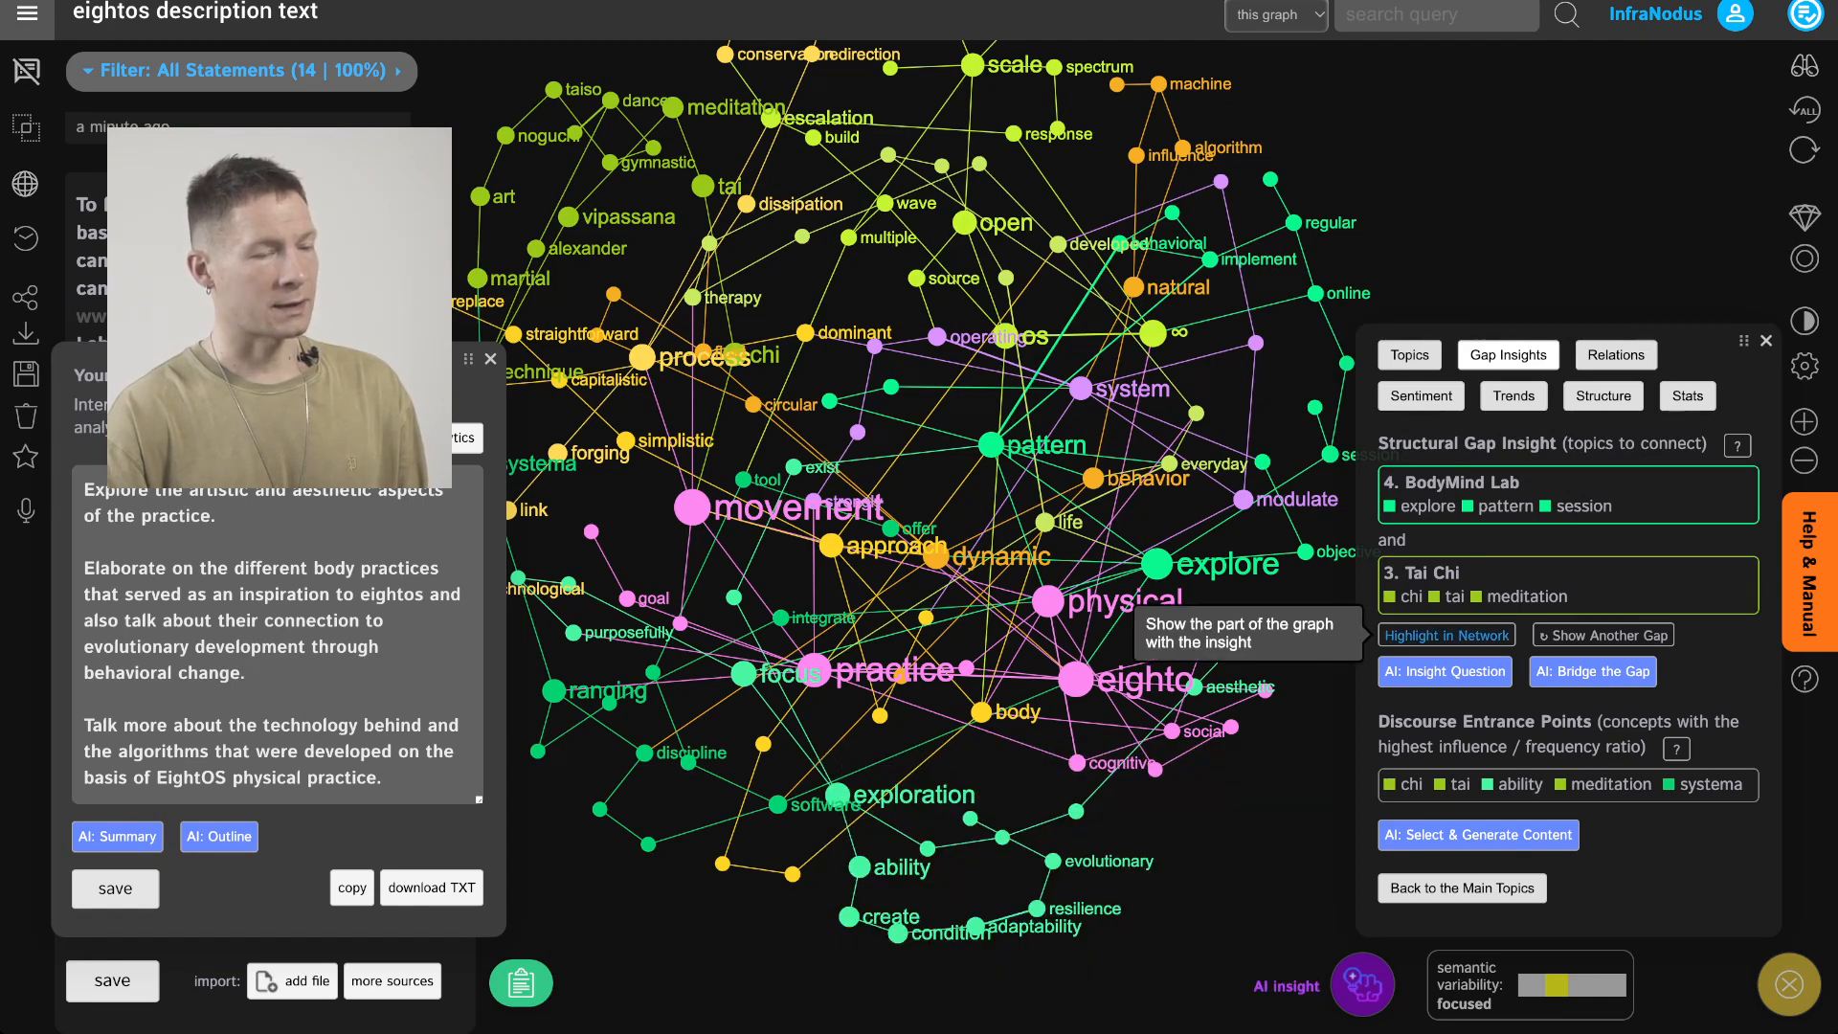
click(1445, 636)
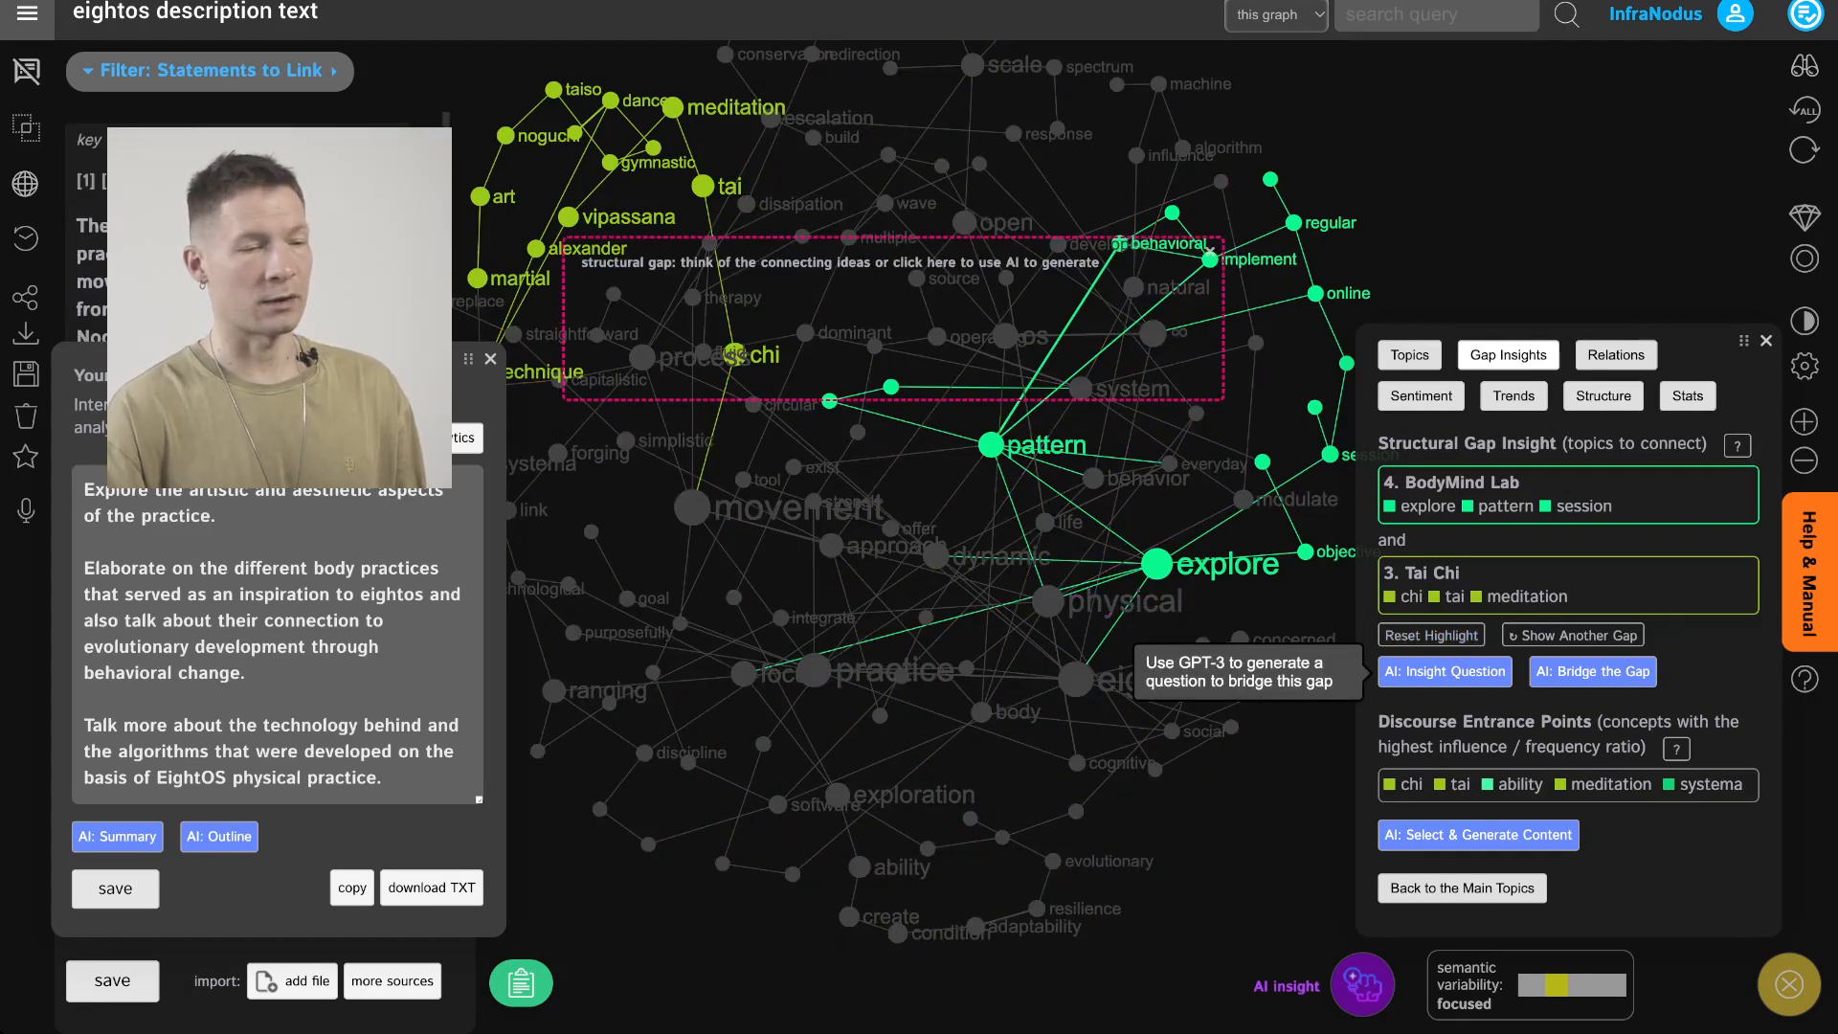
click(1445, 671)
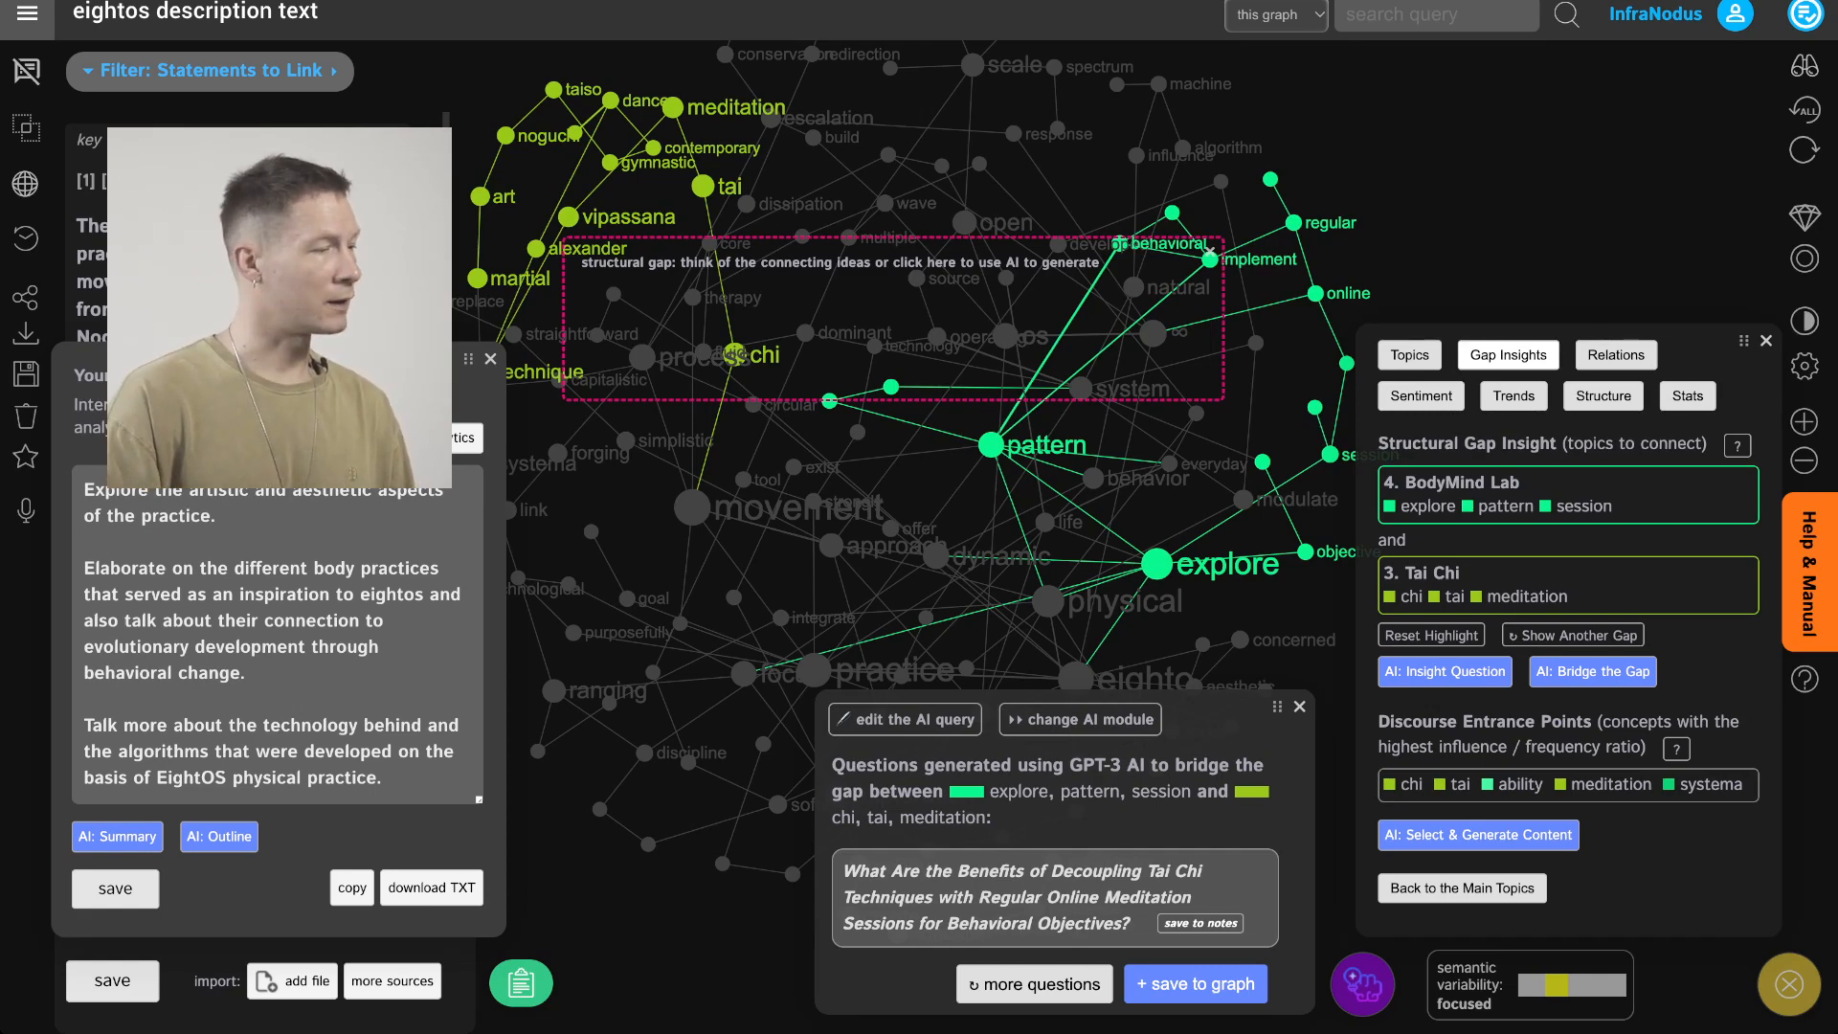
Extend the project note with: How to combine those practices to achieve behavioural effects. Save the notes
click(298, 648)
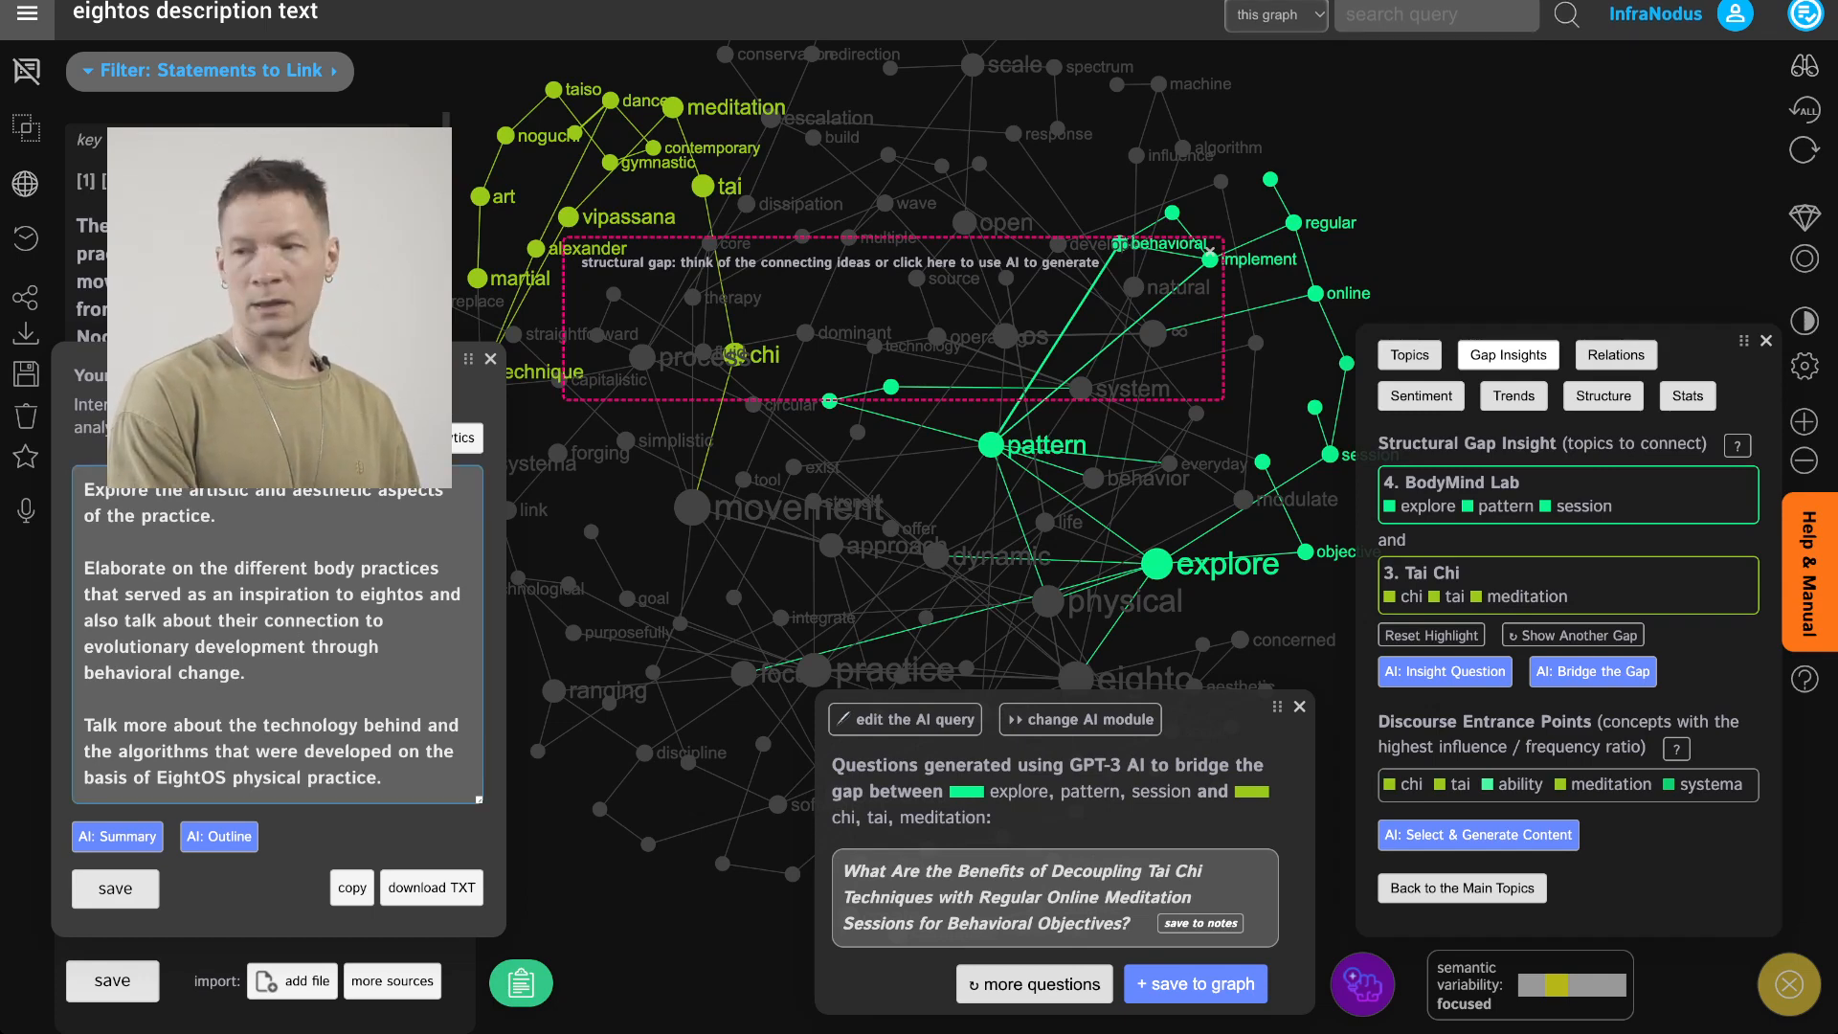
text(How)
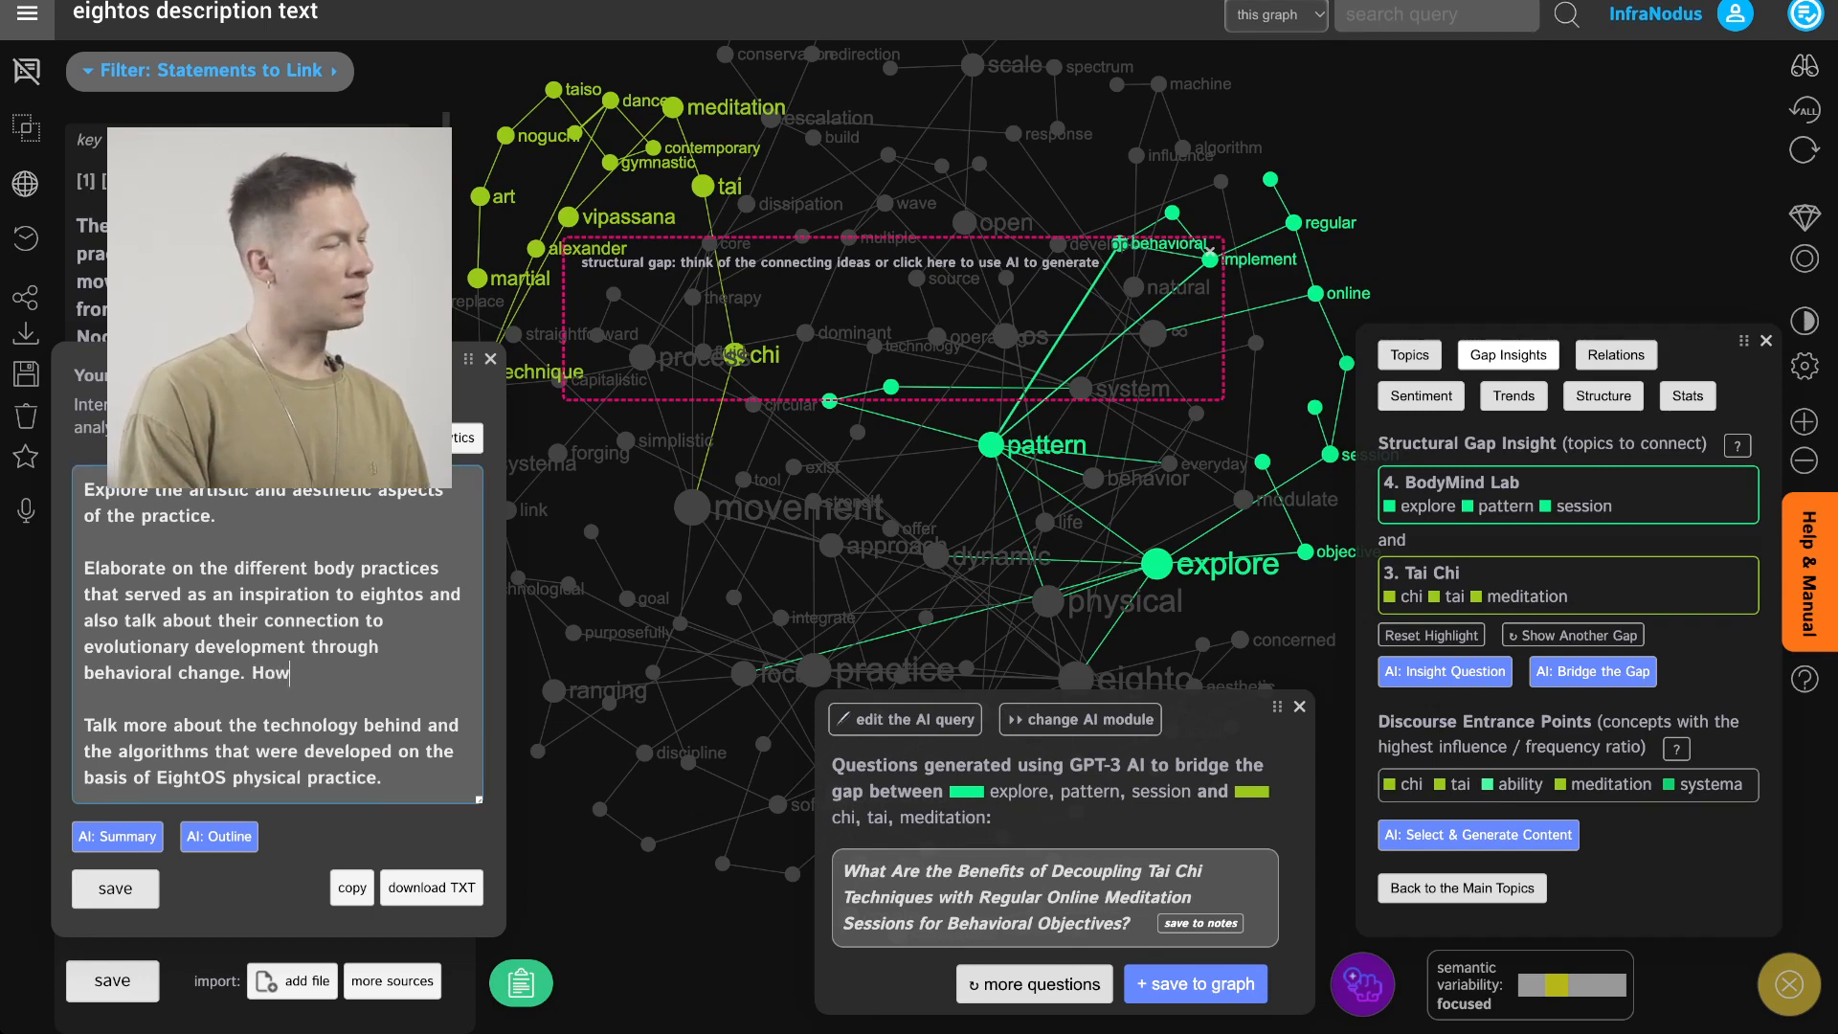
text( to com)
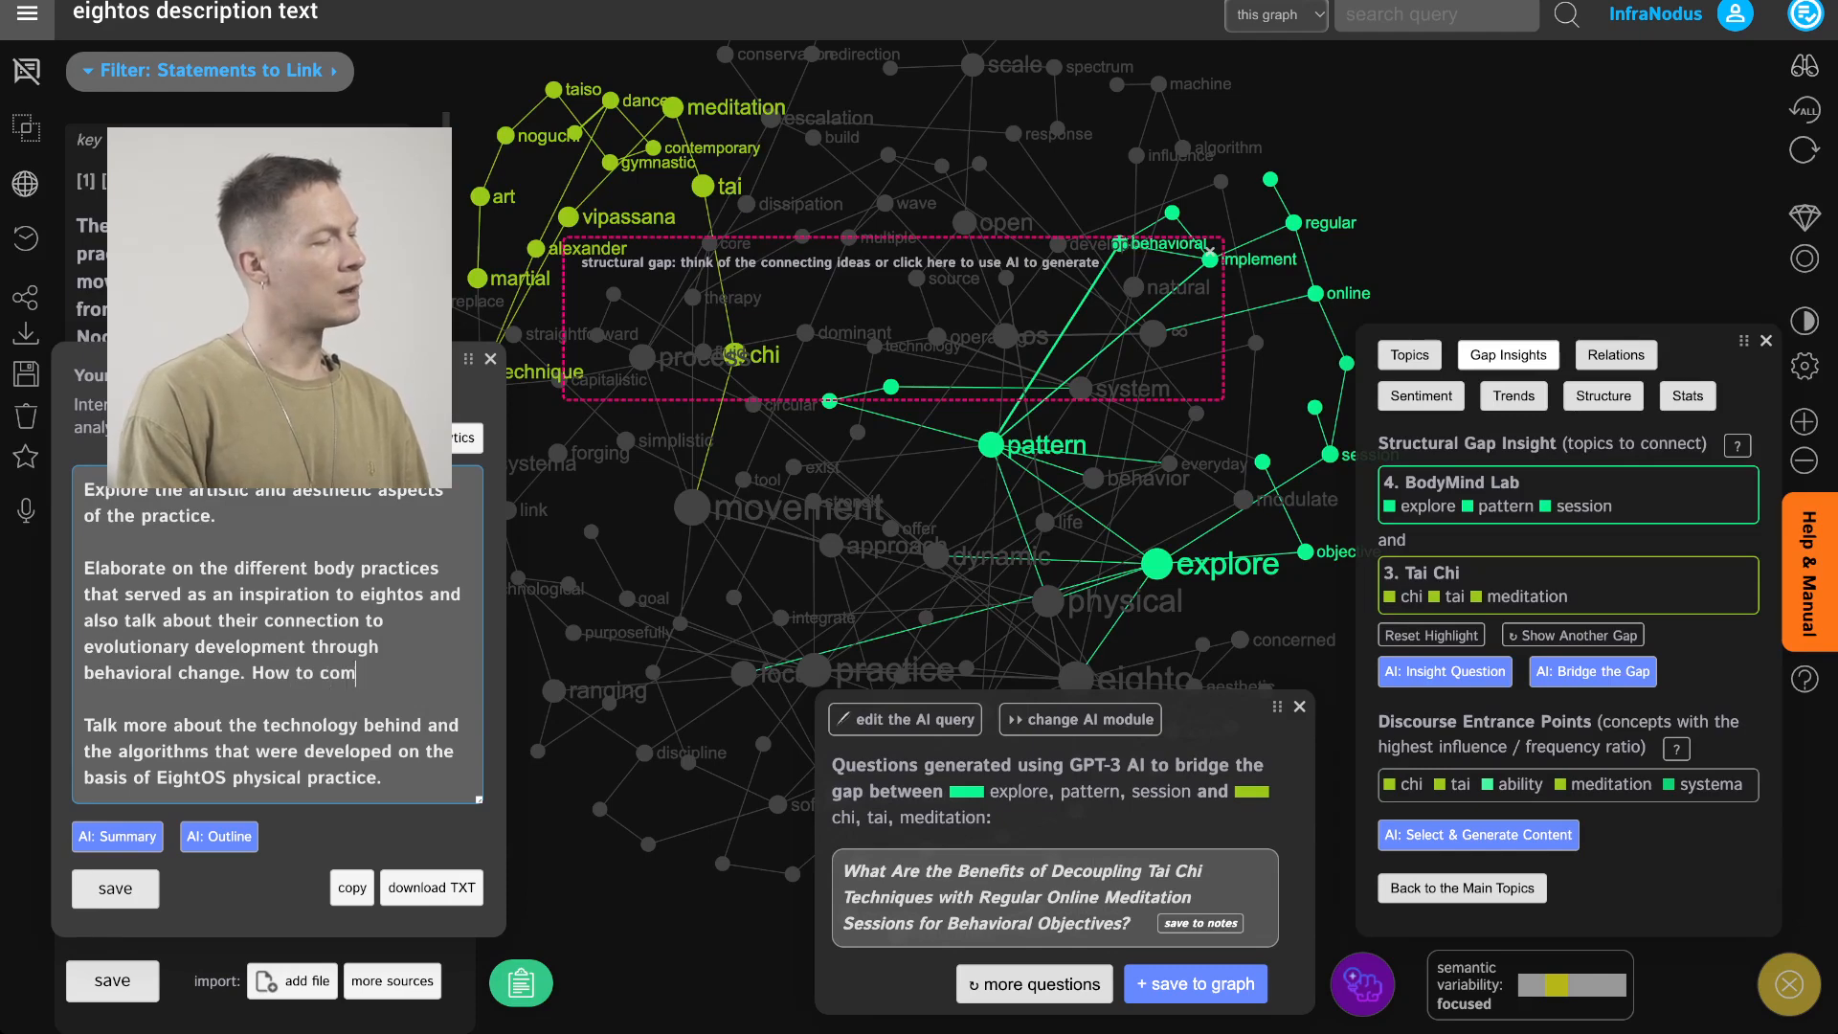
text(bine those practice)
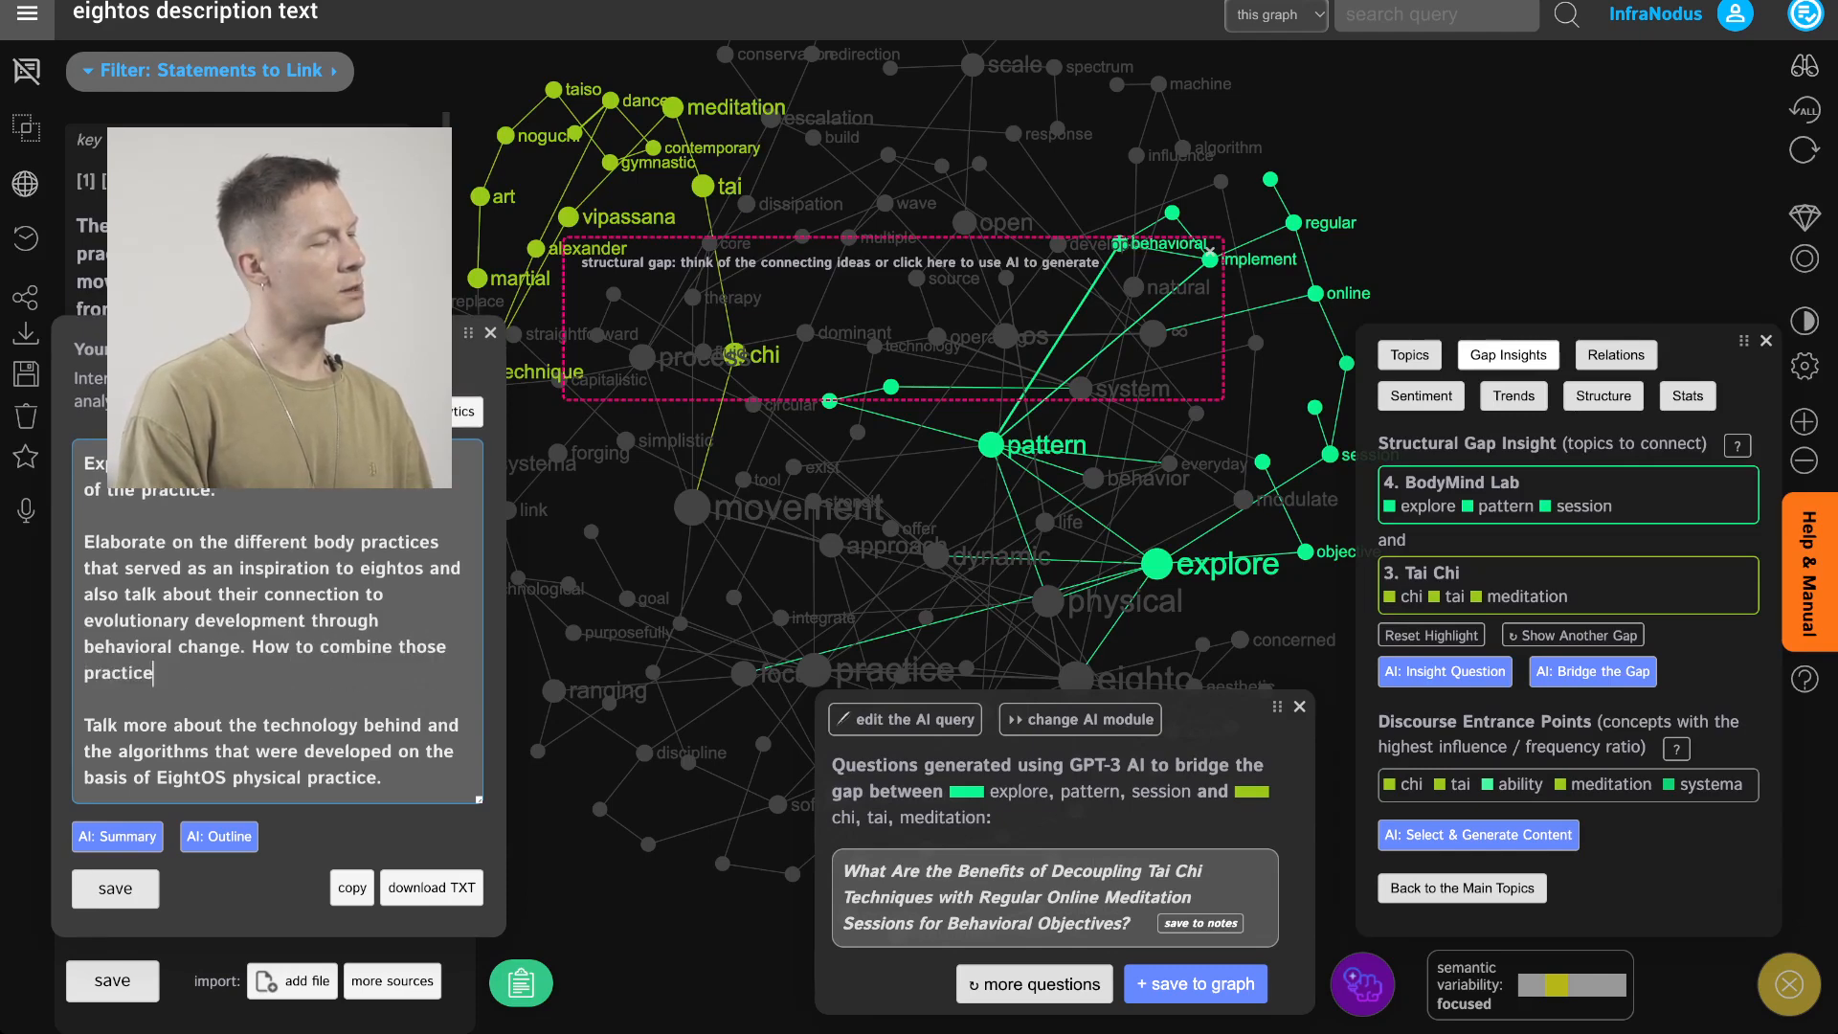
text(s to achieve bheha)
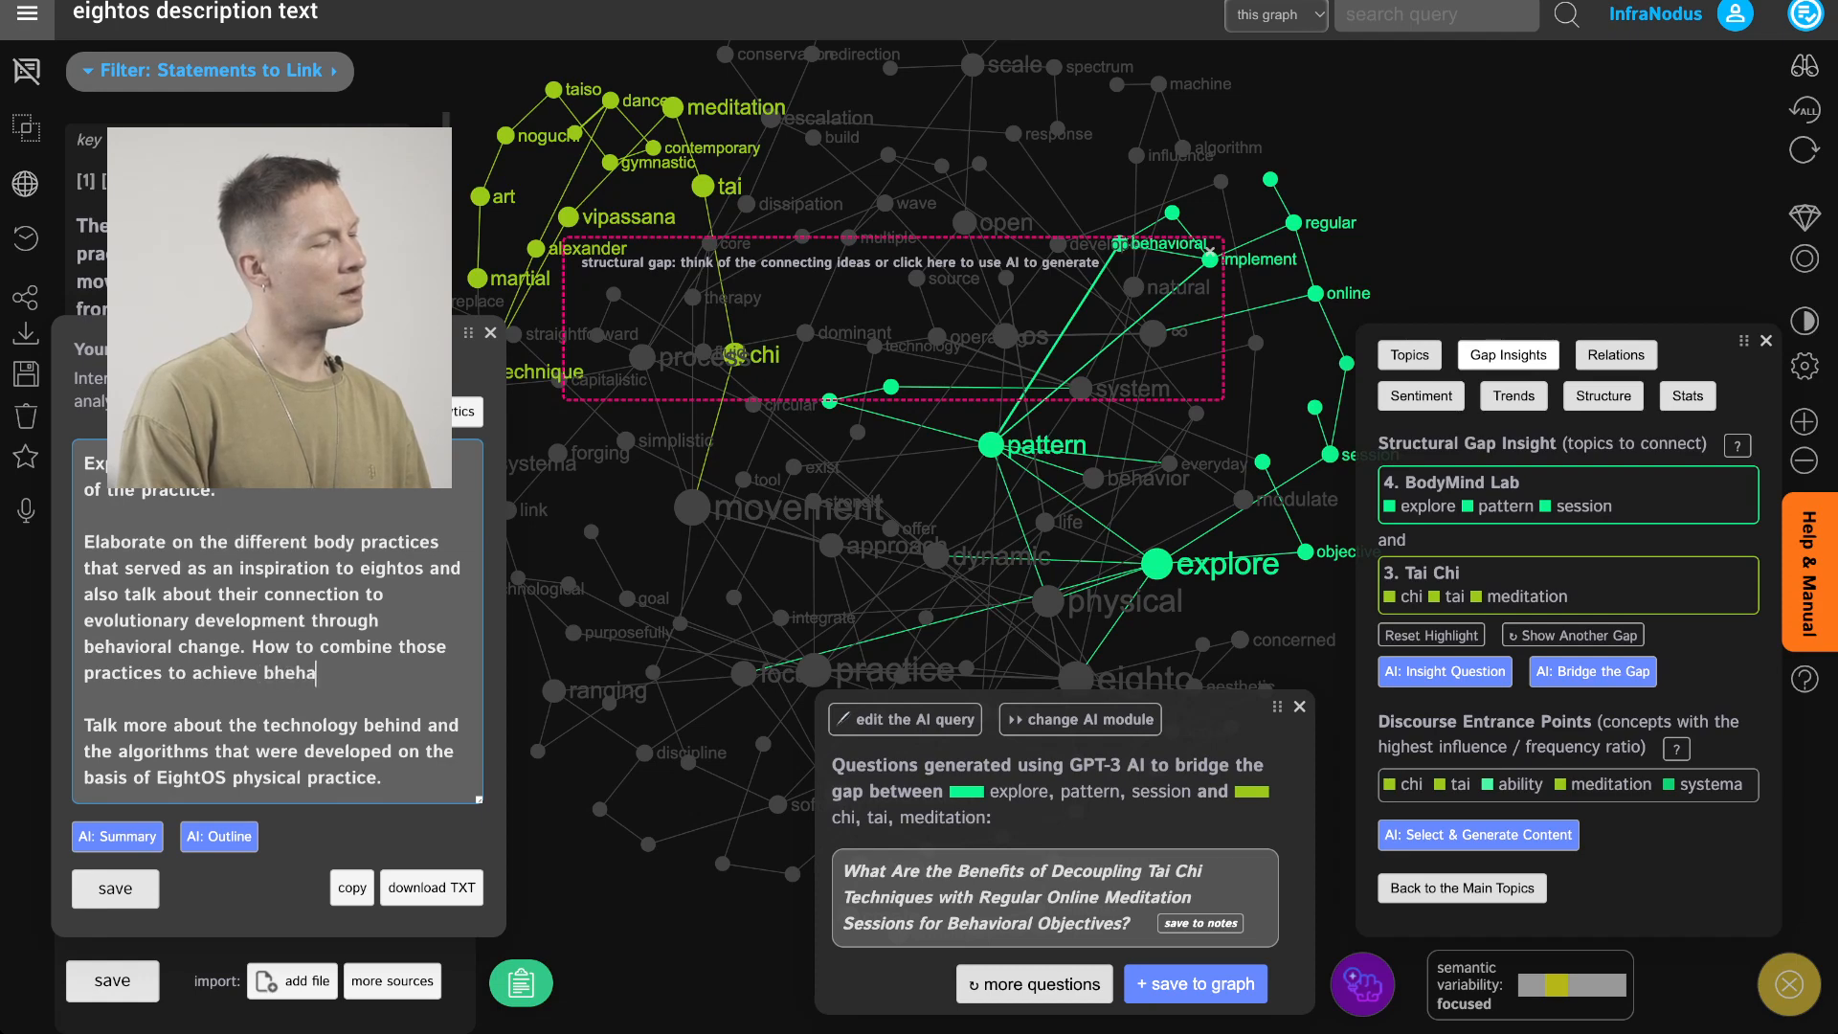
key(BackSpace)
text(ehvari)
key(BackSpace)
key(BackSpace)
key(BackSpace)
key(BackSpace)
text(aviour)
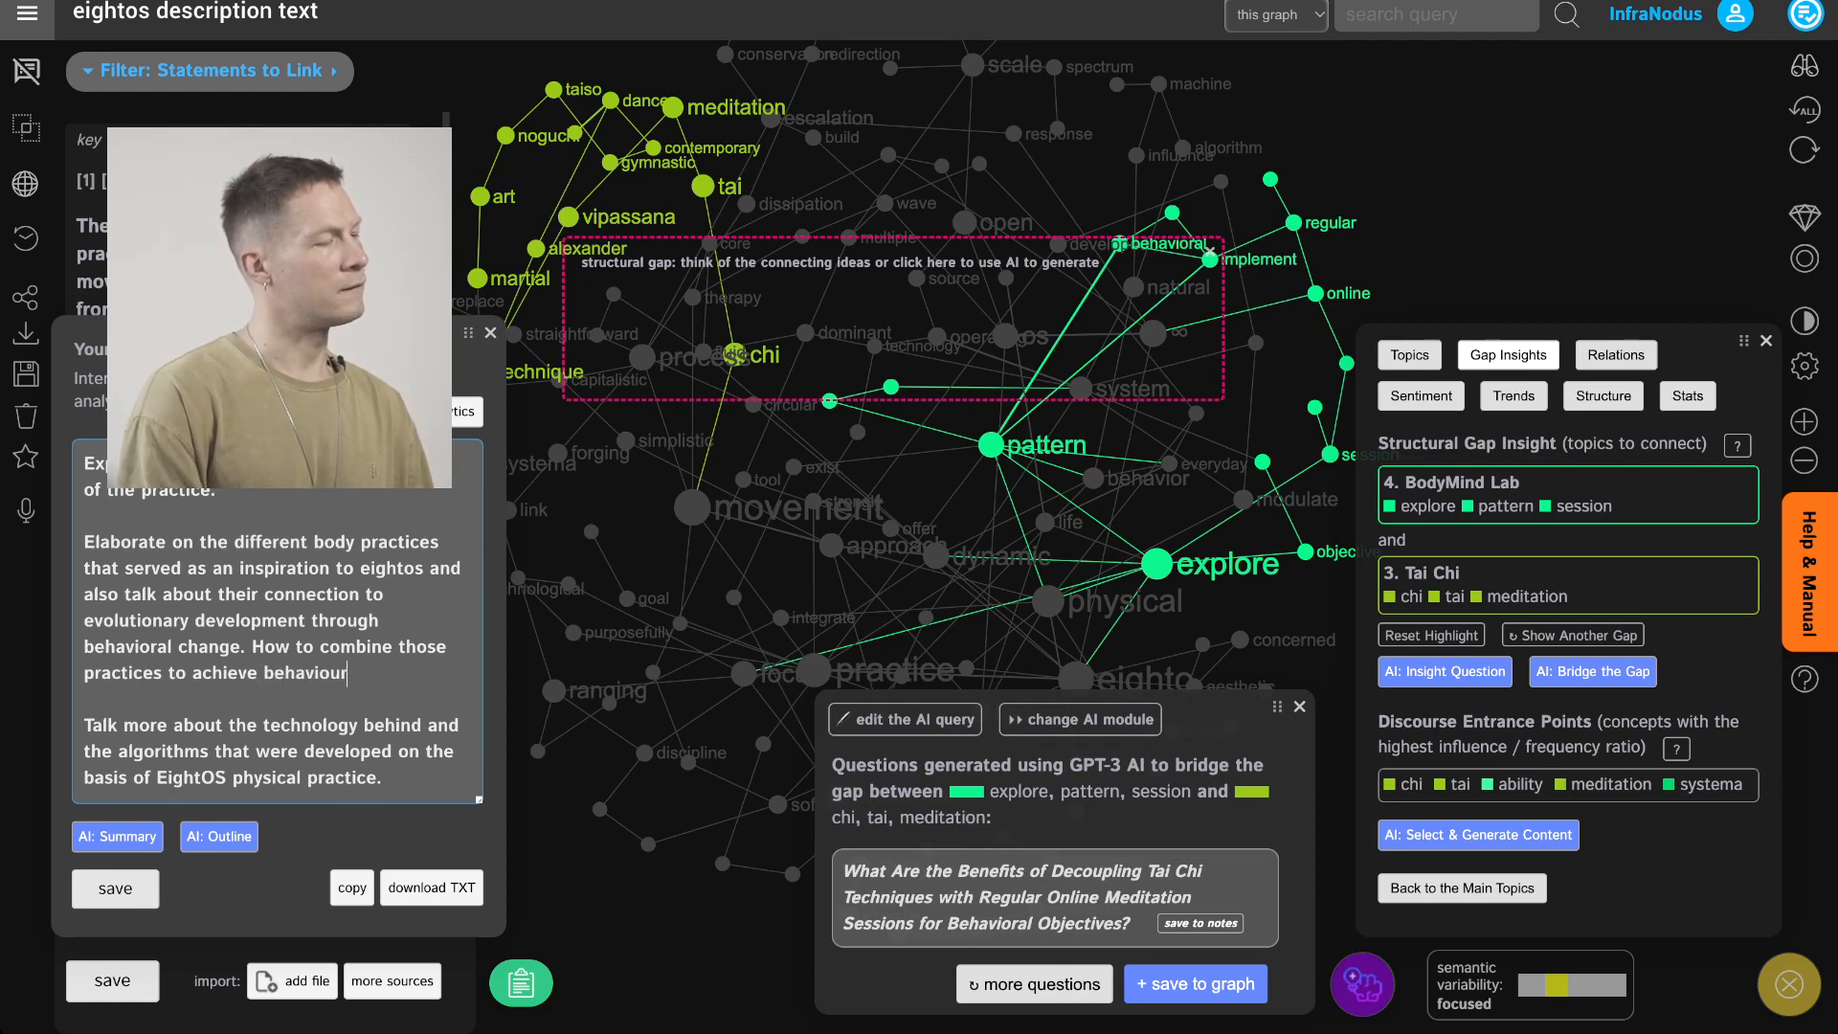
text(al effect)
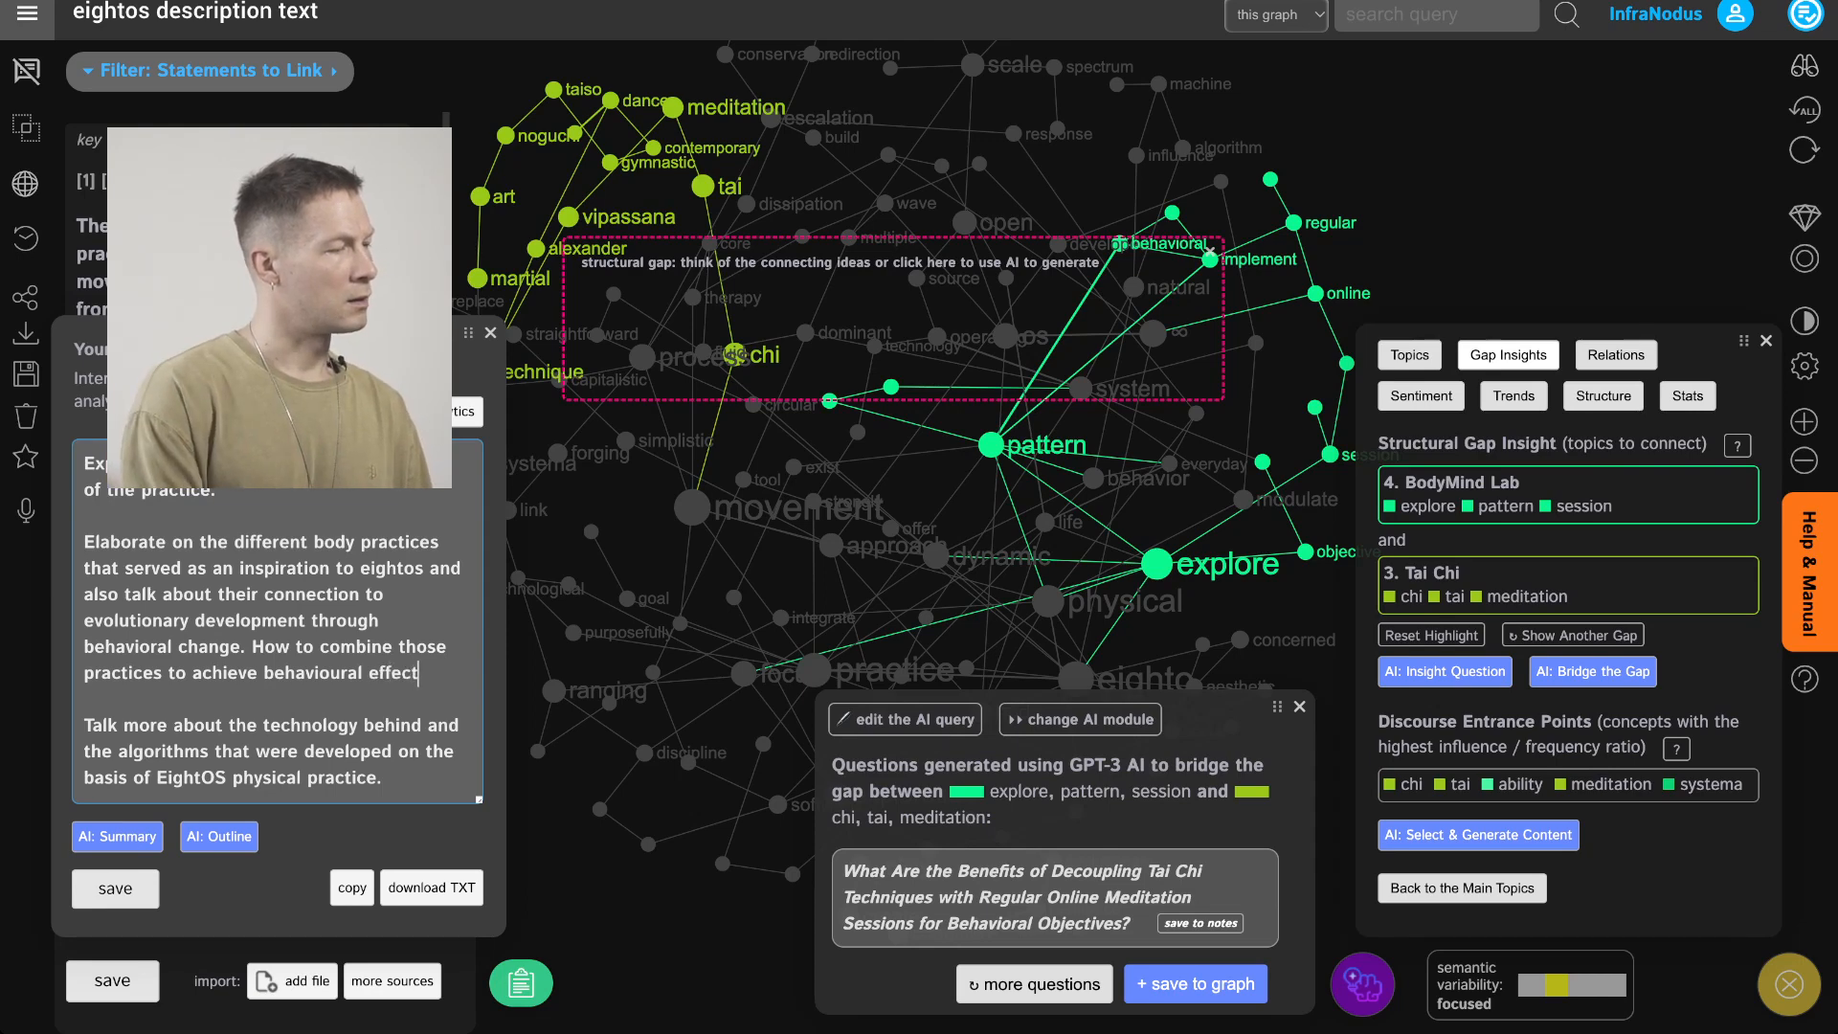
text(s.)
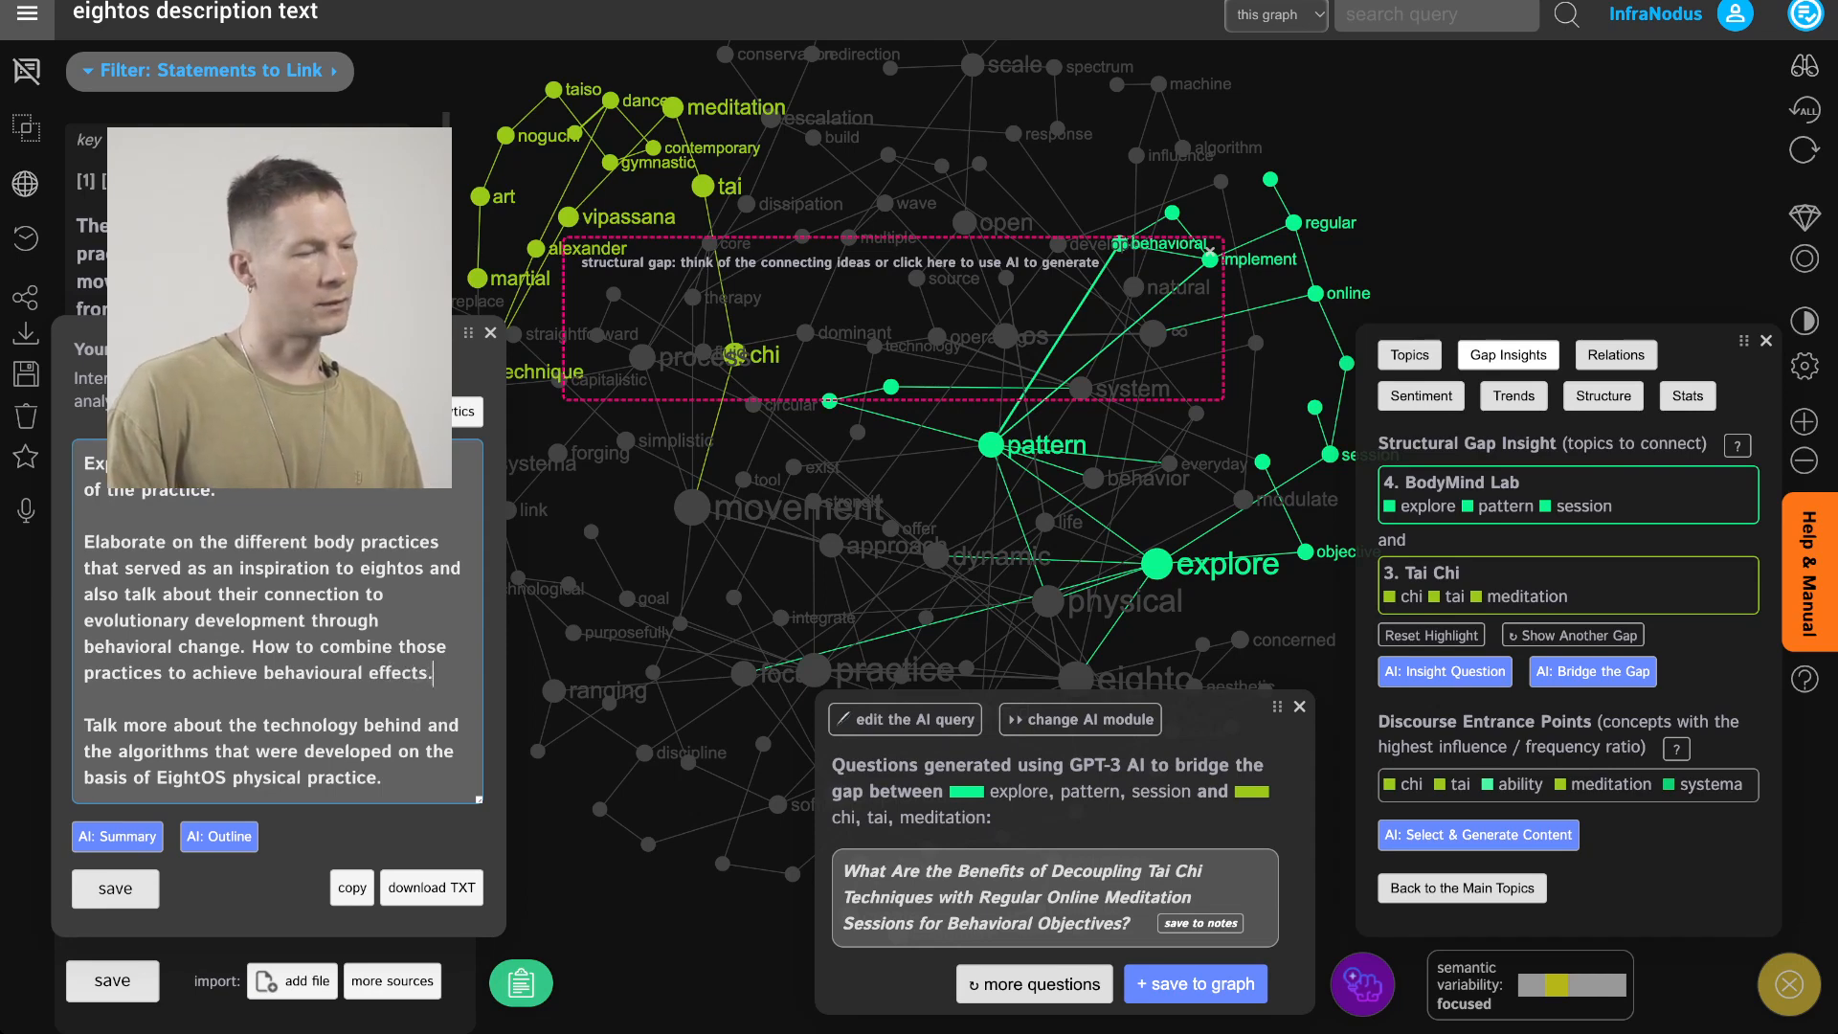
click(115, 888)
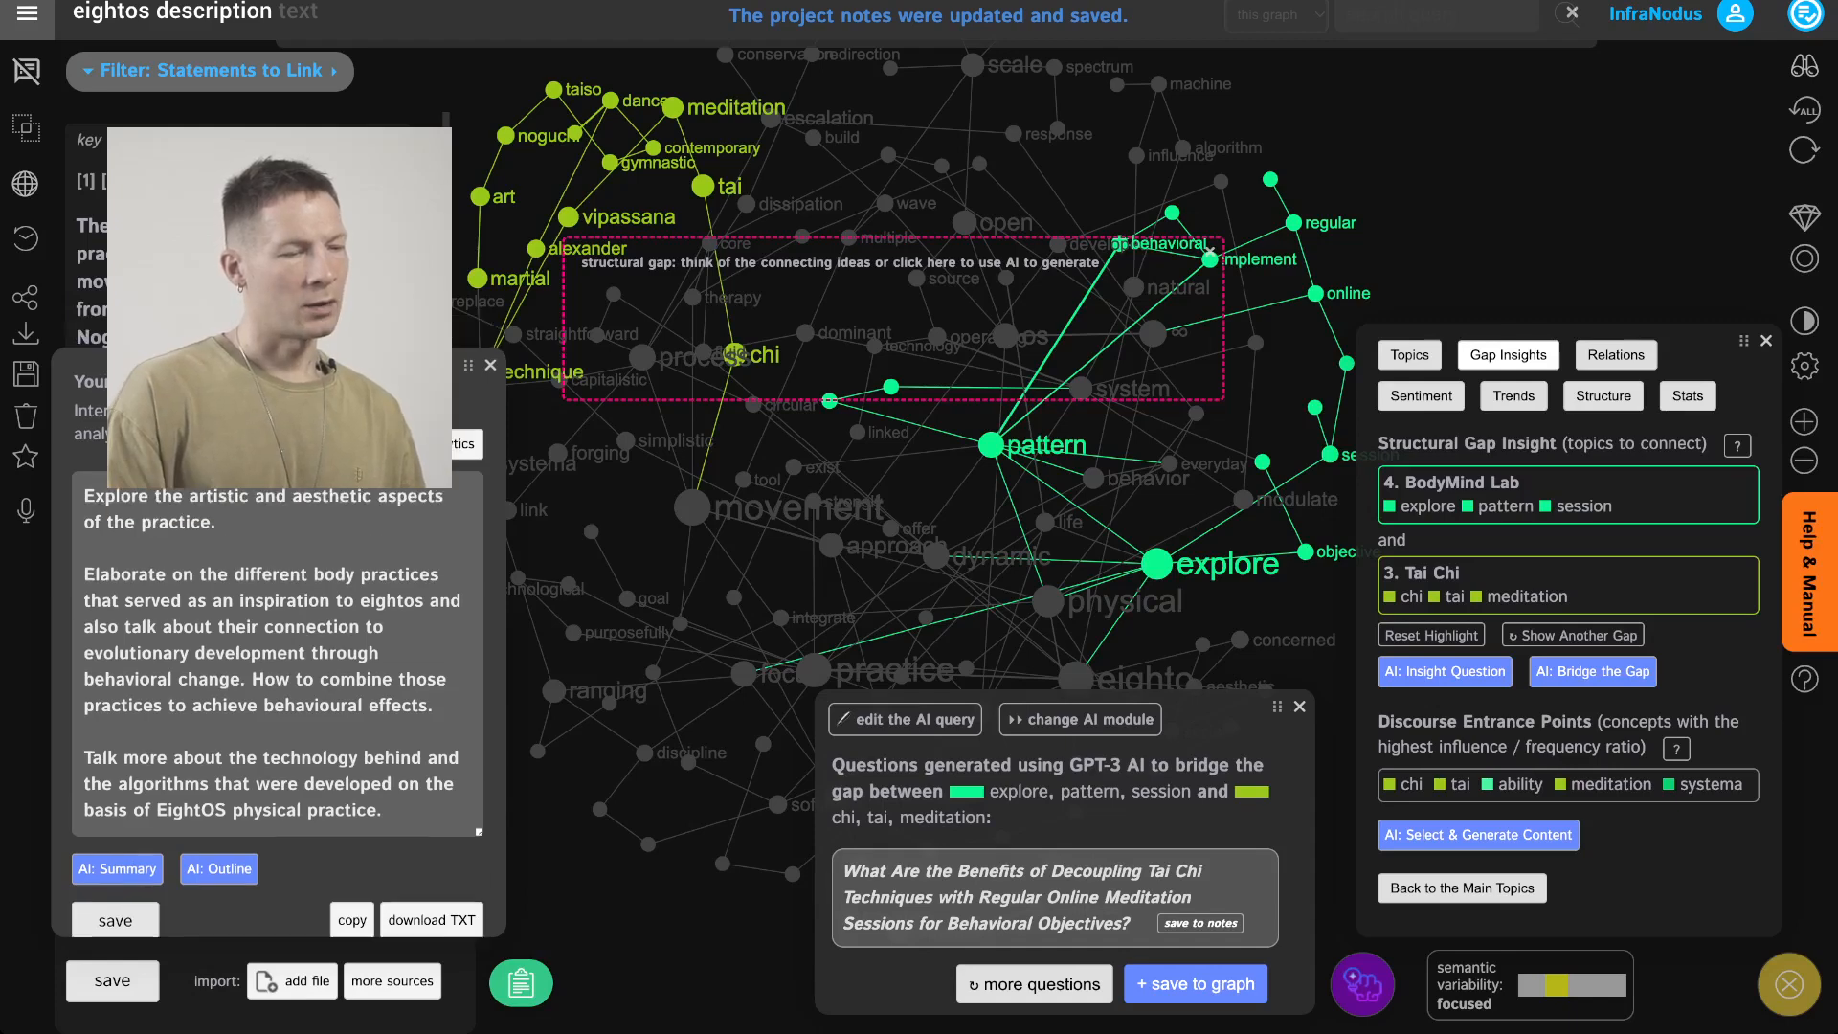
click(112, 919)
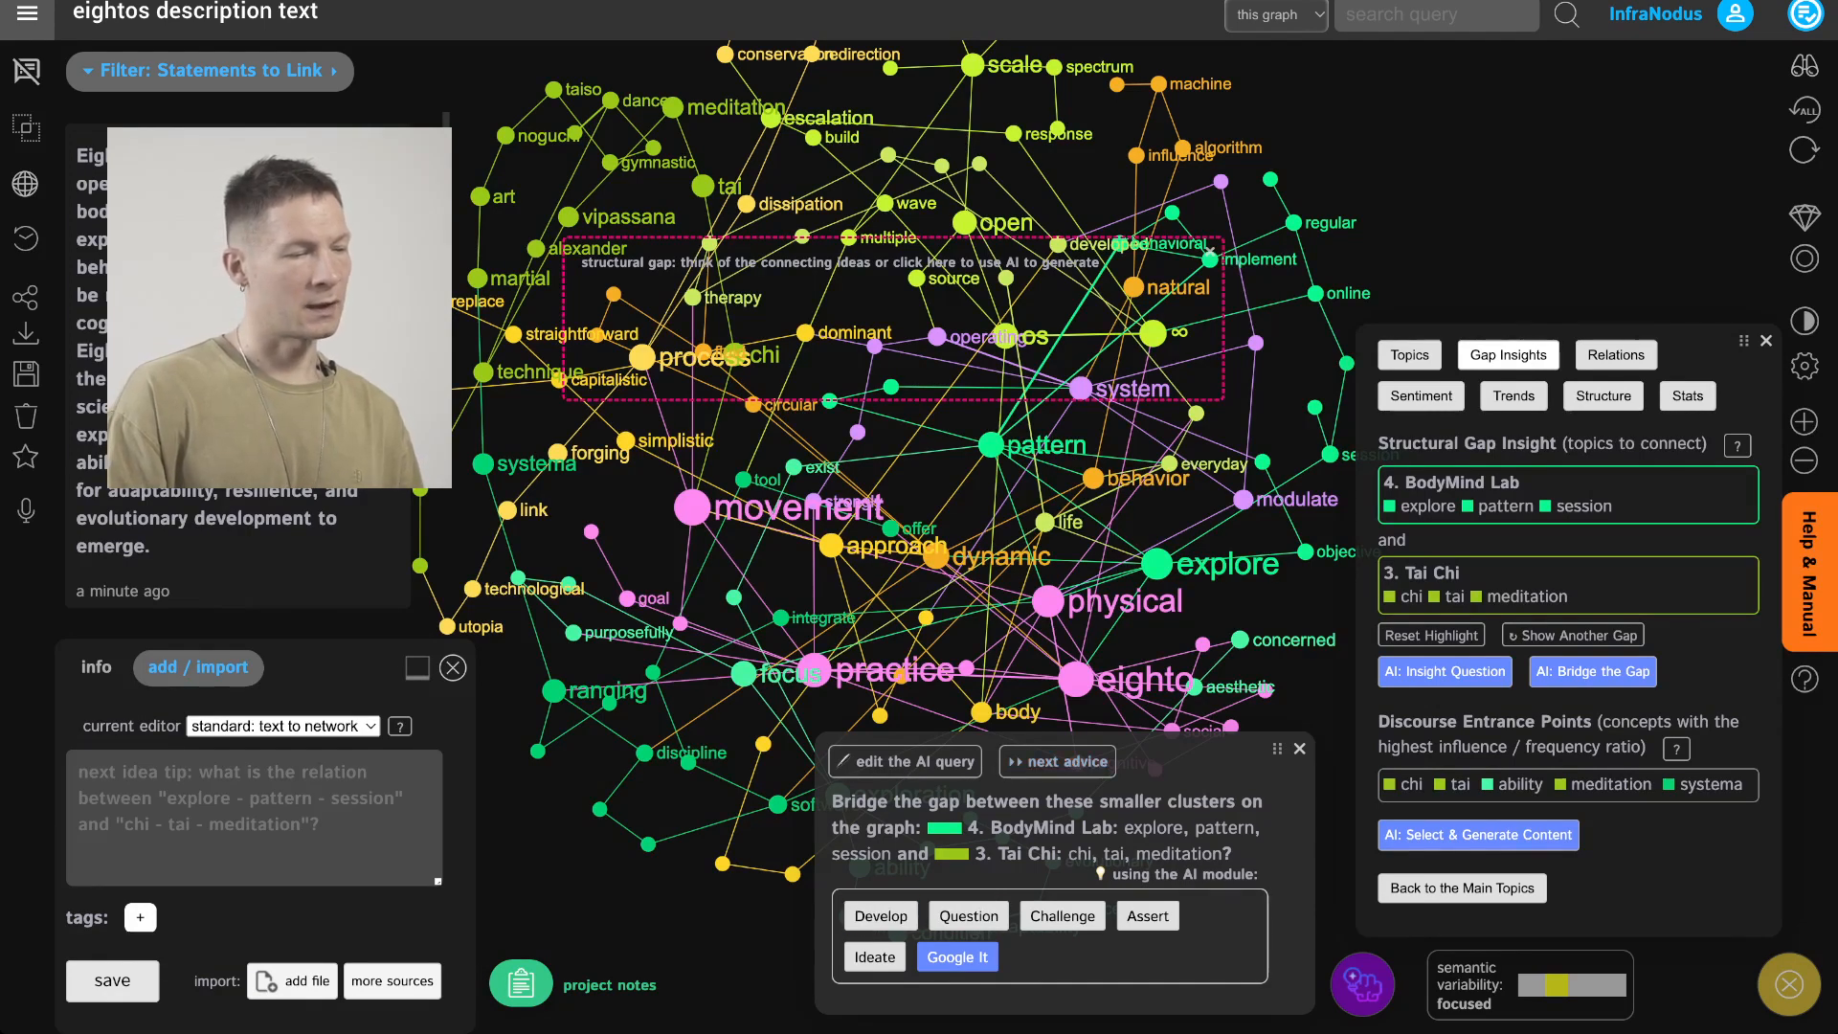
Cycle through the AI advice suggestions and generate AI challenges for the Focus Exploration and Open Scale gap
click(1058, 763)
click(1058, 762)
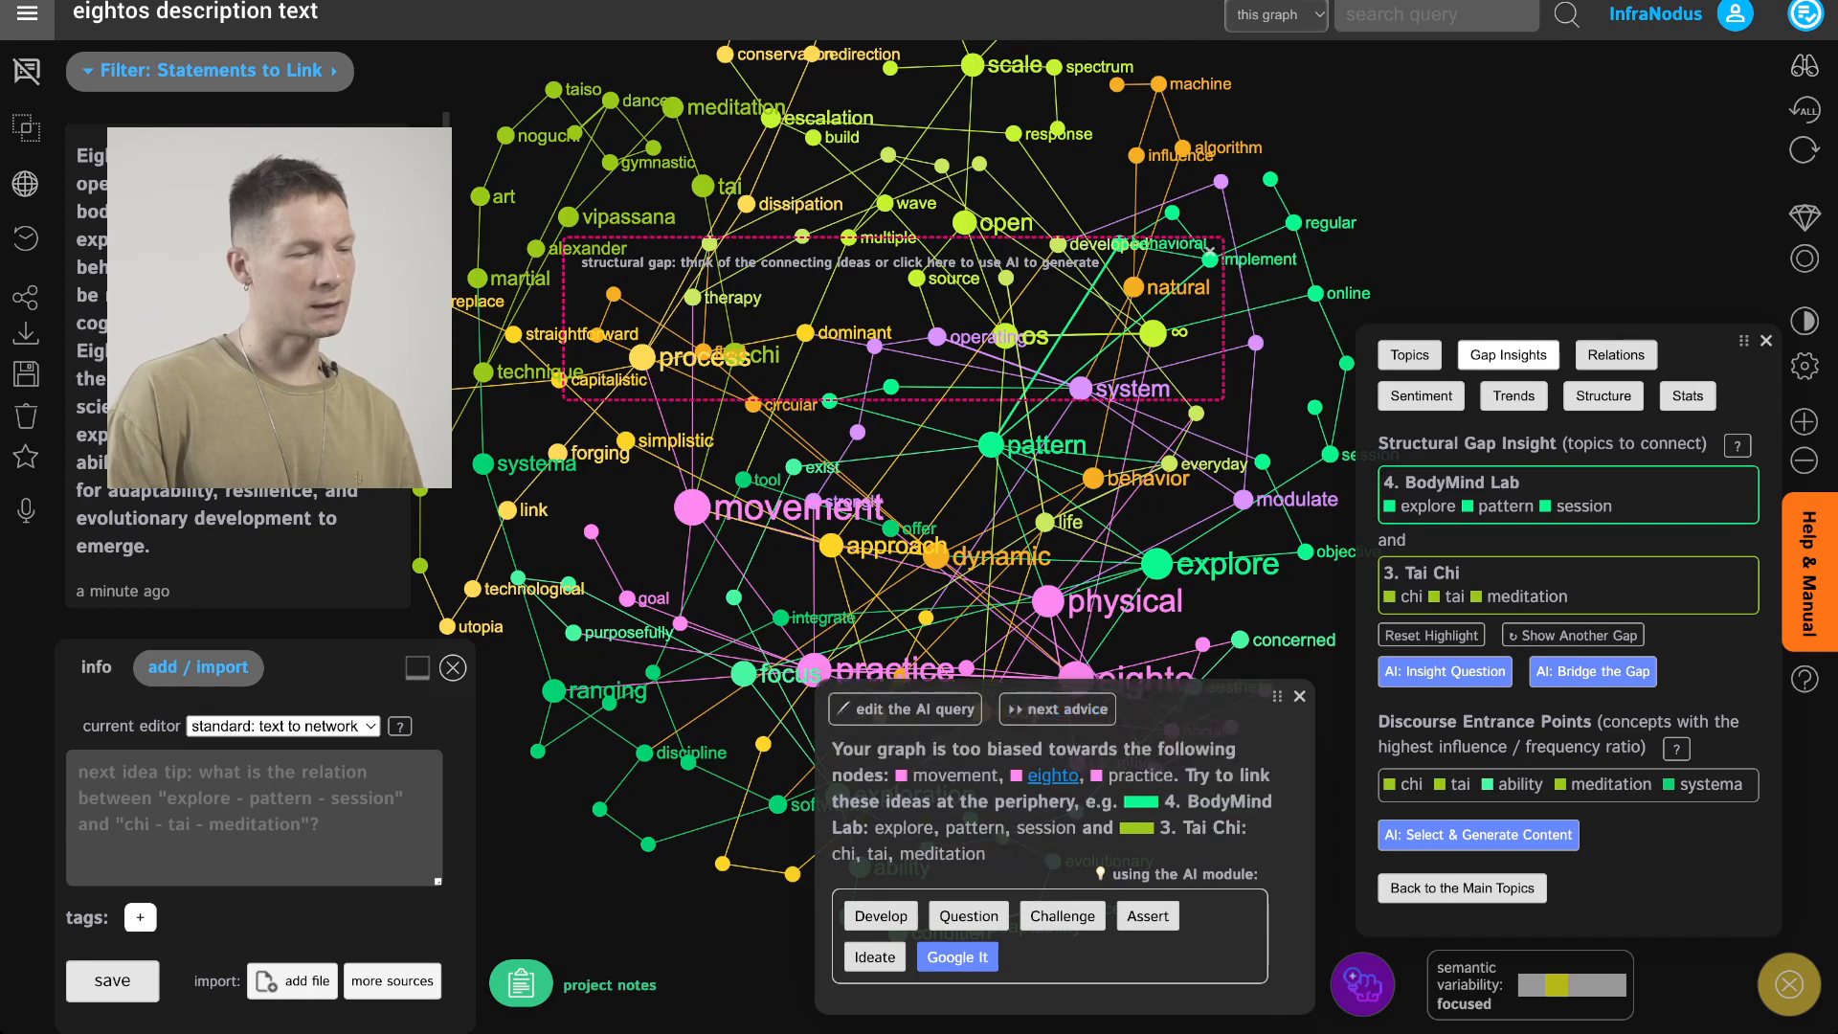
click(1058, 708)
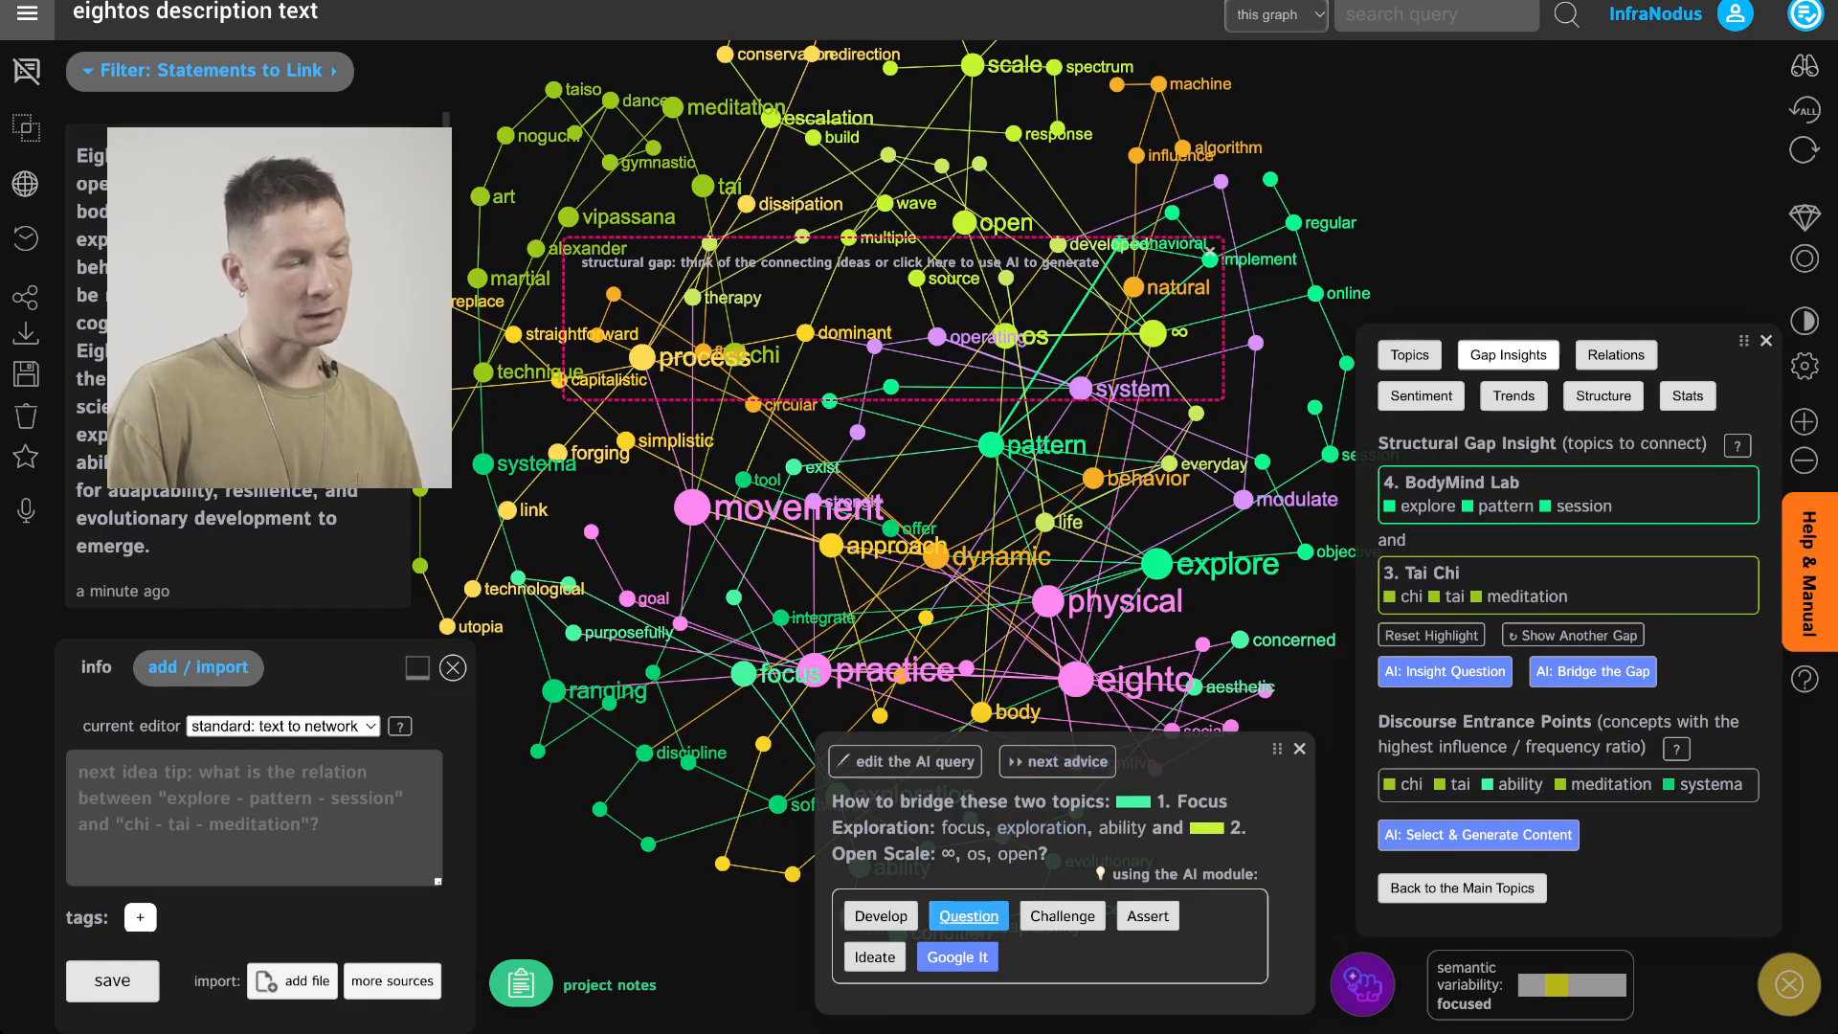
click(1063, 916)
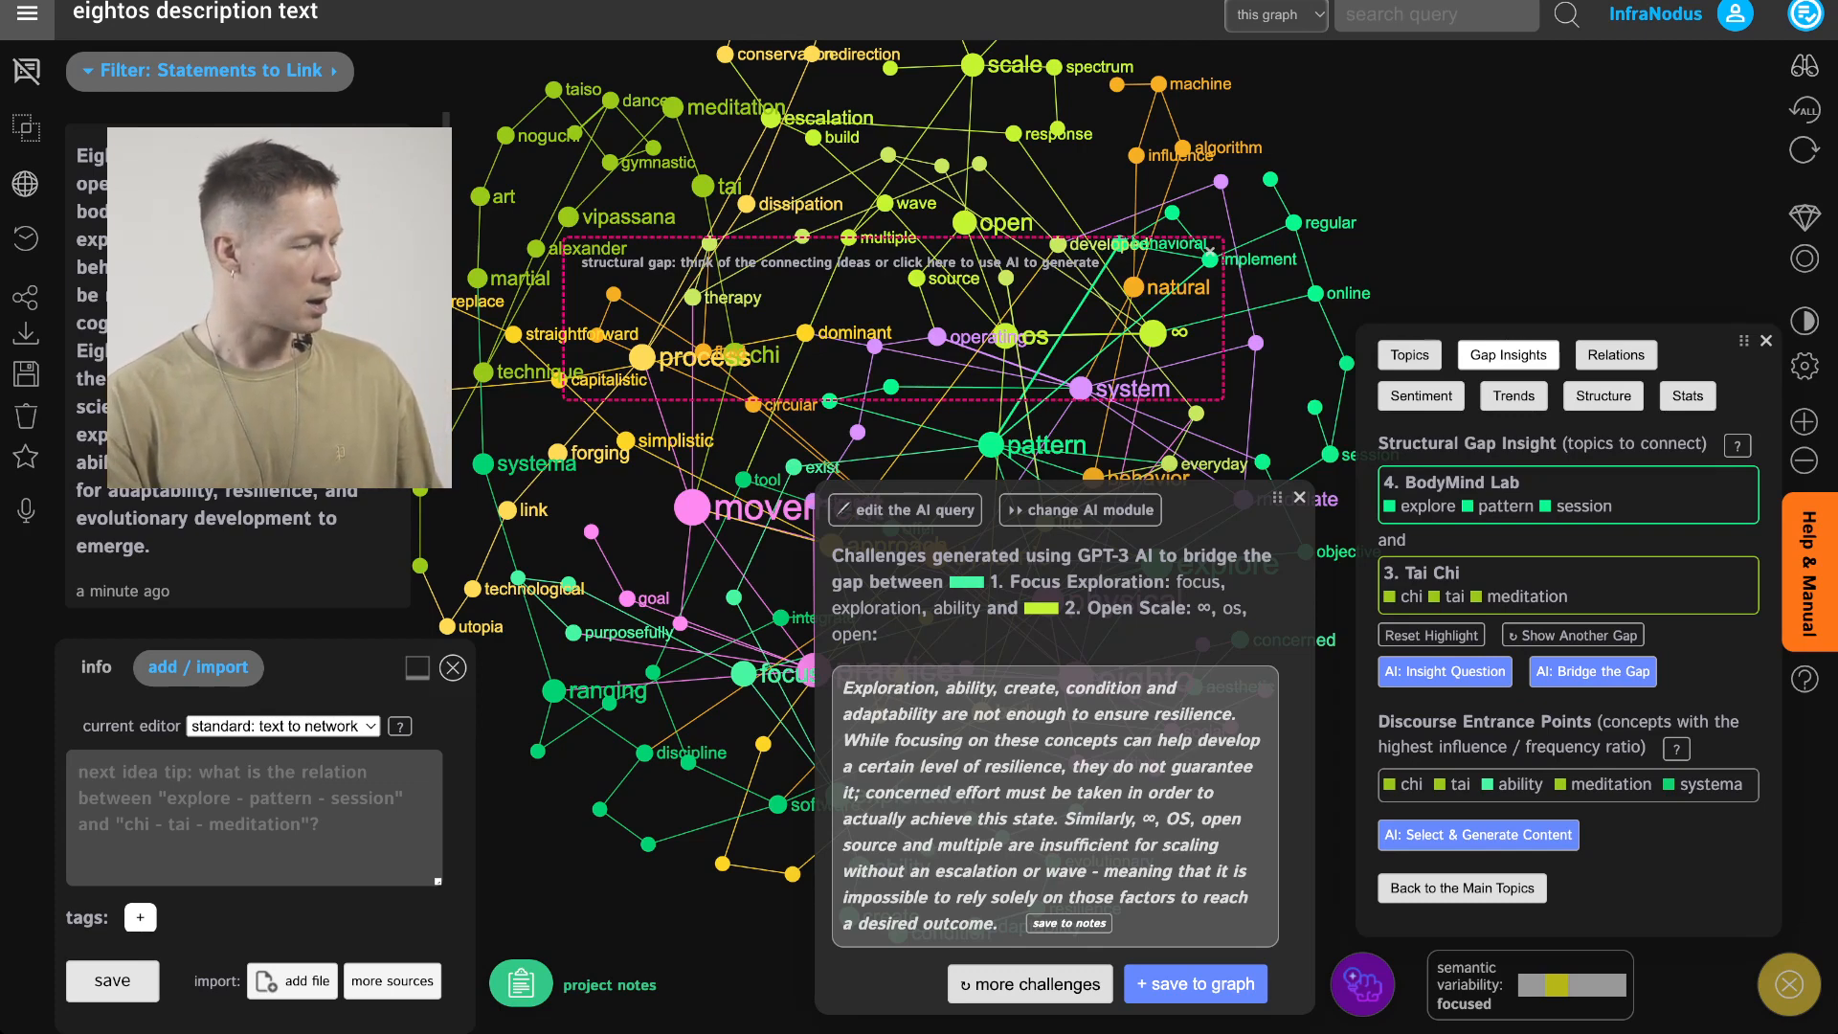
Append a project note: adding the aesthetic approach makes EightOS effects multidimensional, shaping behavioral change on psychological, perceptual or subconscious levels
click(521, 983)
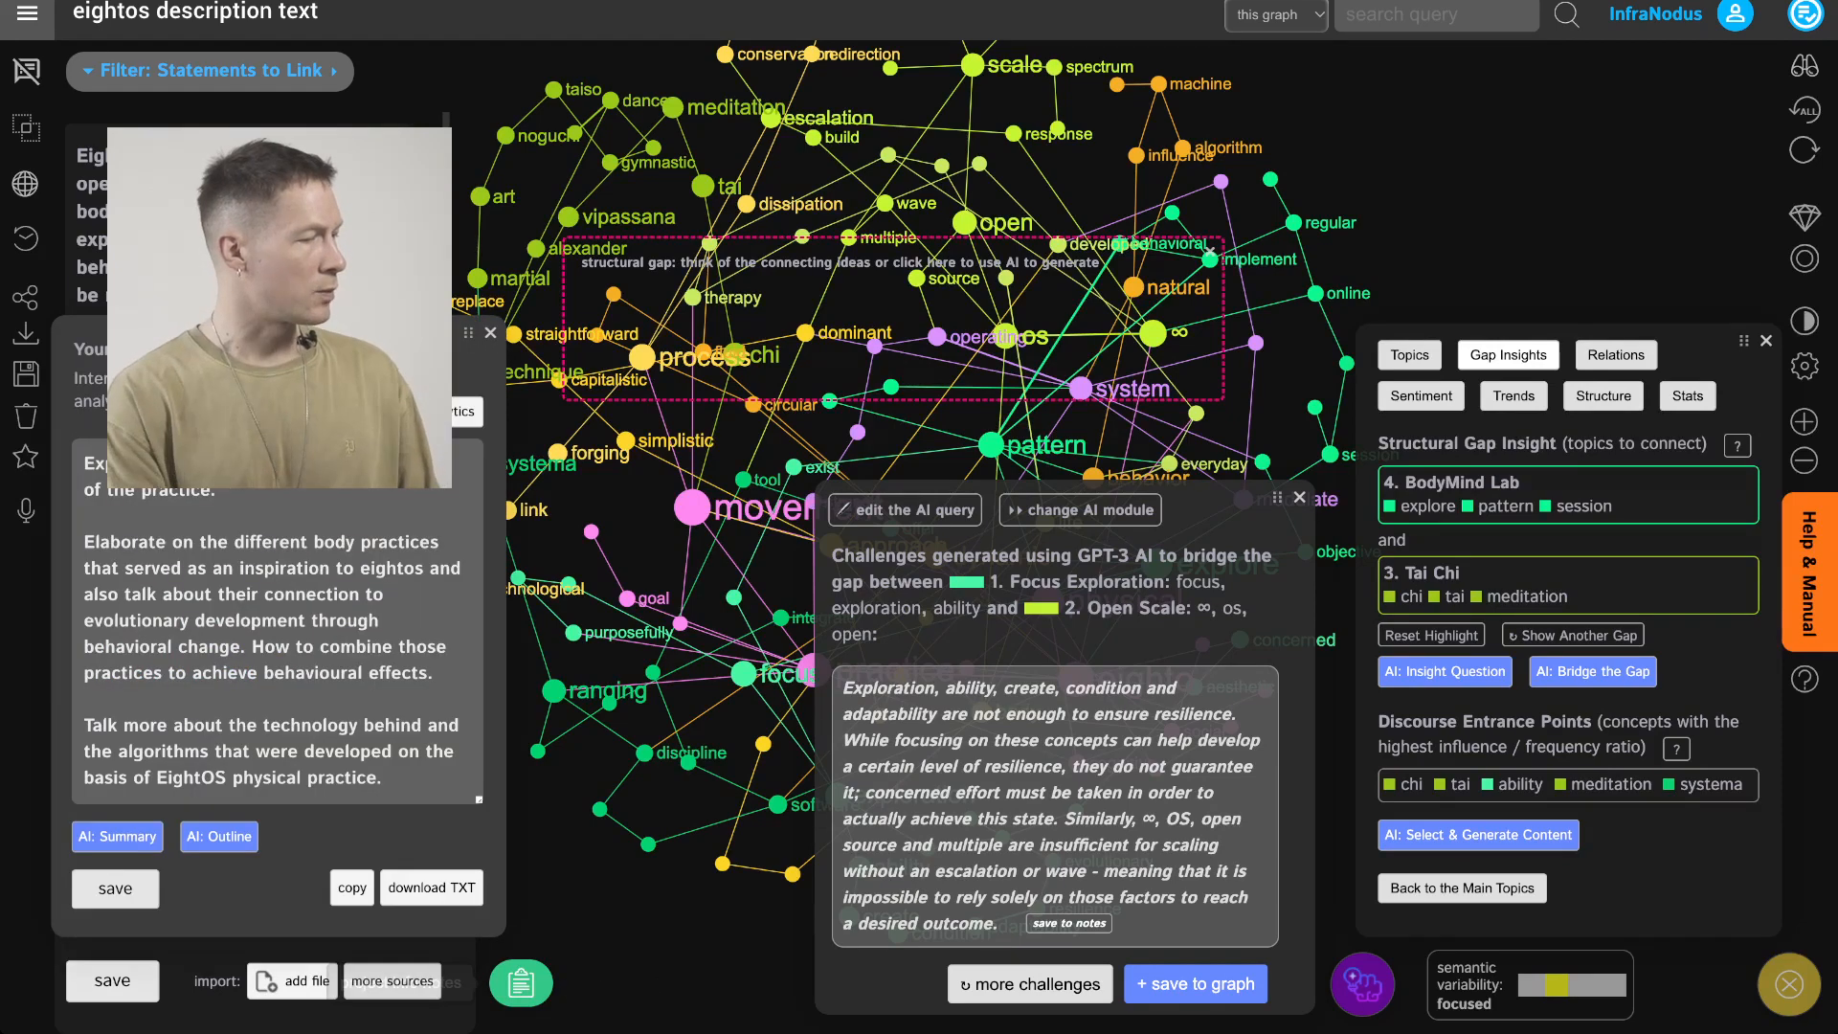
click(383, 778)
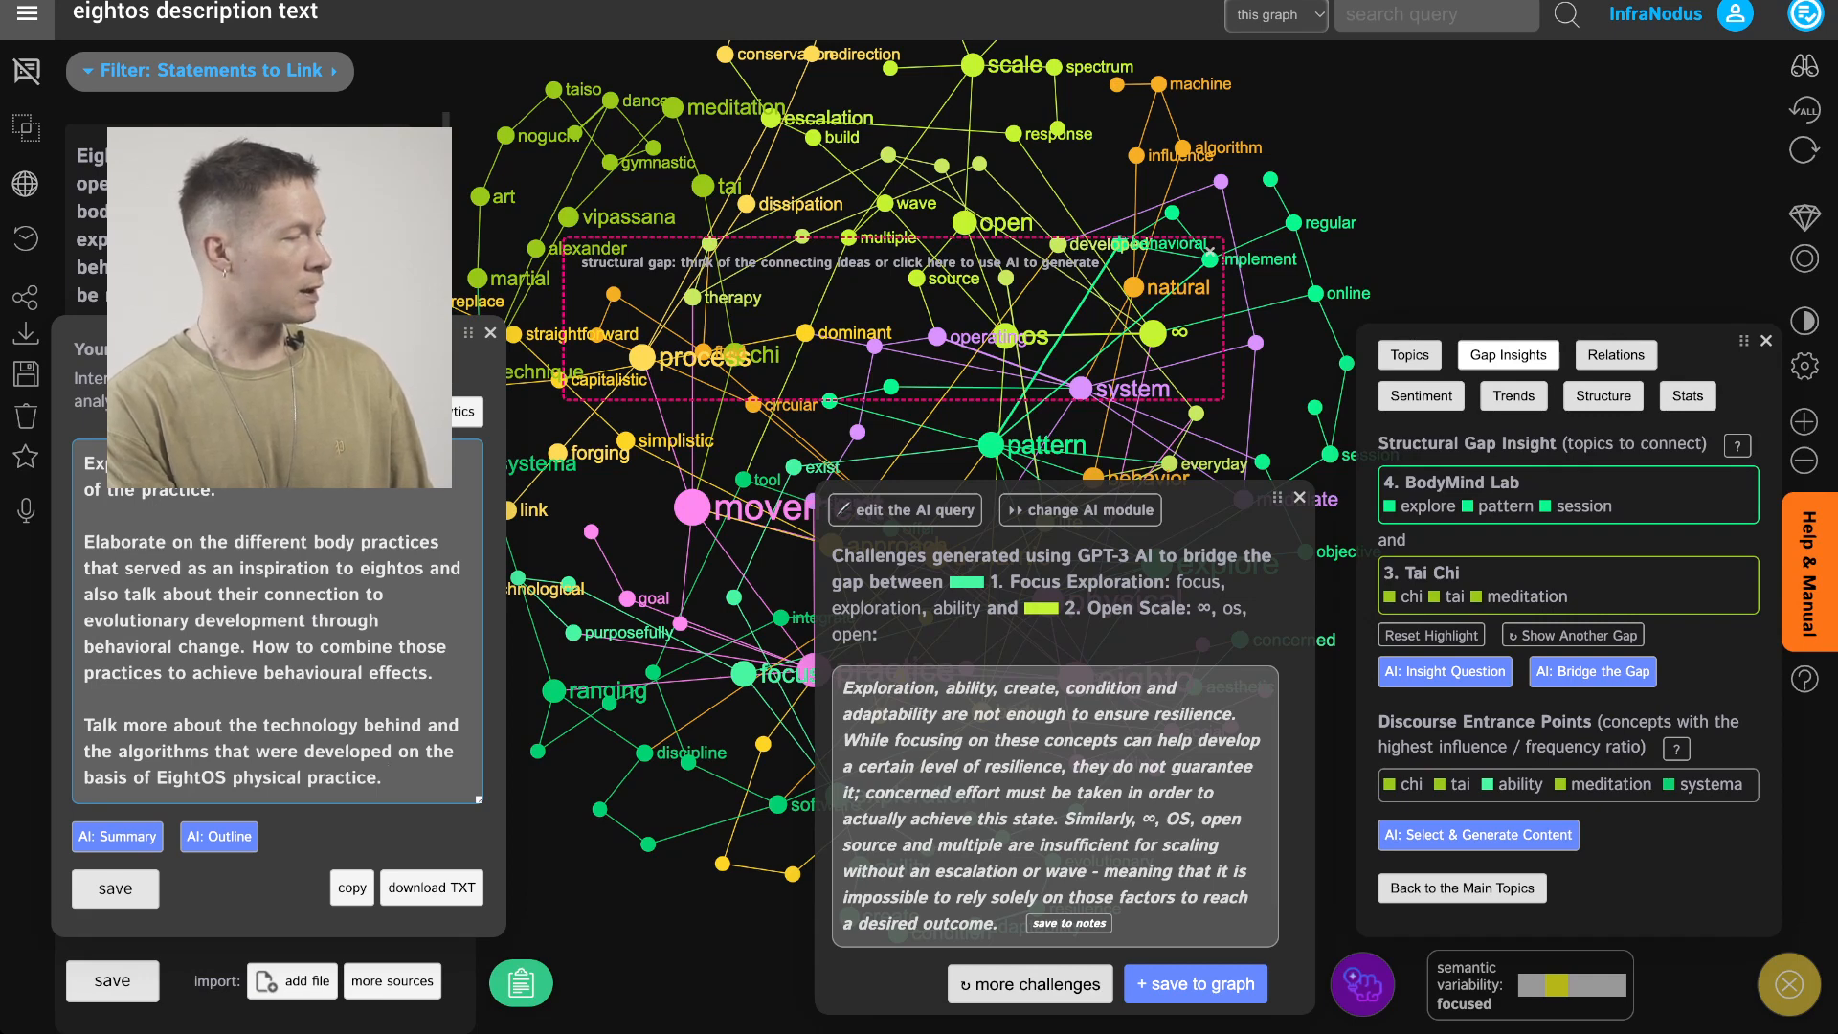
key(Return)
key(Return)
text(Ad)
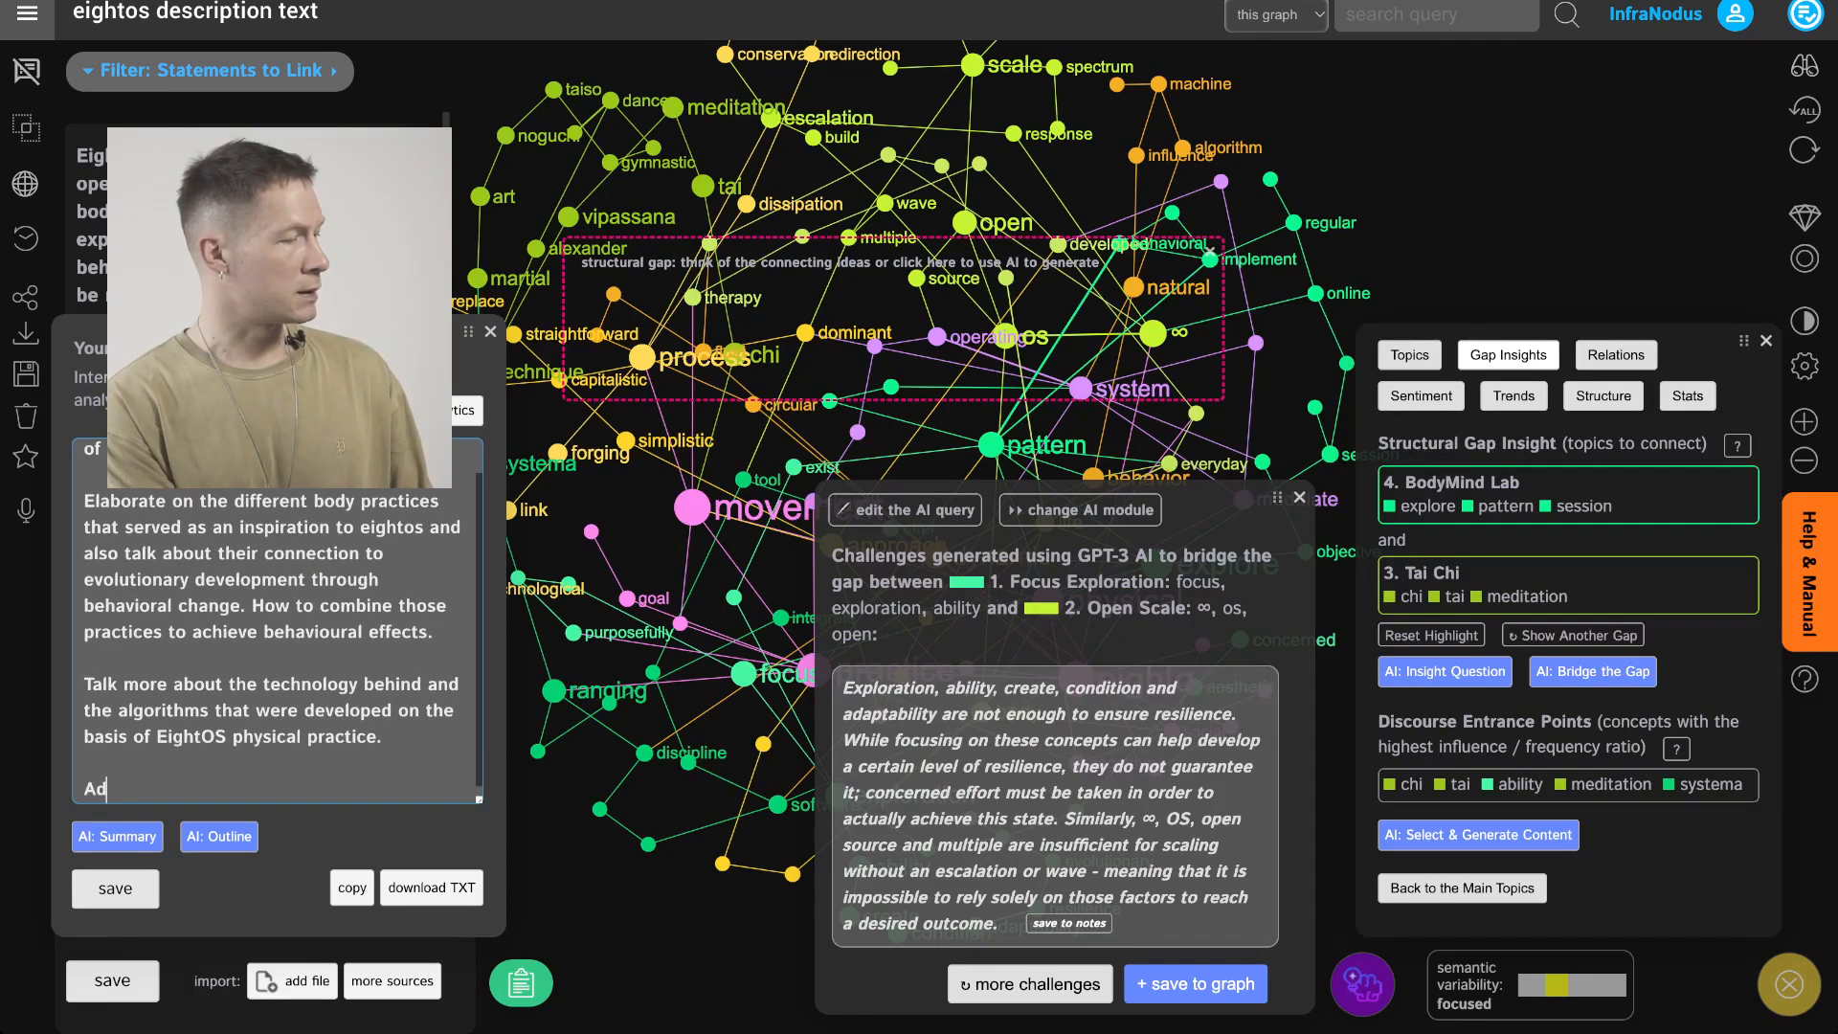
text(ding the aestheti)
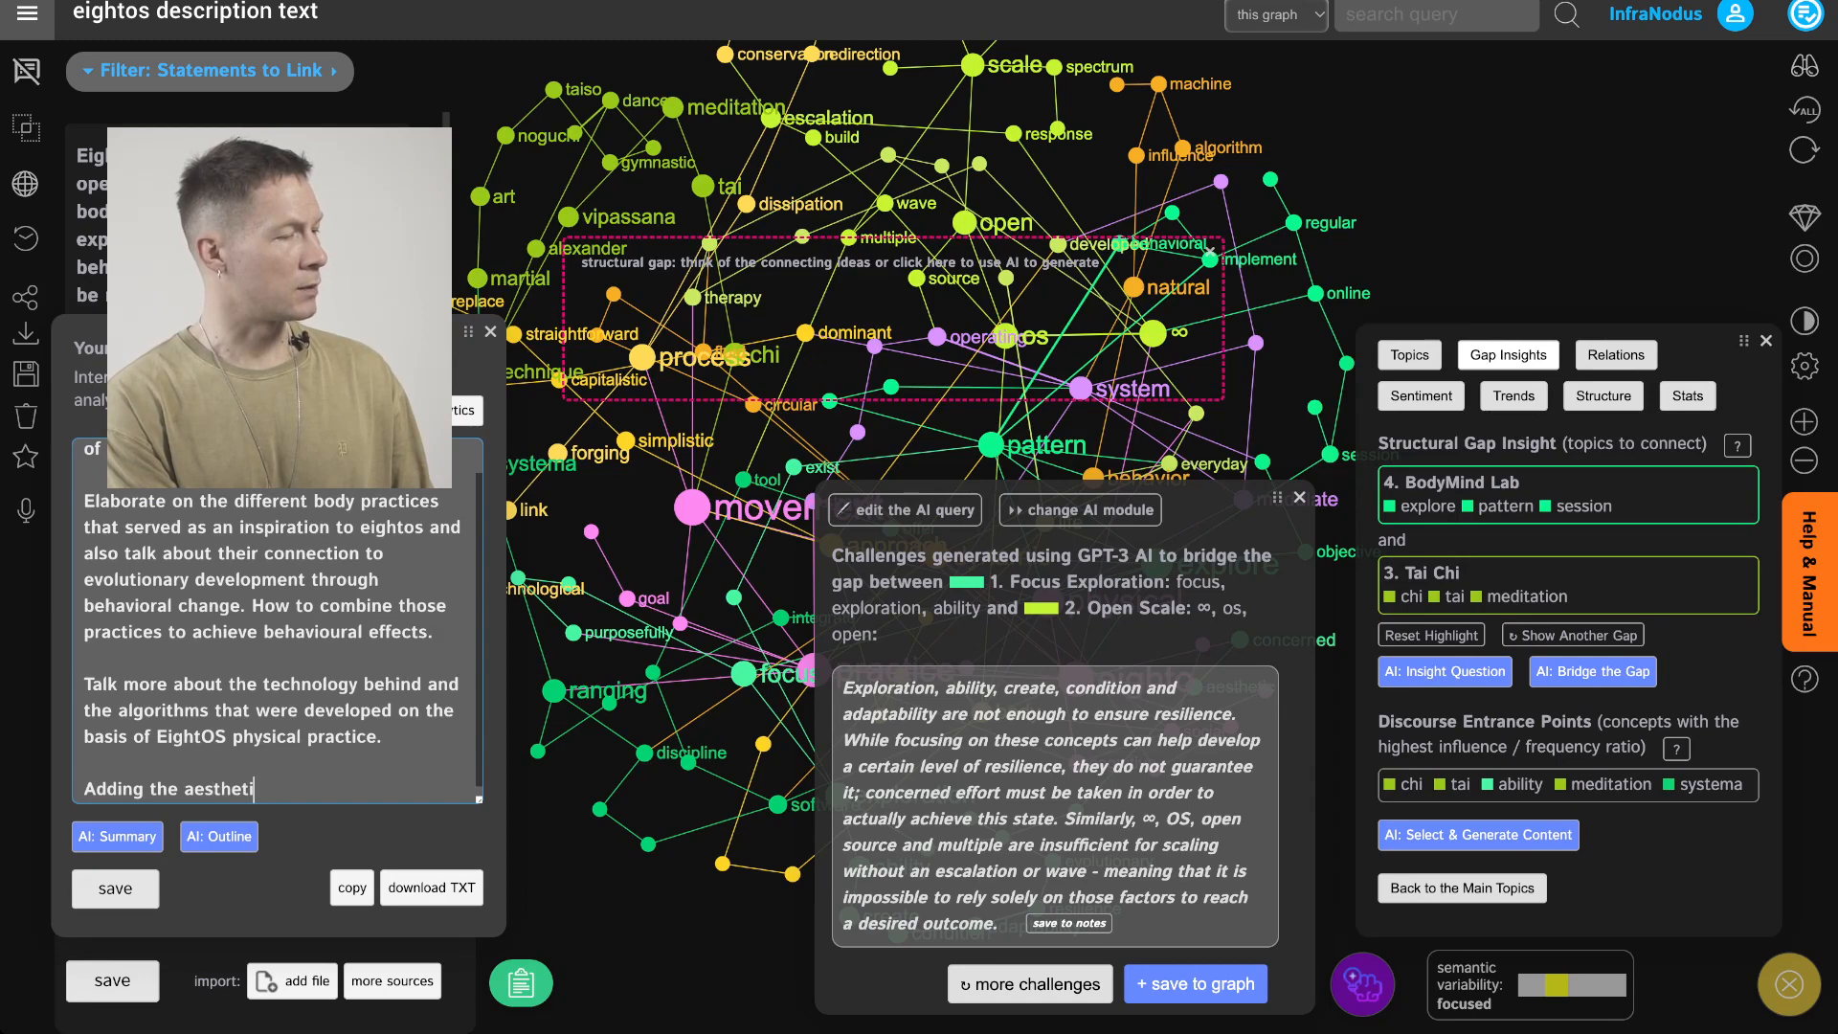
text(c approach can make )
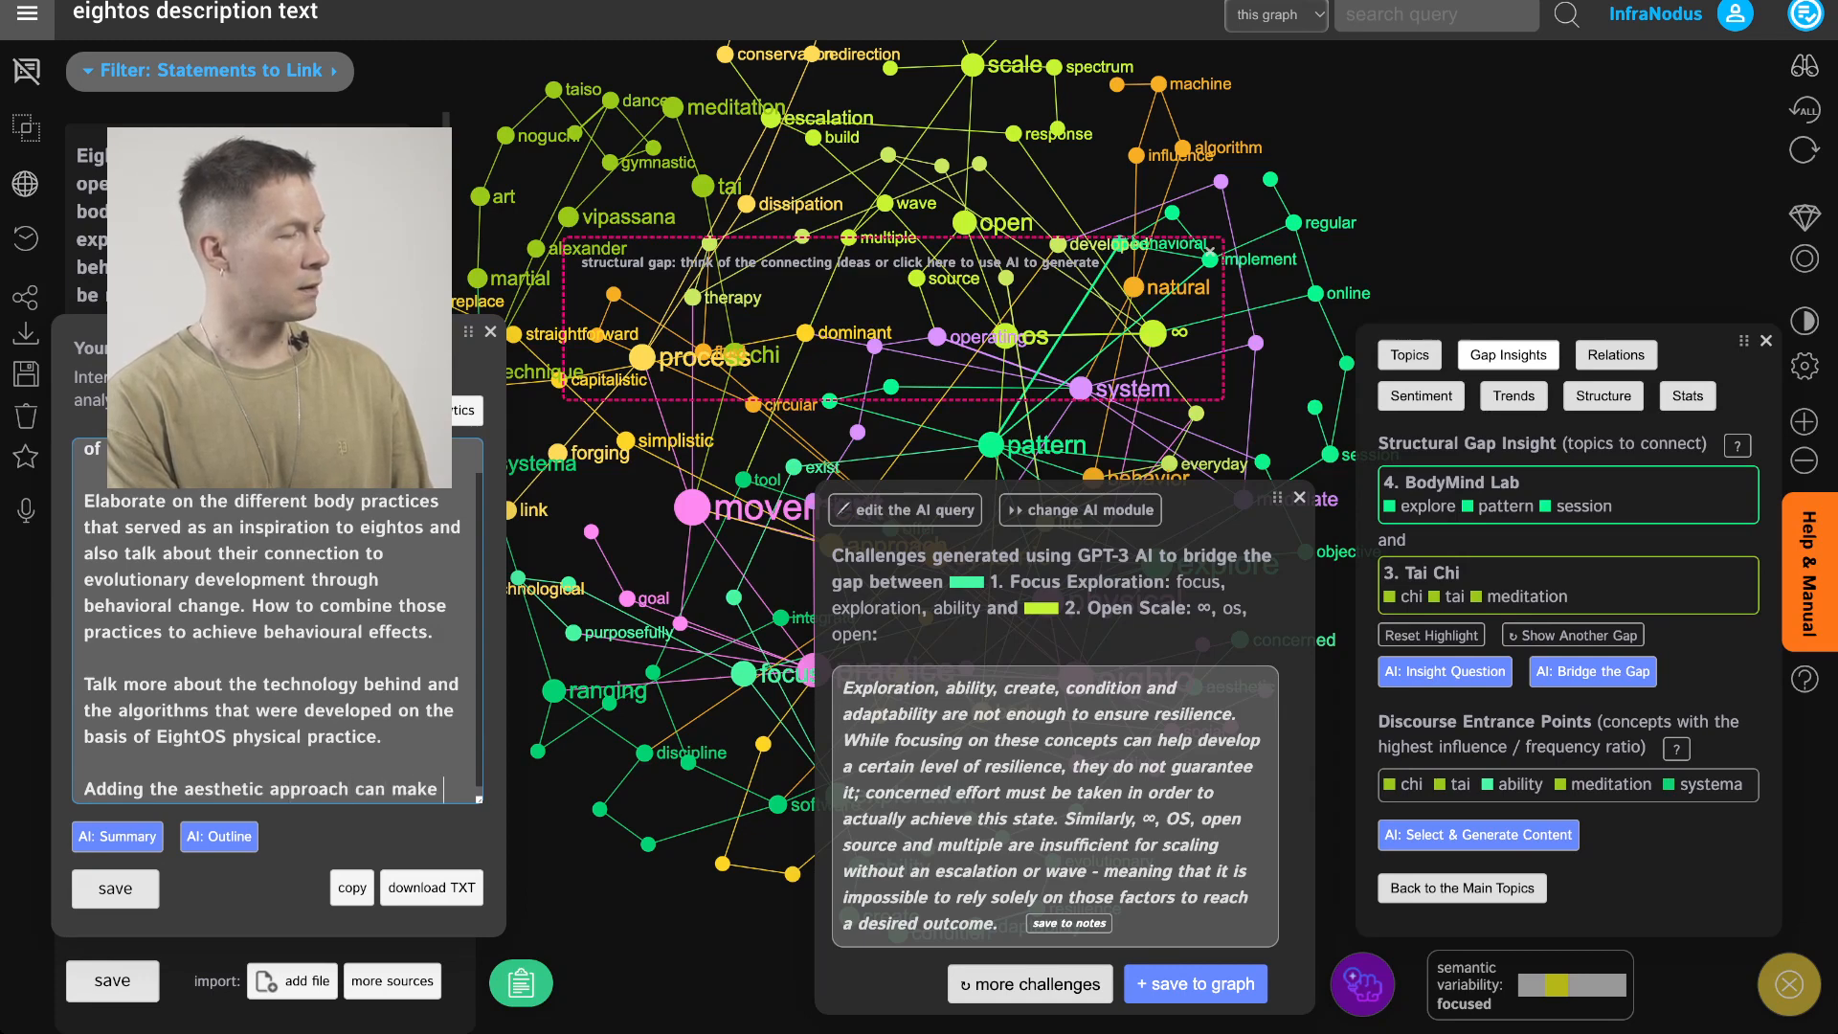
text(the effects o)
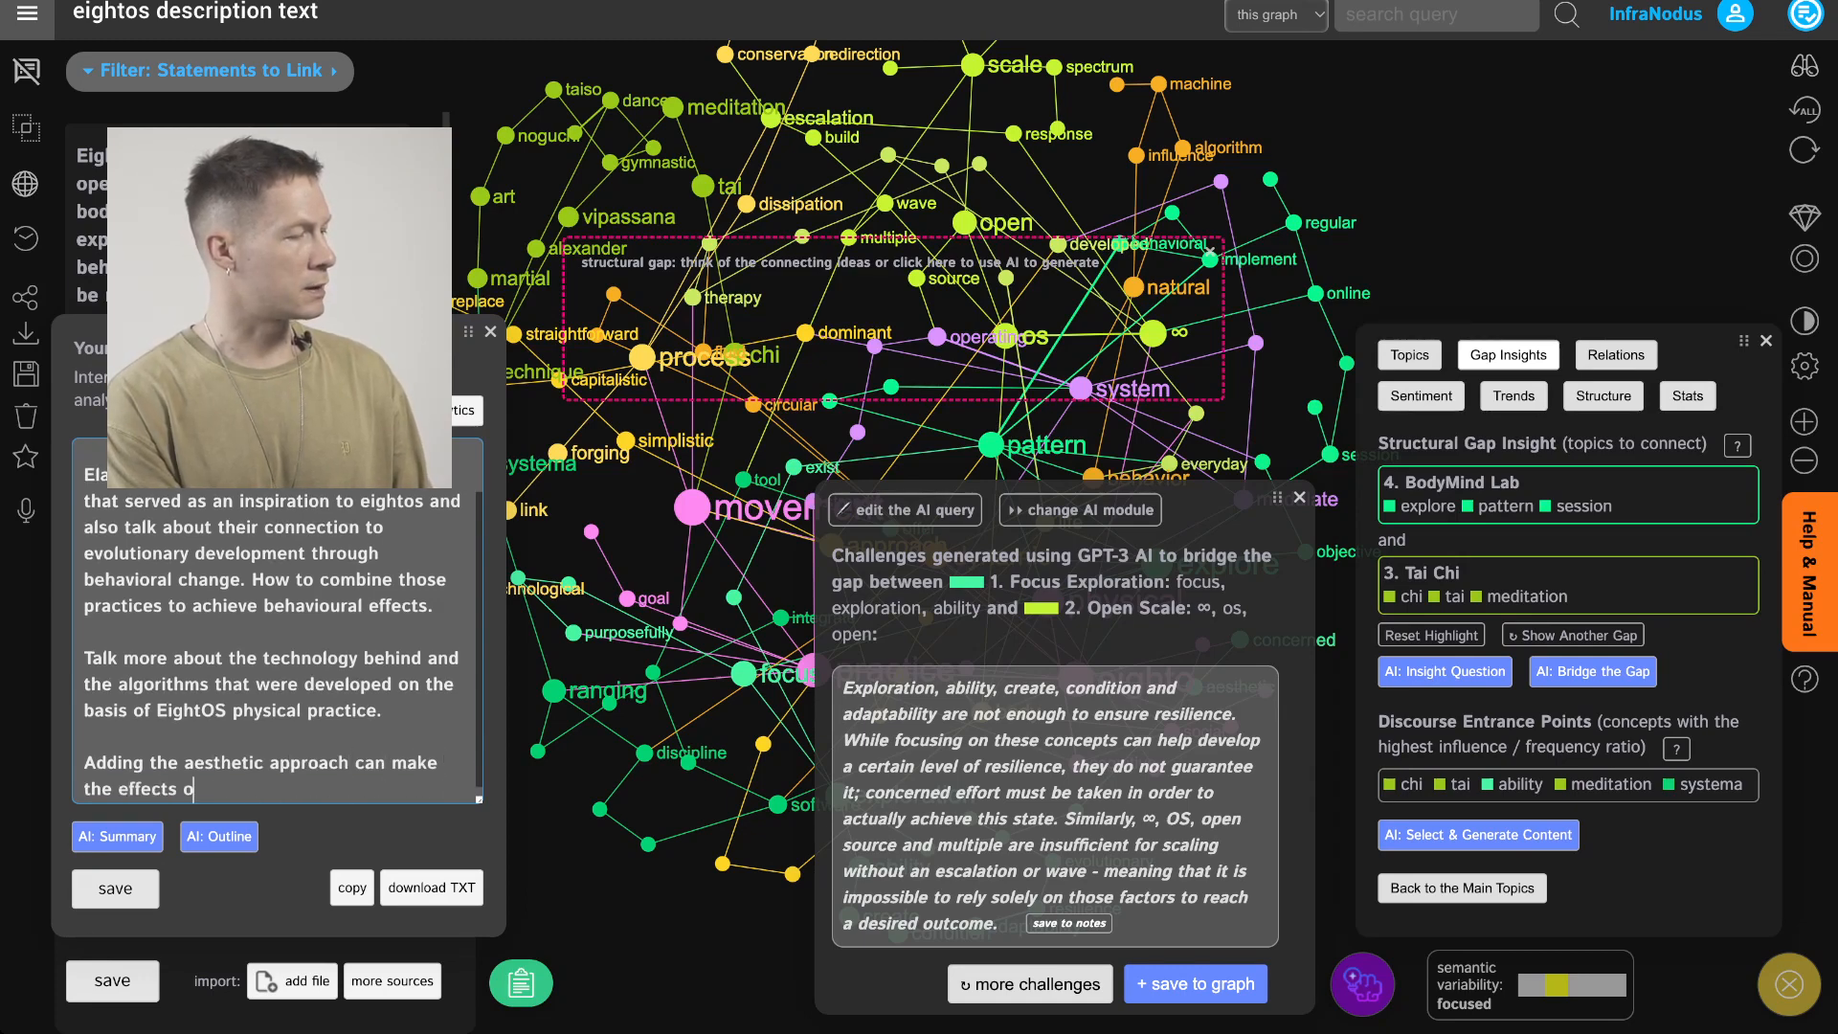
text(f EightOSS)
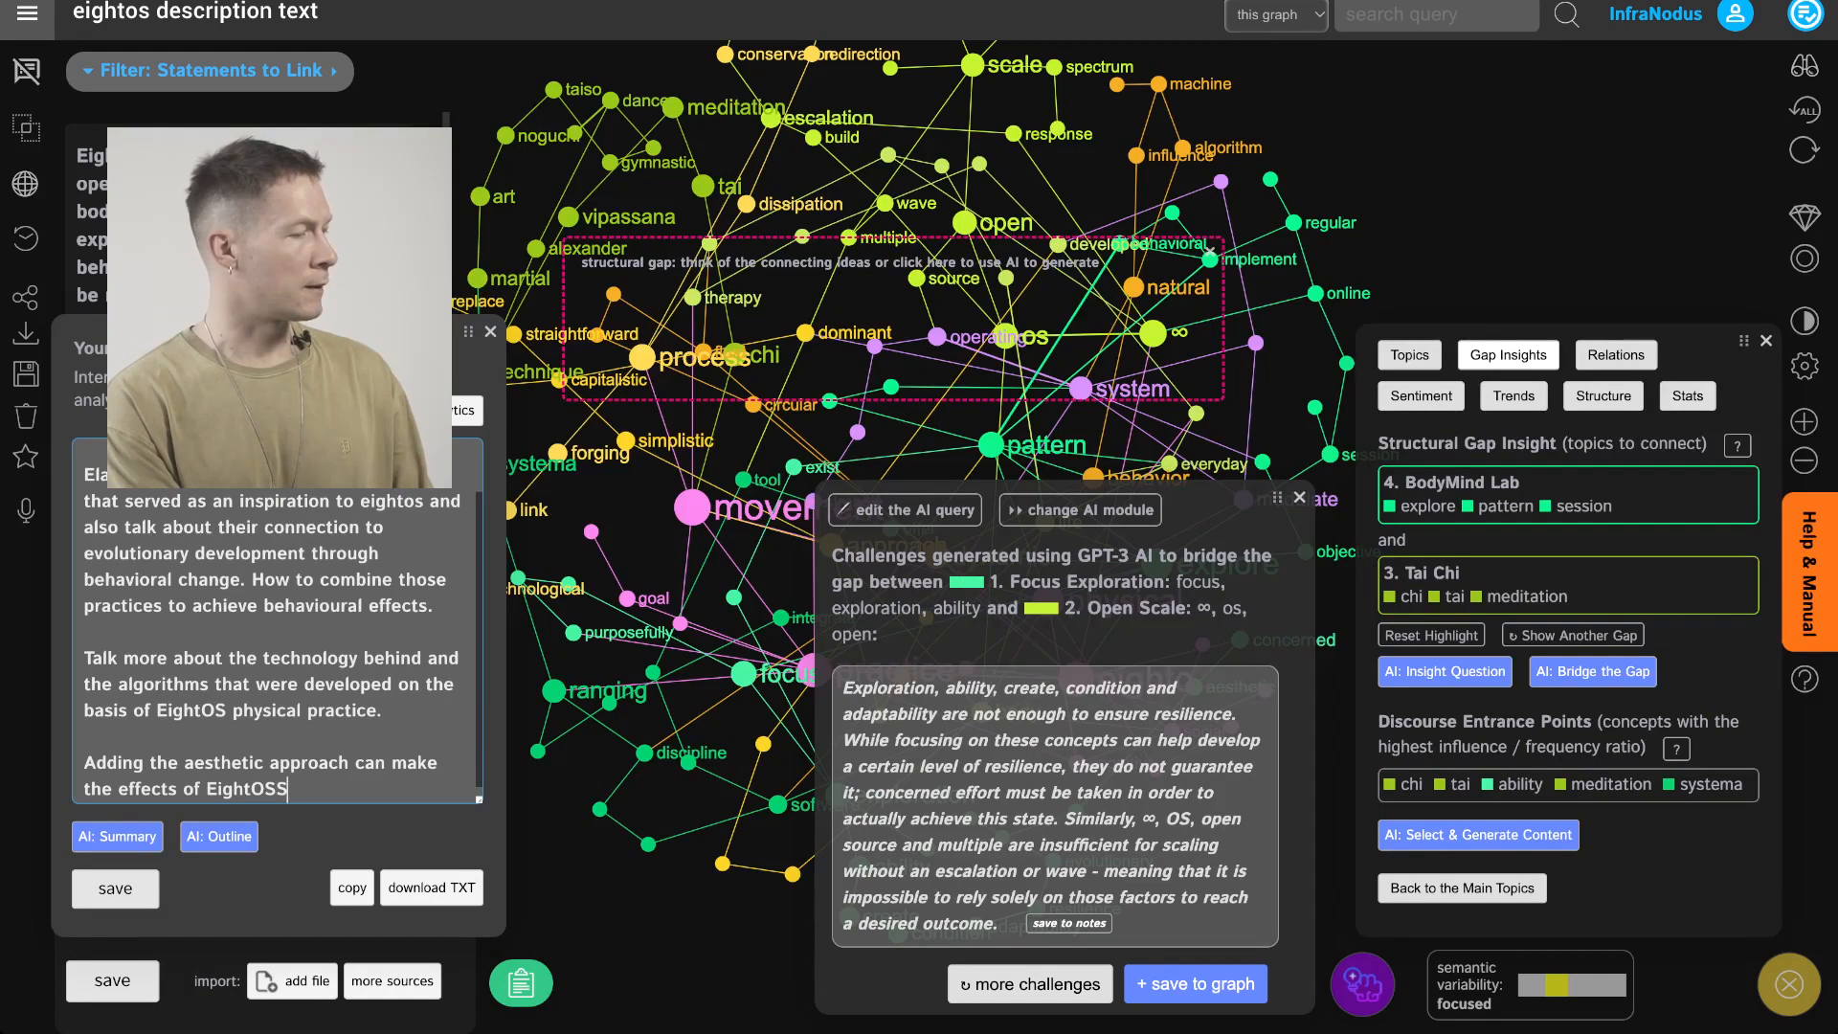
key(BackSpace)
text(more multidimensa)
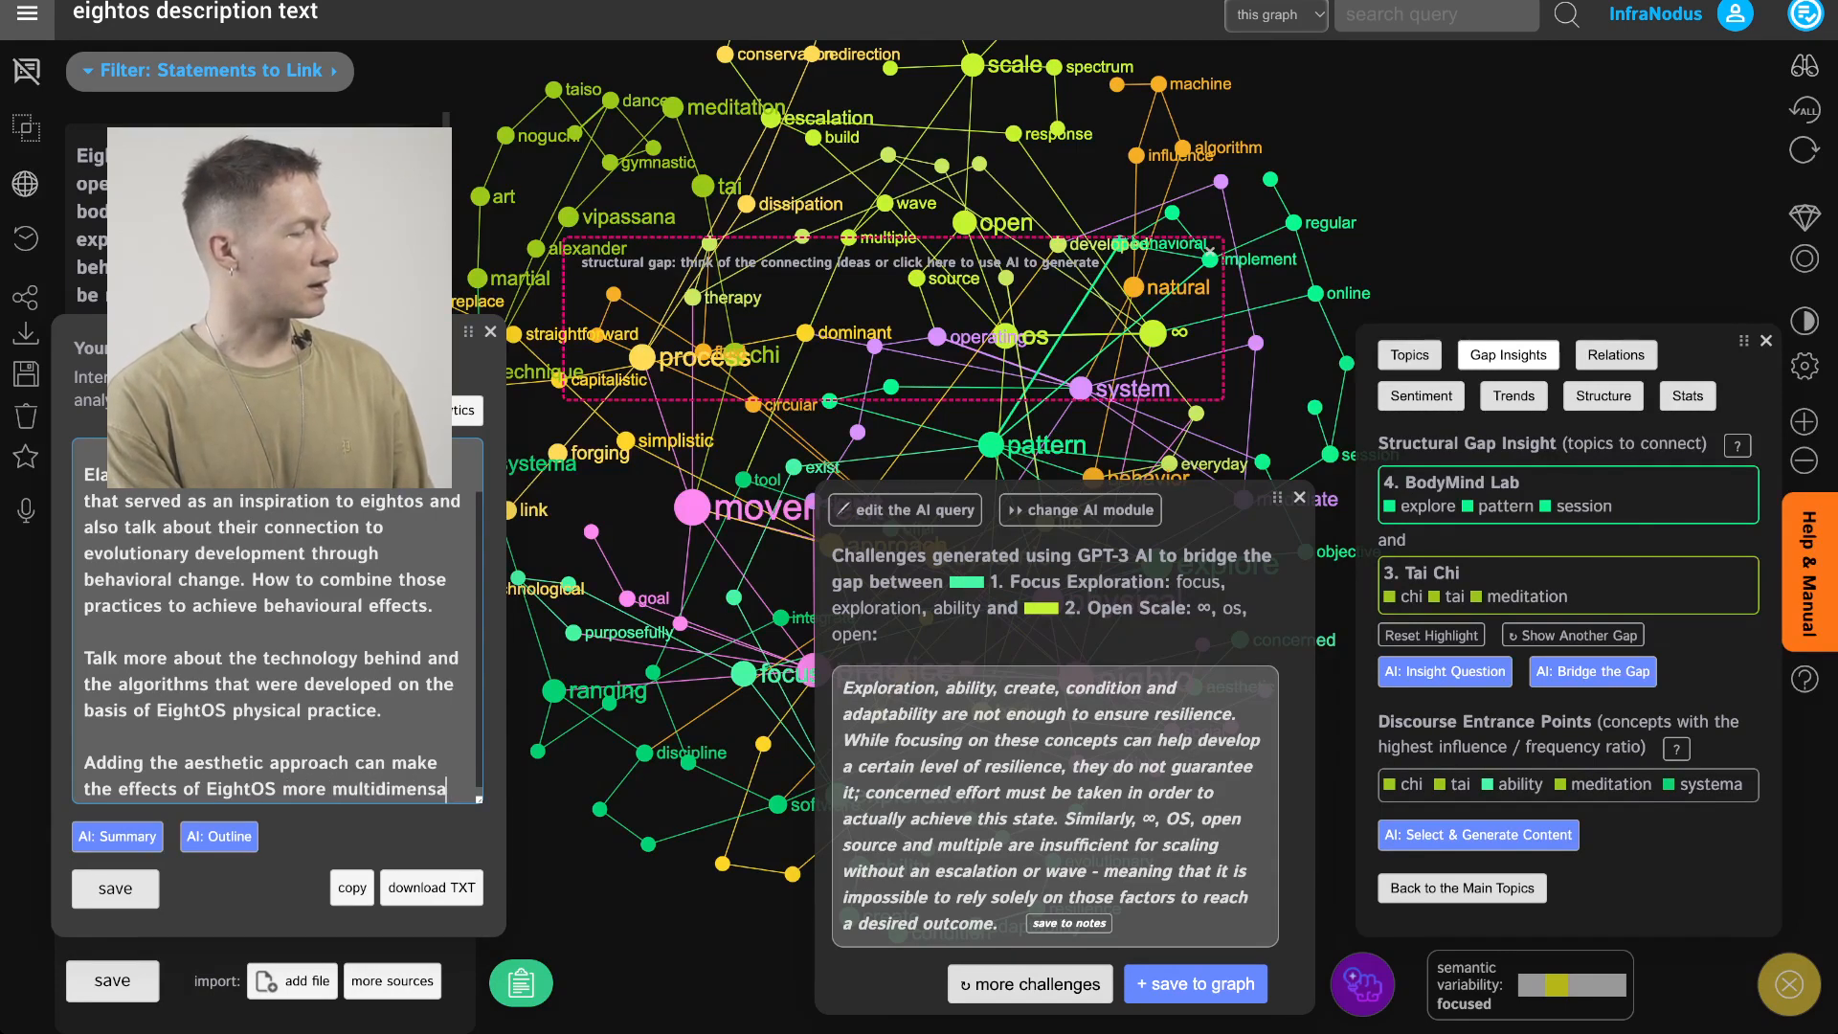
key(BackSpace)
text(ional and can help us dewvelo)
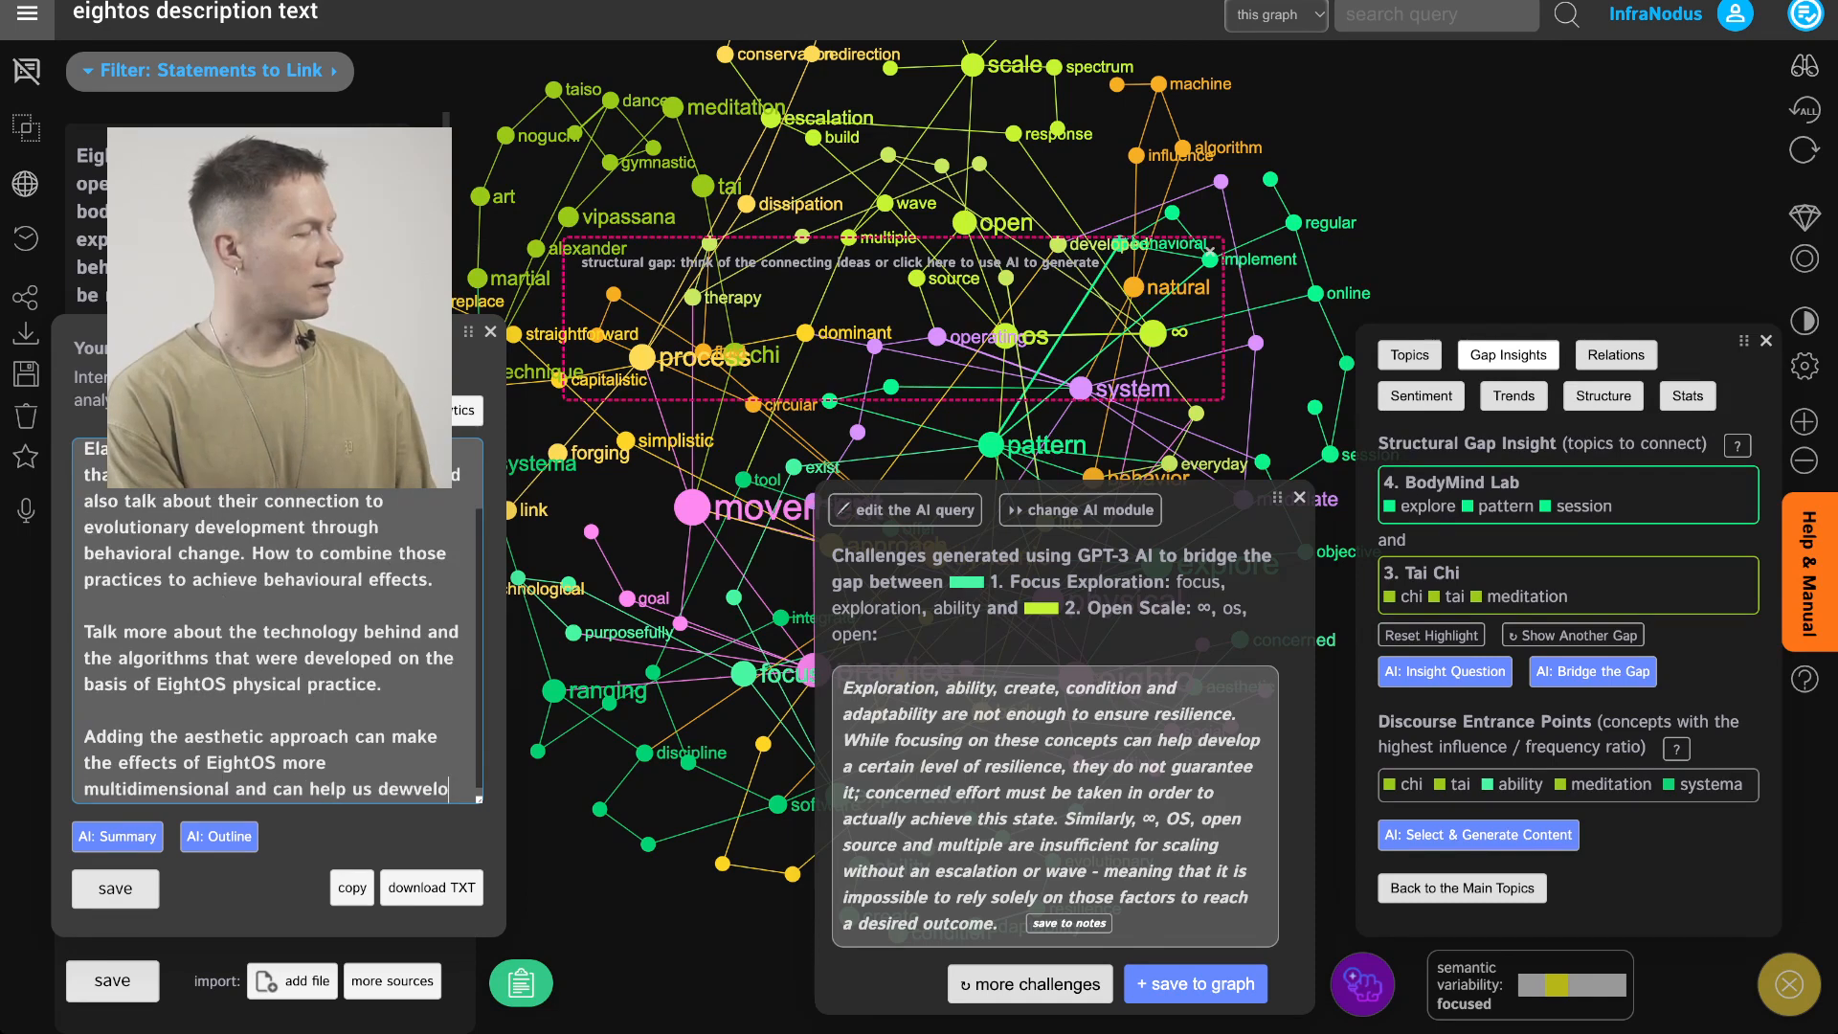
key(BackSpace)
key(BackSpace)
key(BackSpace)
key(BackSpace)
text(velop behavioral change)
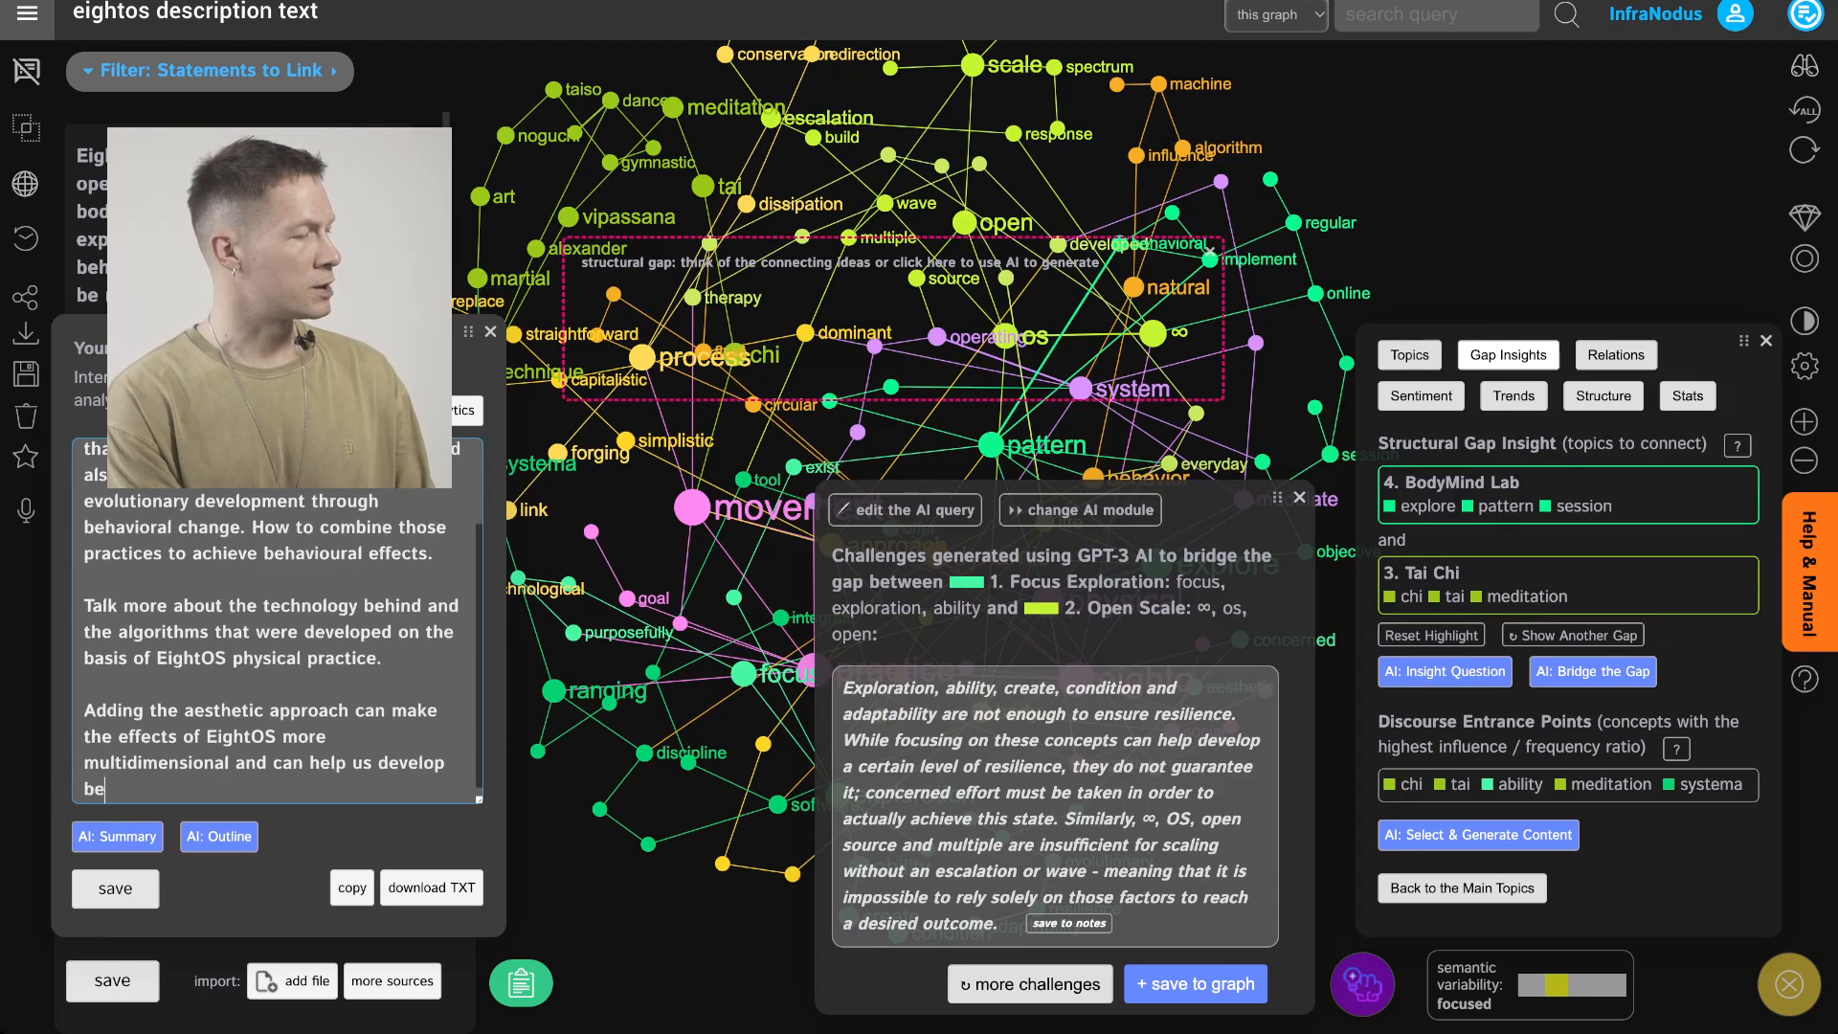
text(s that are im)
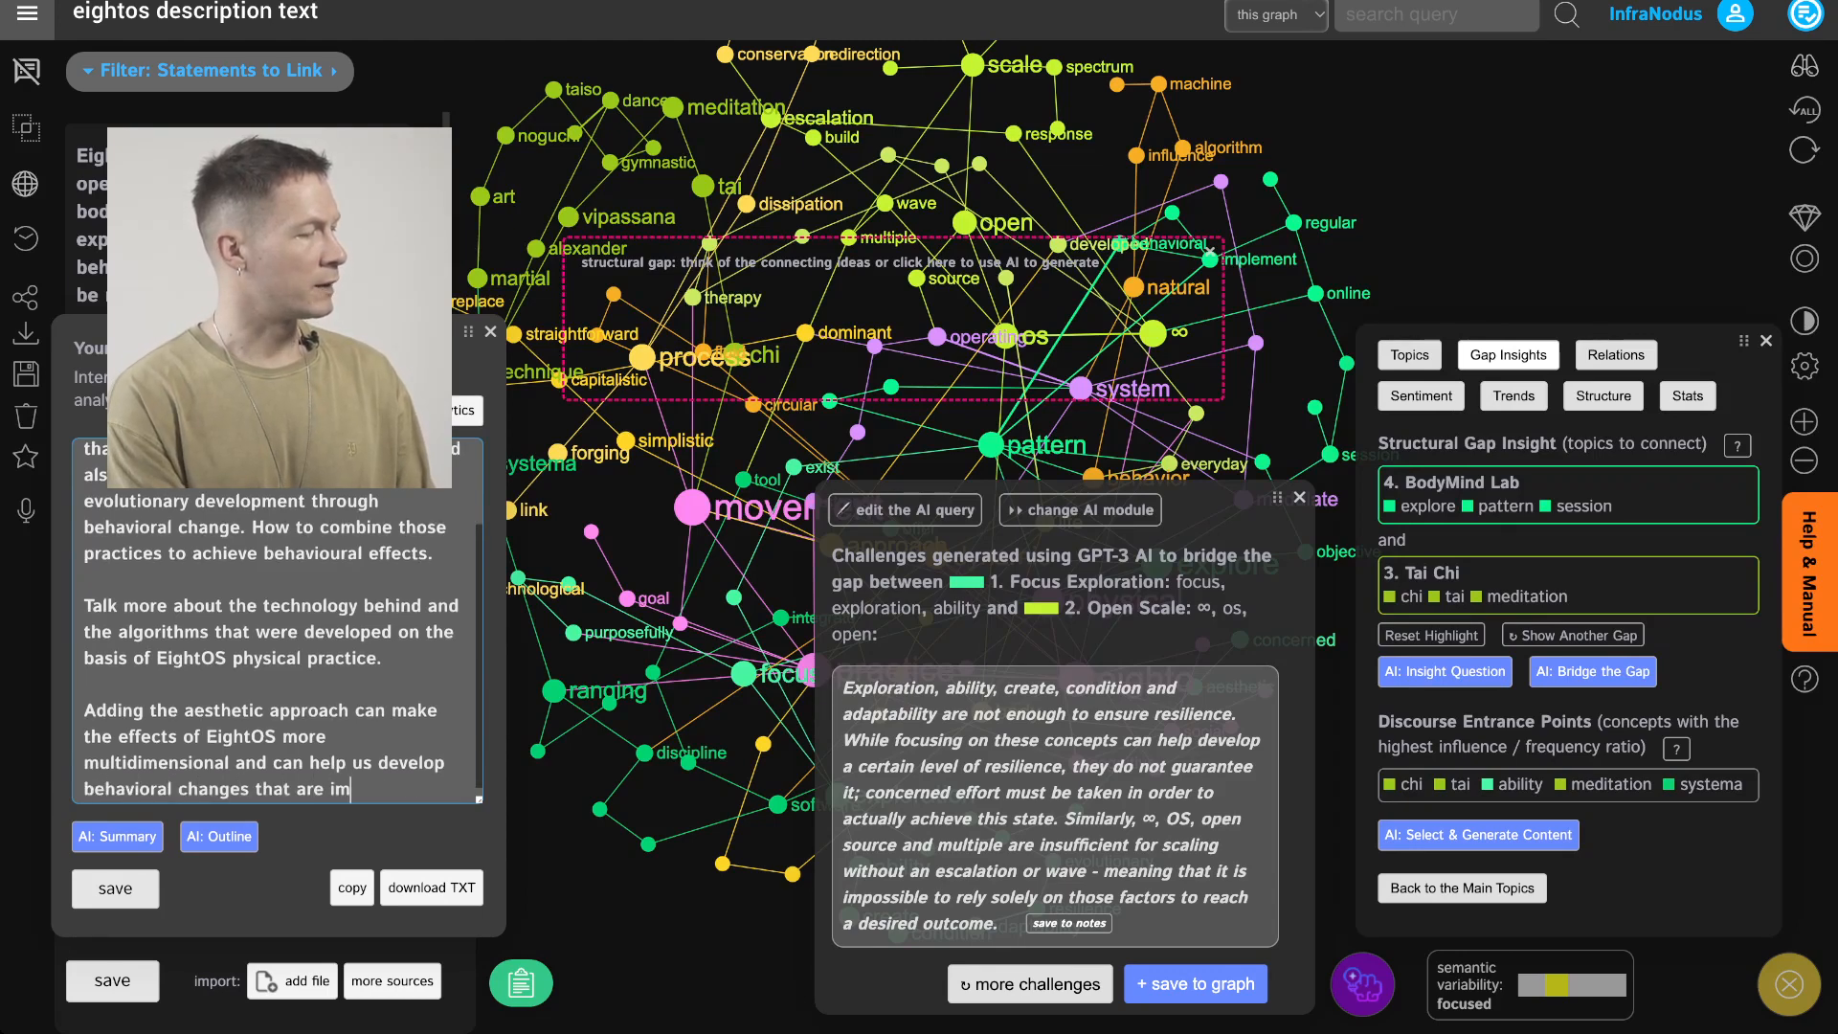
text(plemented not onl)
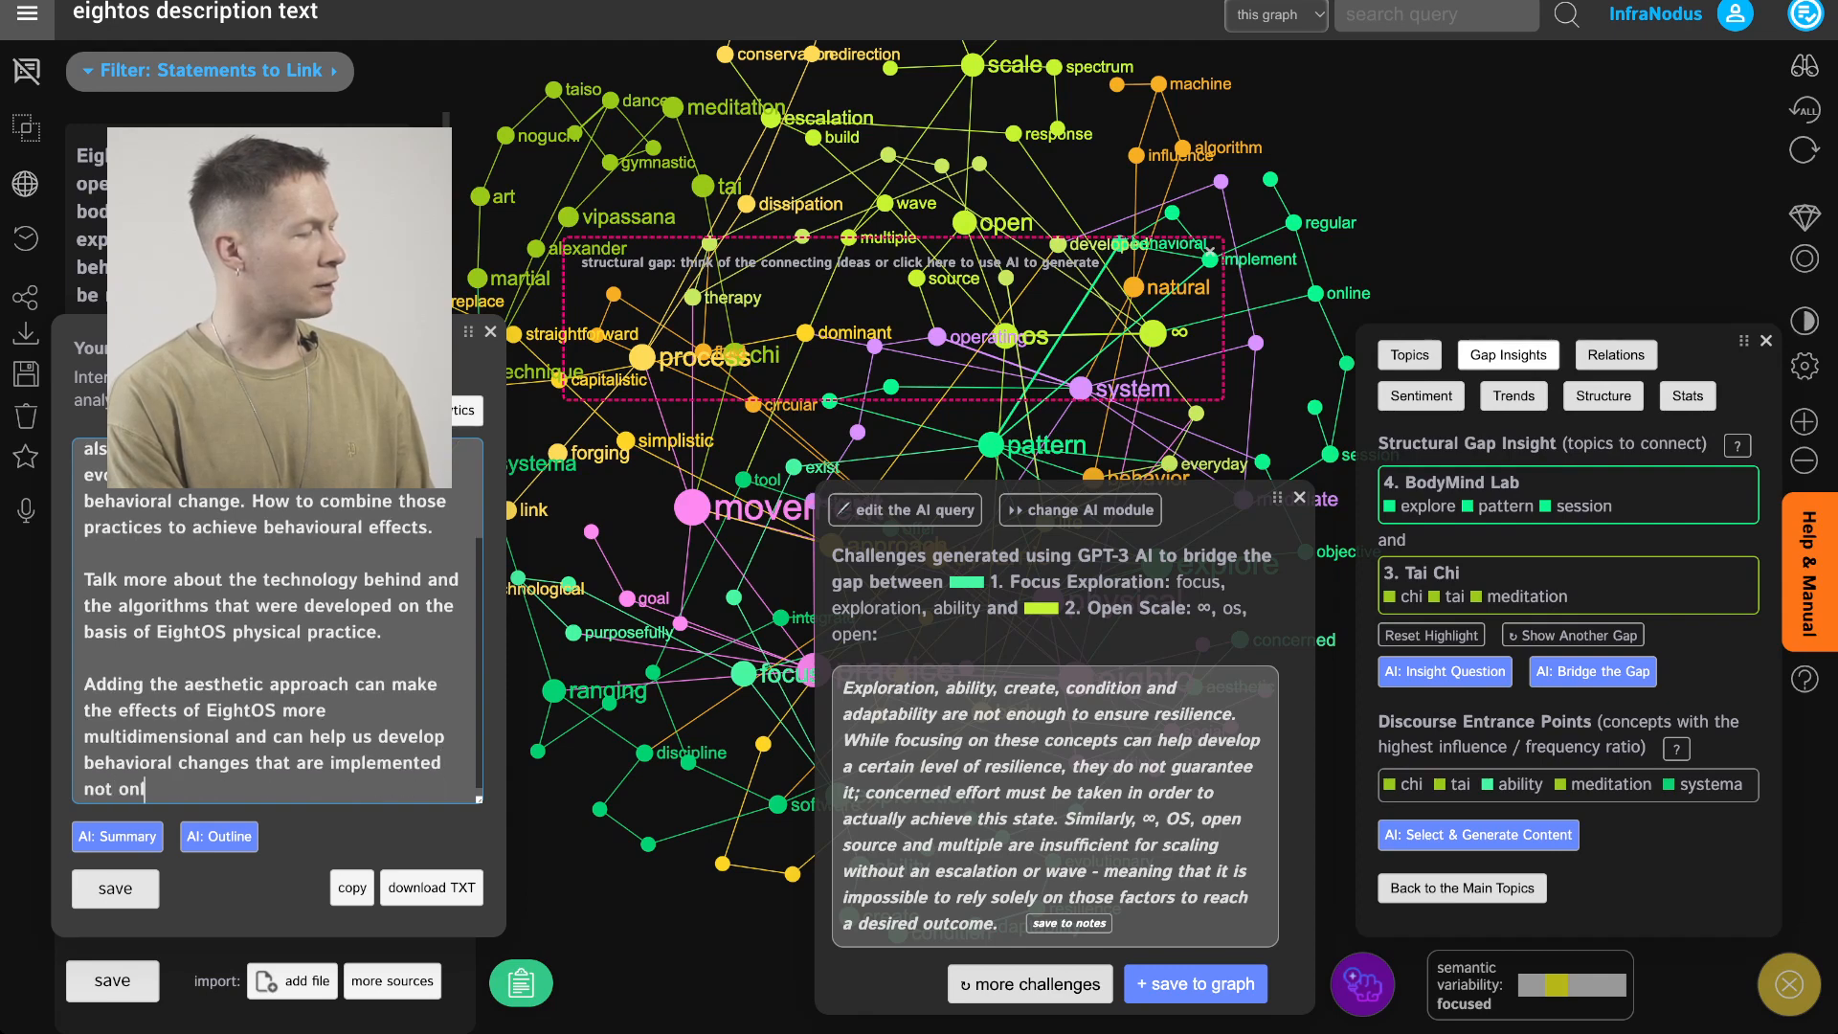
text(y on the psychological level byt a)
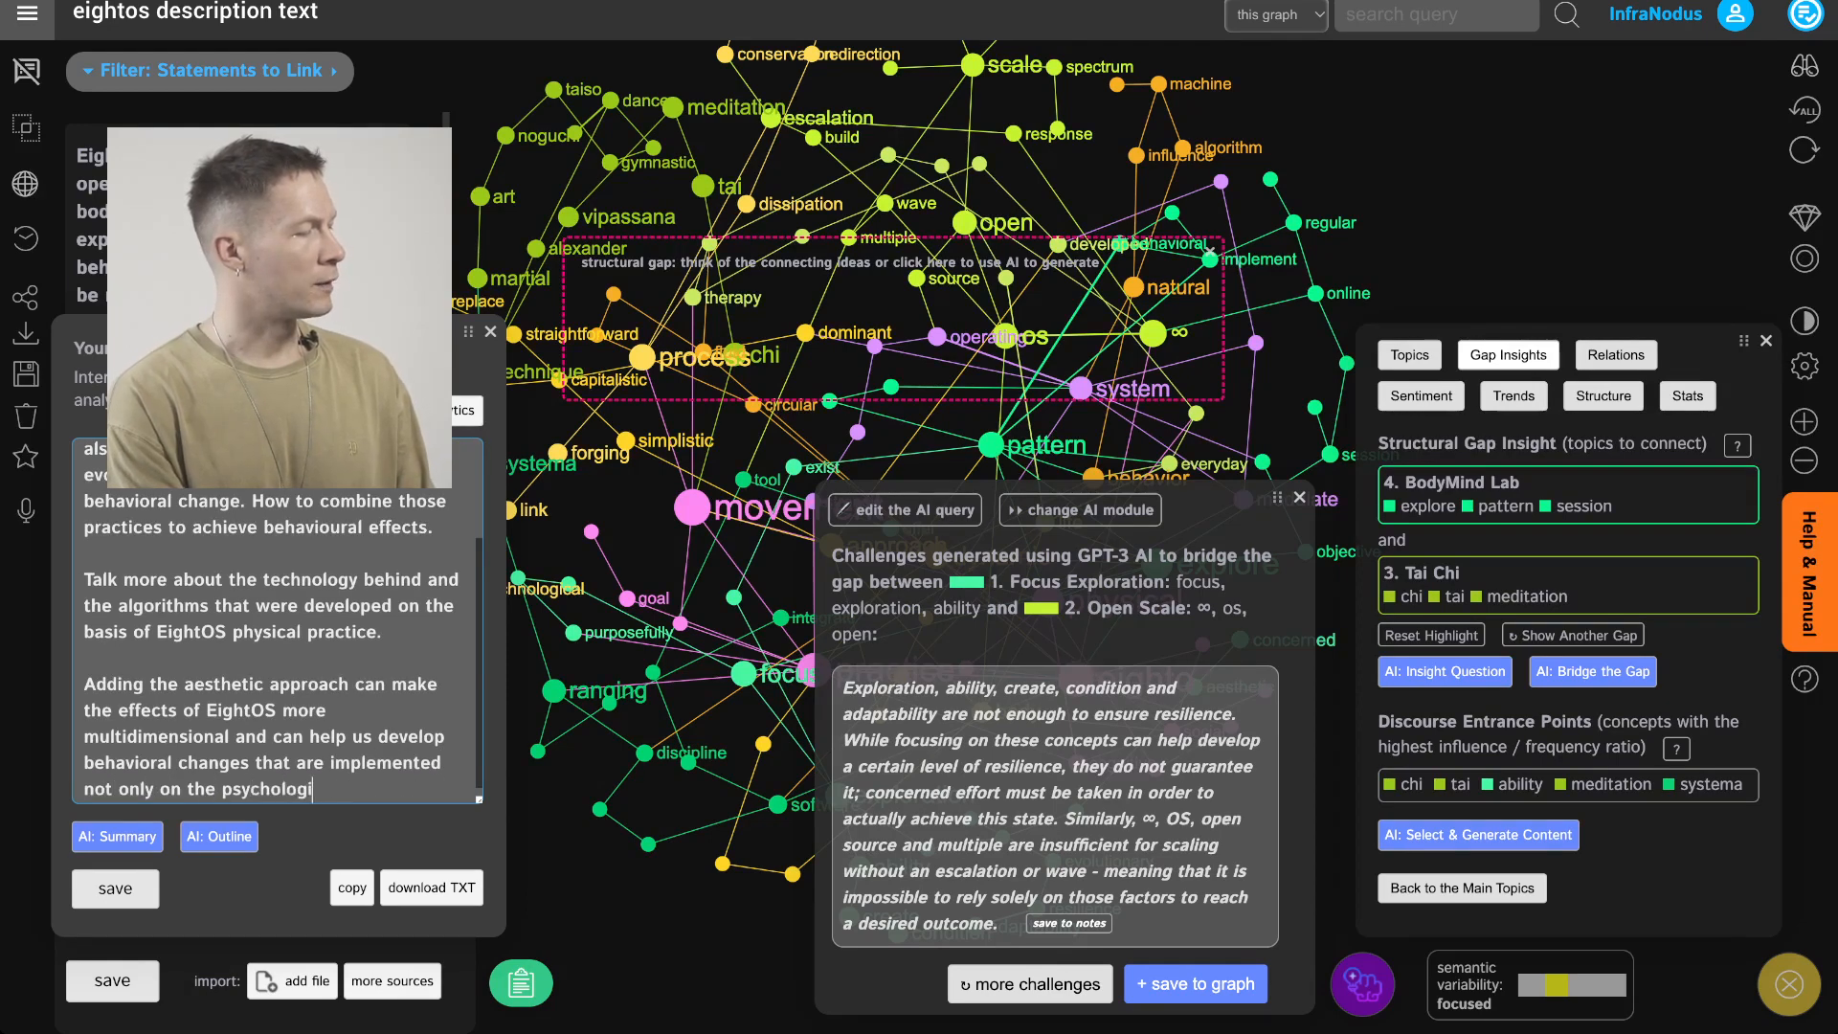
key(BackSpace)
key(BackSpace)
key(BackSpace)
key(BackSpace)
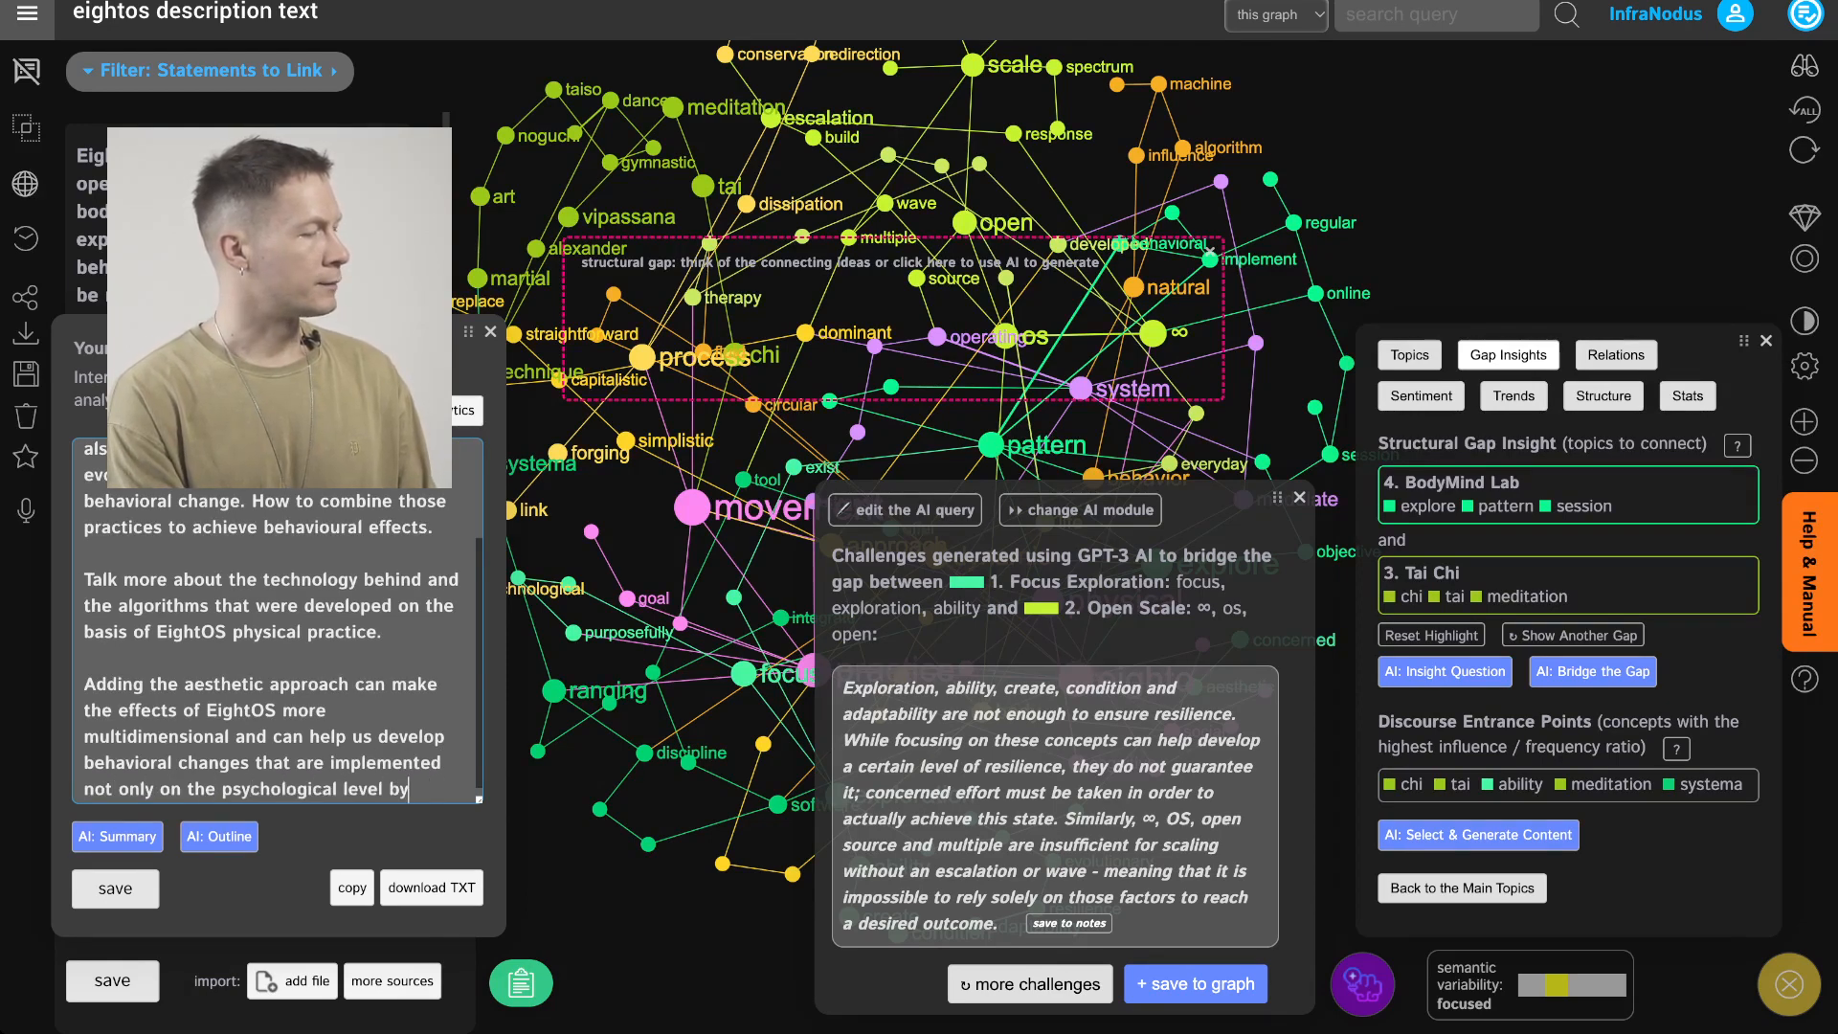
text(ut also on a)
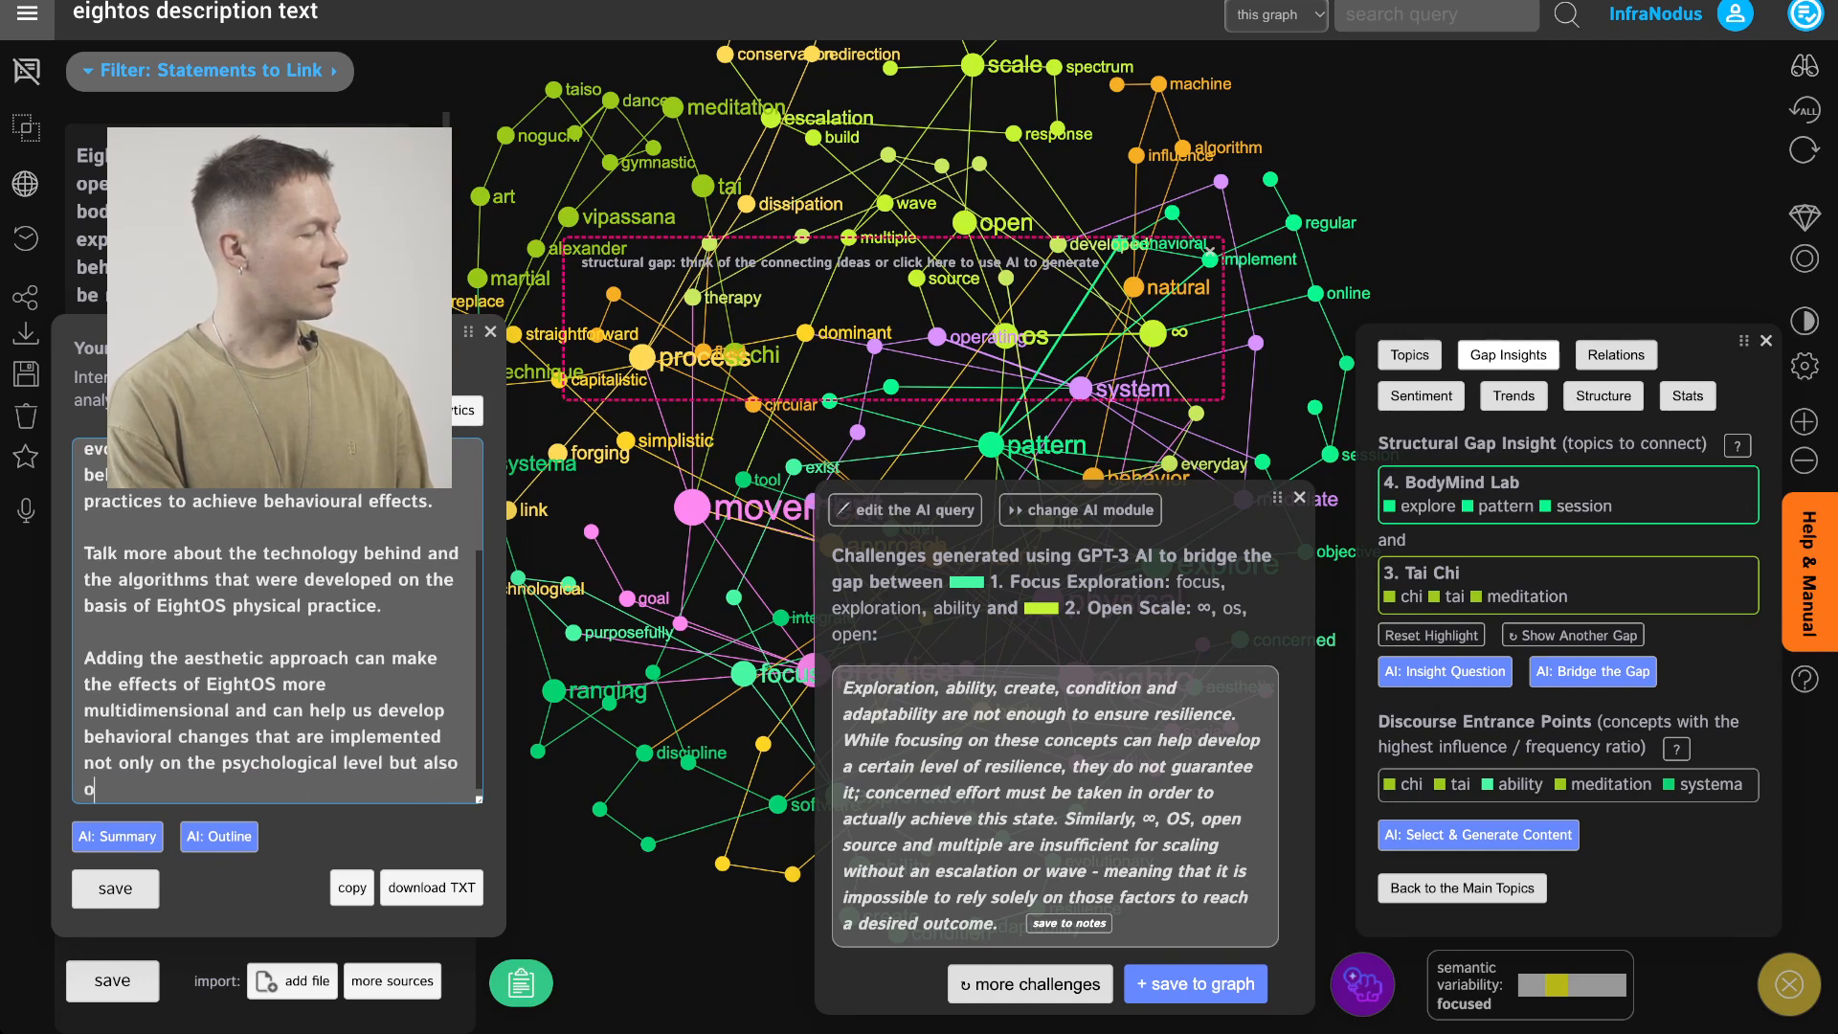
key(BackSpace)
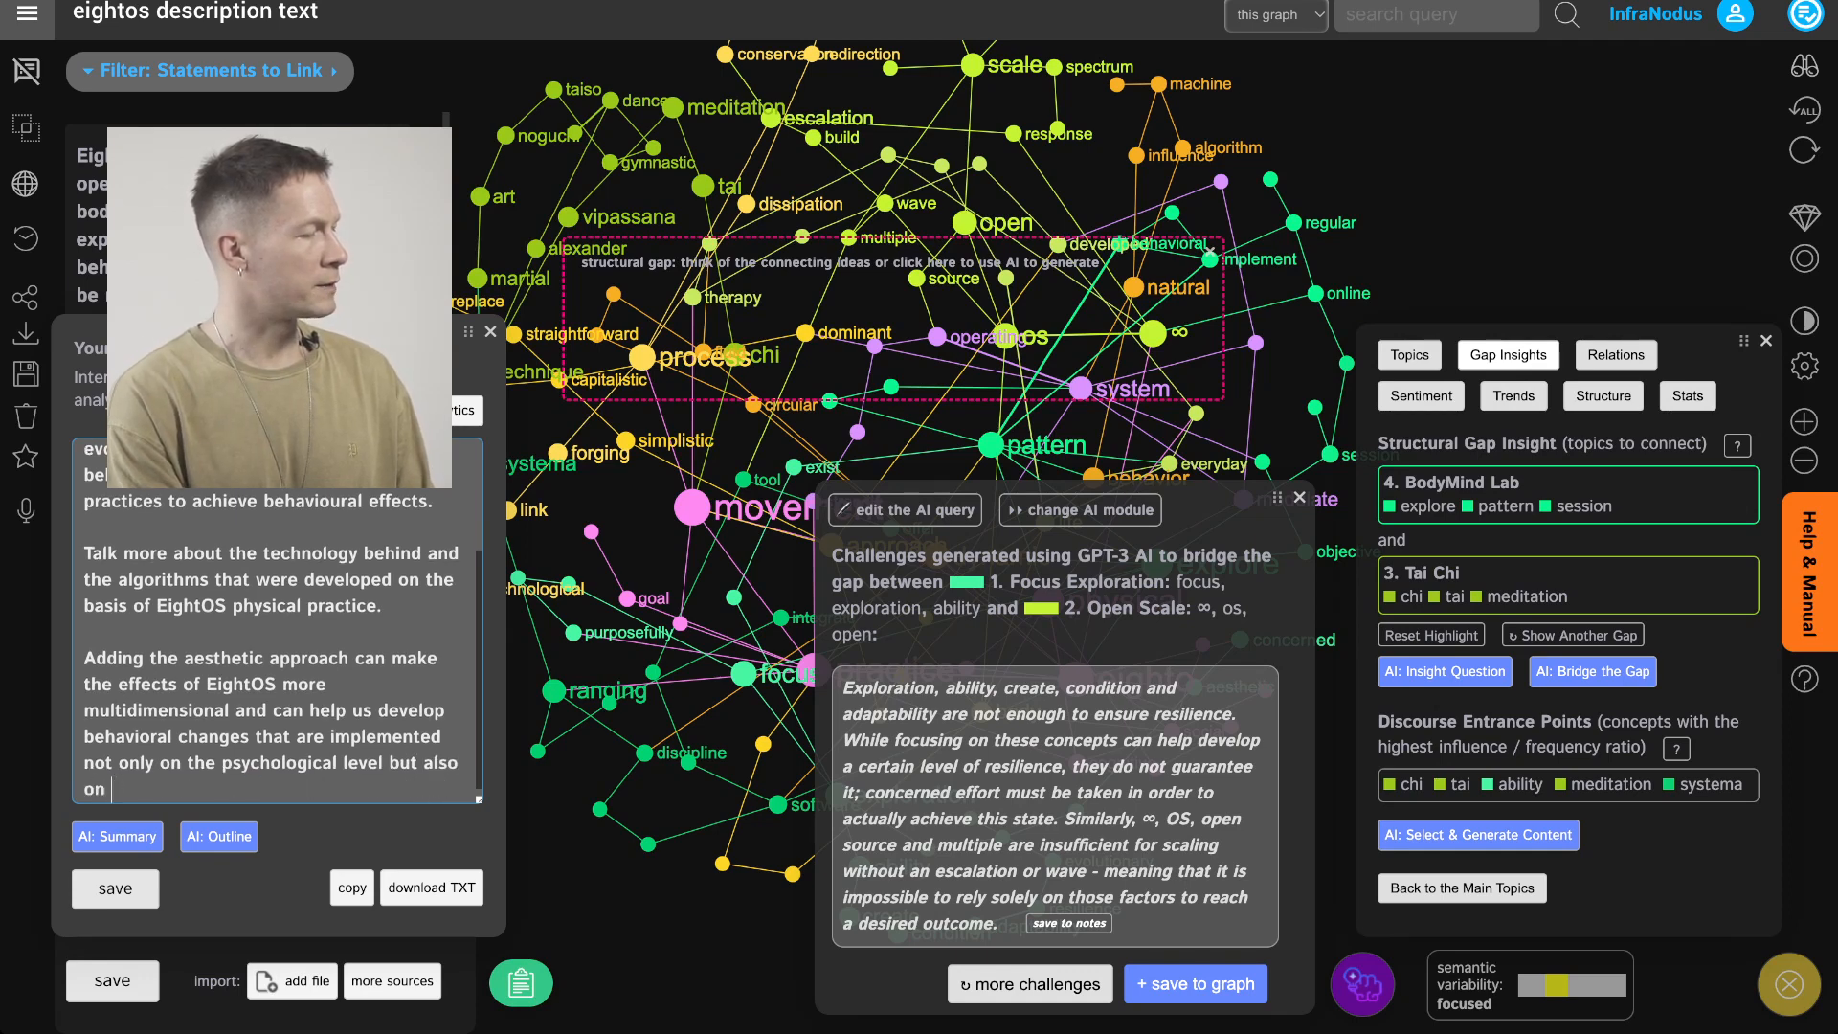
text(the level of our percep)
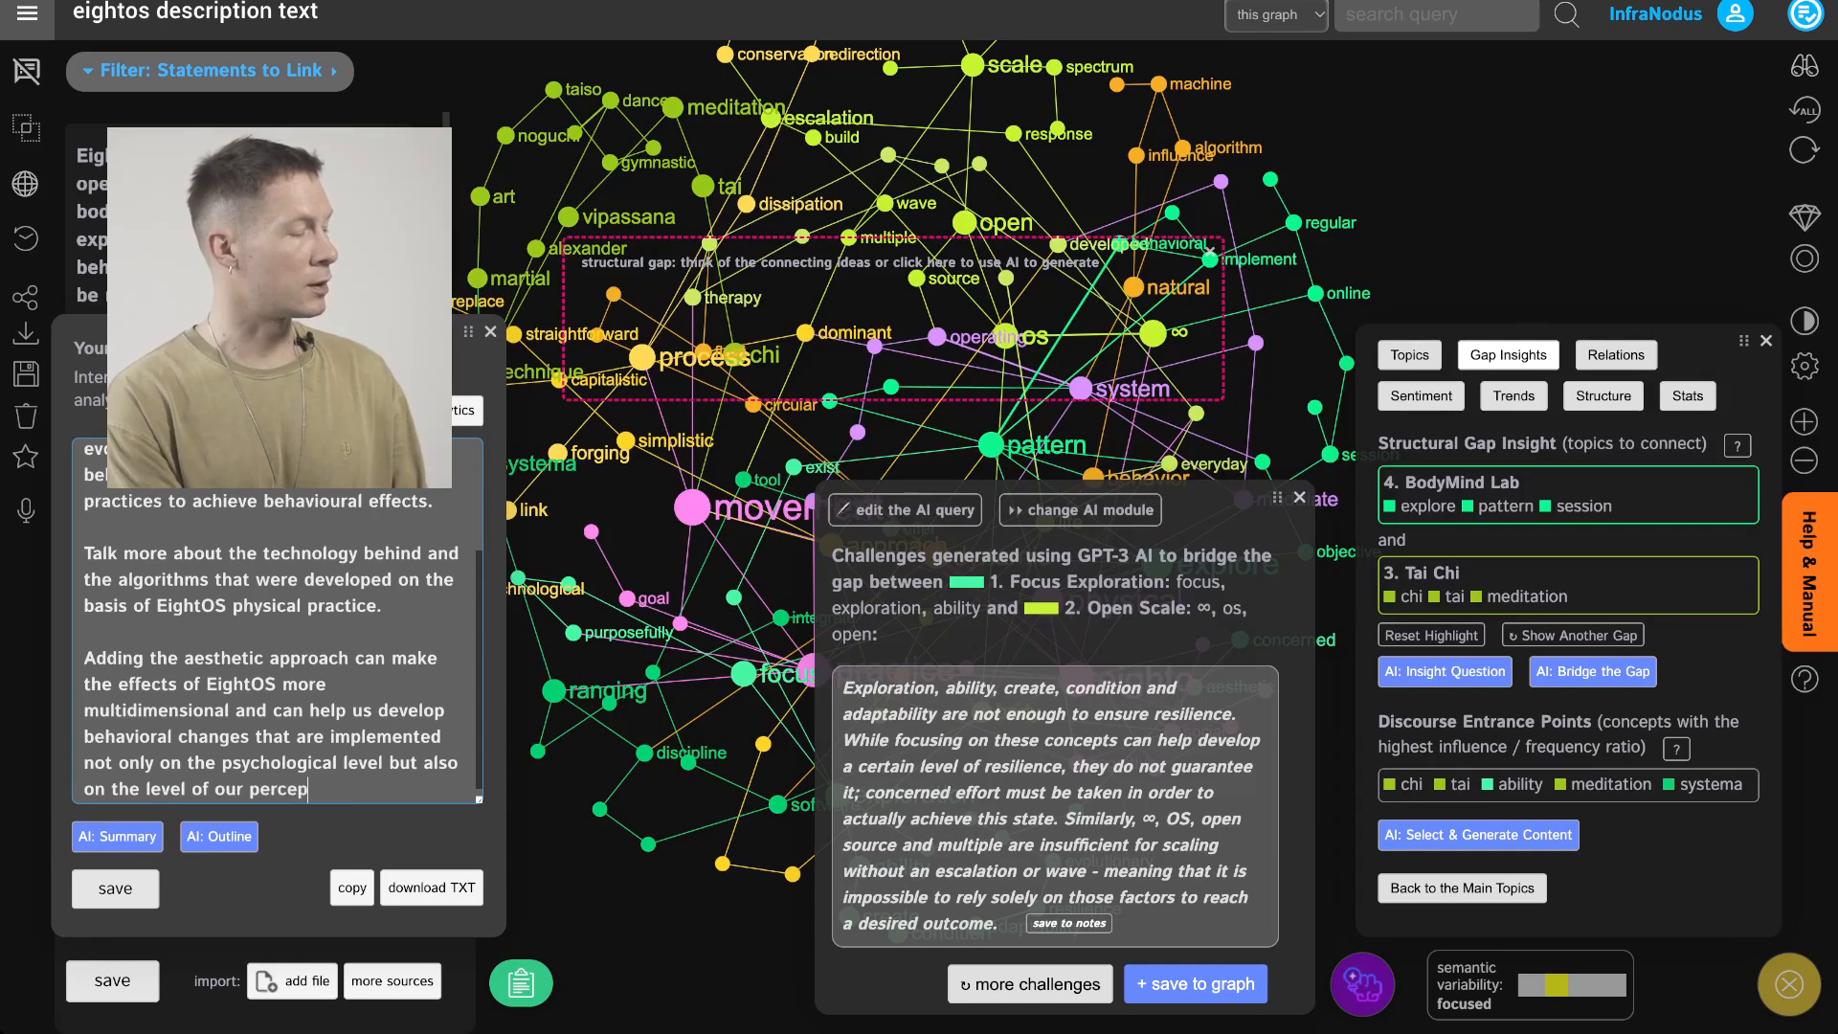
text(tion or)
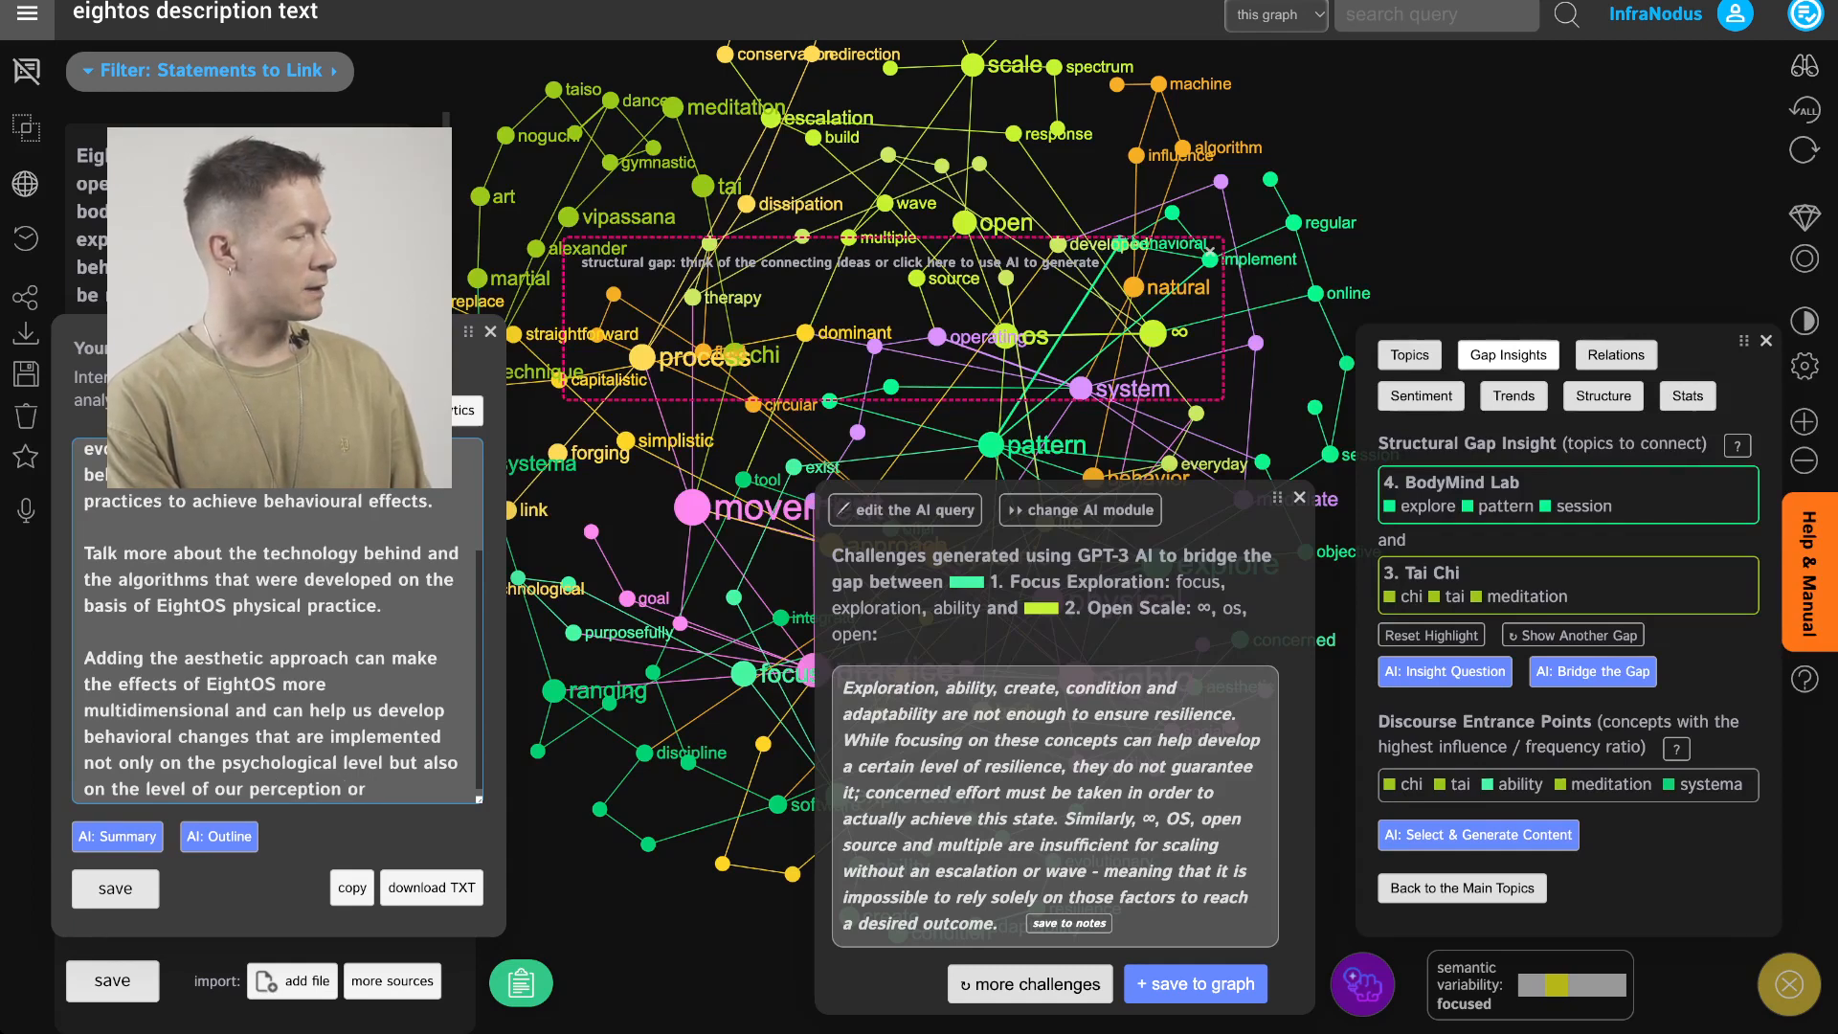
text( sub)
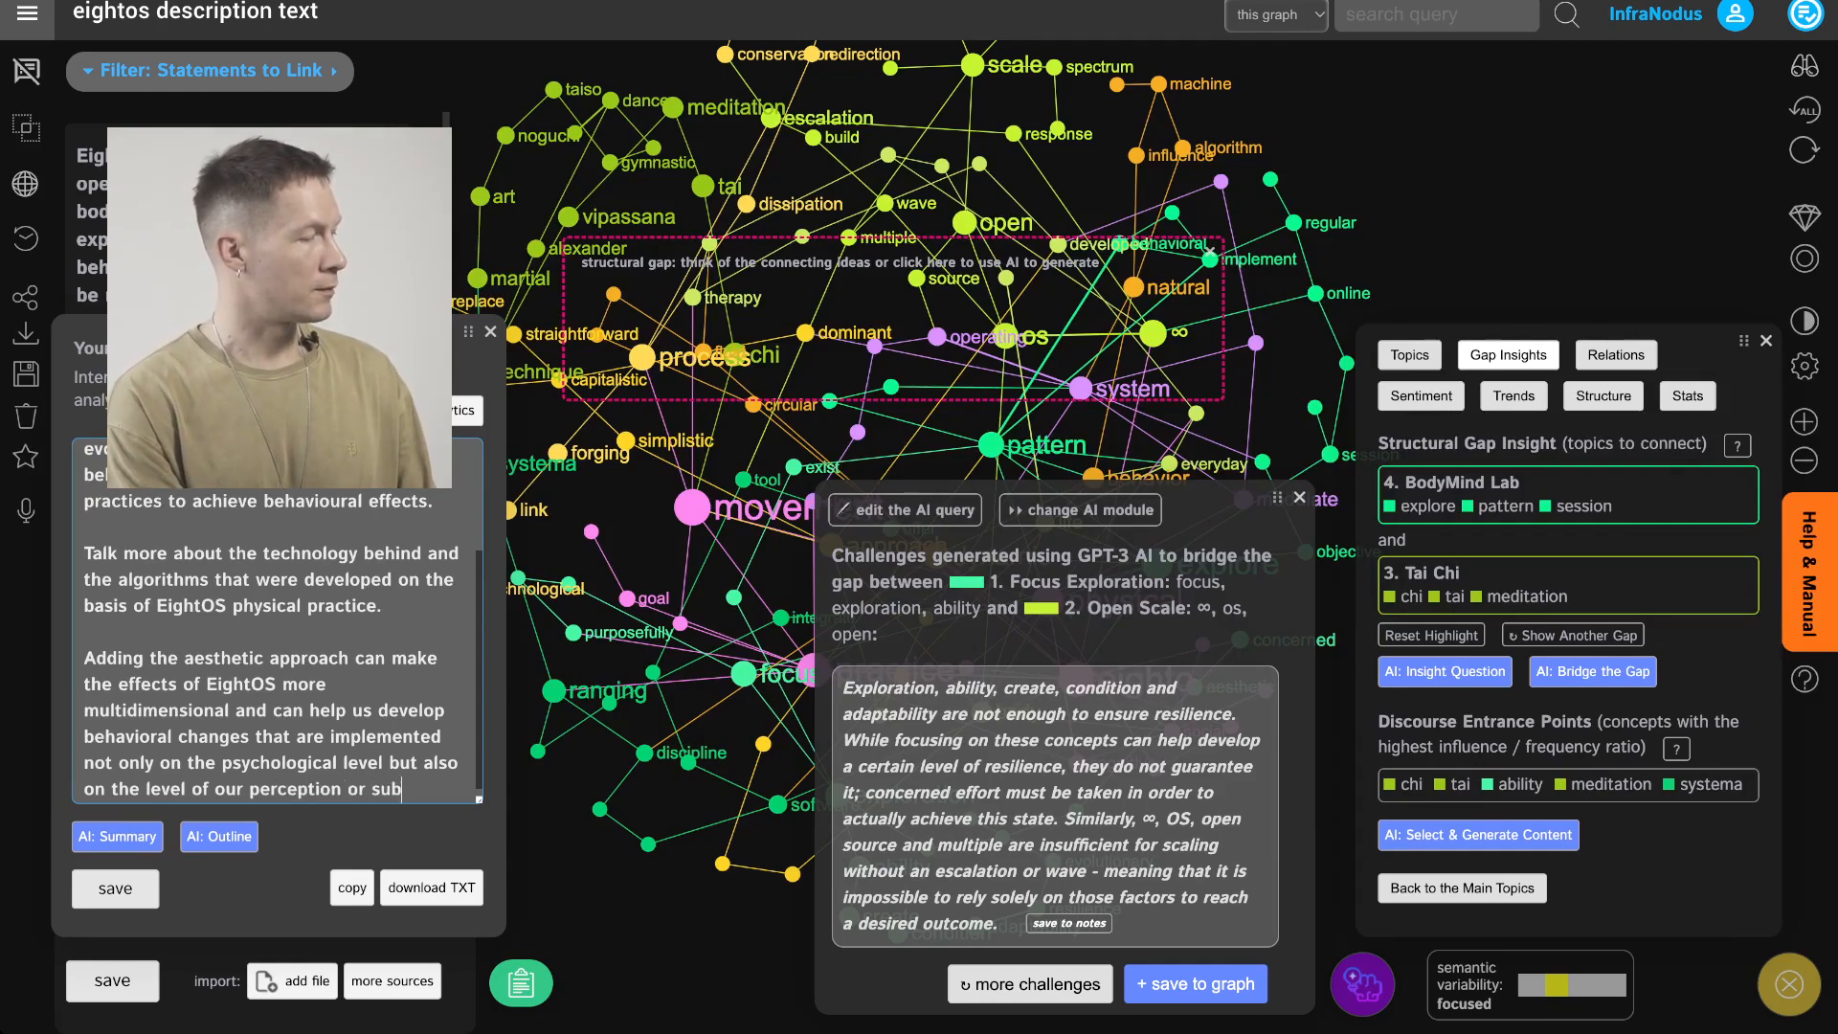
text(conscious.)
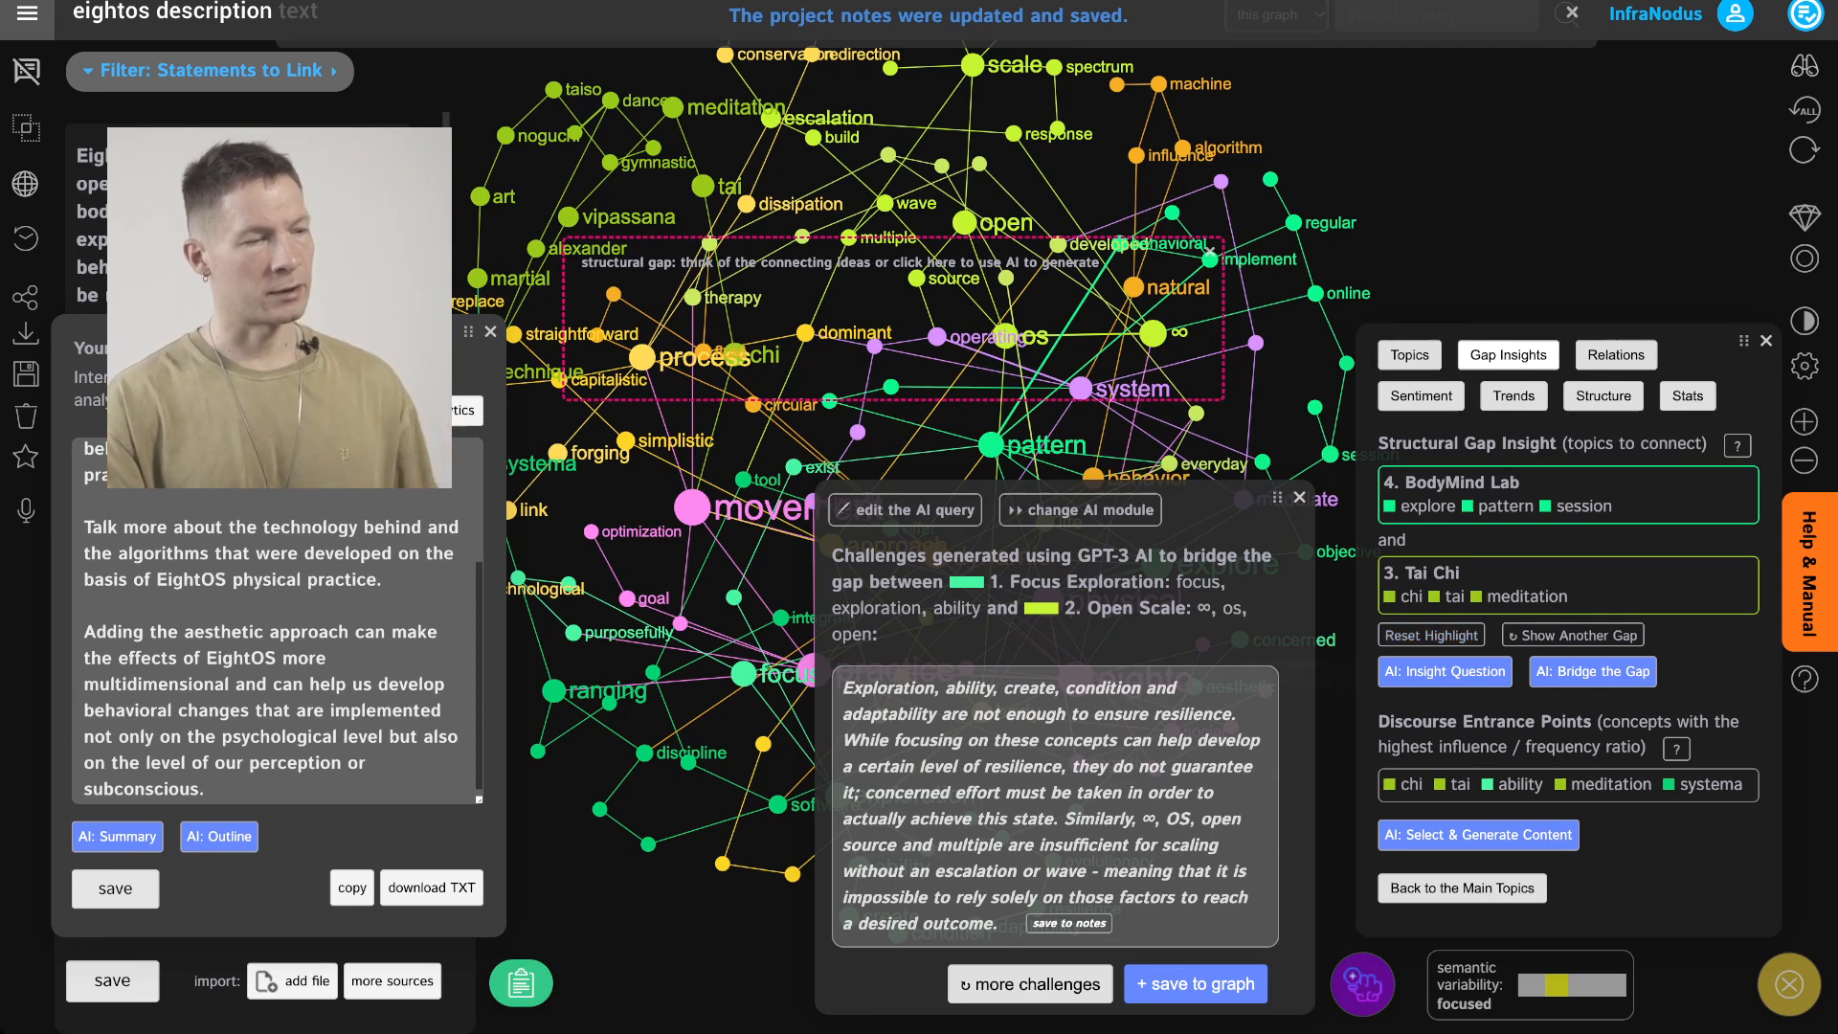
Mark the Question | Challenge | Ideate with AI workflow step as completed
click(1081, 511)
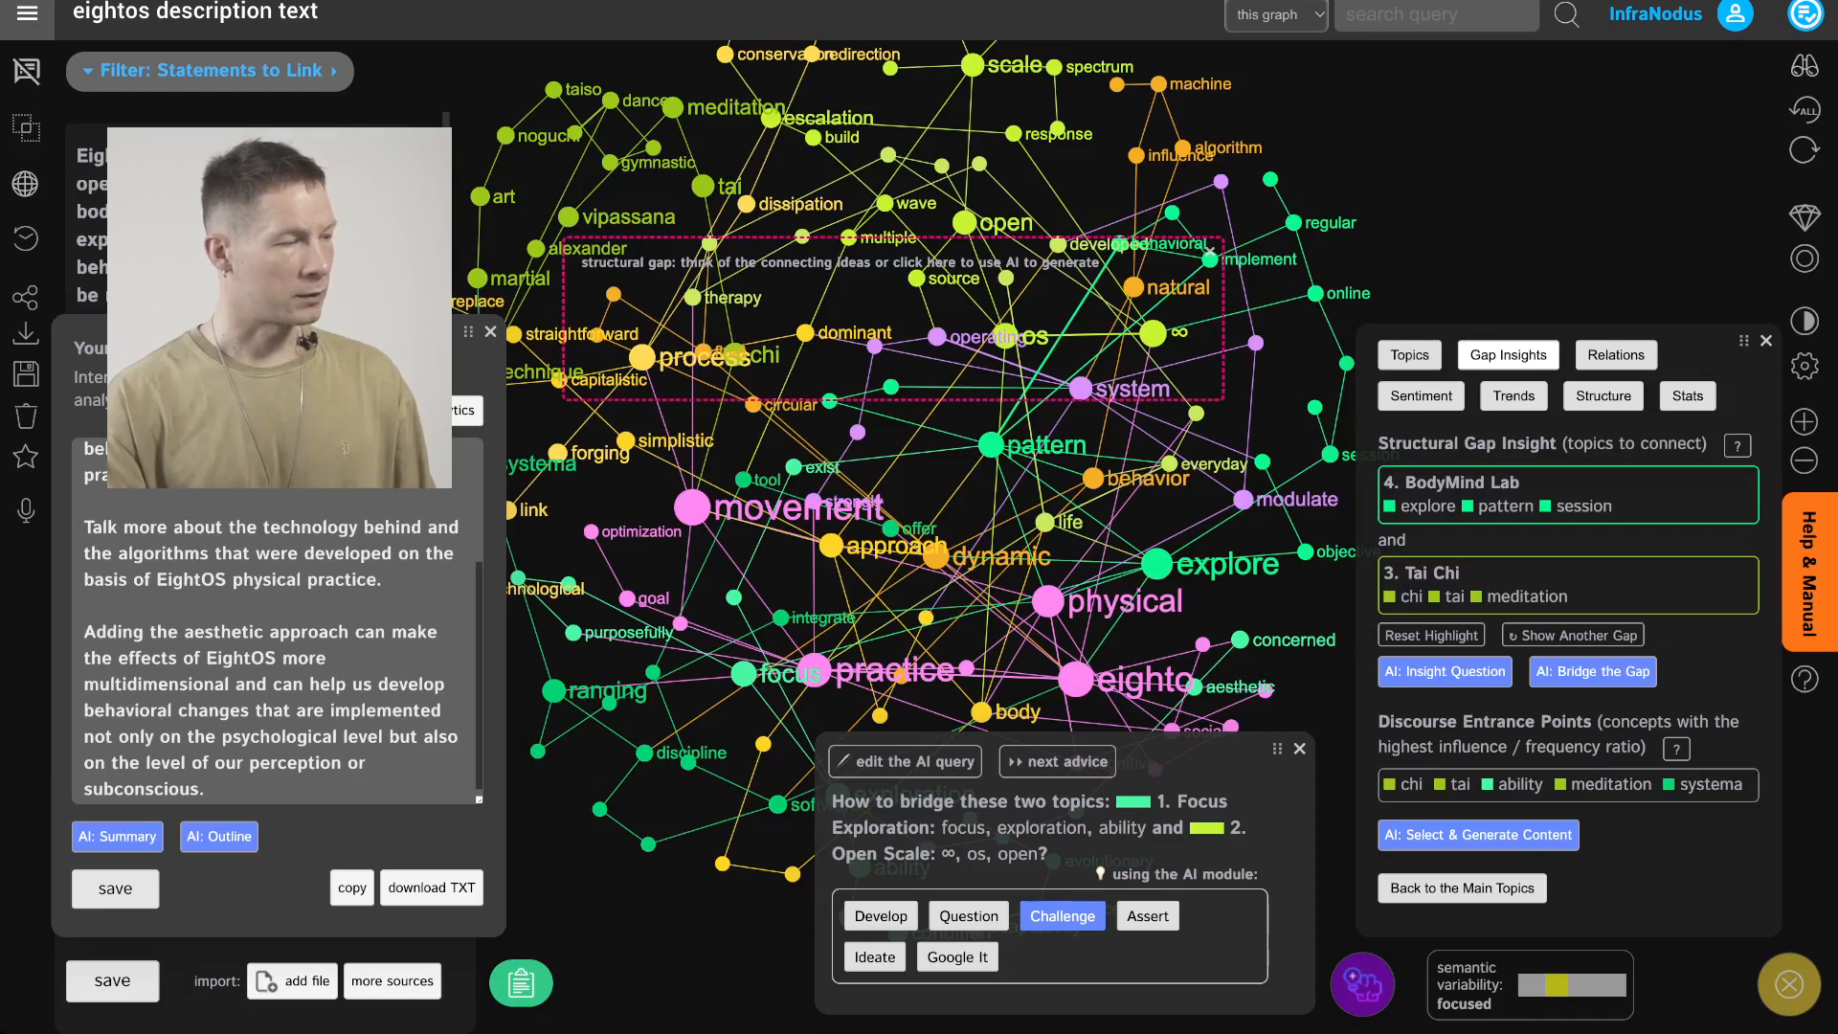
click(361, 710)
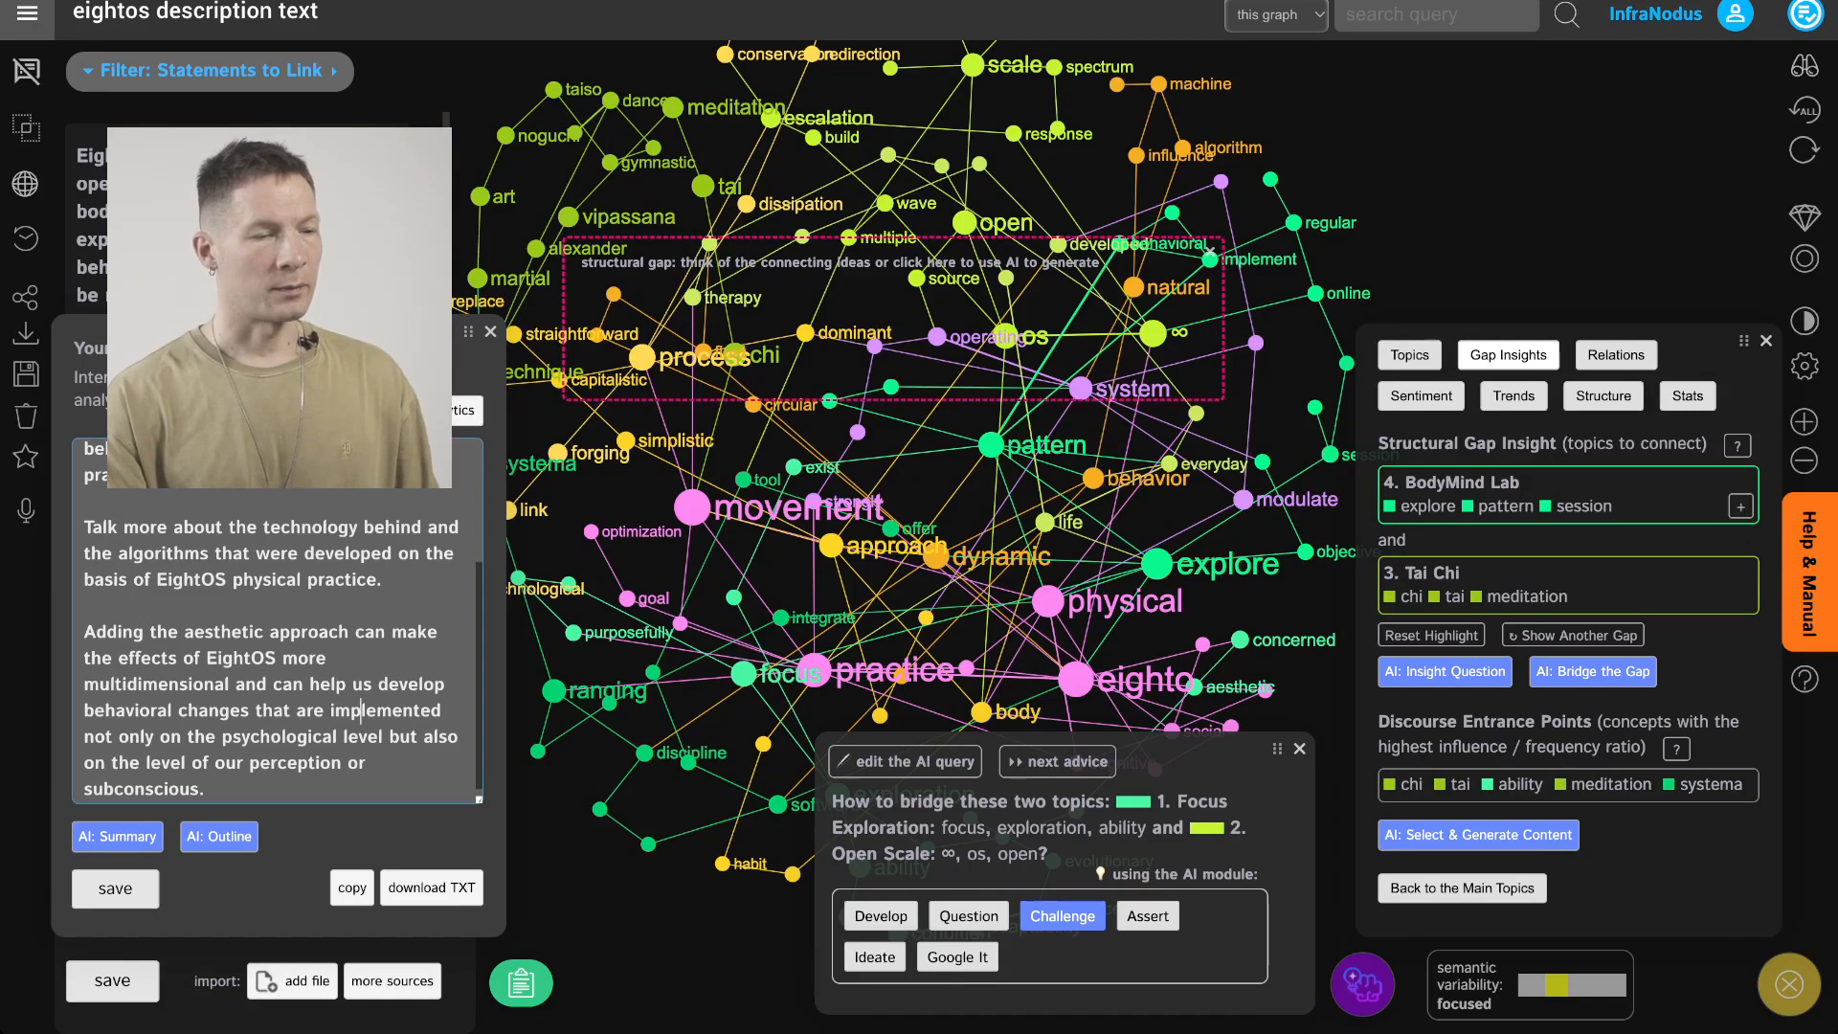
click(1807, 15)
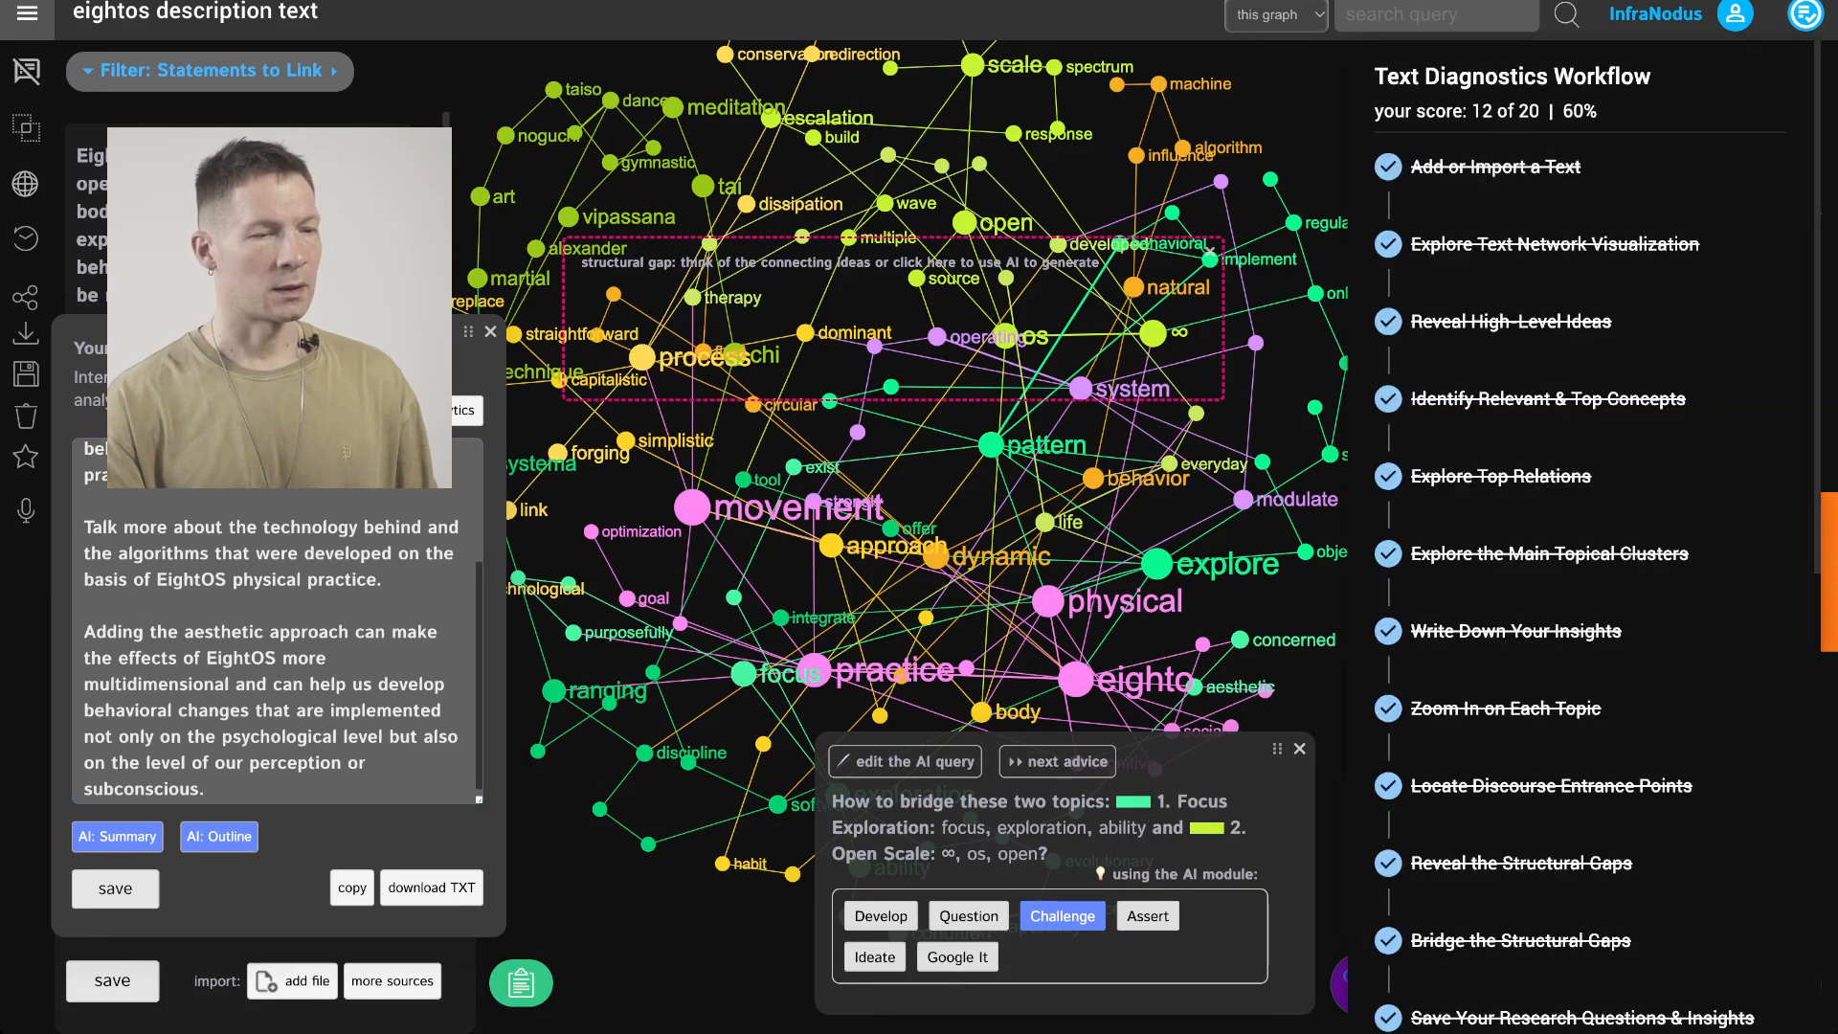
click(1573, 489)
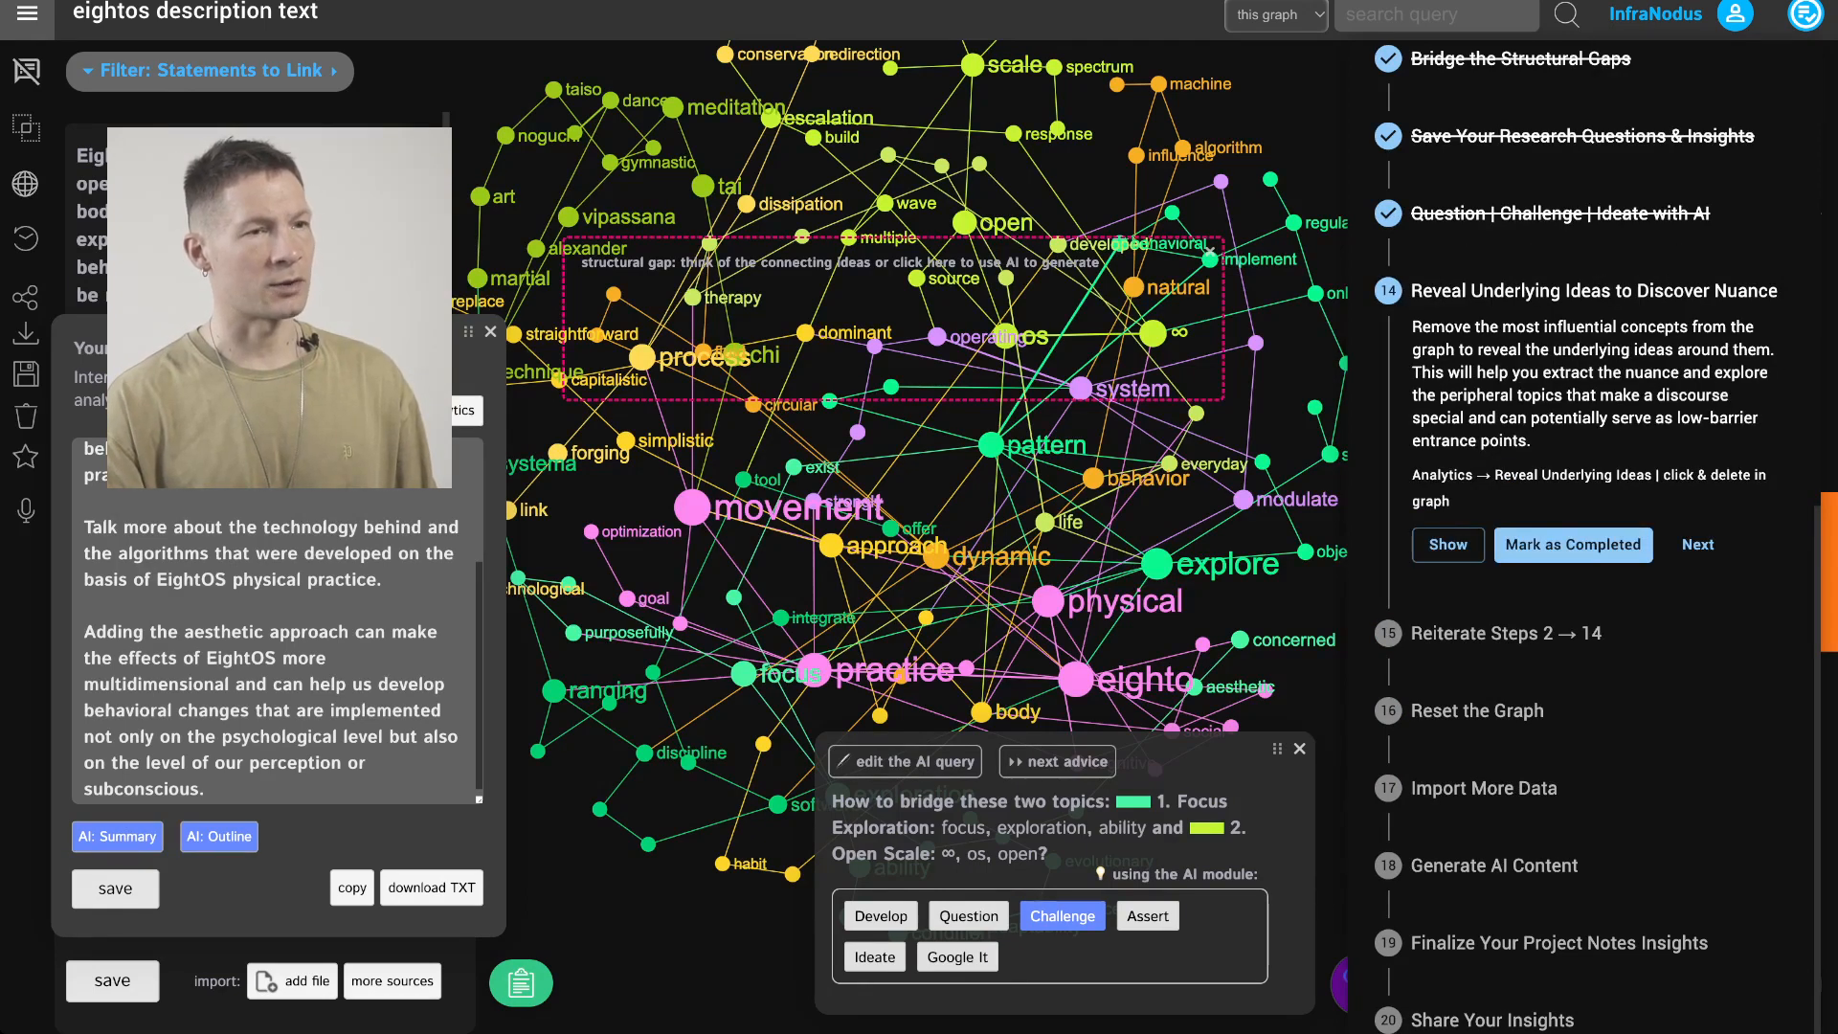
Close the AI advice panel and reveal underlying ideas by hiding the most influential concepts in the graph
click(1300, 749)
click(1299, 749)
click(1807, 14)
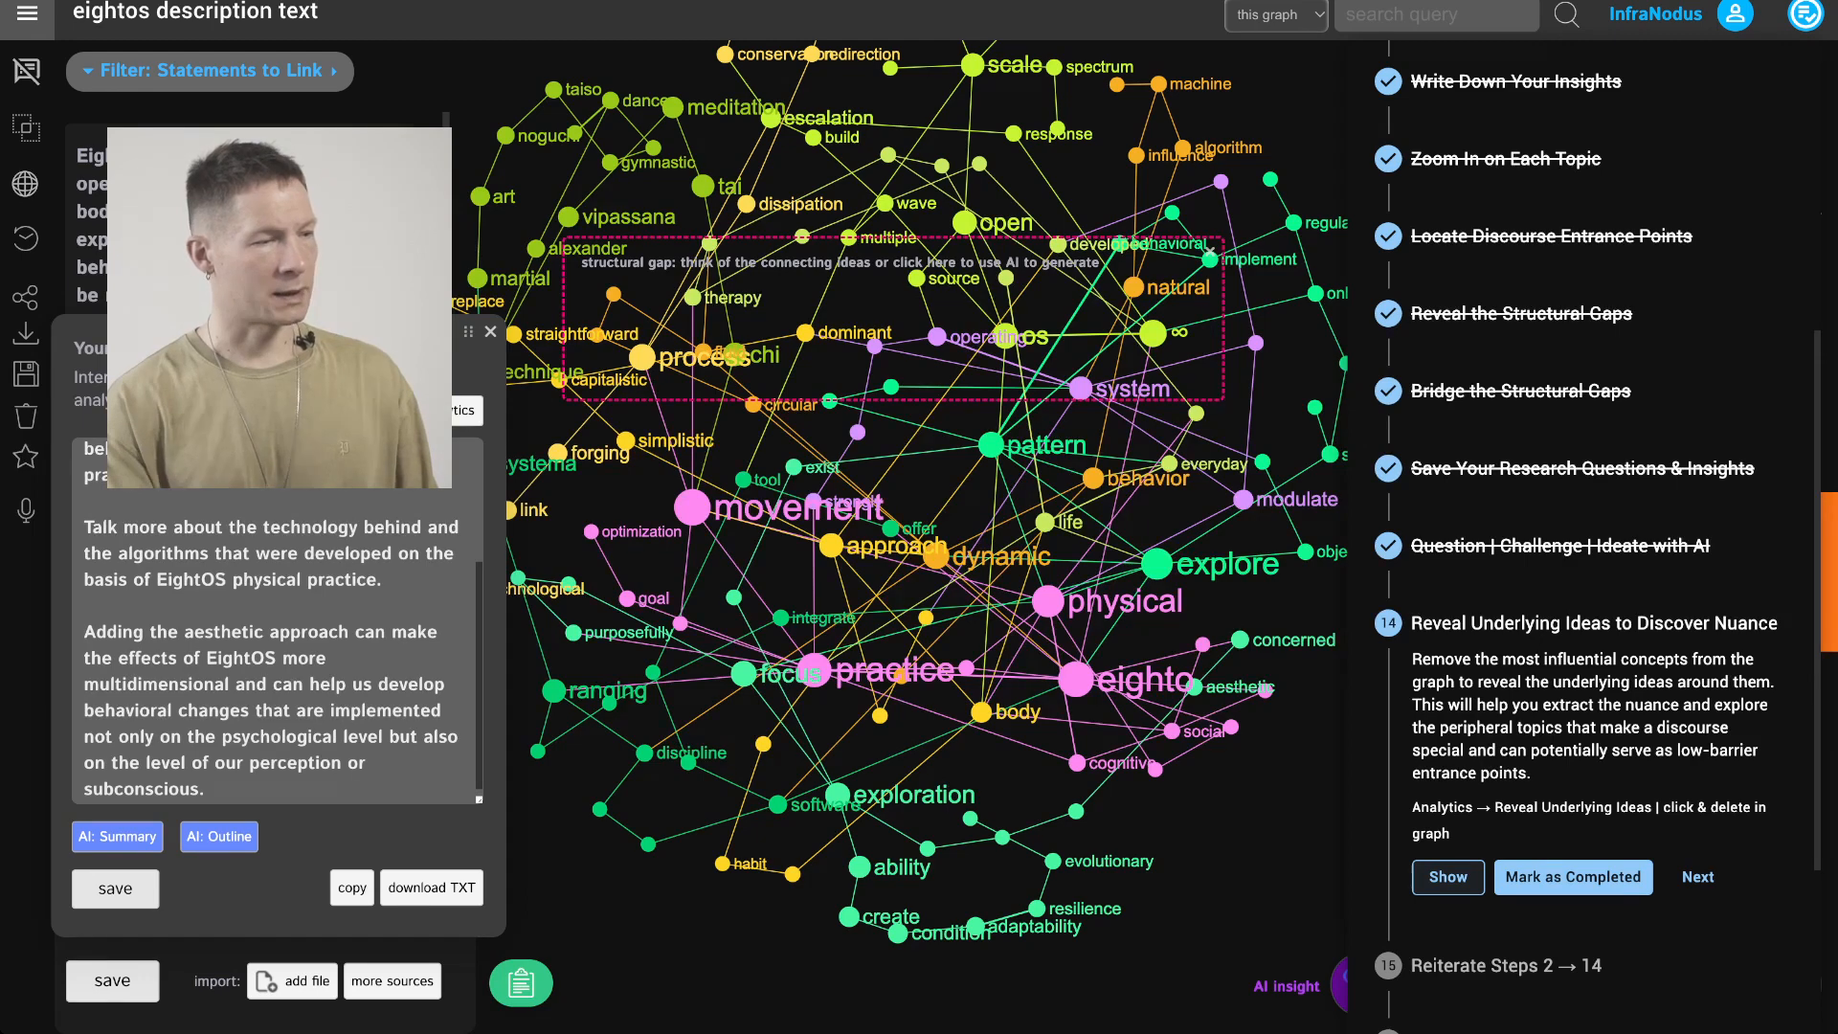
click(1448, 877)
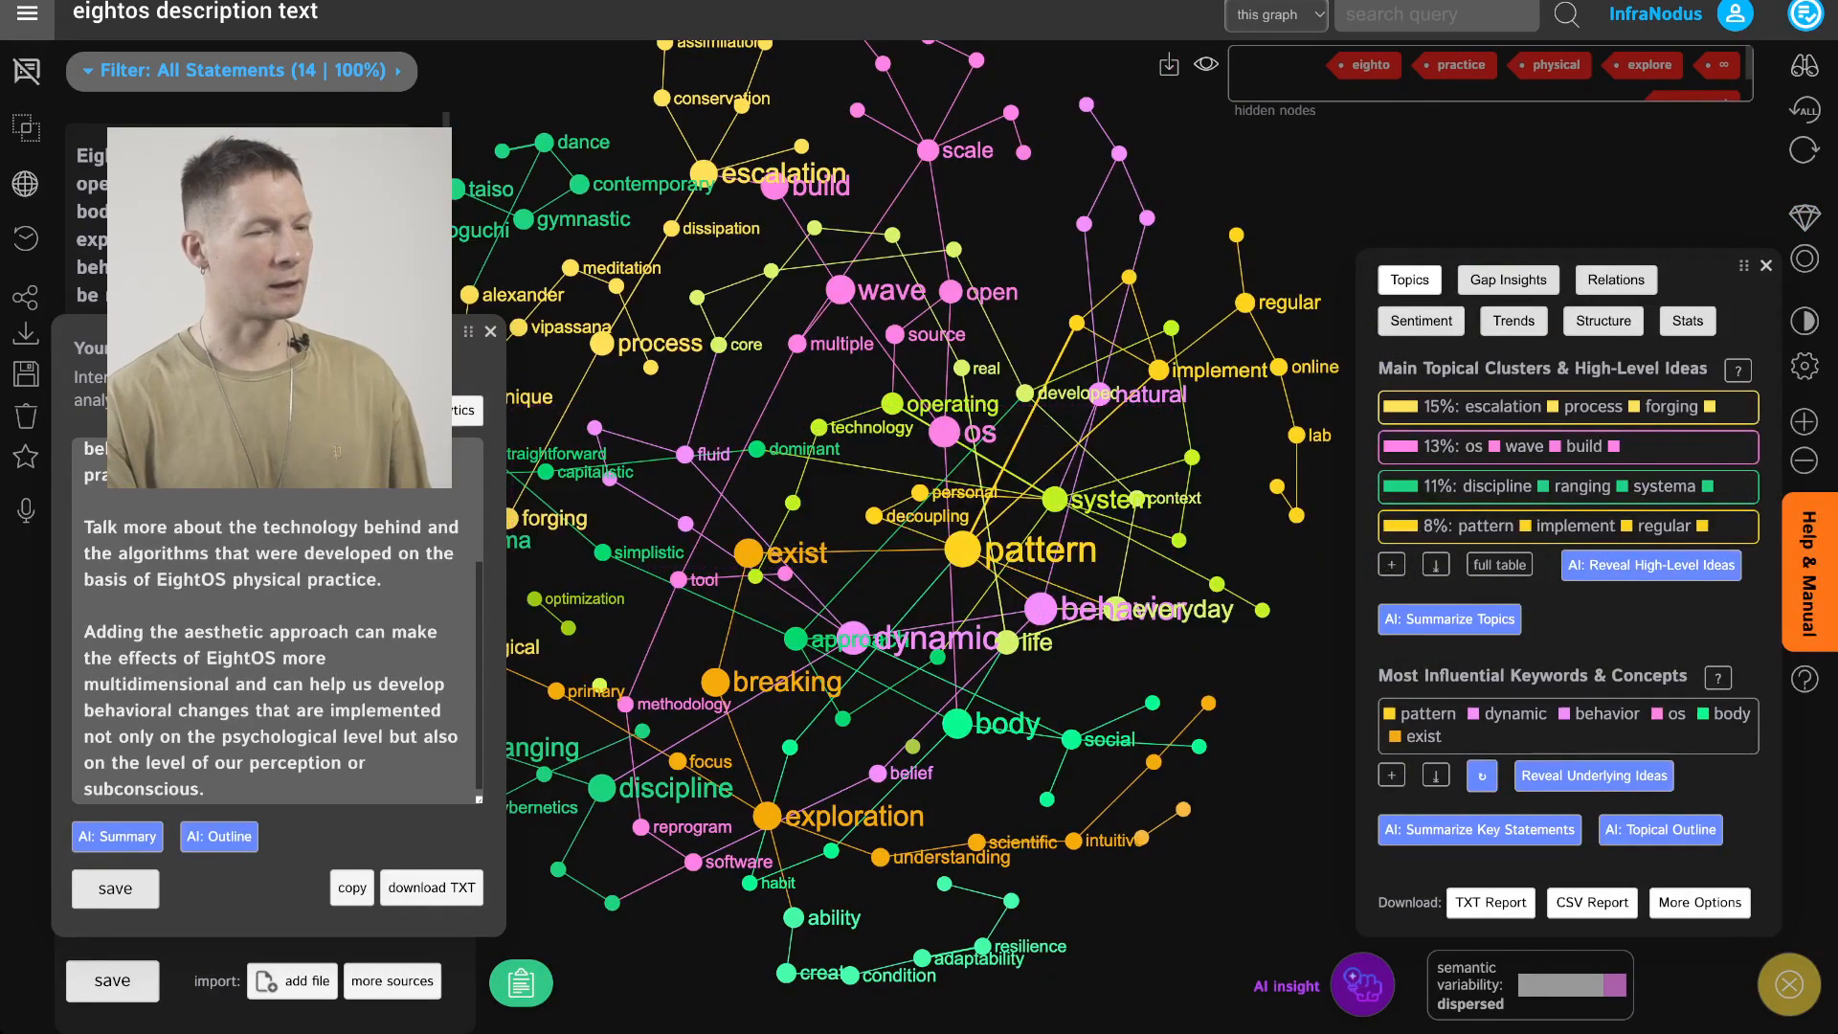
Reveal the high-level ideas on the graph and expand, then collapse, the full list of topical clusters
click(1651, 565)
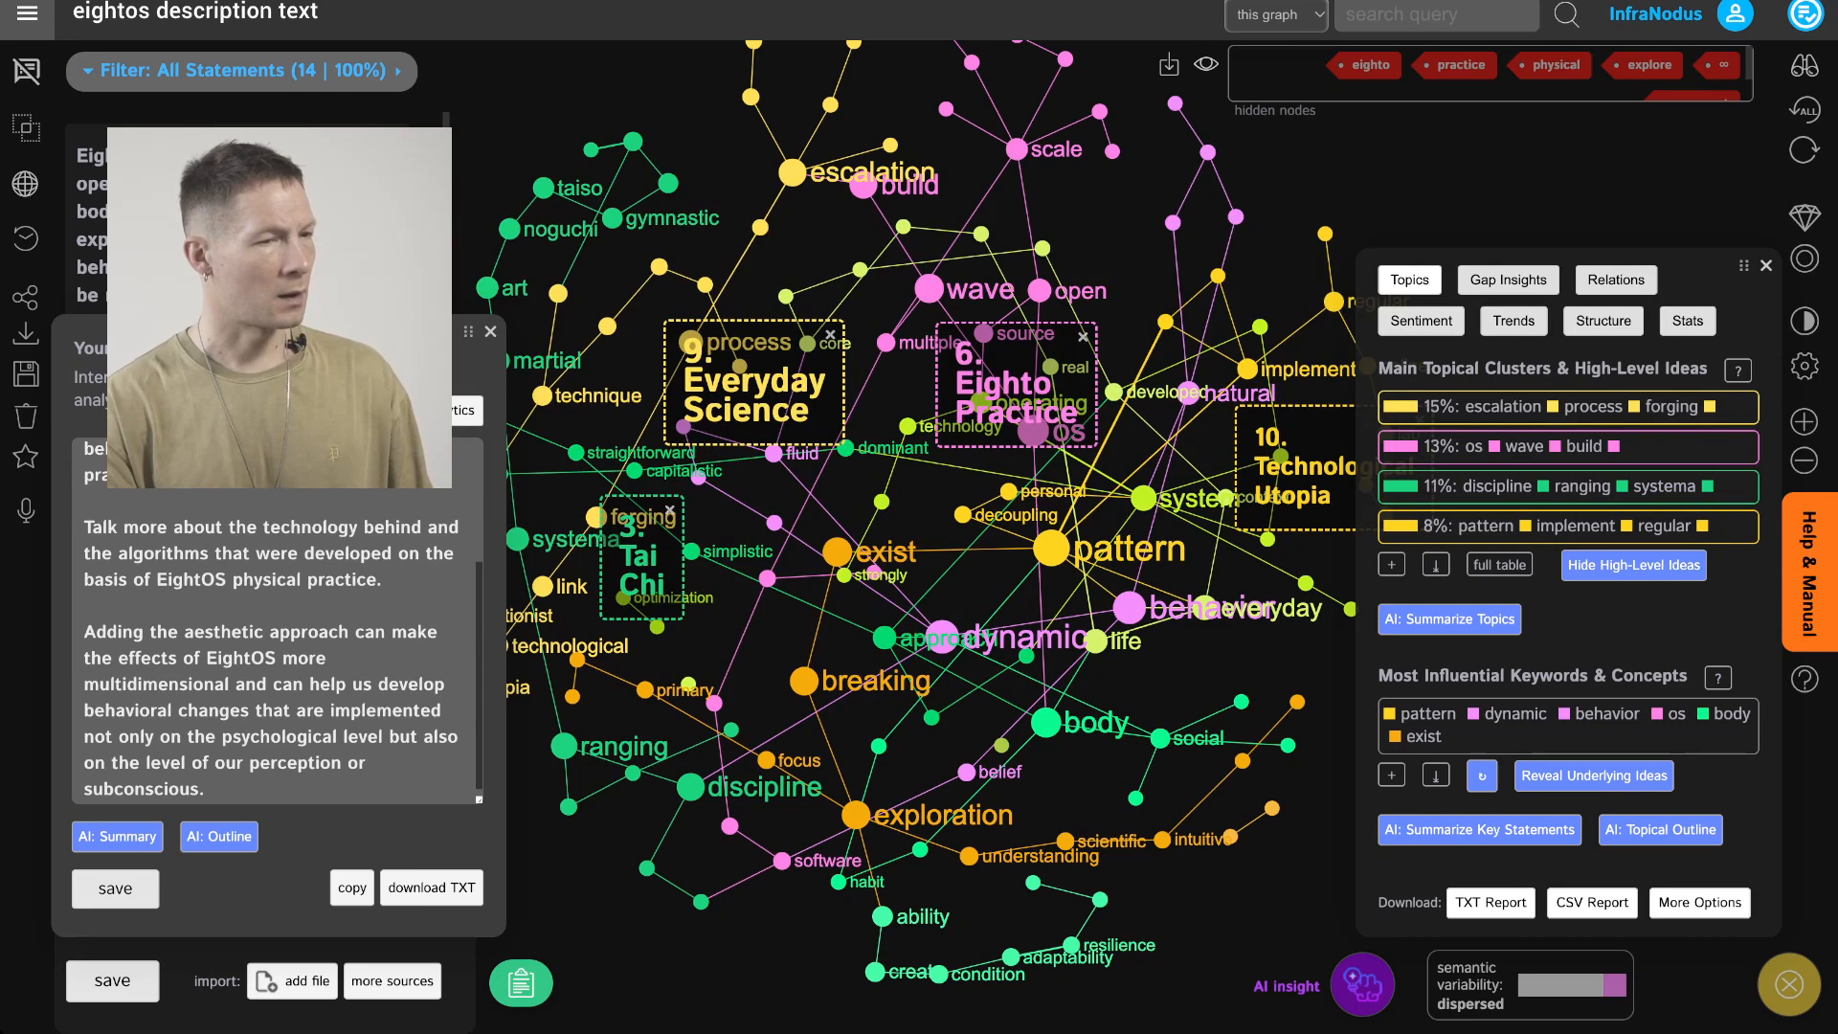
click(1633, 565)
click(1651, 565)
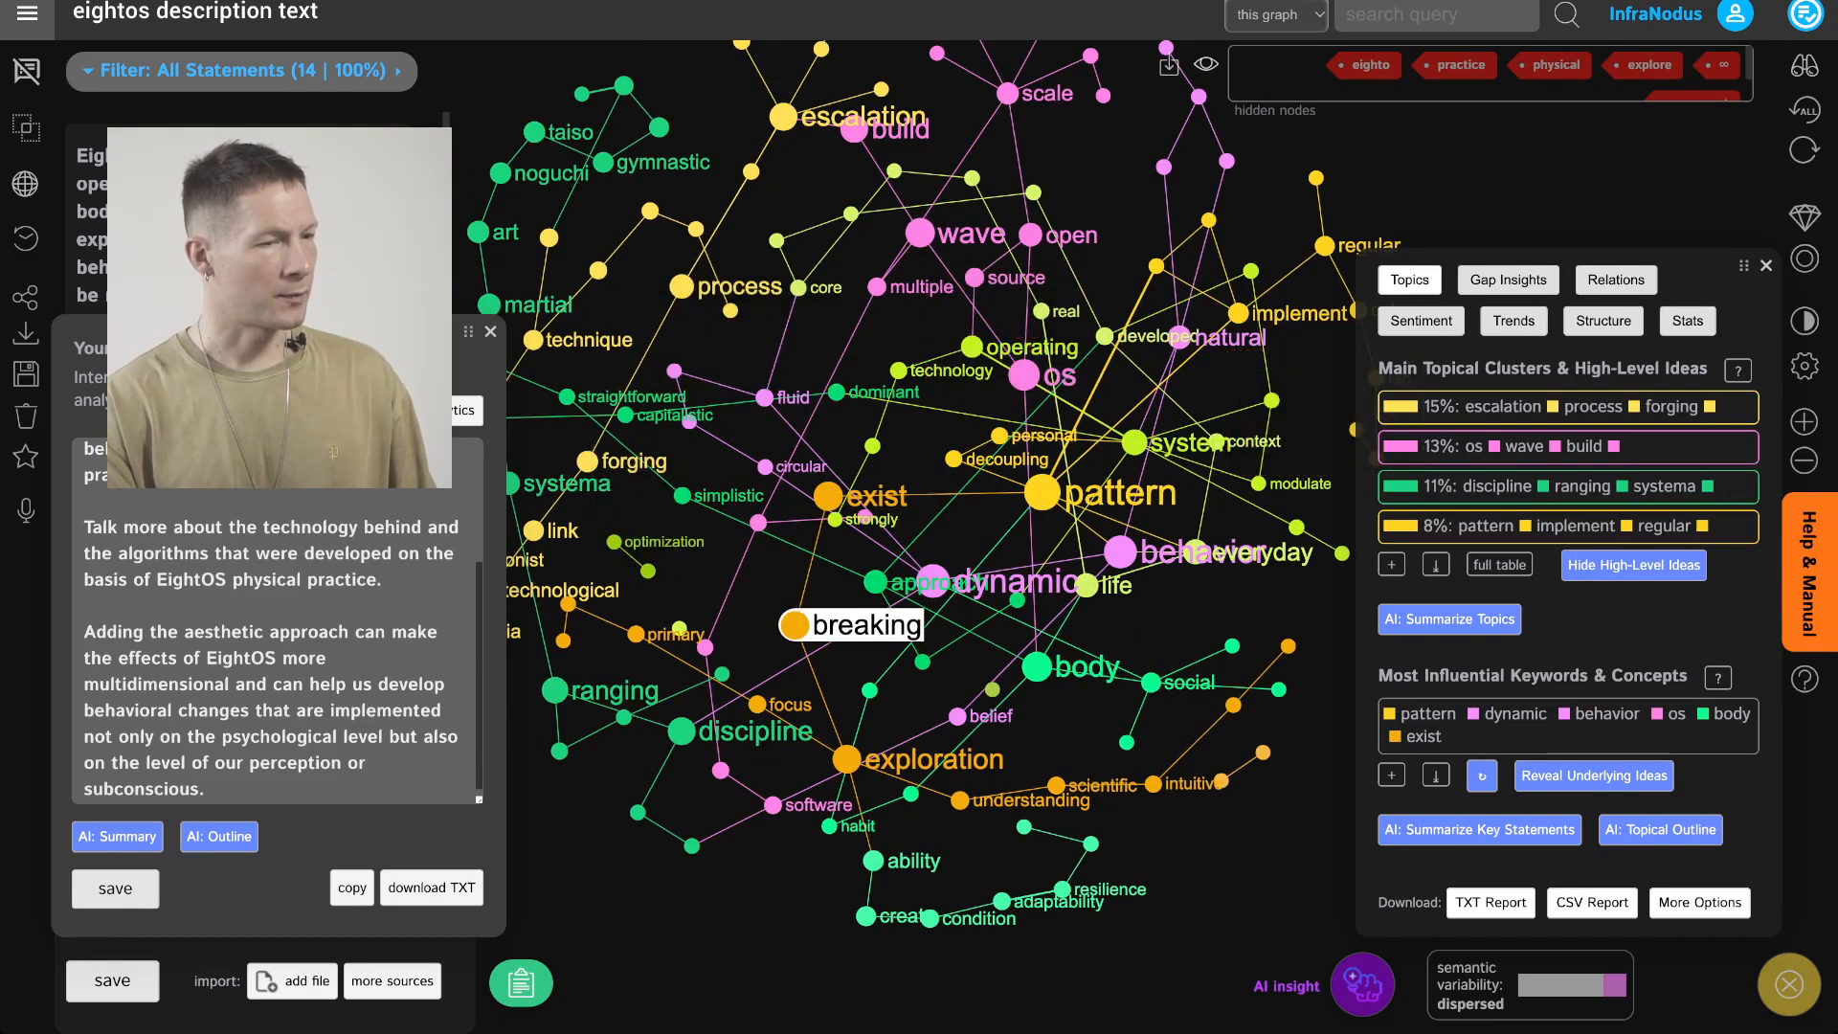
click(1391, 565)
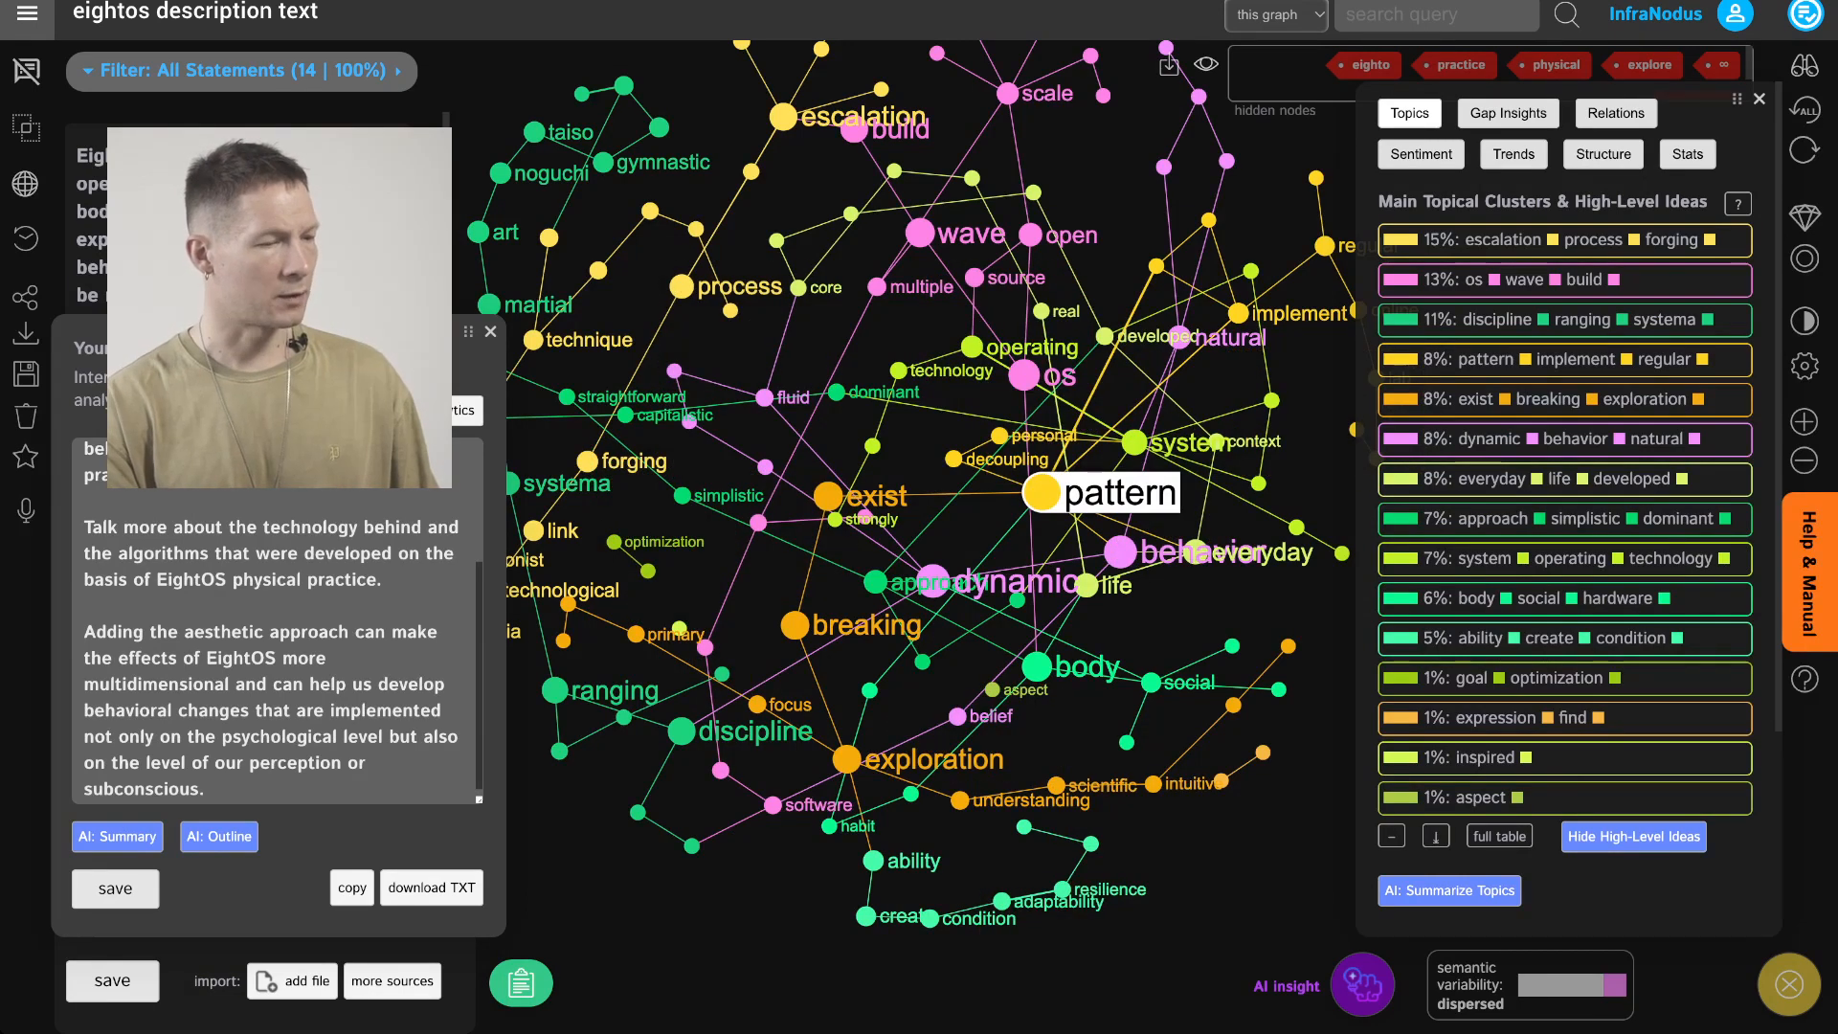
click(1391, 836)
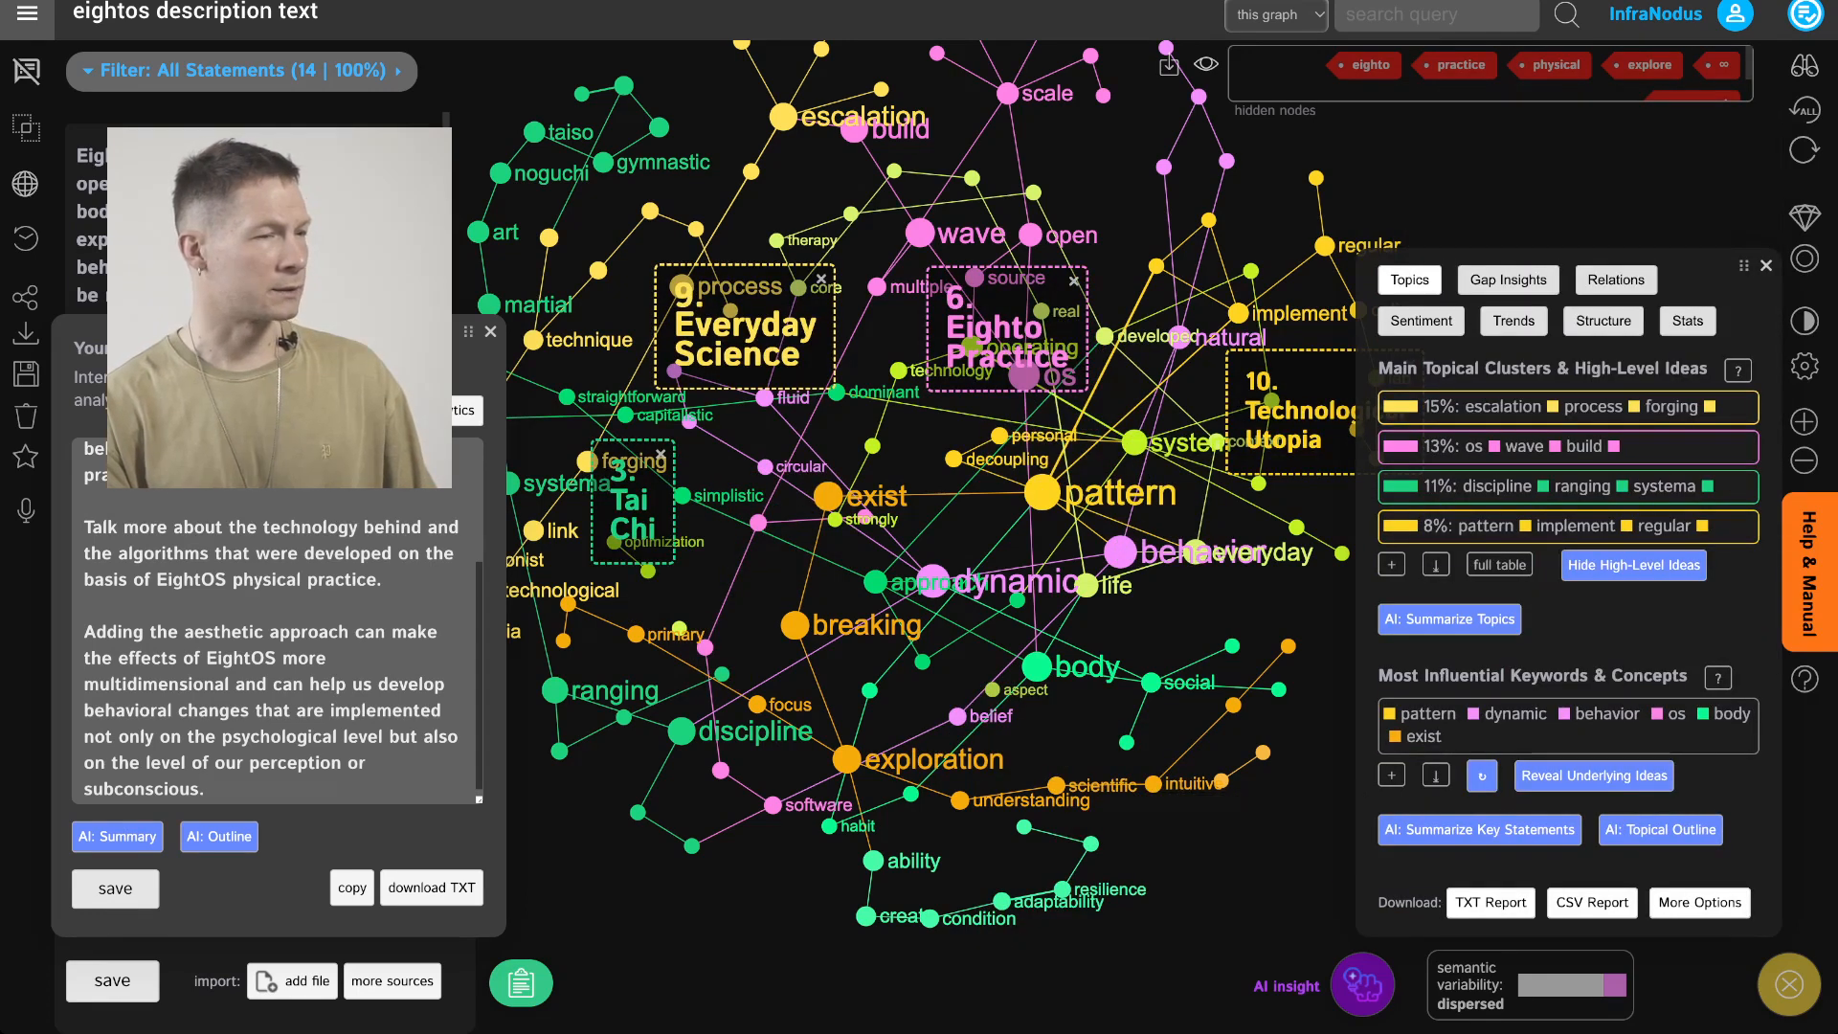
drag(1197, 168, 949, 187)
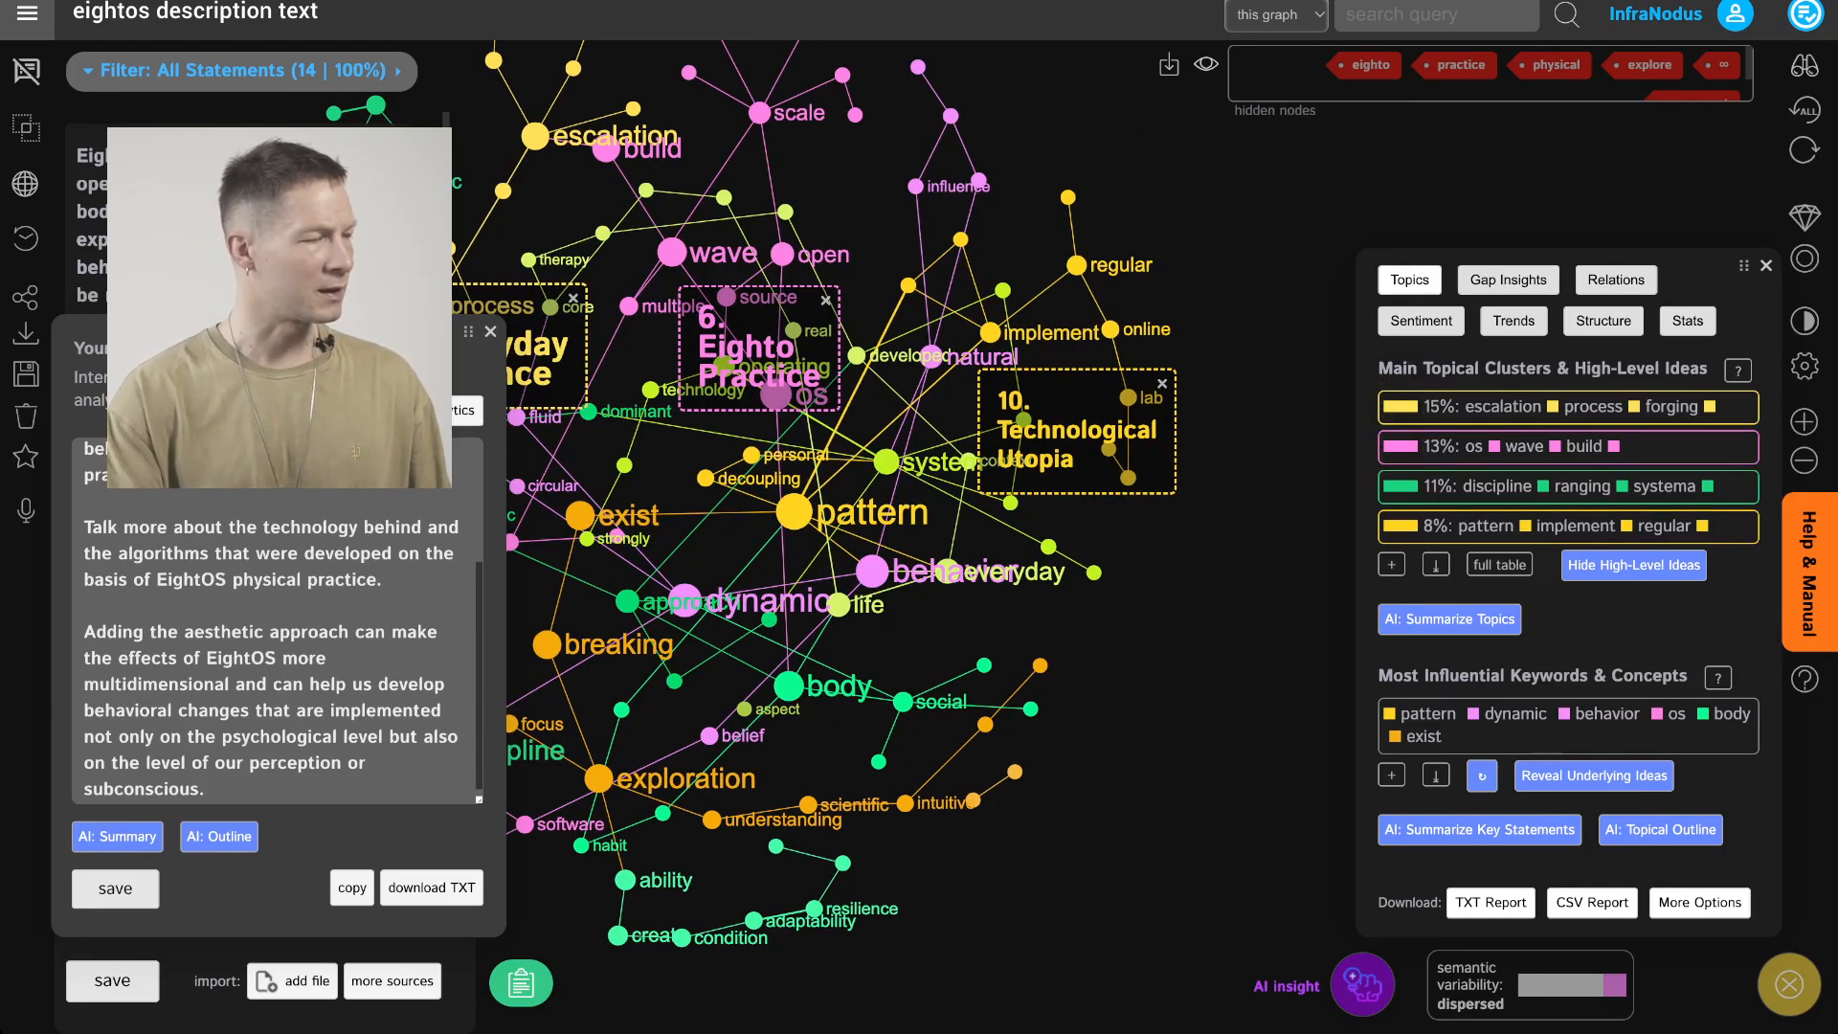
Append a project note: talk about technological utopia and how EightOS counteracts this approach, bringing our thinking about the future closer to the body; save notes
click(207, 789)
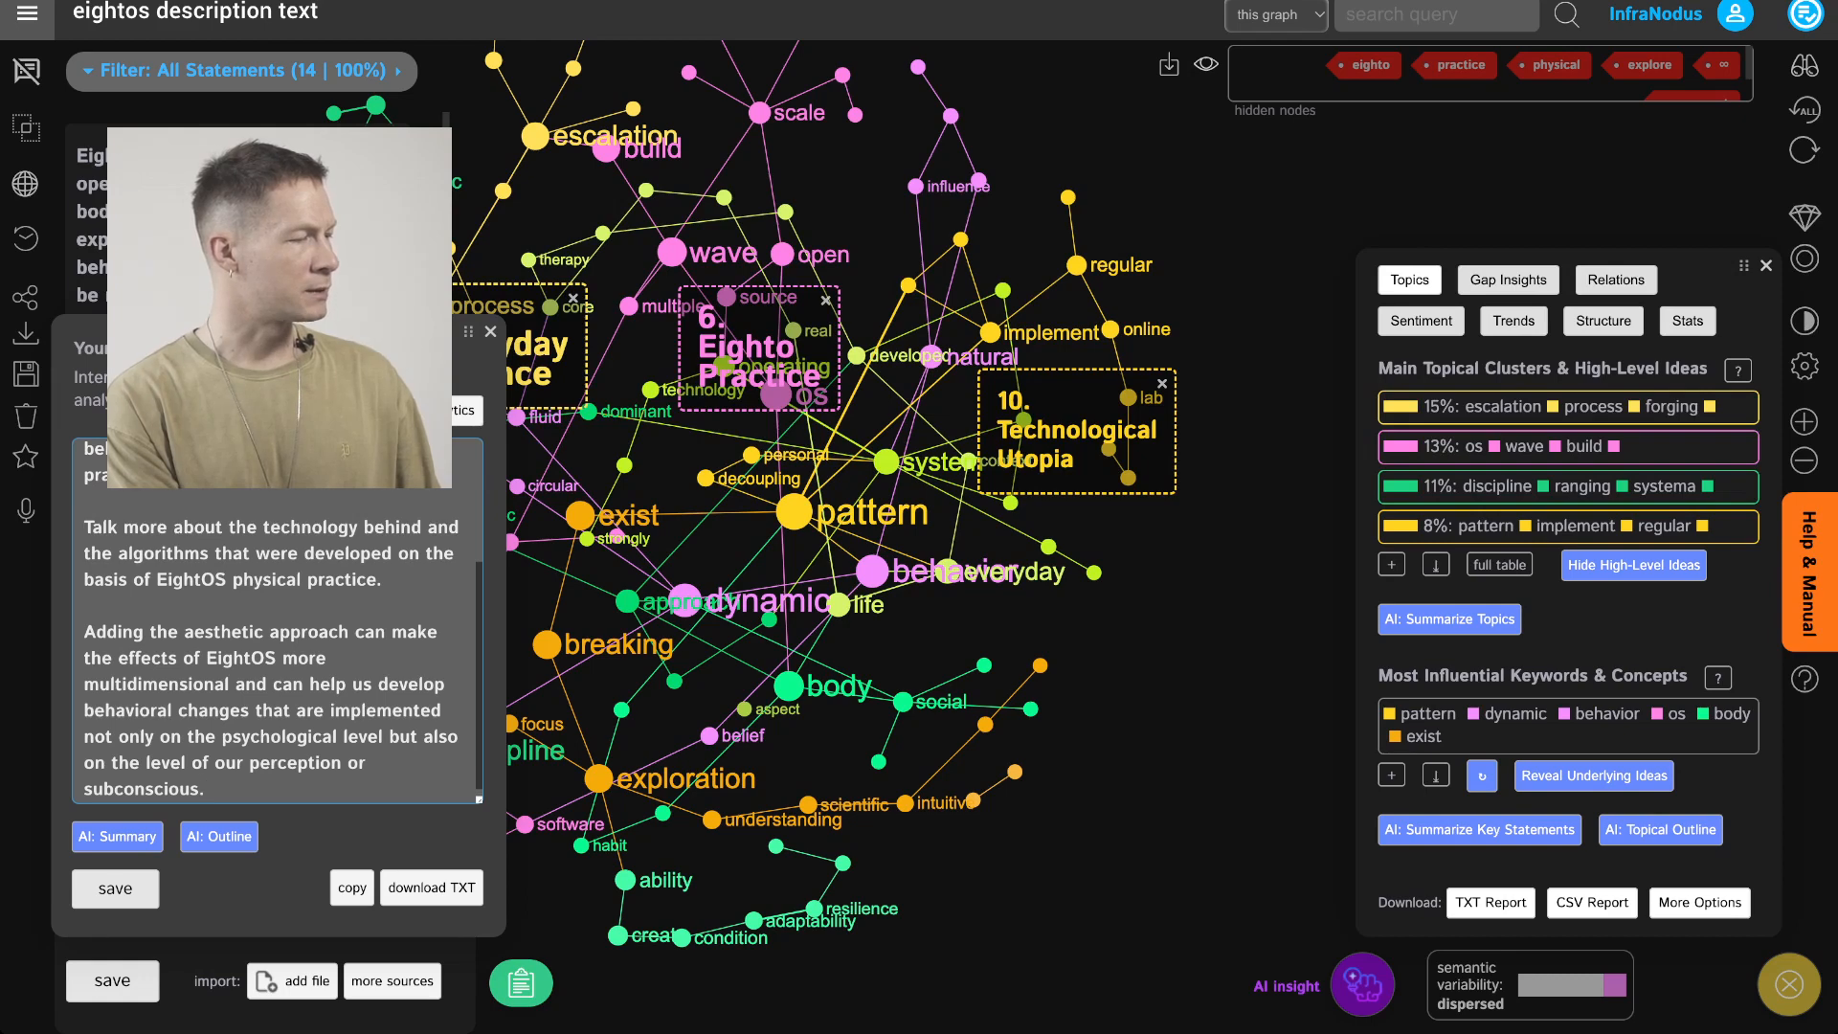
key(Return)
key(Return)
text(Talk abo)
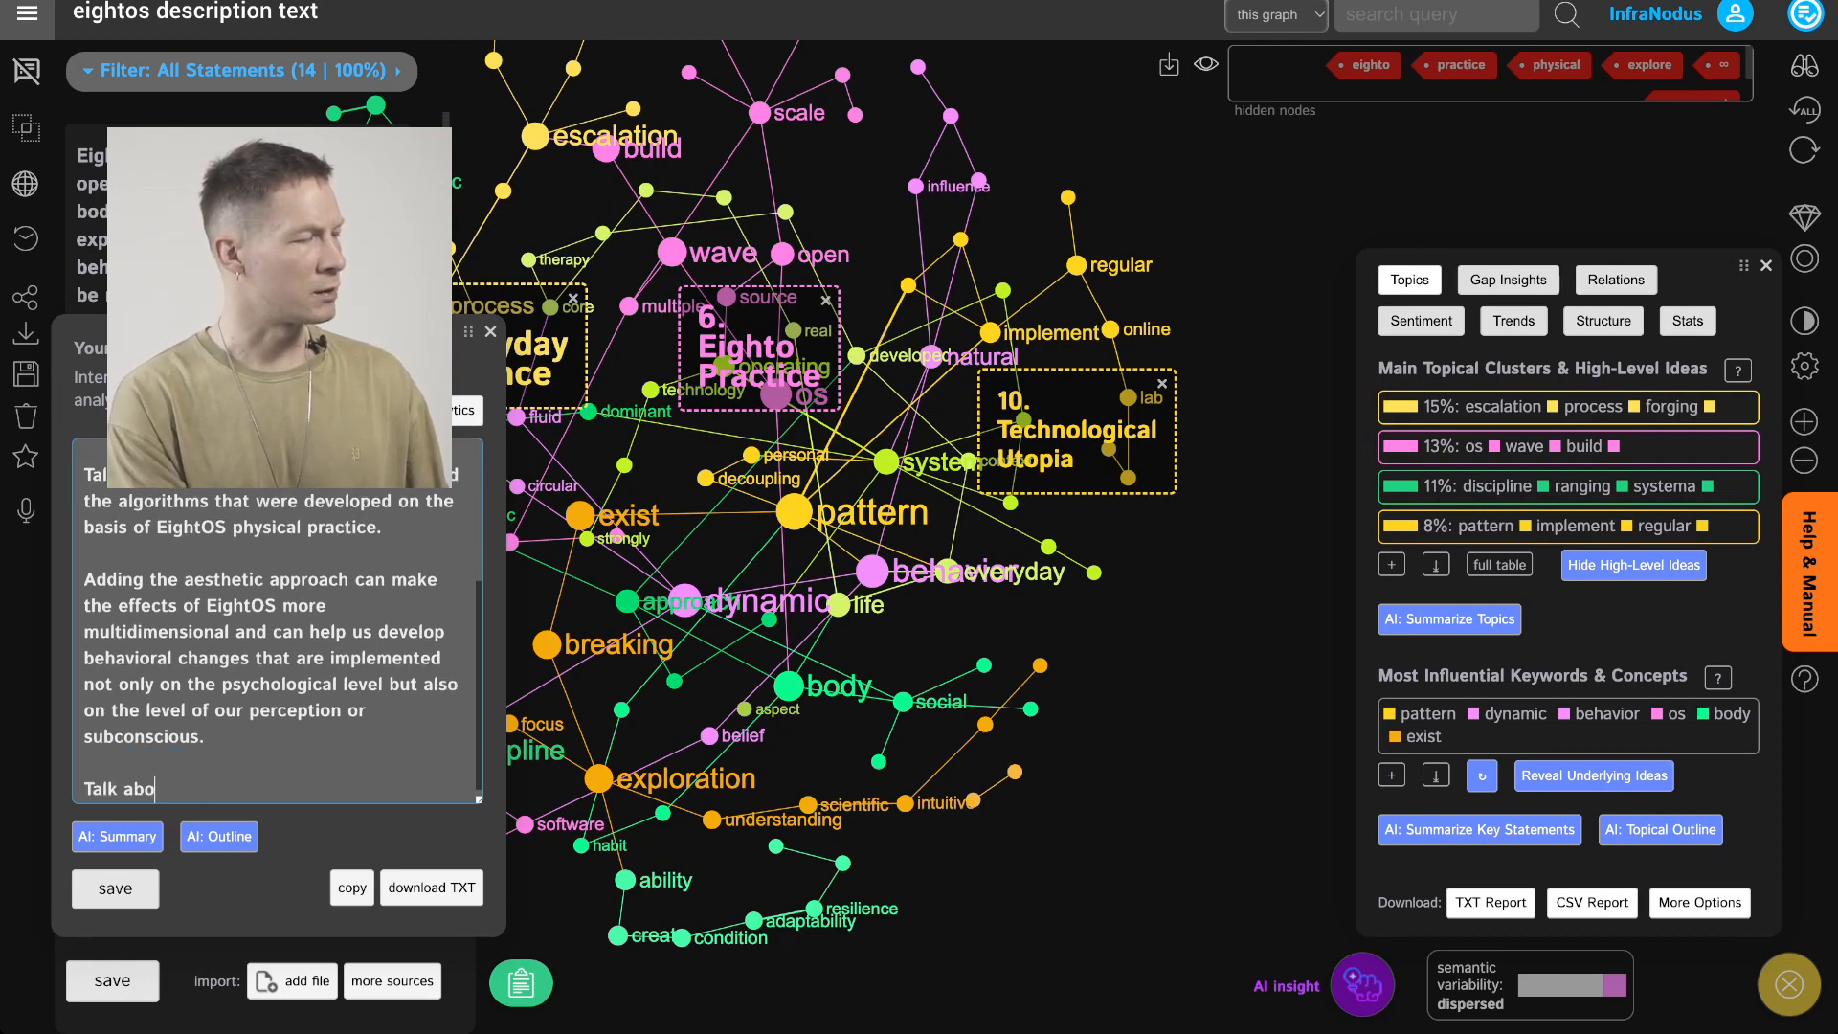
text(ut technological ut)
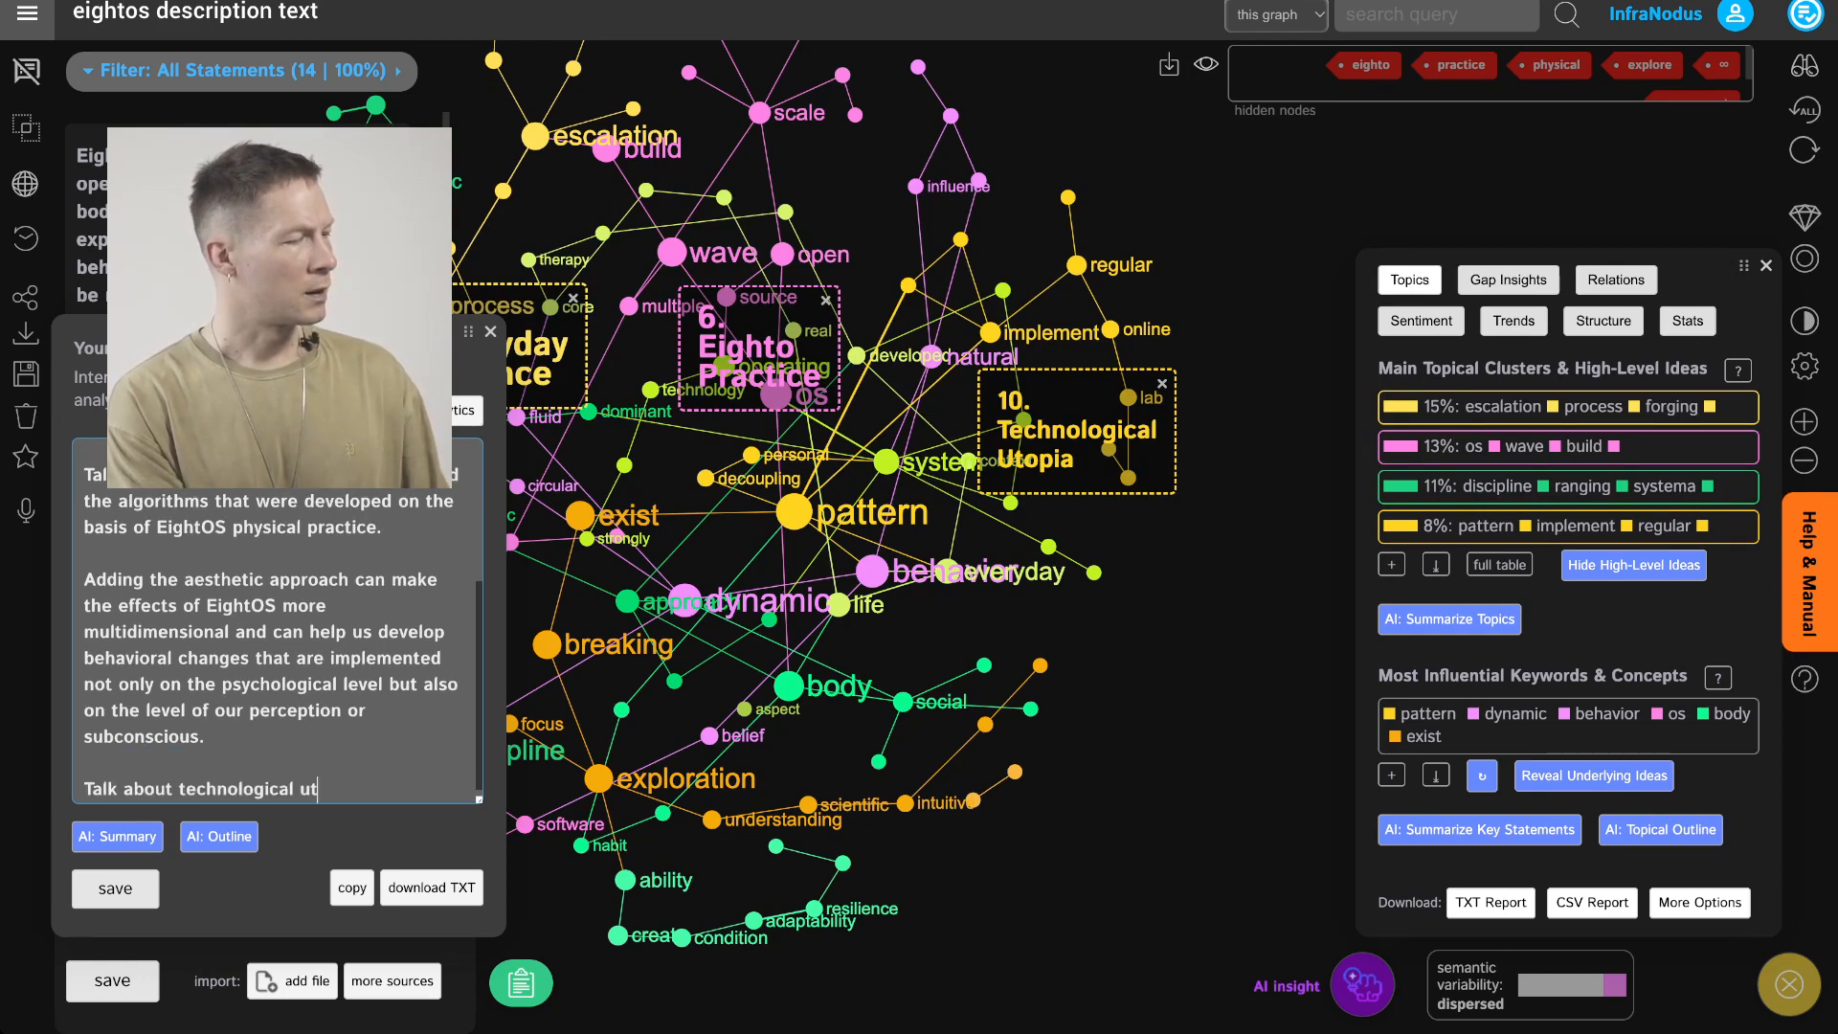
text(oiia and how )
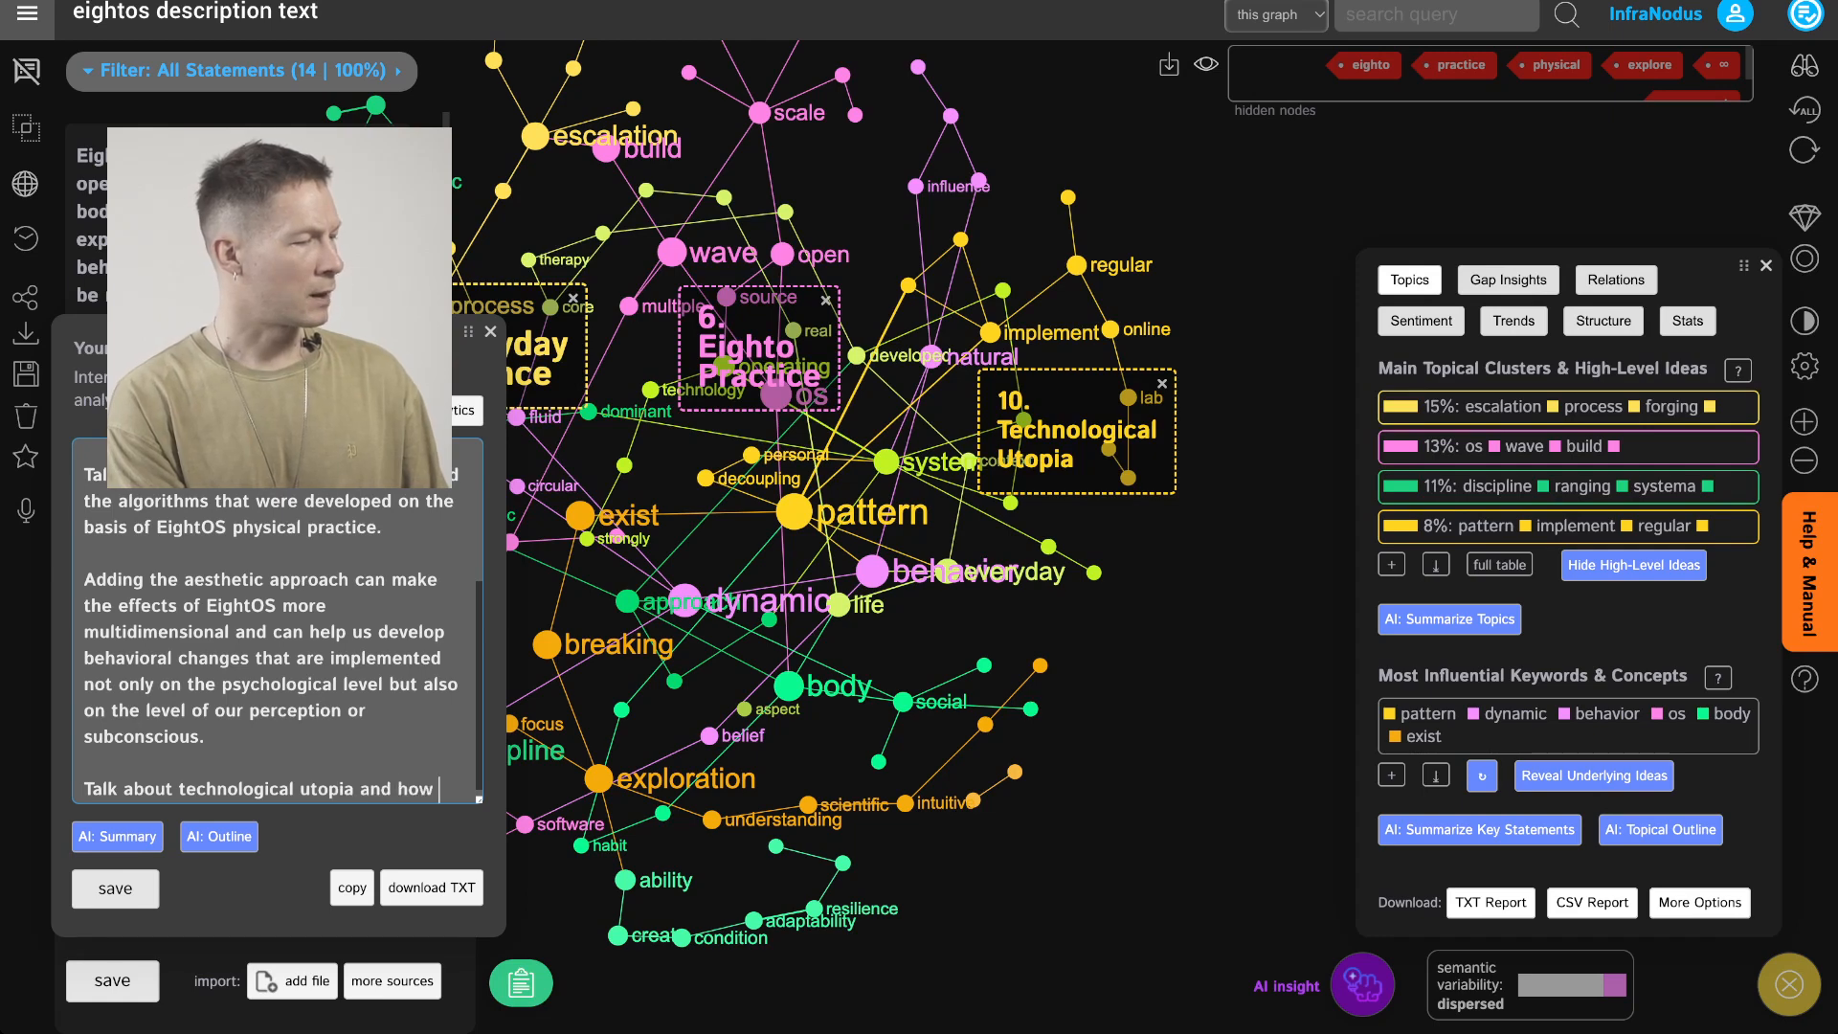
text(EightOS i)
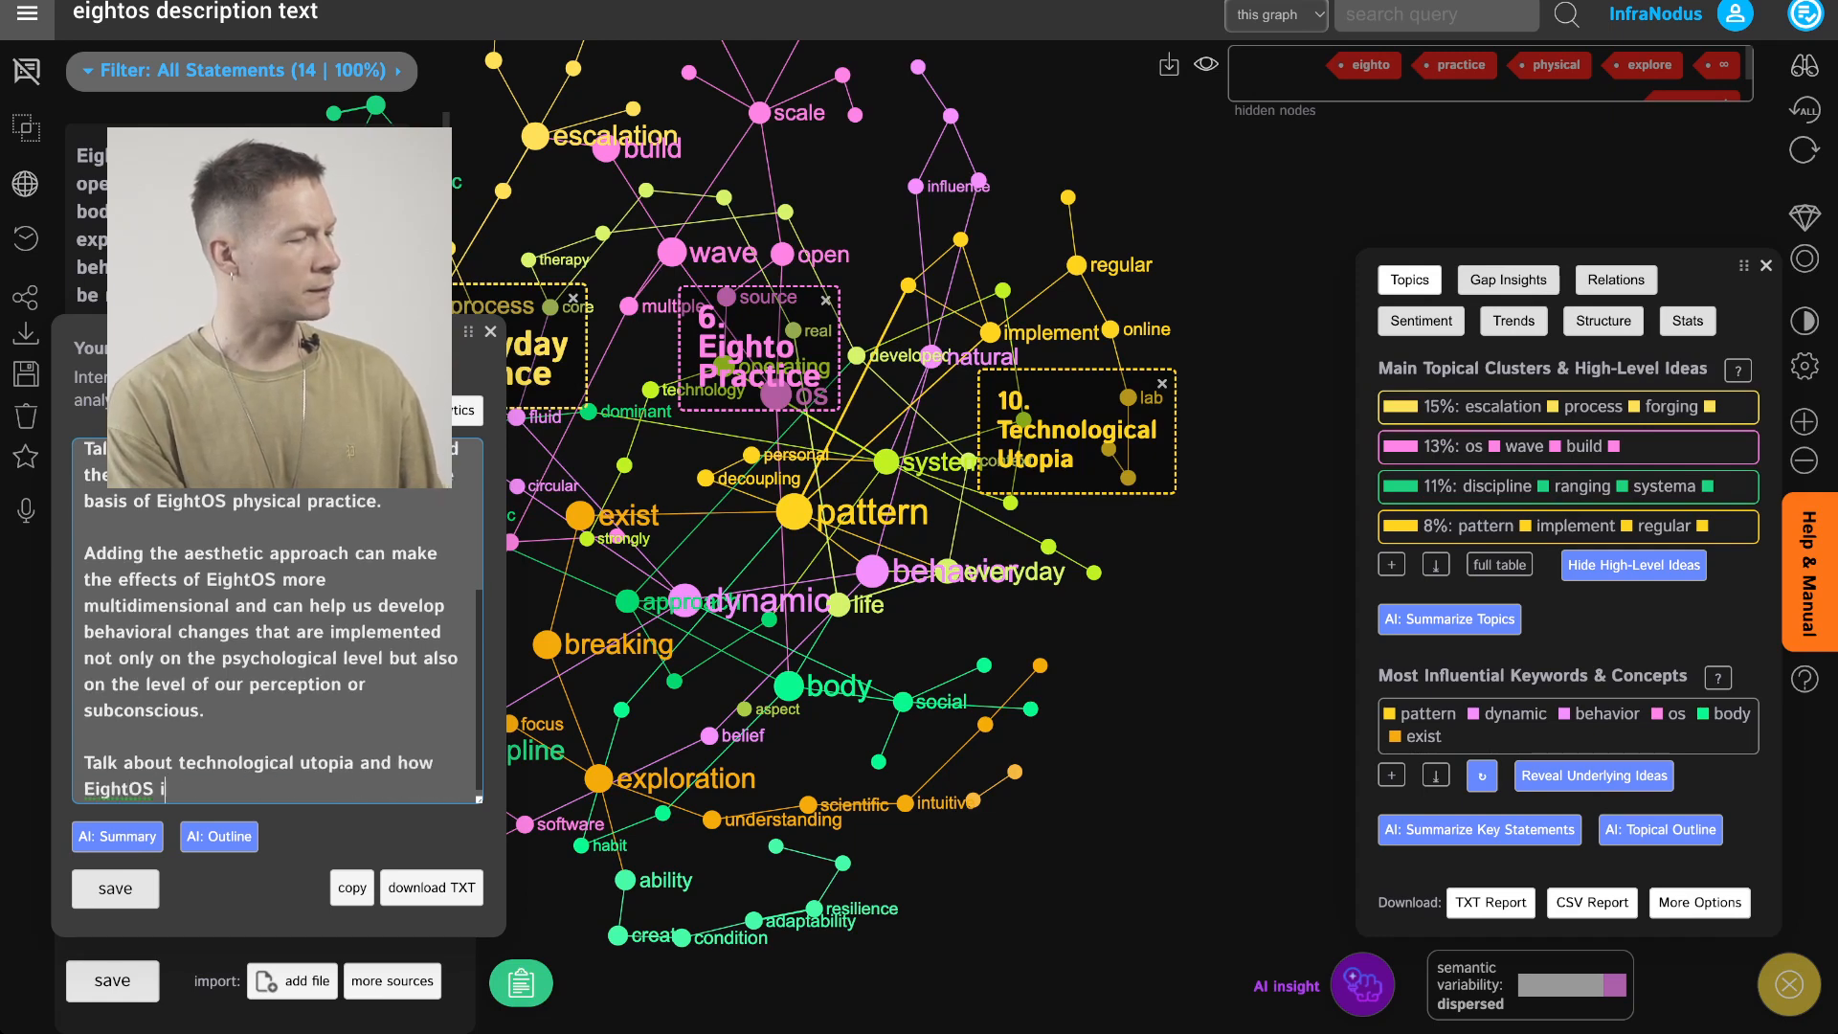
text(s a way to counte)
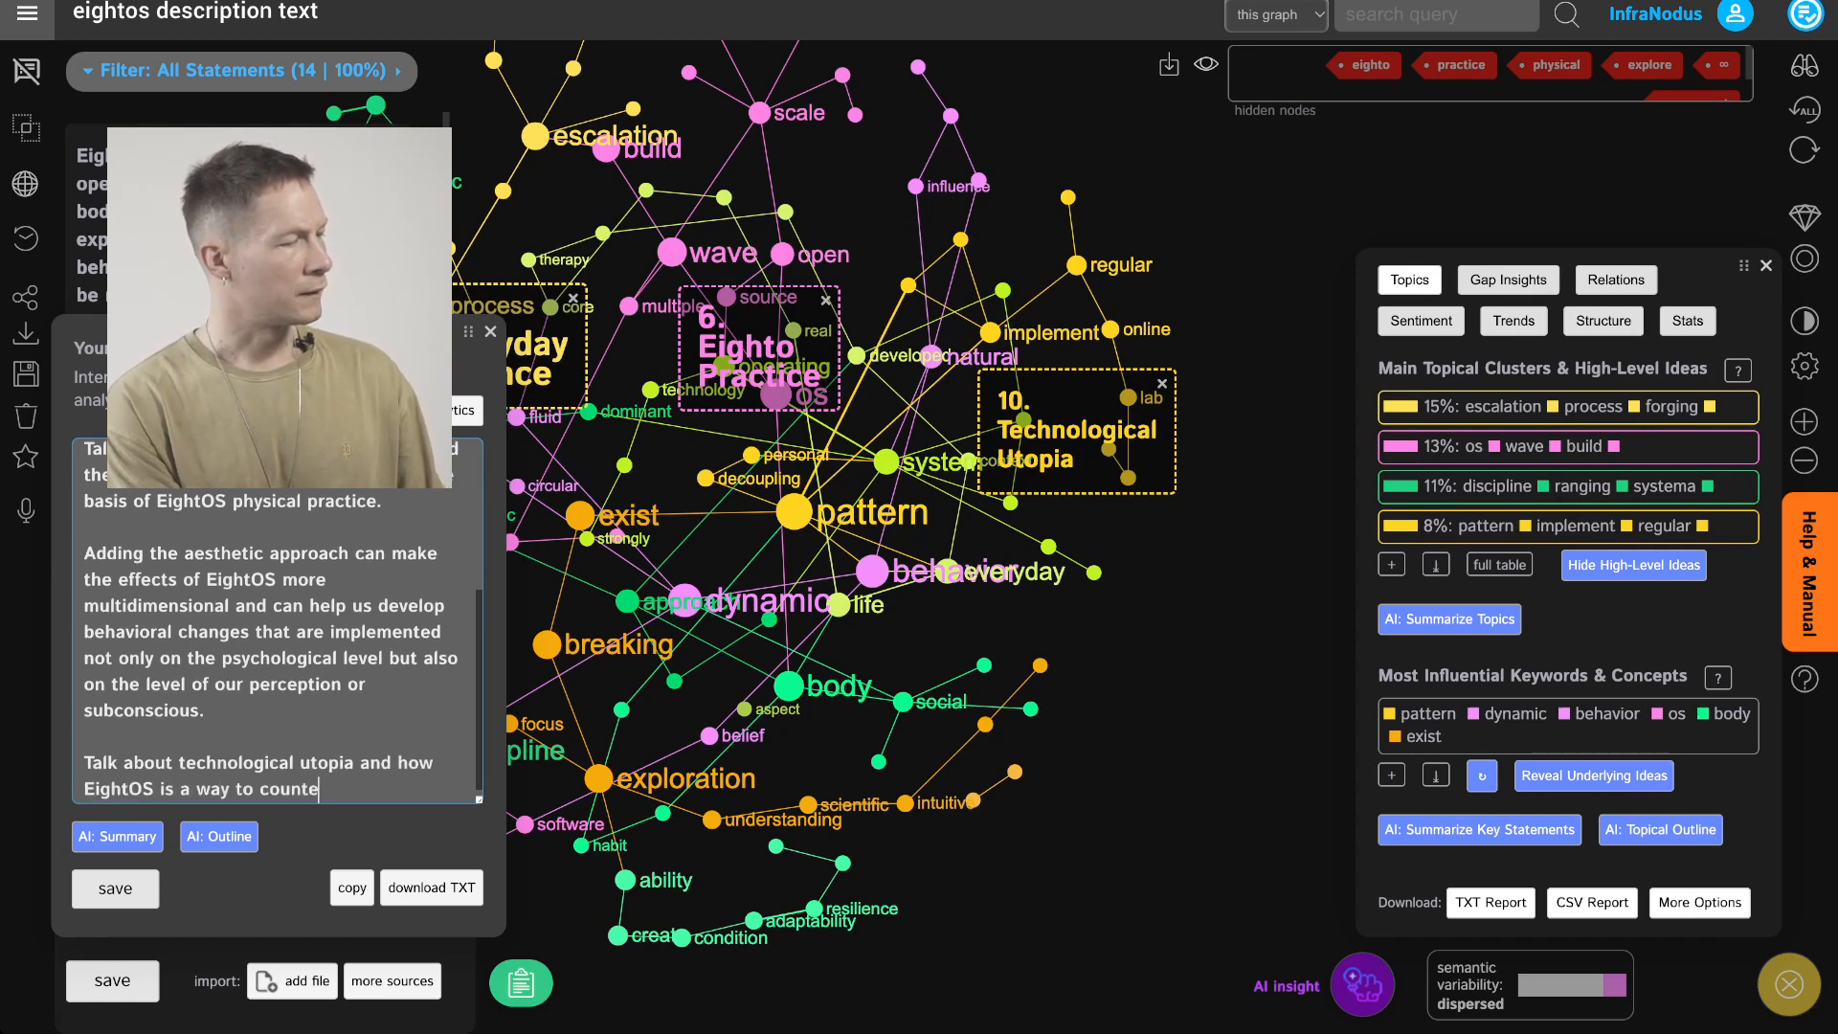
text(ract this approach)
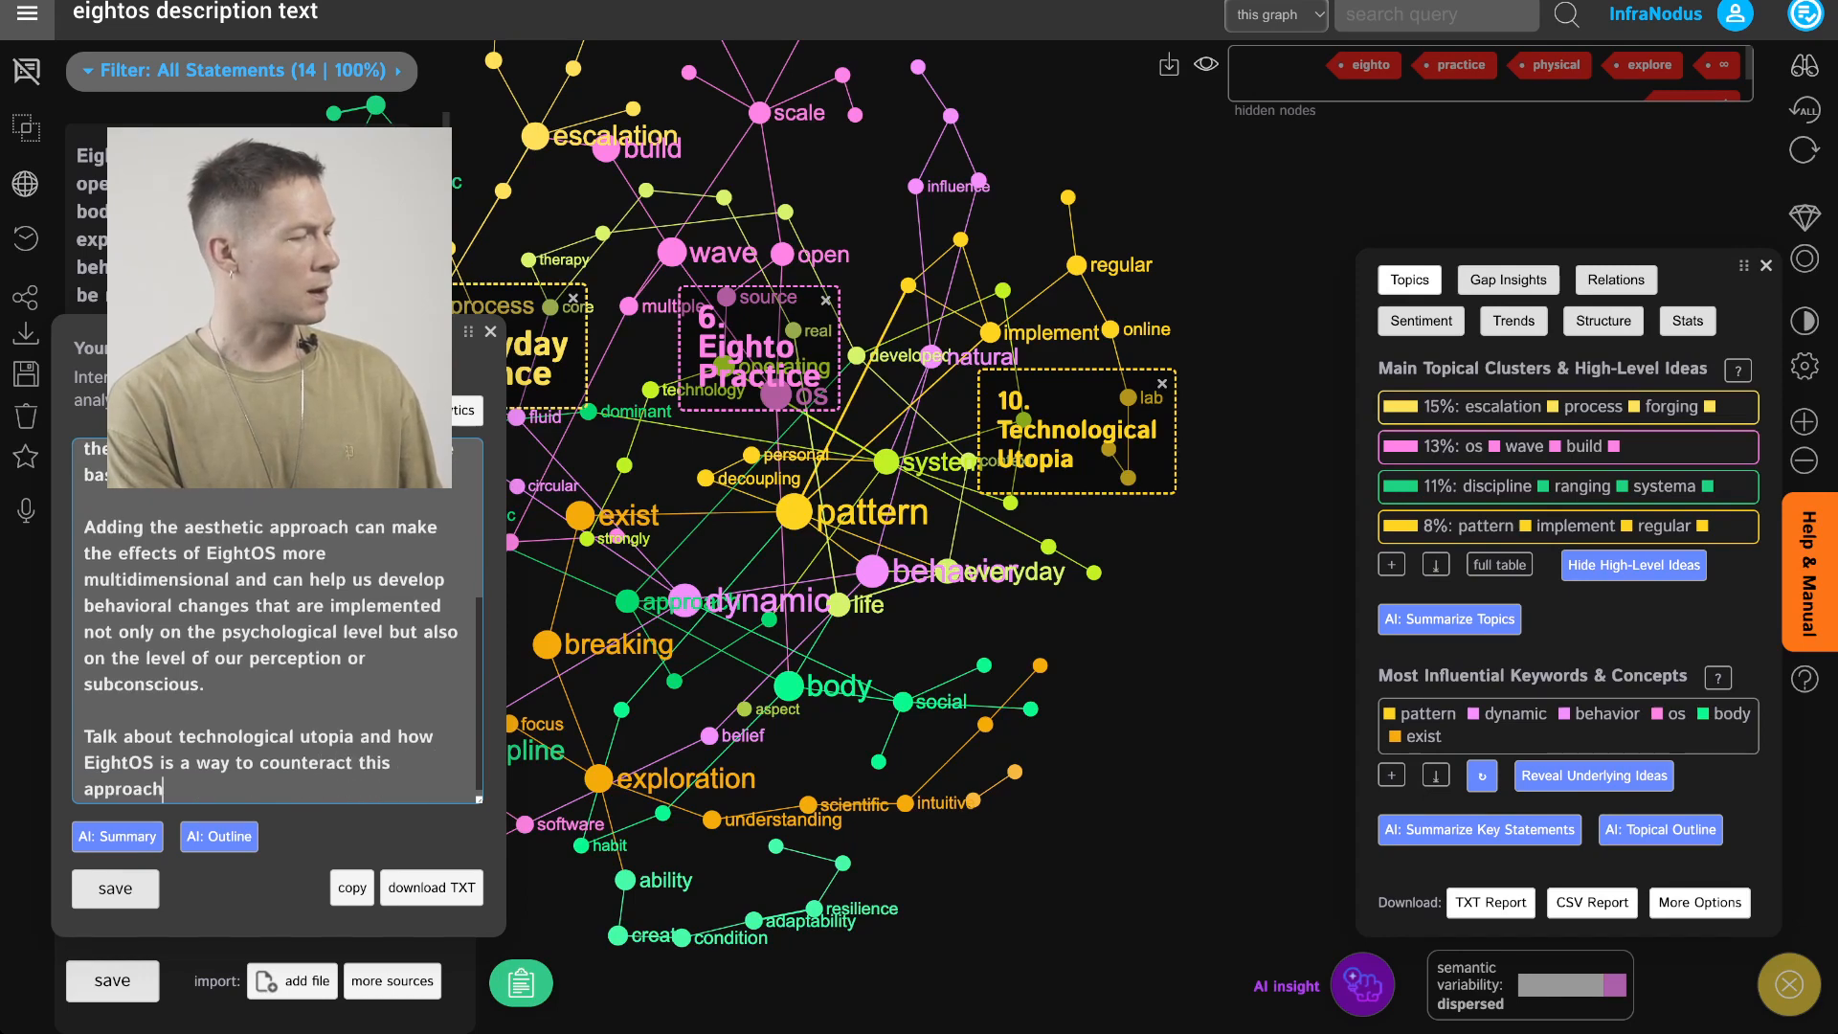
text( and bring our )
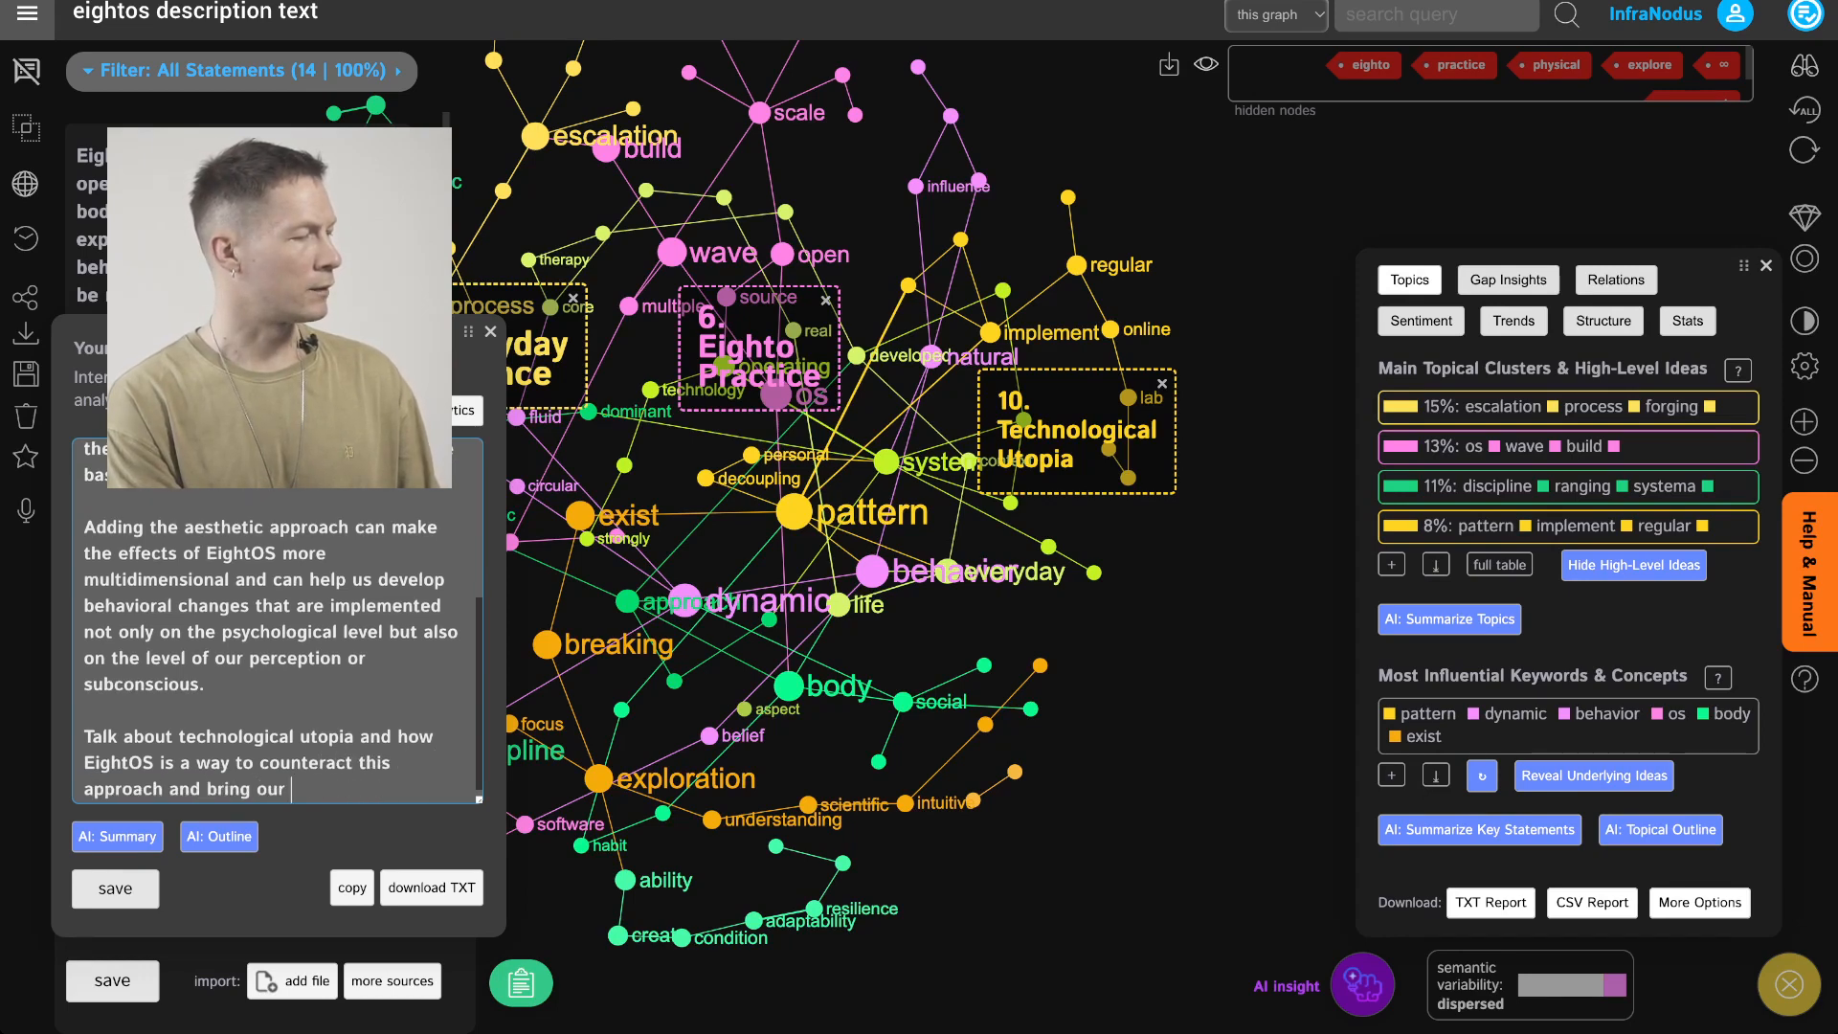
text(thining about the)
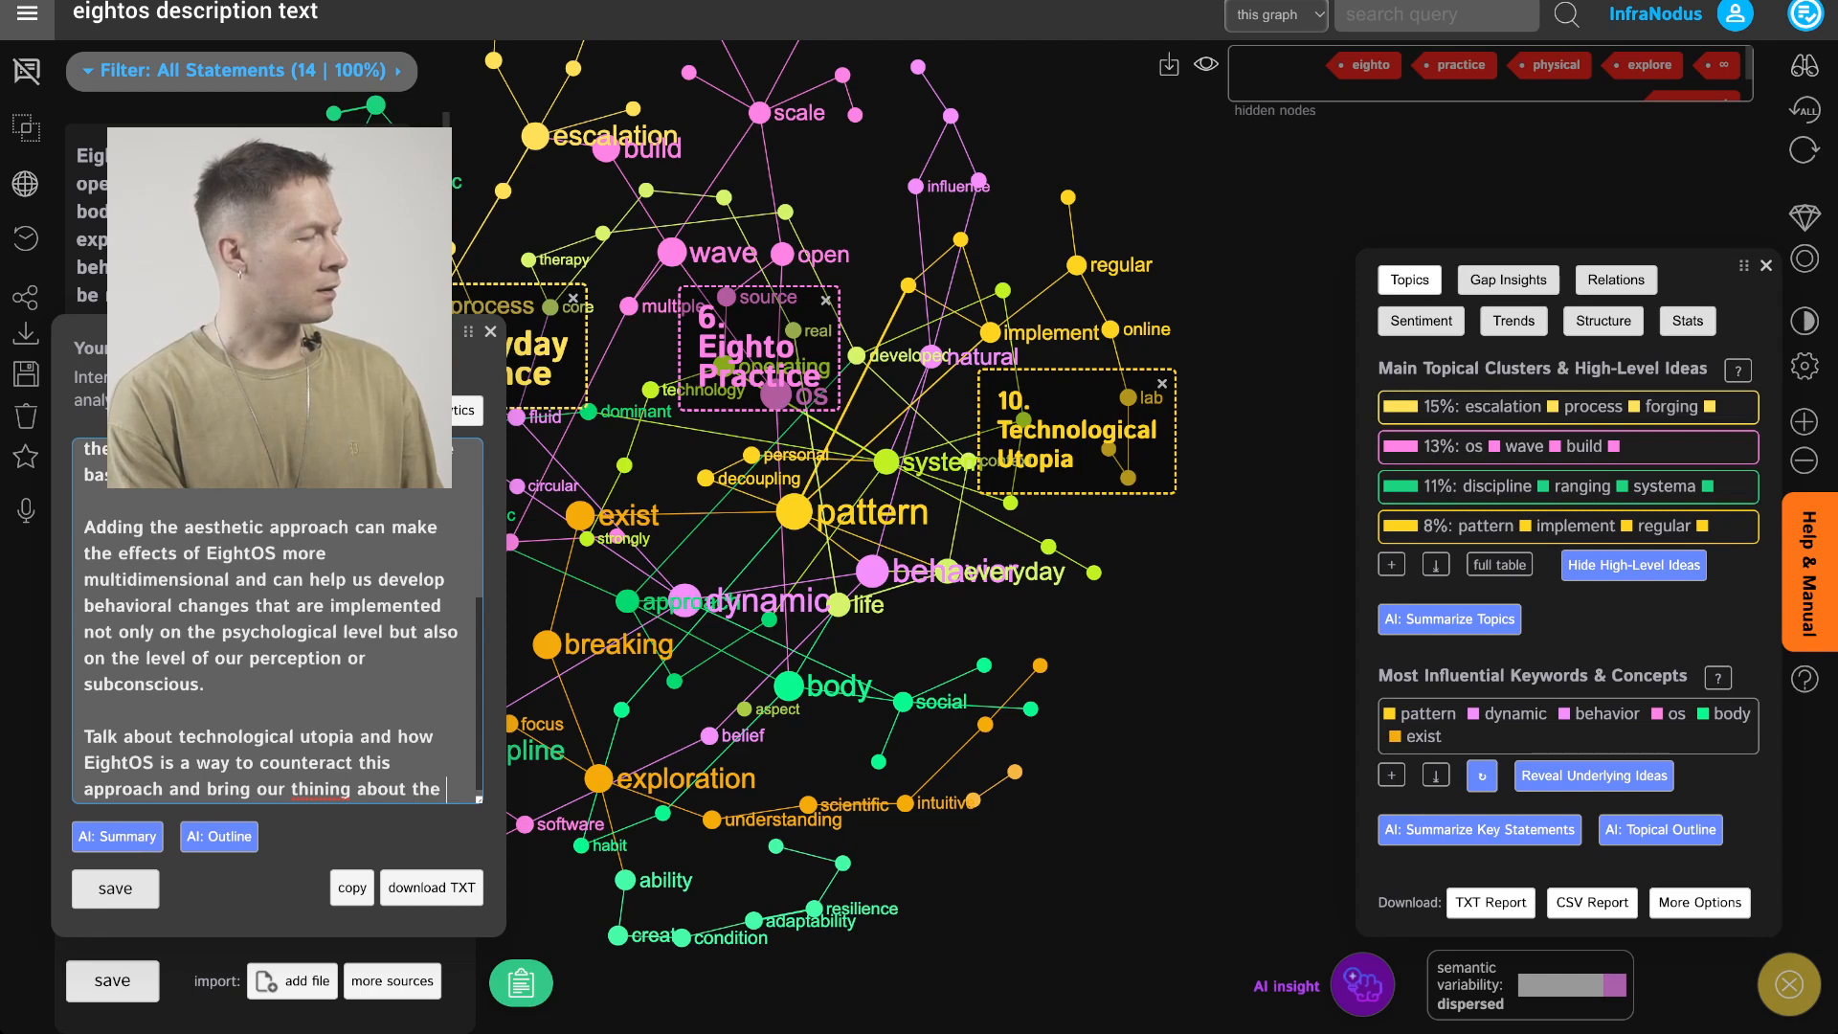
key(BackSpace)
key(BackSpace)
key(BackSpace)
text(king)
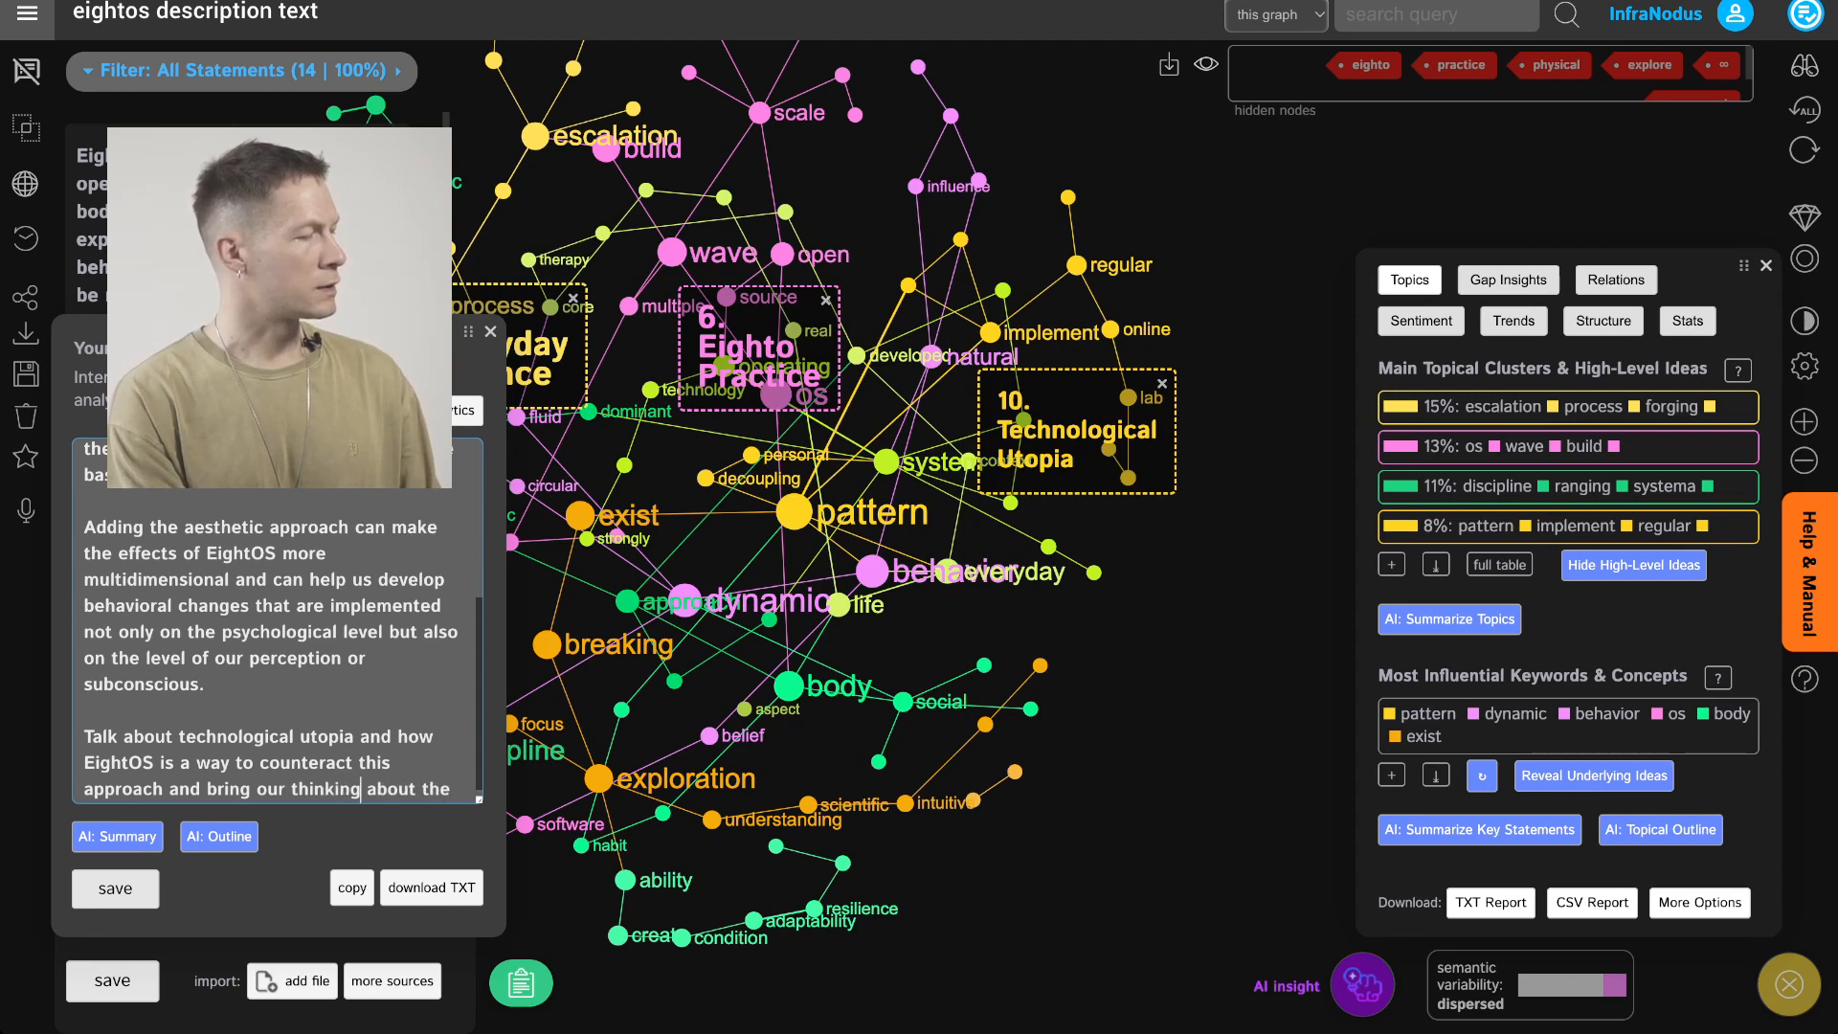
key(Down)
text(future closer to the body.)
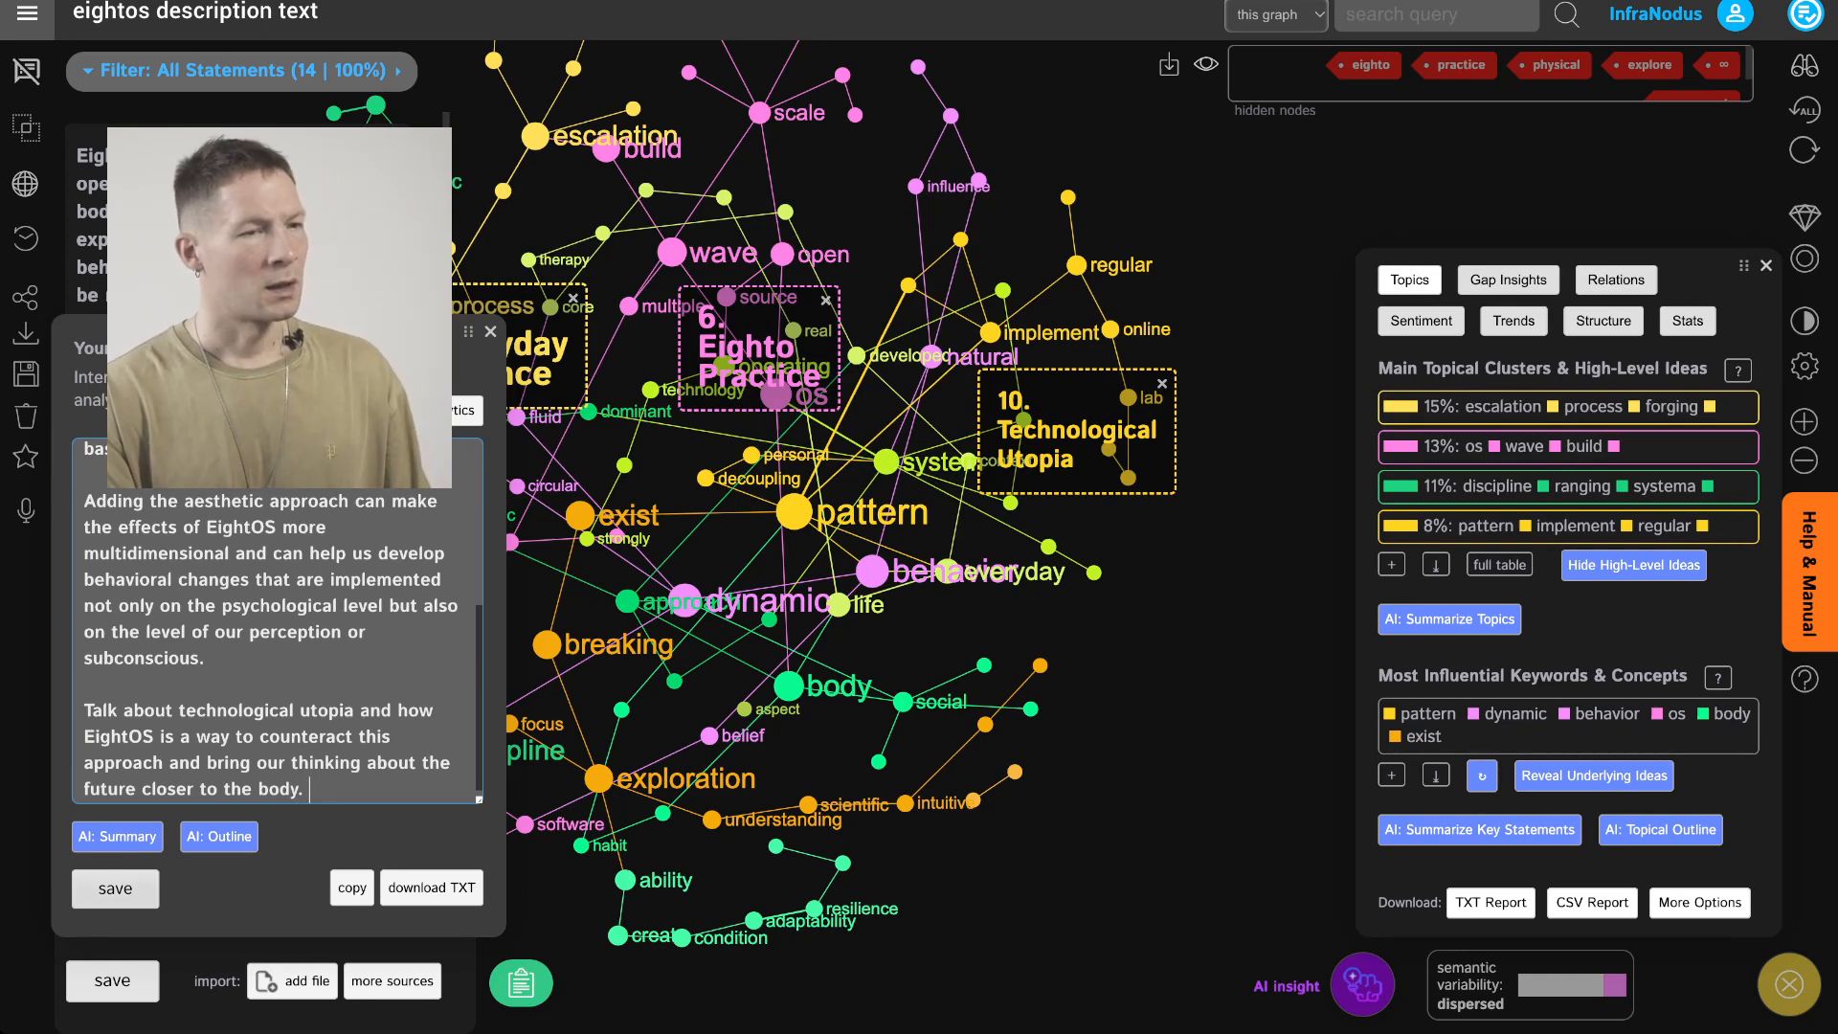
click(115, 888)
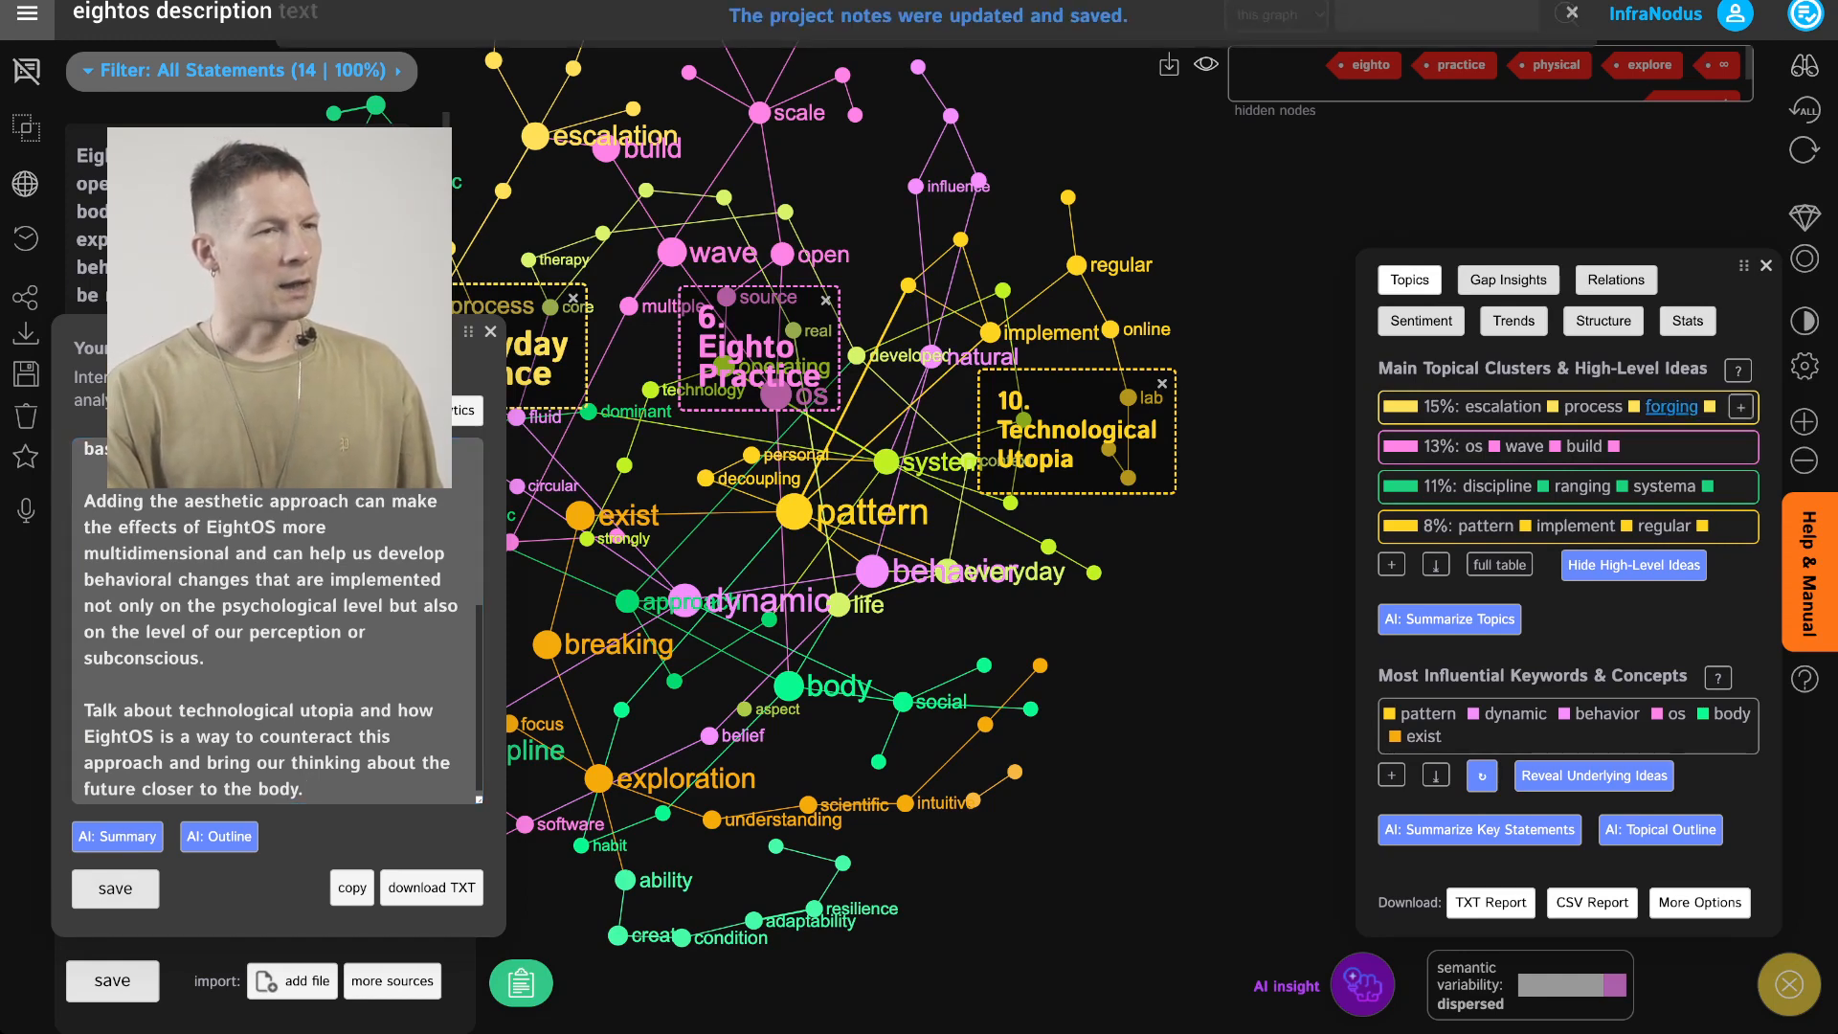
Hide the high-level ideas on the graph and mark the Reveal Underlying Ideas workflow step as completed
click(1714, 565)
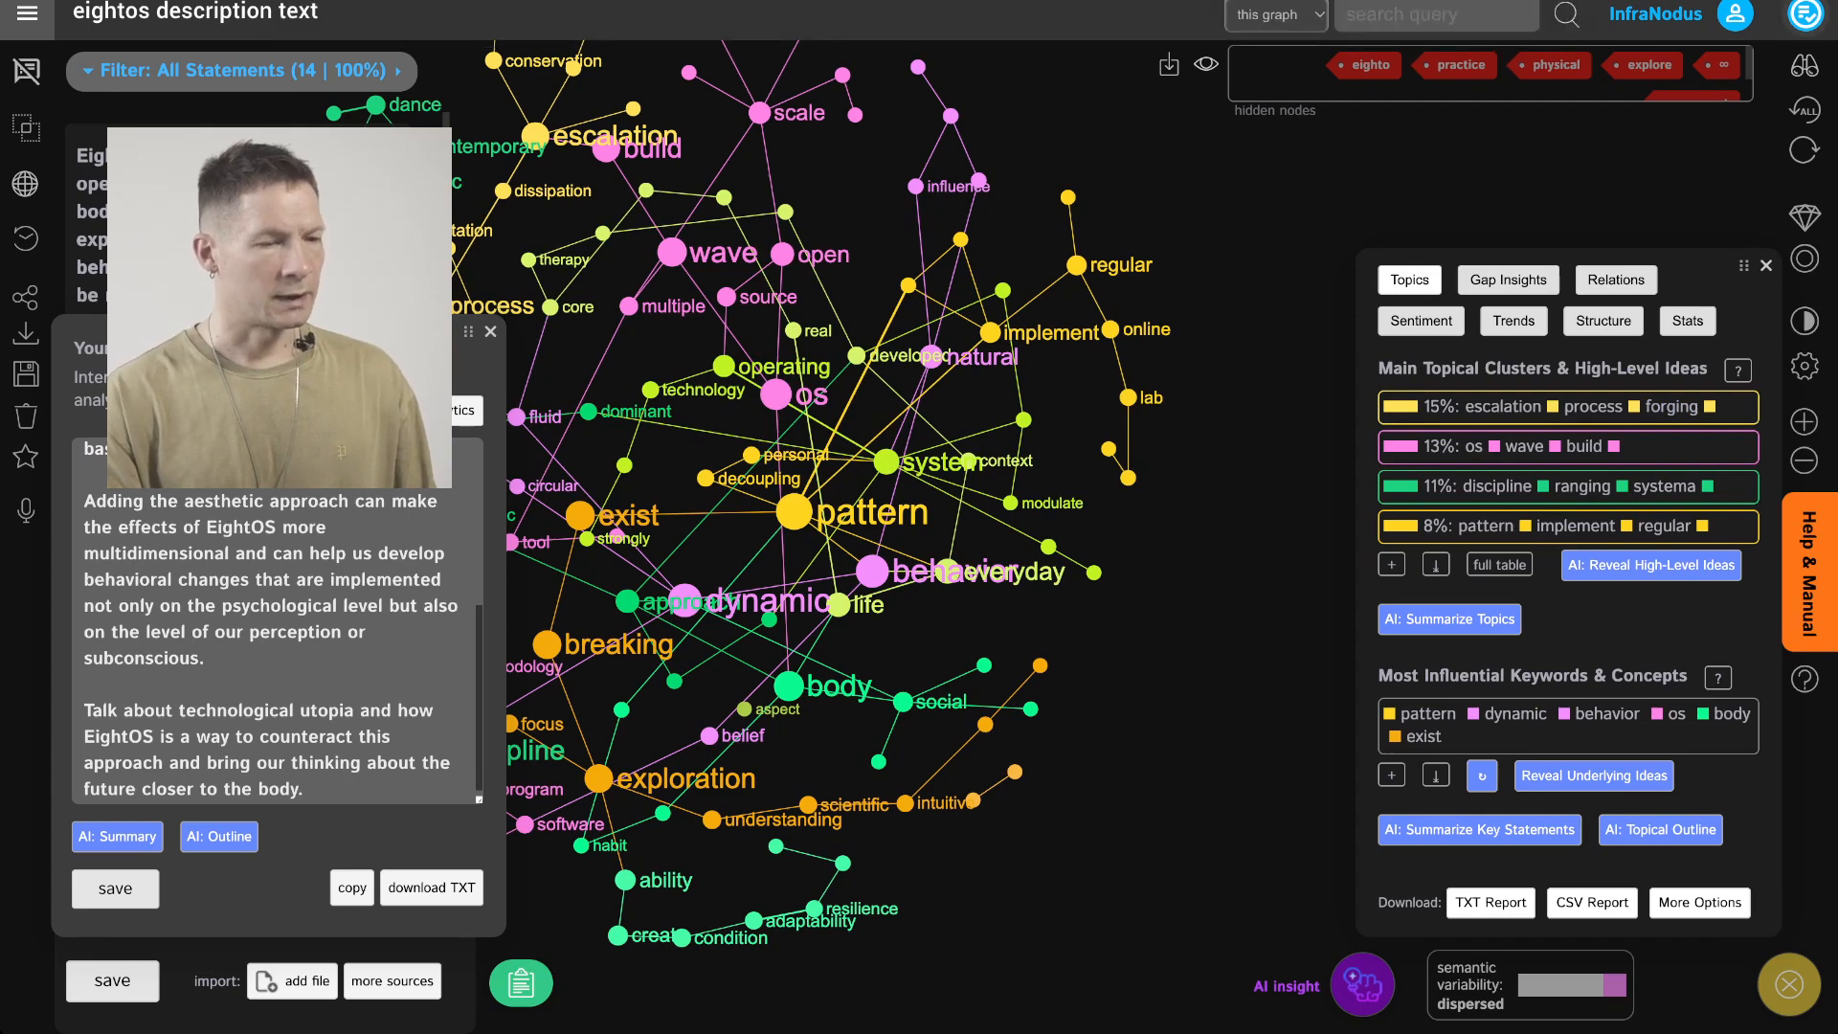
click(1806, 15)
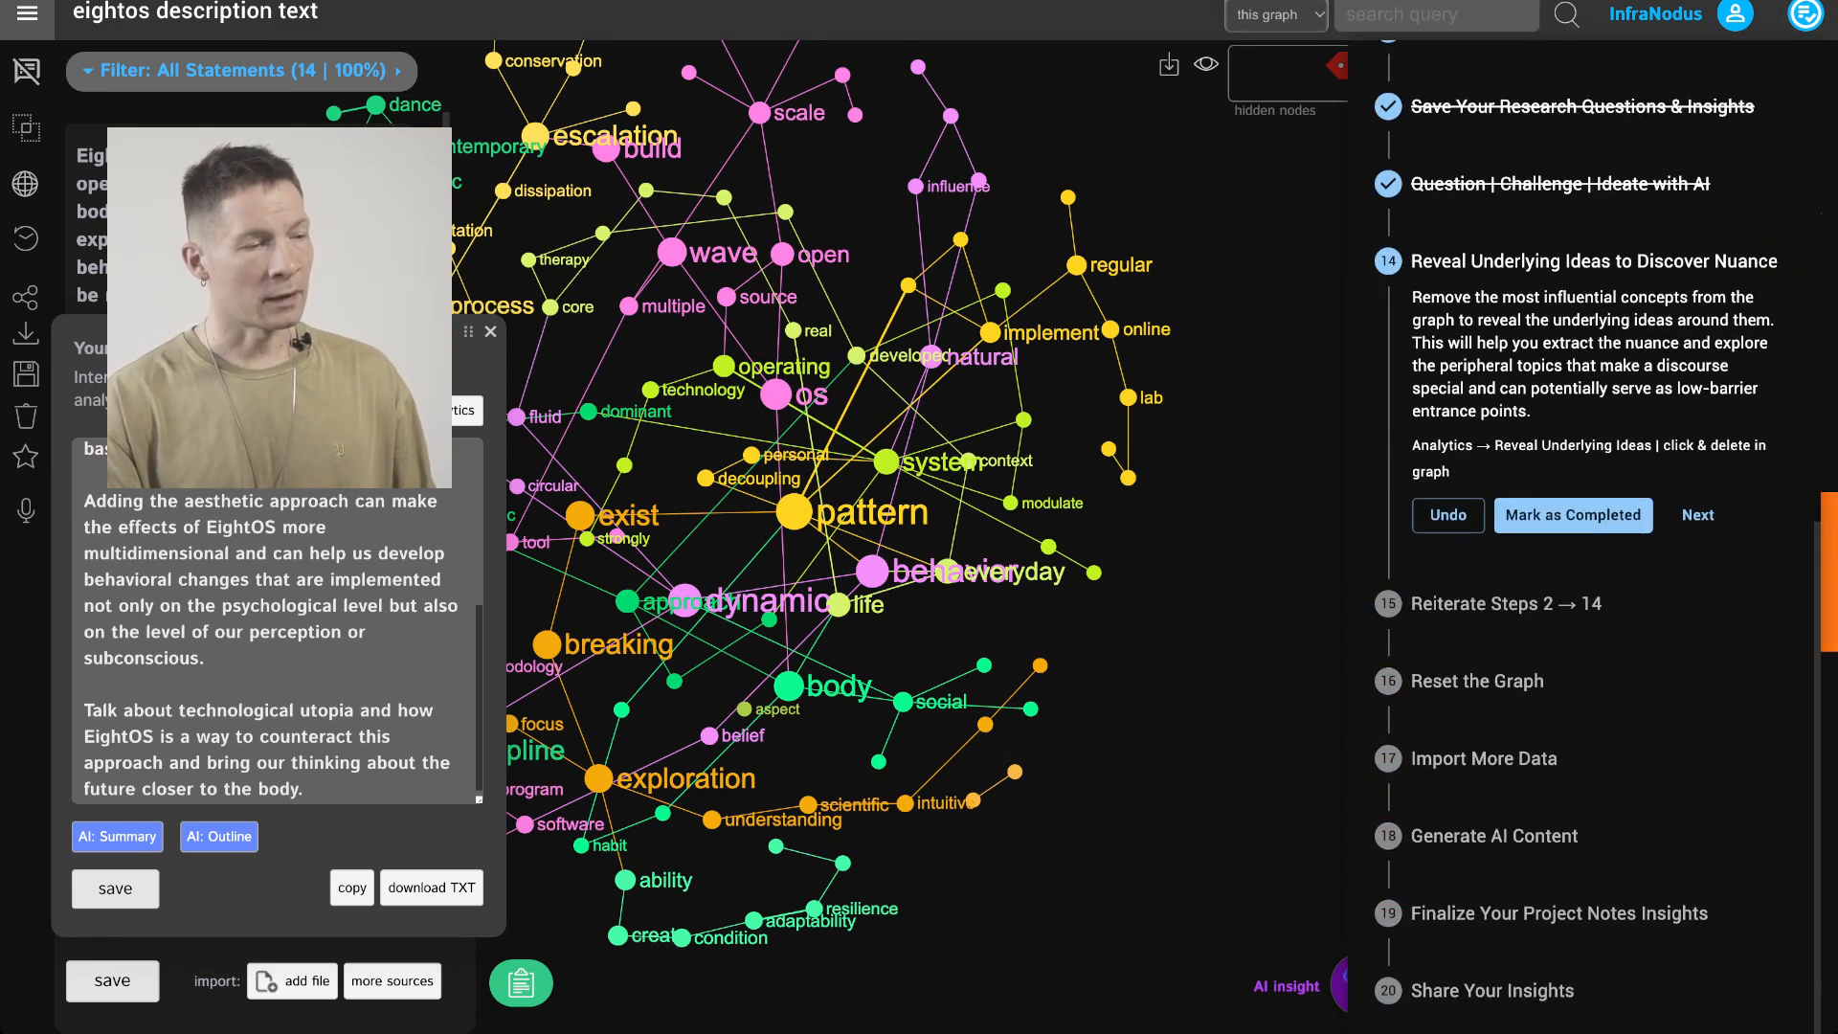
click(1573, 515)
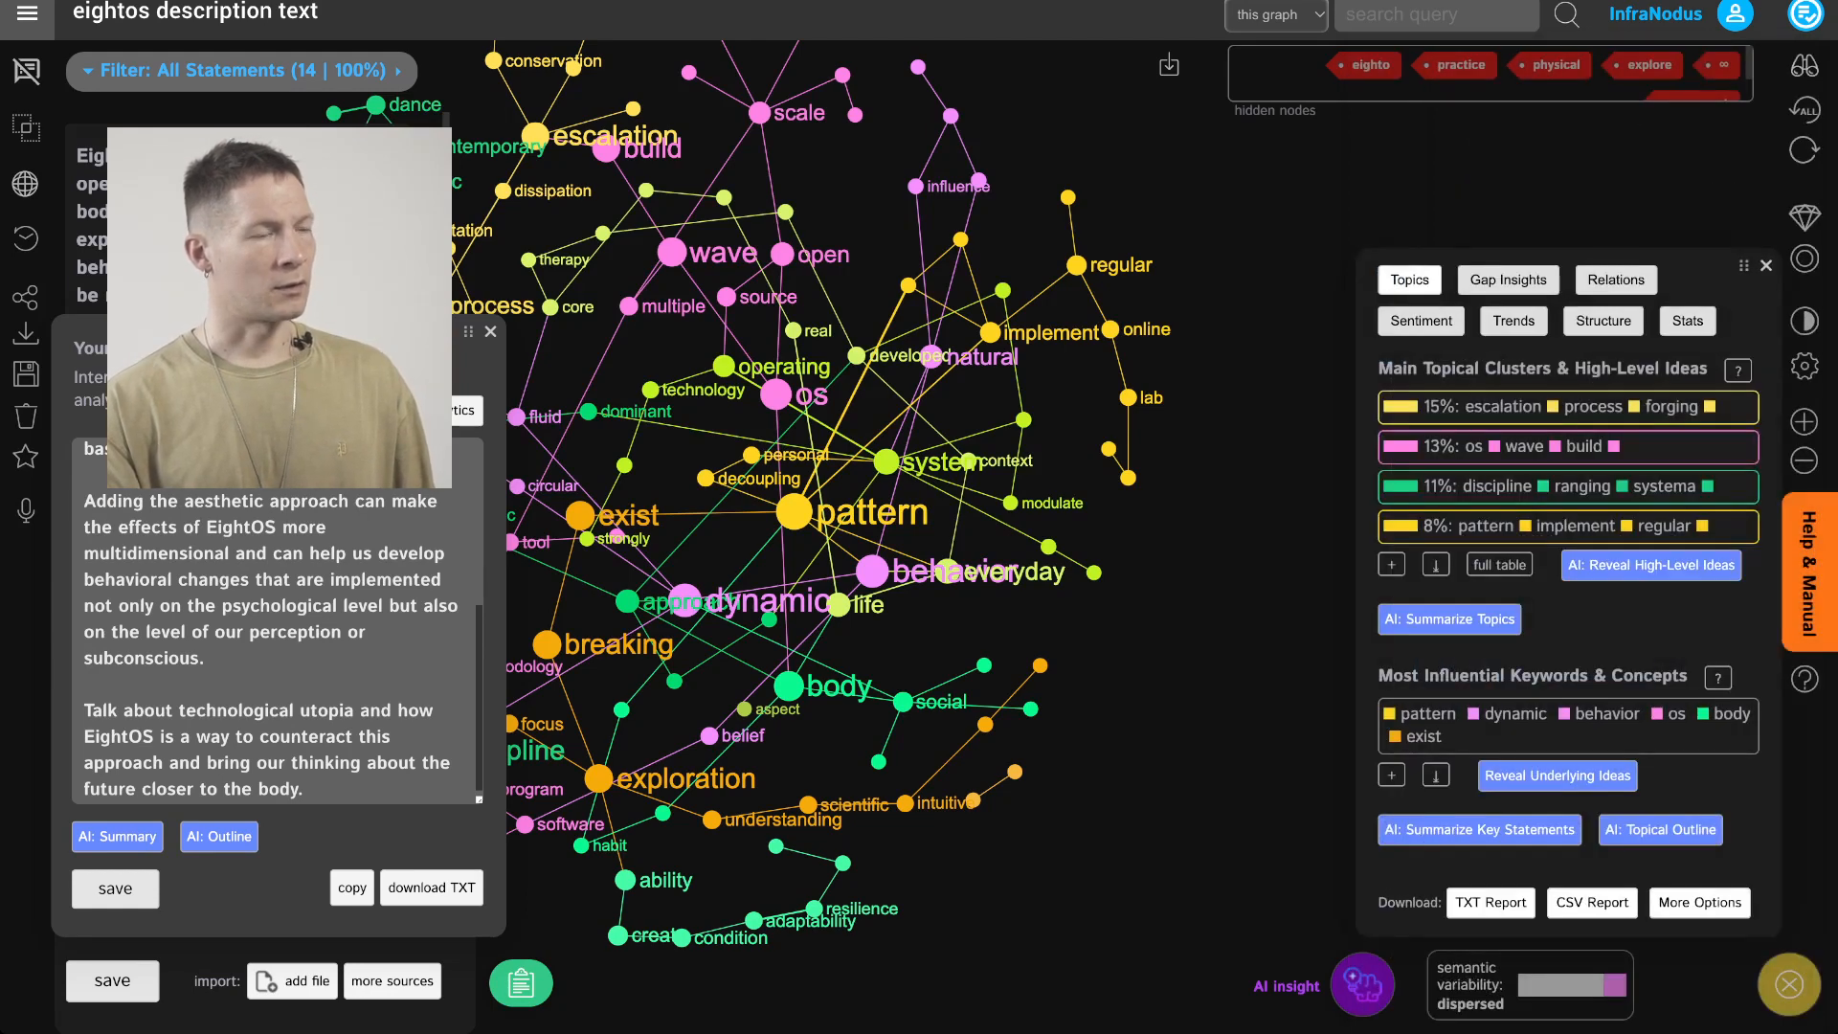
Reset the graph to restore the hidden concepts and mark the Reset the Graph workflow step as completed
click(1805, 218)
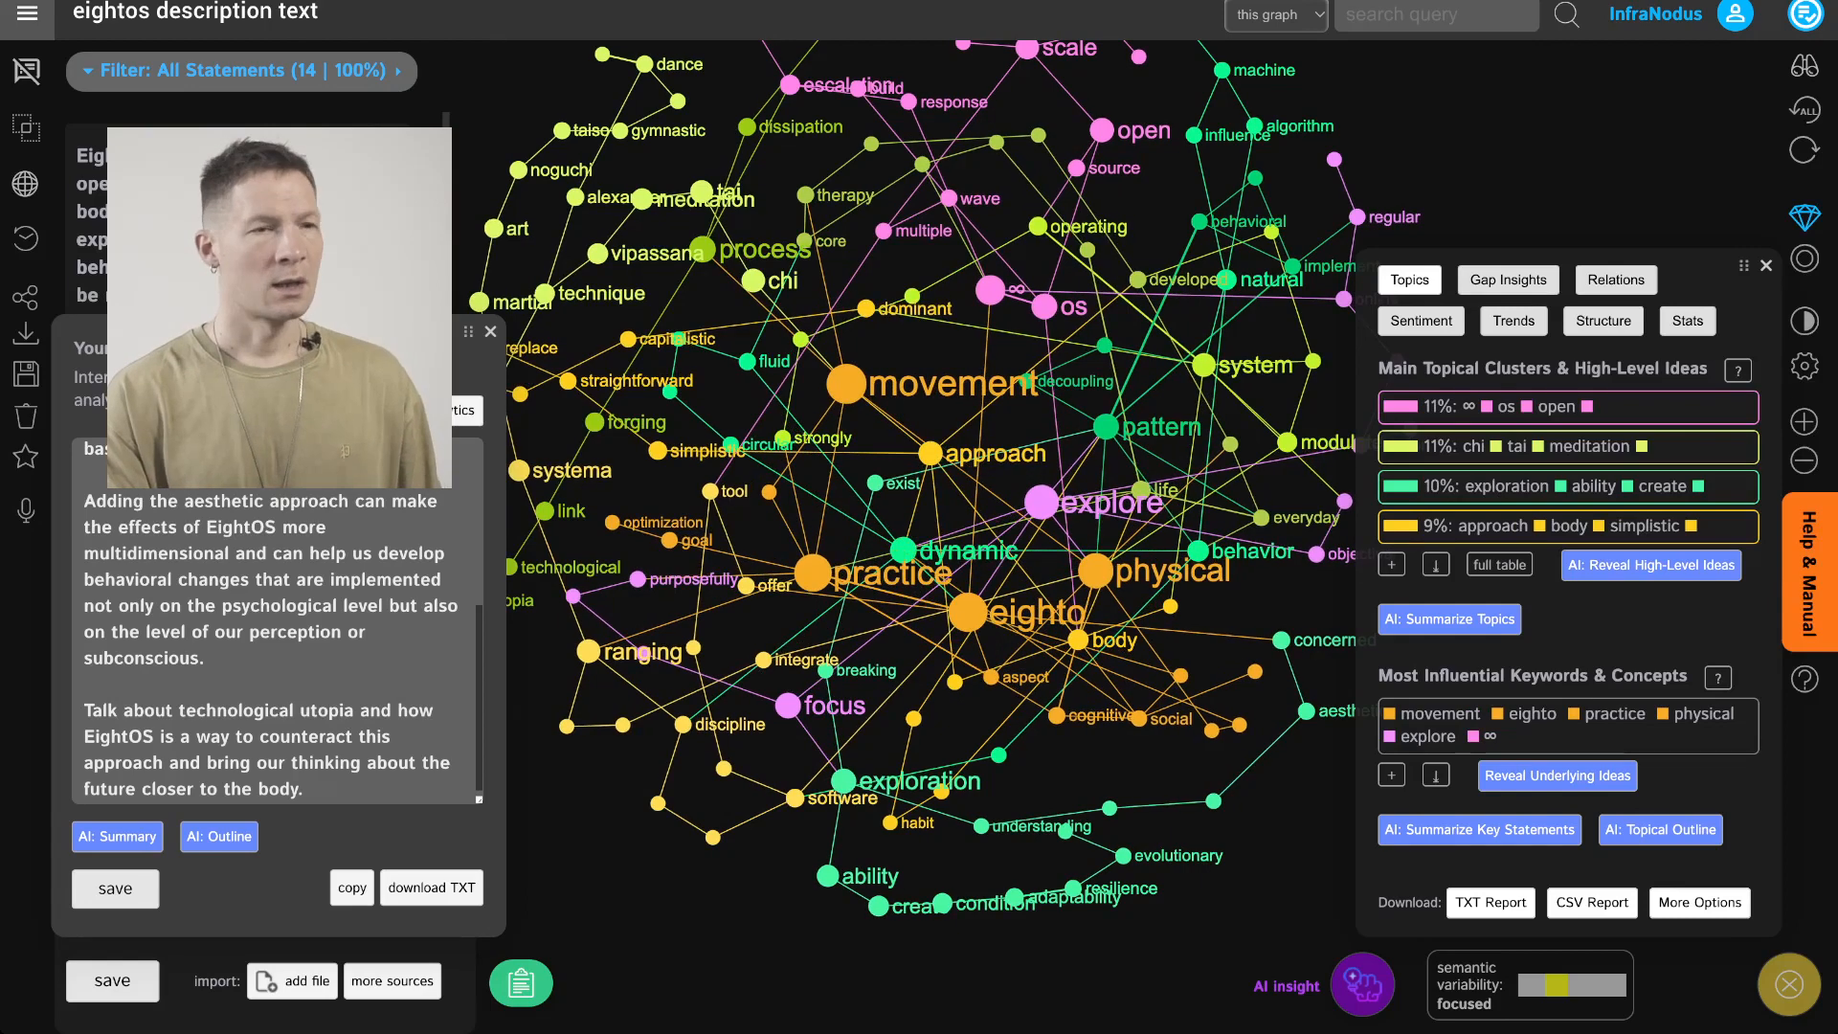
click(1806, 14)
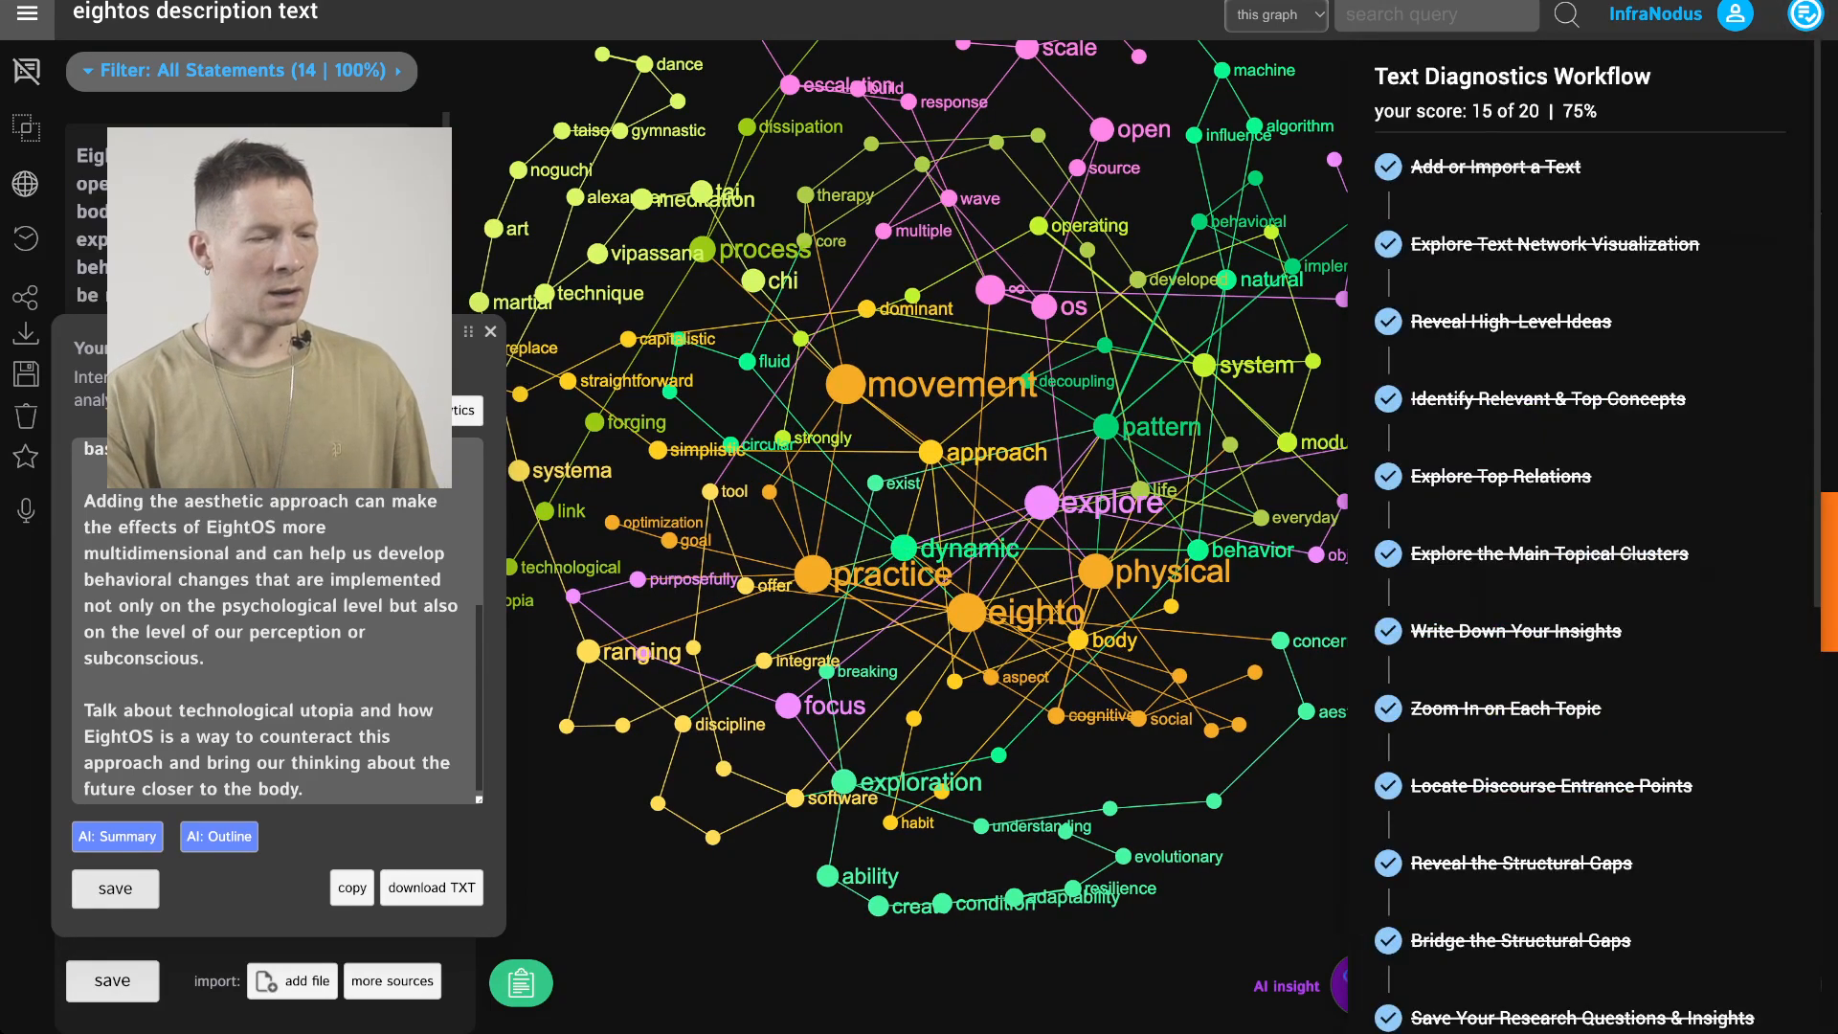
click(1573, 670)
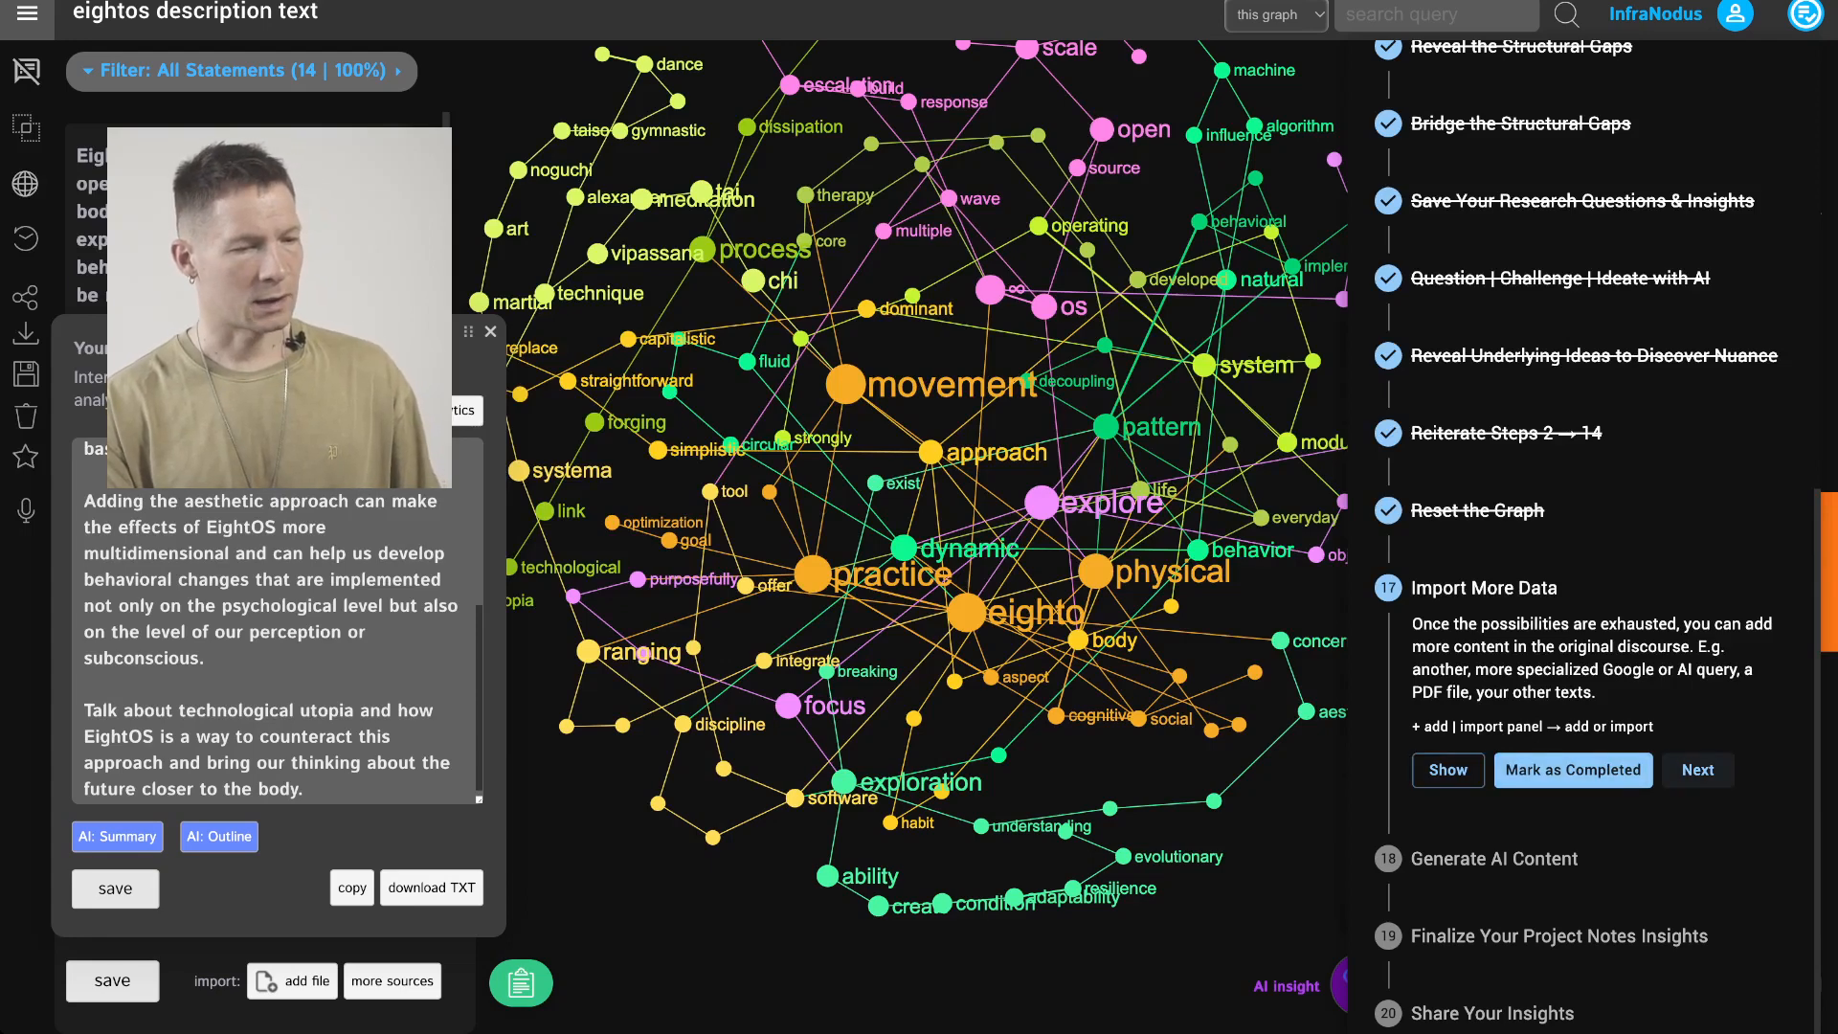
Skip the Import More Data and Generate AI Content workflow steps and show the project notes for finalizing
click(1697, 770)
click(1698, 828)
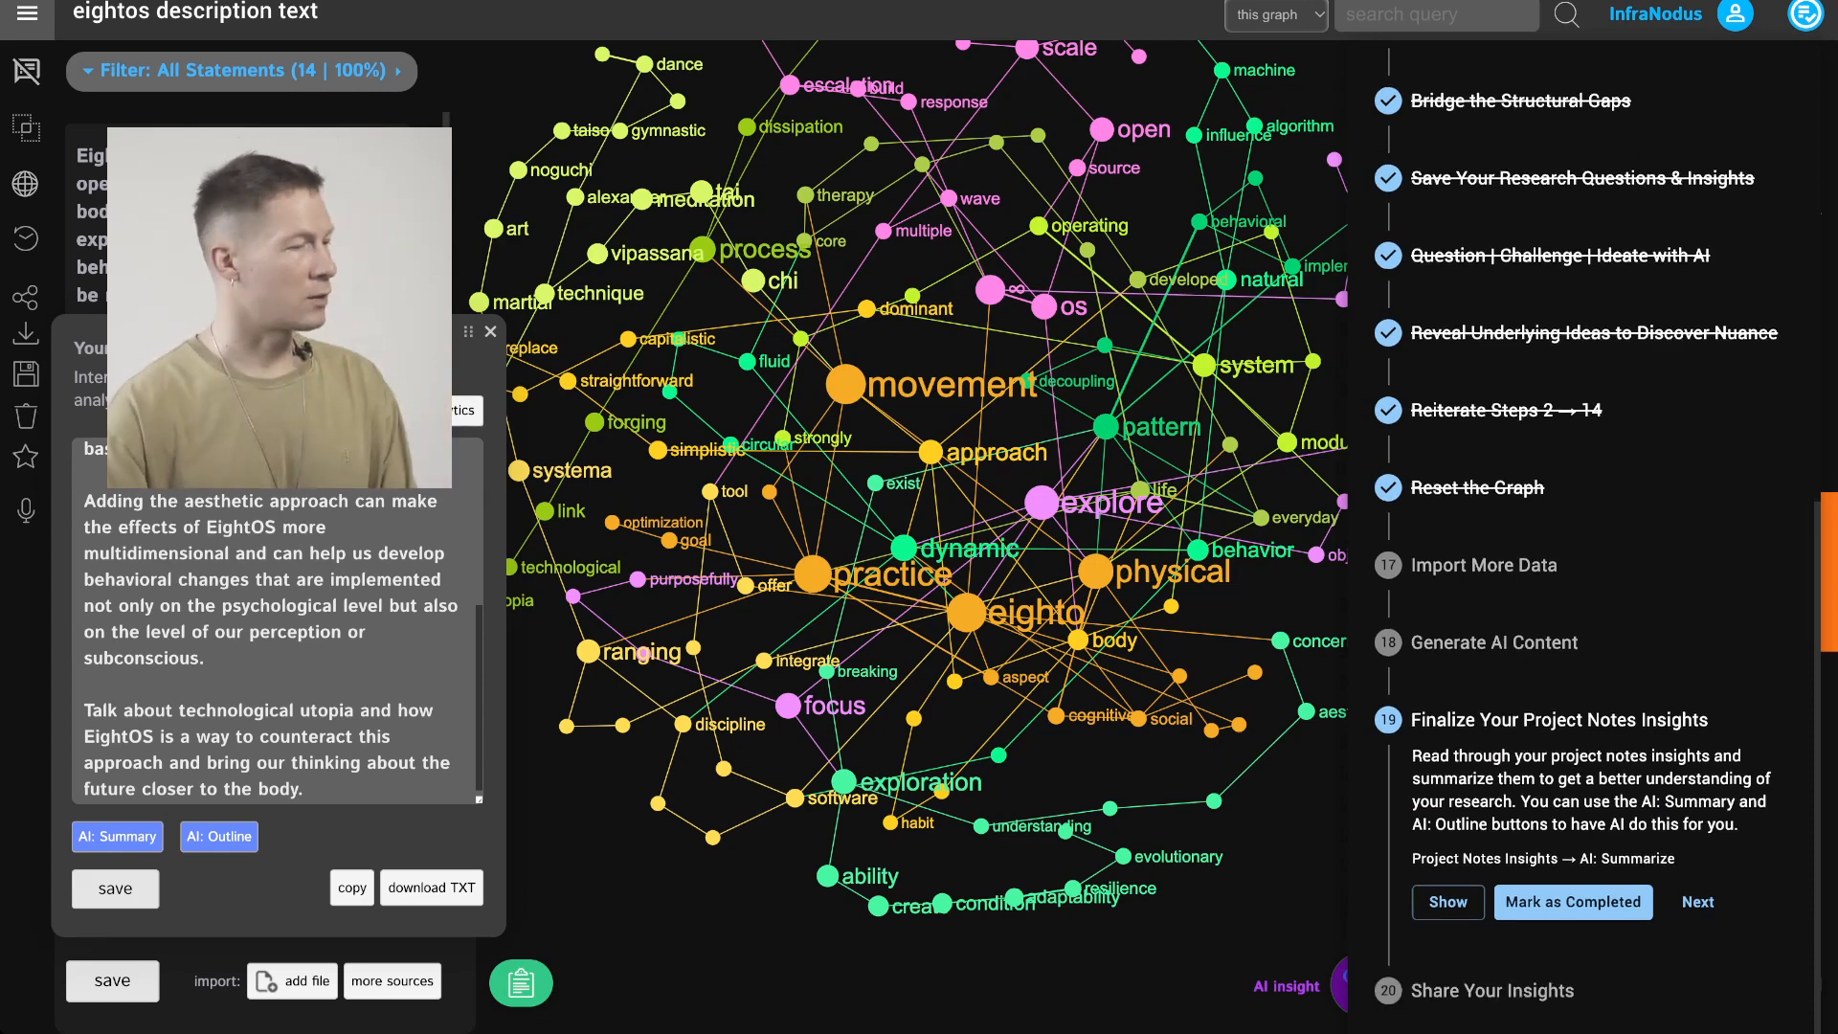
click(1449, 902)
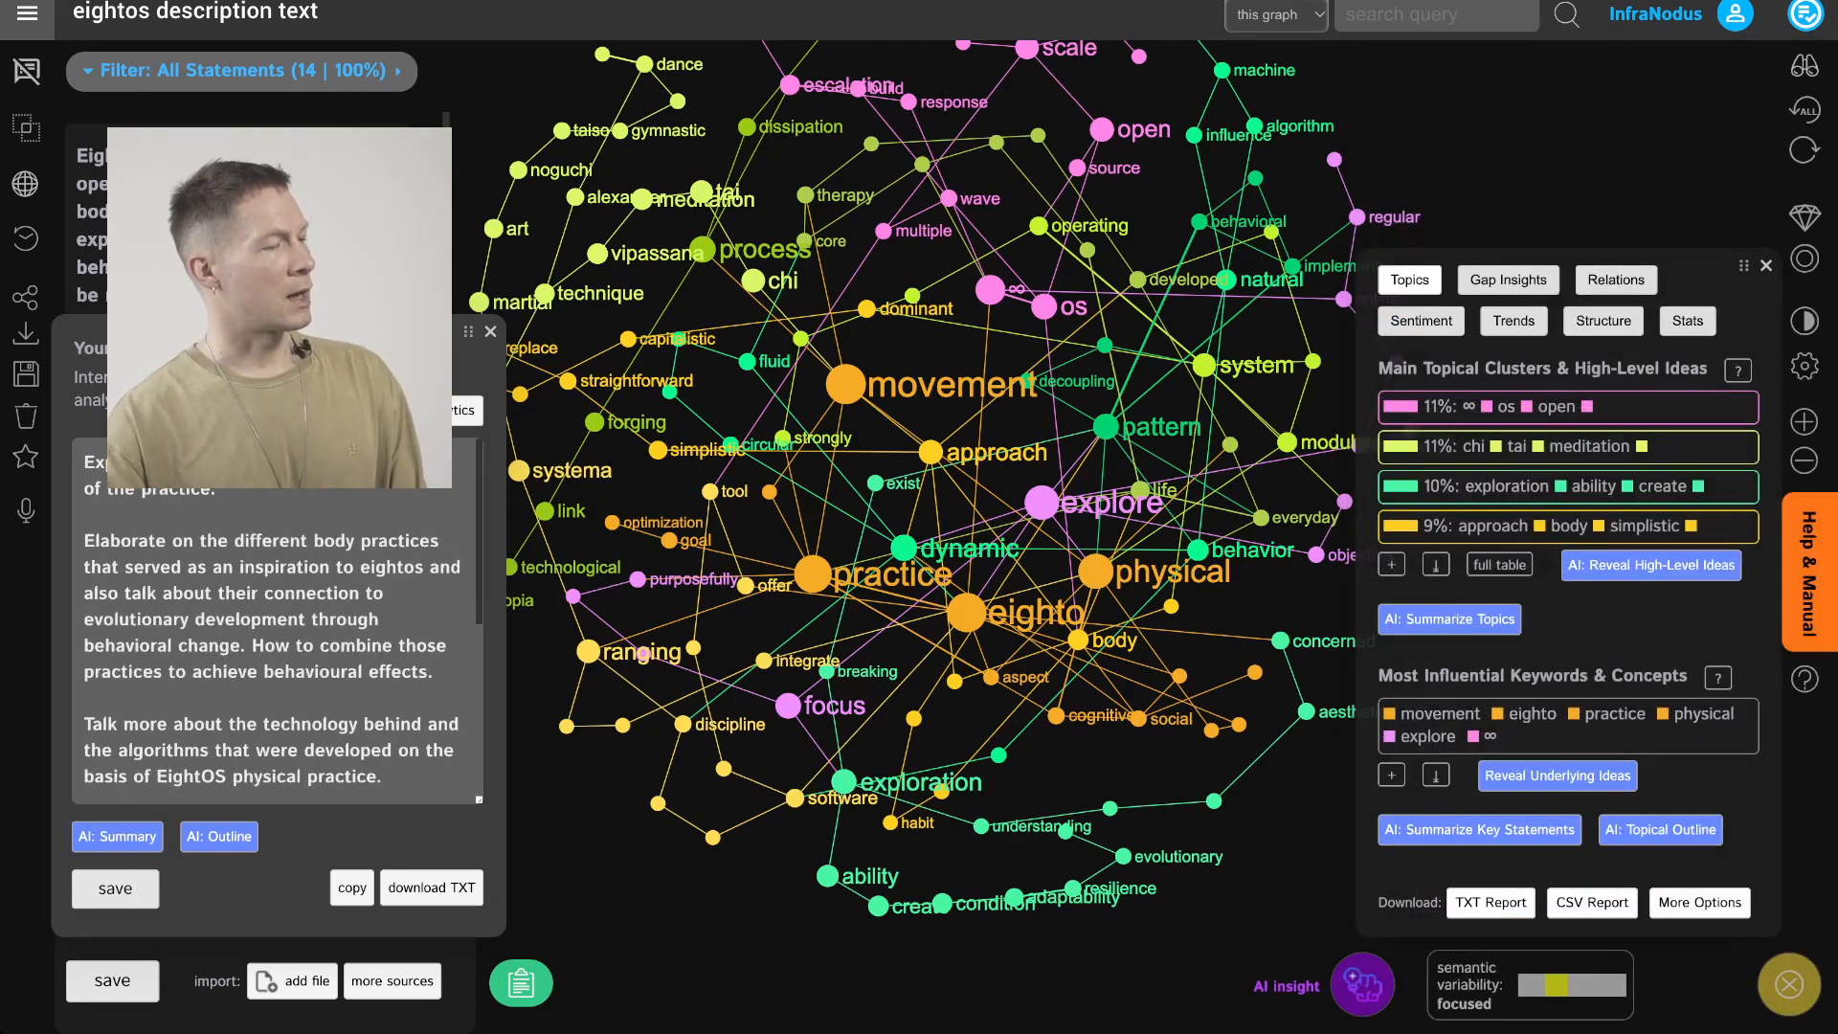
Generate an AI outline from the project notes and read through the resulting outline
click(277, 698)
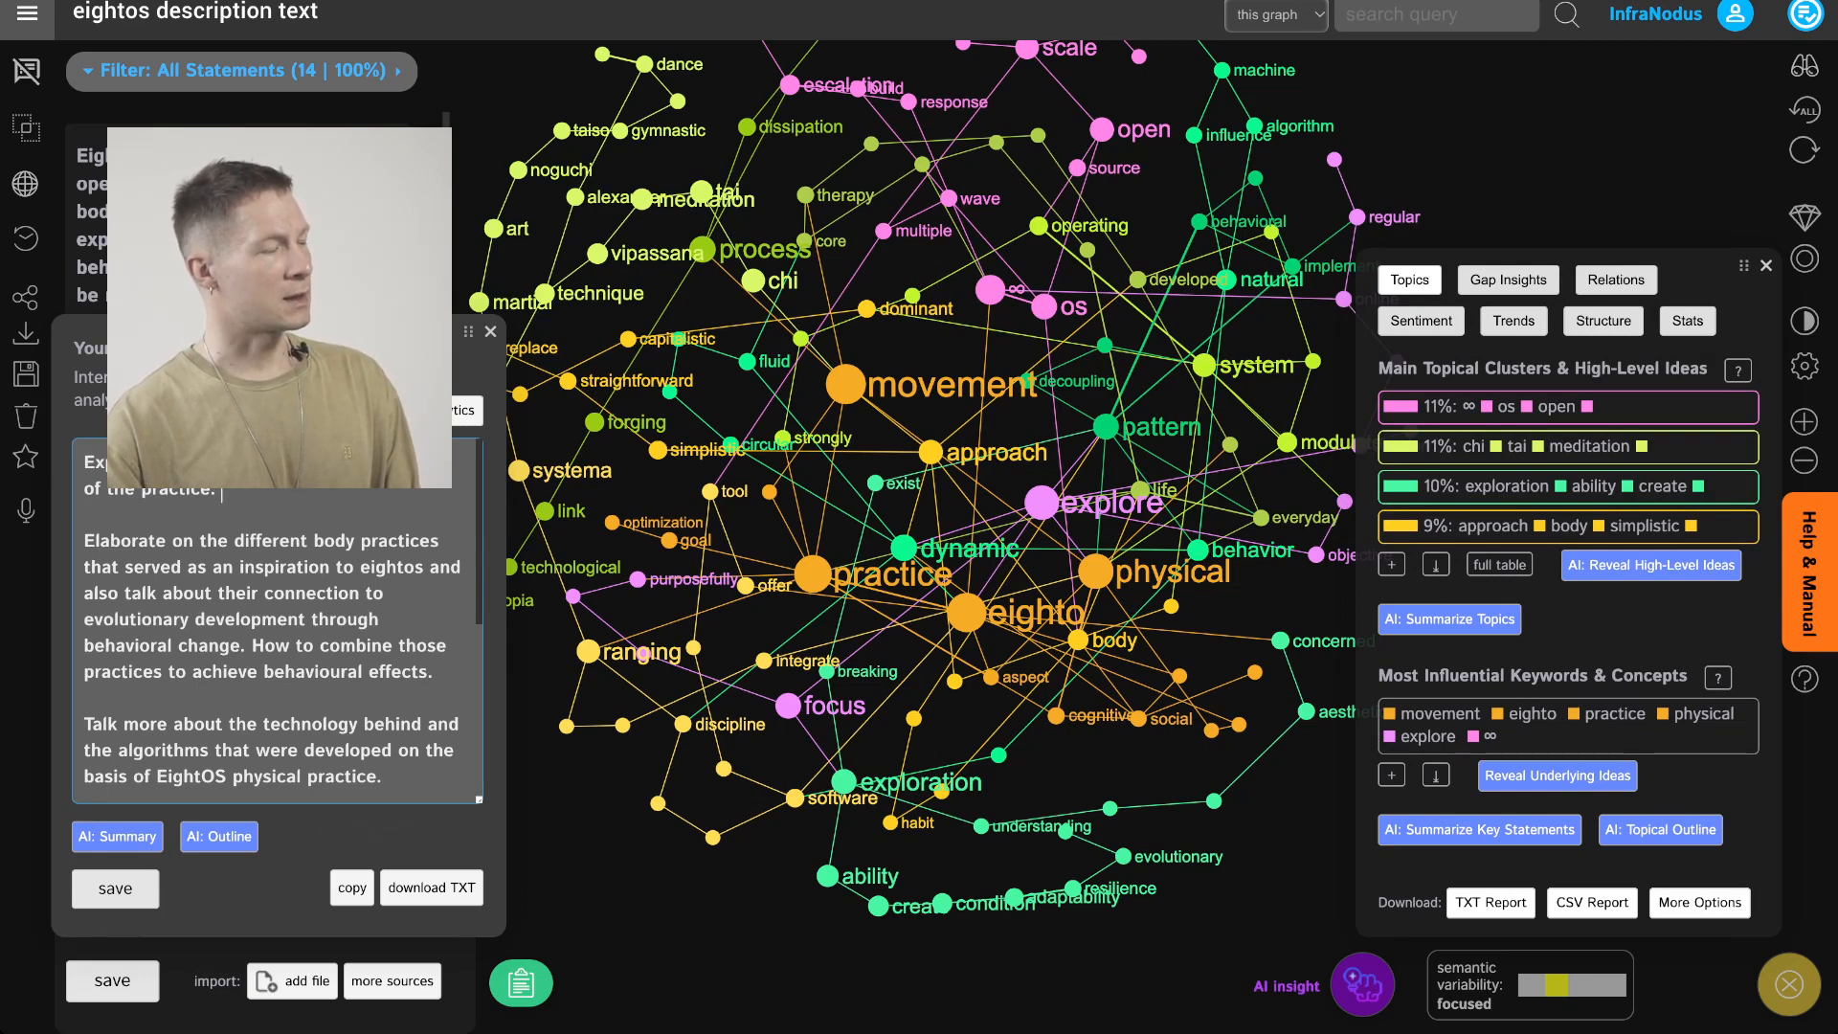
scroll(277, 670, down, 4)
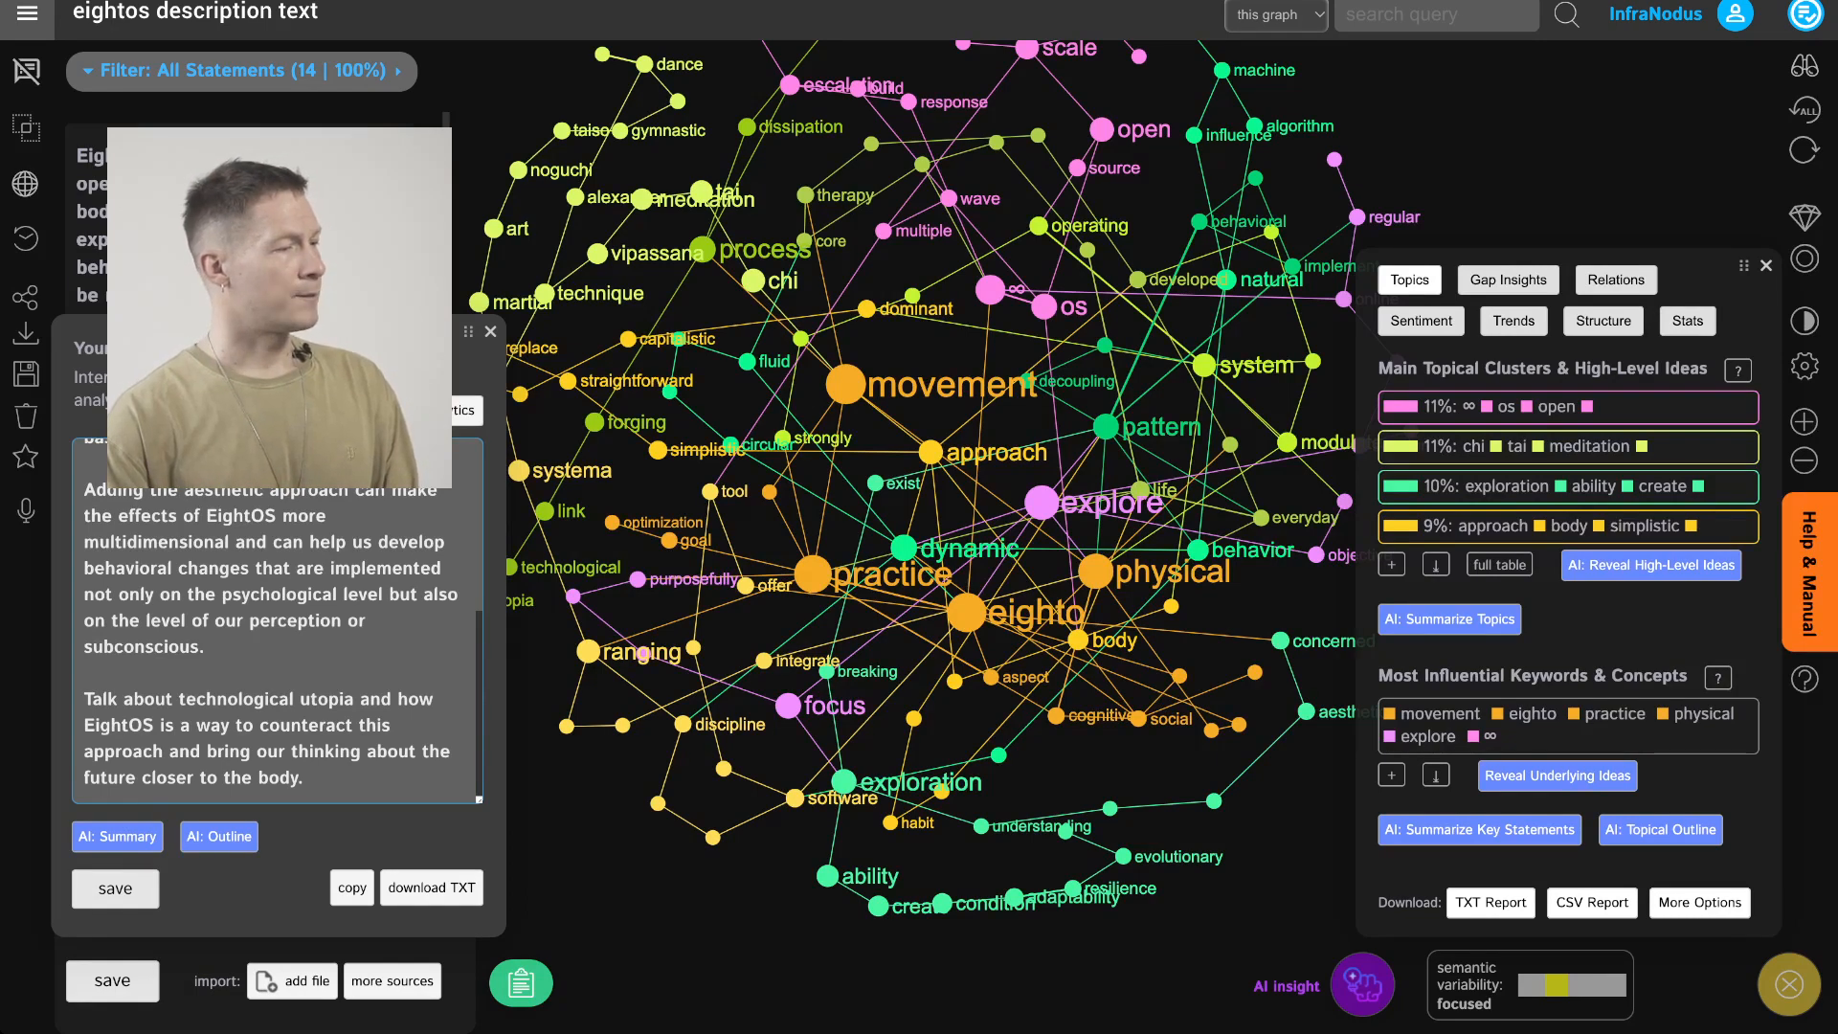
scroll(278, 623, up, 4)
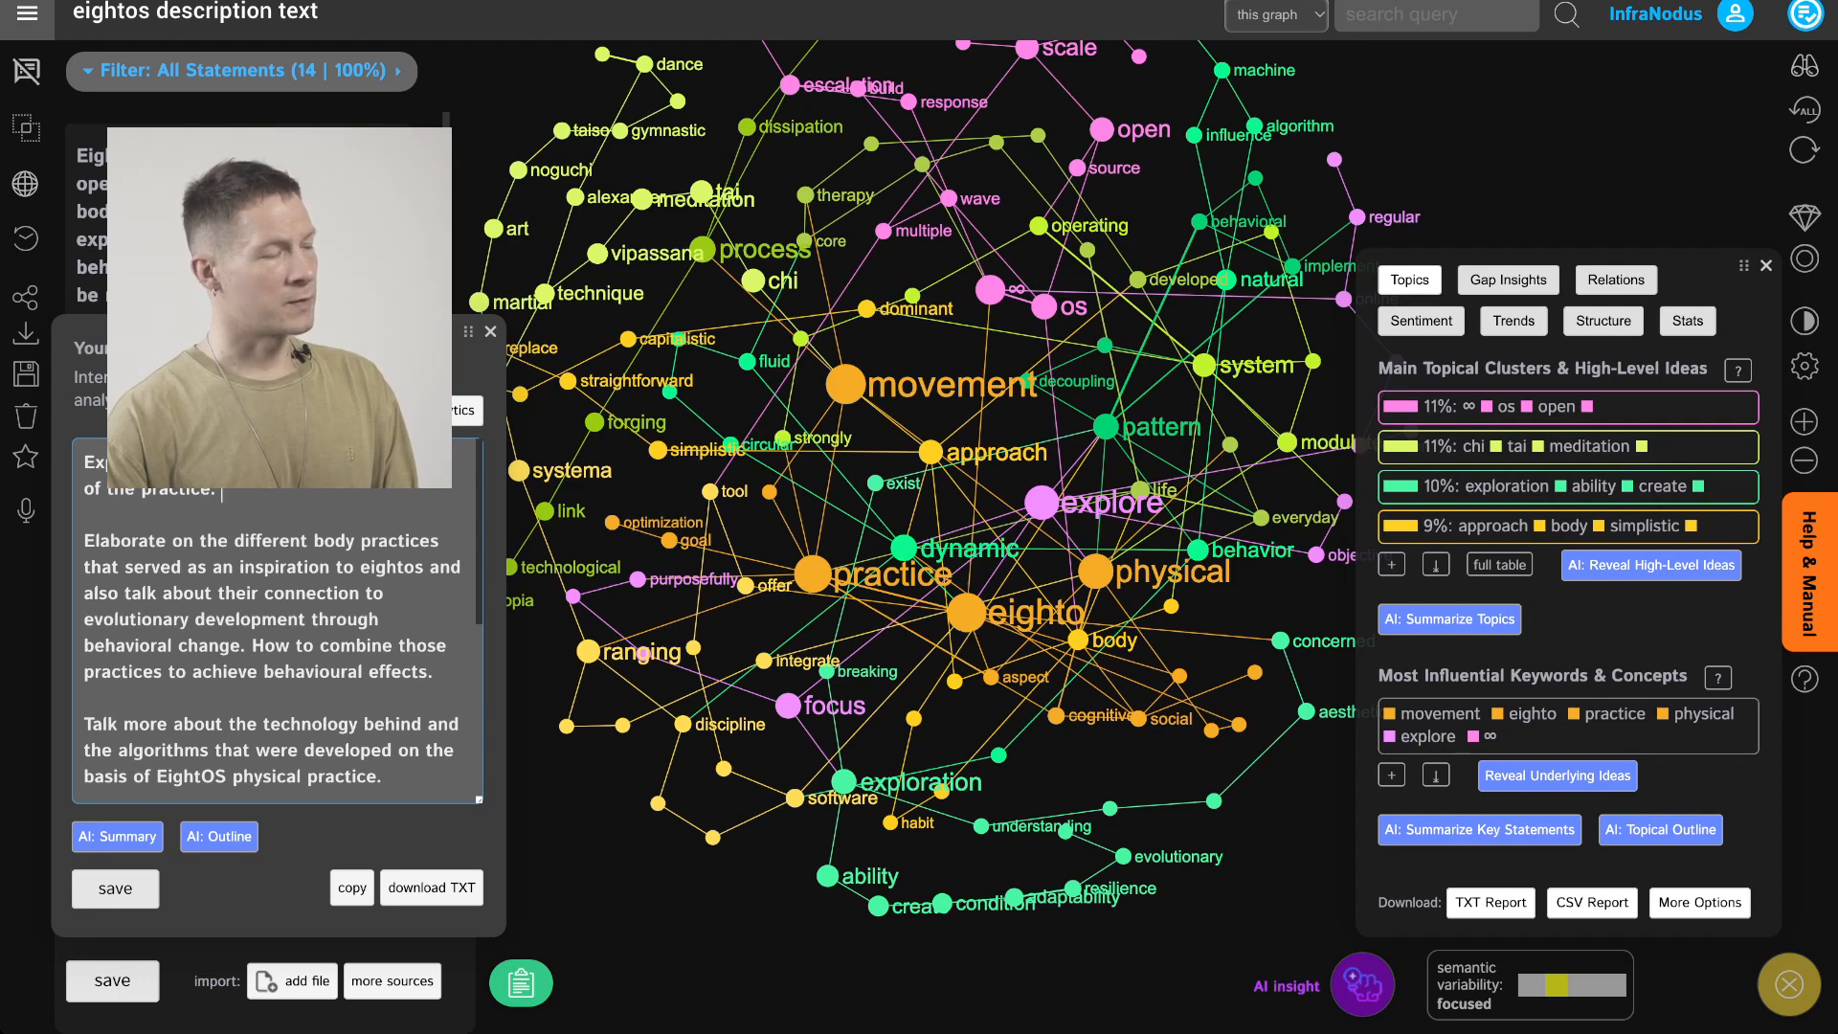
scroll(277, 622, down, 4)
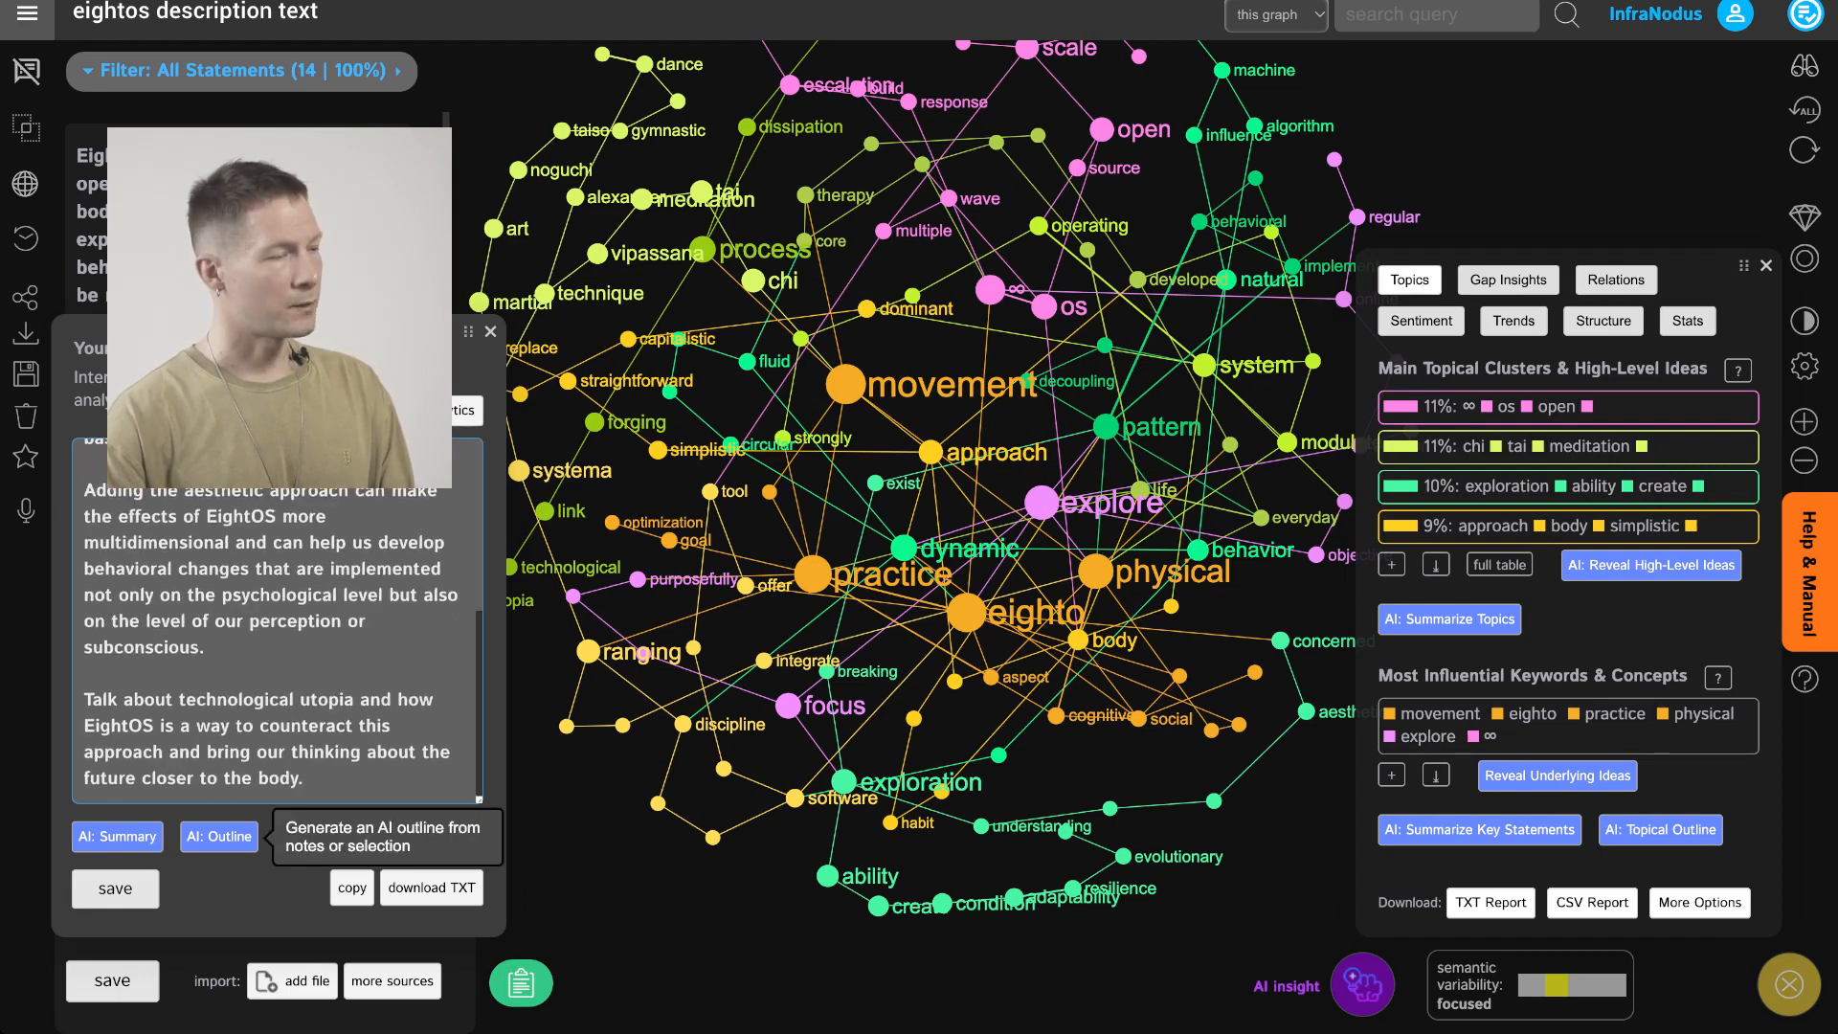
click(219, 836)
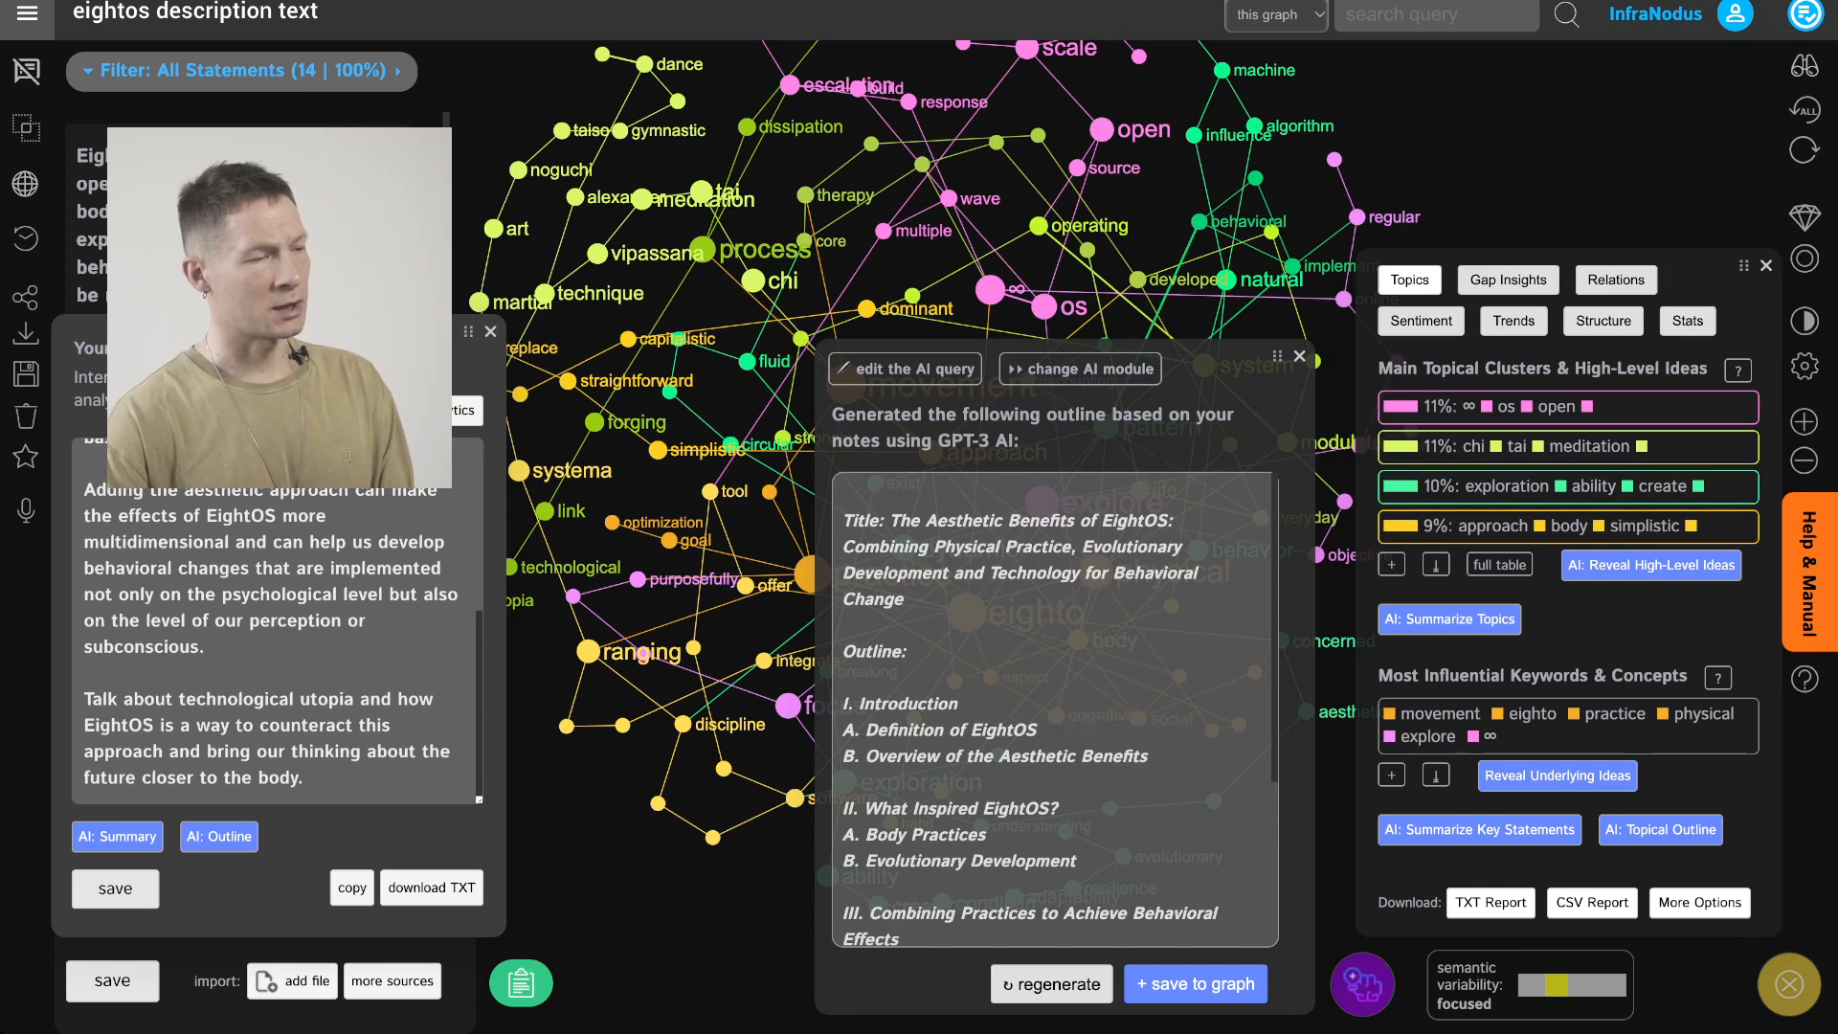
scroll(1053, 709, down, 5)
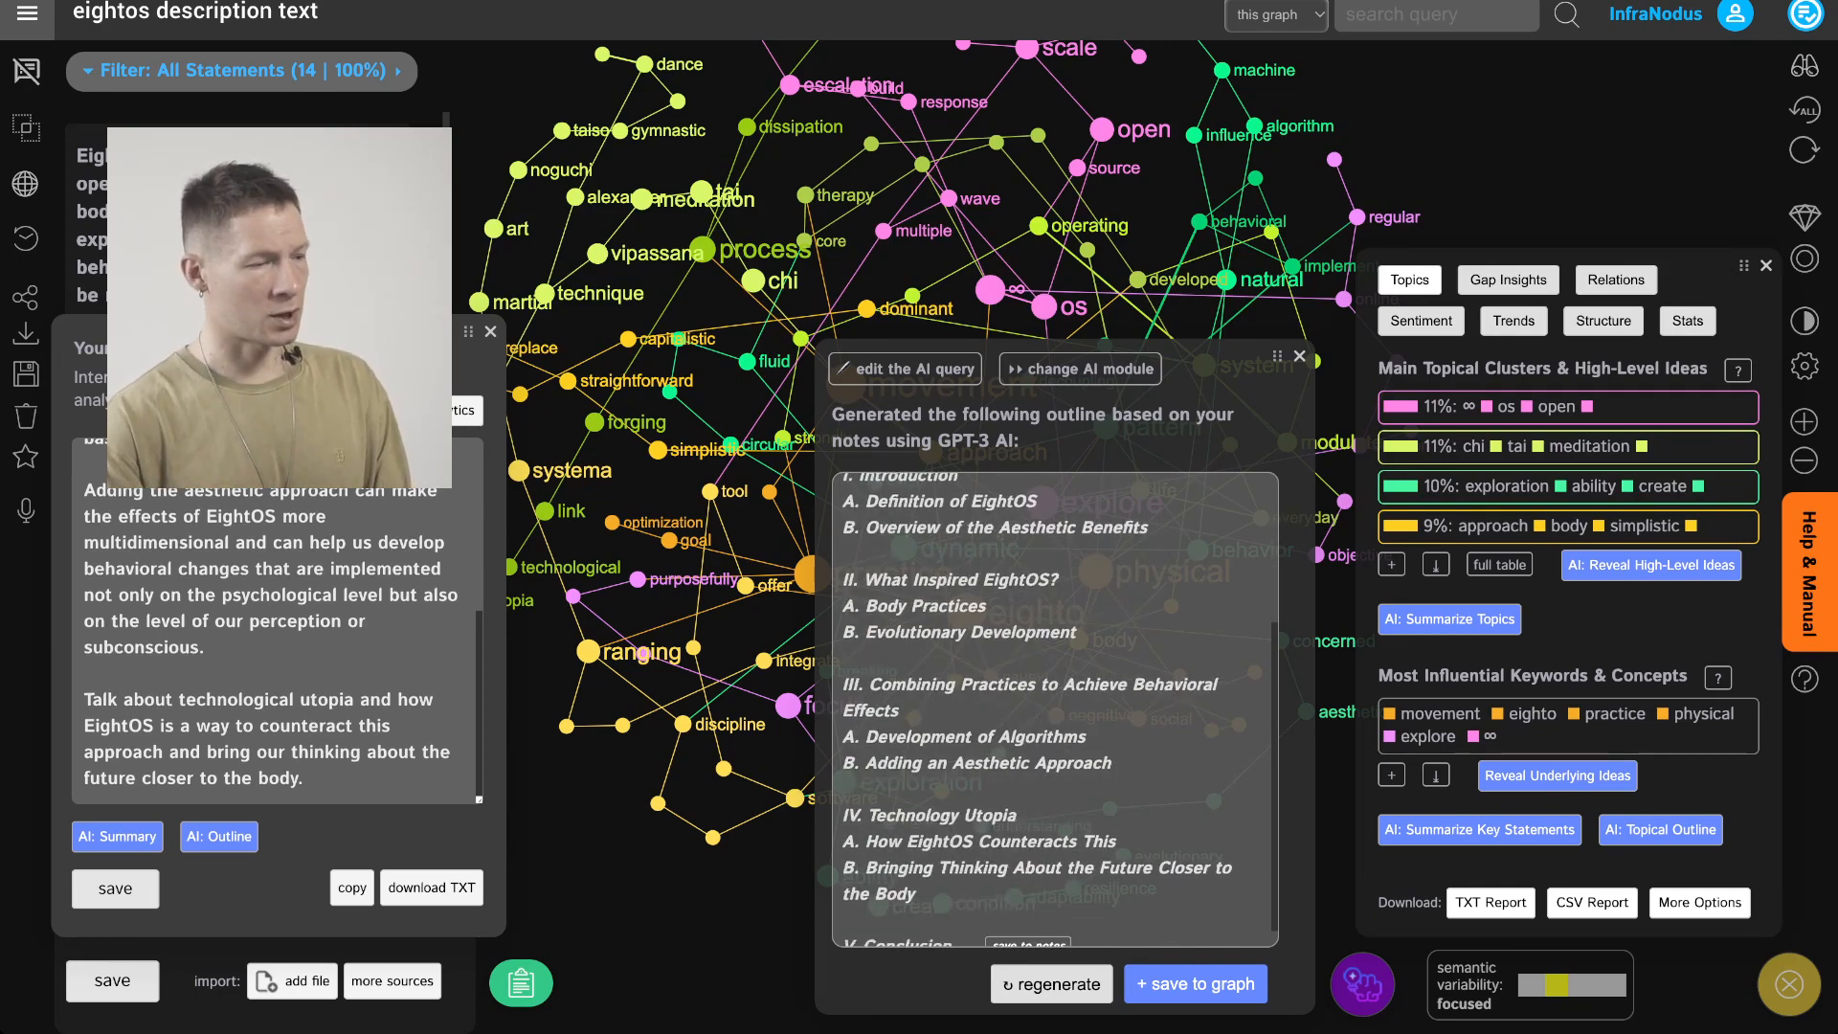
scroll(1053, 709, up, 3)
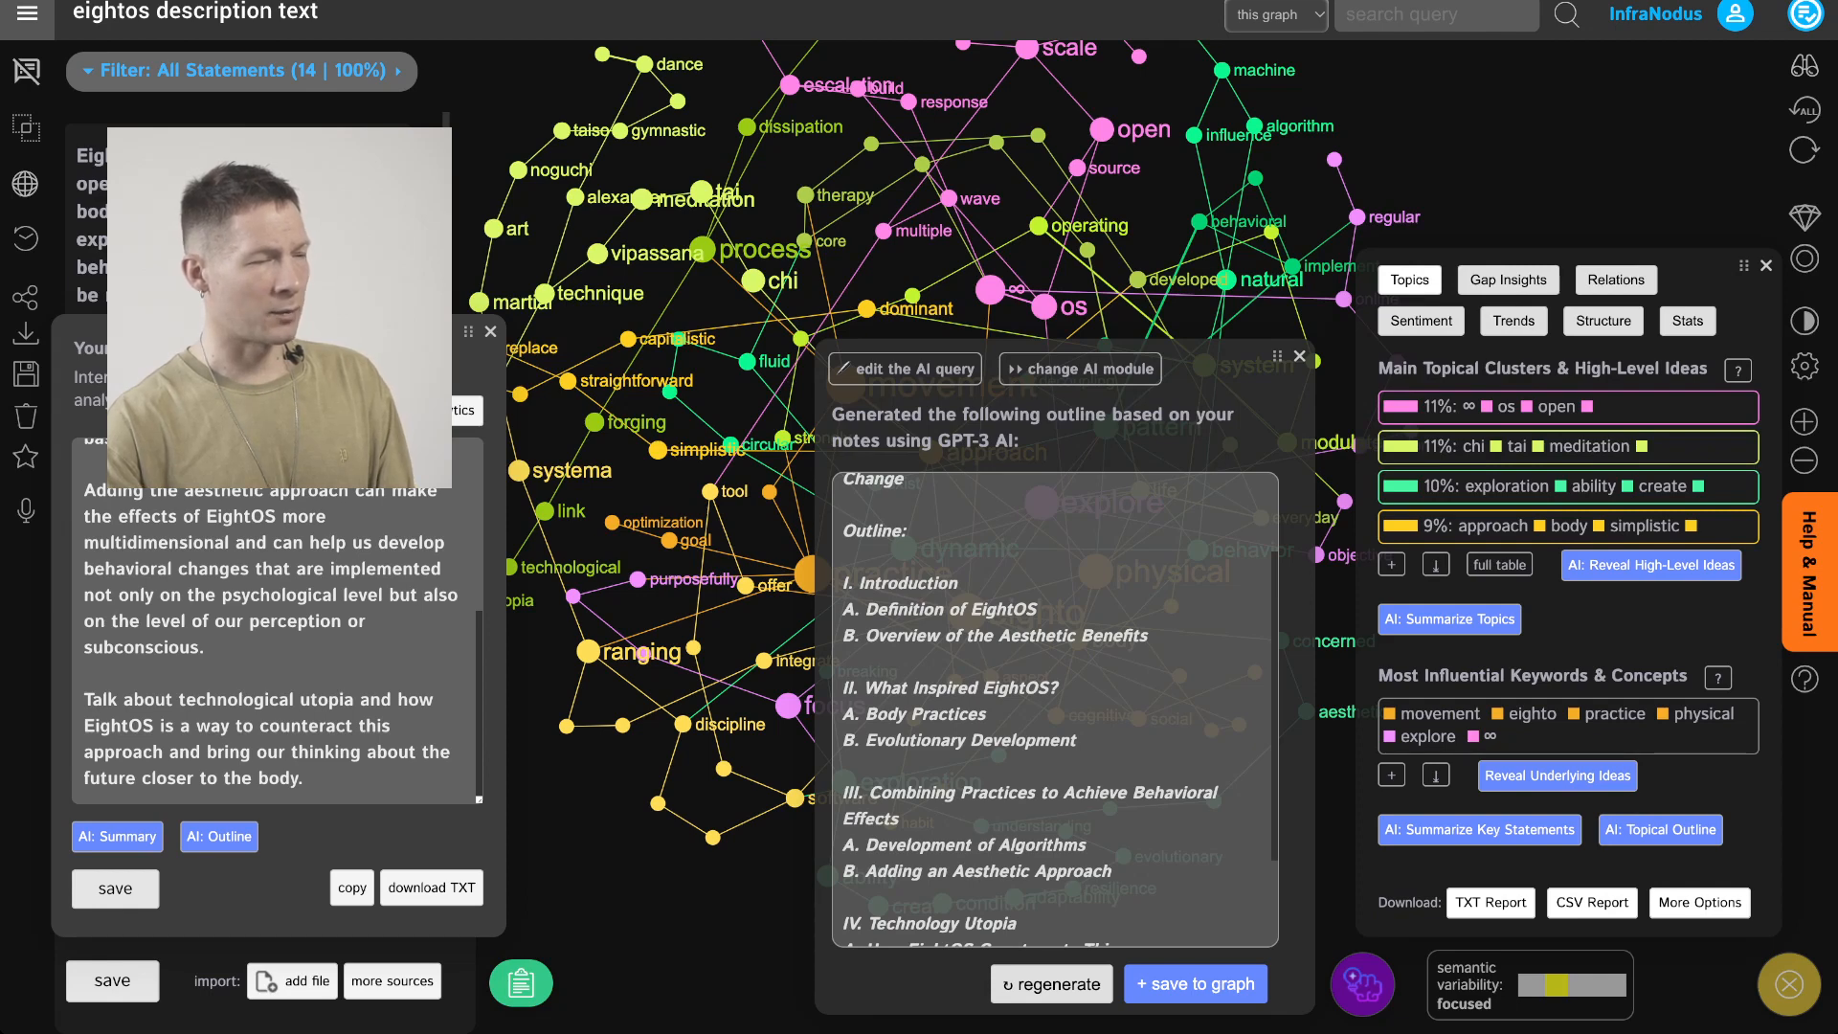
scroll(1054, 709, down, 2)
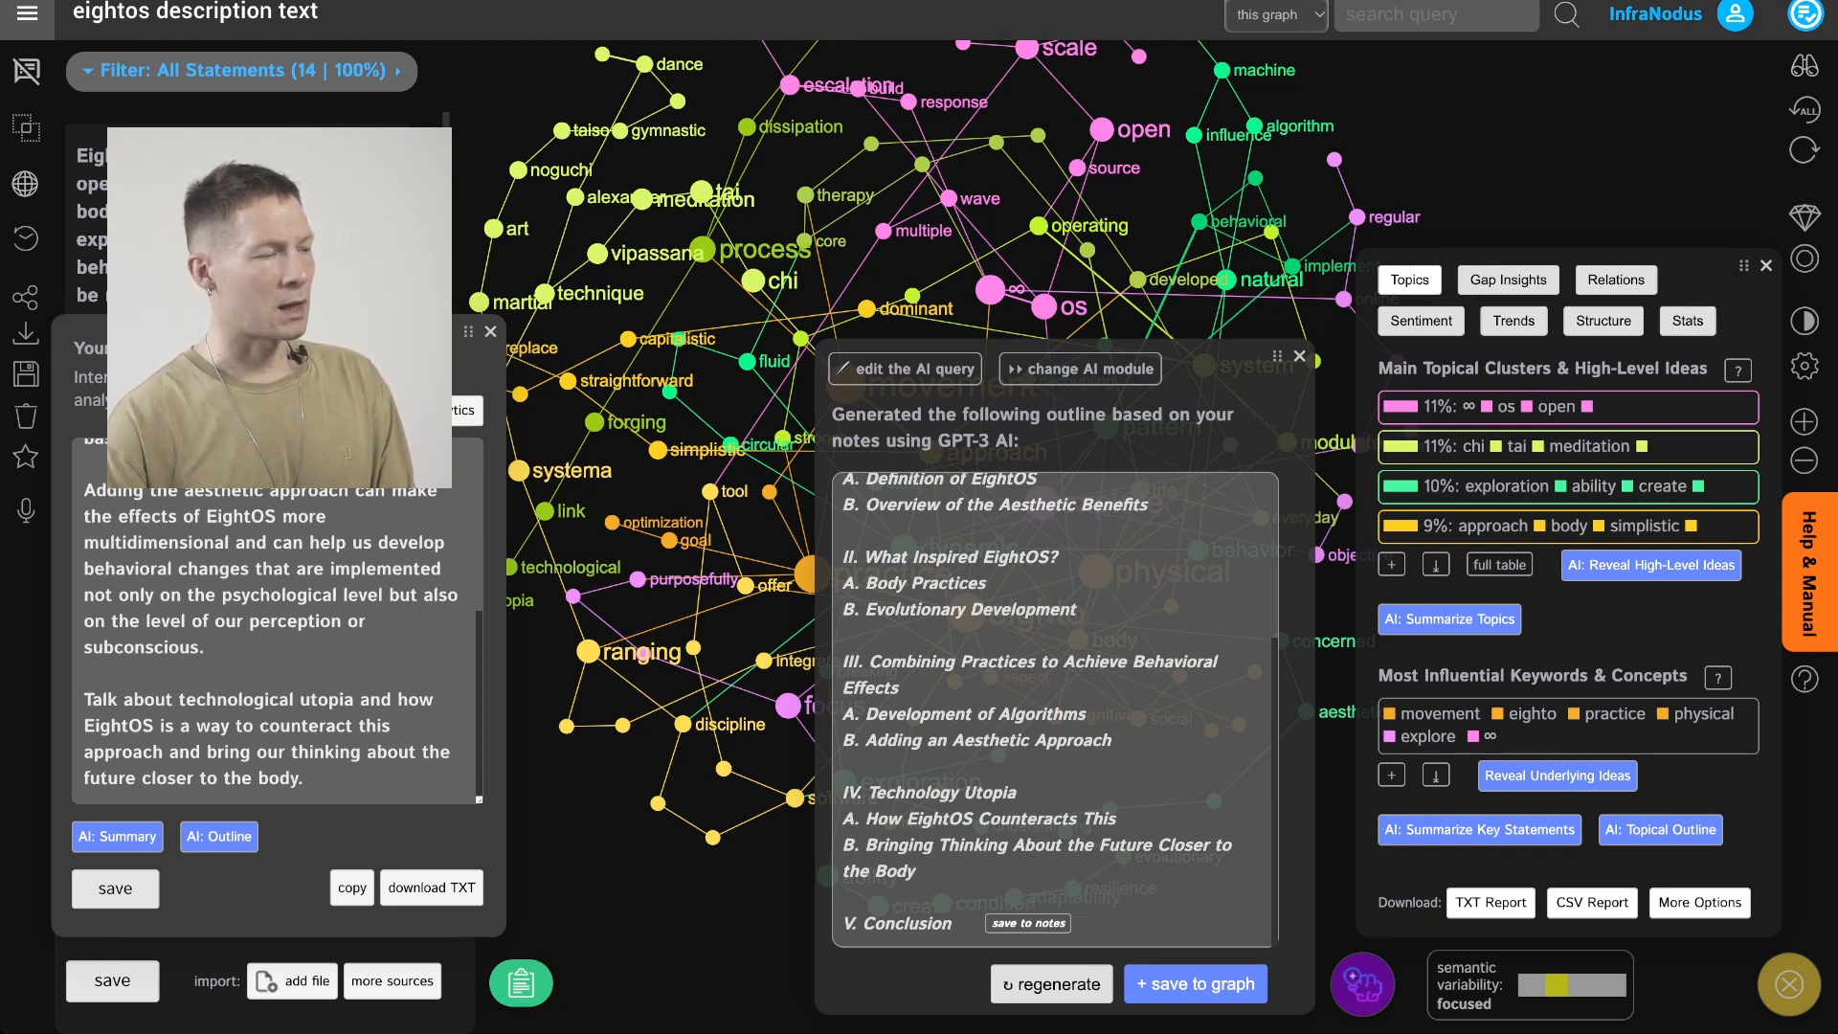
Add a project note beginning "How arts allow us to think about a possible future" about decoupled, less scientific thinking, and save the notes
click(309, 779)
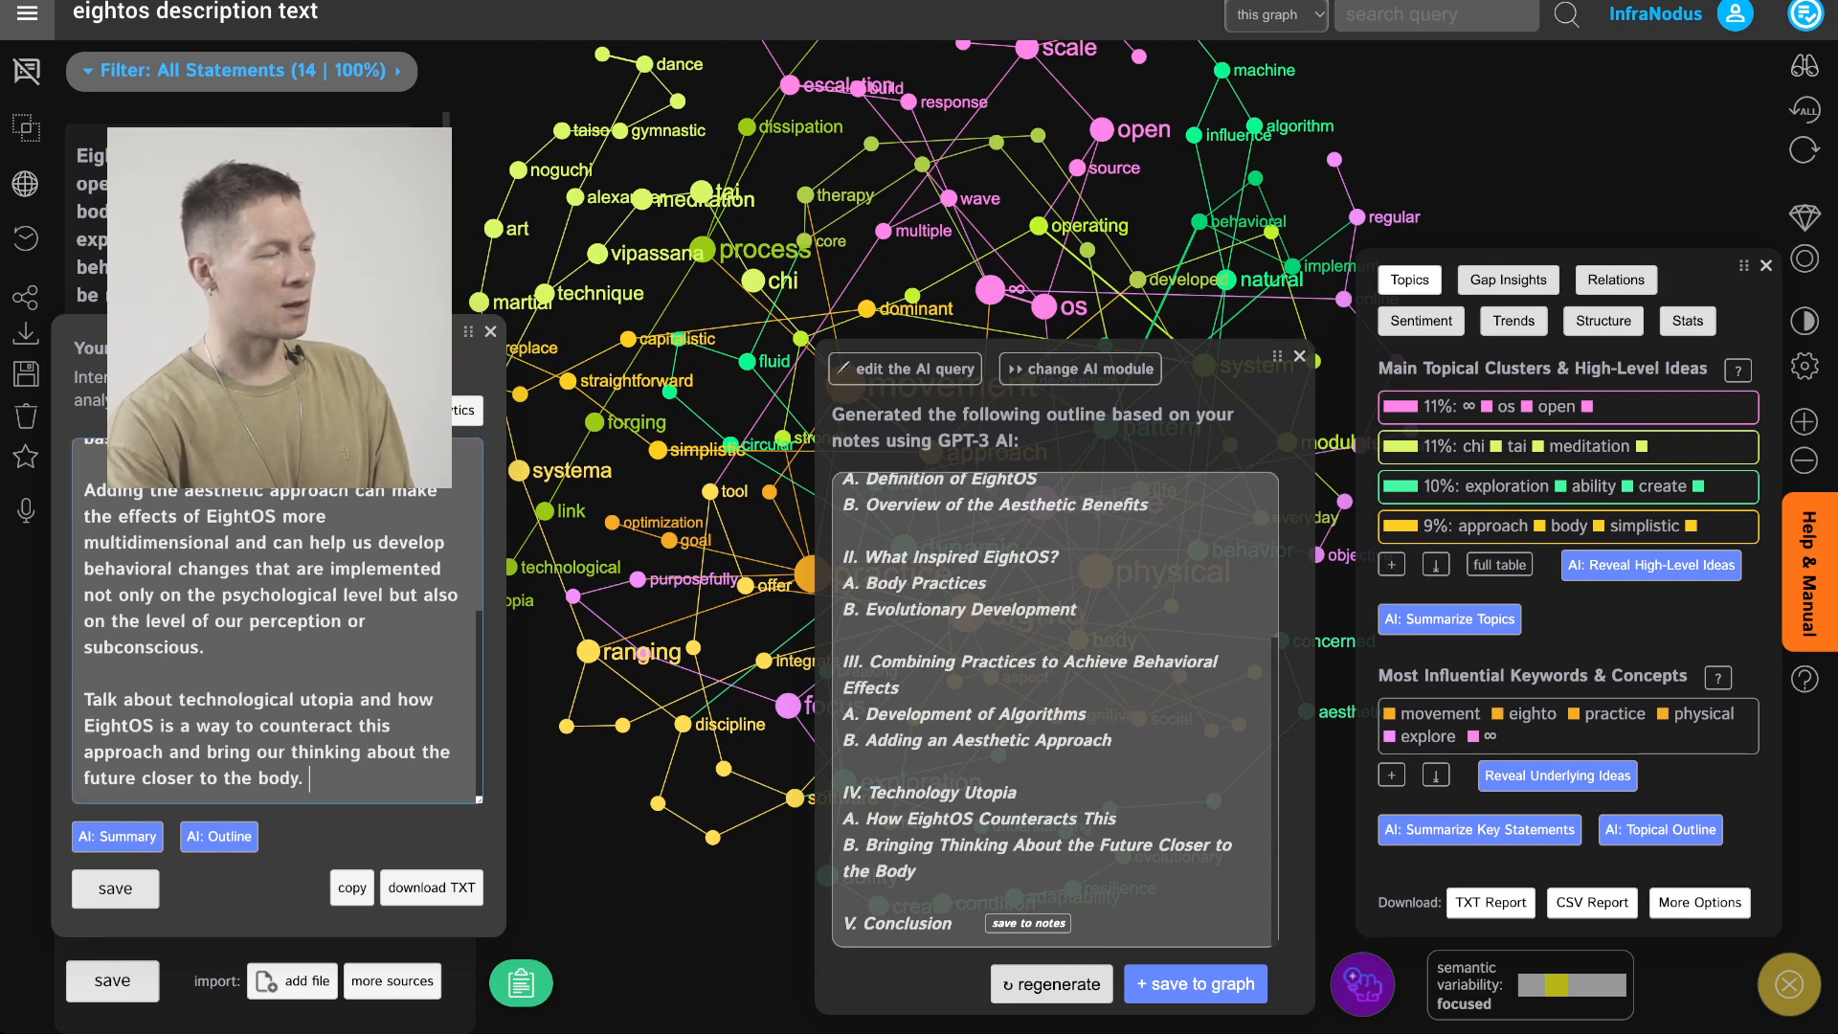
key(Return)
key(Return)
text(How )
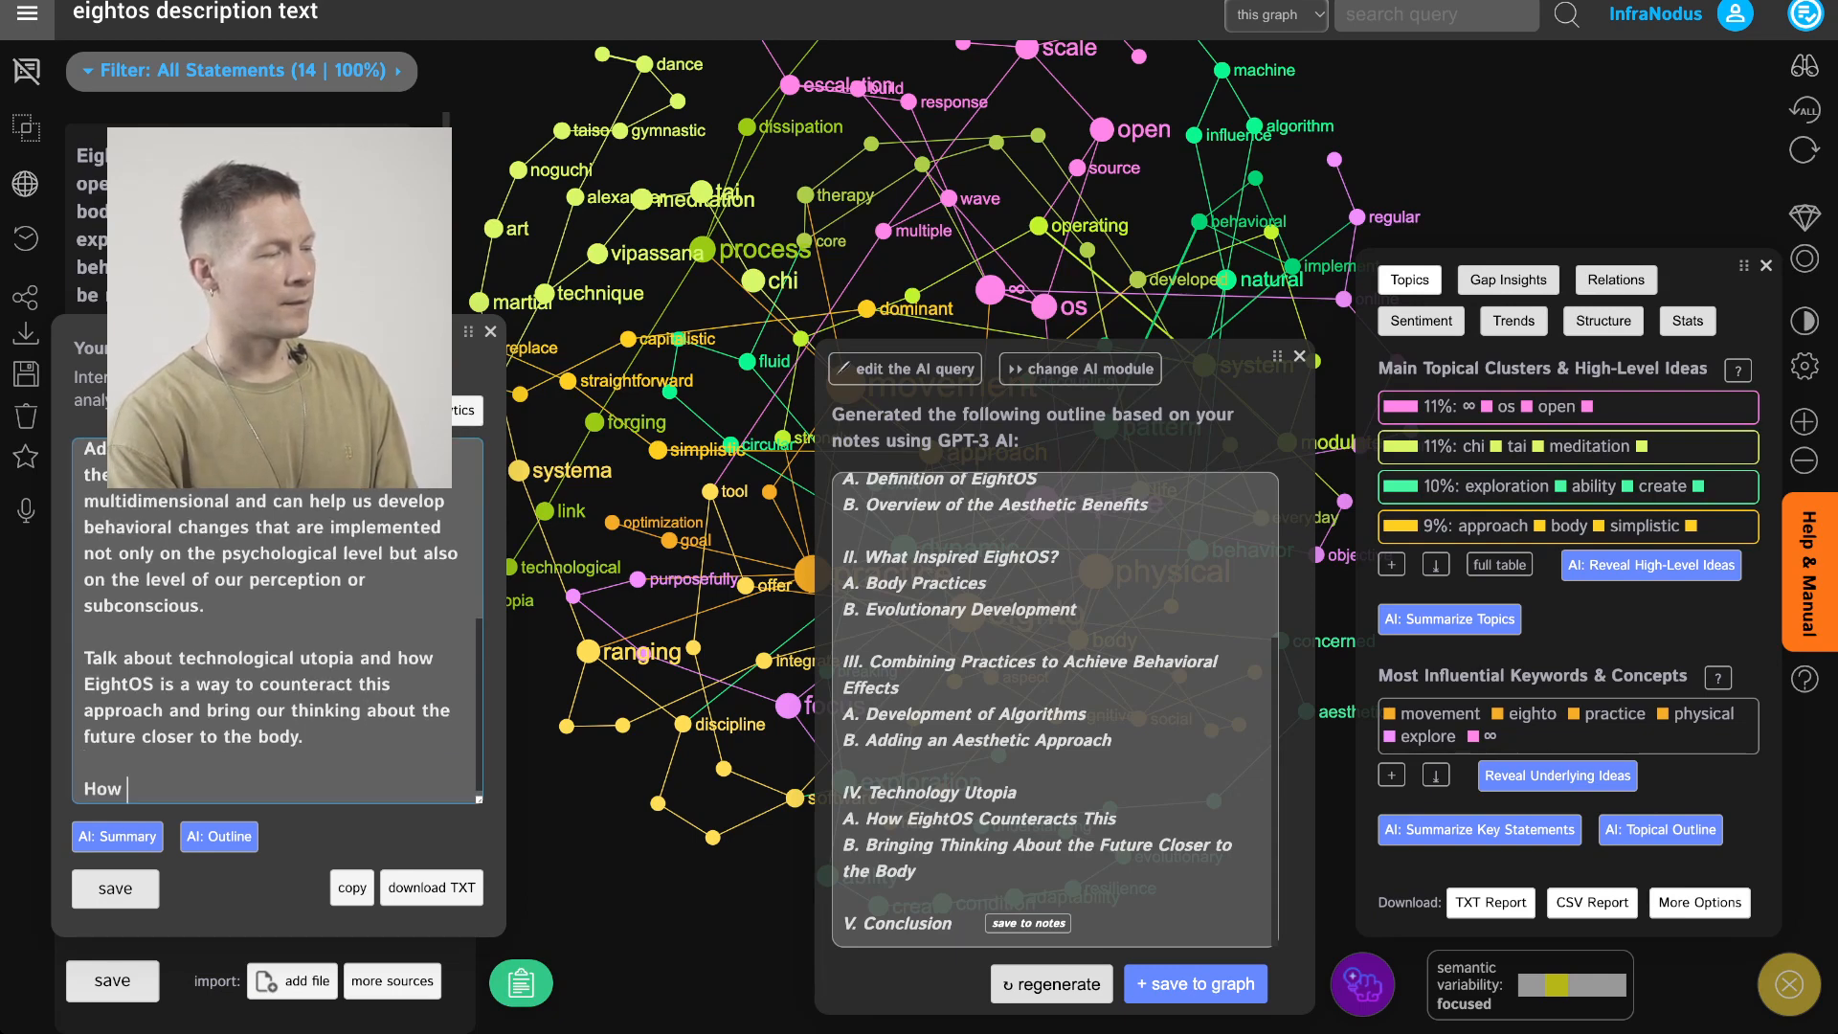
text(arts allow u)
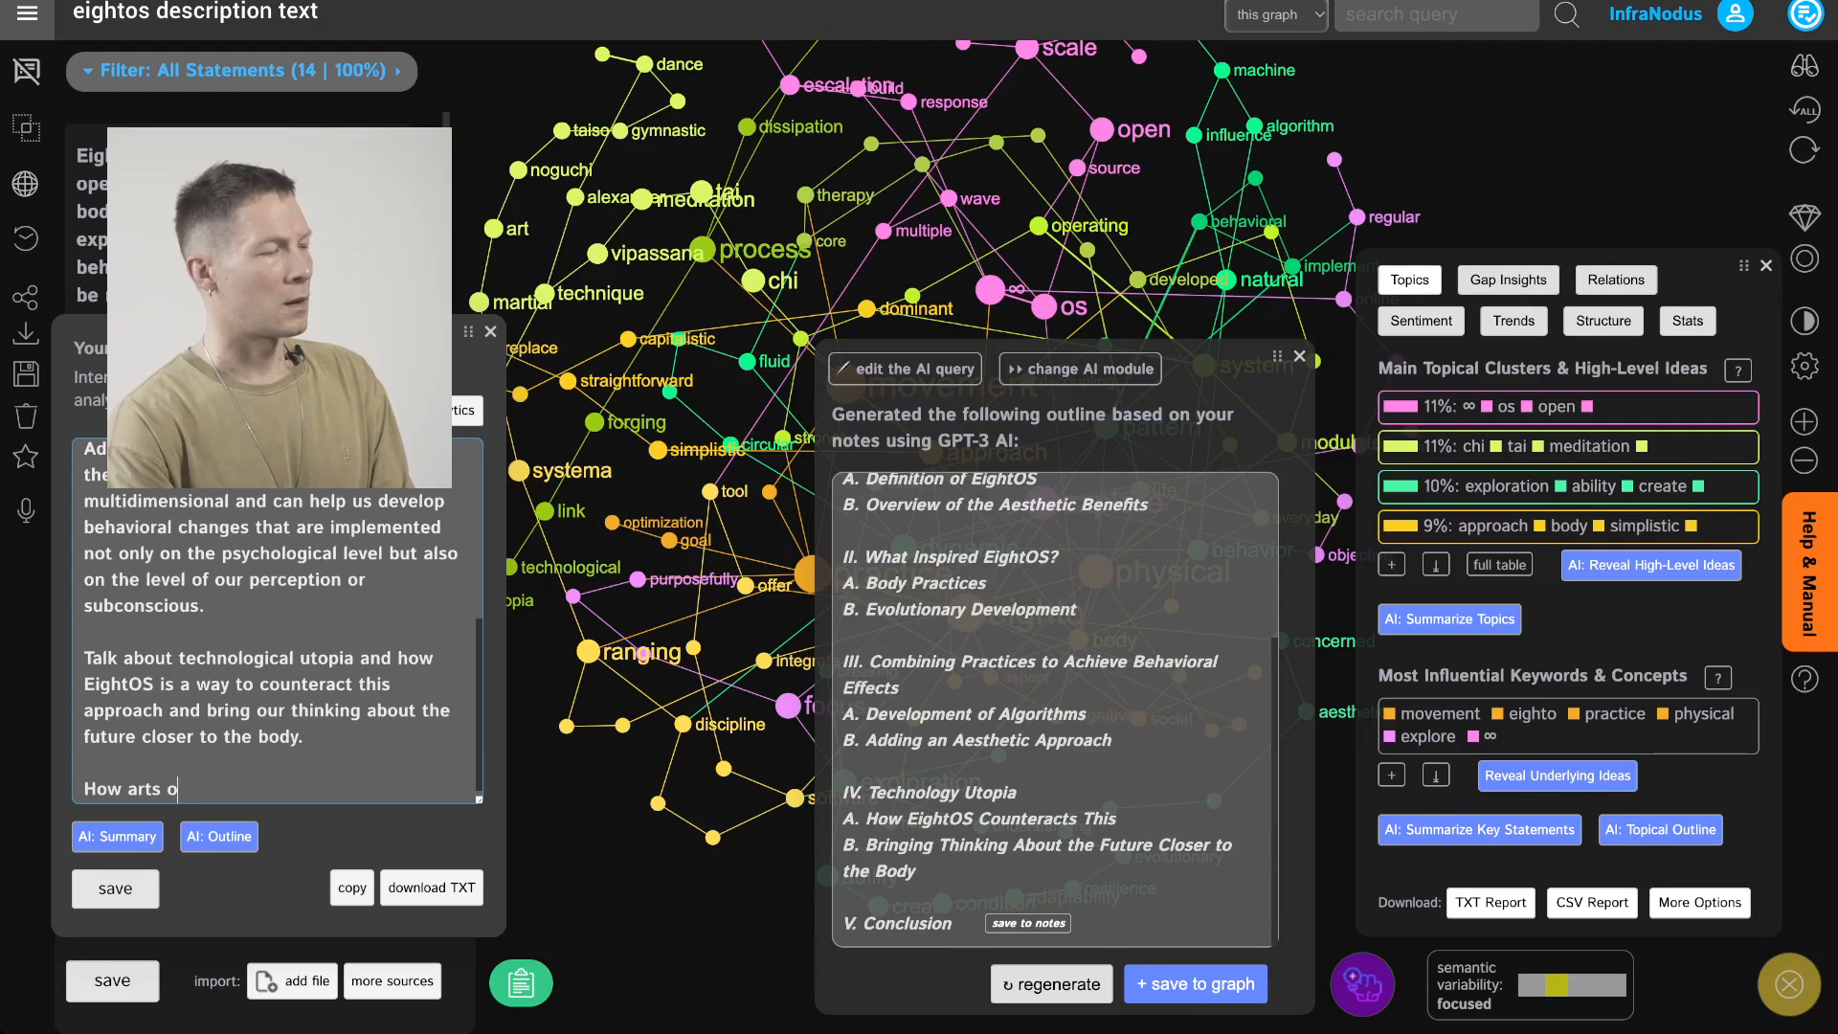
text(s to think about)
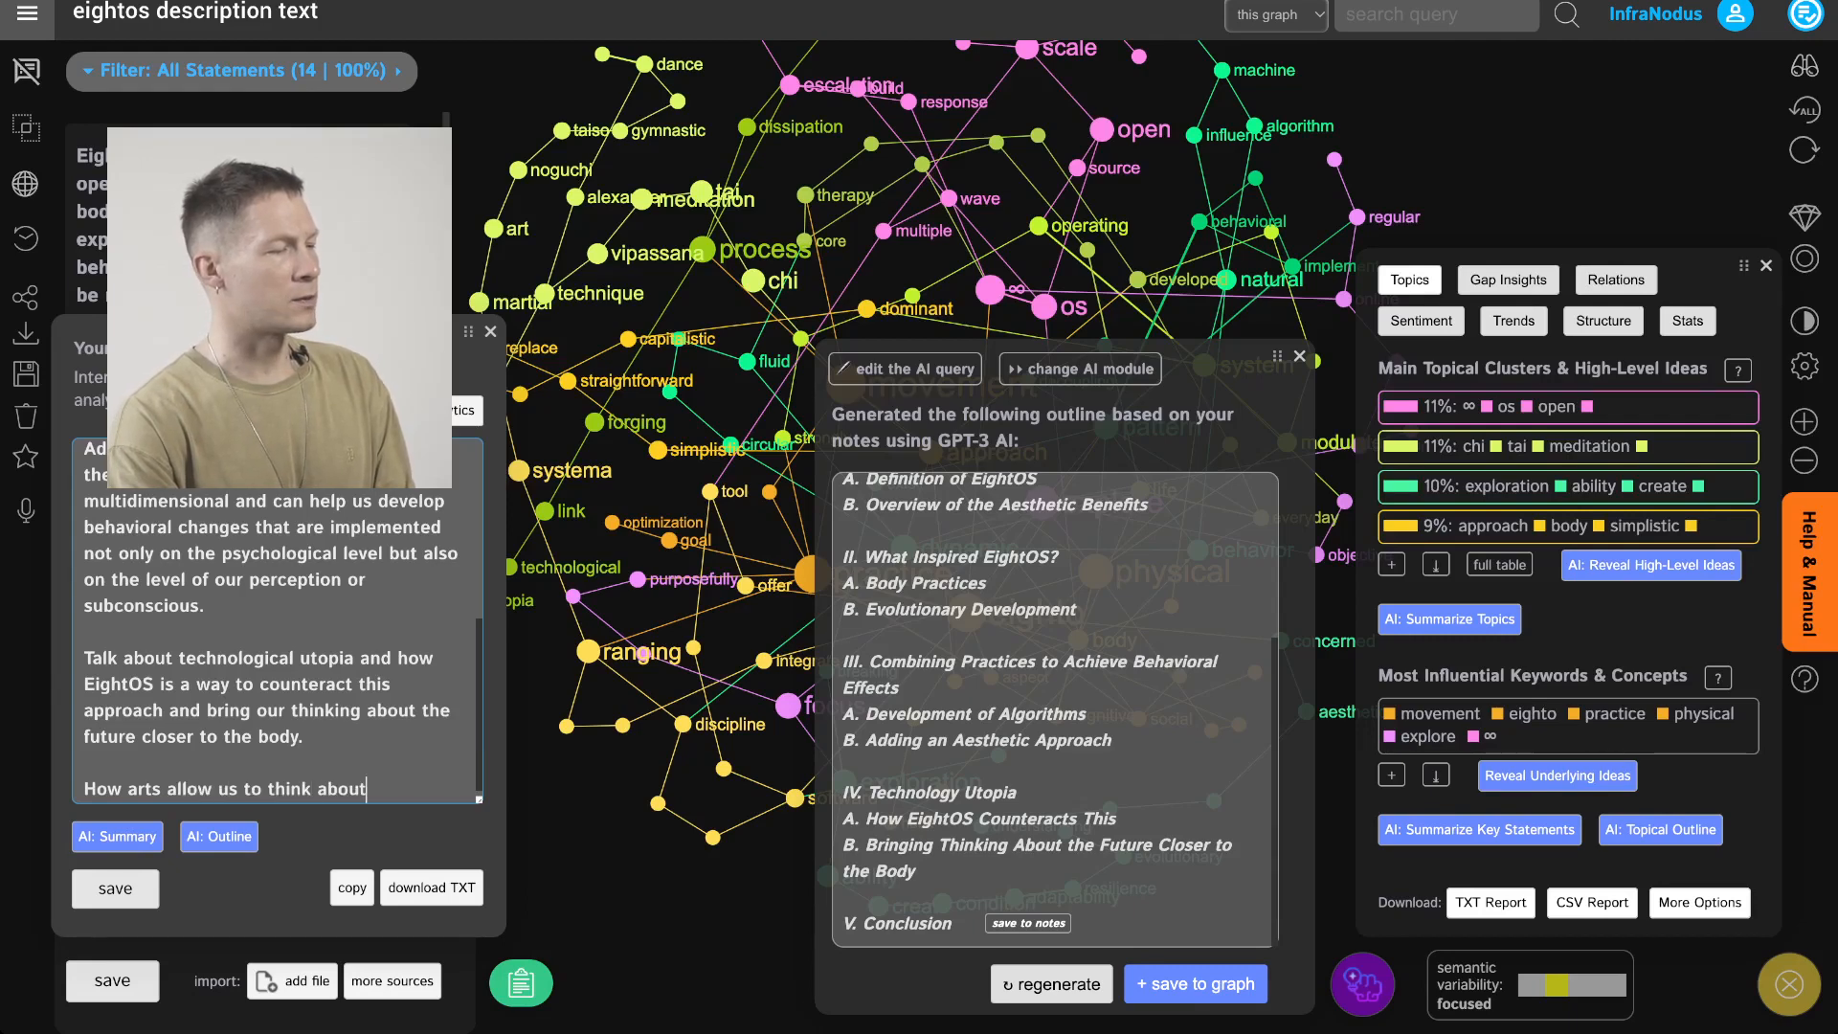
text( a possible f)
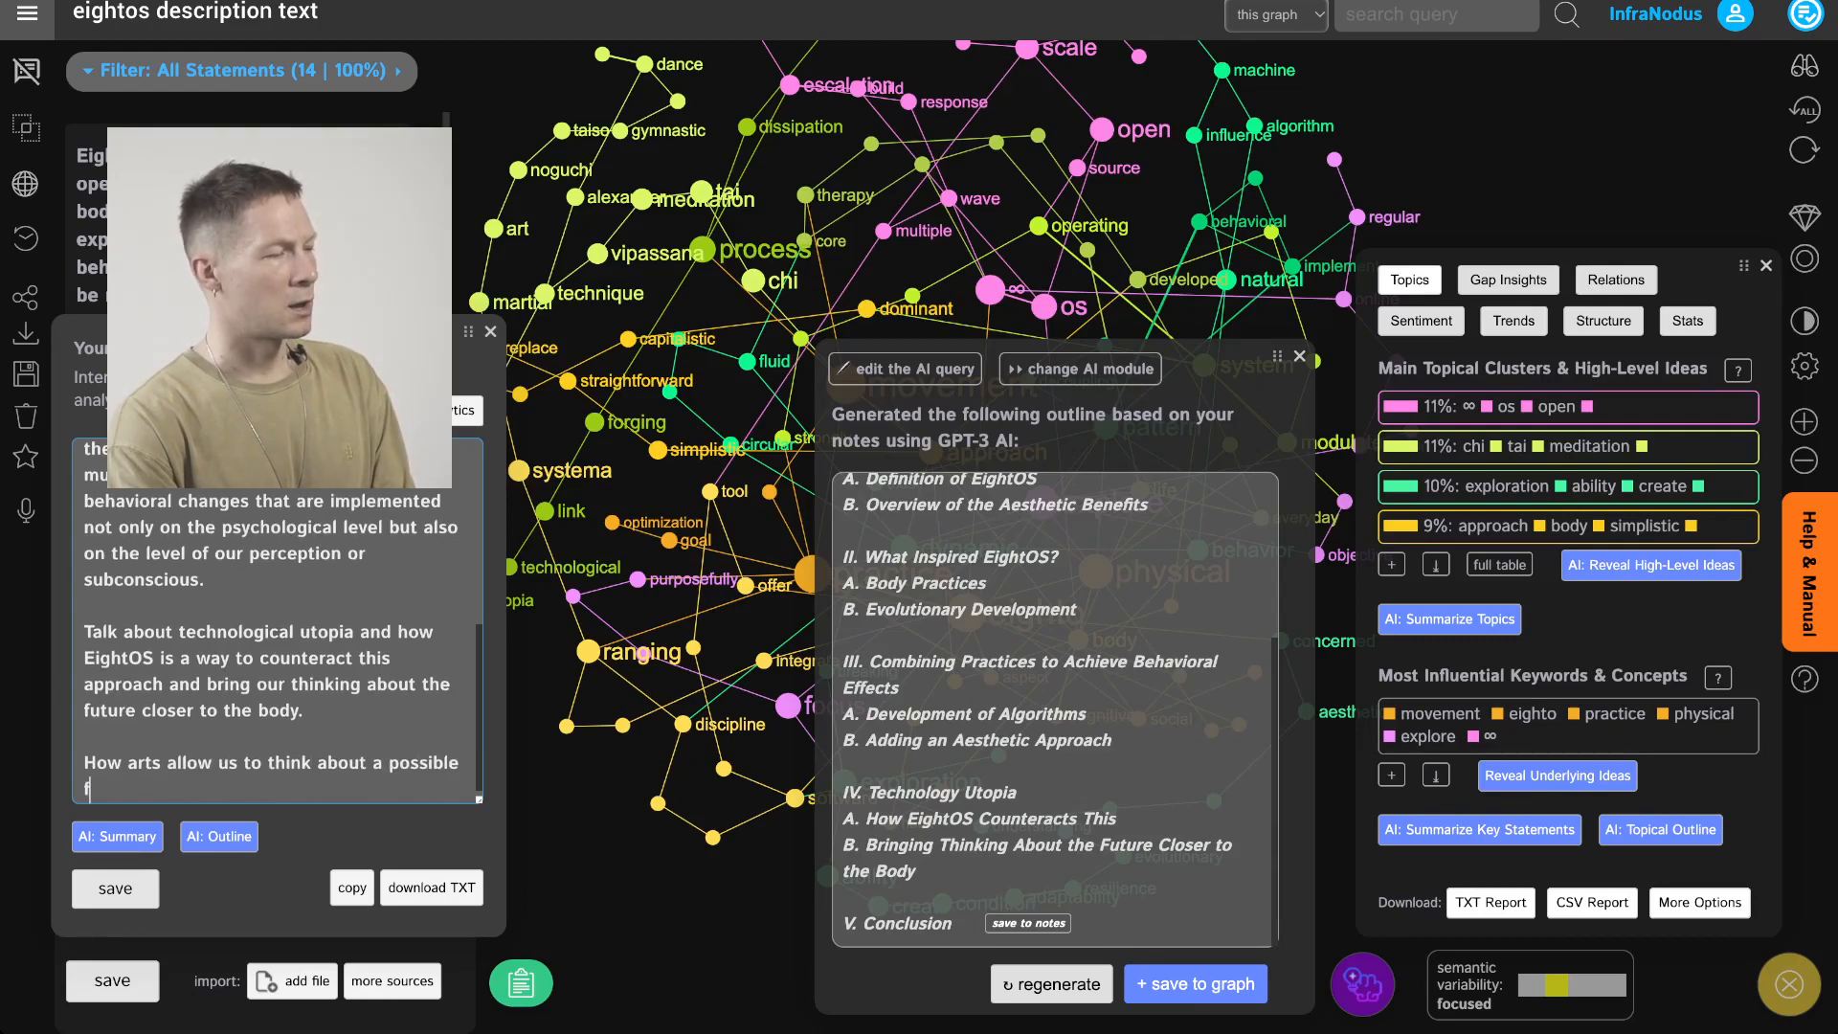
text(uture in a way )
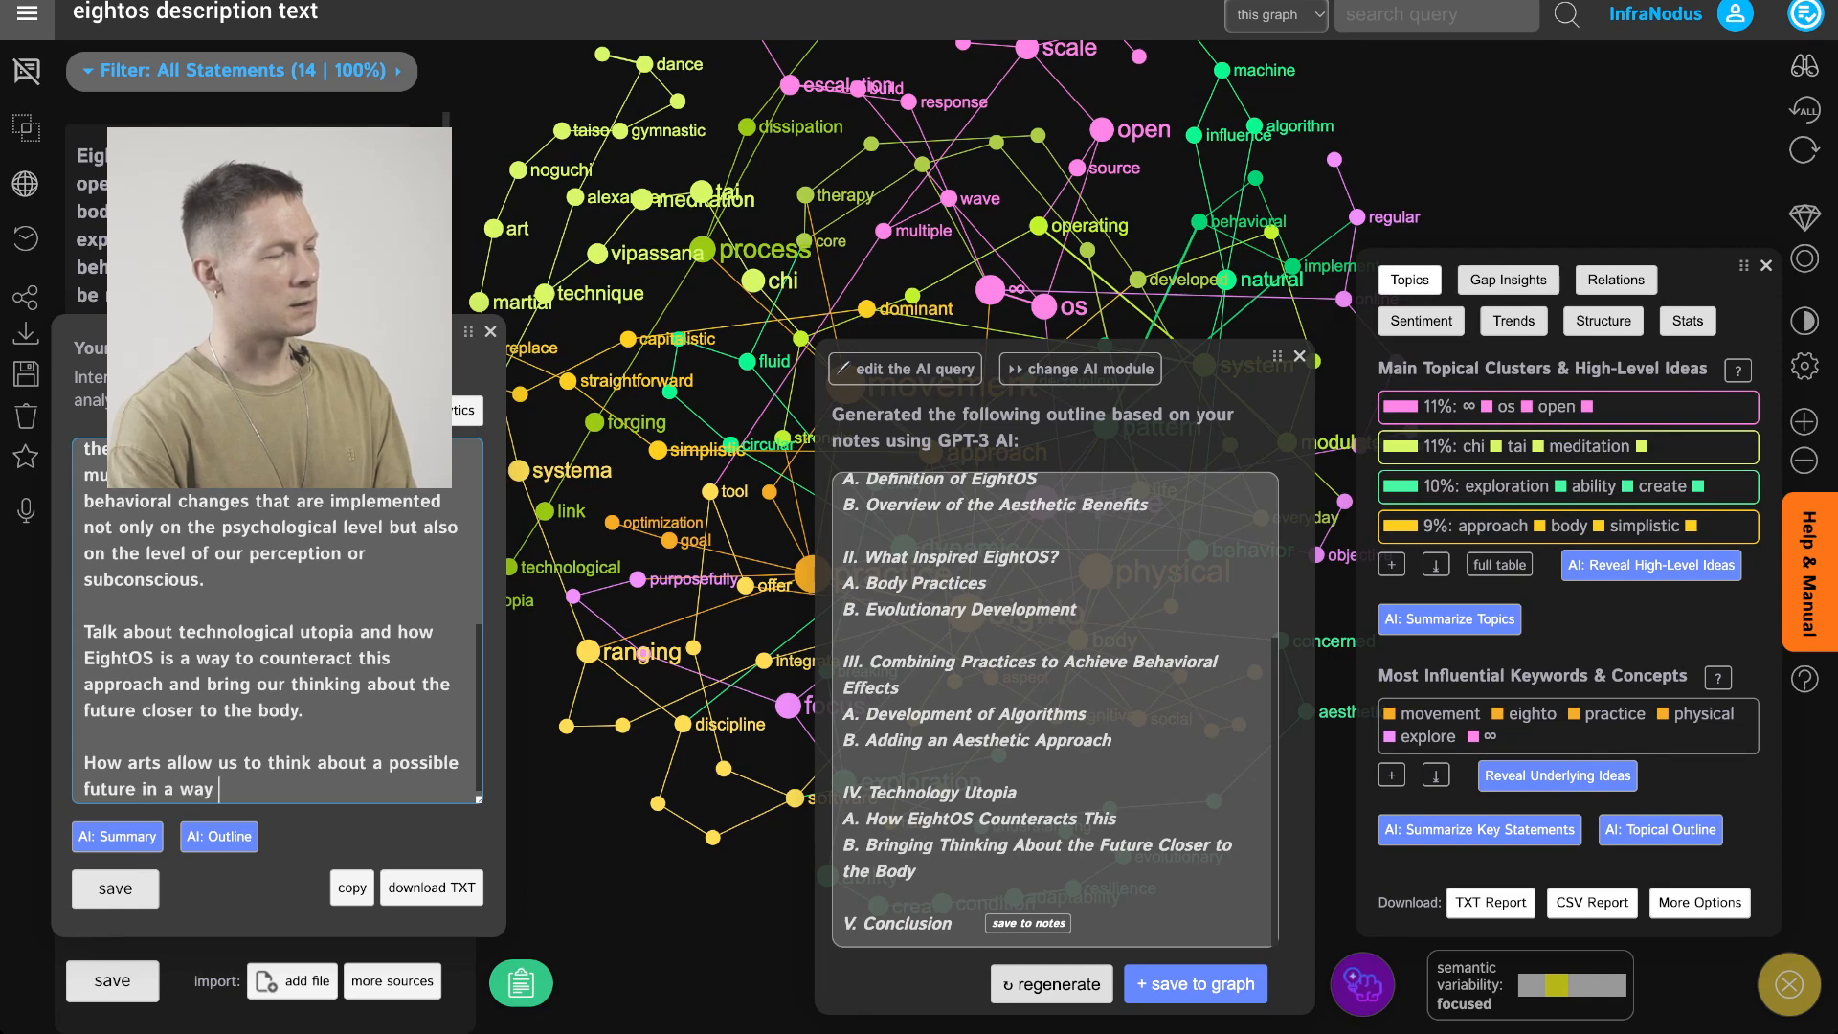
text(that is decoup)
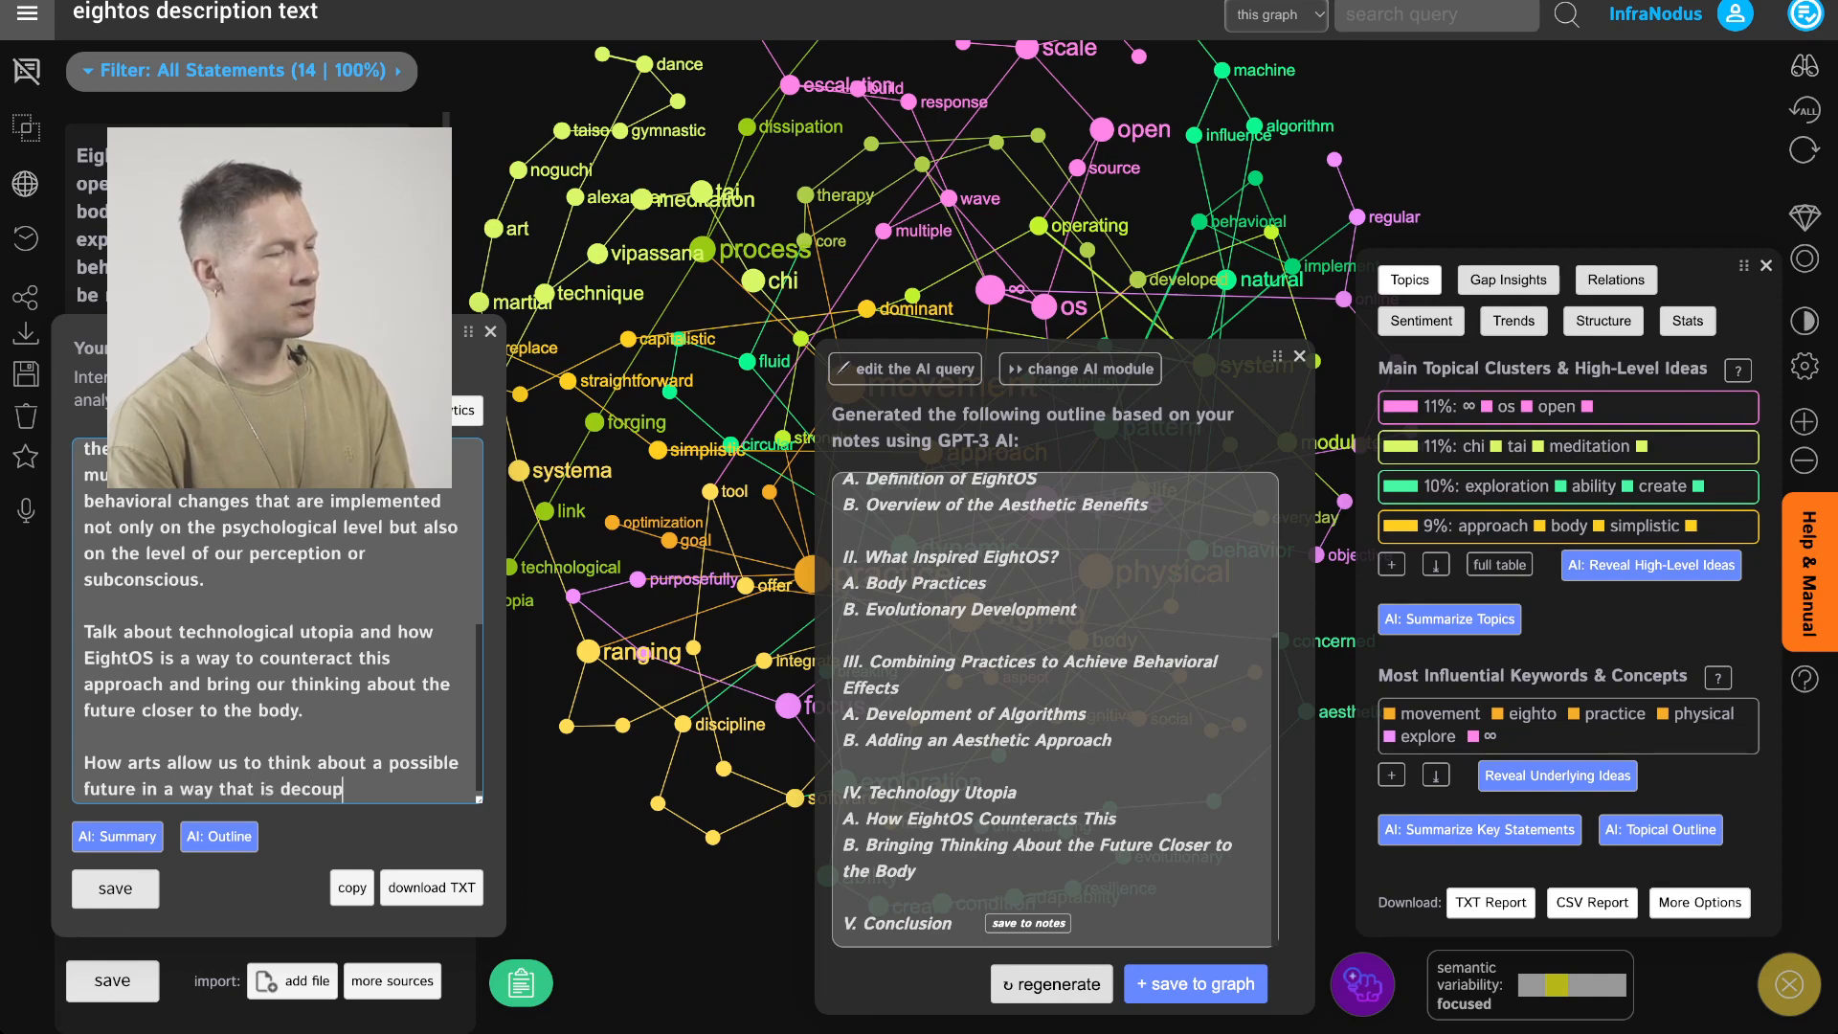
text(led from )
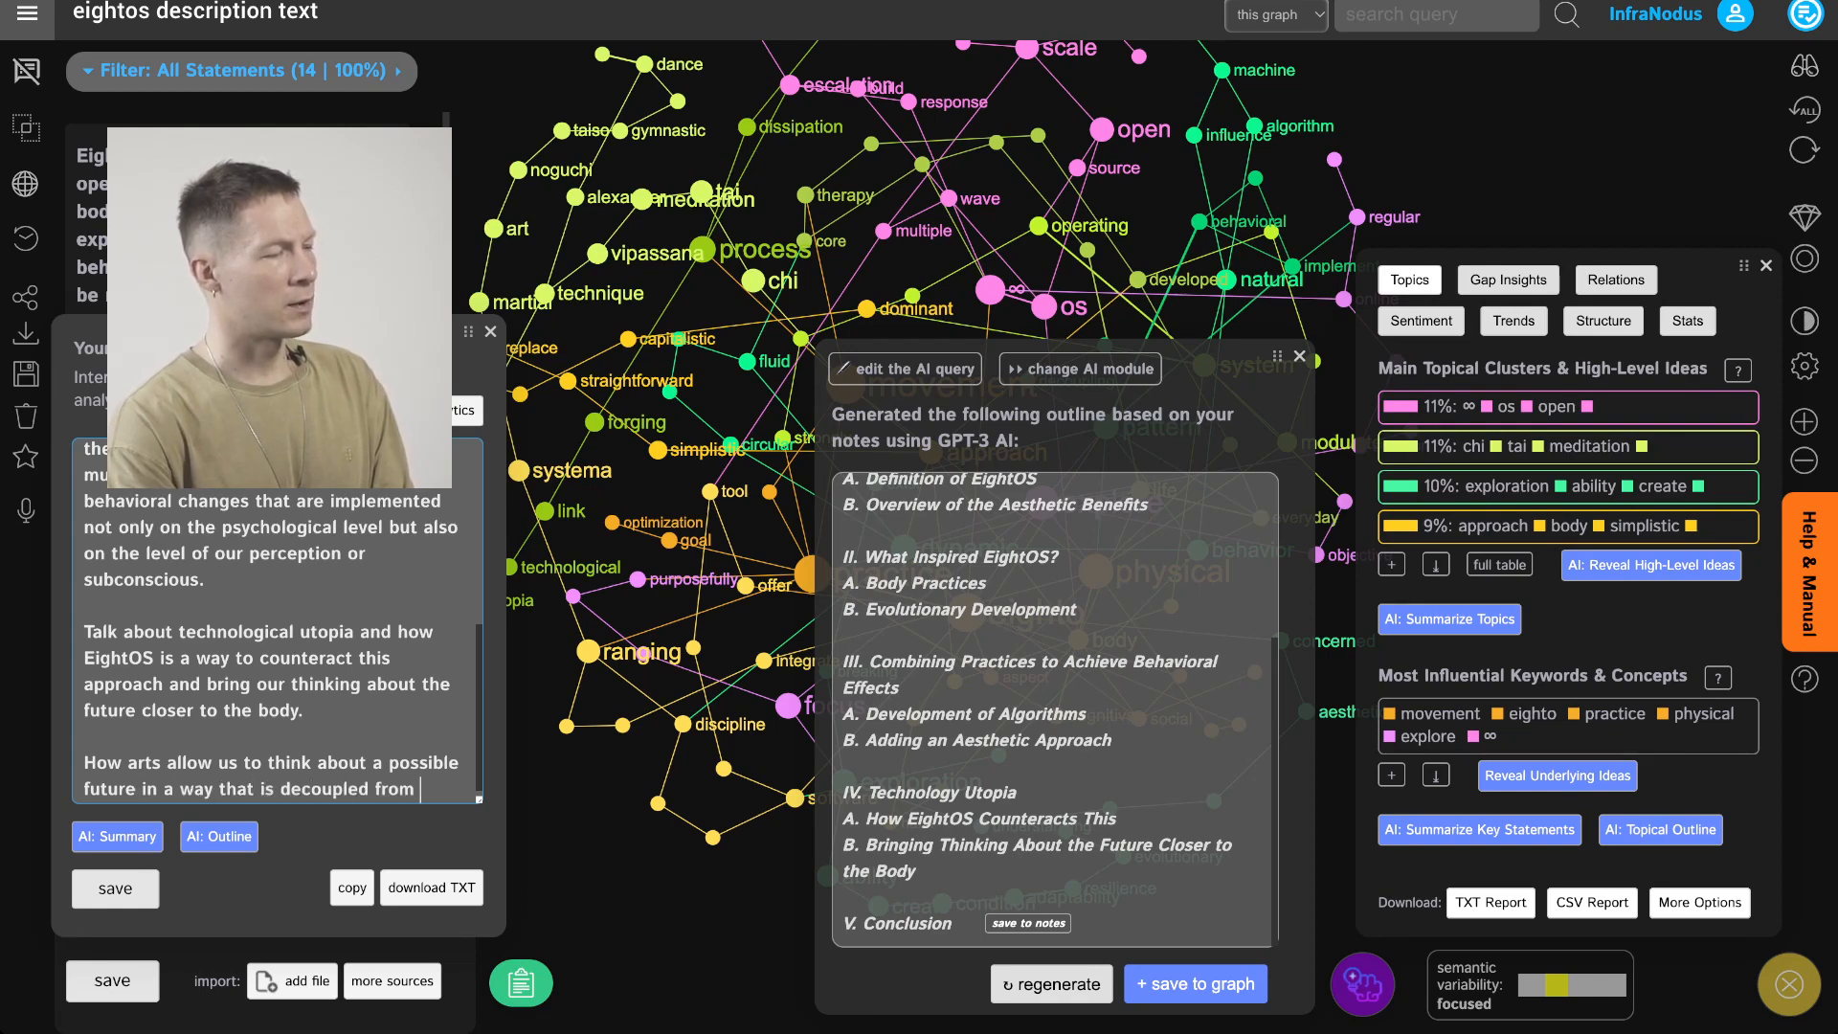
text(standard ways of thi)
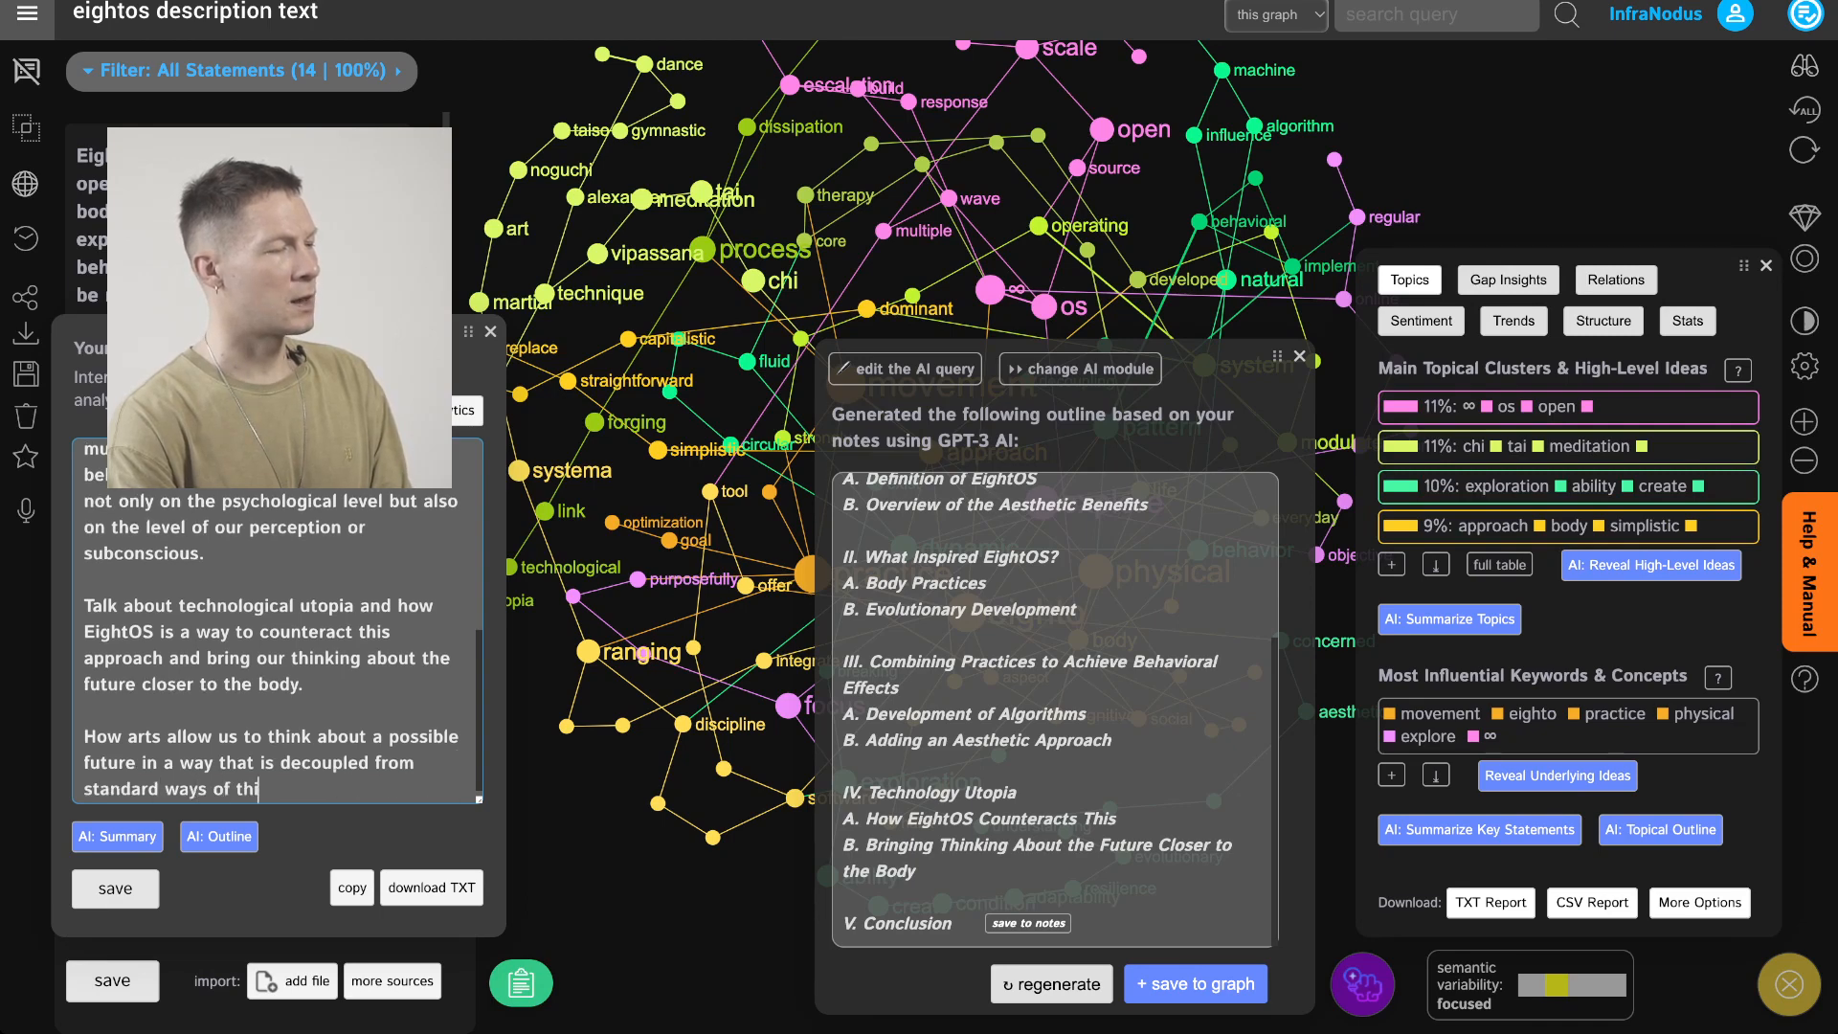
text(nking and e)
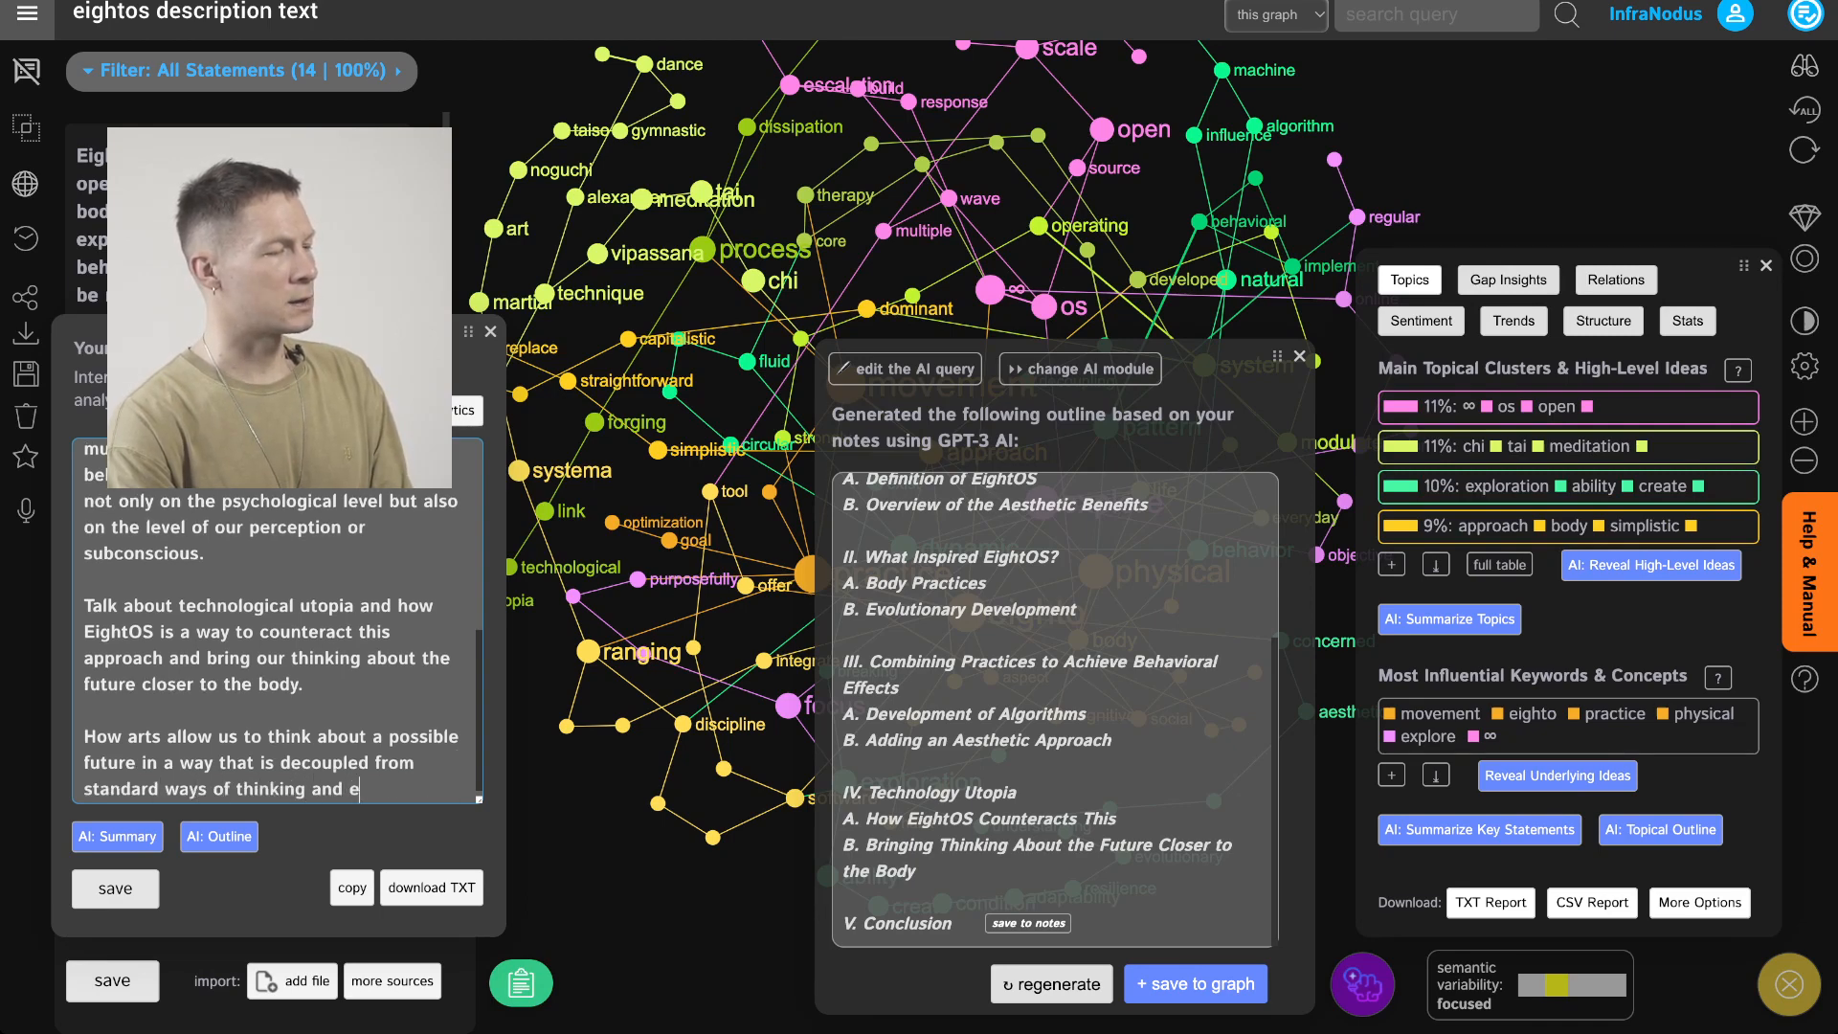
text(xhances ou)
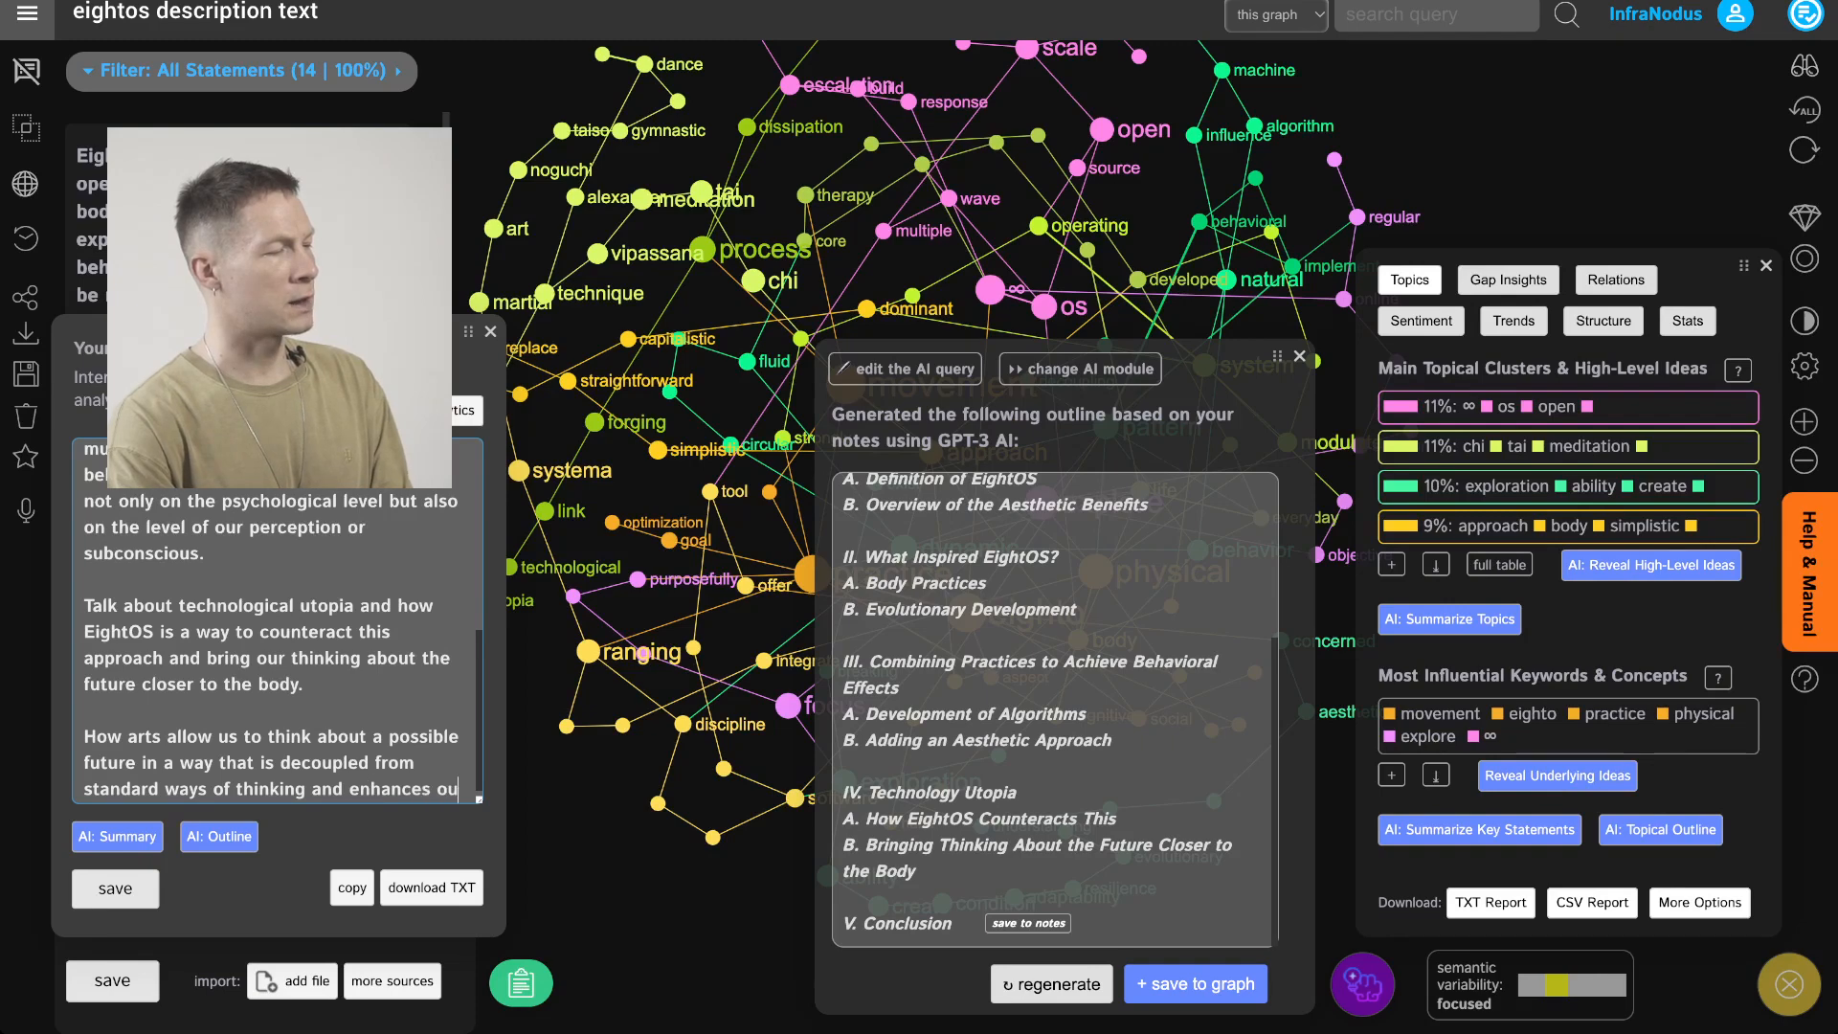
text(r understandning)
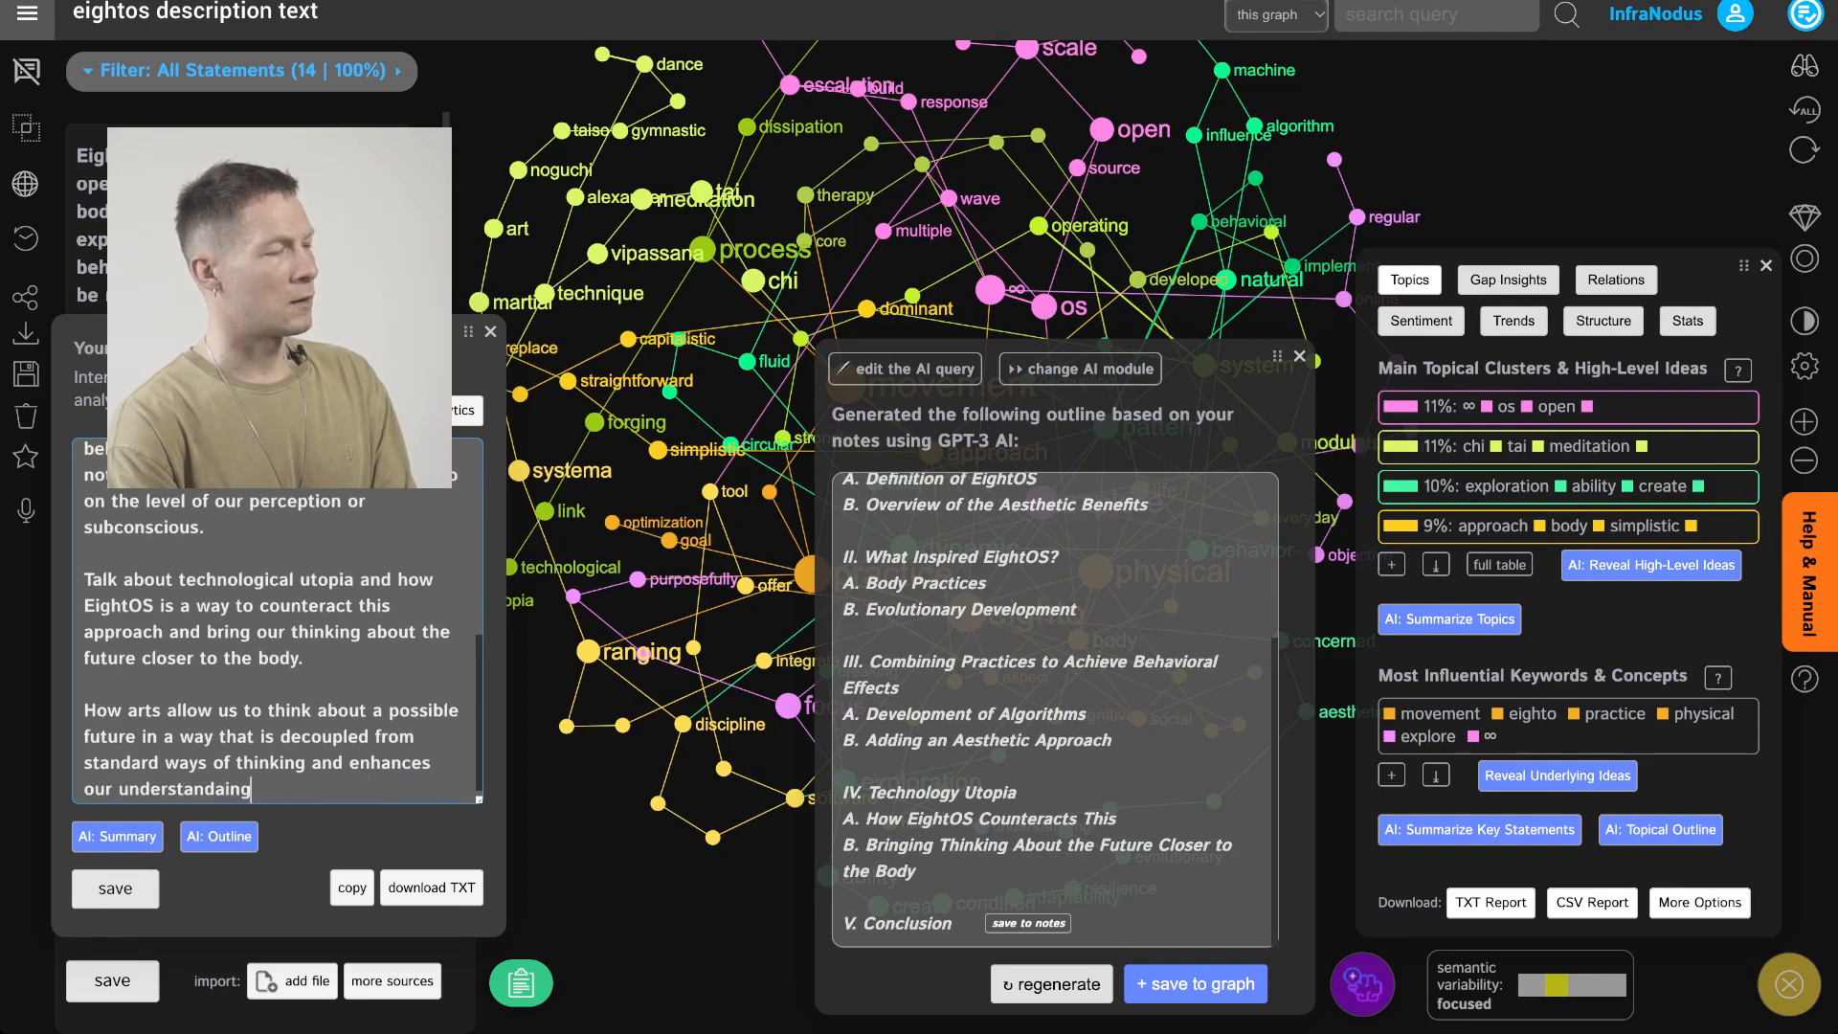
key(BackSpace)
key(BackSpace)
key(BackSpace)
key(BackSpace)
text(ing of the wor)
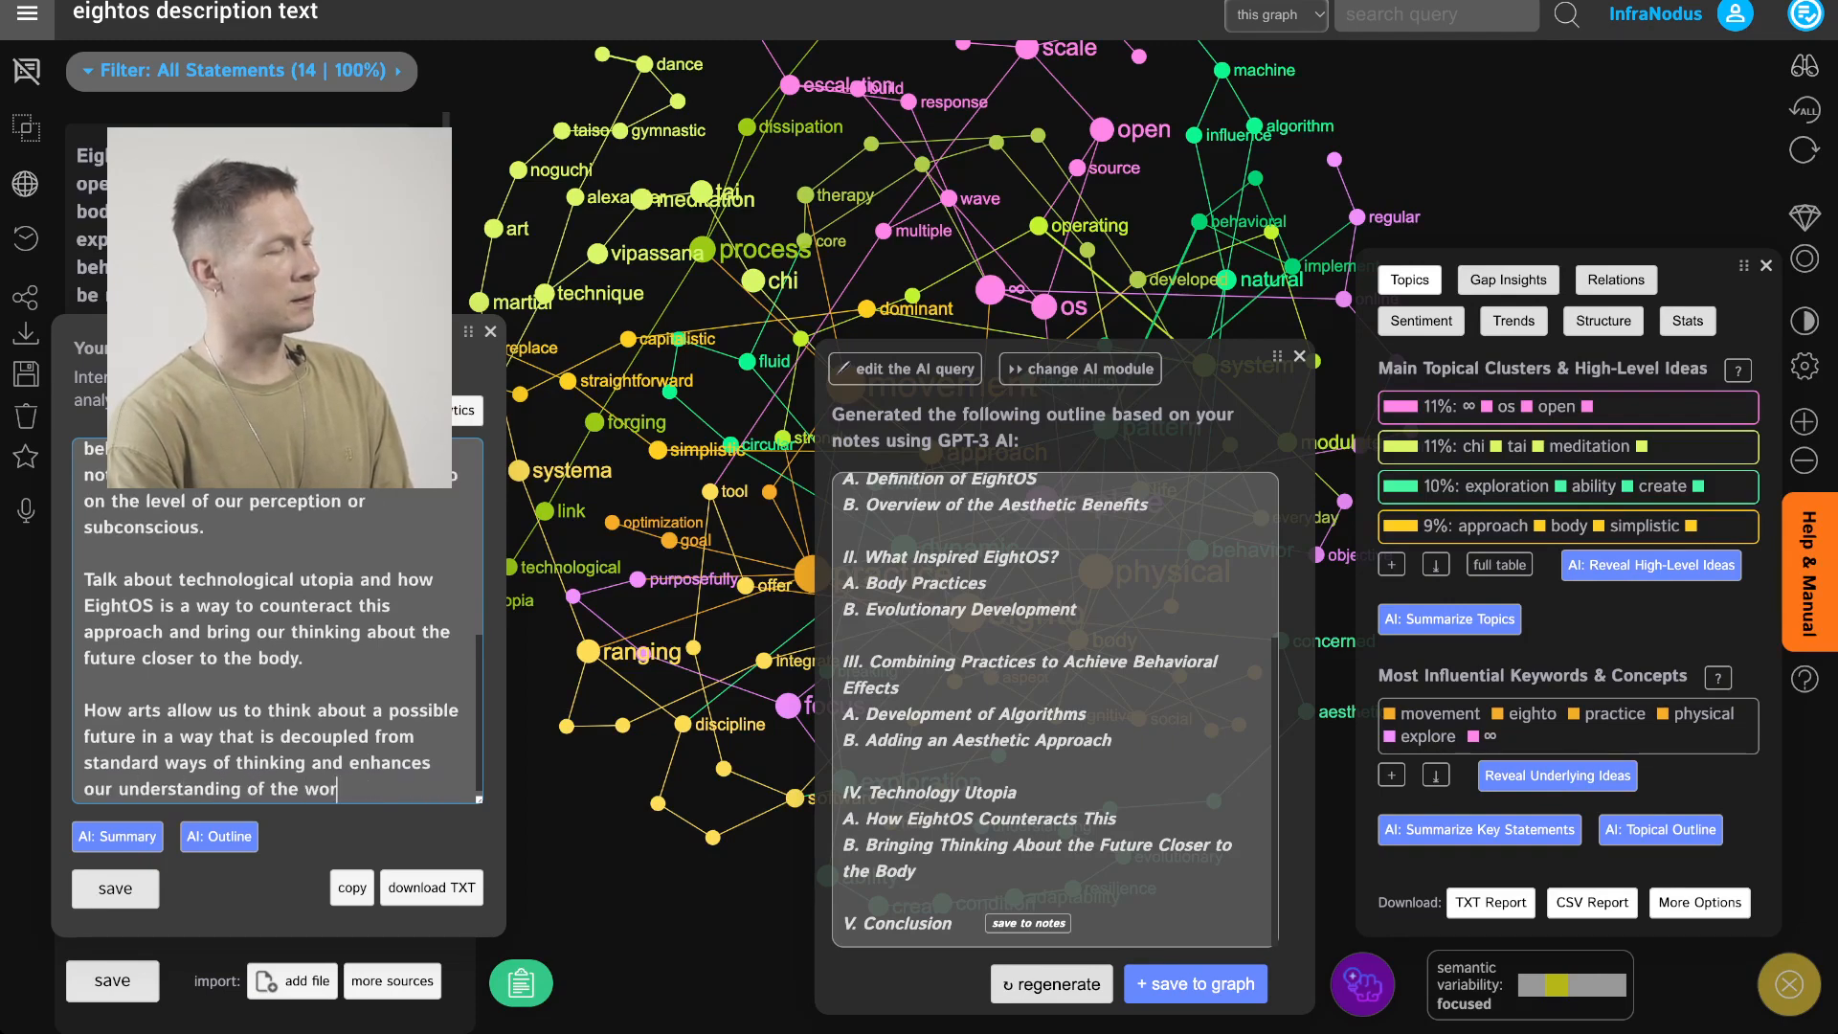
text(ld in a le)
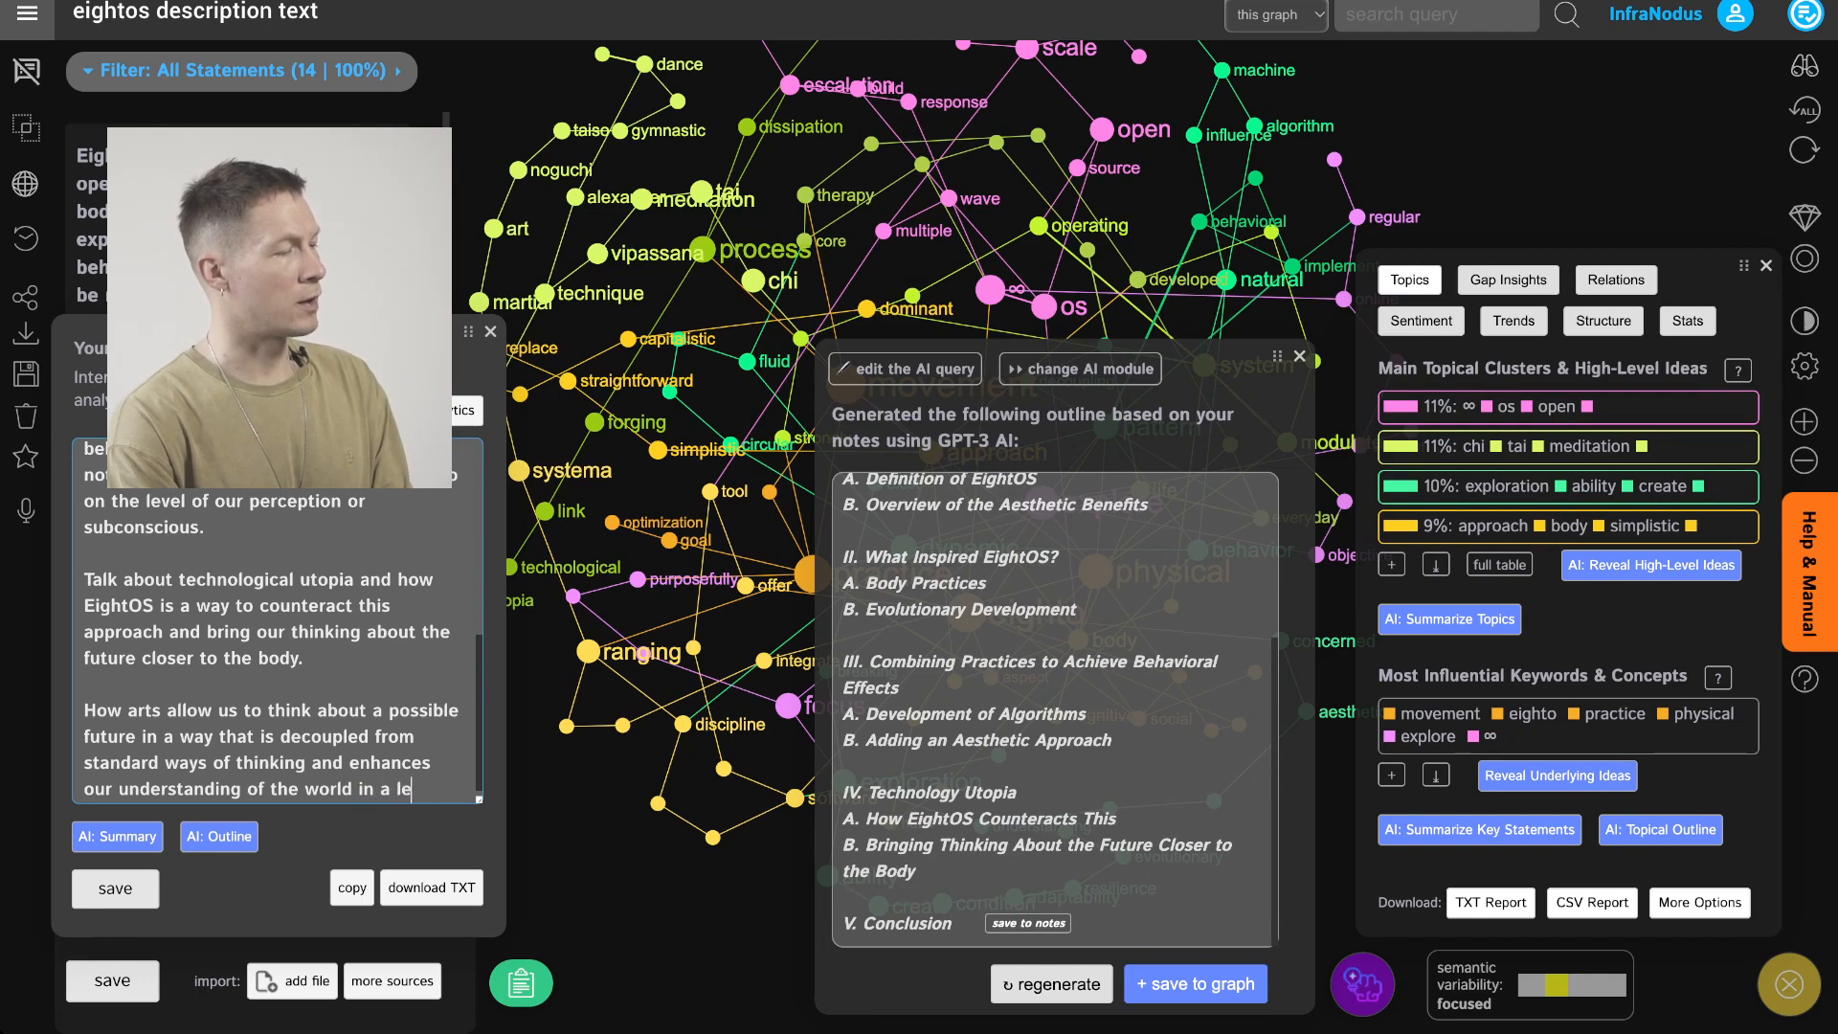
text(ss scientific way.)
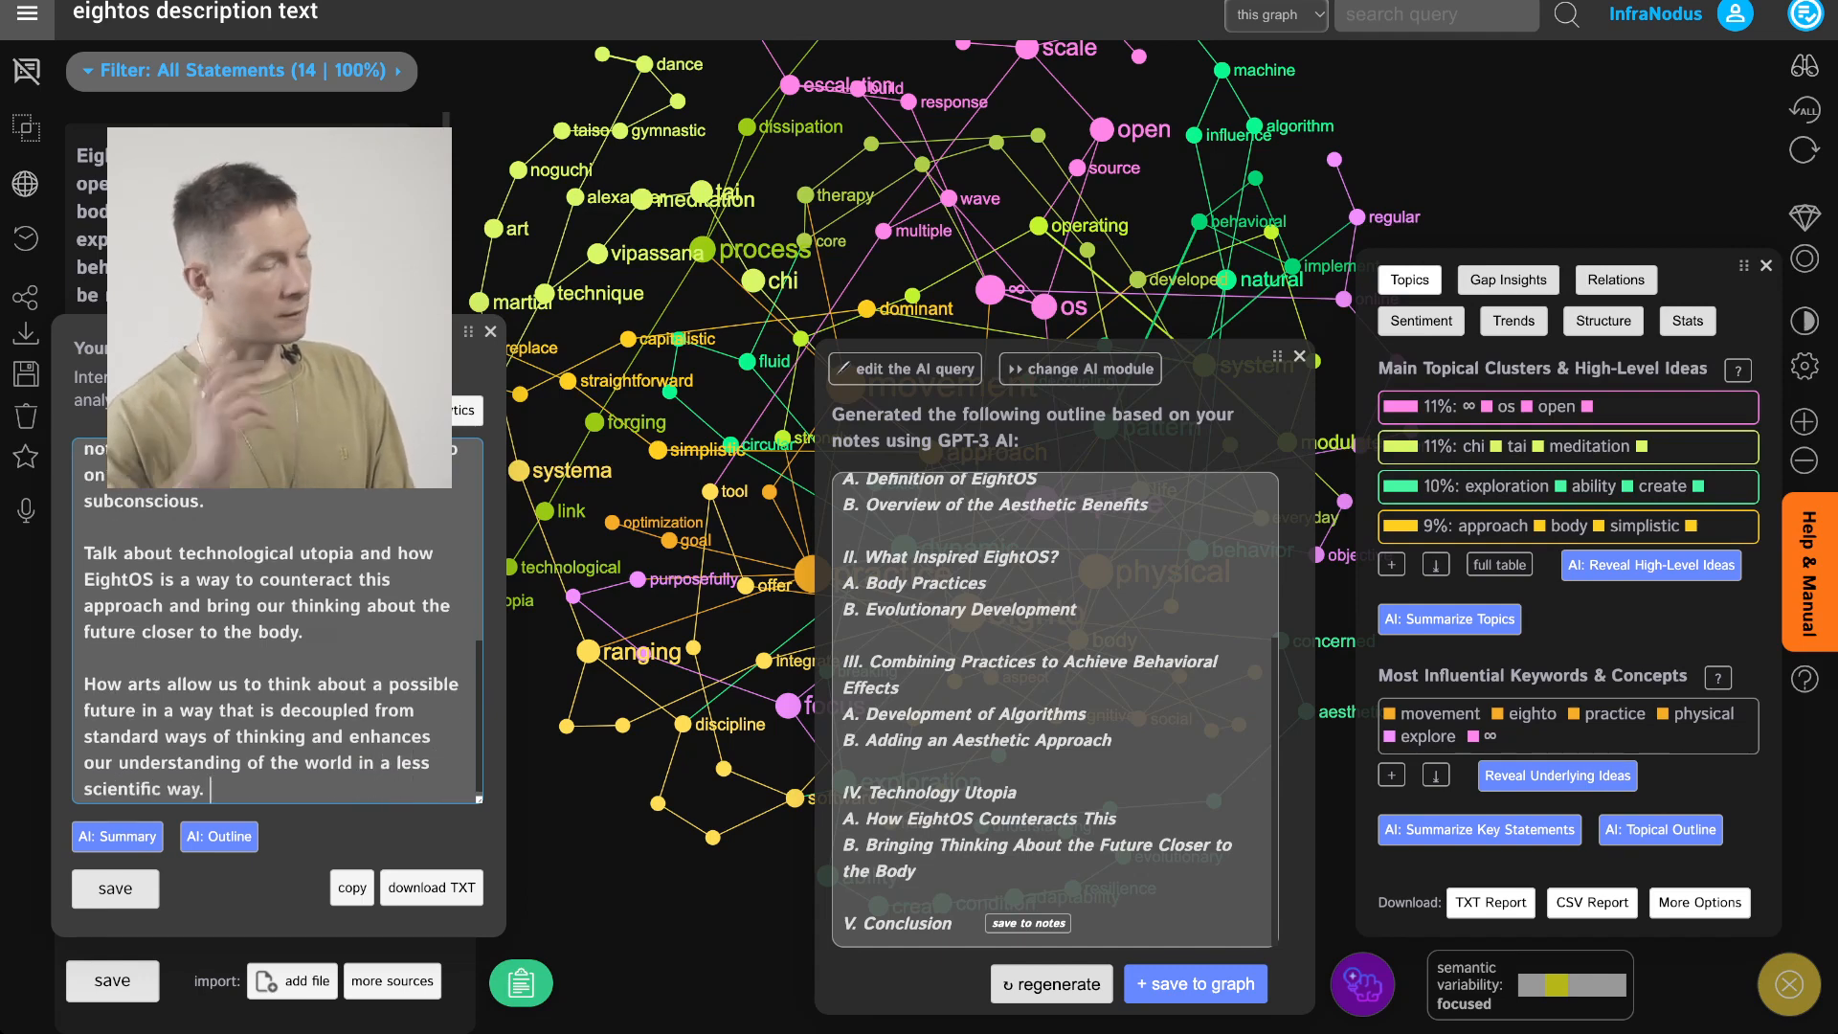
key(ctrl+Return)
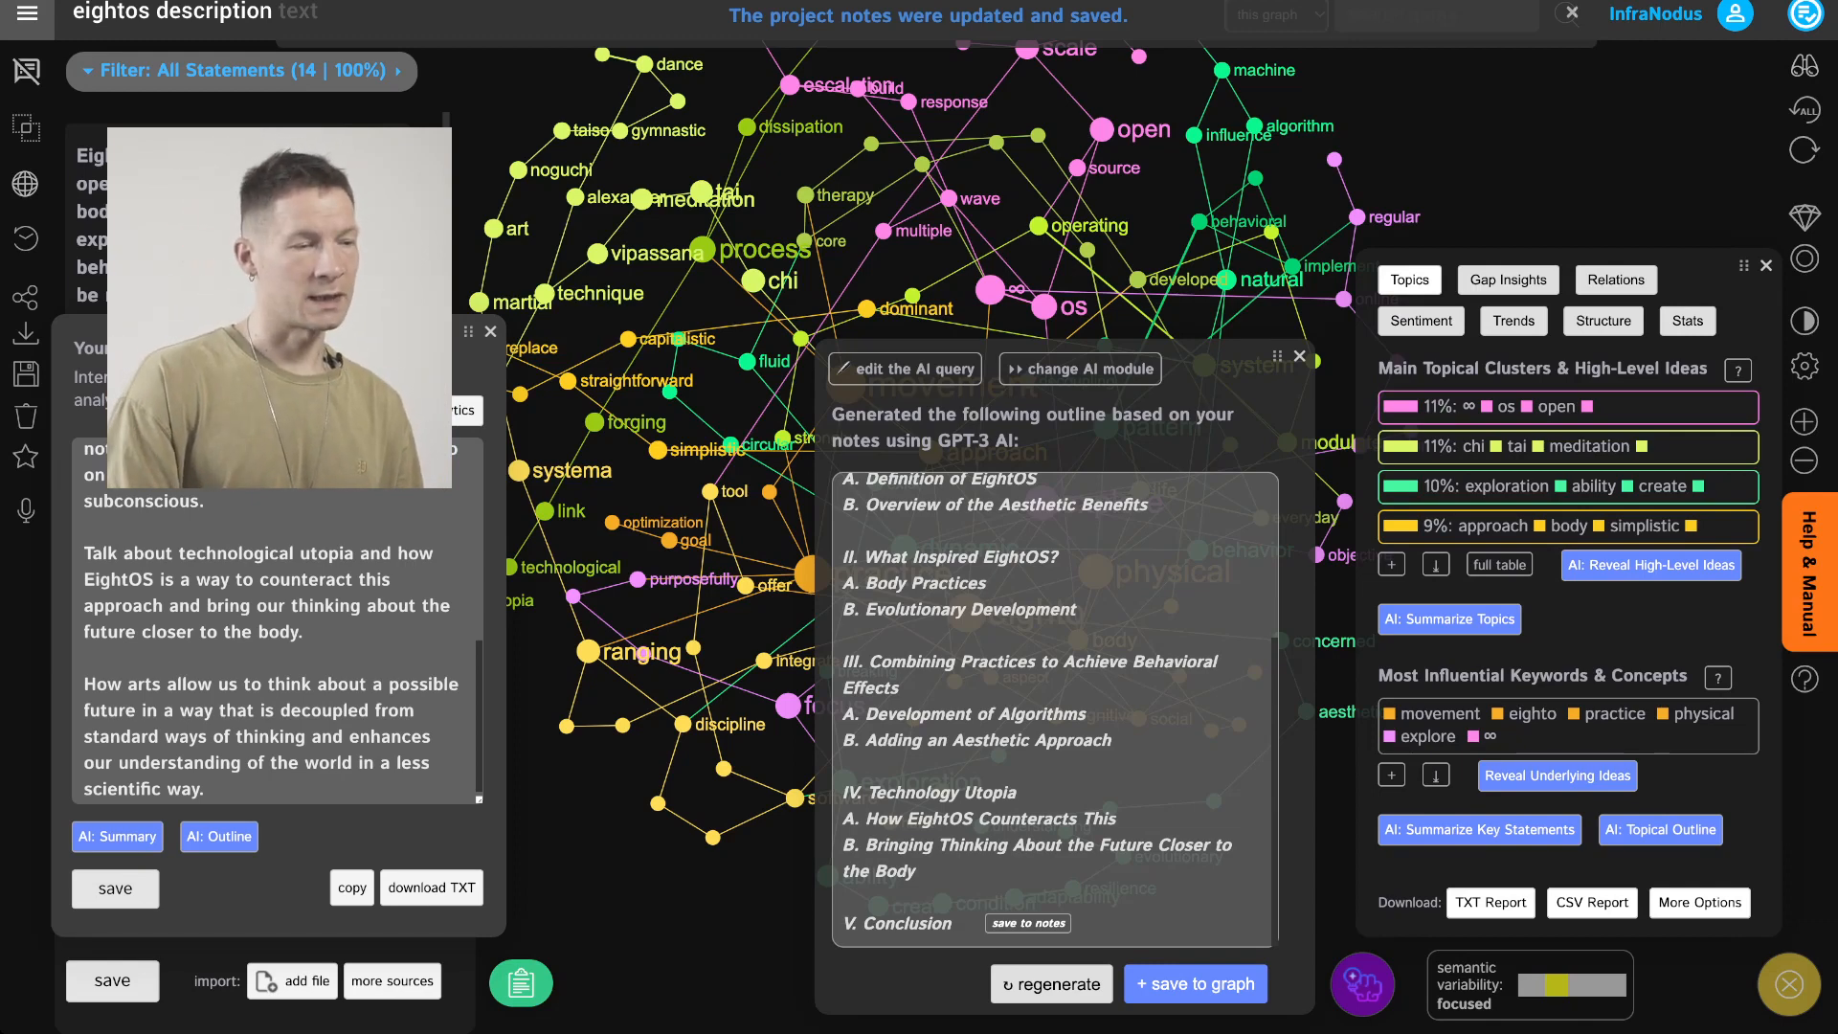
Select the entire AI-generated outline text, from its title onward, to copy it
scroll(1053, 711, up, 3)
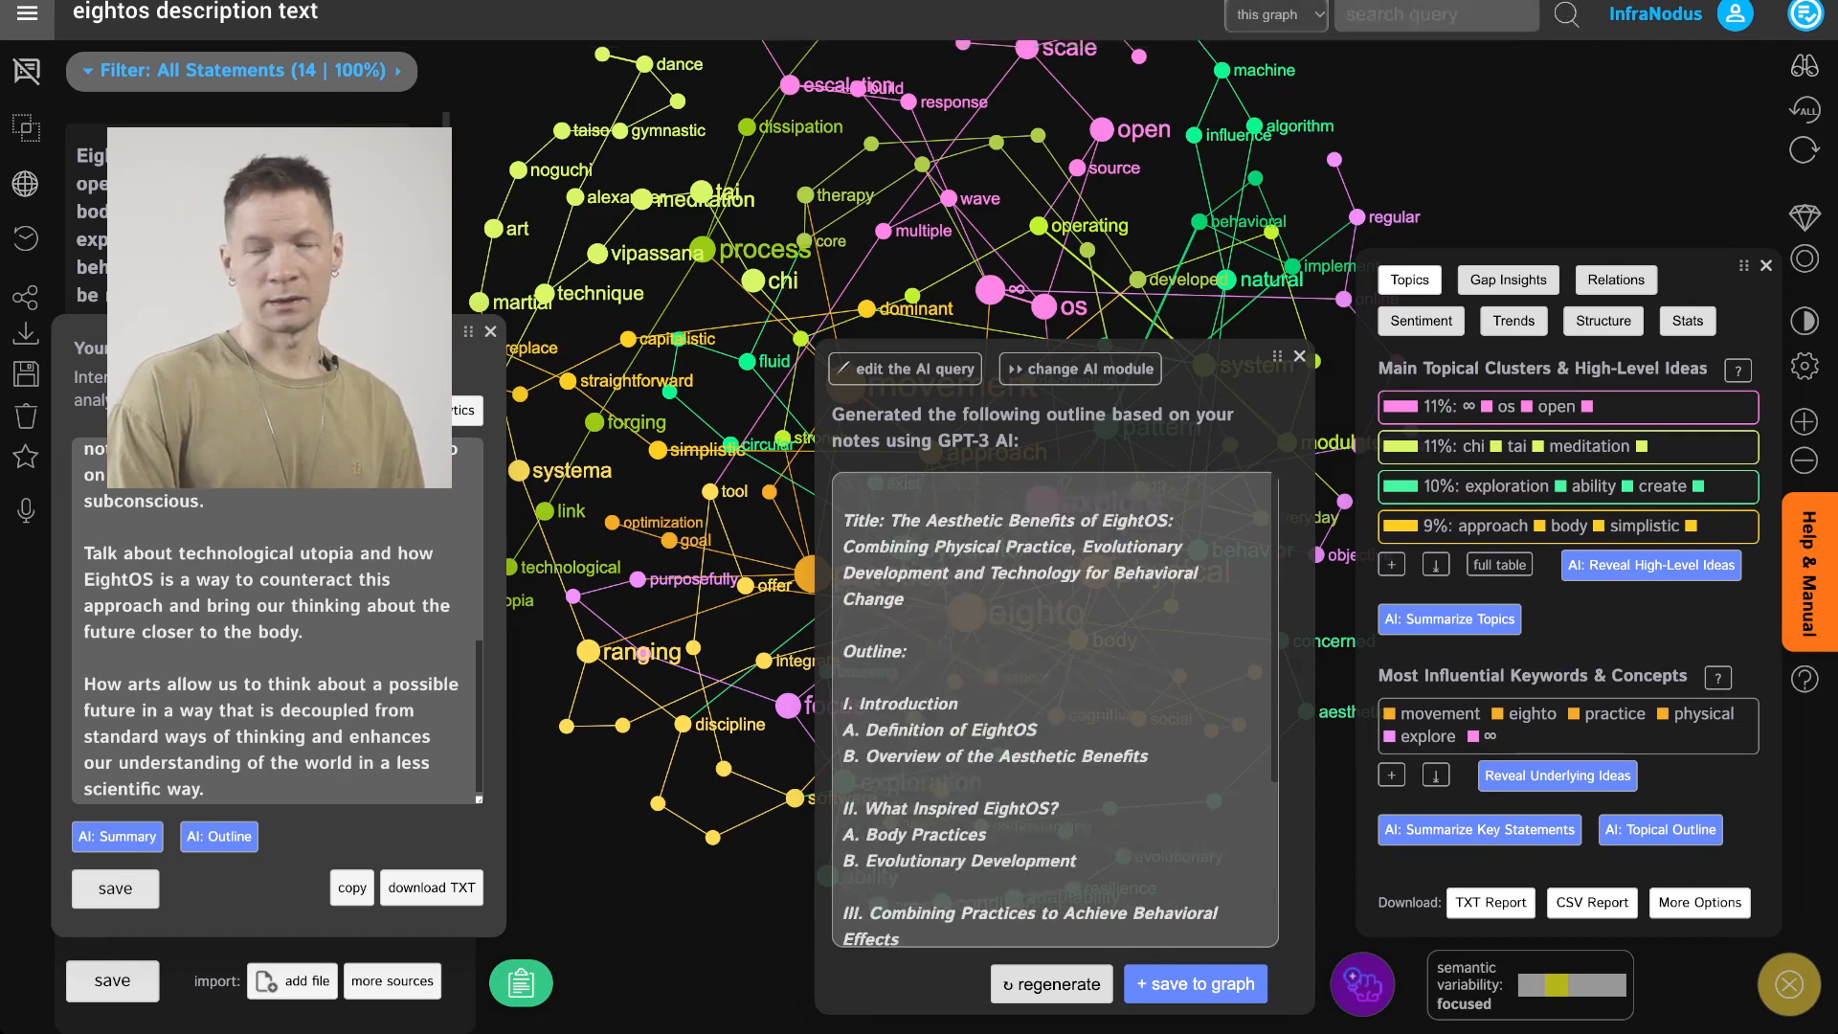
click(1054, 710)
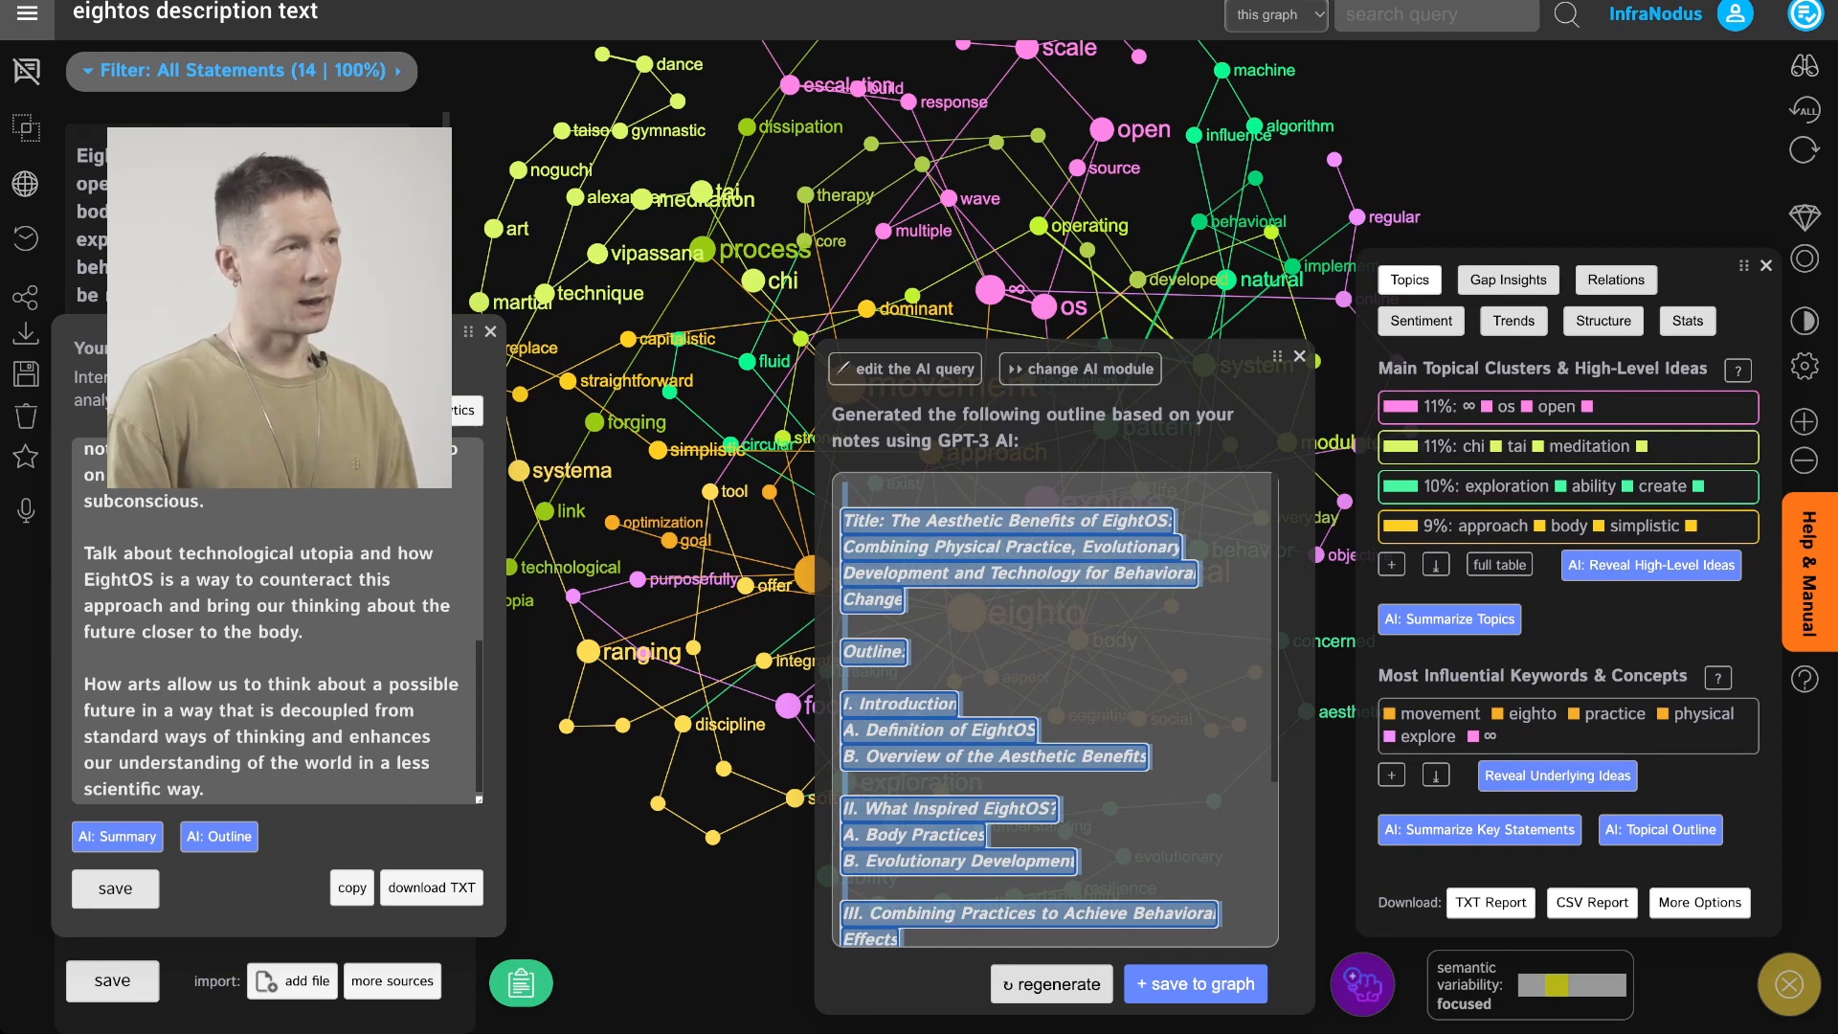
click(1053, 710)
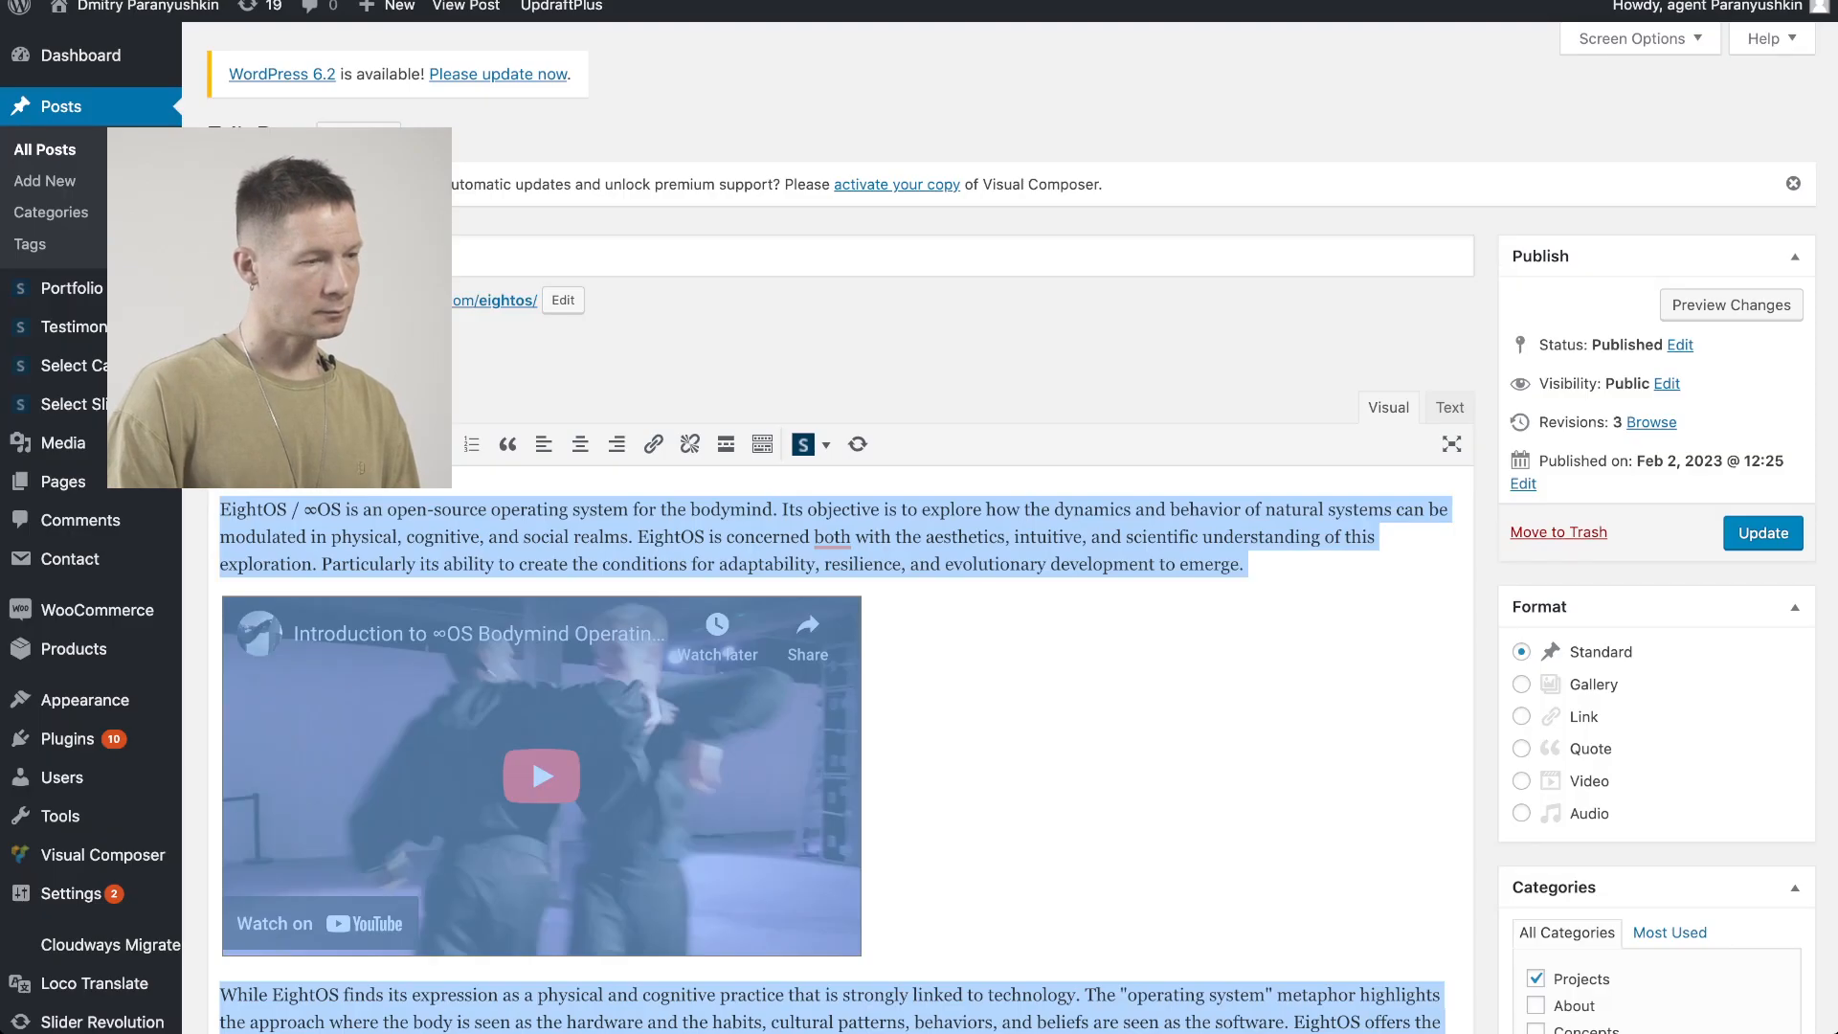
Switch to the WordPress post editor, find "evolu" in the post, and insert an empty paragraph after the paragraph containing it
click(1102, 747)
scroll(1101, 747, down, 12)
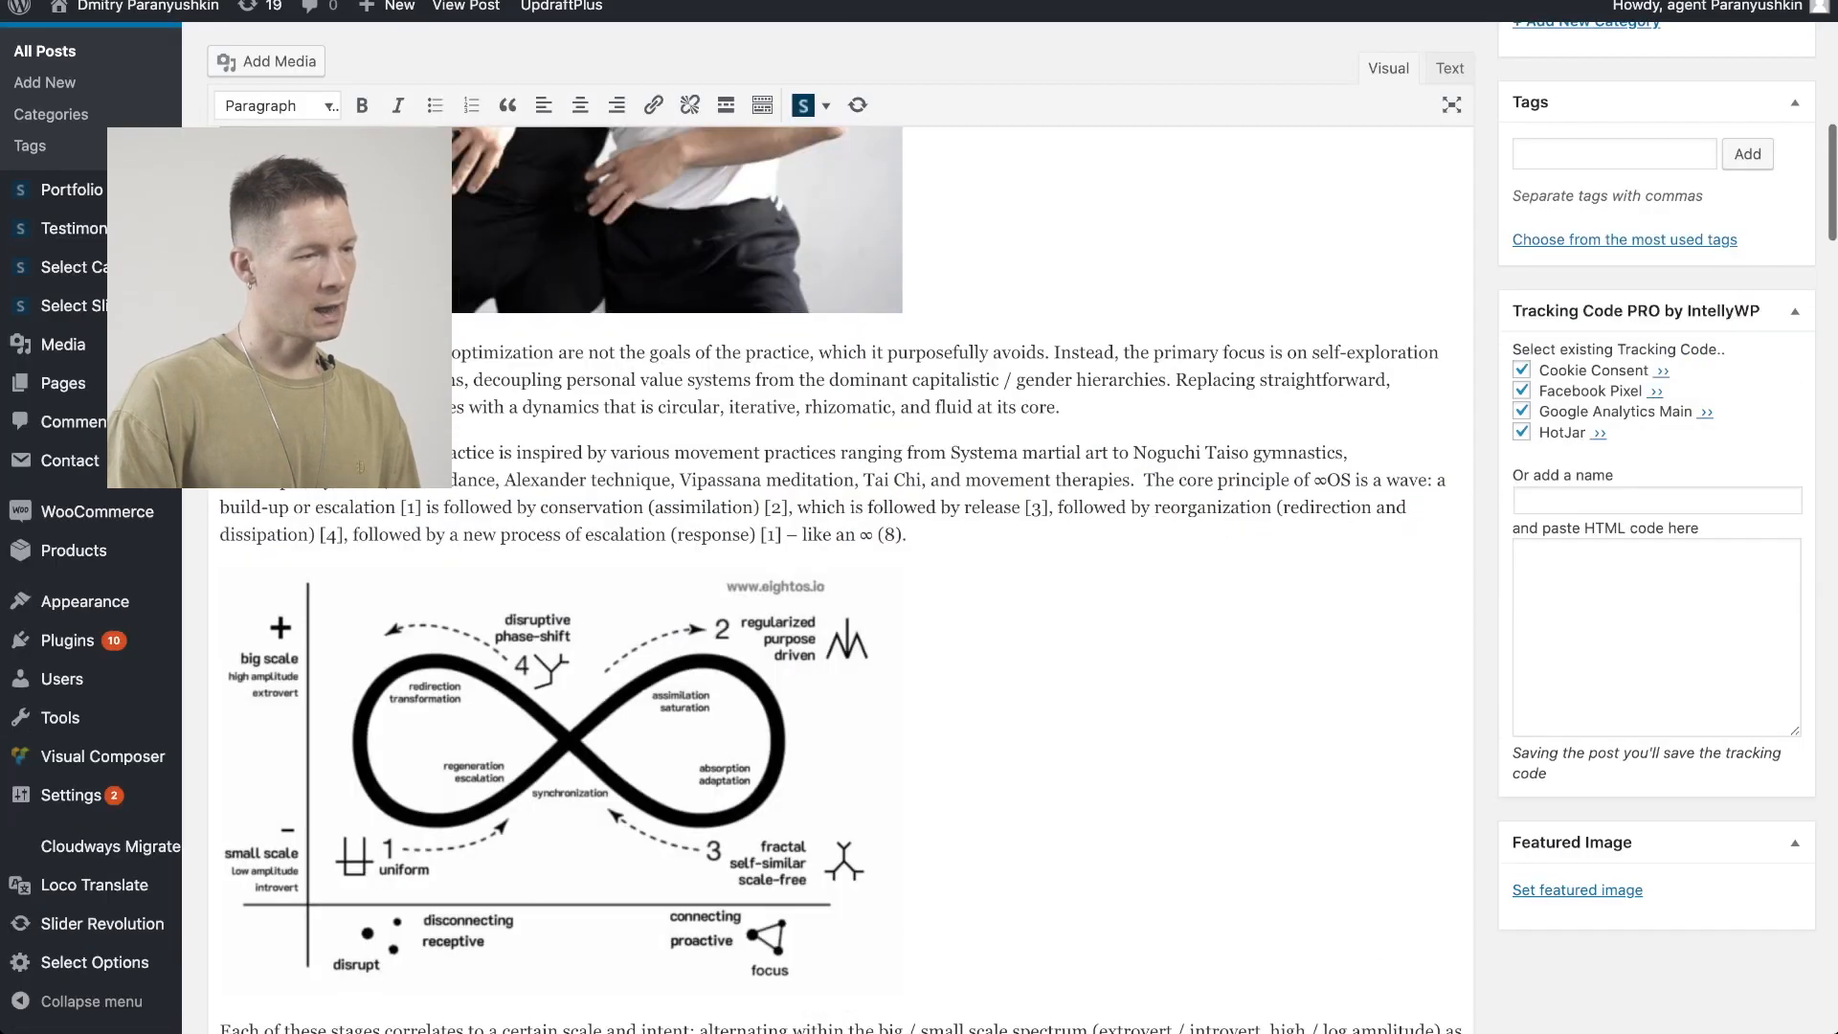
scroll(843, 580, down, 4)
scroll(842, 581, up, 14)
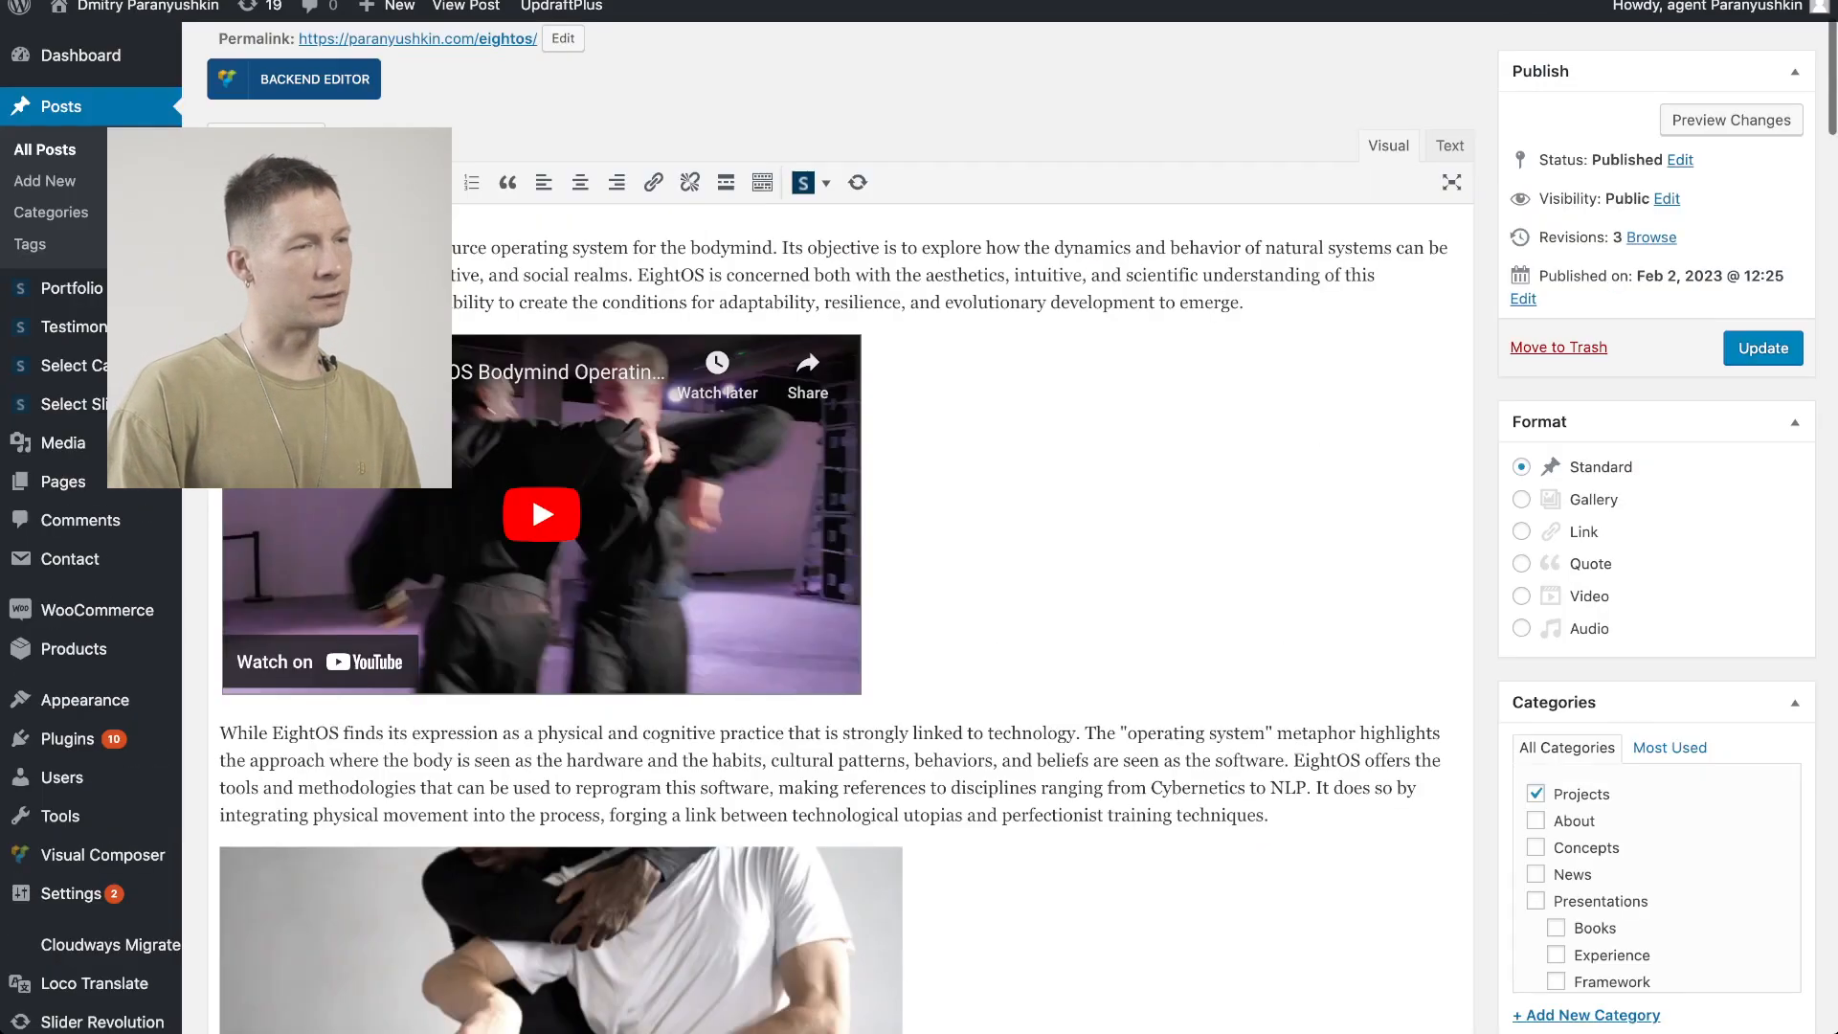
key(super+f)
text(evolu)
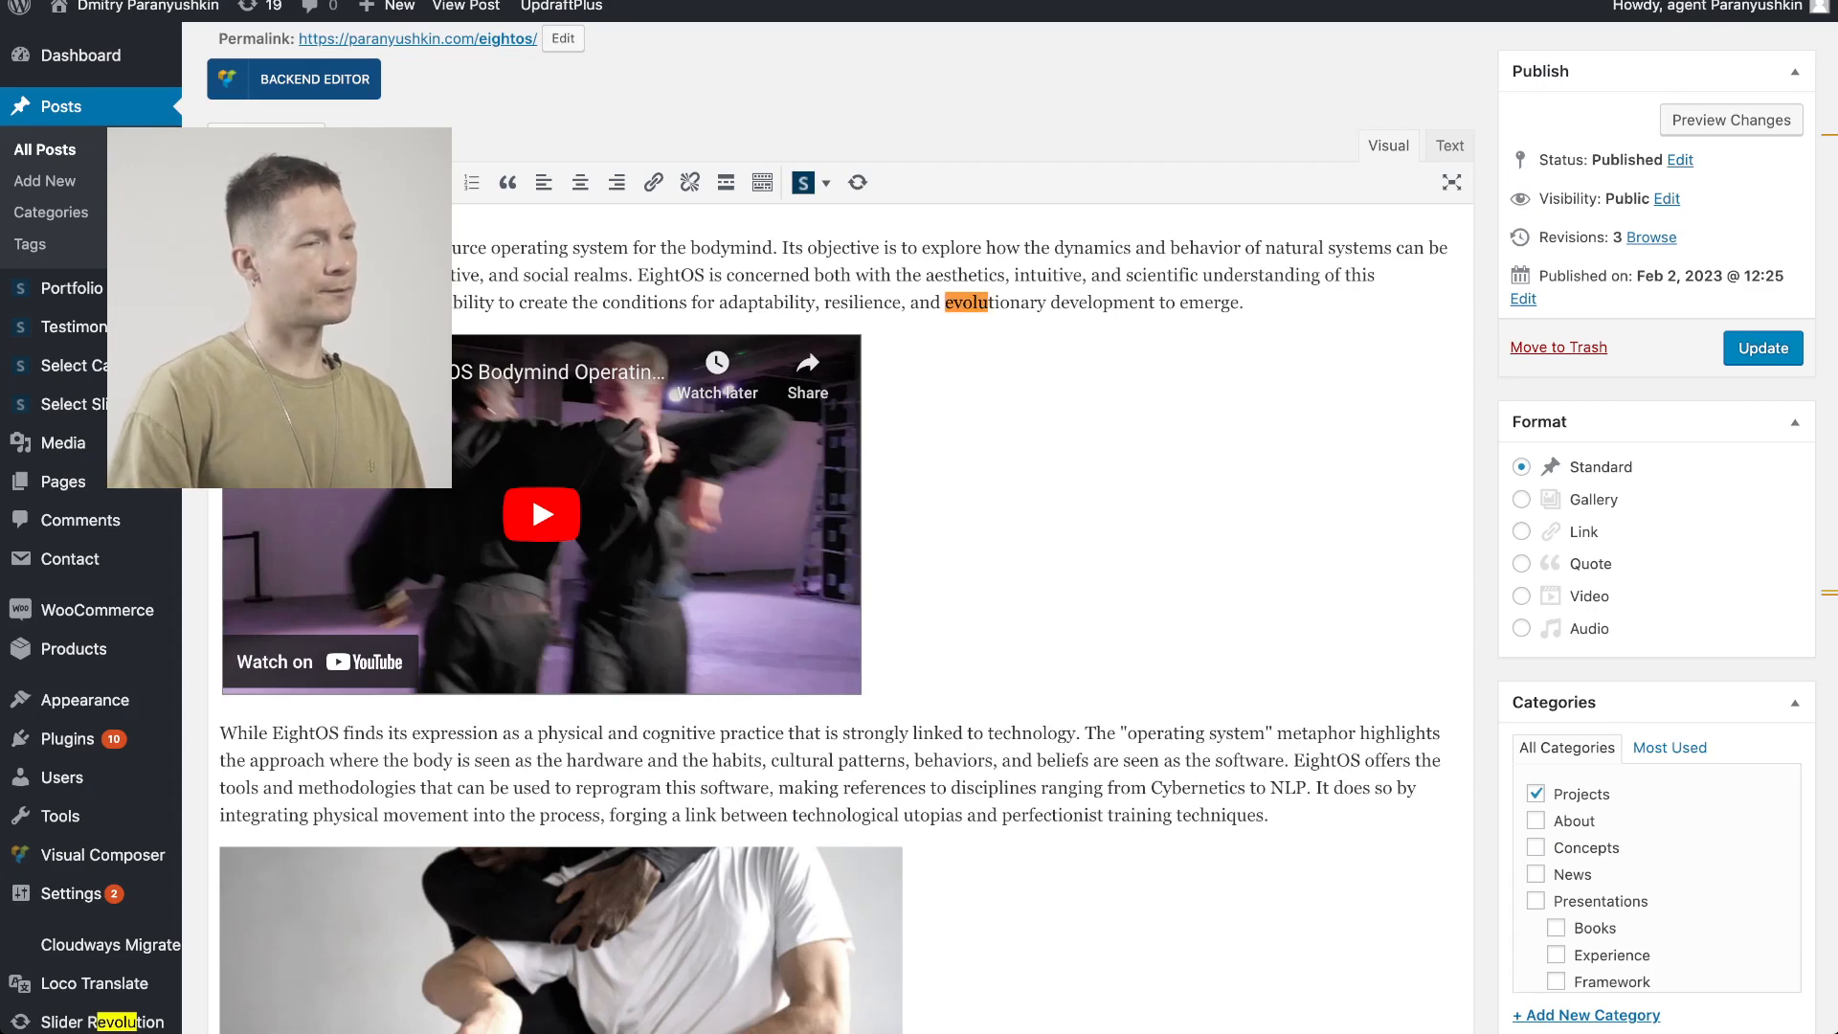
key(Return)
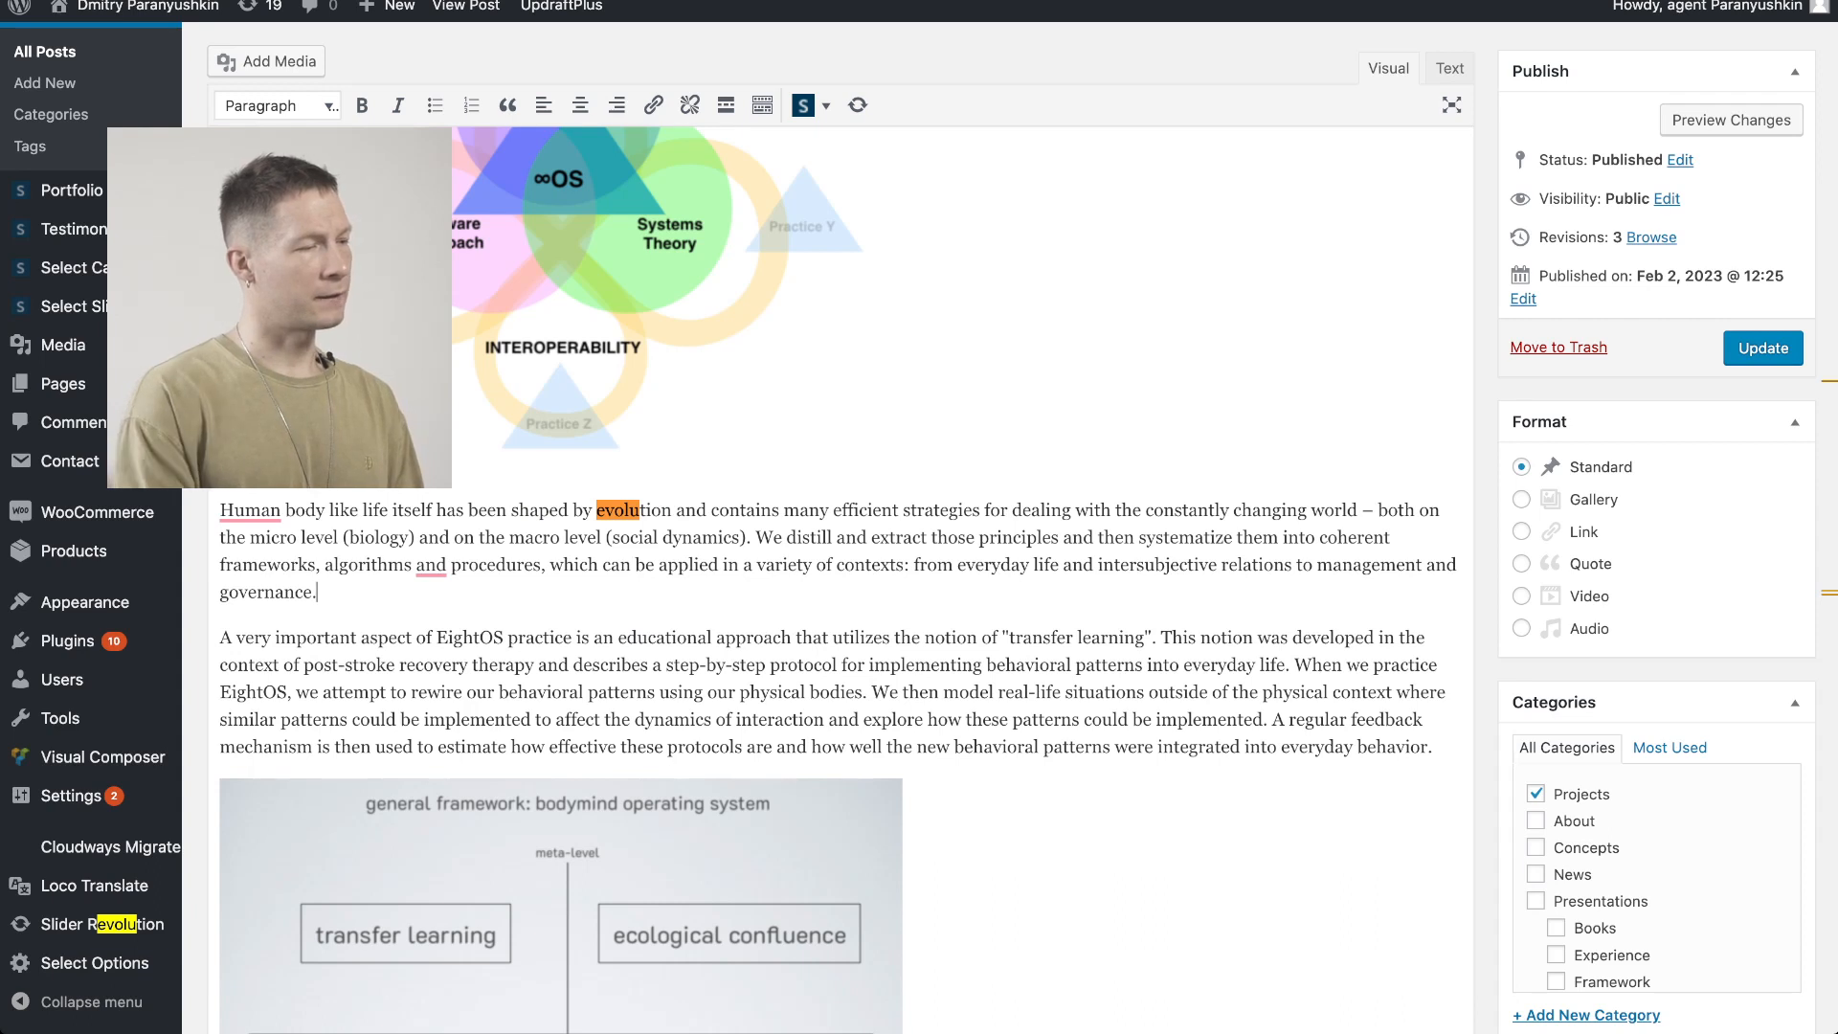
key(Return)
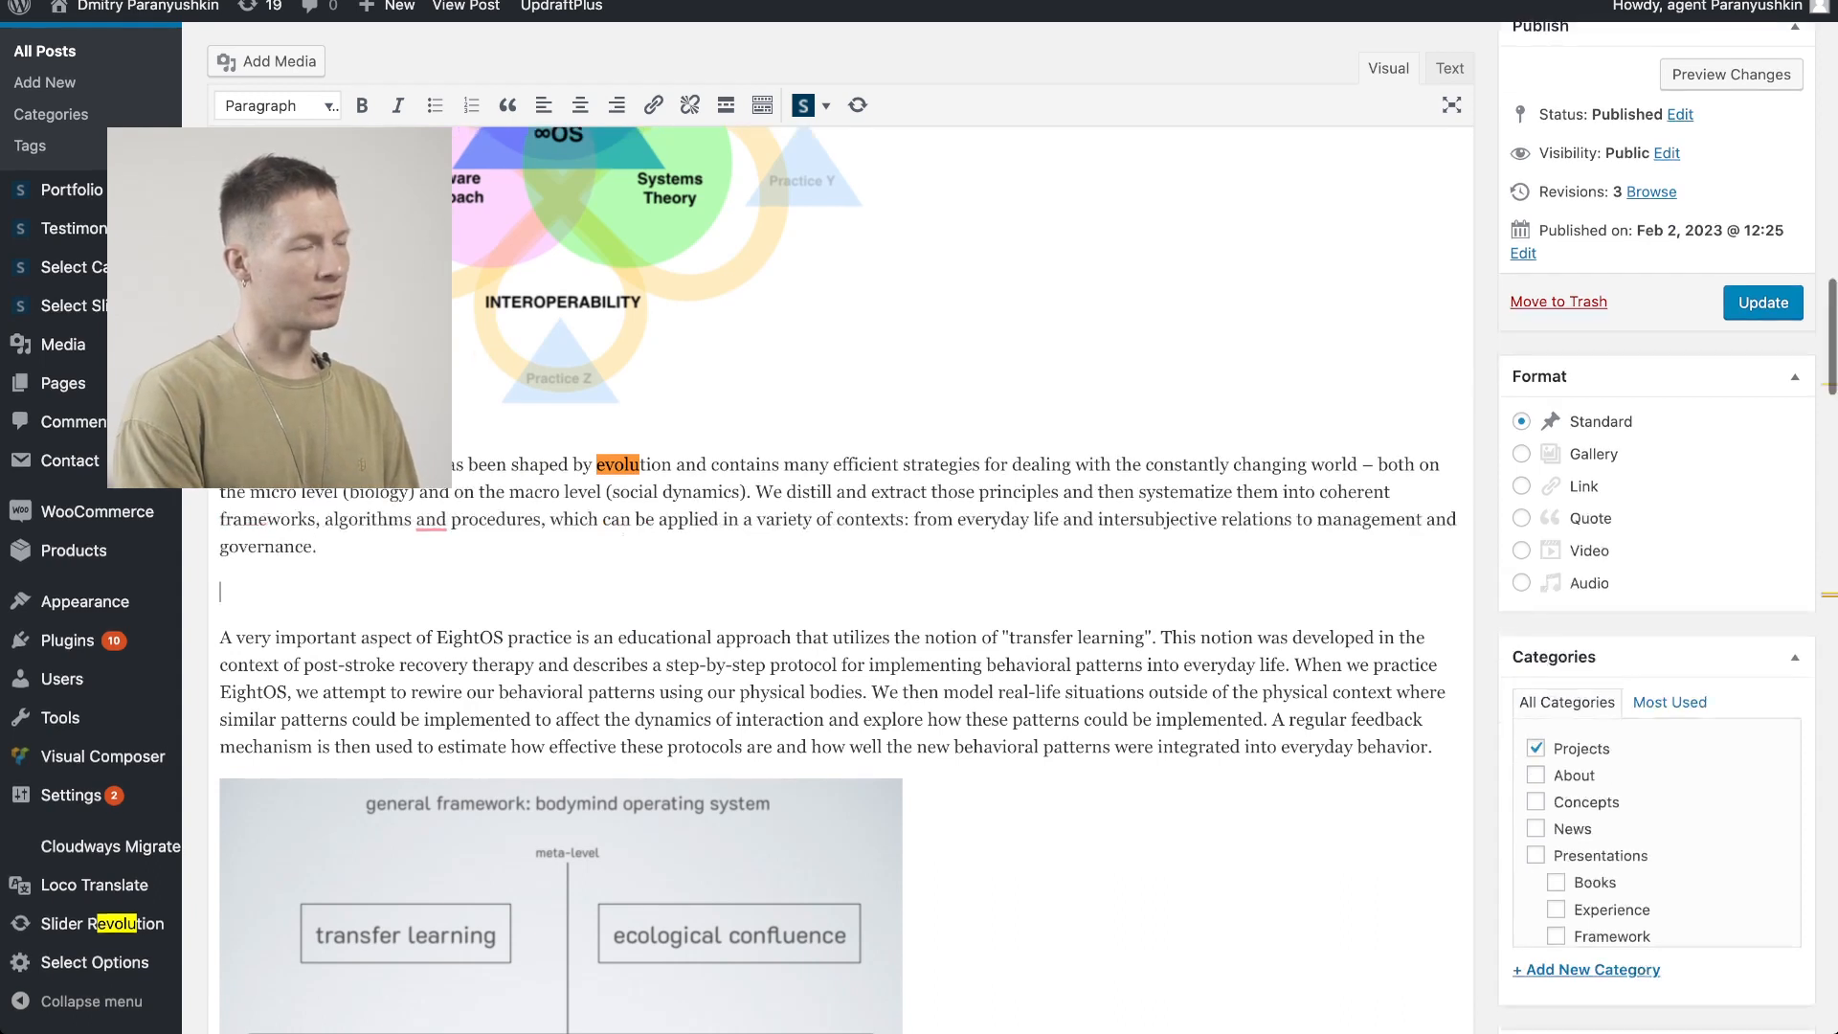
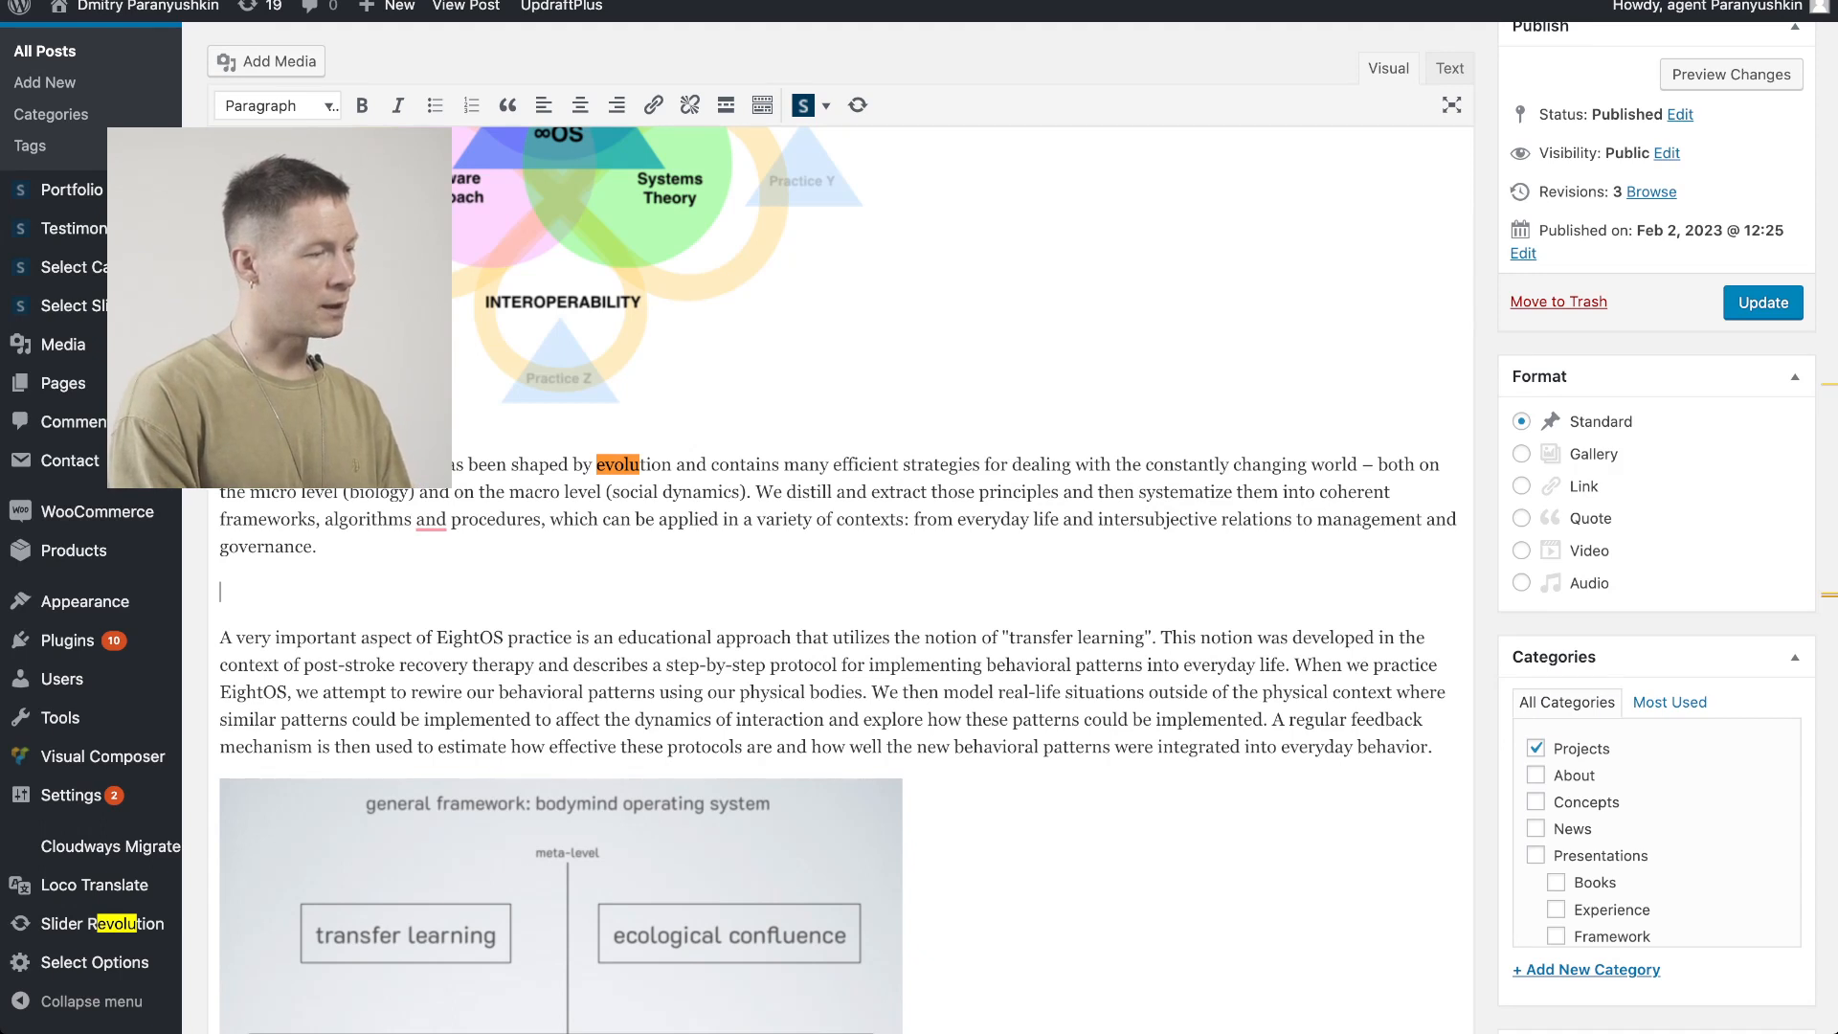
Write the heading "How the practice can help us evolve." in the empty paragraph and make it bold
text(How the pr)
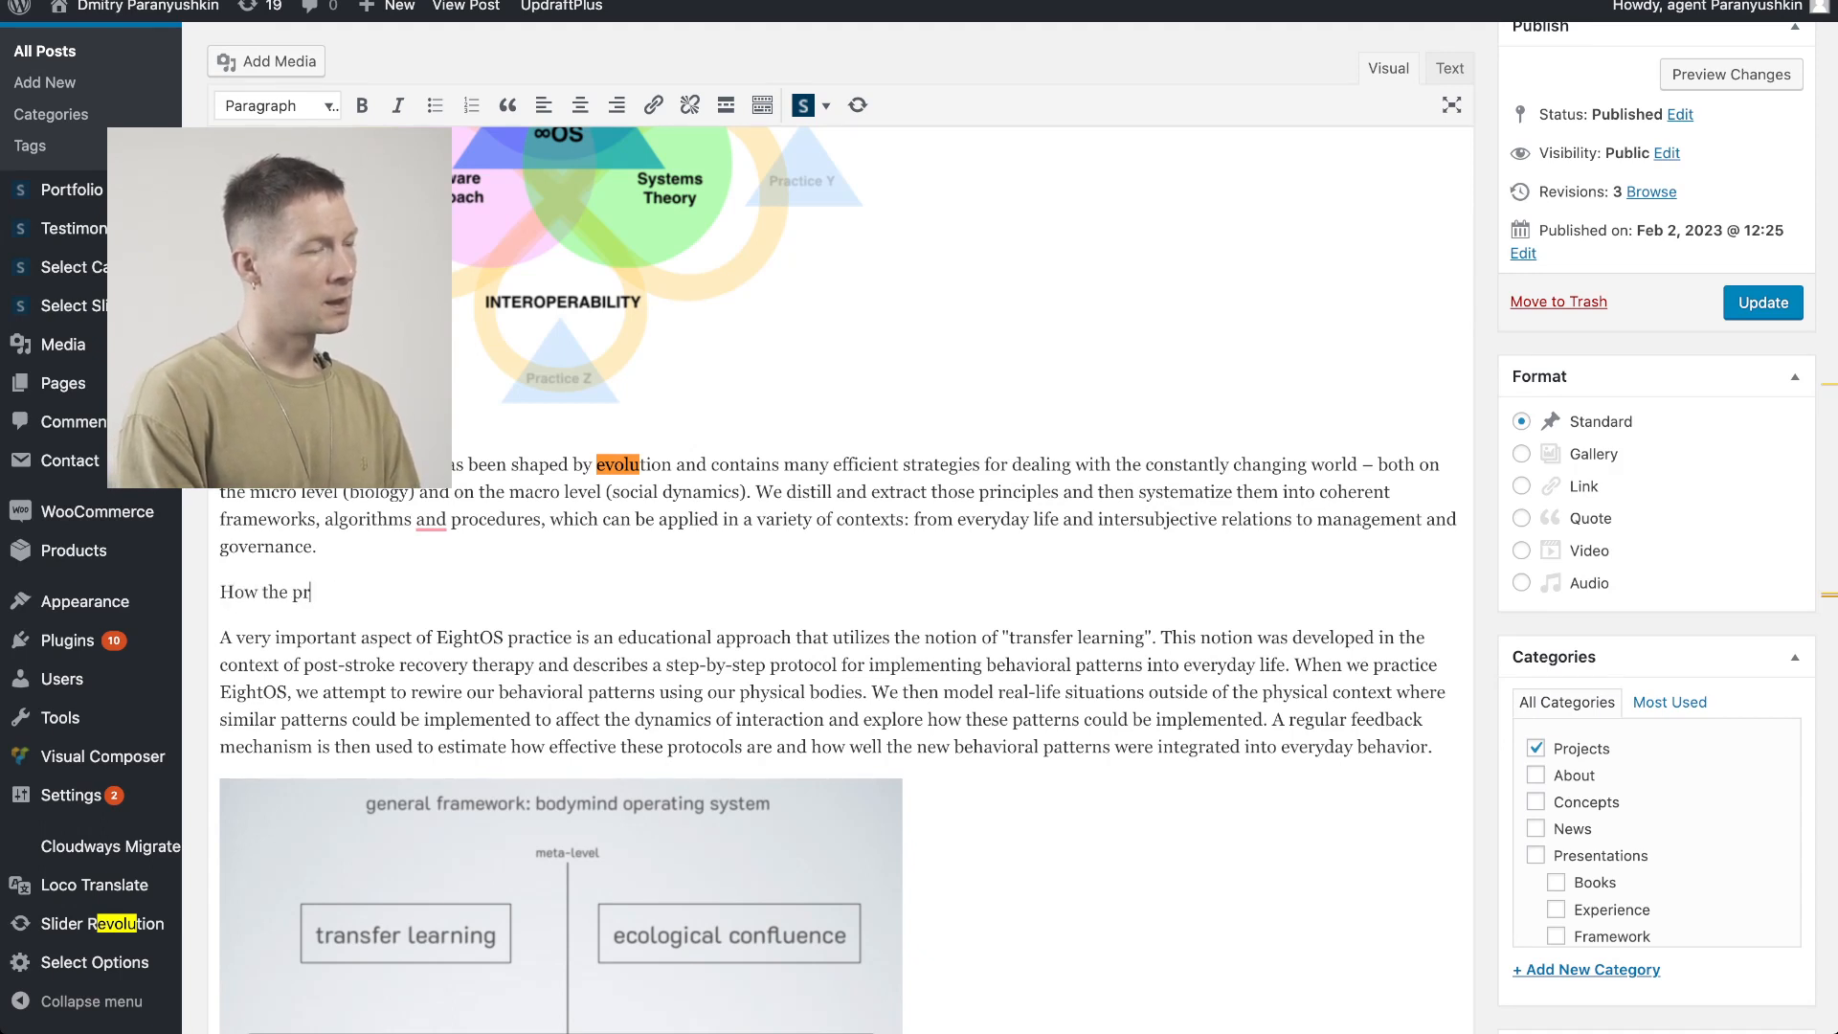
text(actice can help us evolve.)
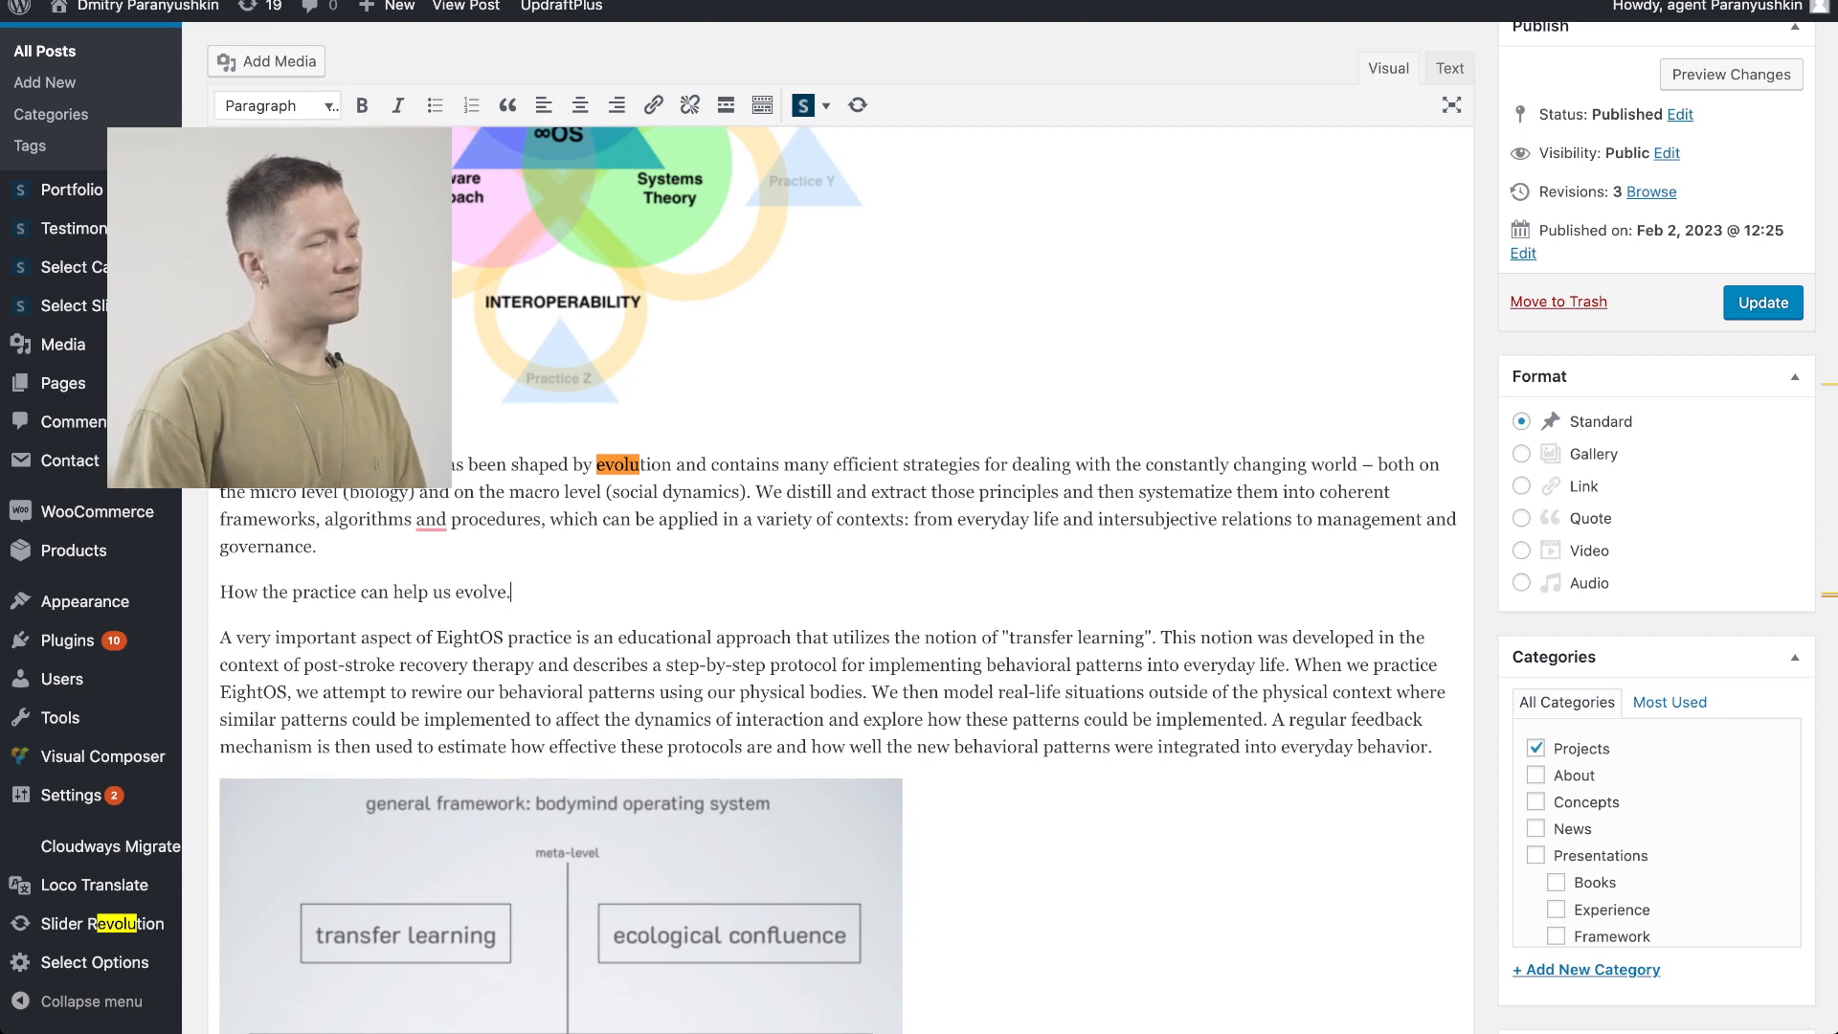
key(shift+Home)
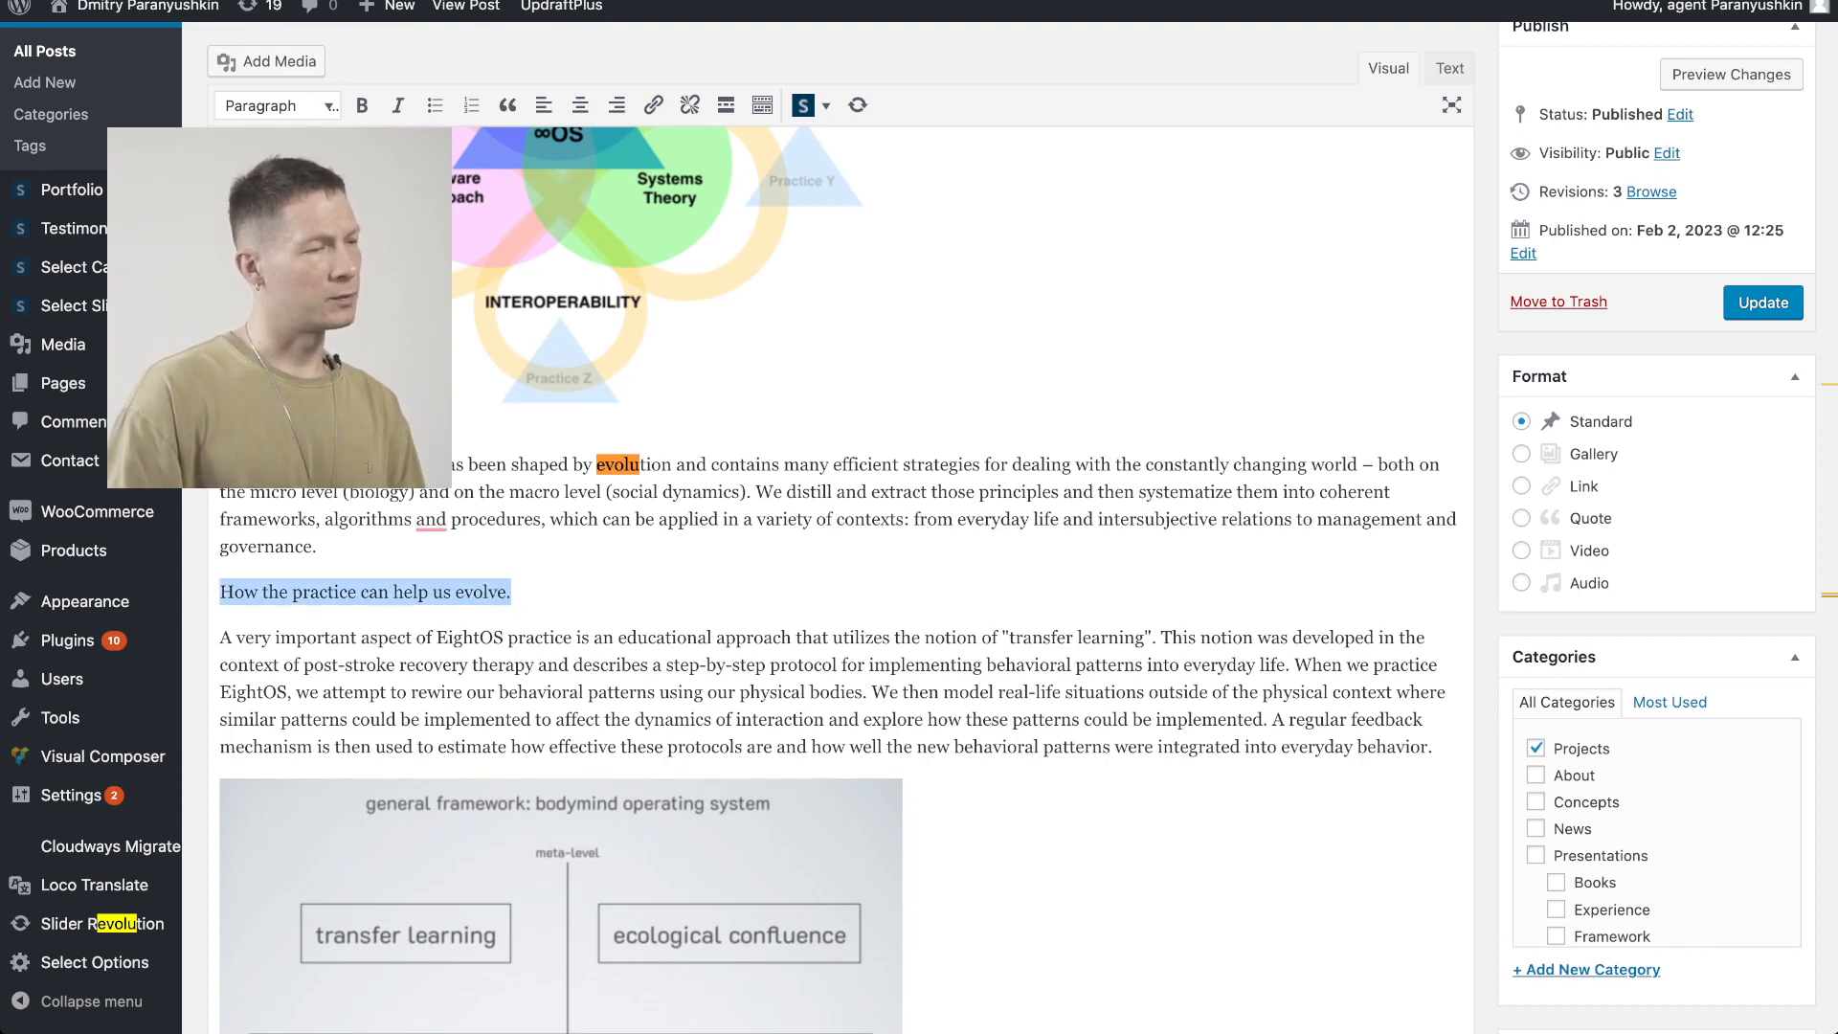
key(ctrl+b)
click(318, 546)
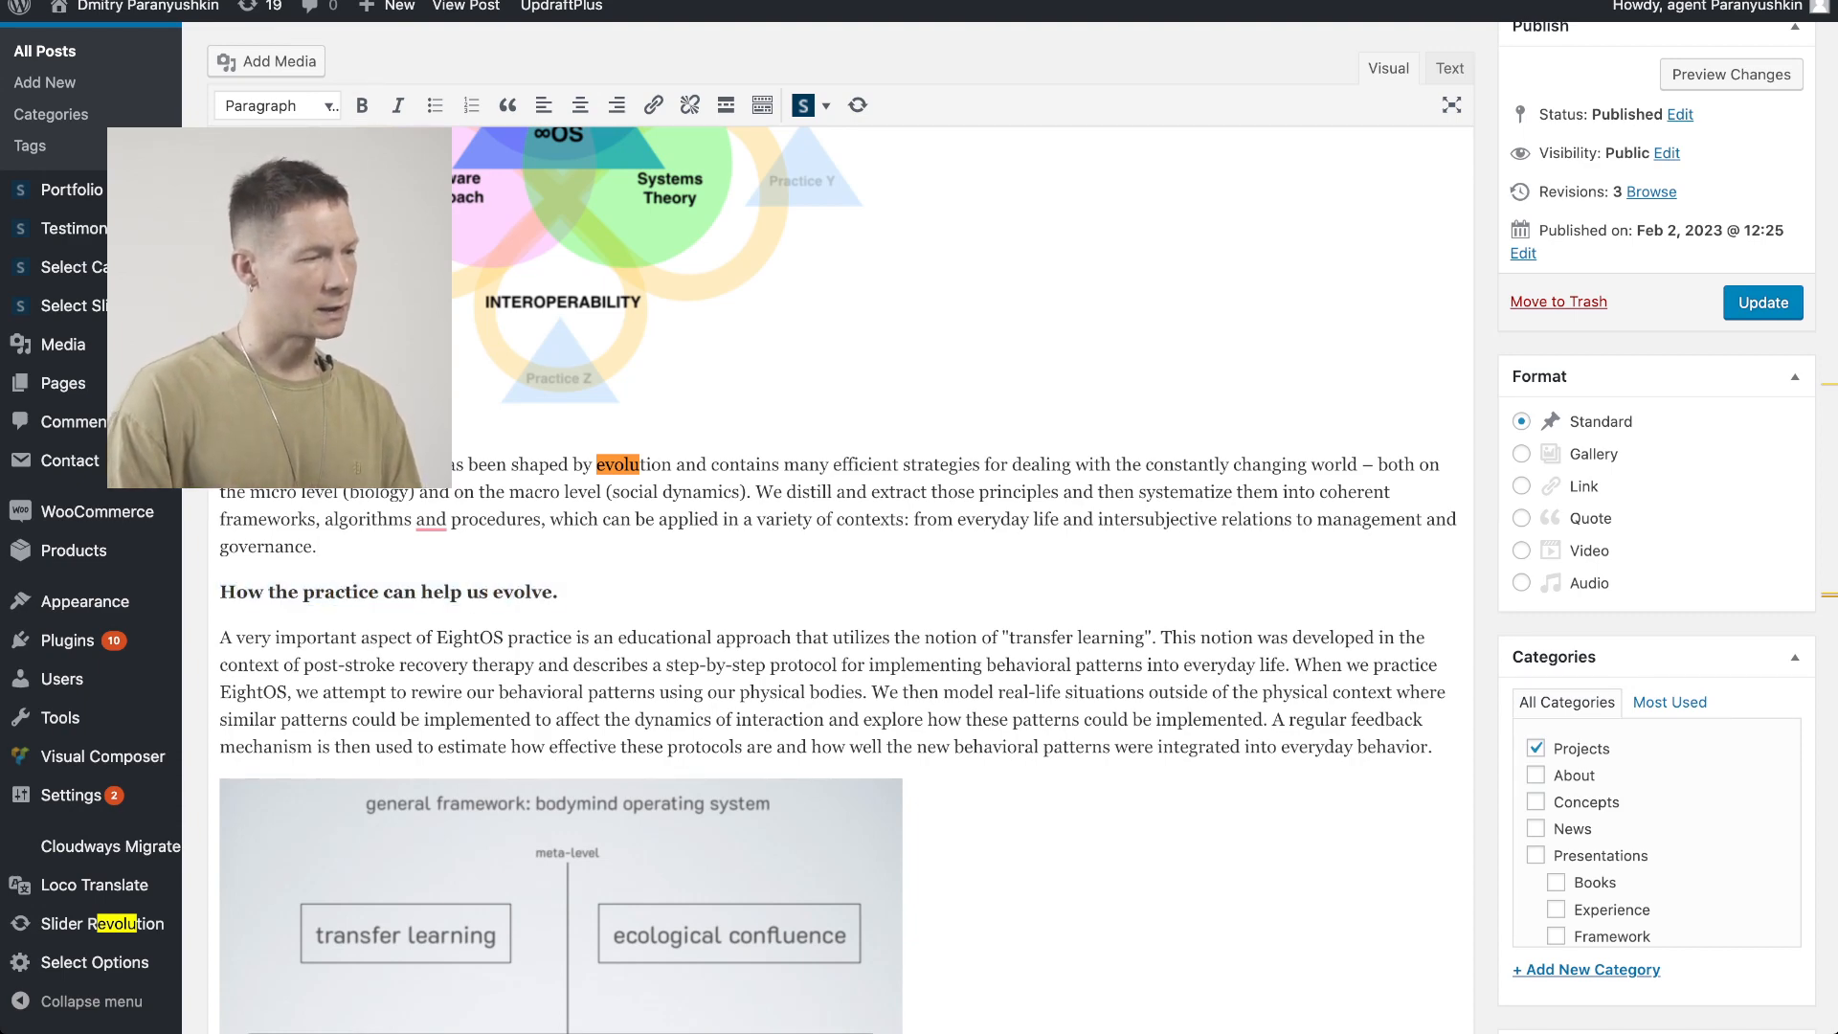
Scroll through the project notes in InfraNodus to review them
scroll(840, 575, down, 3)
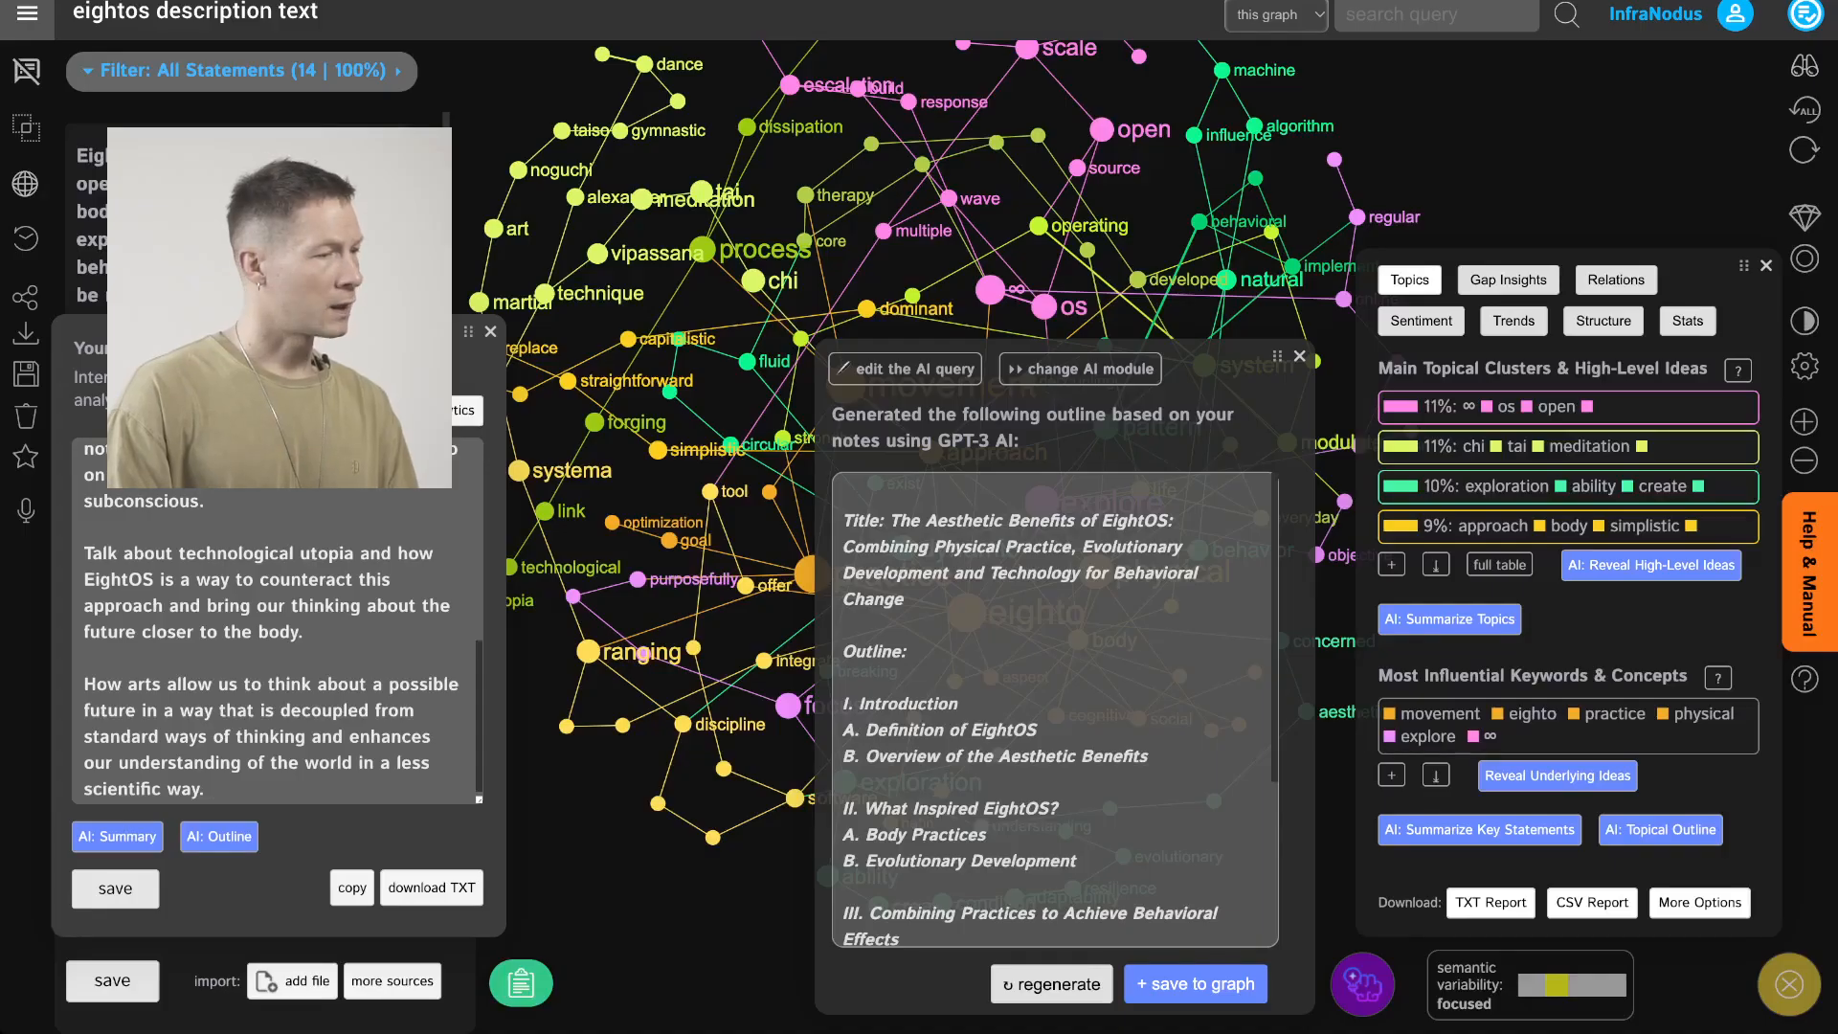
scroll(283, 651, up, 3)
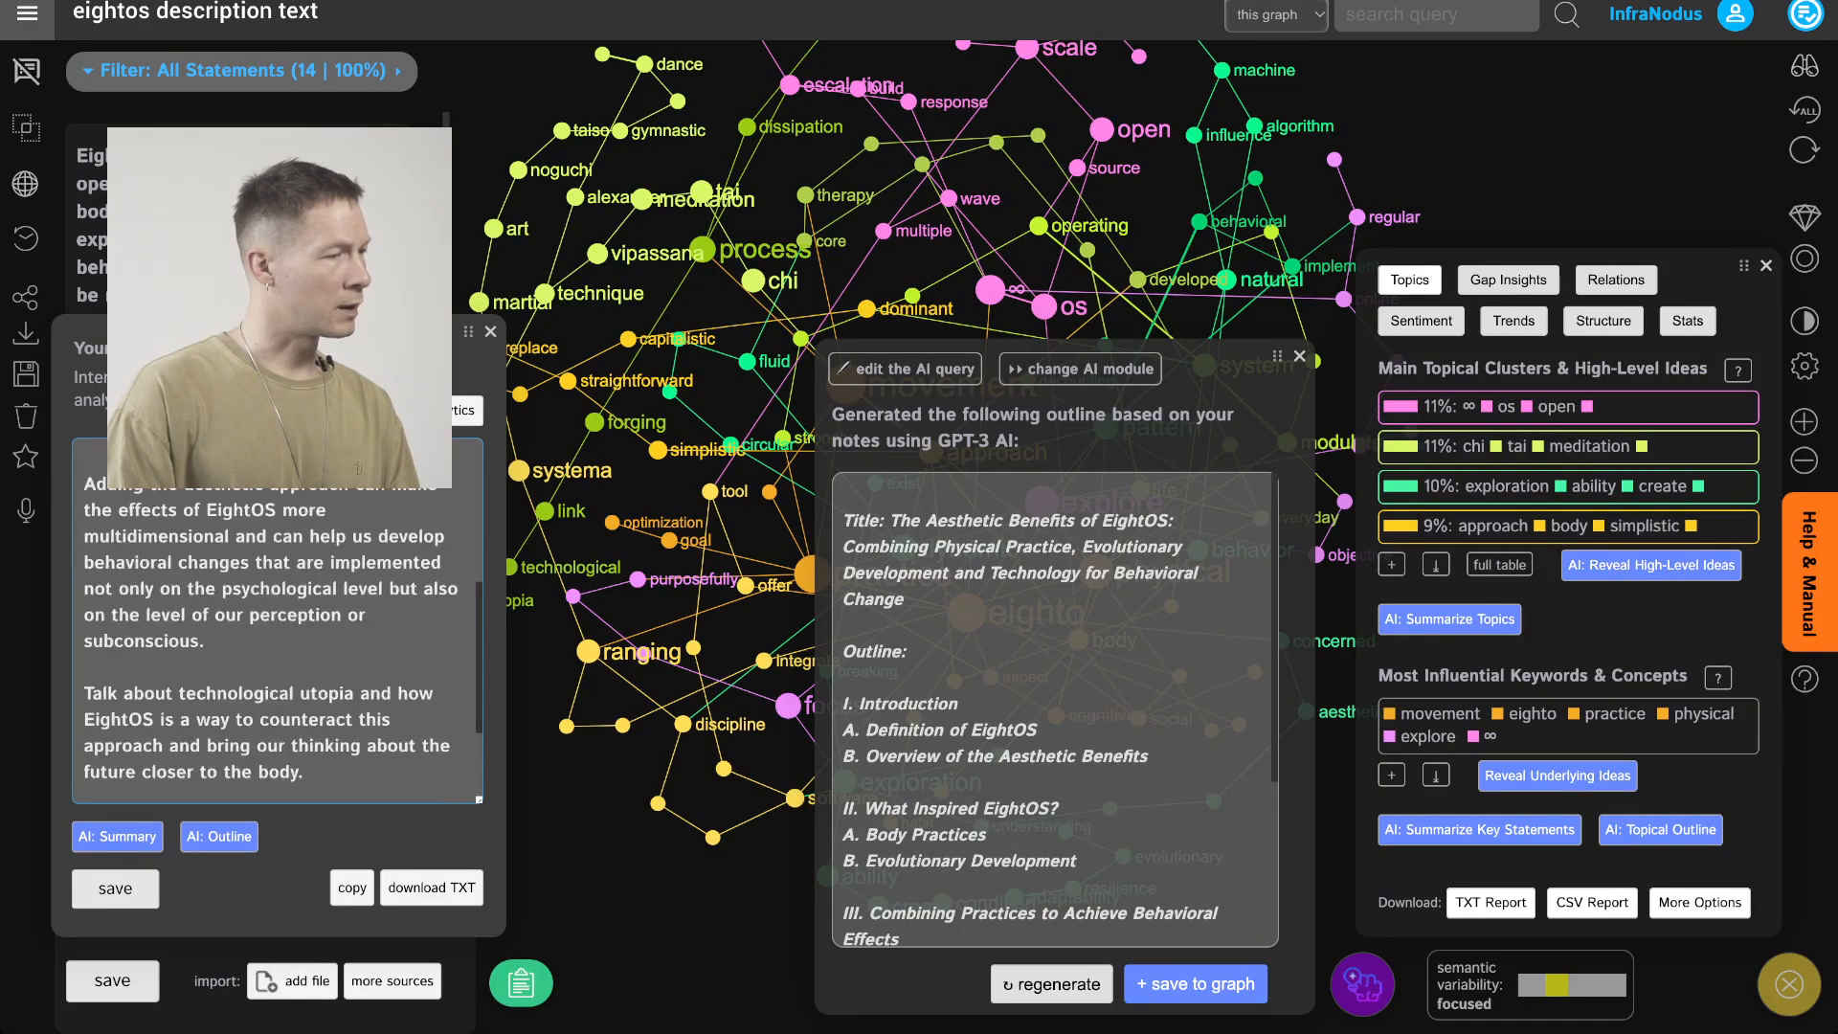
scroll(277, 623, up, 1)
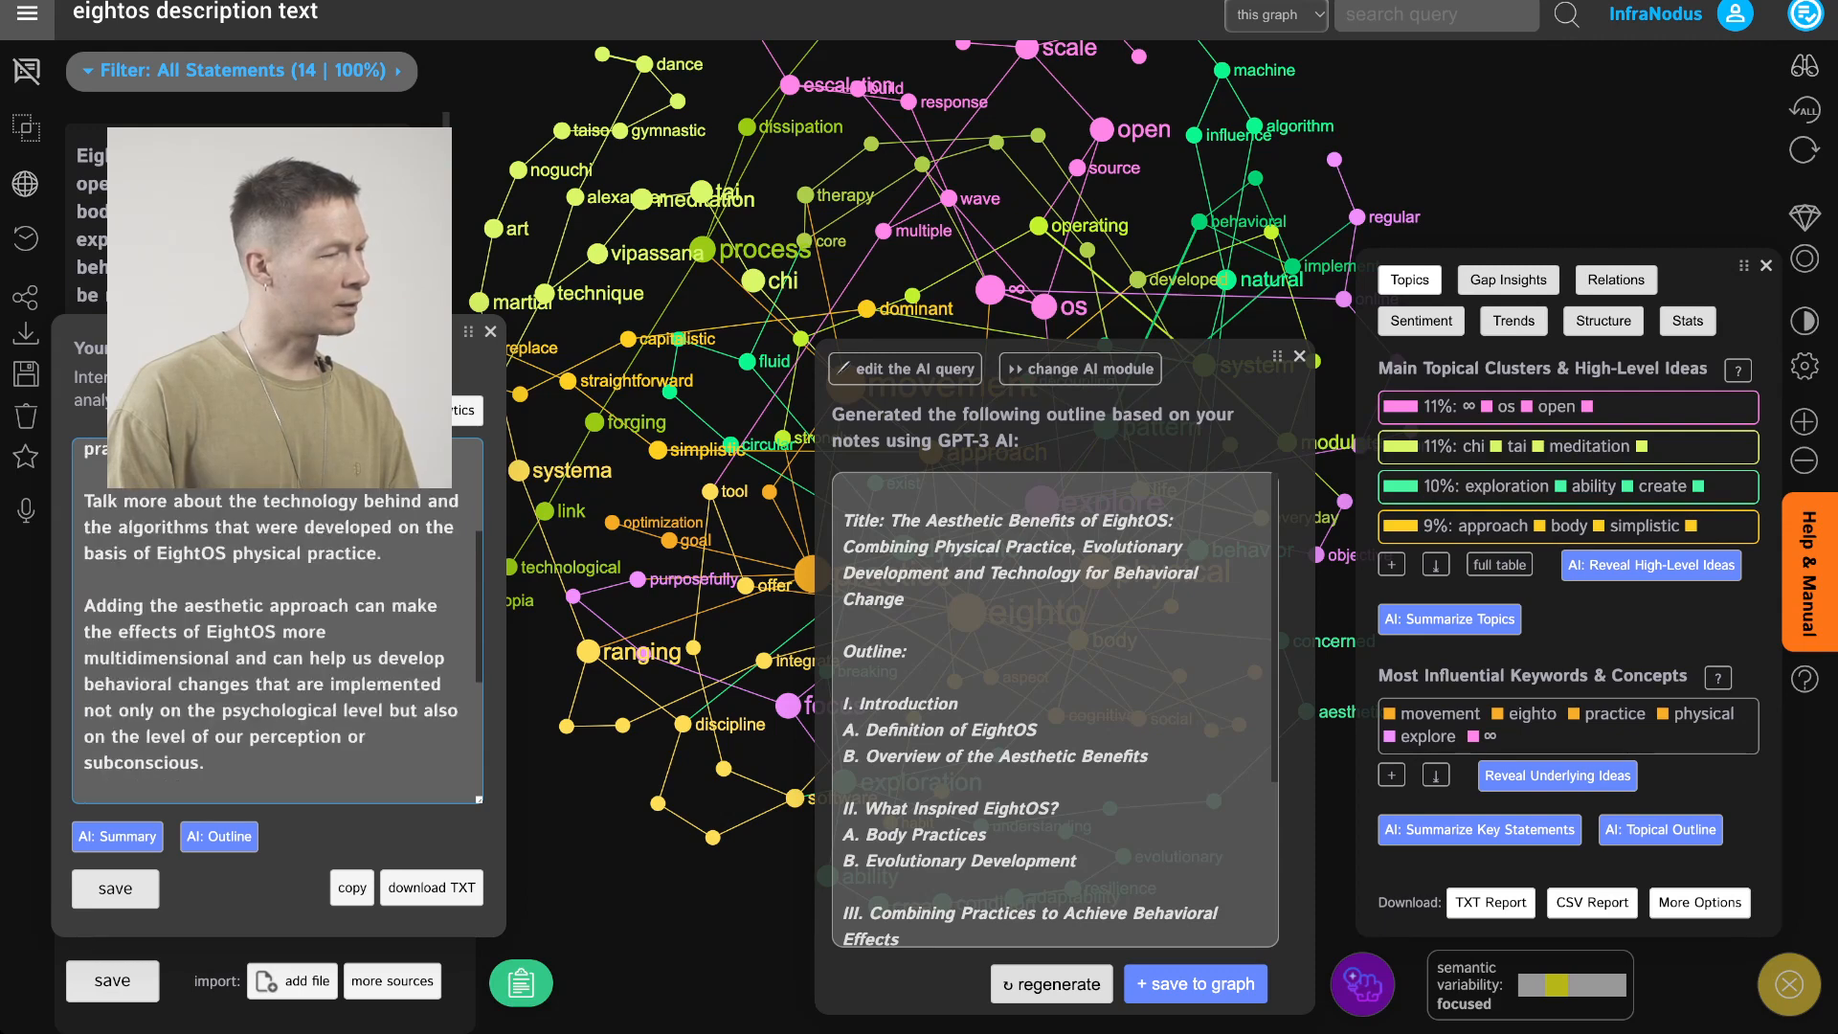
scroll(283, 622, up, 3)
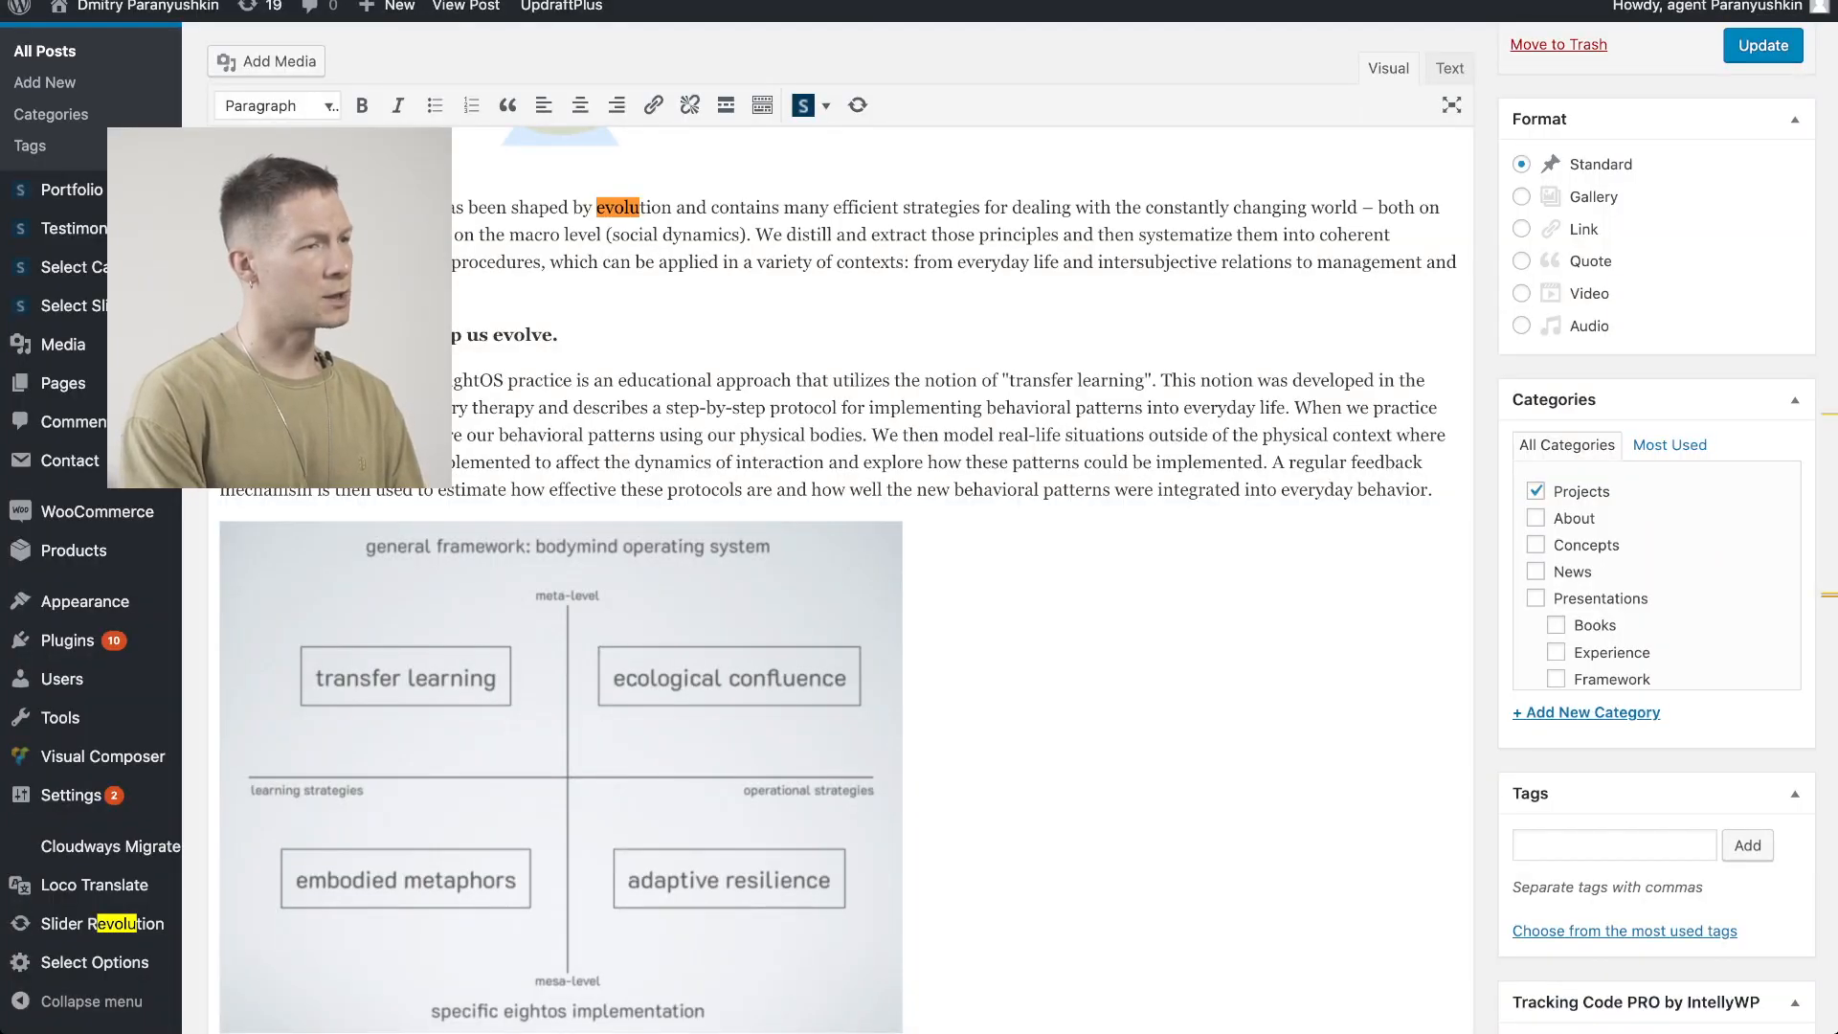
Find "tai" in the post and insert an empty paragraph after the sentence ending "Tai Chi, and movement therapies."
key(Escape)
text(tai)
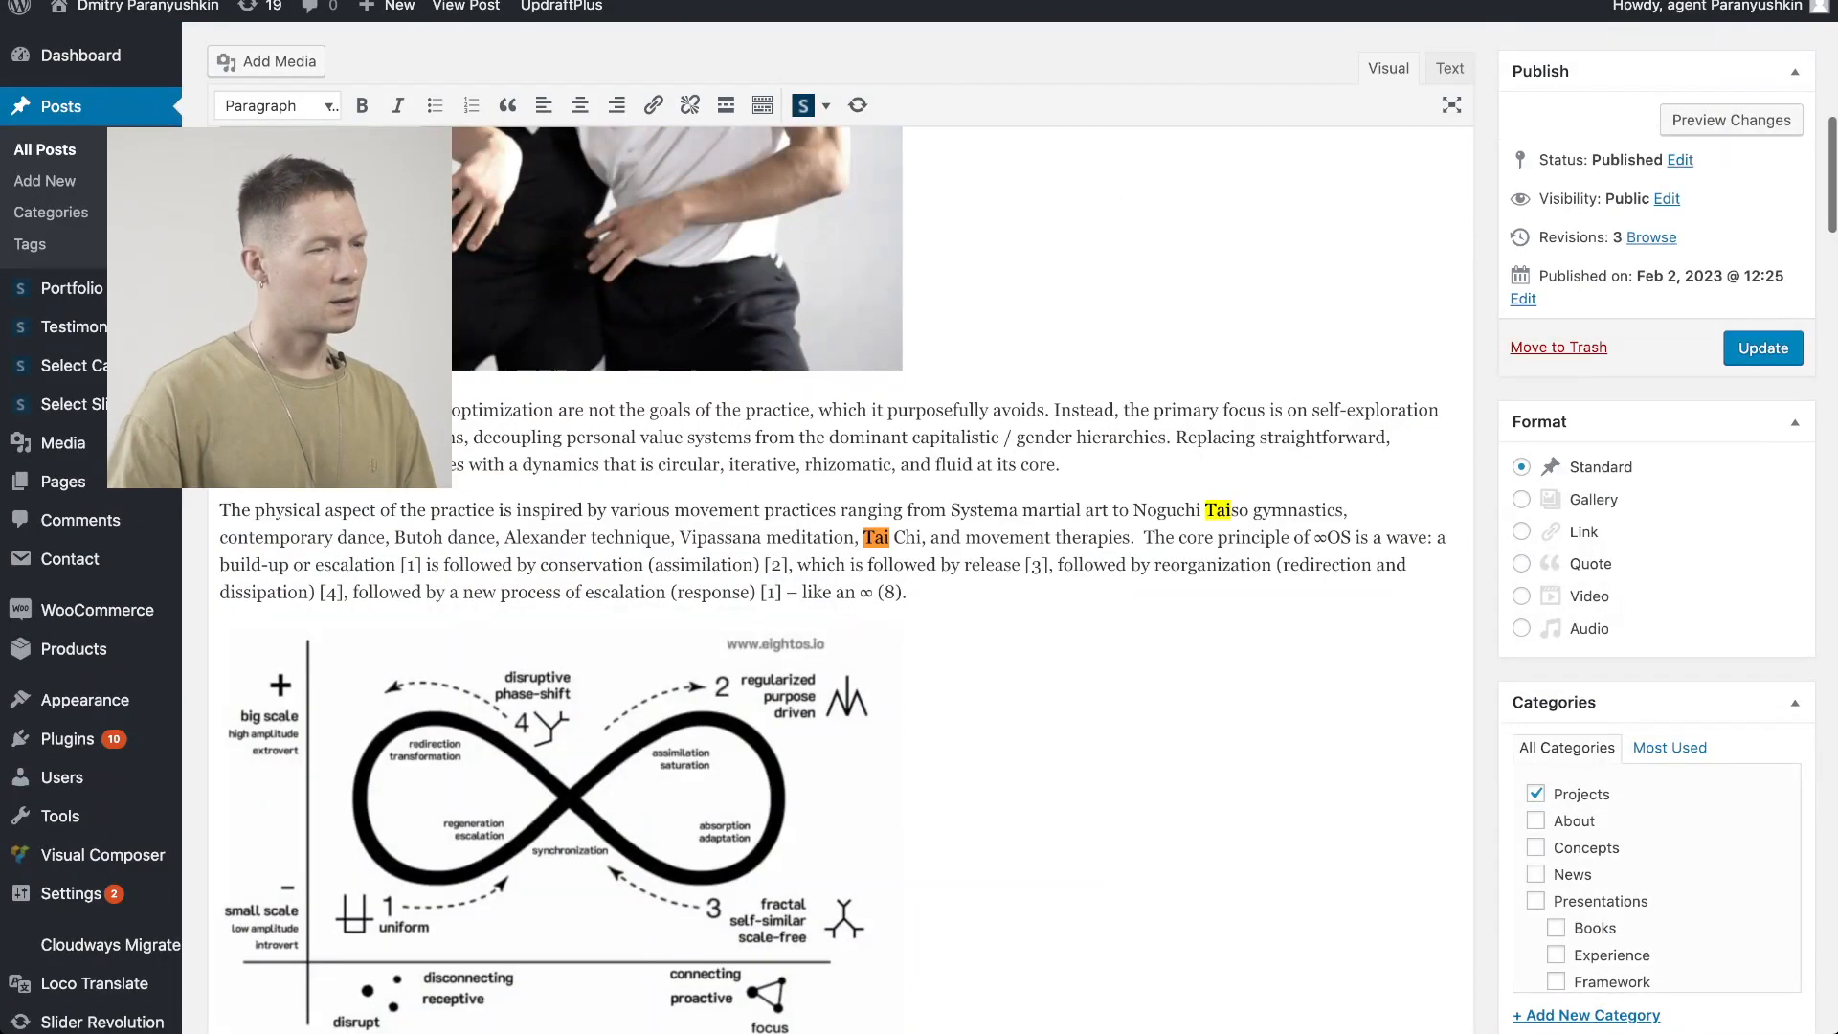
key(Return)
key(Return)
key(Return)
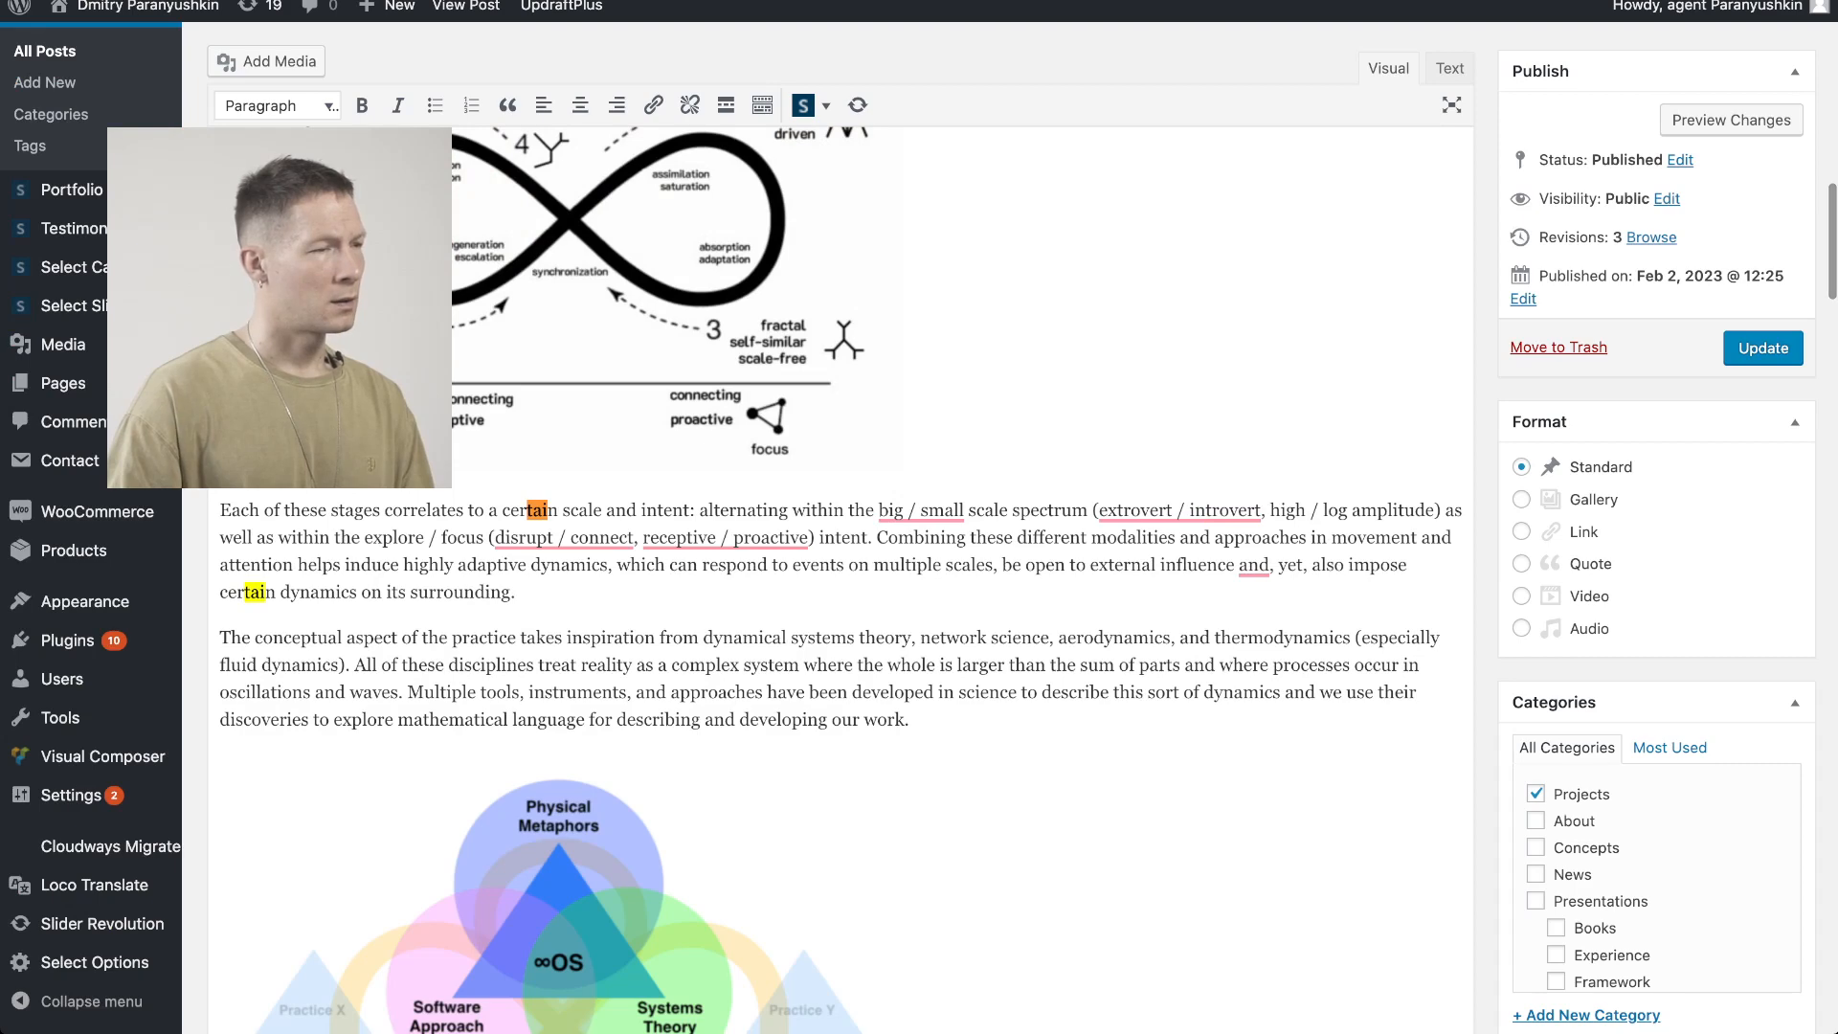
key(Return)
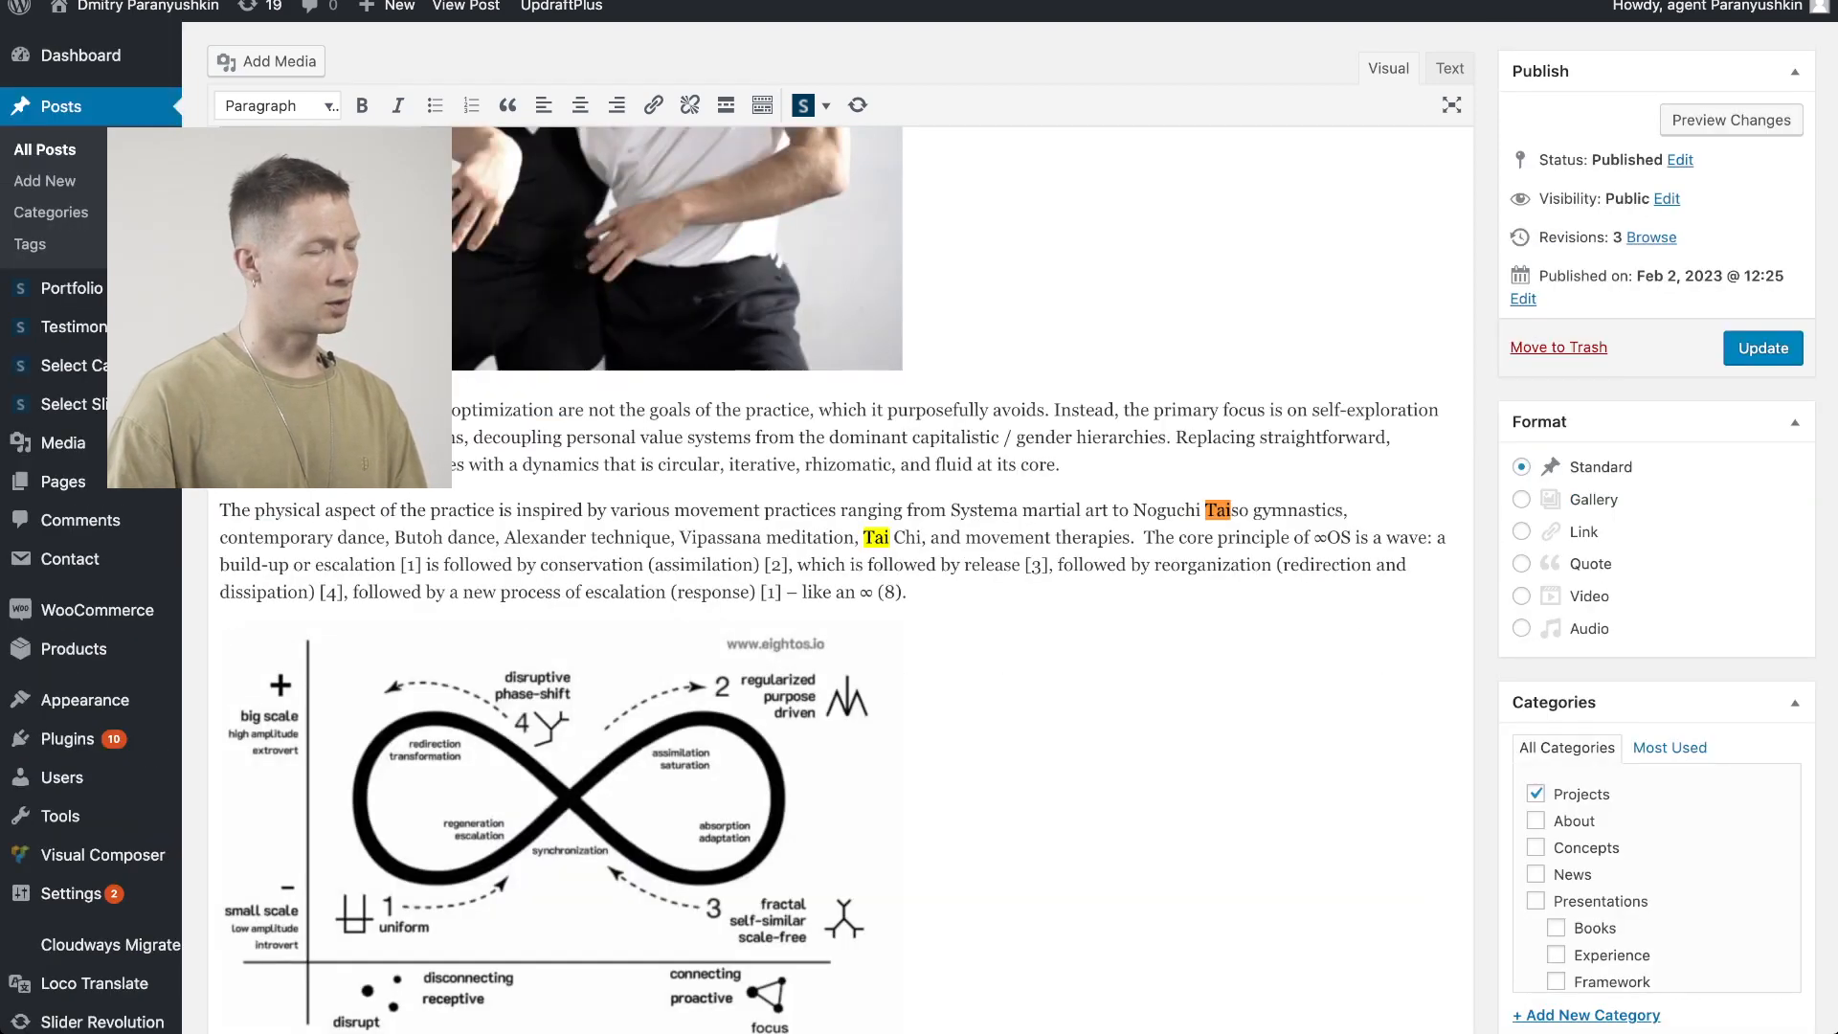
scroll(919, 526, down, 2)
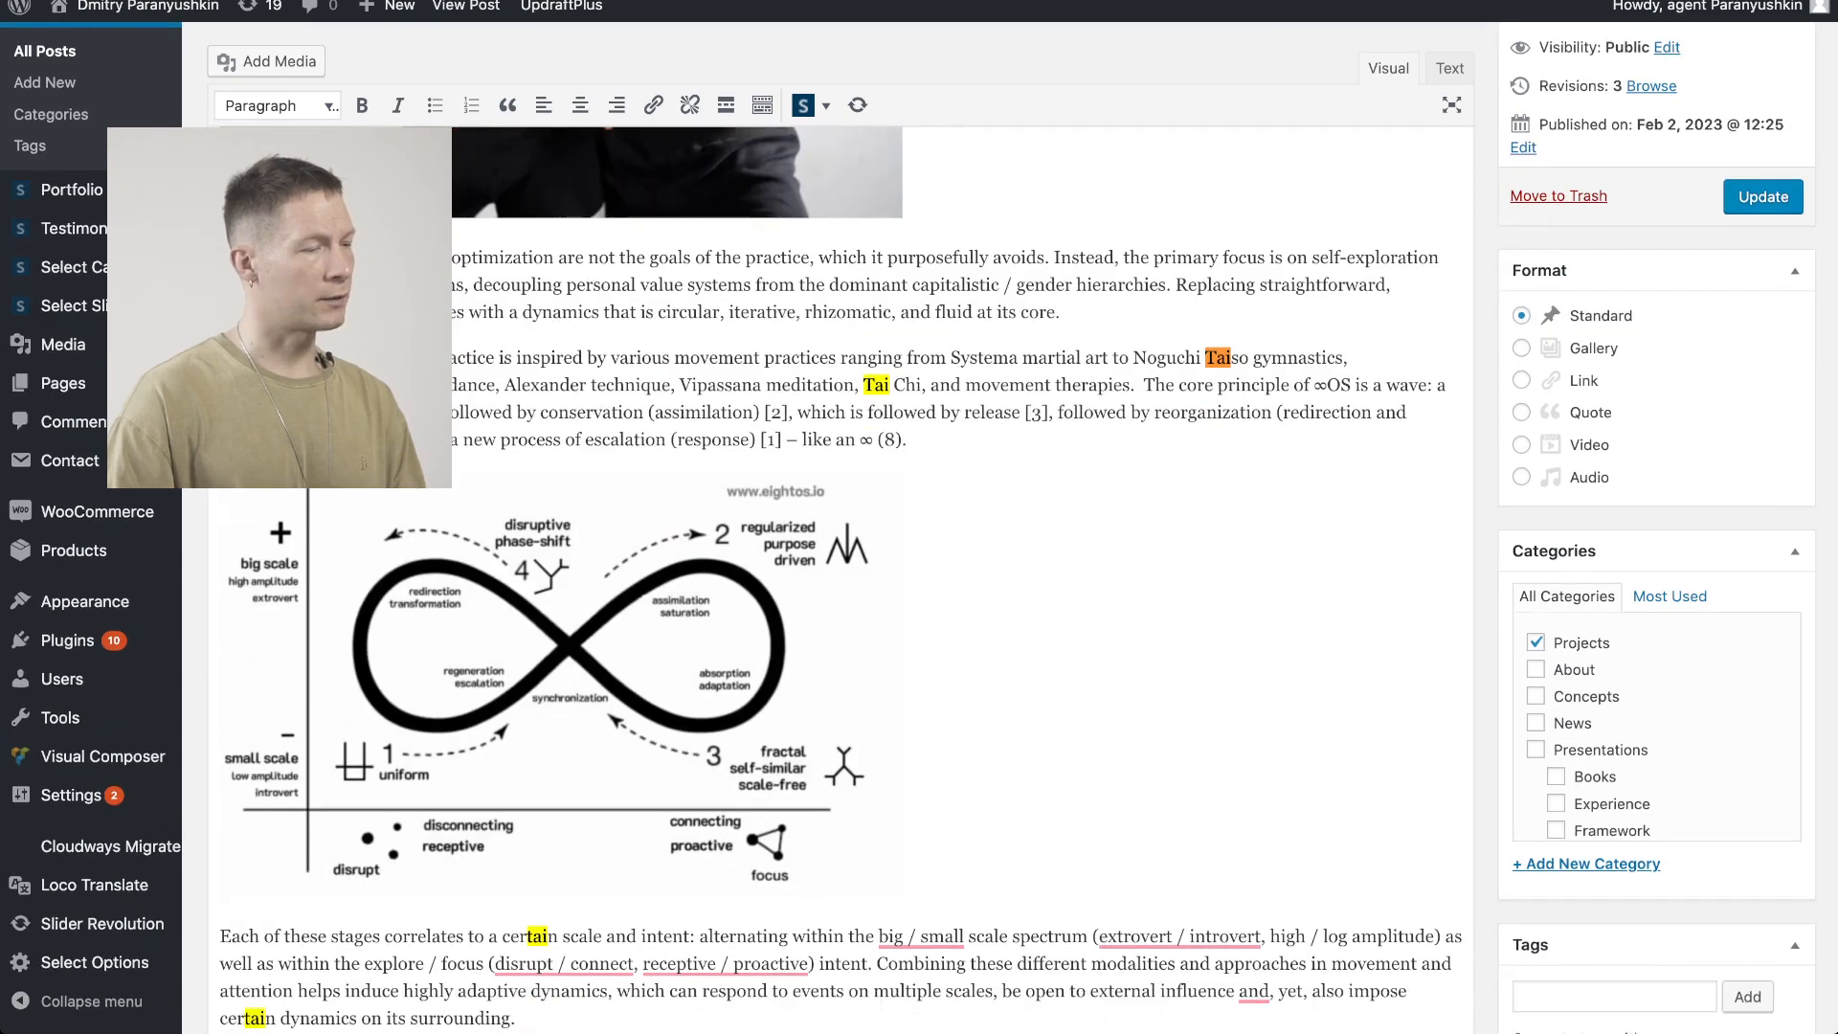
scroll(919, 526, down, 2)
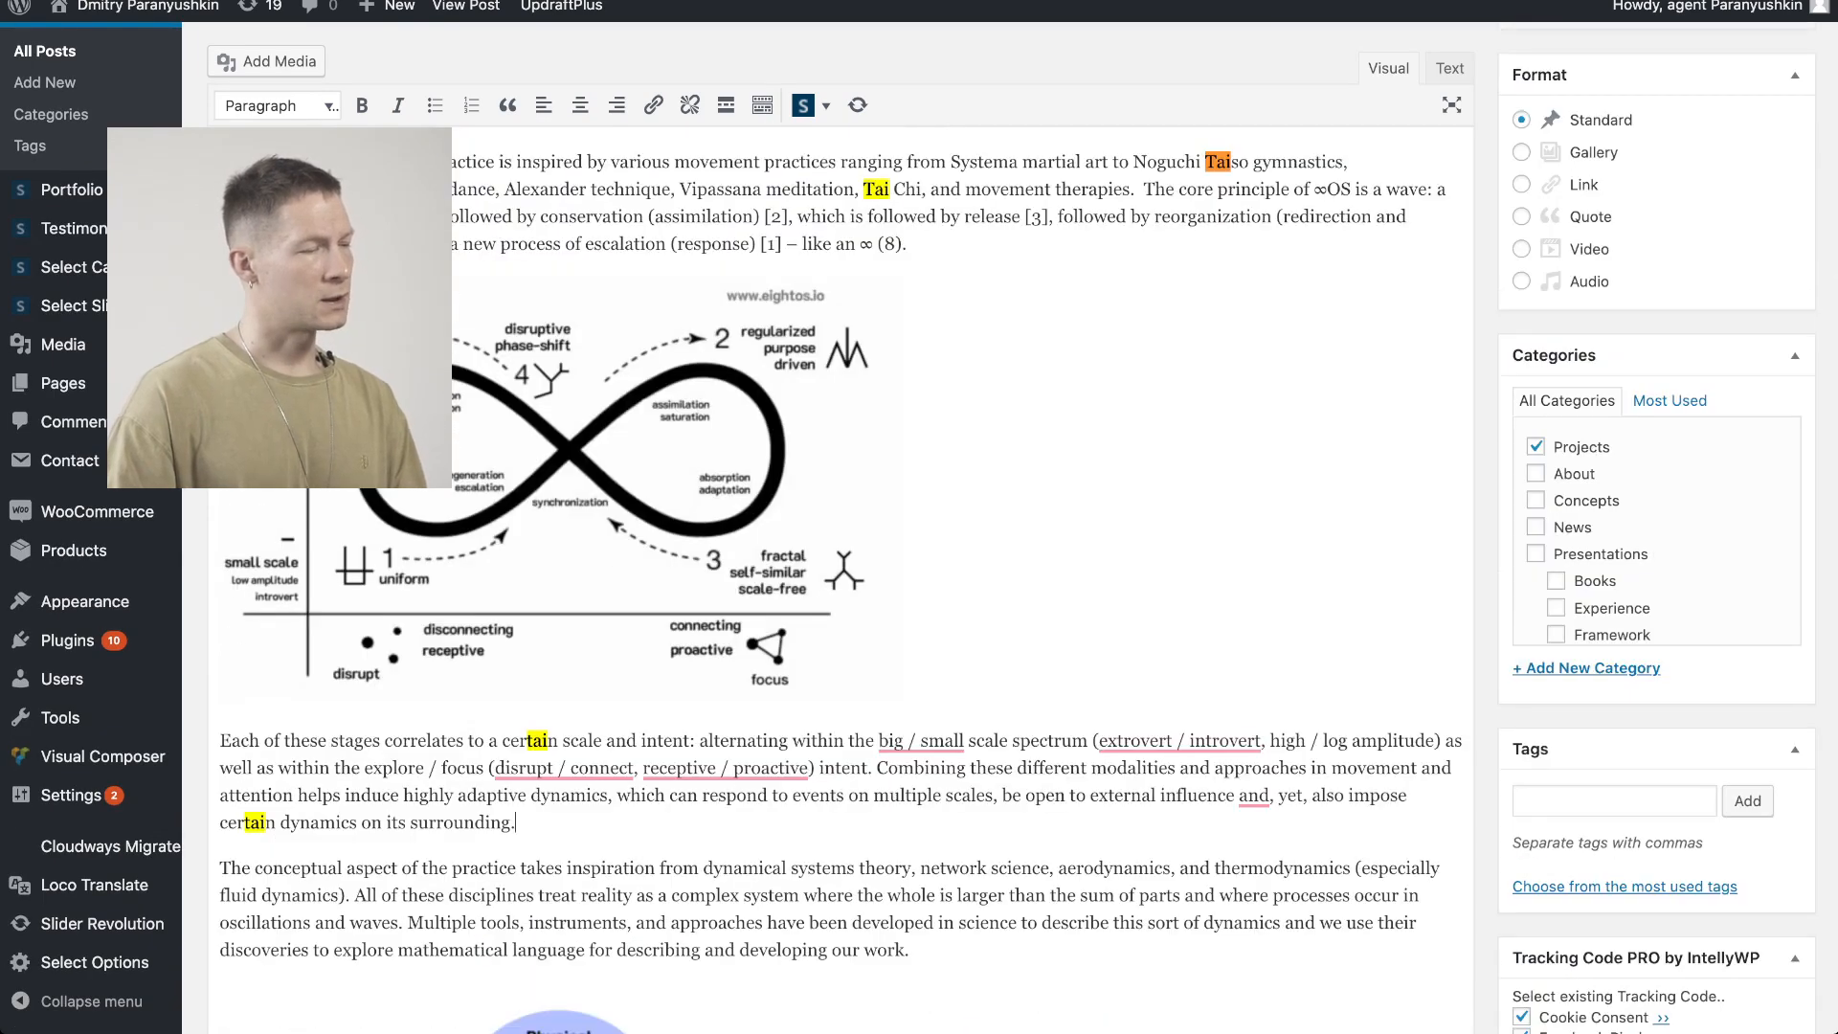
scroll(919, 526, up, 1)
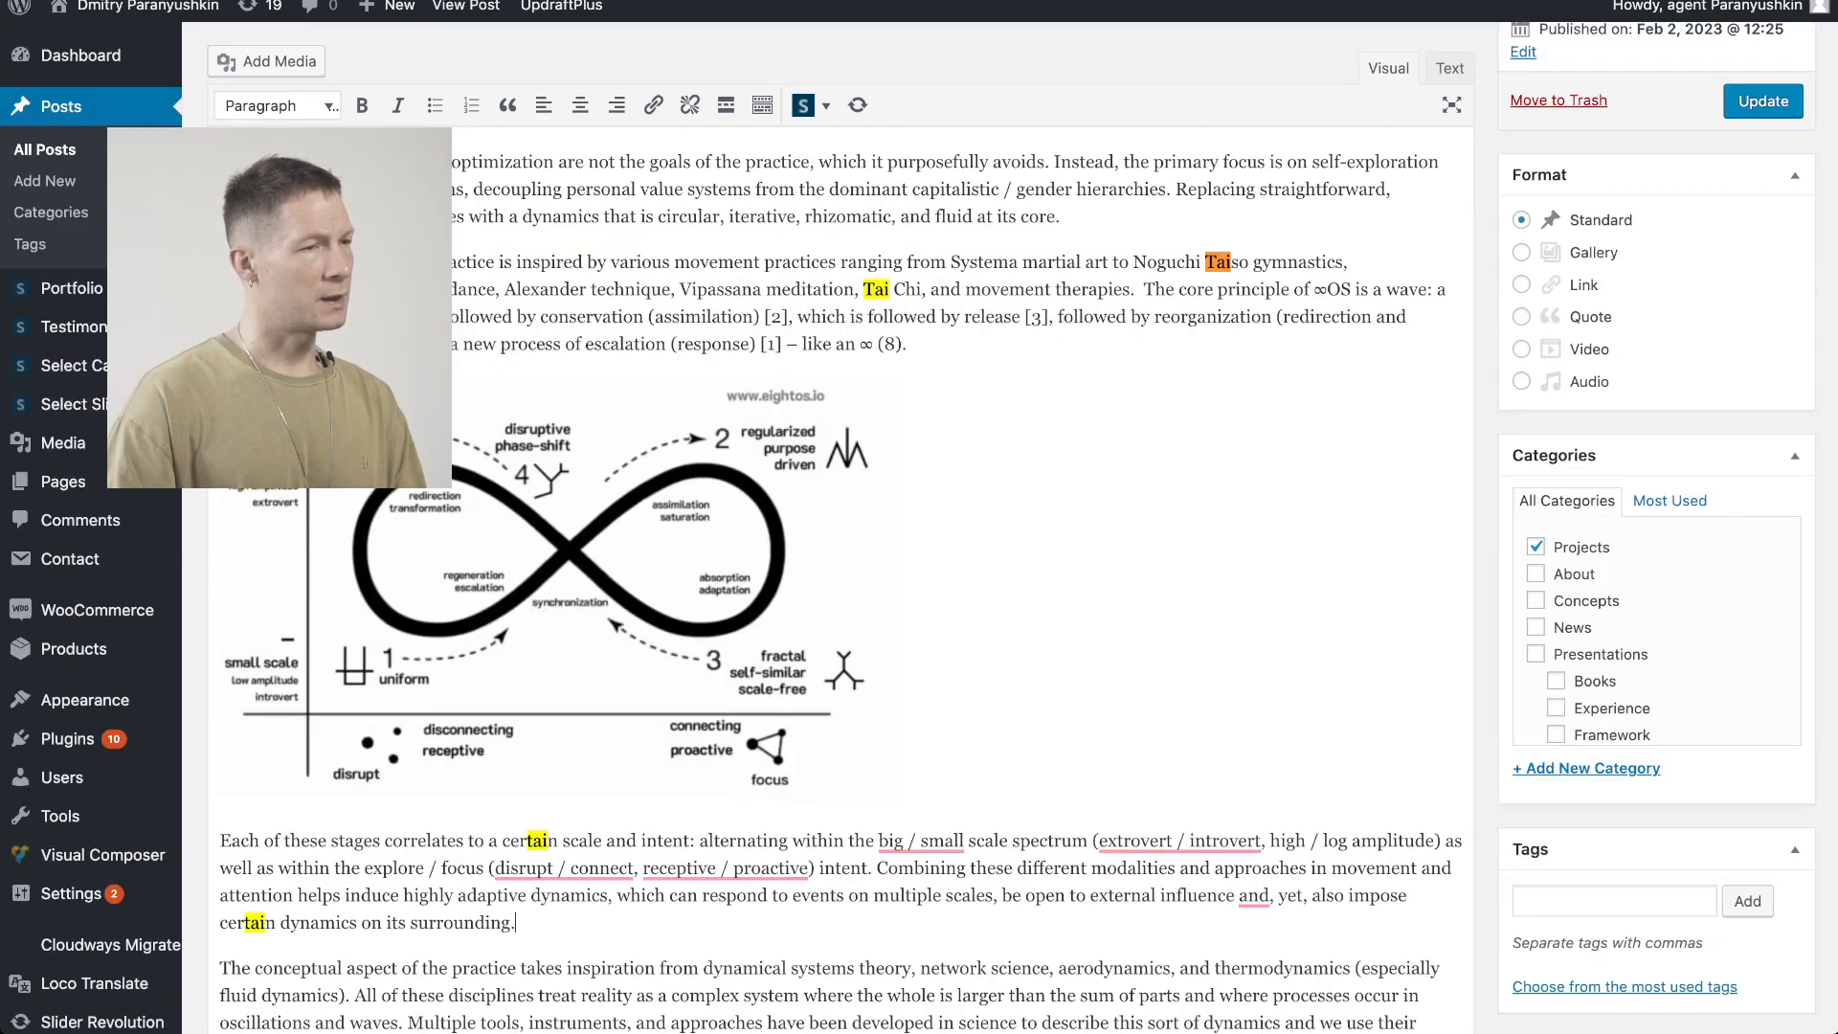
click(1139, 289)
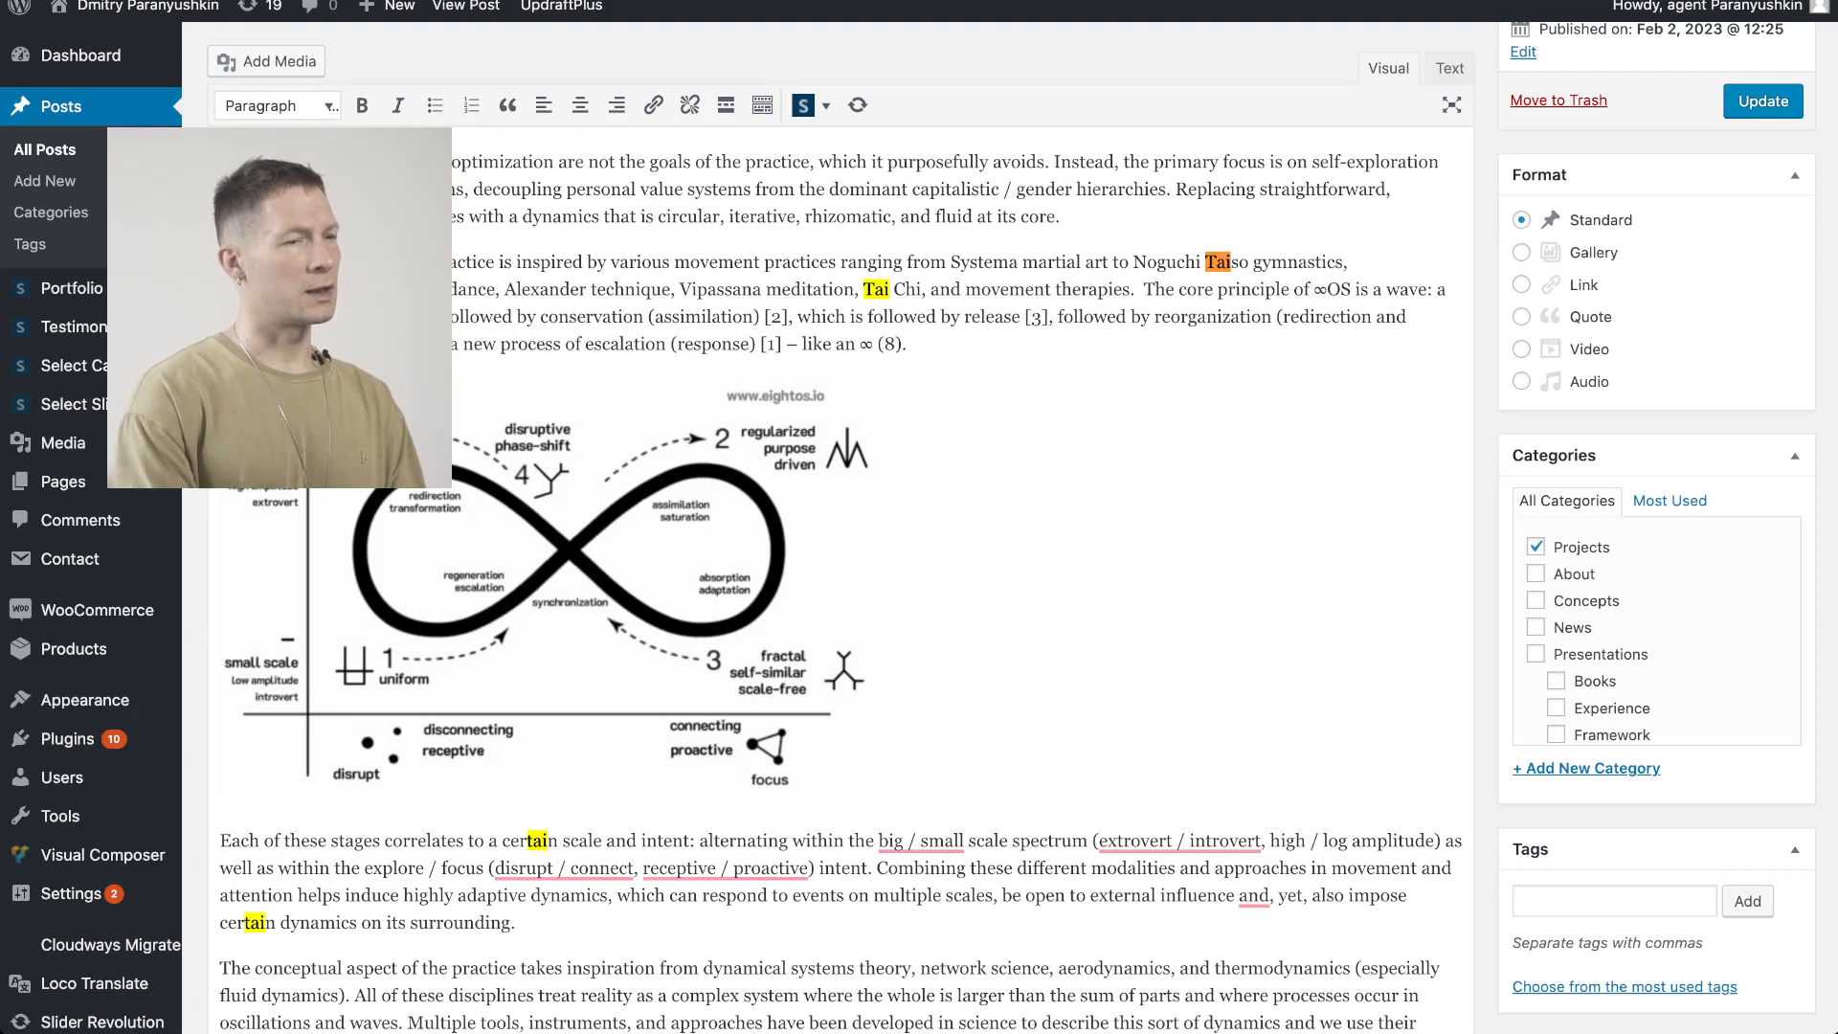
key(Return)
key(Return)
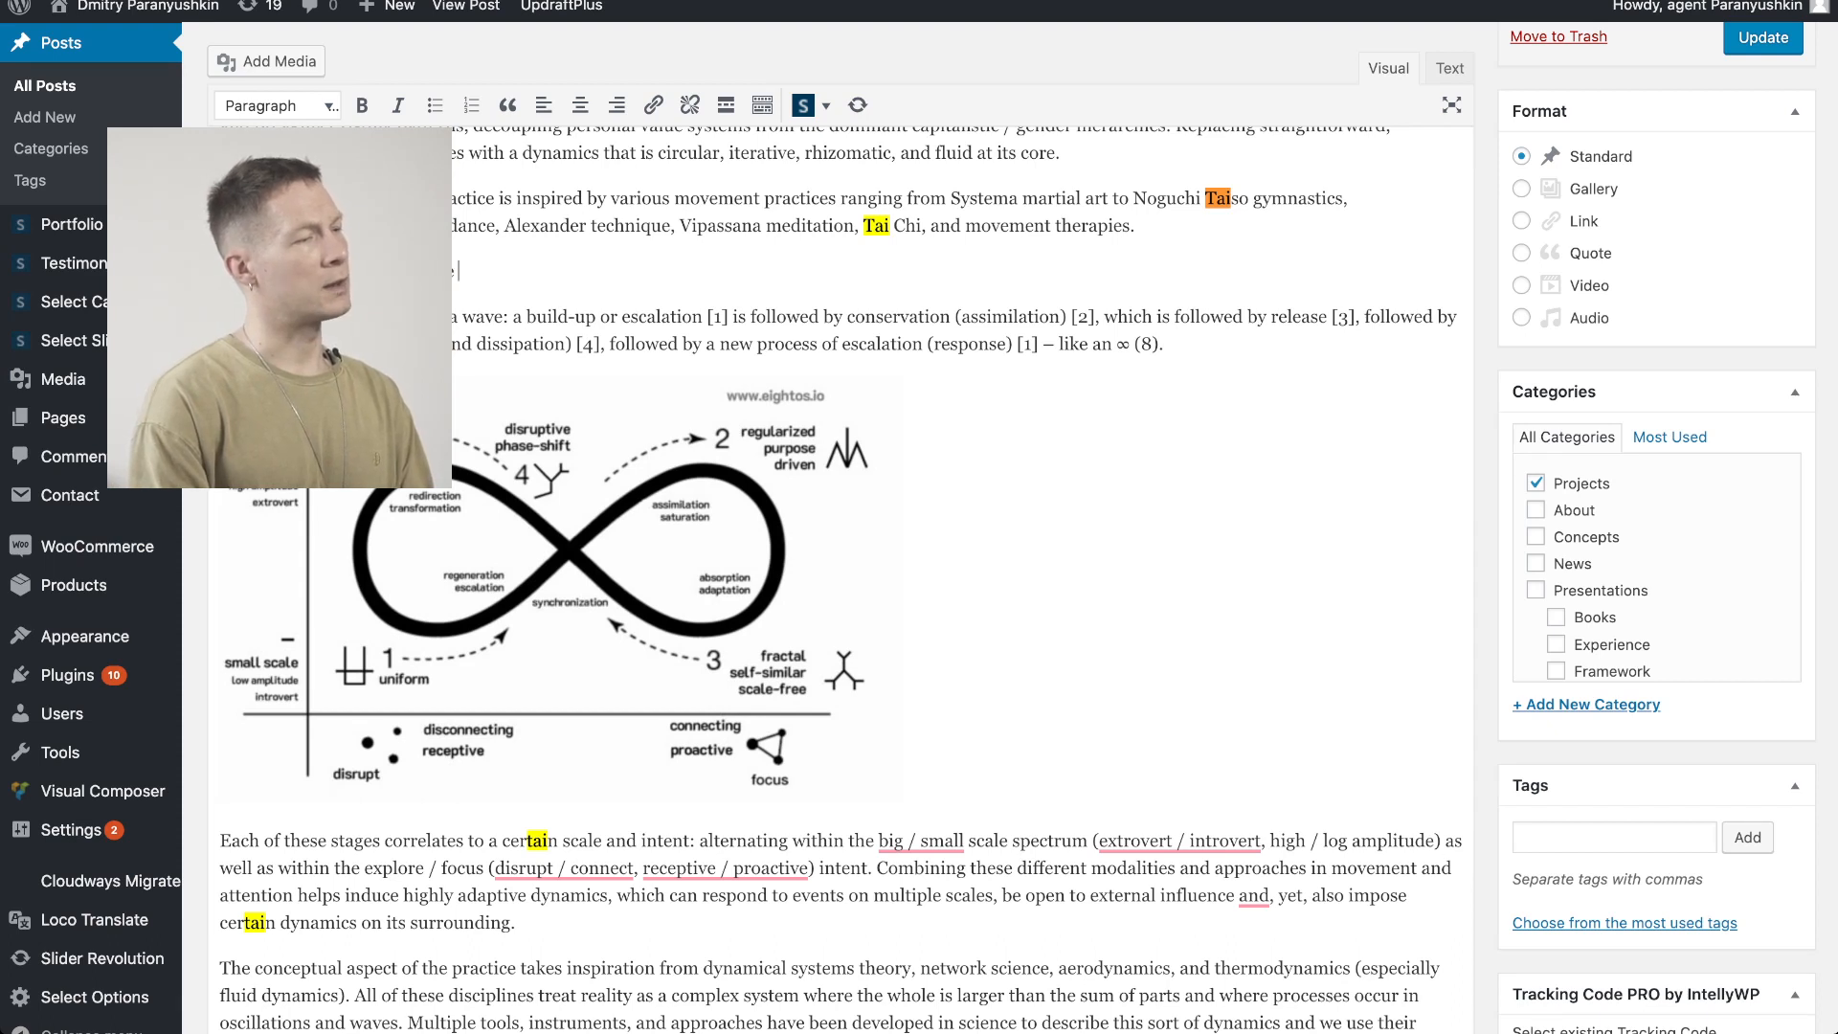
Write the bold heading "How these practices combine in EightOS to produce a different kind of perception in the body."
text(e in EightOS to)
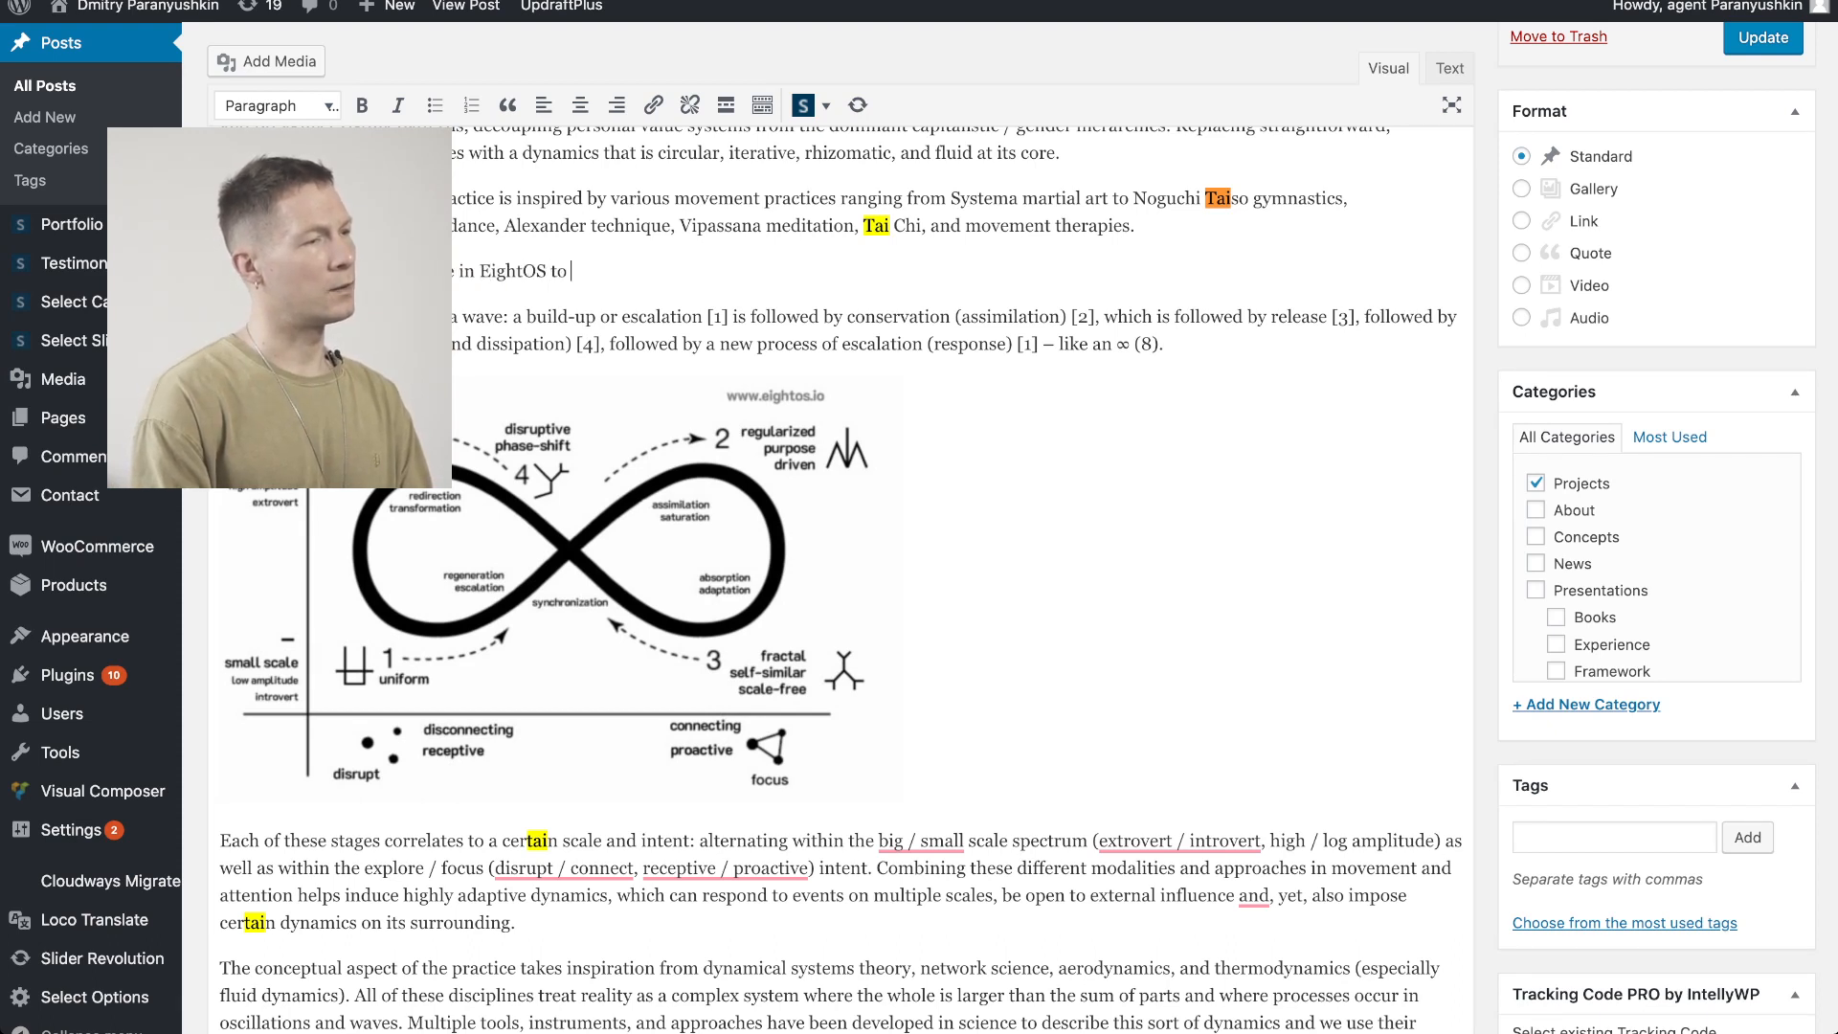
text( produce)
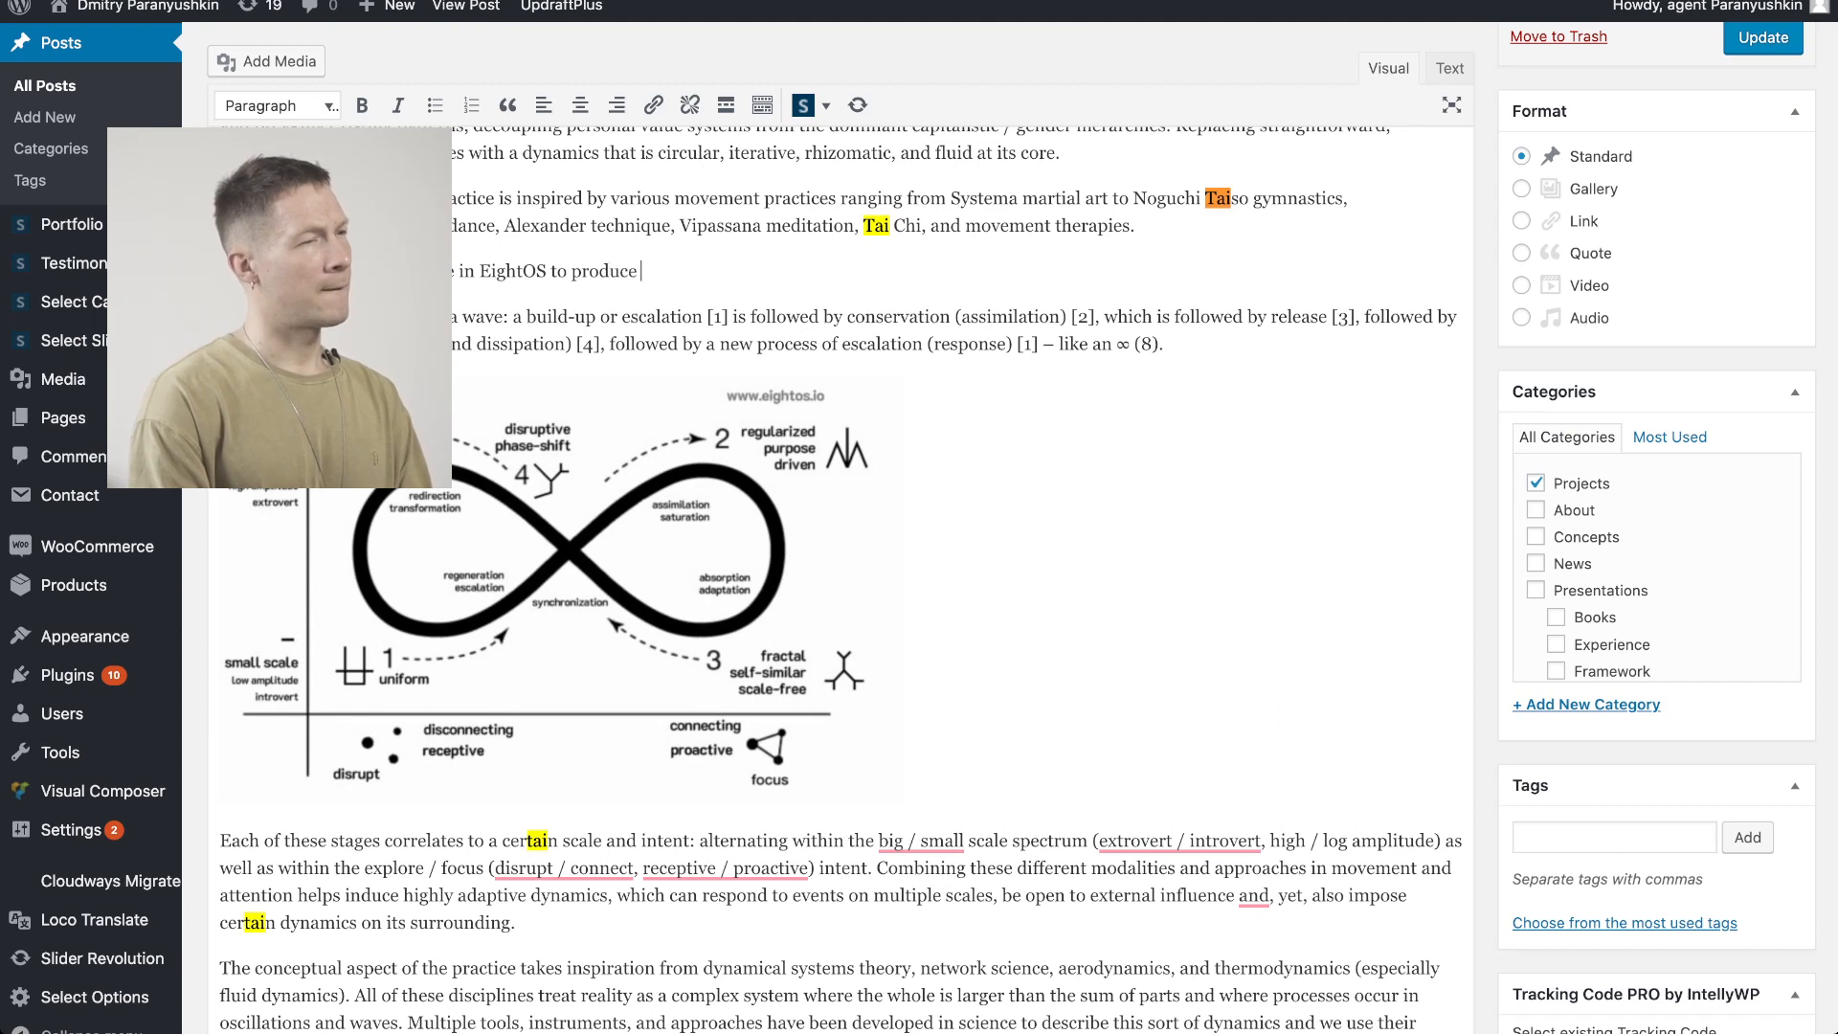
text( a diffe)
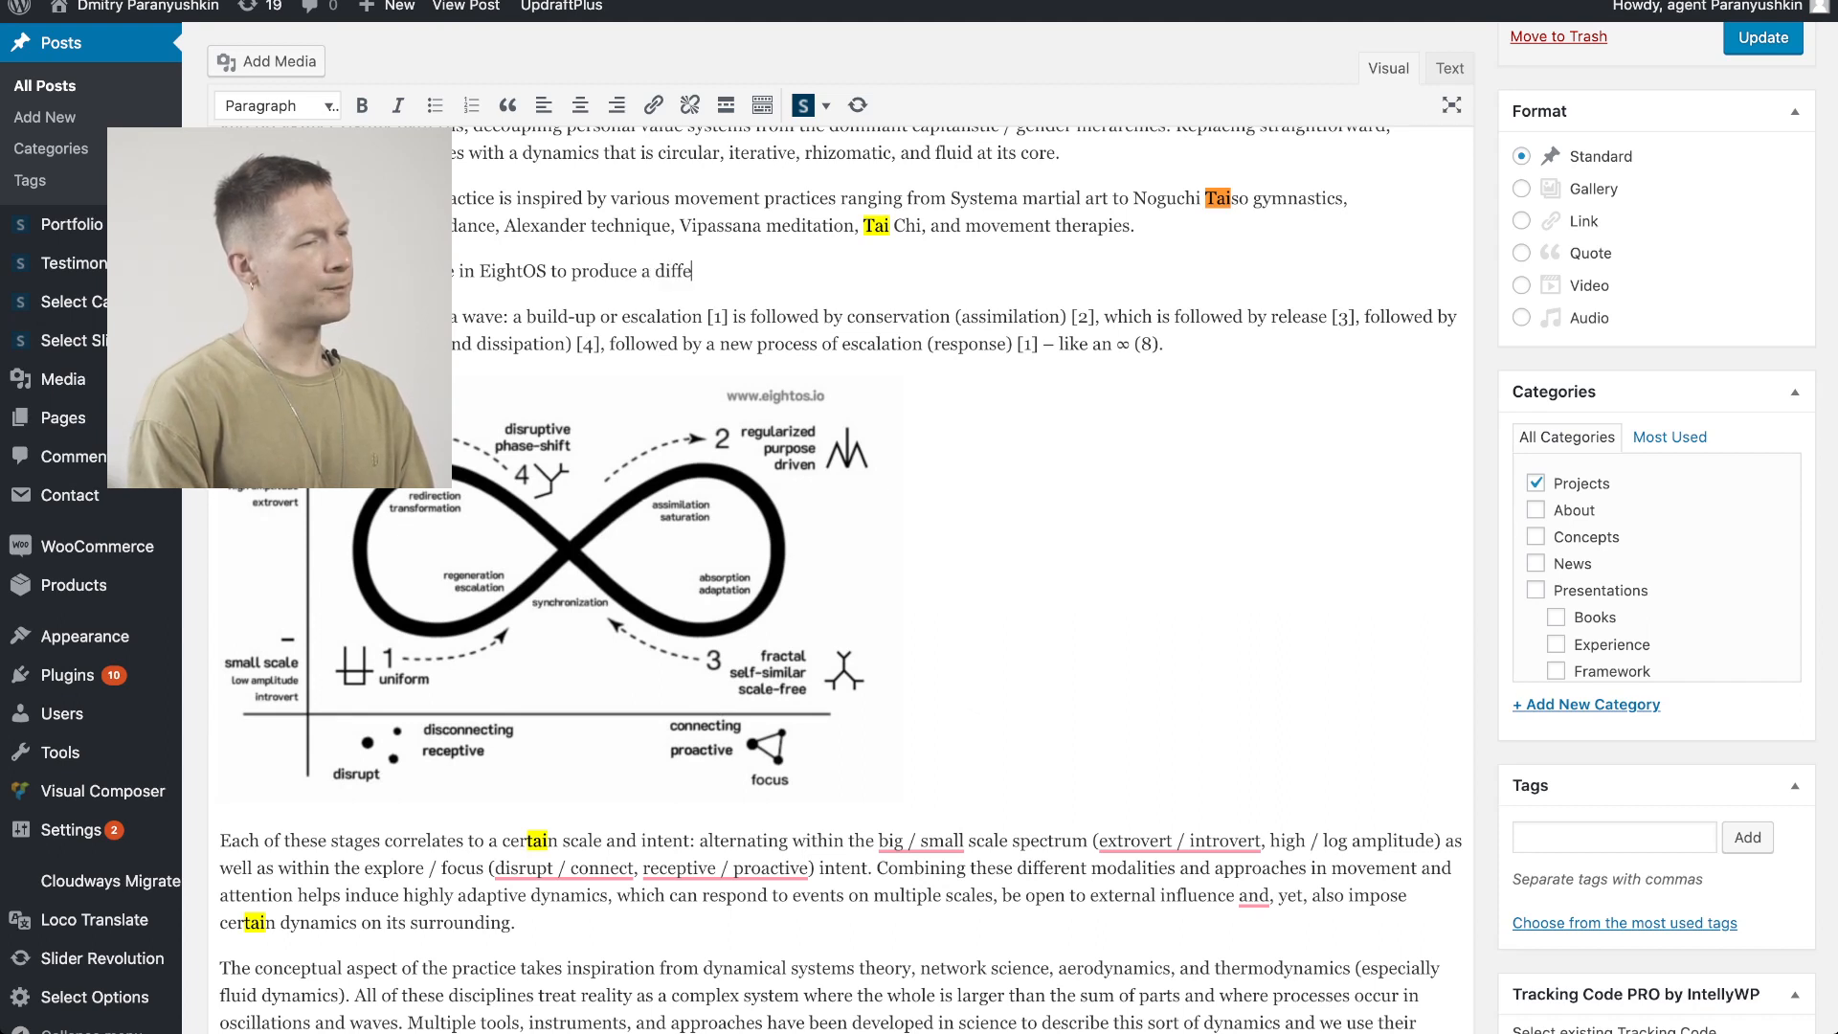
text(rent kin)
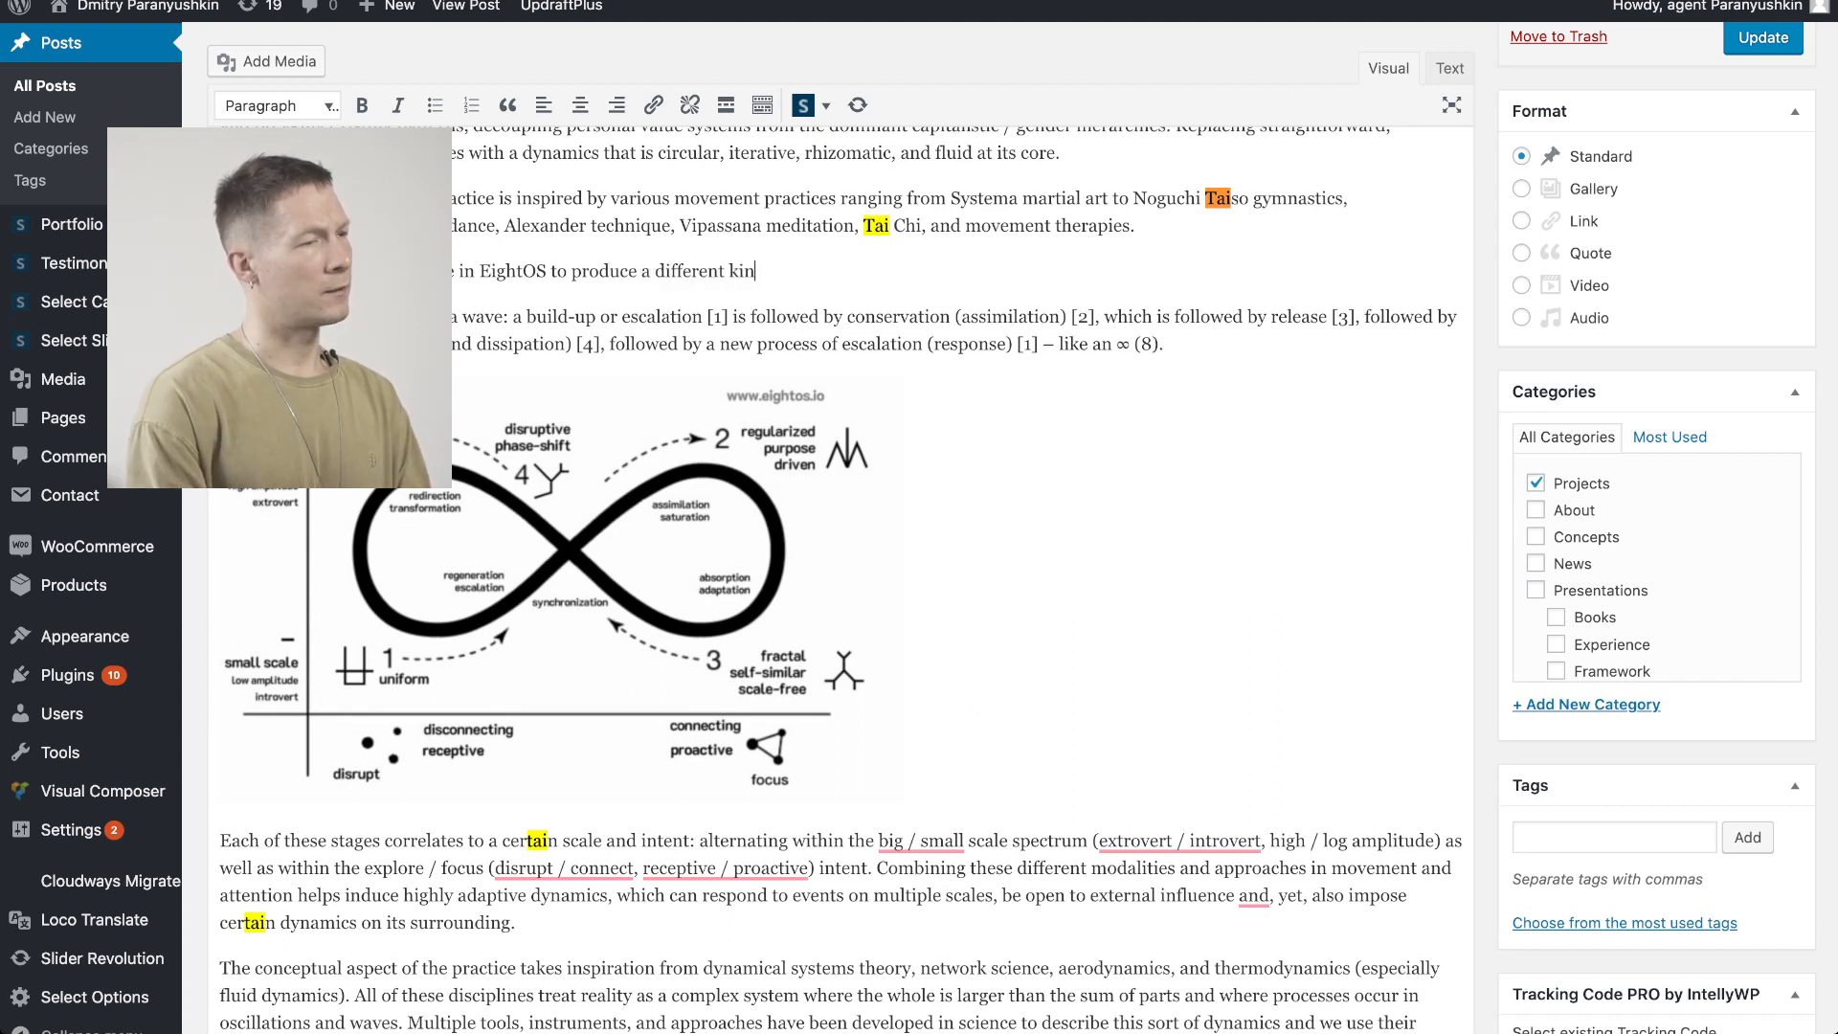
text(d of perception in the body.)
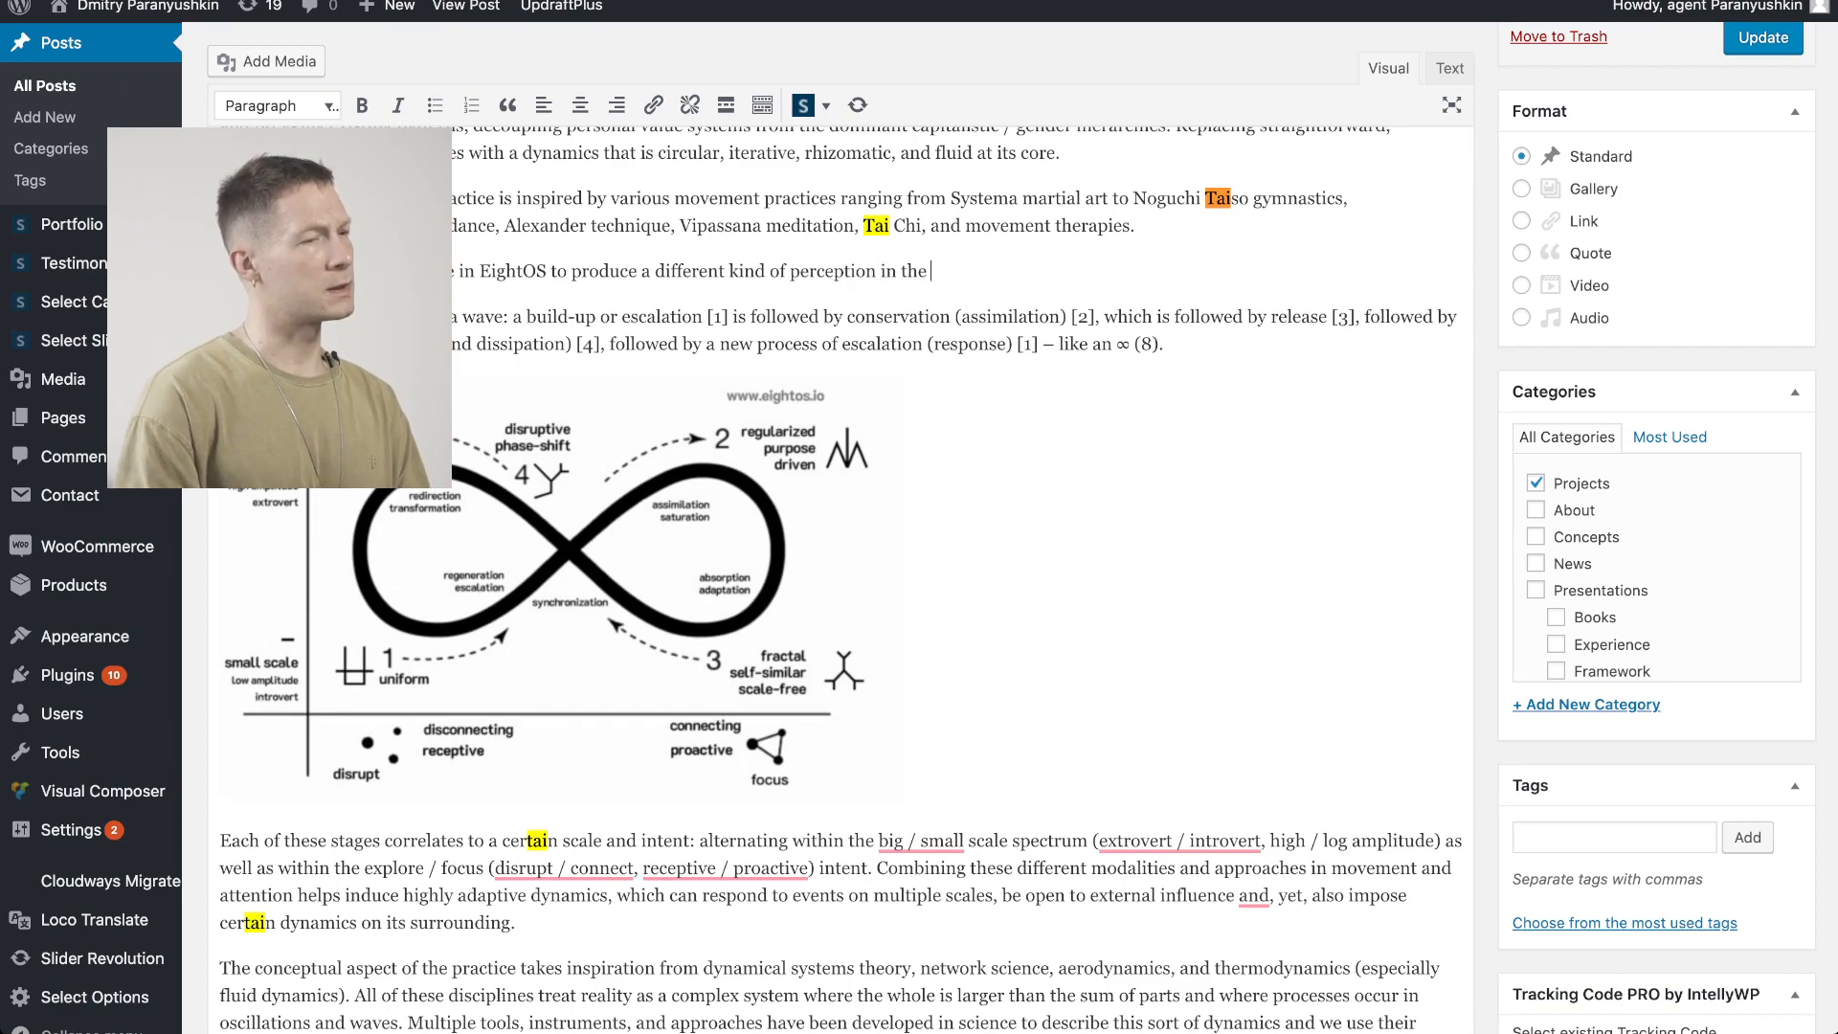
key(shift+Home)
key(ctrl+b)
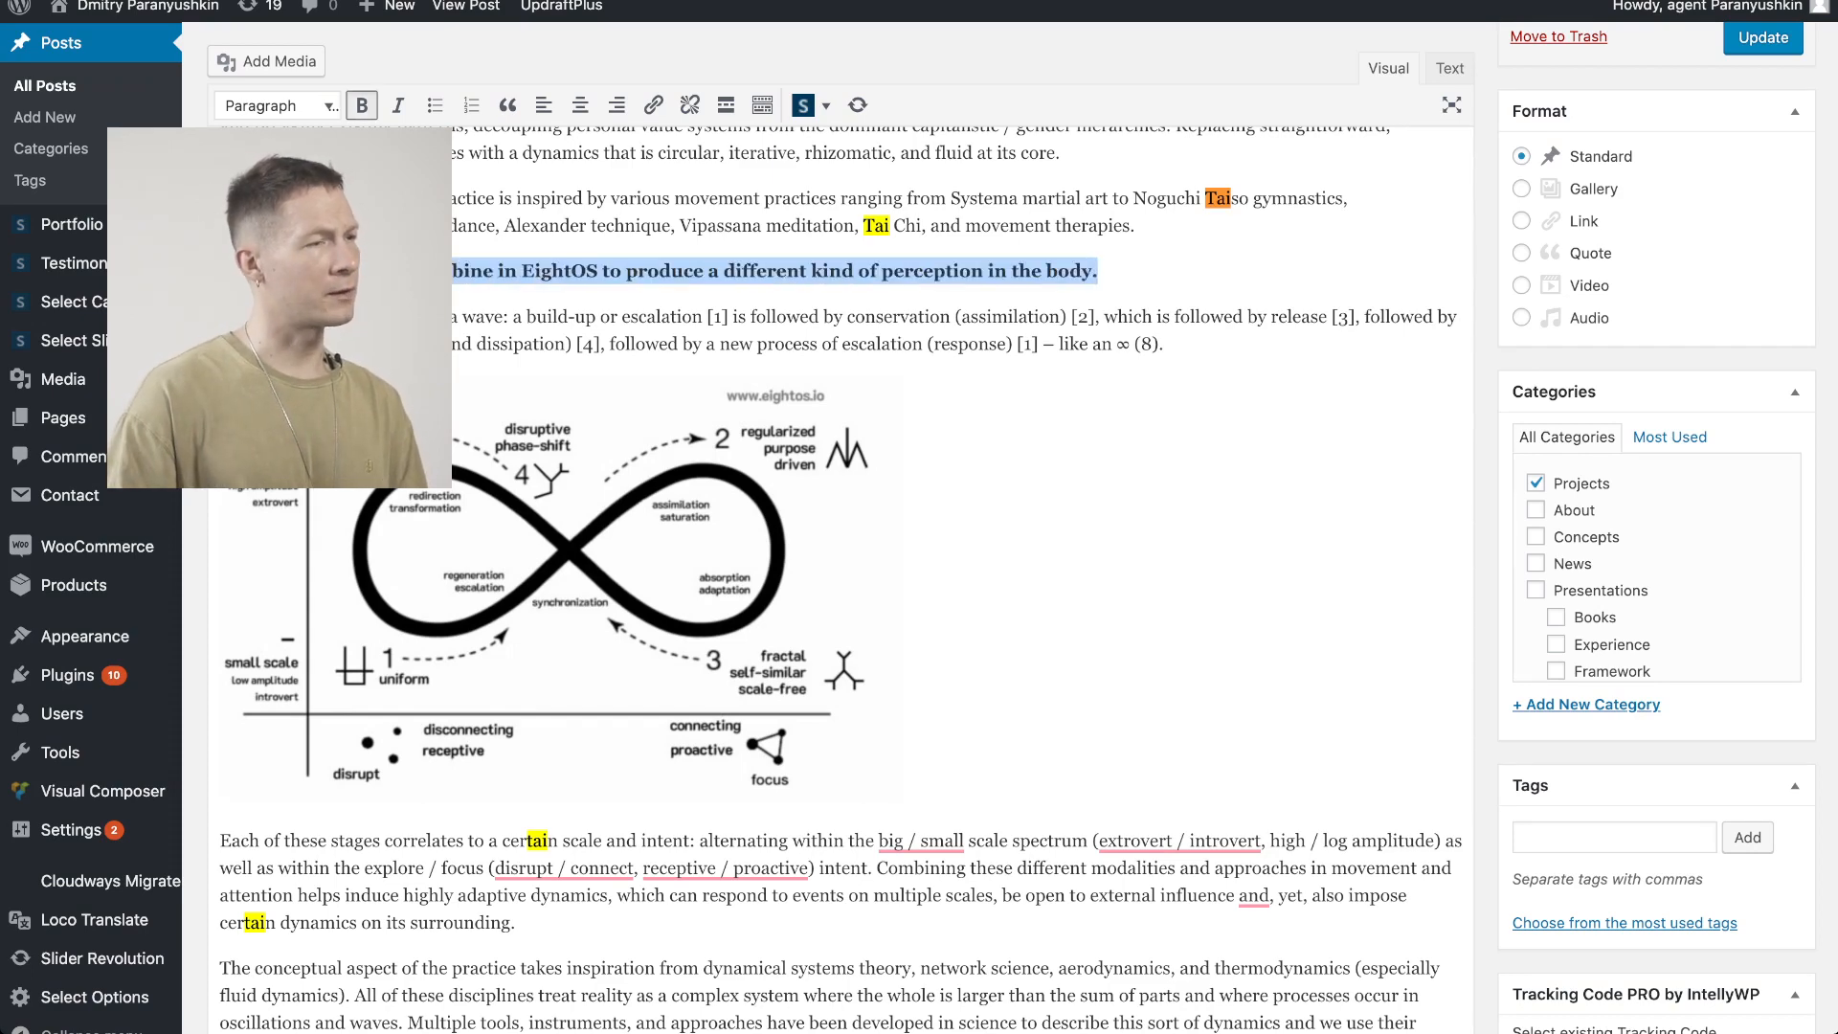
Insert an empty paragraph between the "In our presentations" paragraph and the closing "To learn more" paragraph
scroll(841, 575, up, 15)
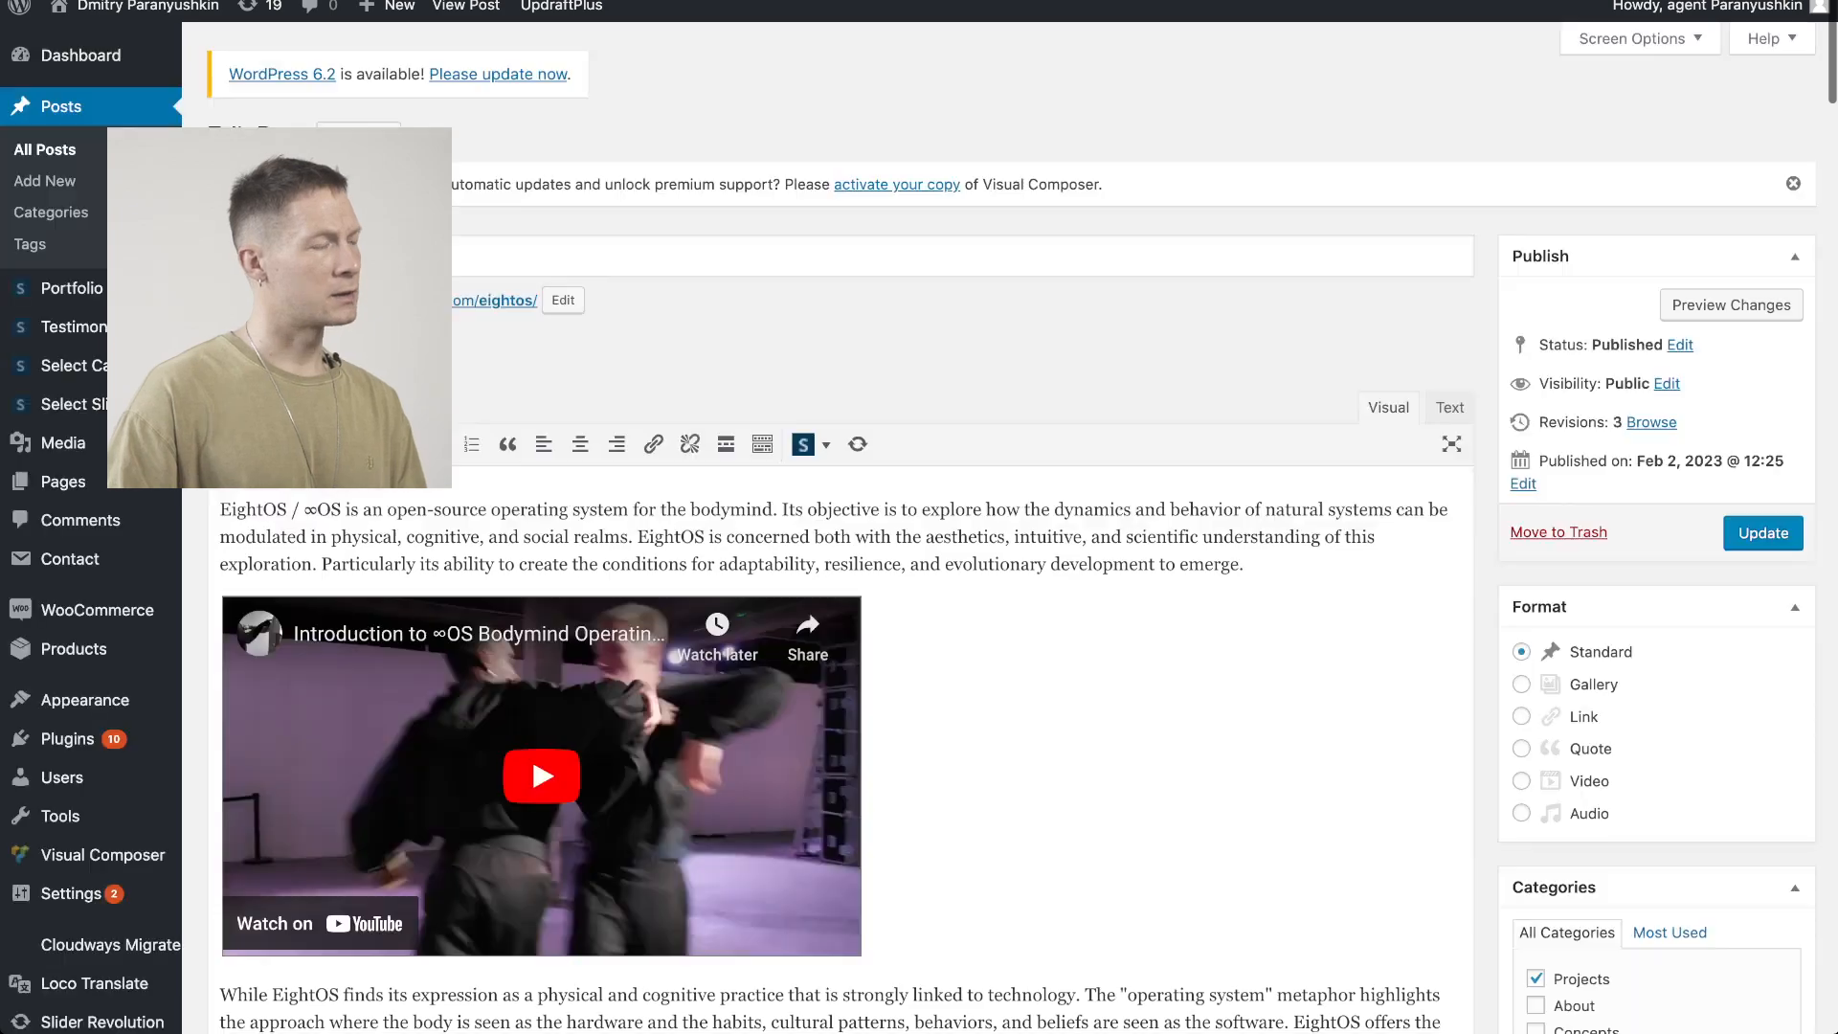
scroll(841, 574, down, 20)
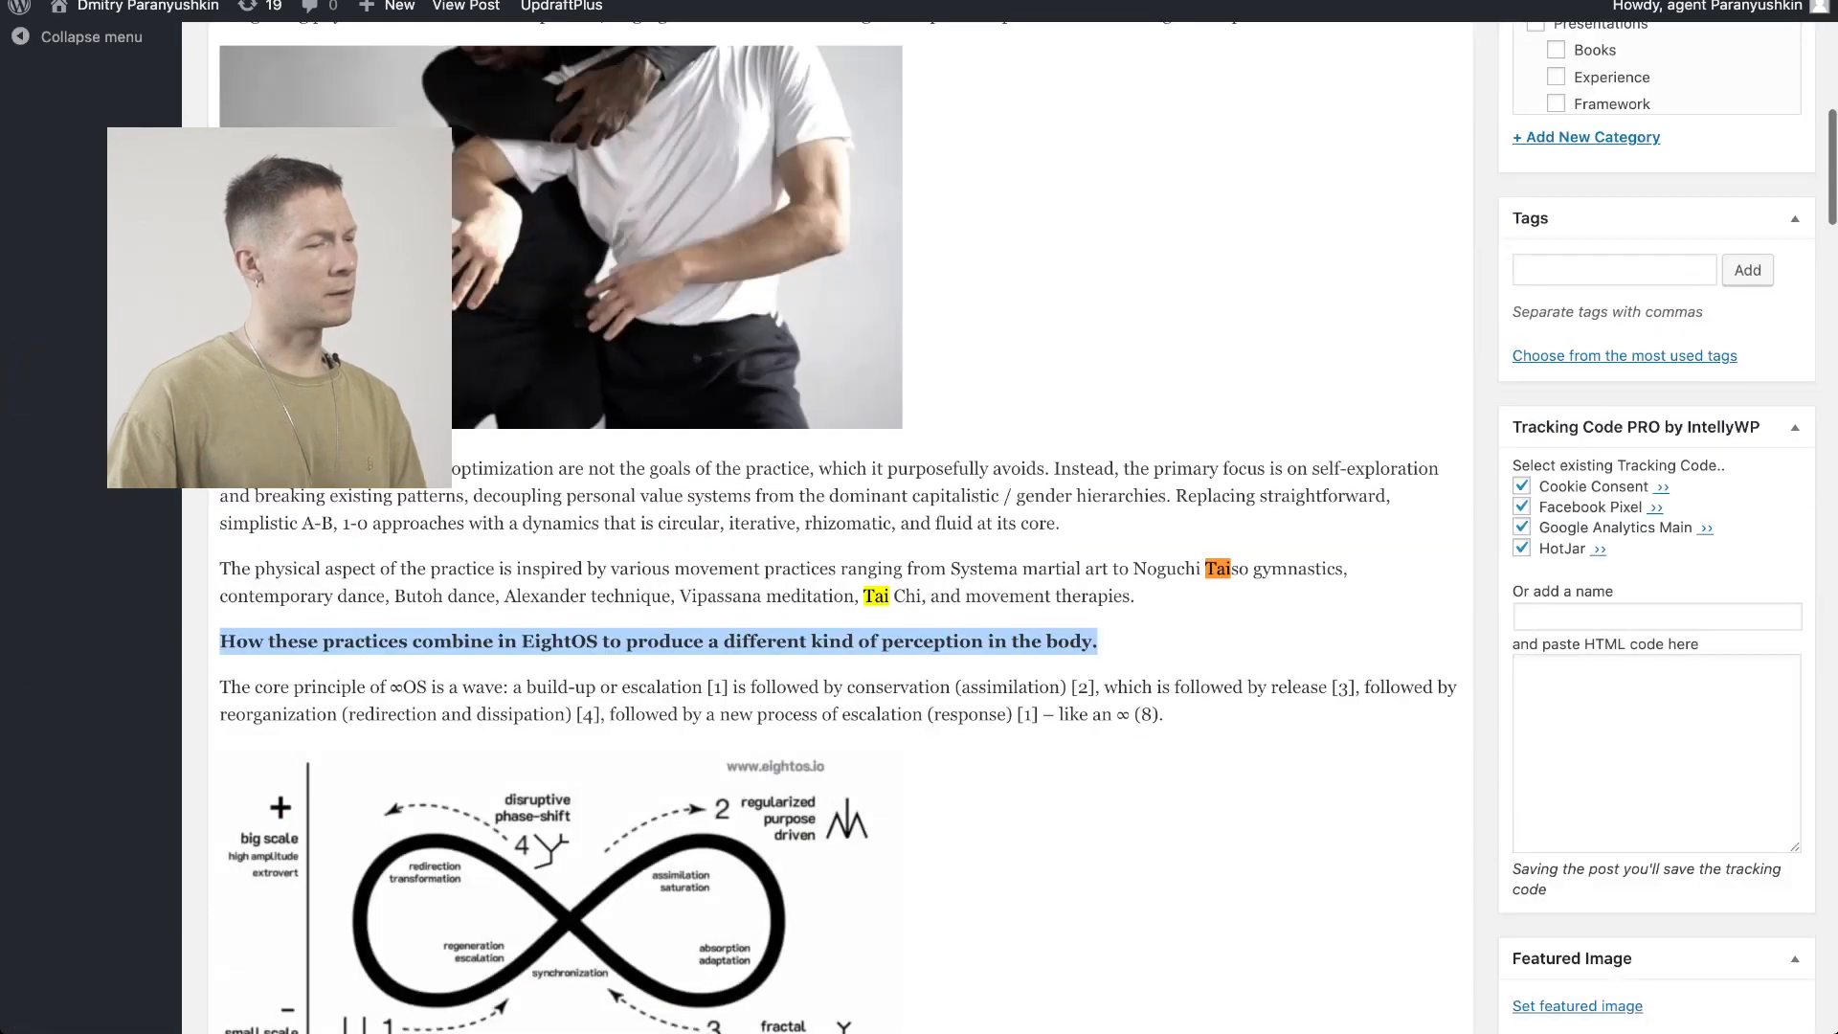
scroll(841, 574, down, 3)
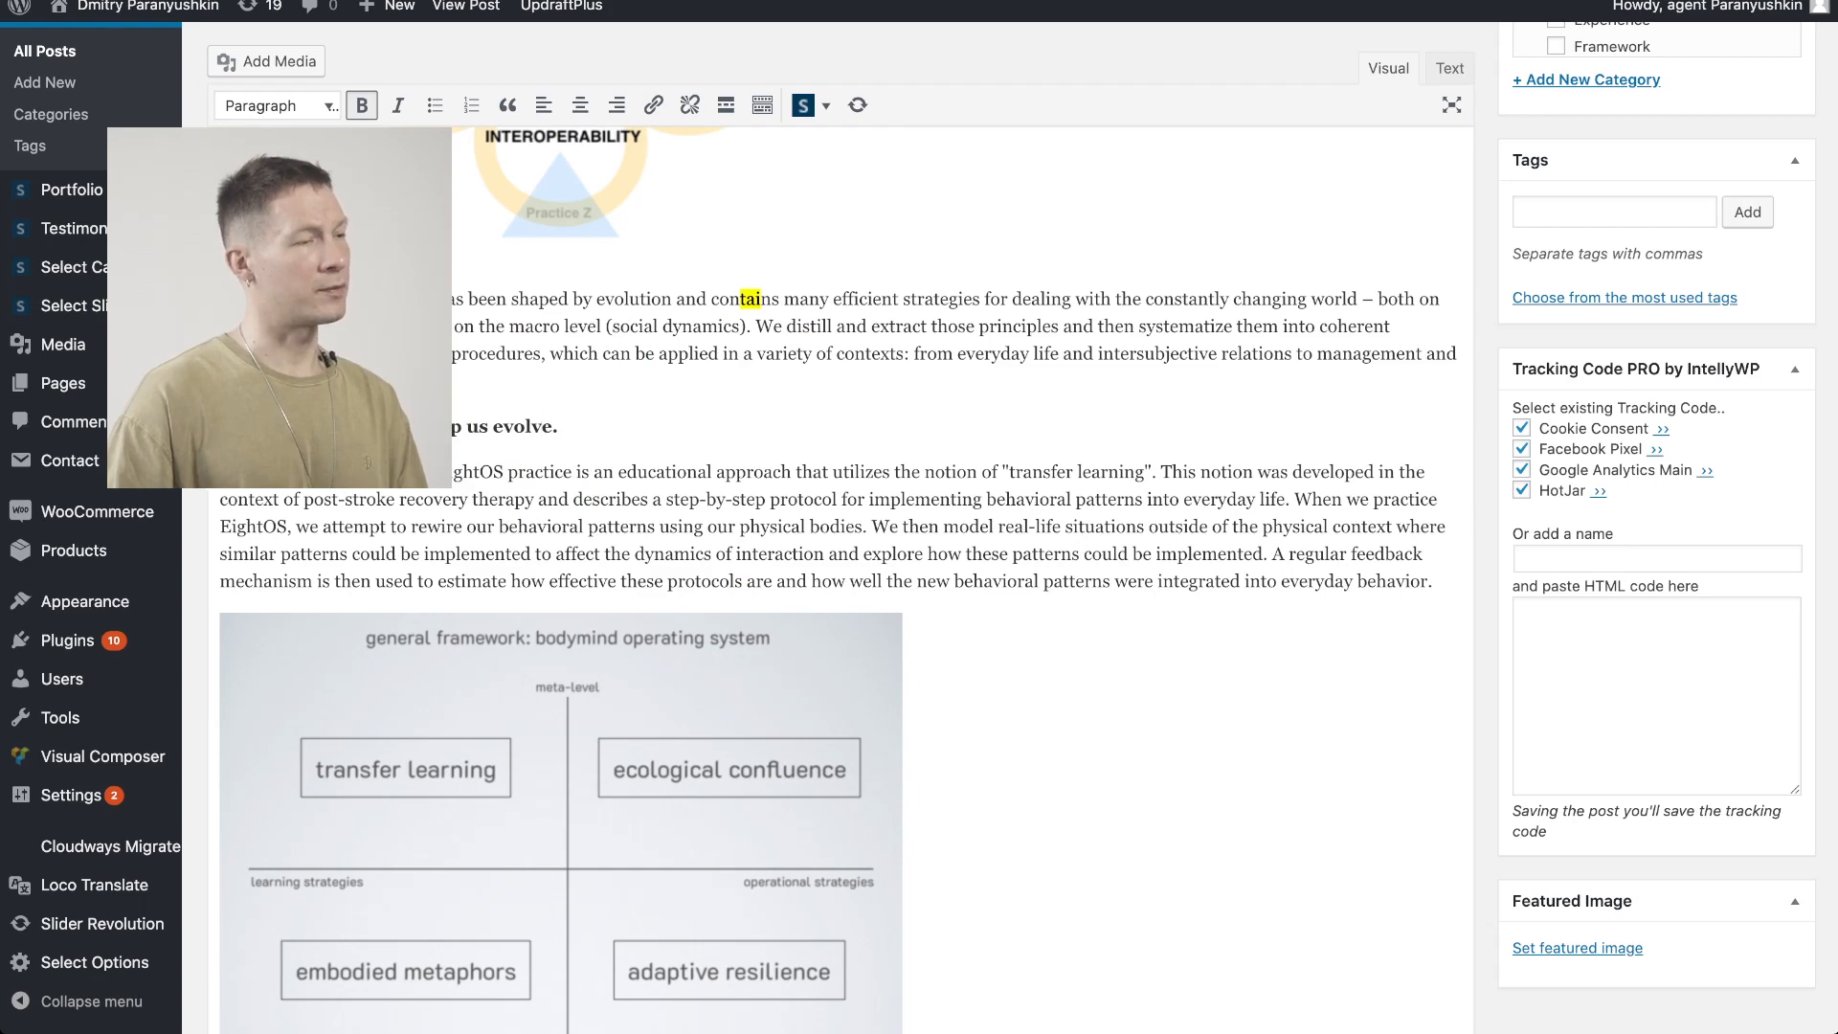
scroll(841, 574, down, 8)
scroll(841, 574, down, 2)
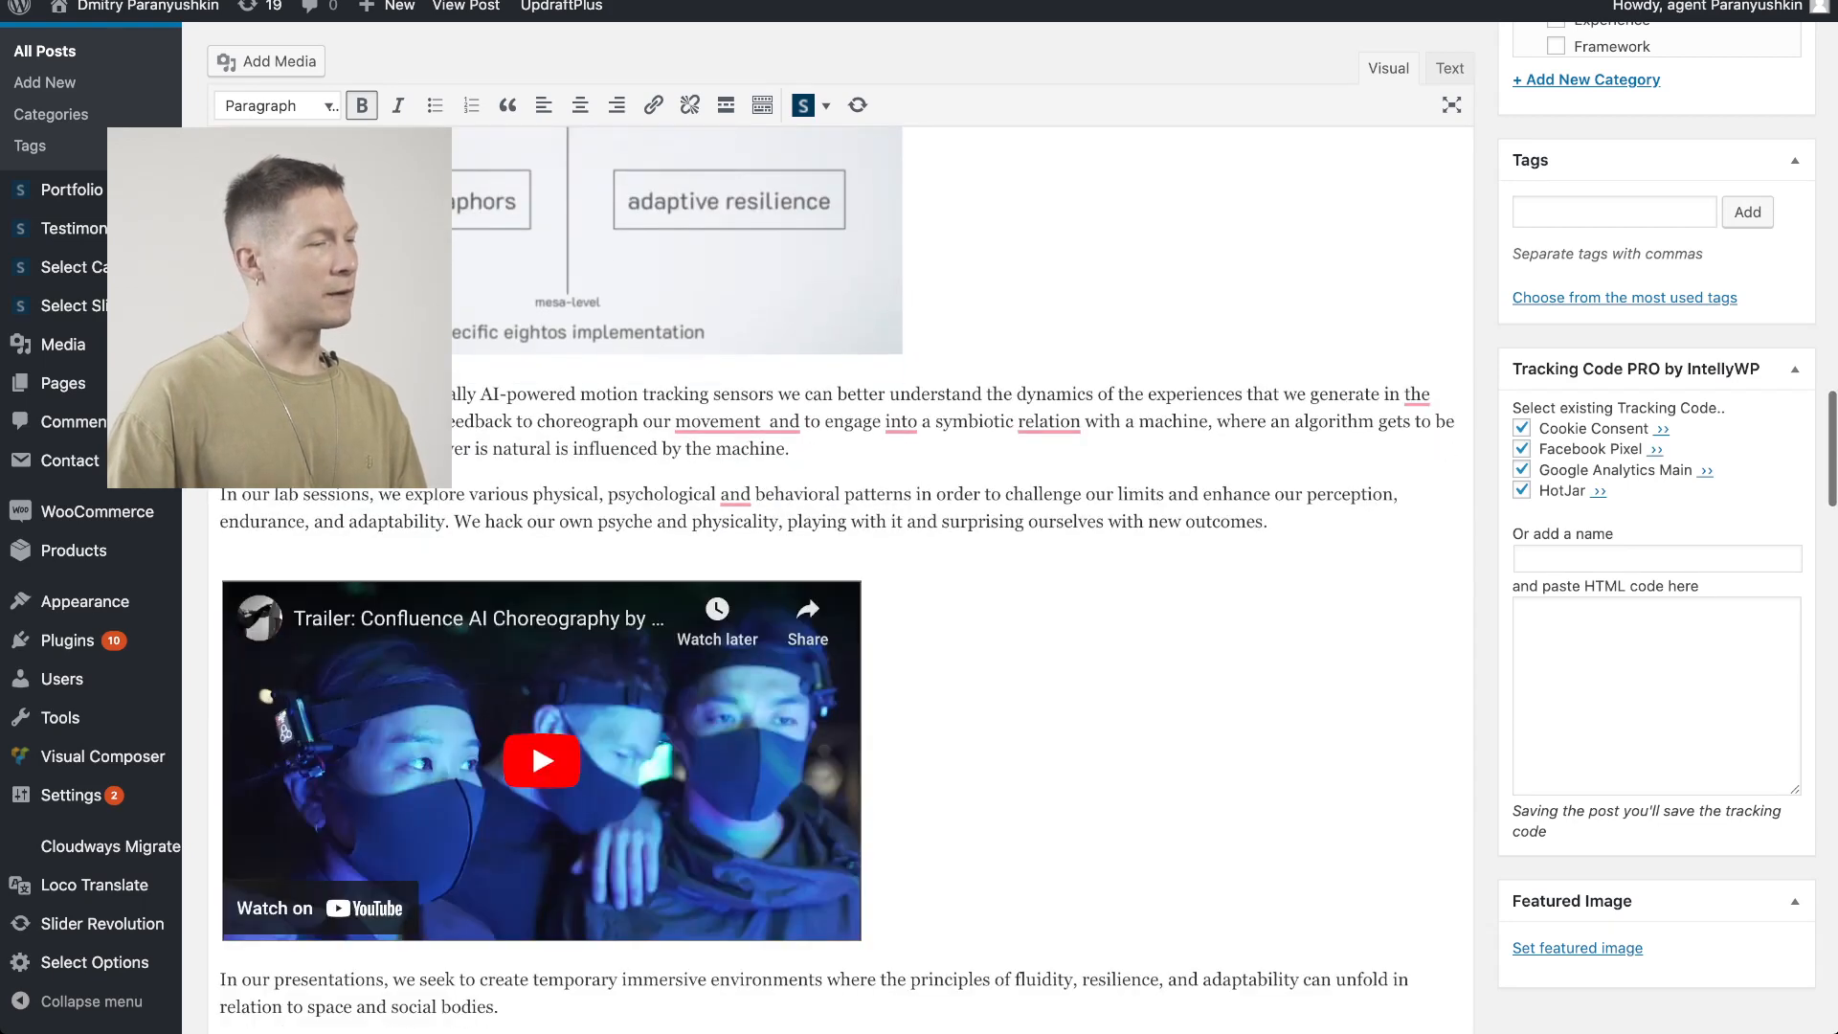
scroll(841, 575, down, 1)
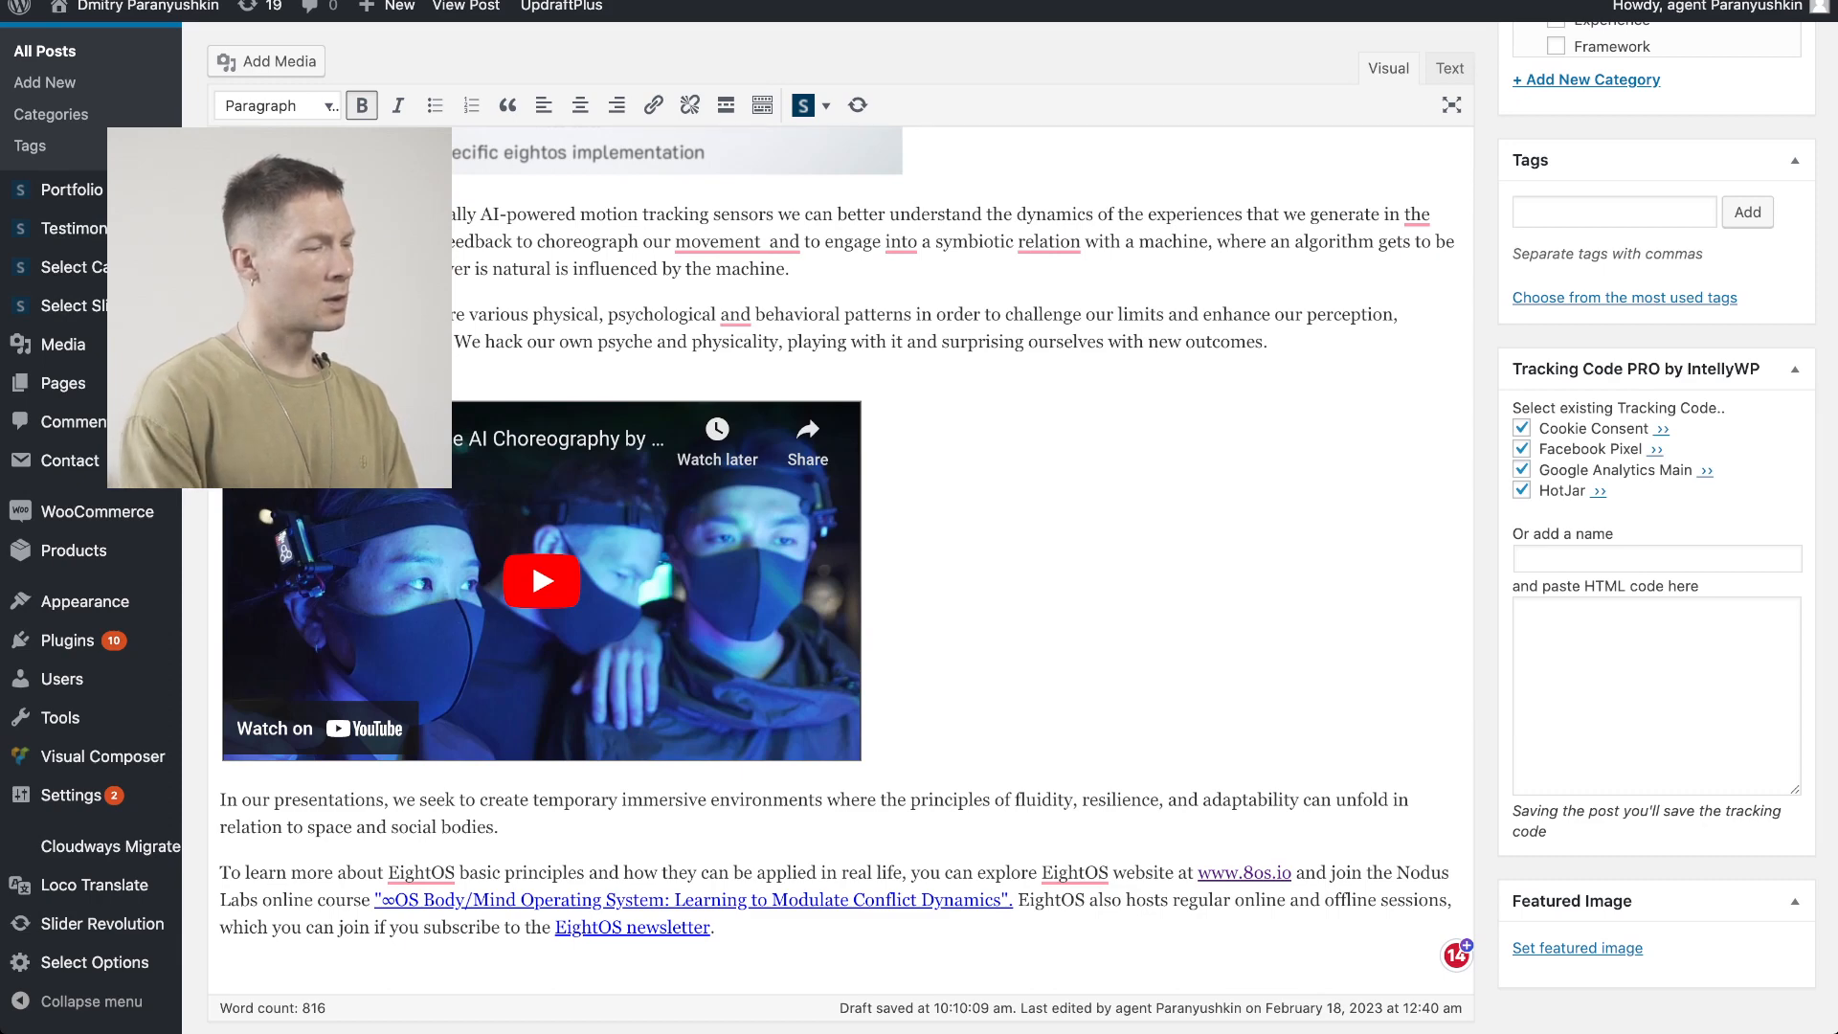
key(Return)
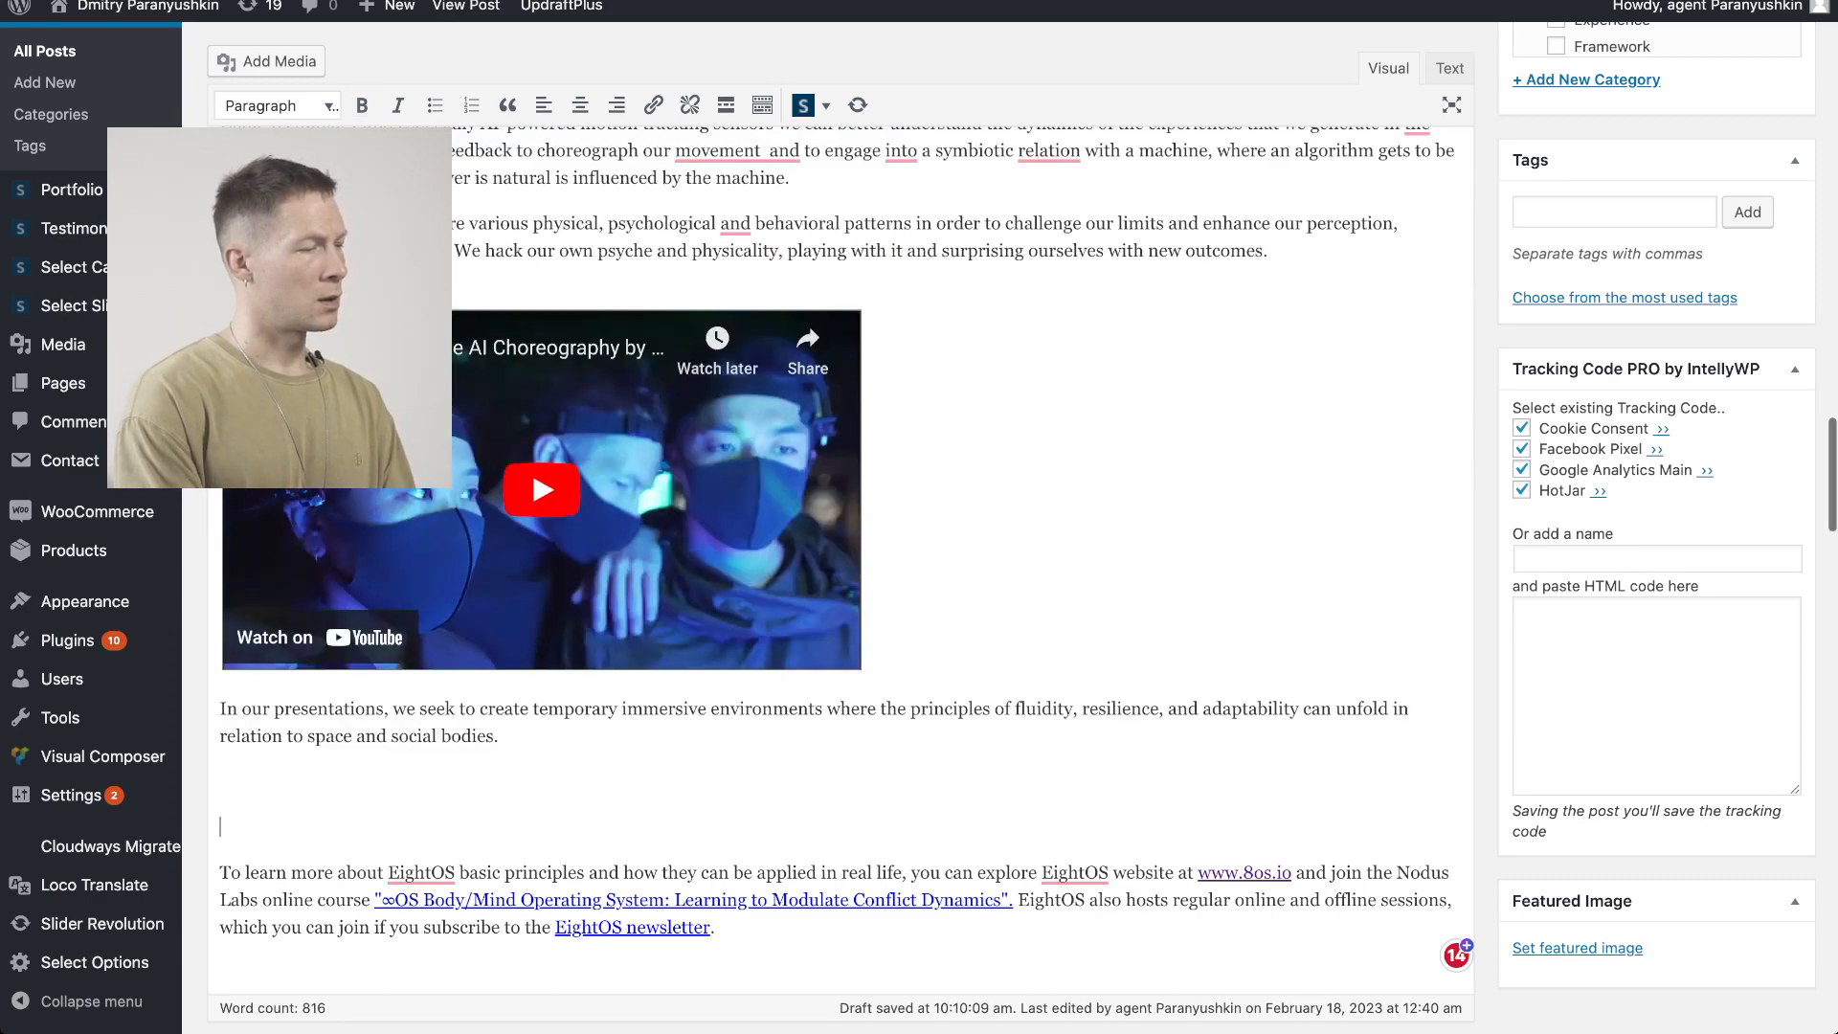
Write the heading "Artistic implications and technology." in the new paragraph and make it bold
text(Artistic im)
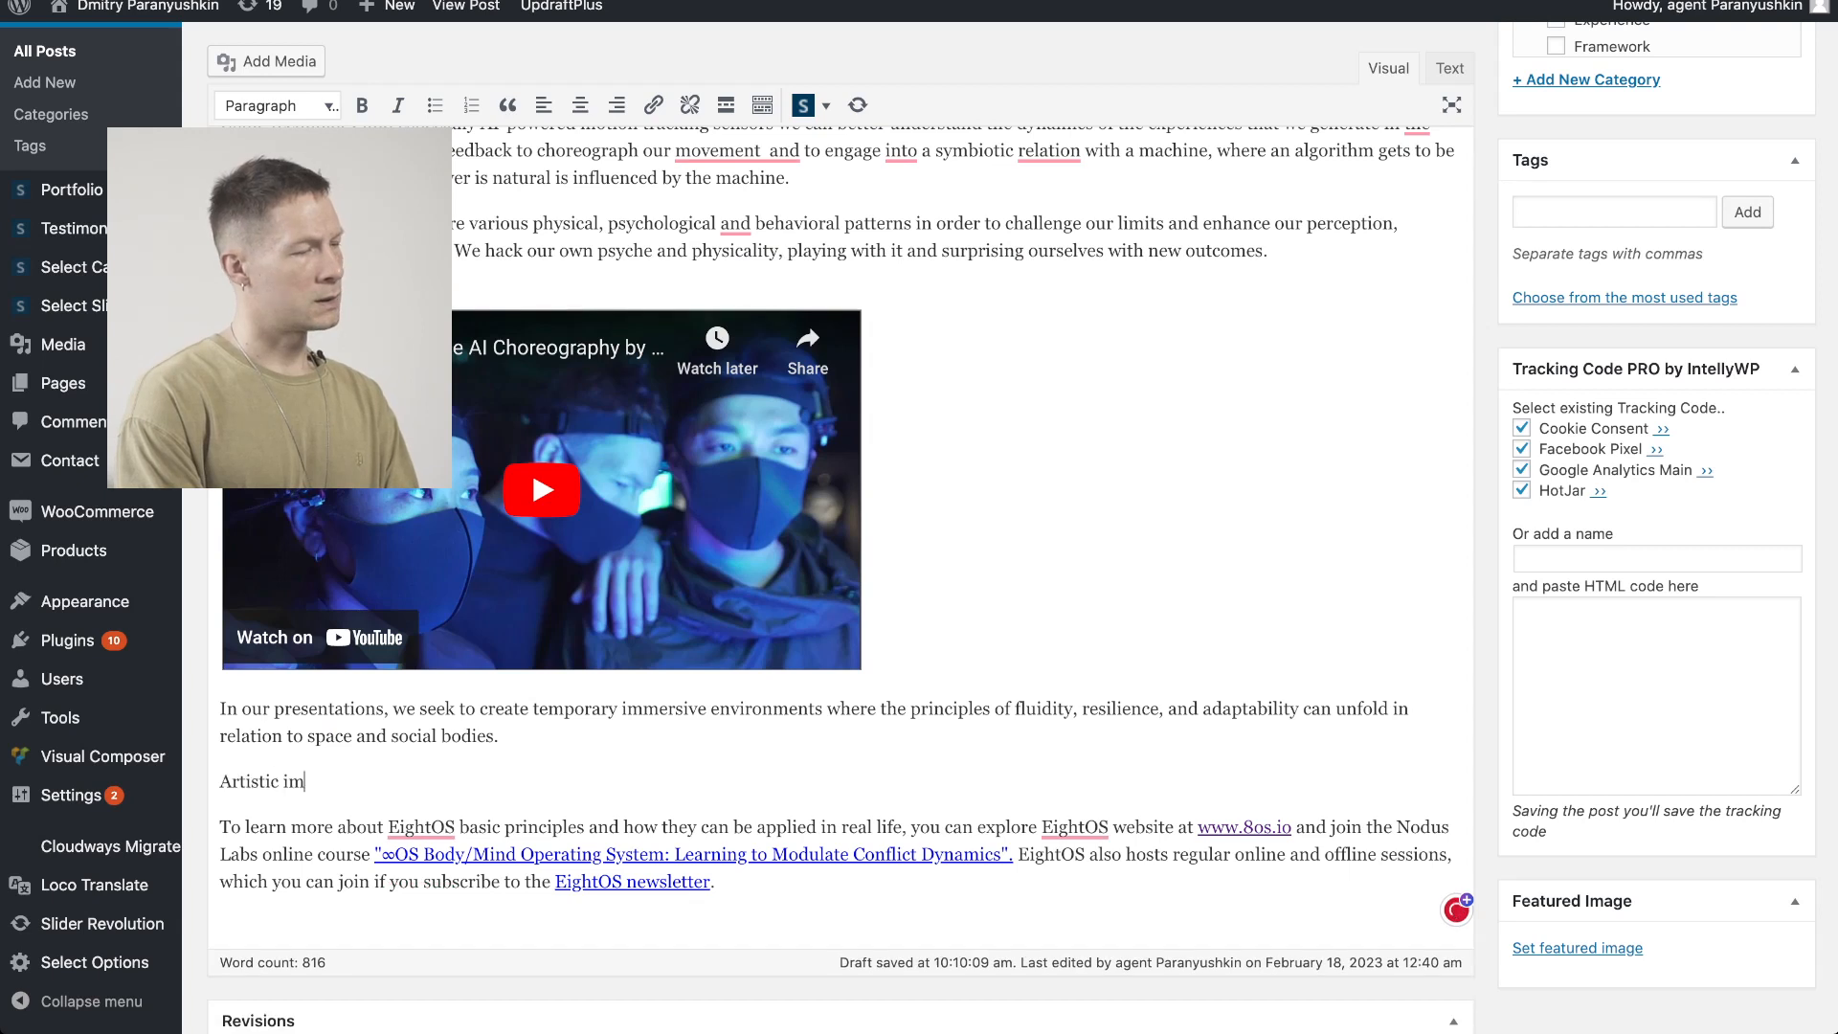
text(plications and tech)
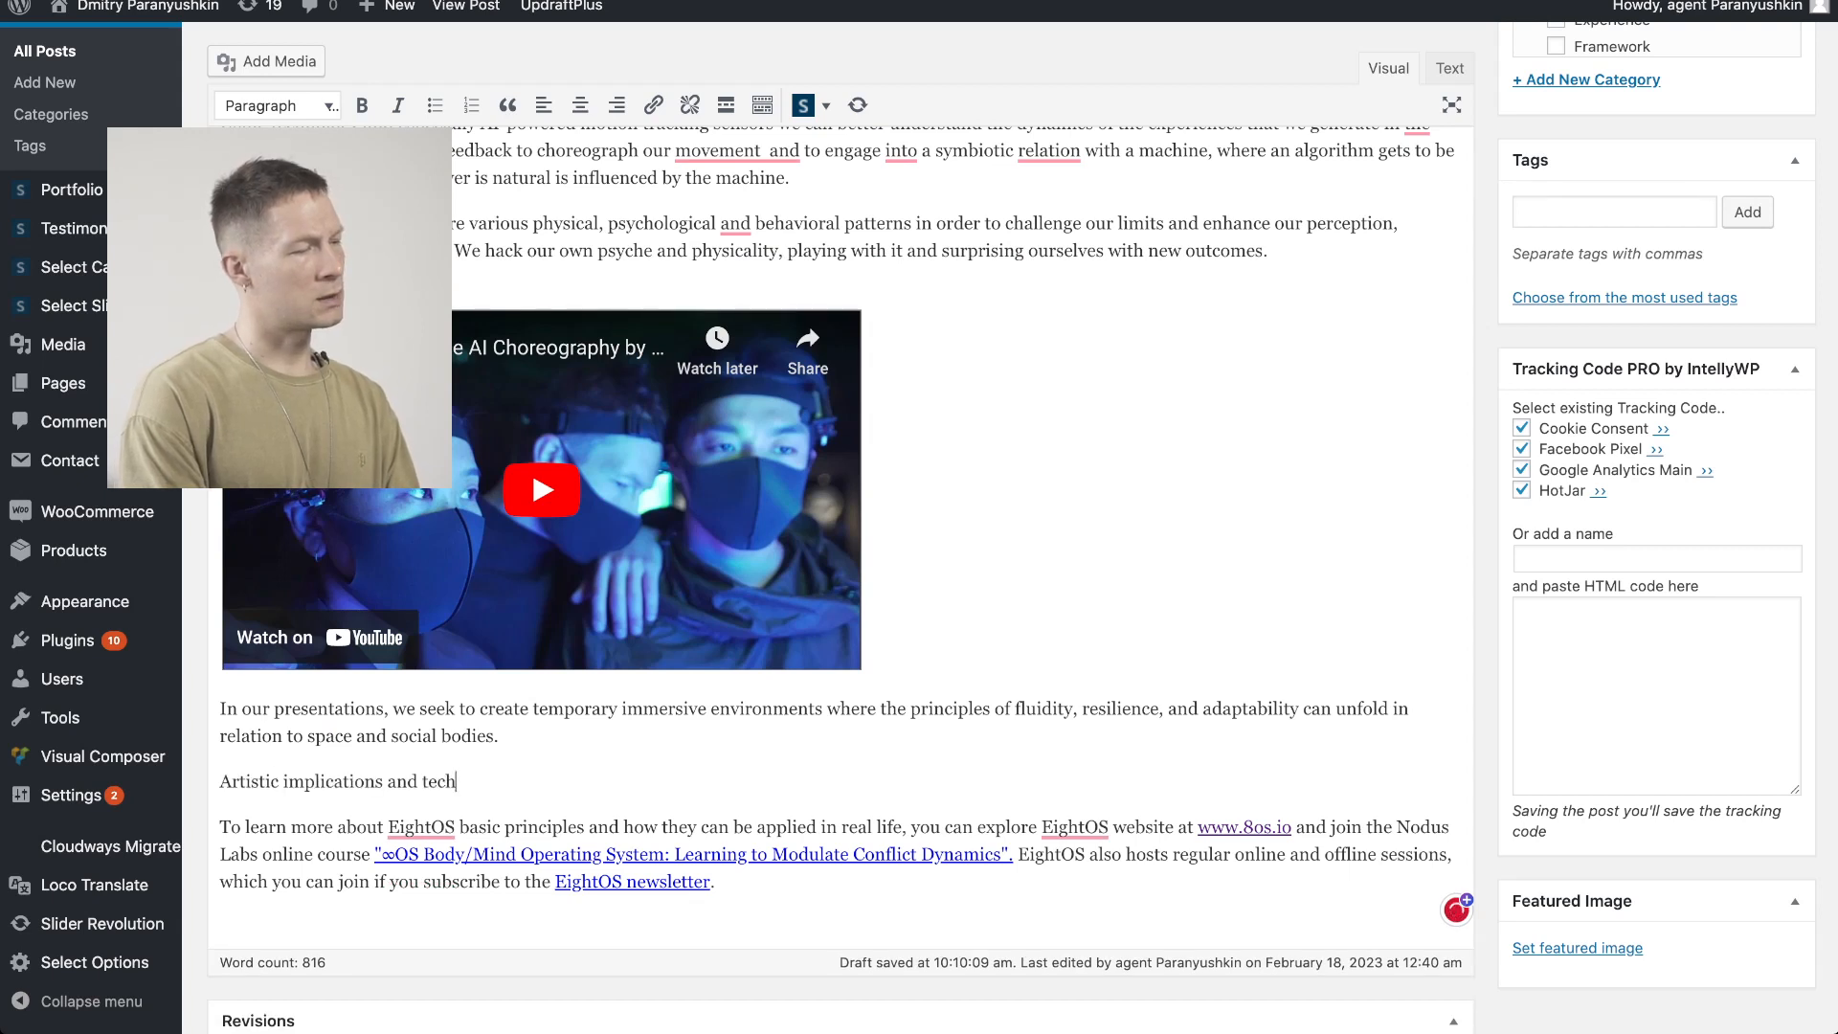
text(nology.)
key(shift+Home)
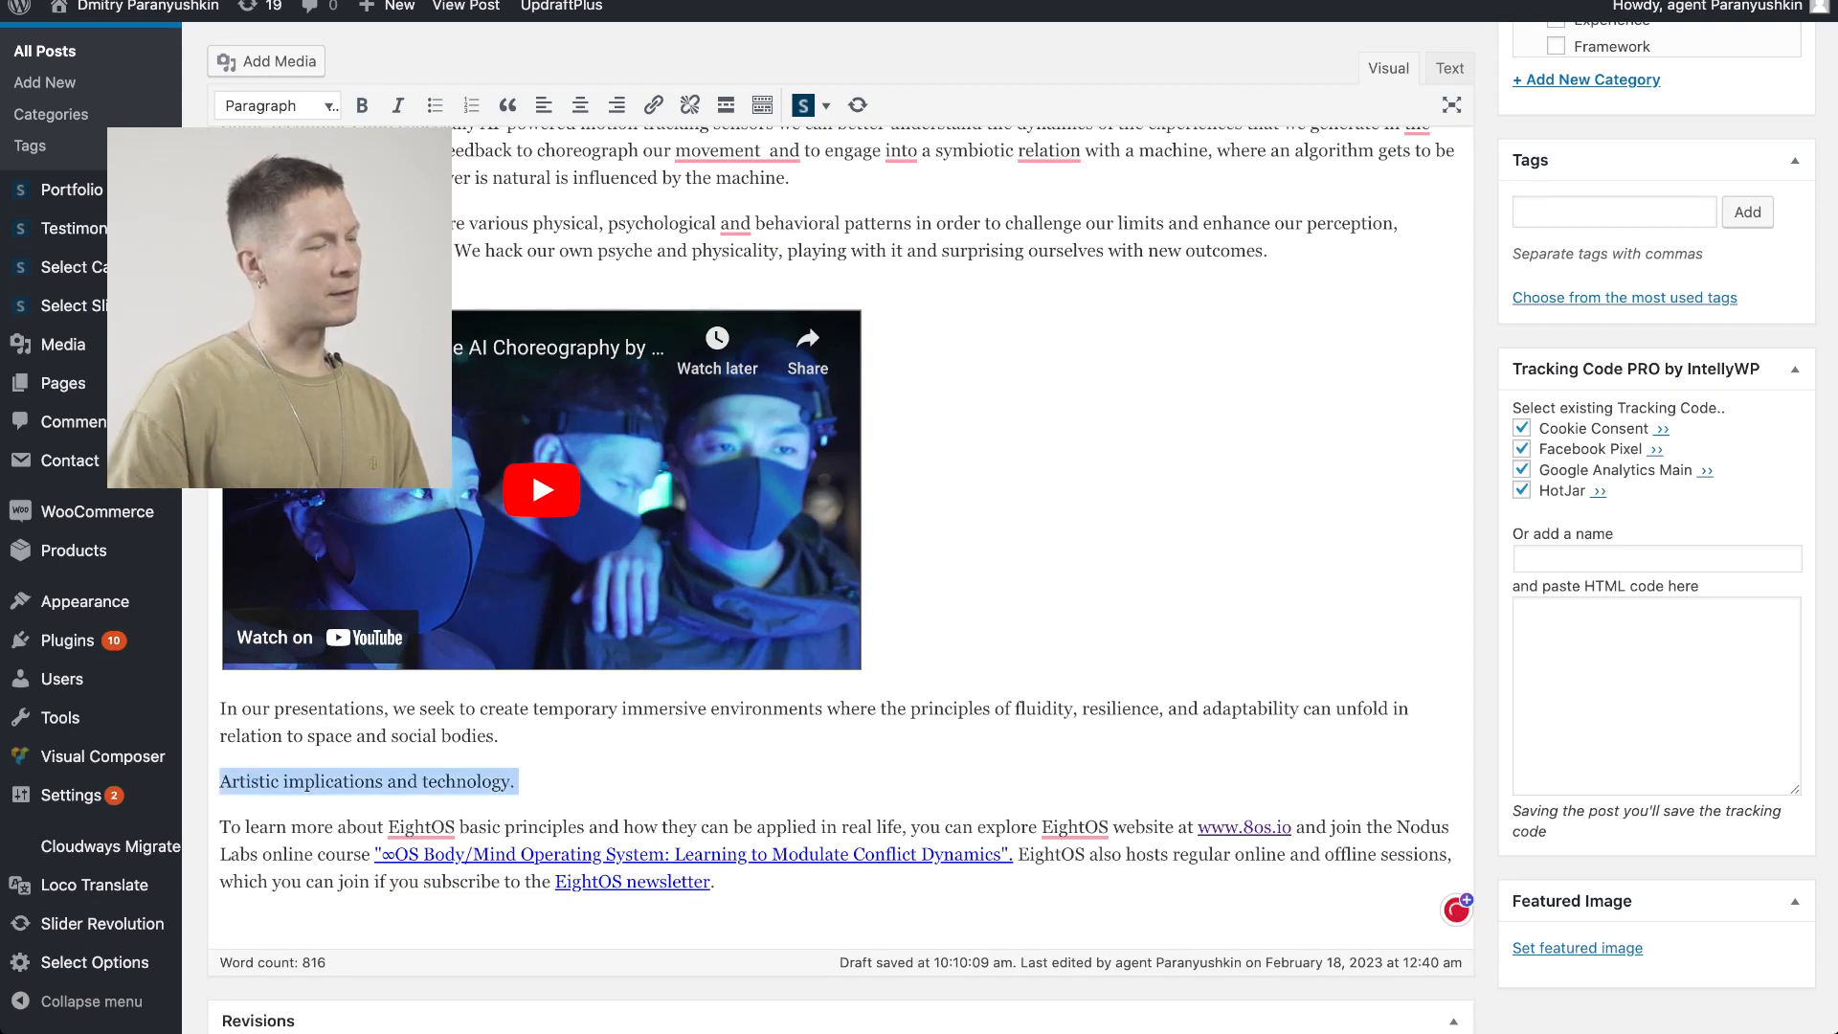
key(ctrl+b)
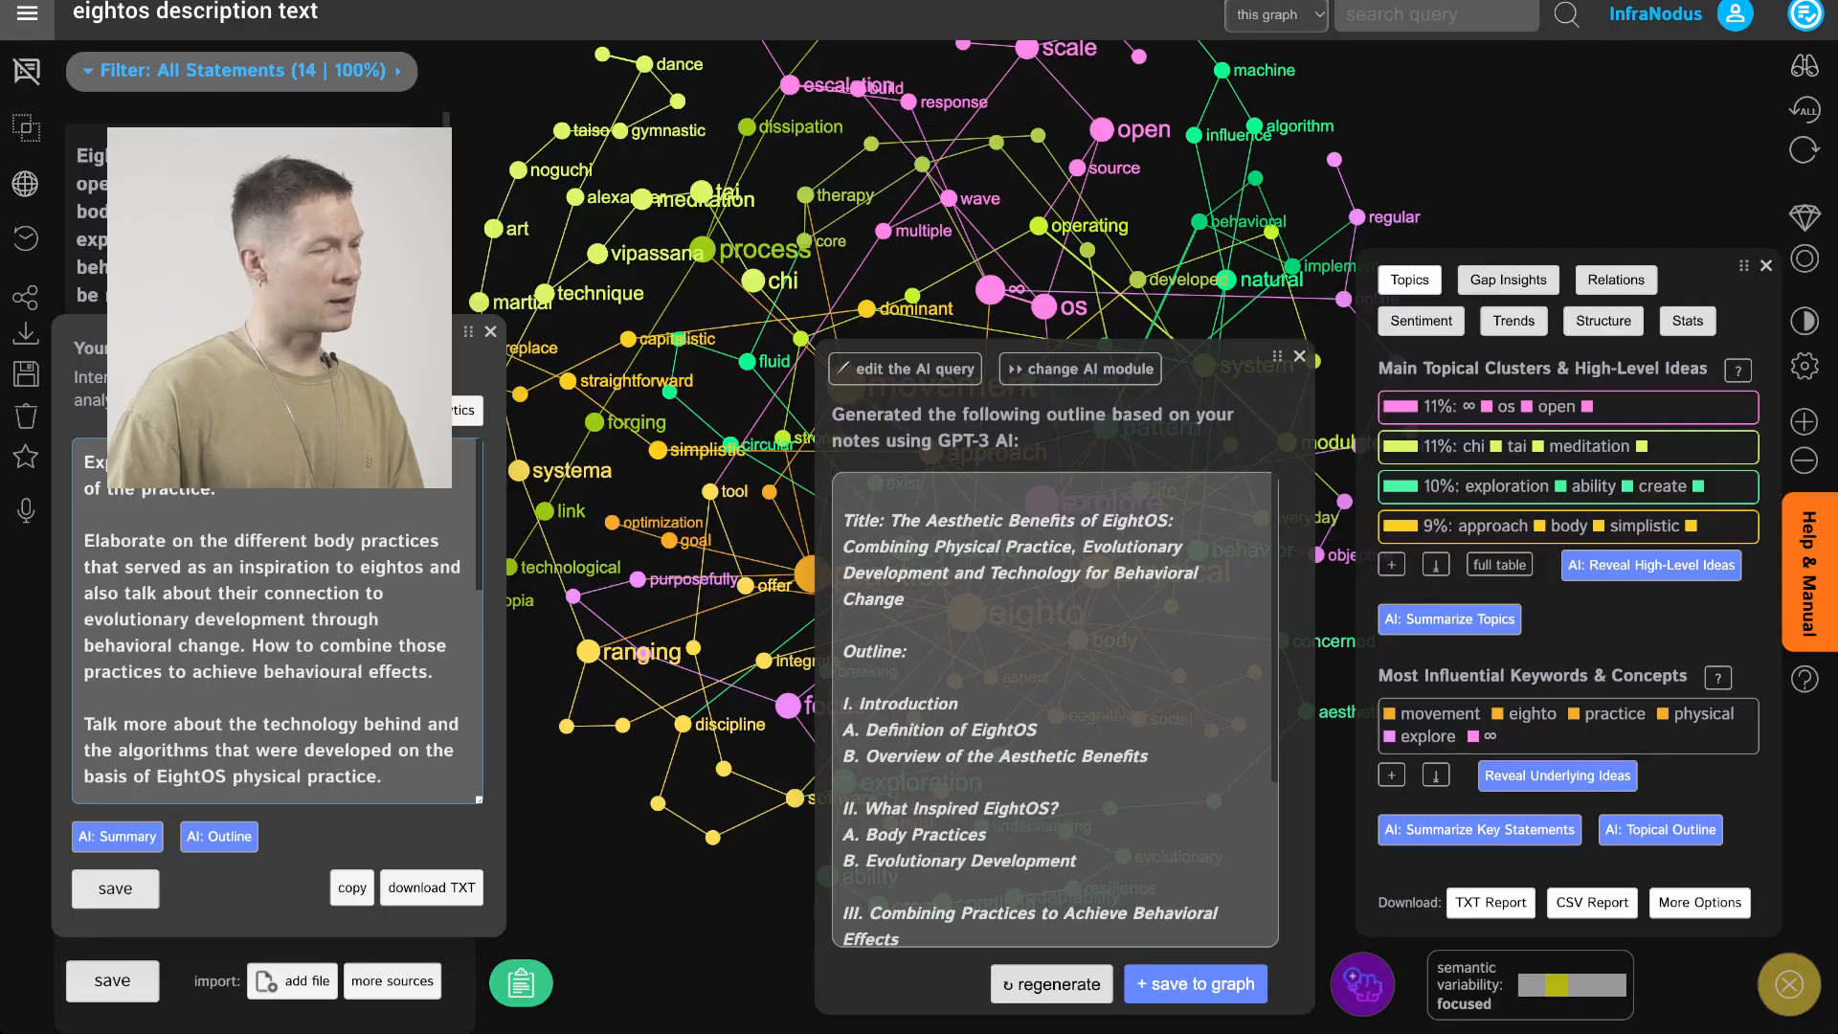
Extend the bold heading with the sentence "Art thinking about the future."
scroll(278, 622, down, 5)
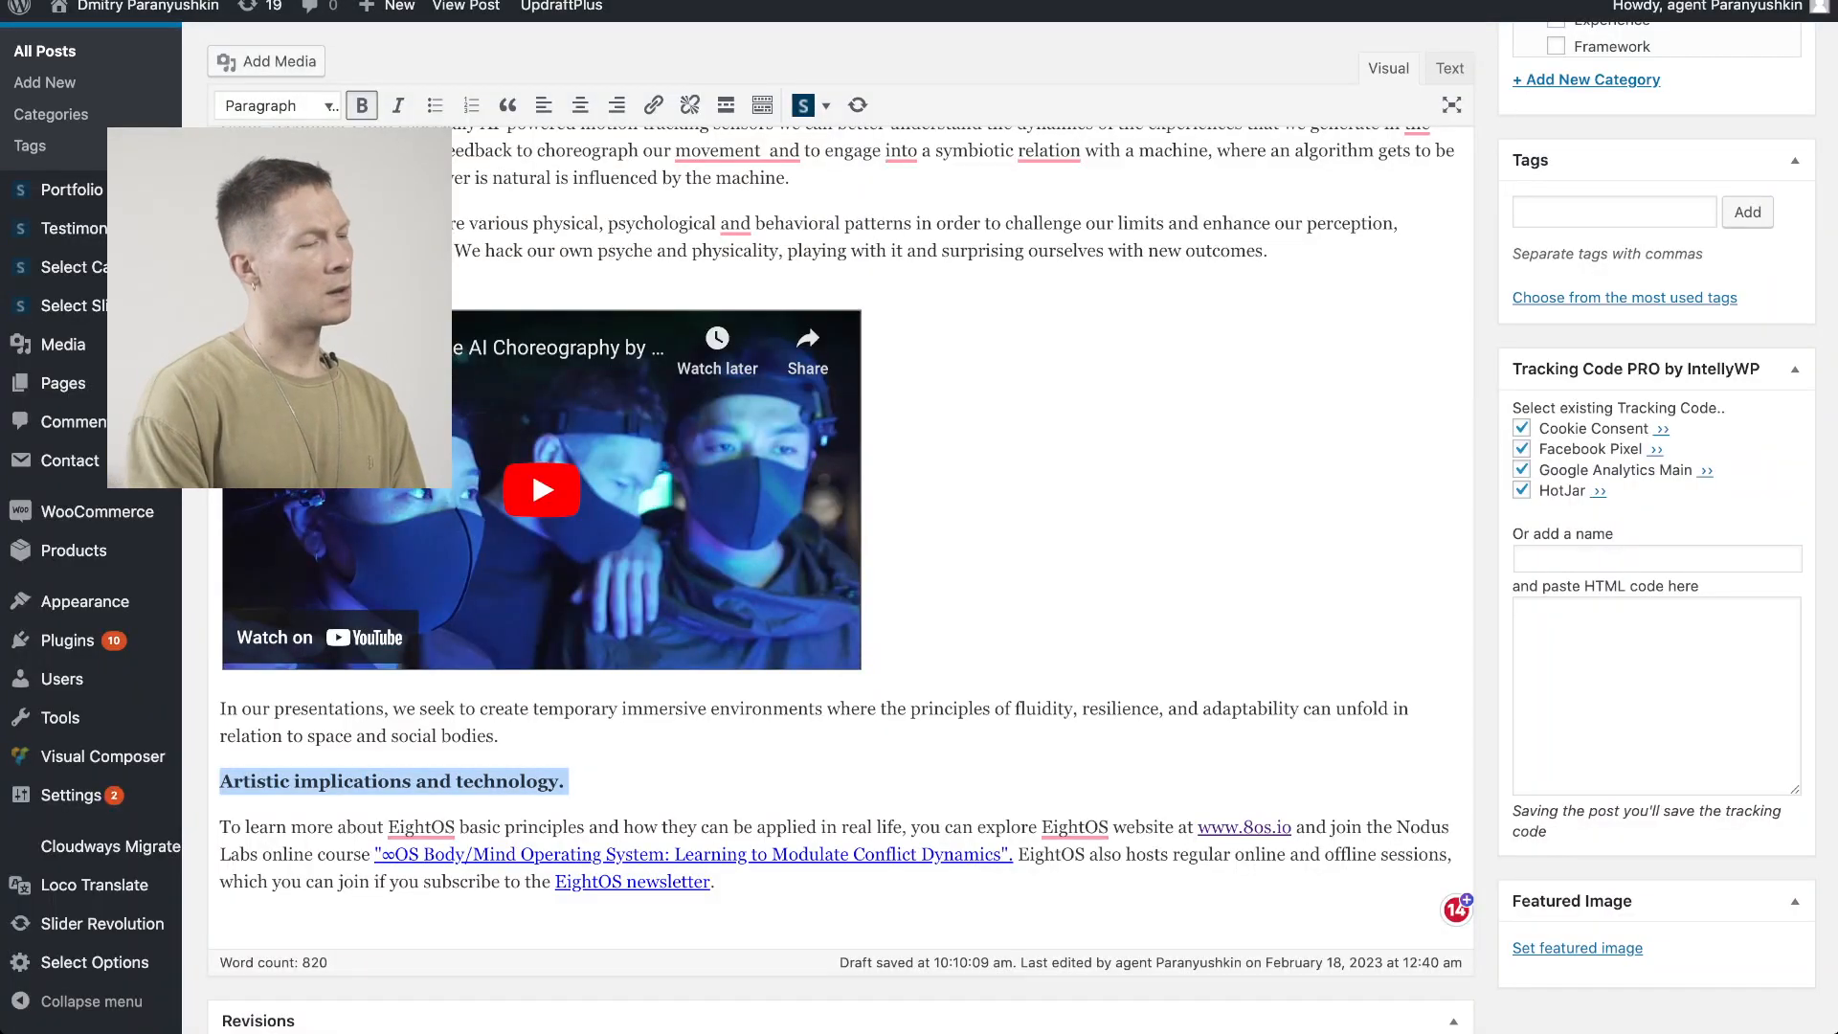
key(Right)
text(Art )
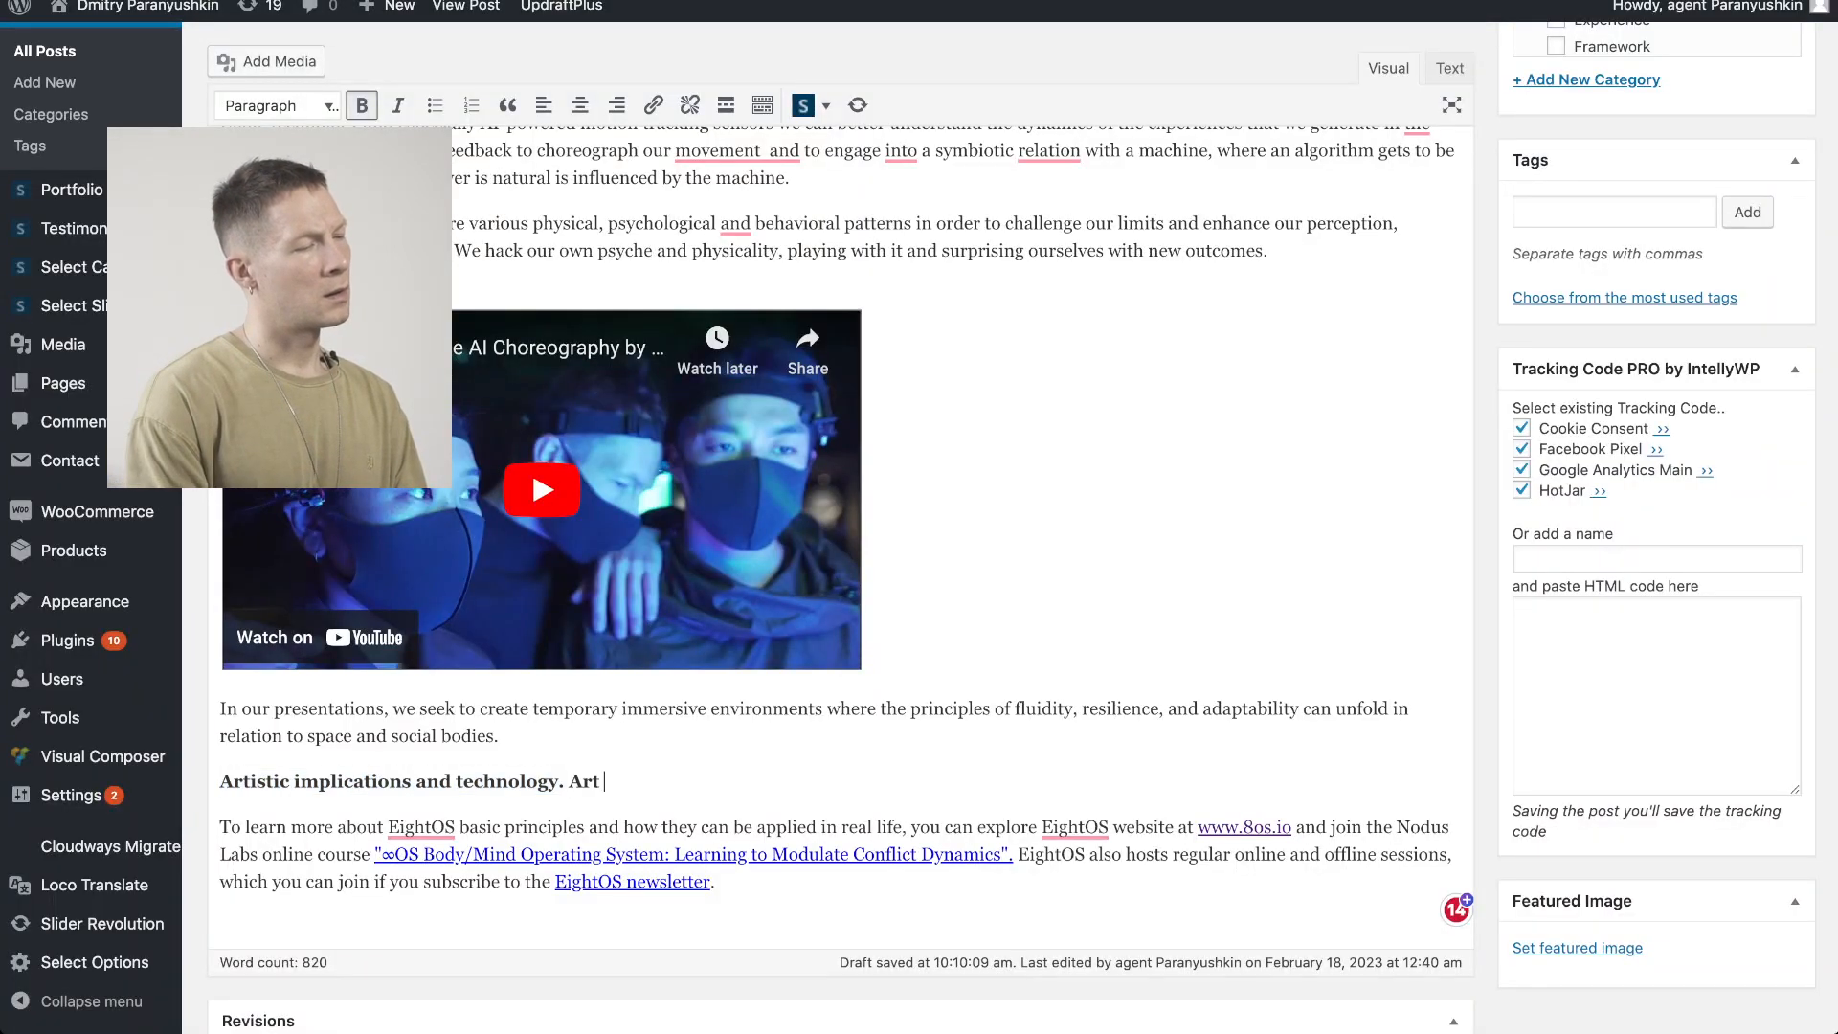
text(thinking about the fut)
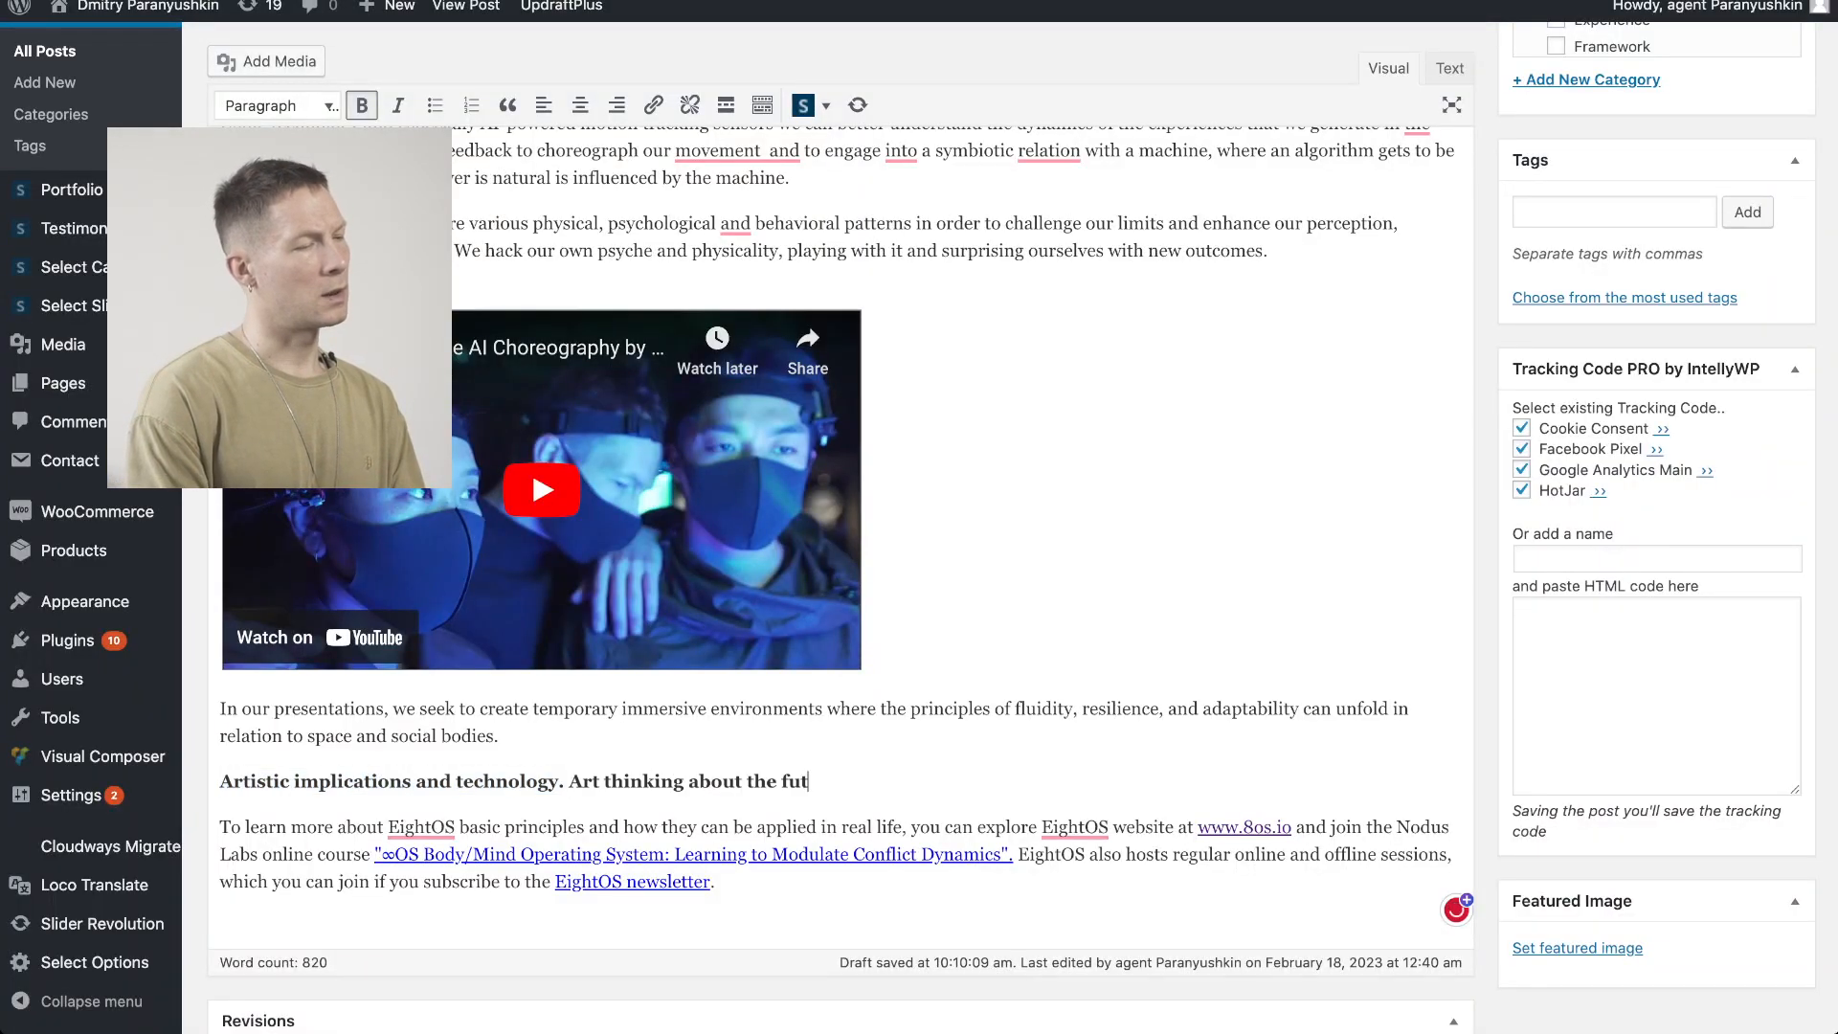
text(u)
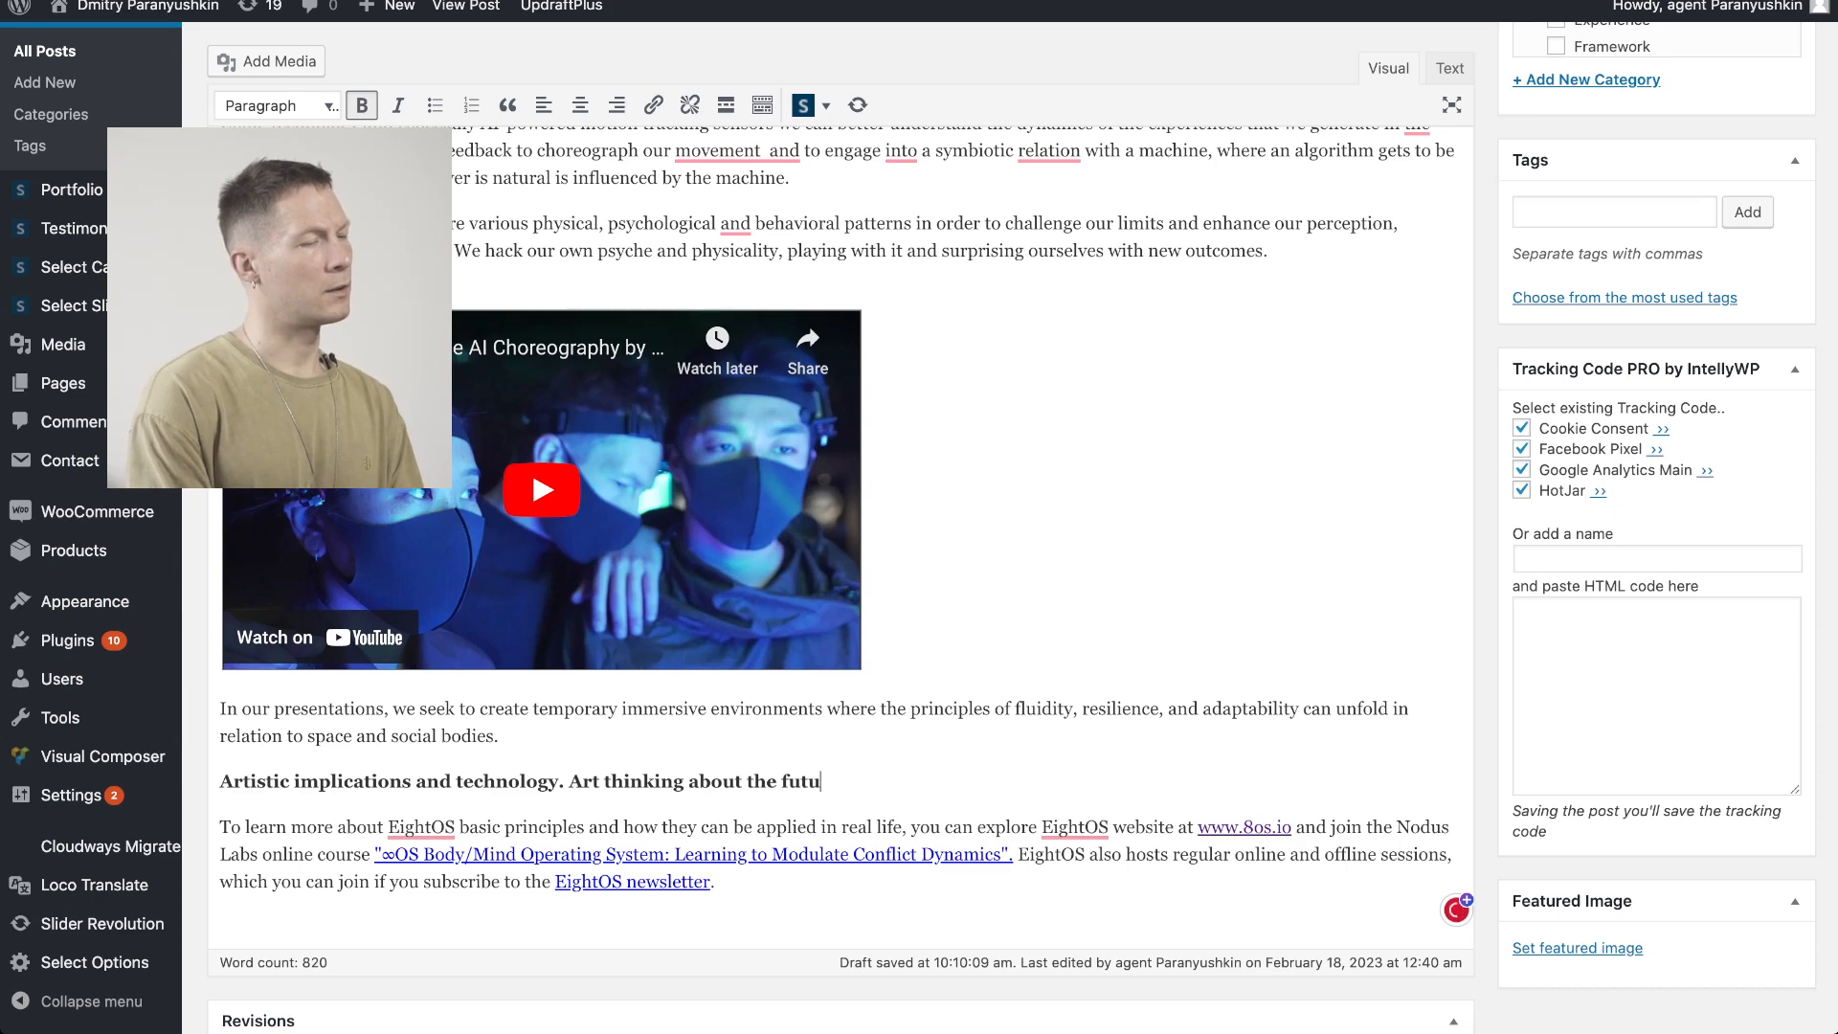
text(re.)
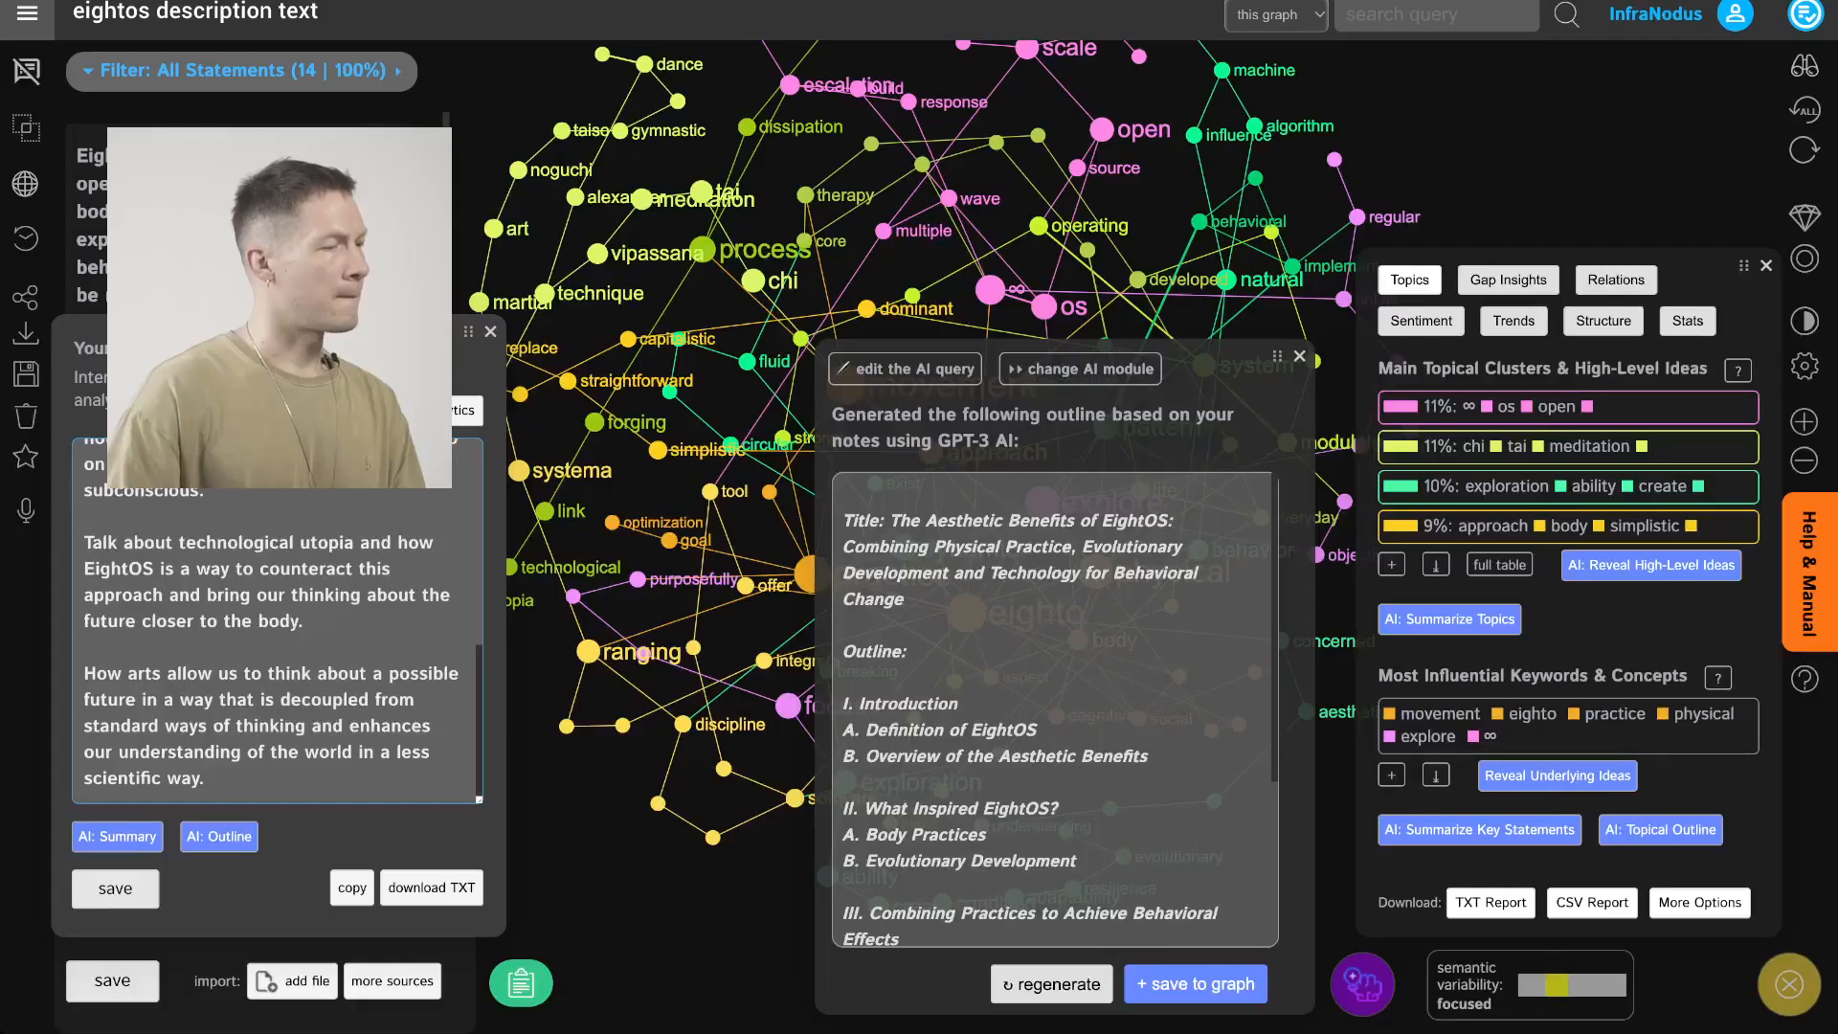
Add "Art as evolutionary practice. Behavioral change on unconscious level." to the end of the same heading
scroll(277, 622, up, 2)
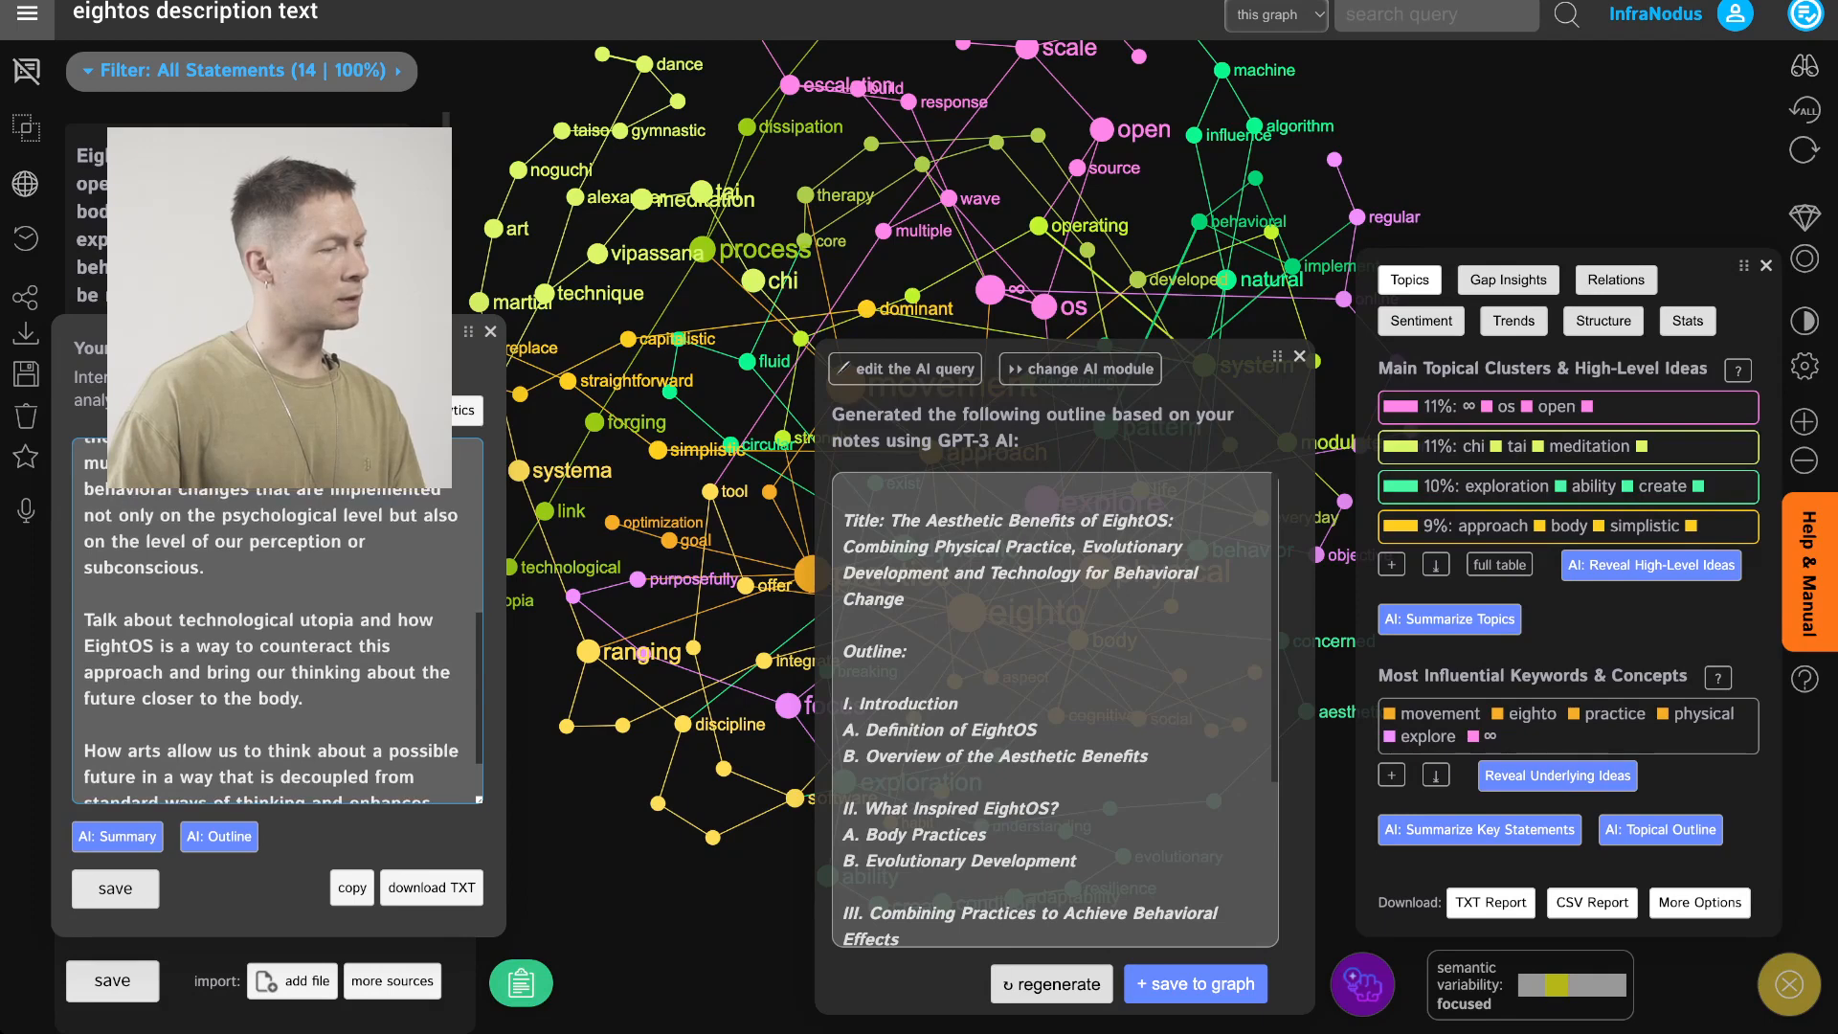
scroll(278, 622, up, 4)
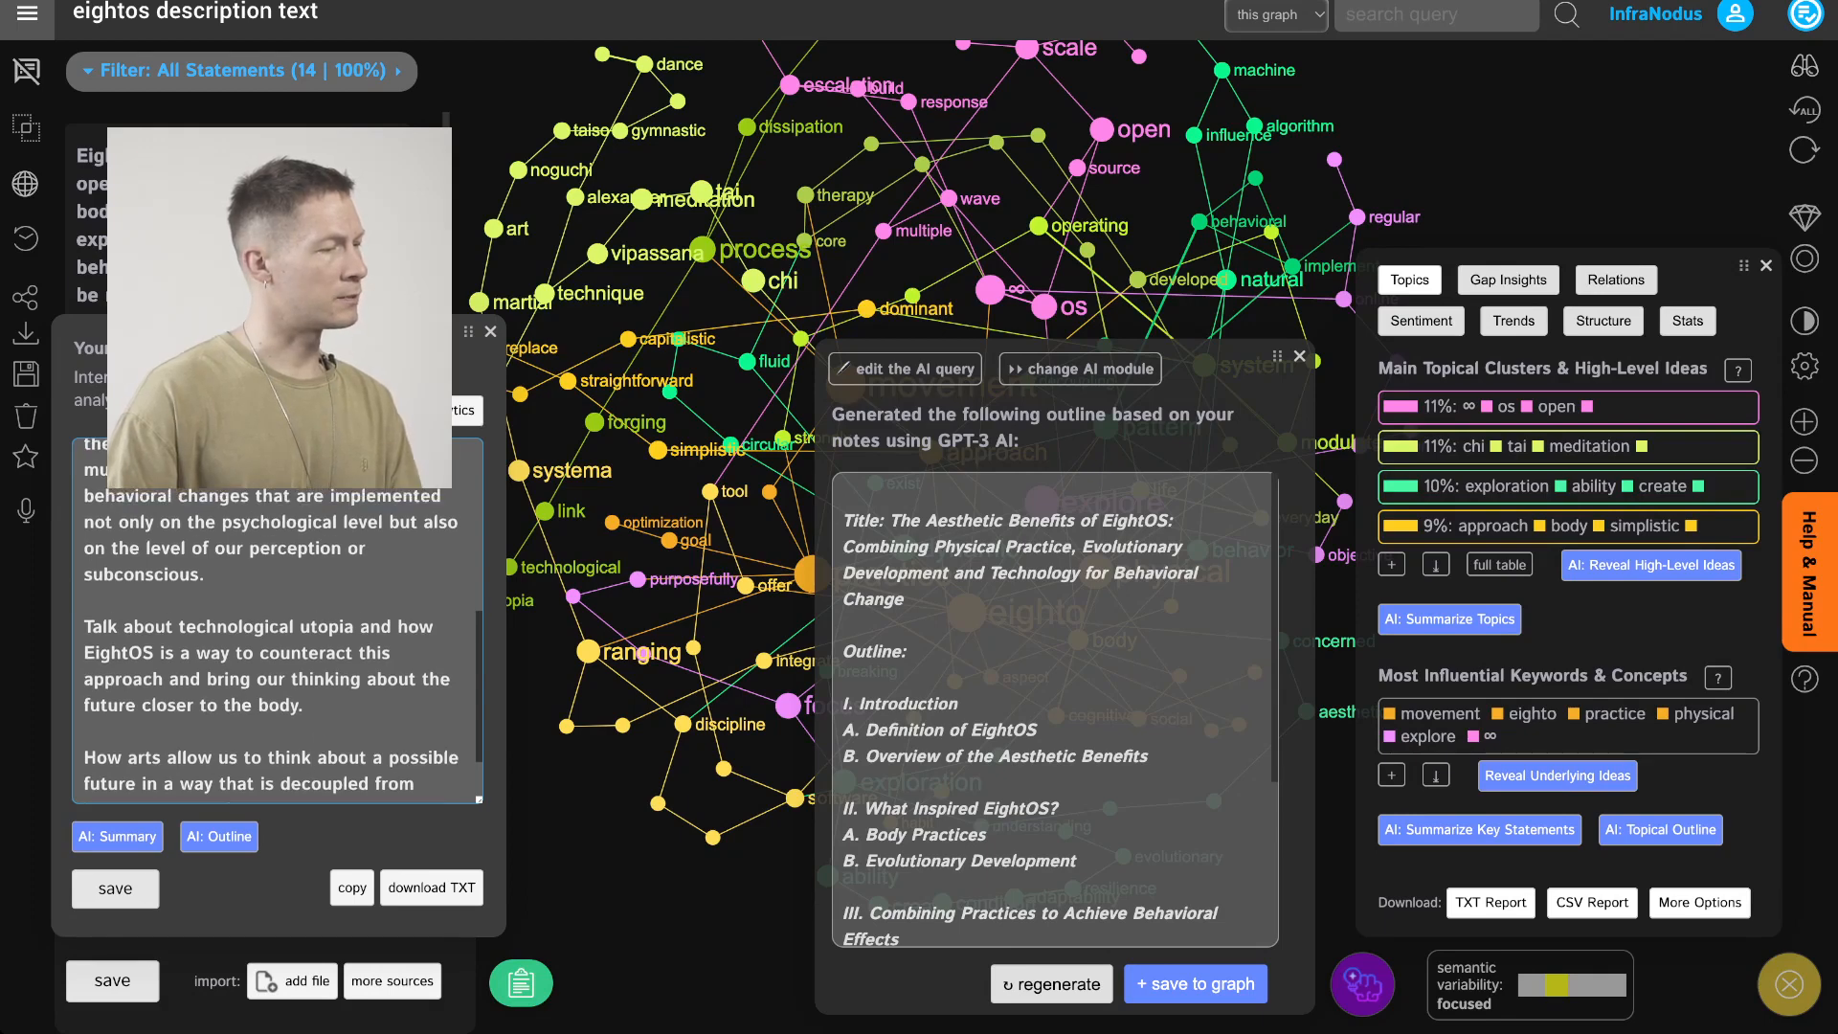
scroll(277, 622, up, 1)
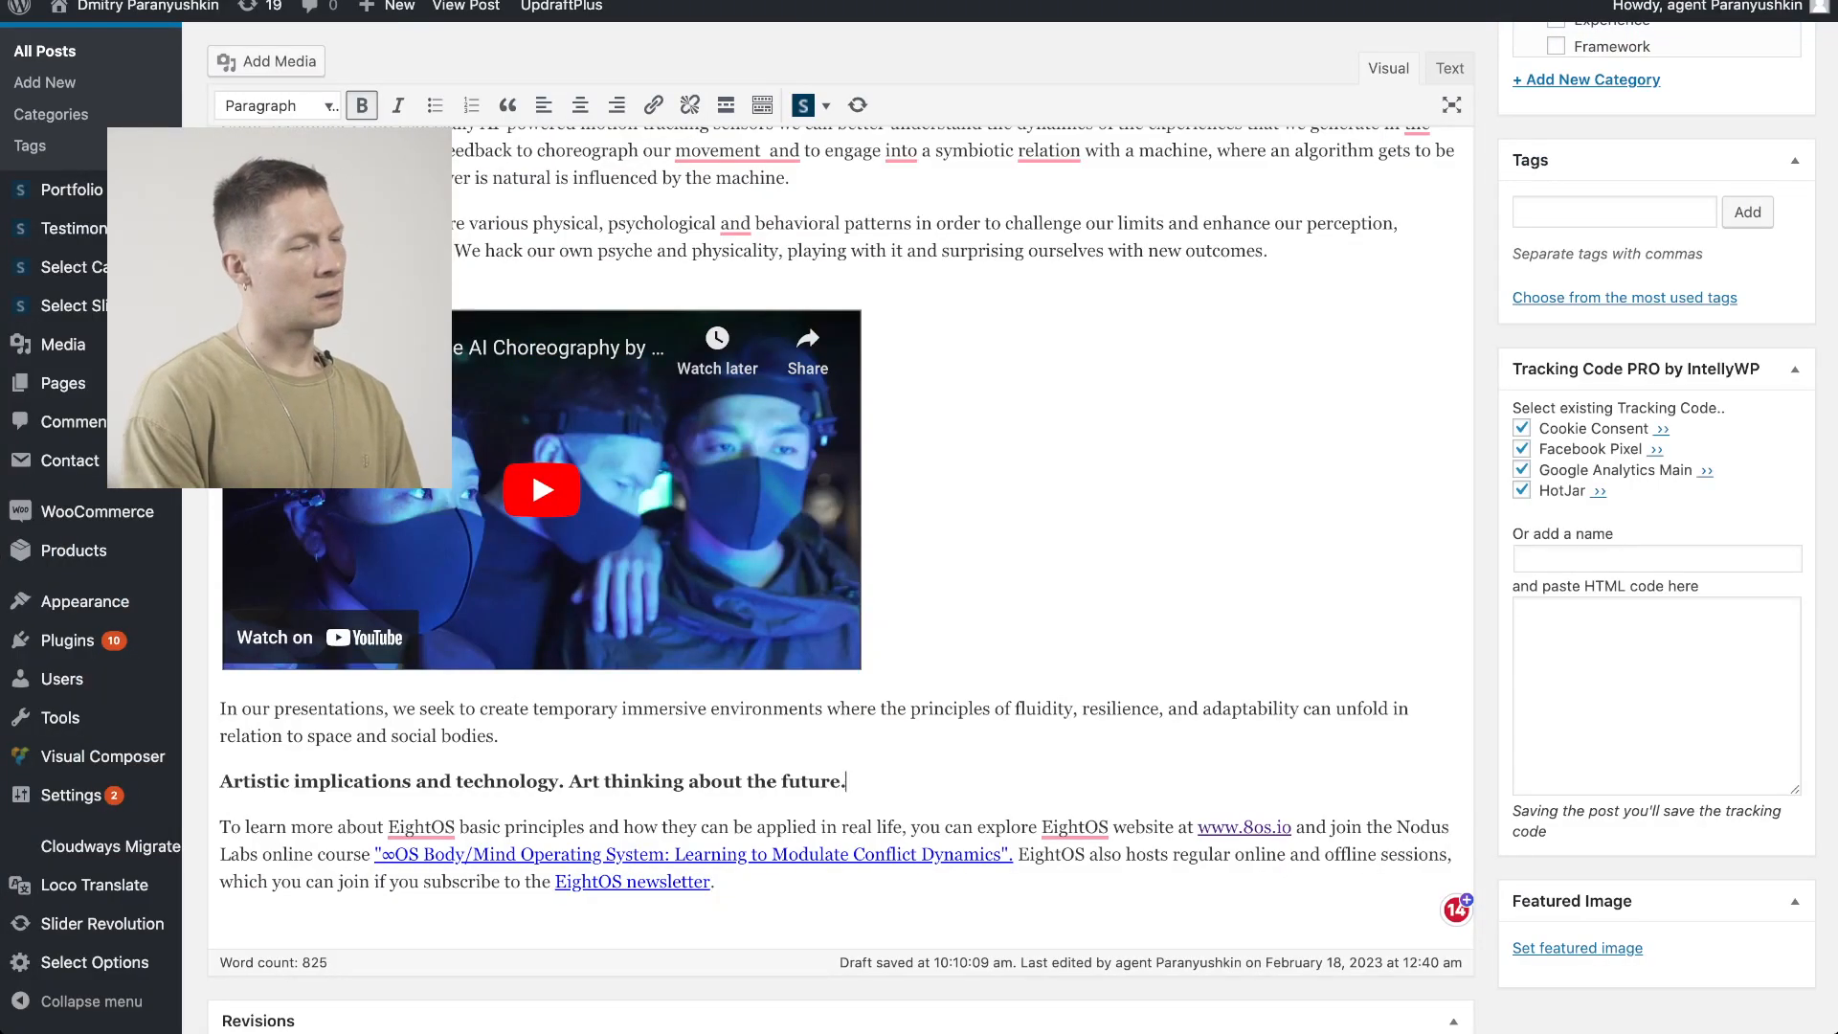
text(Art )
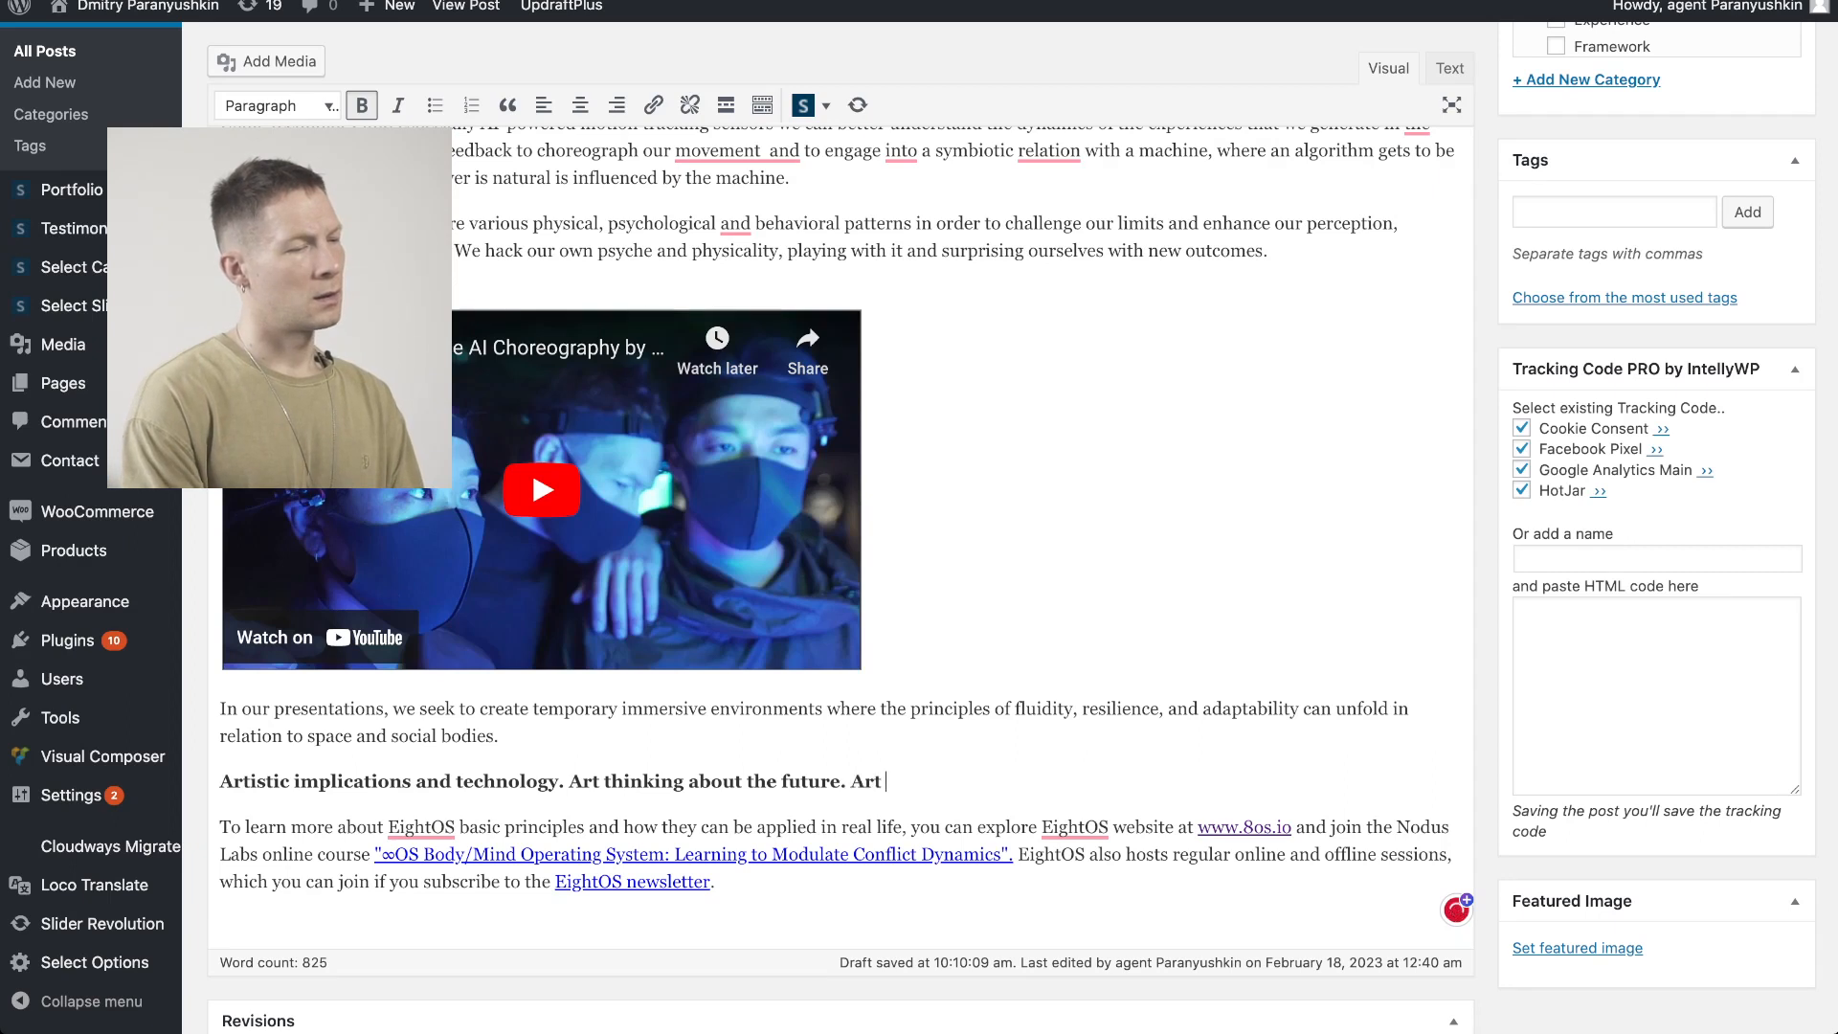
text(as evolutionary pra)
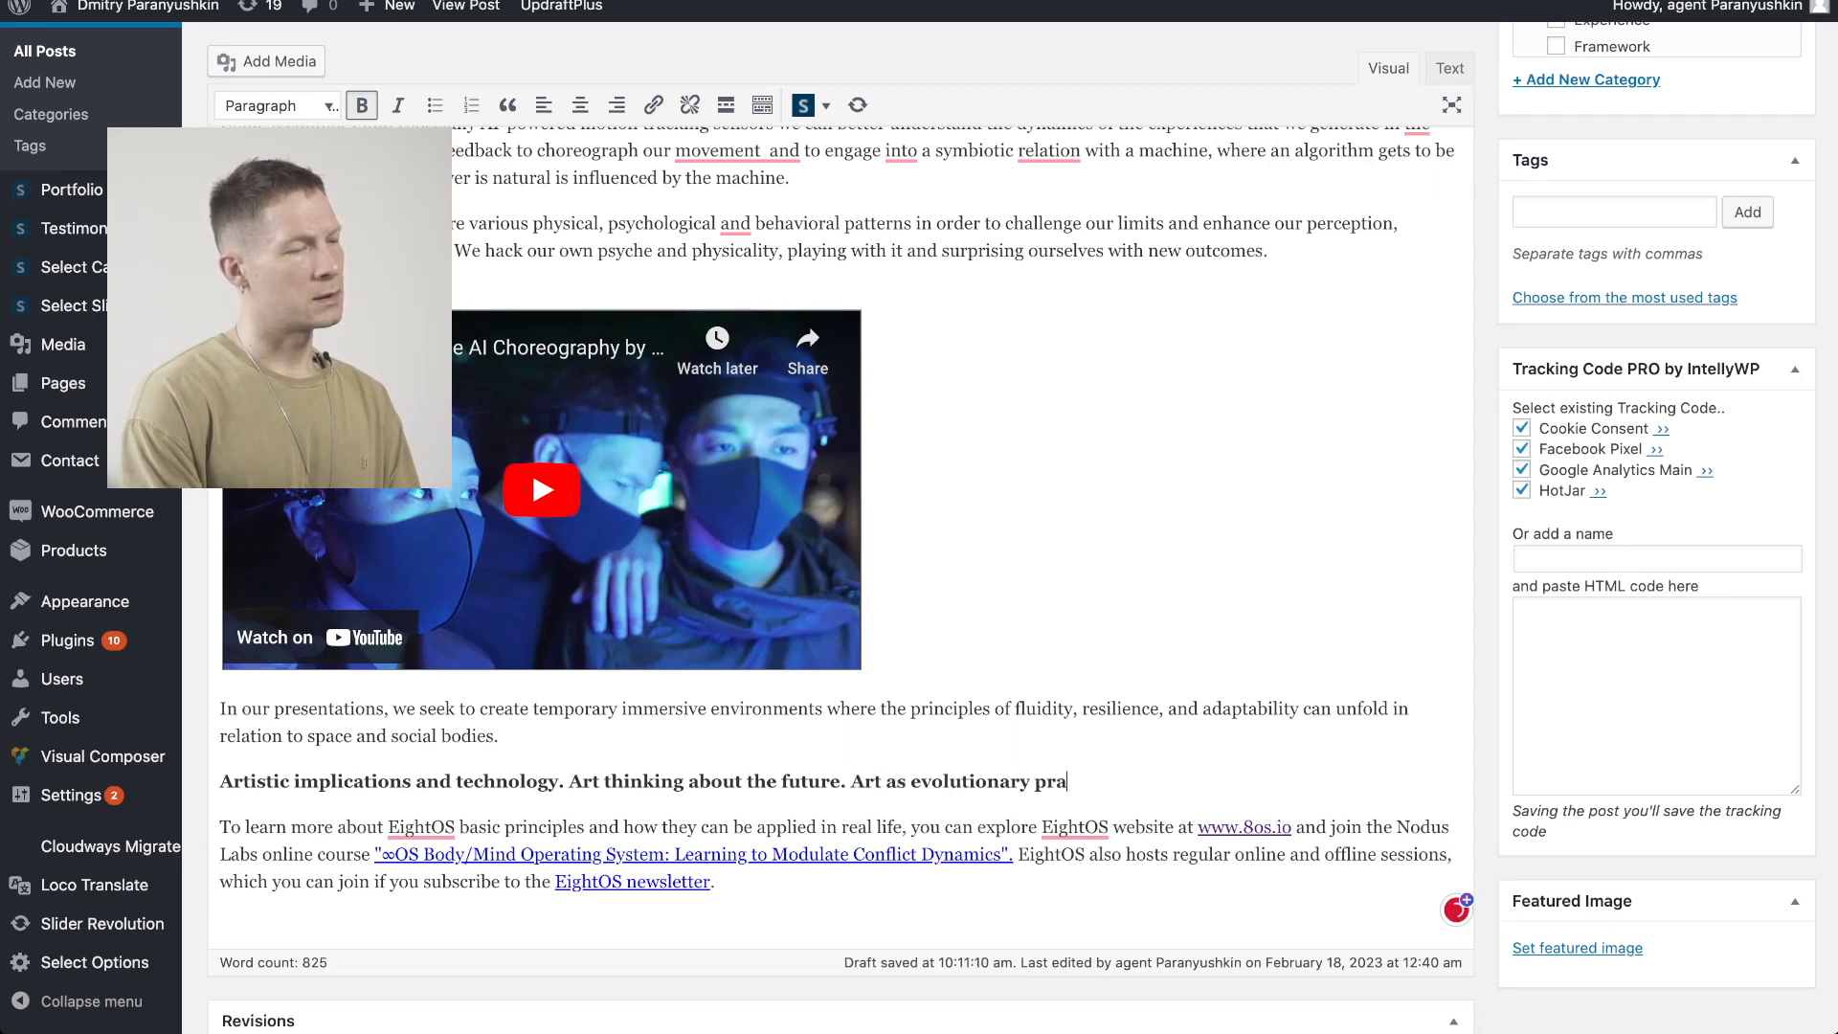
text(ctice. )
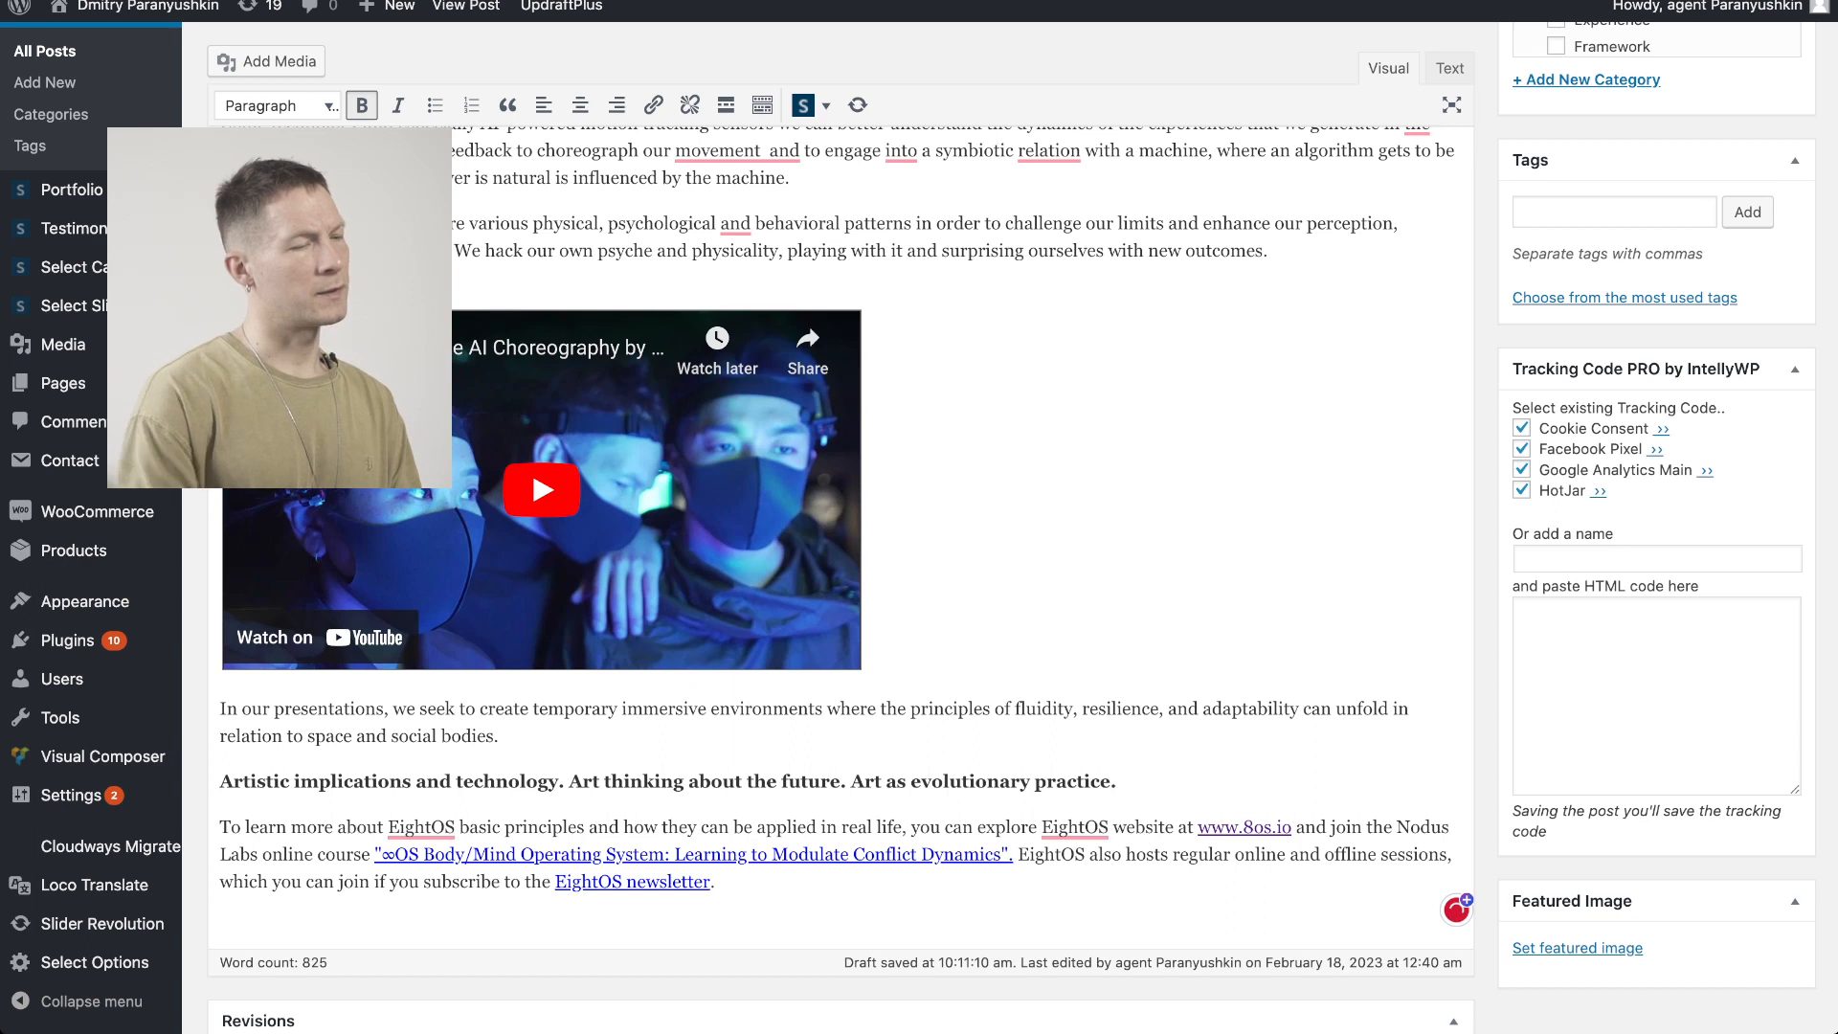
text(Behavioral cha)
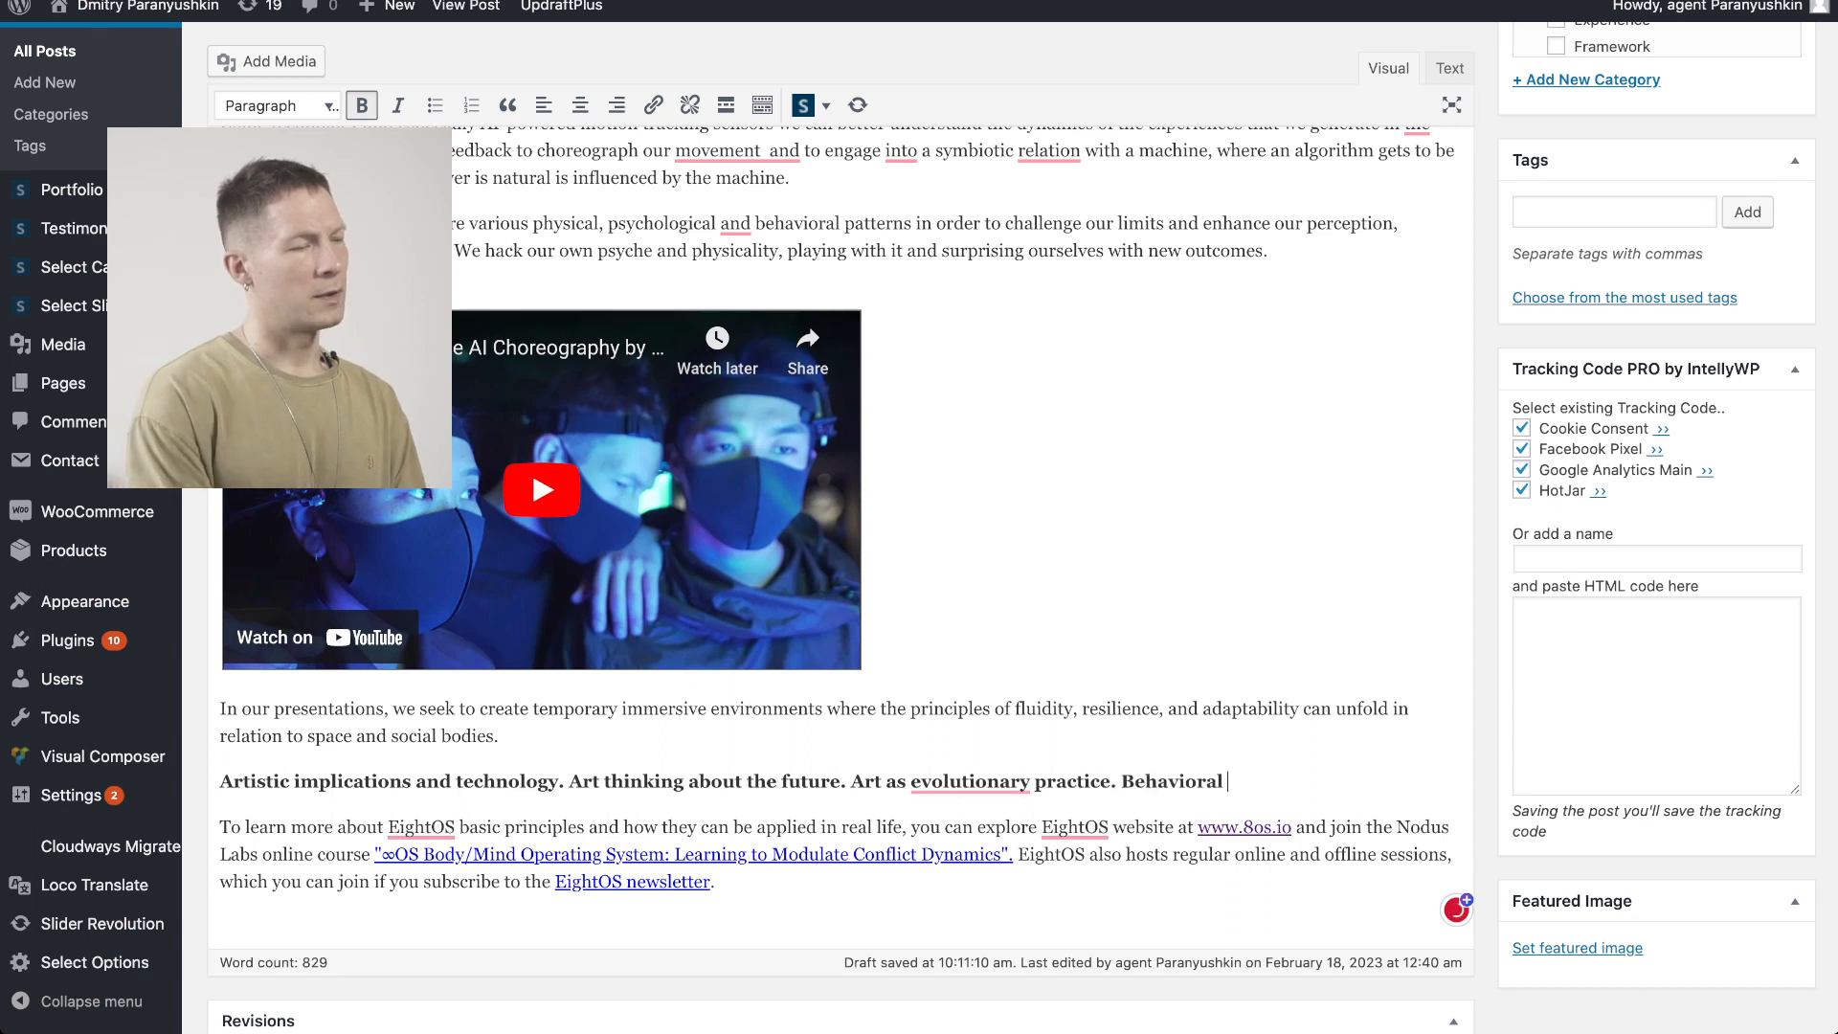
text(nge on unconscious level.)
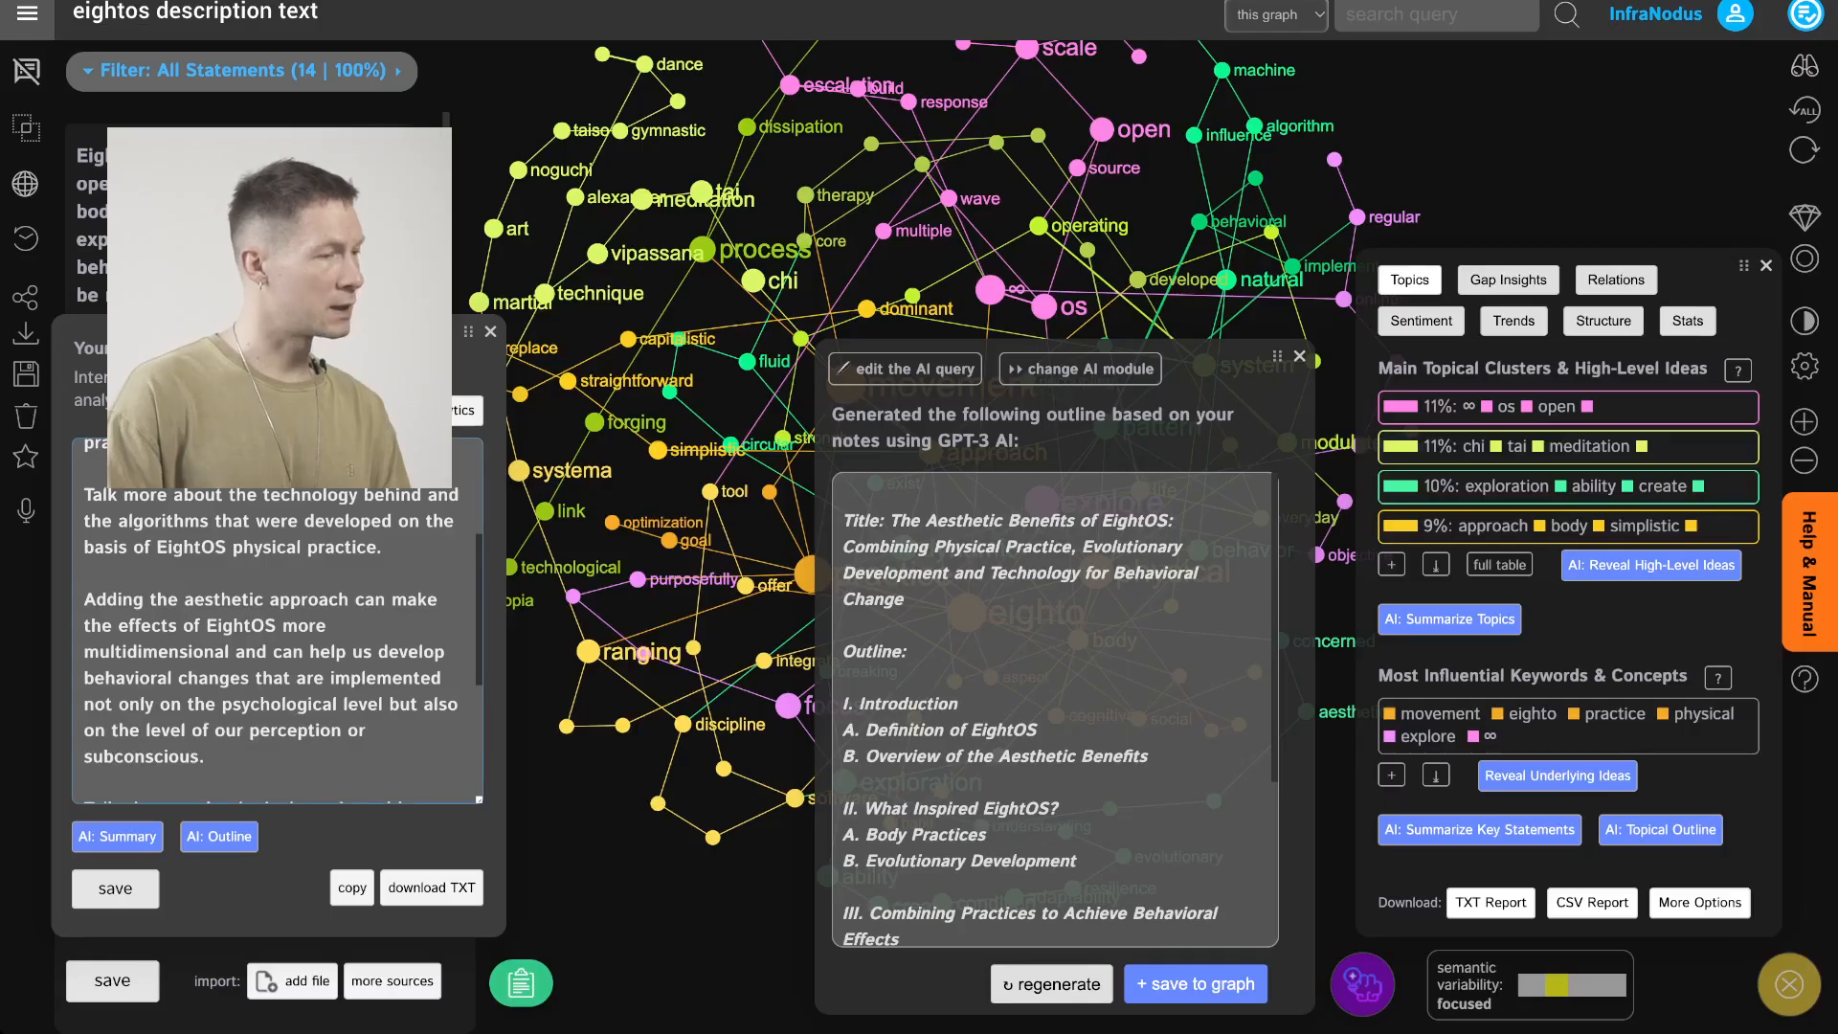
Reread the project note about body practices, evolutionary development and behavioral change
scroll(278, 613, up, 3)
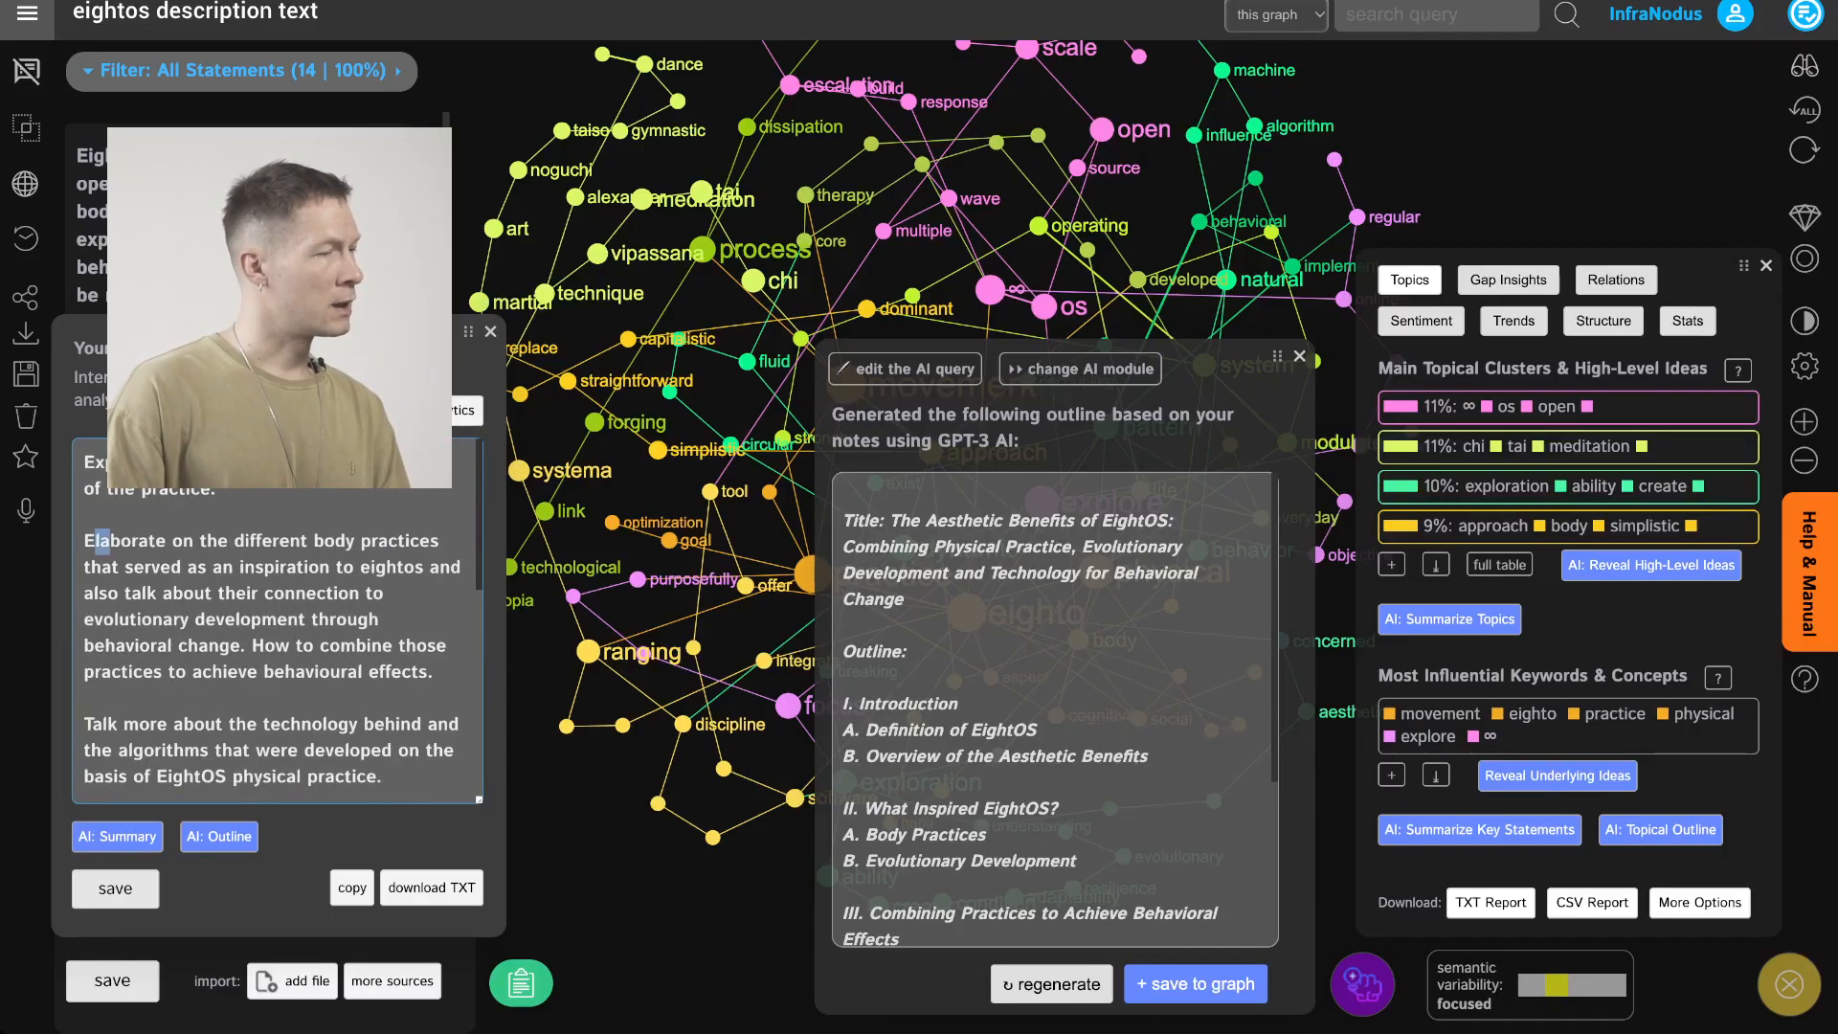
drag(96, 541, 402, 671)
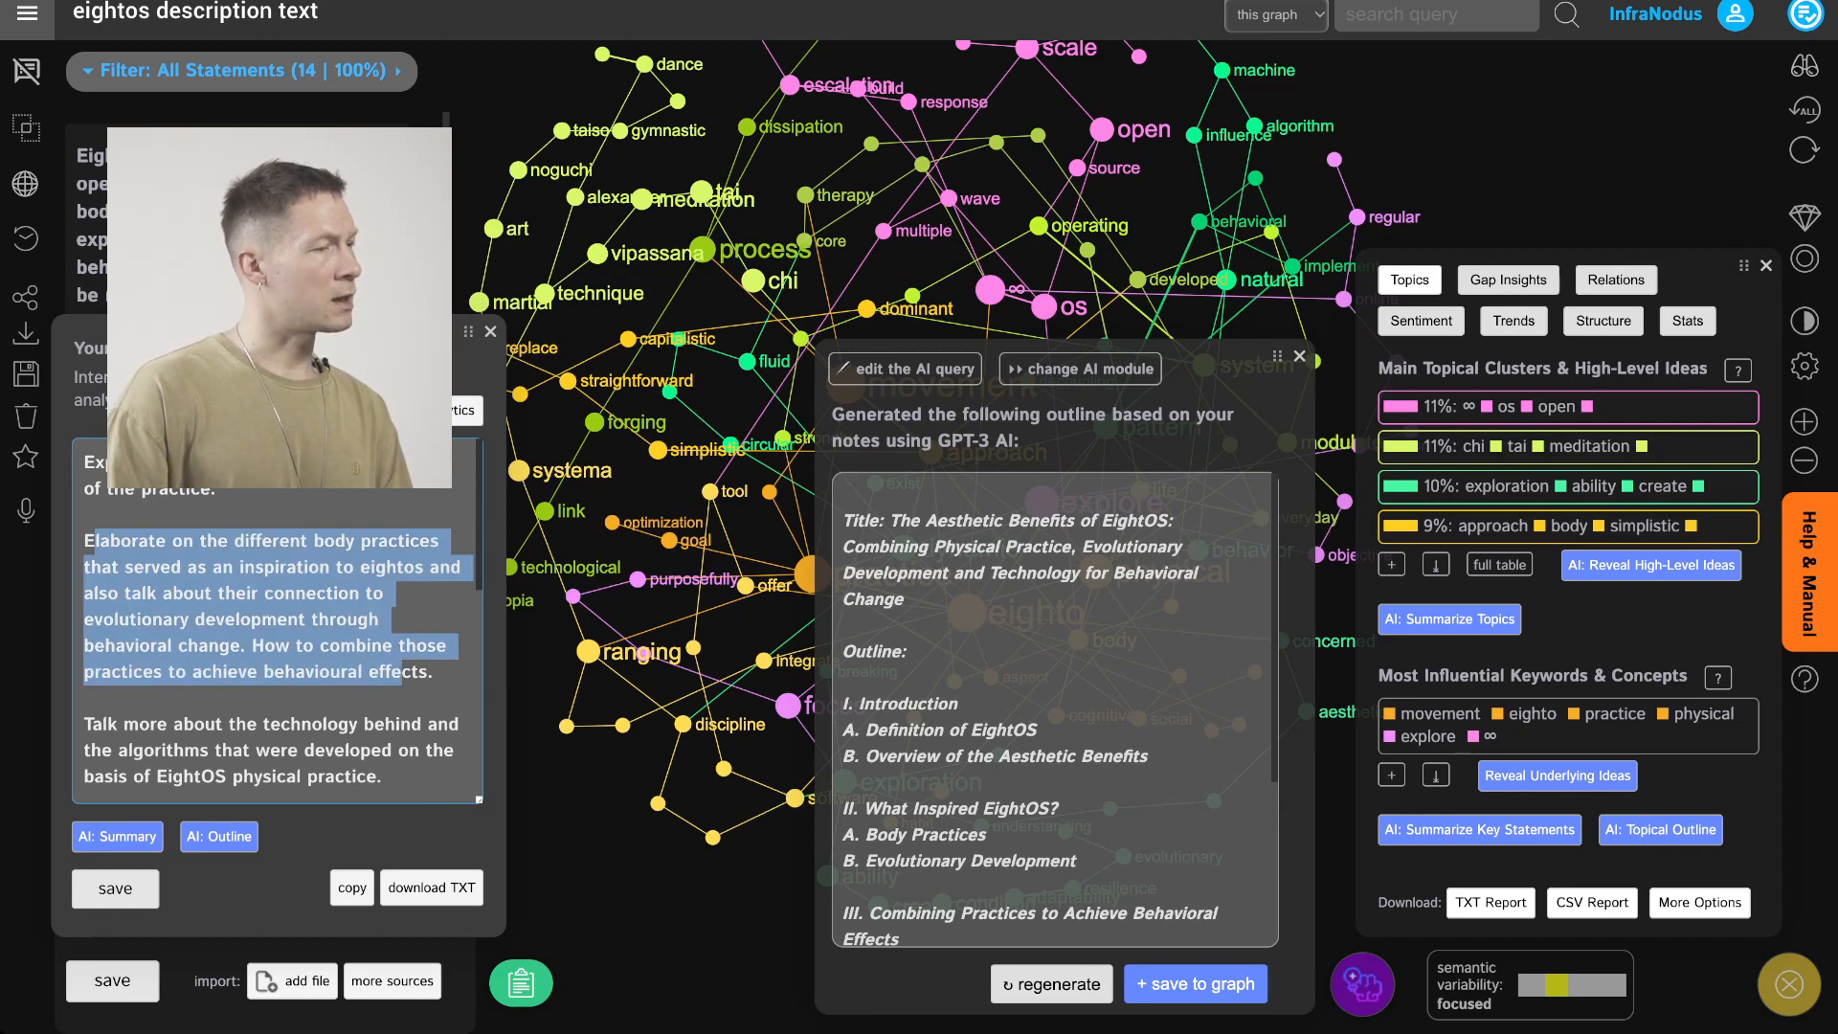
click(218, 594)
triple_click(240, 463)
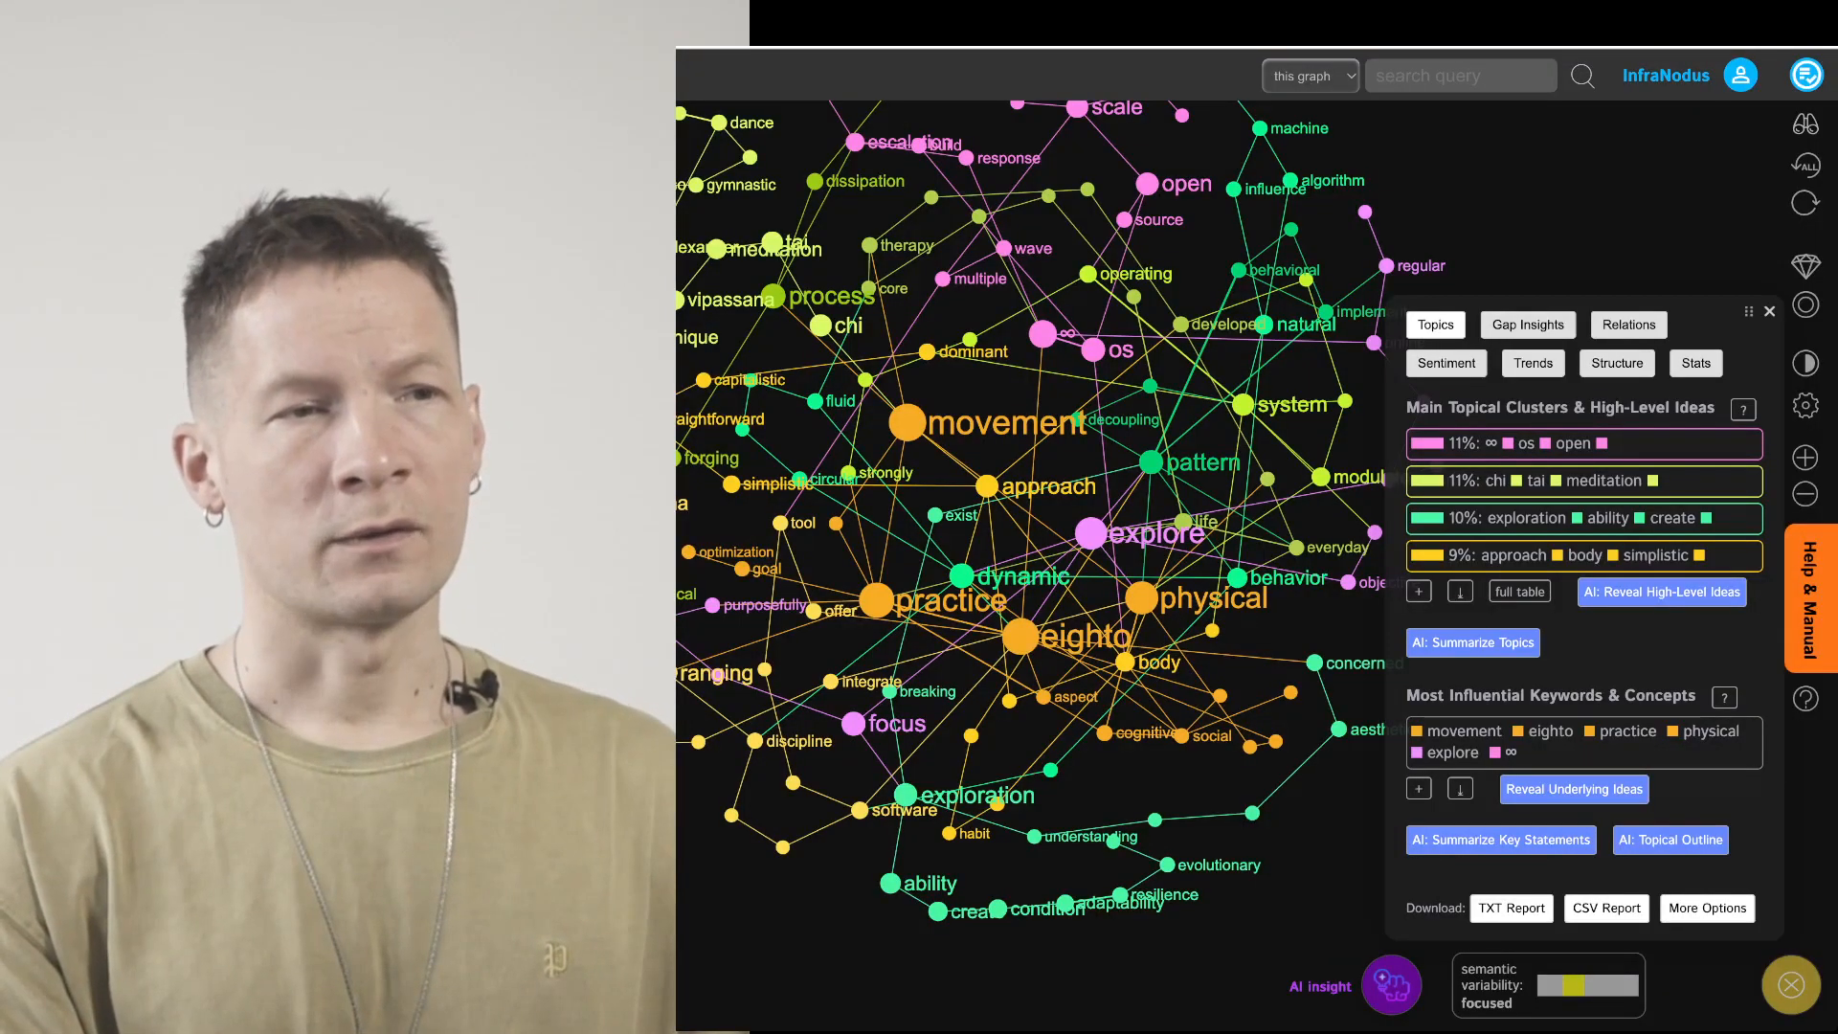
Check the Text Diagnostics Workflow progress and scroll back through the edited post
click(1807, 75)
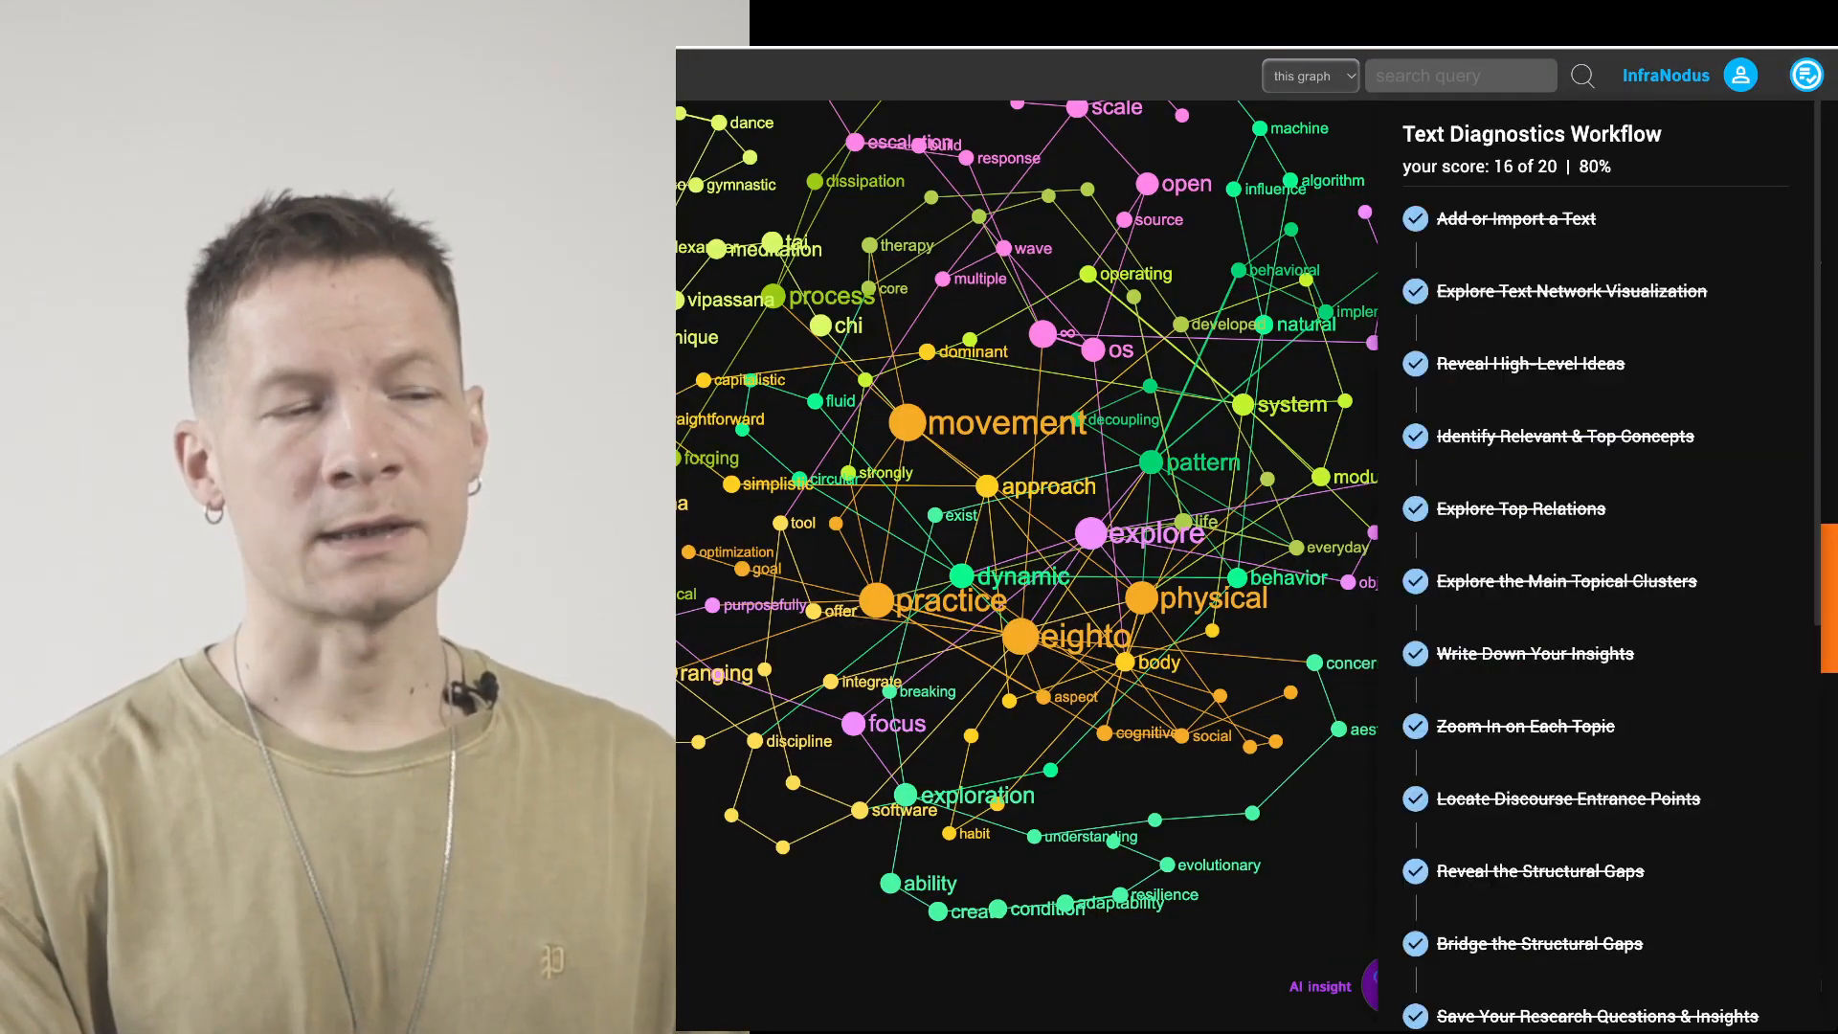
scroll(1596, 565, down, 5)
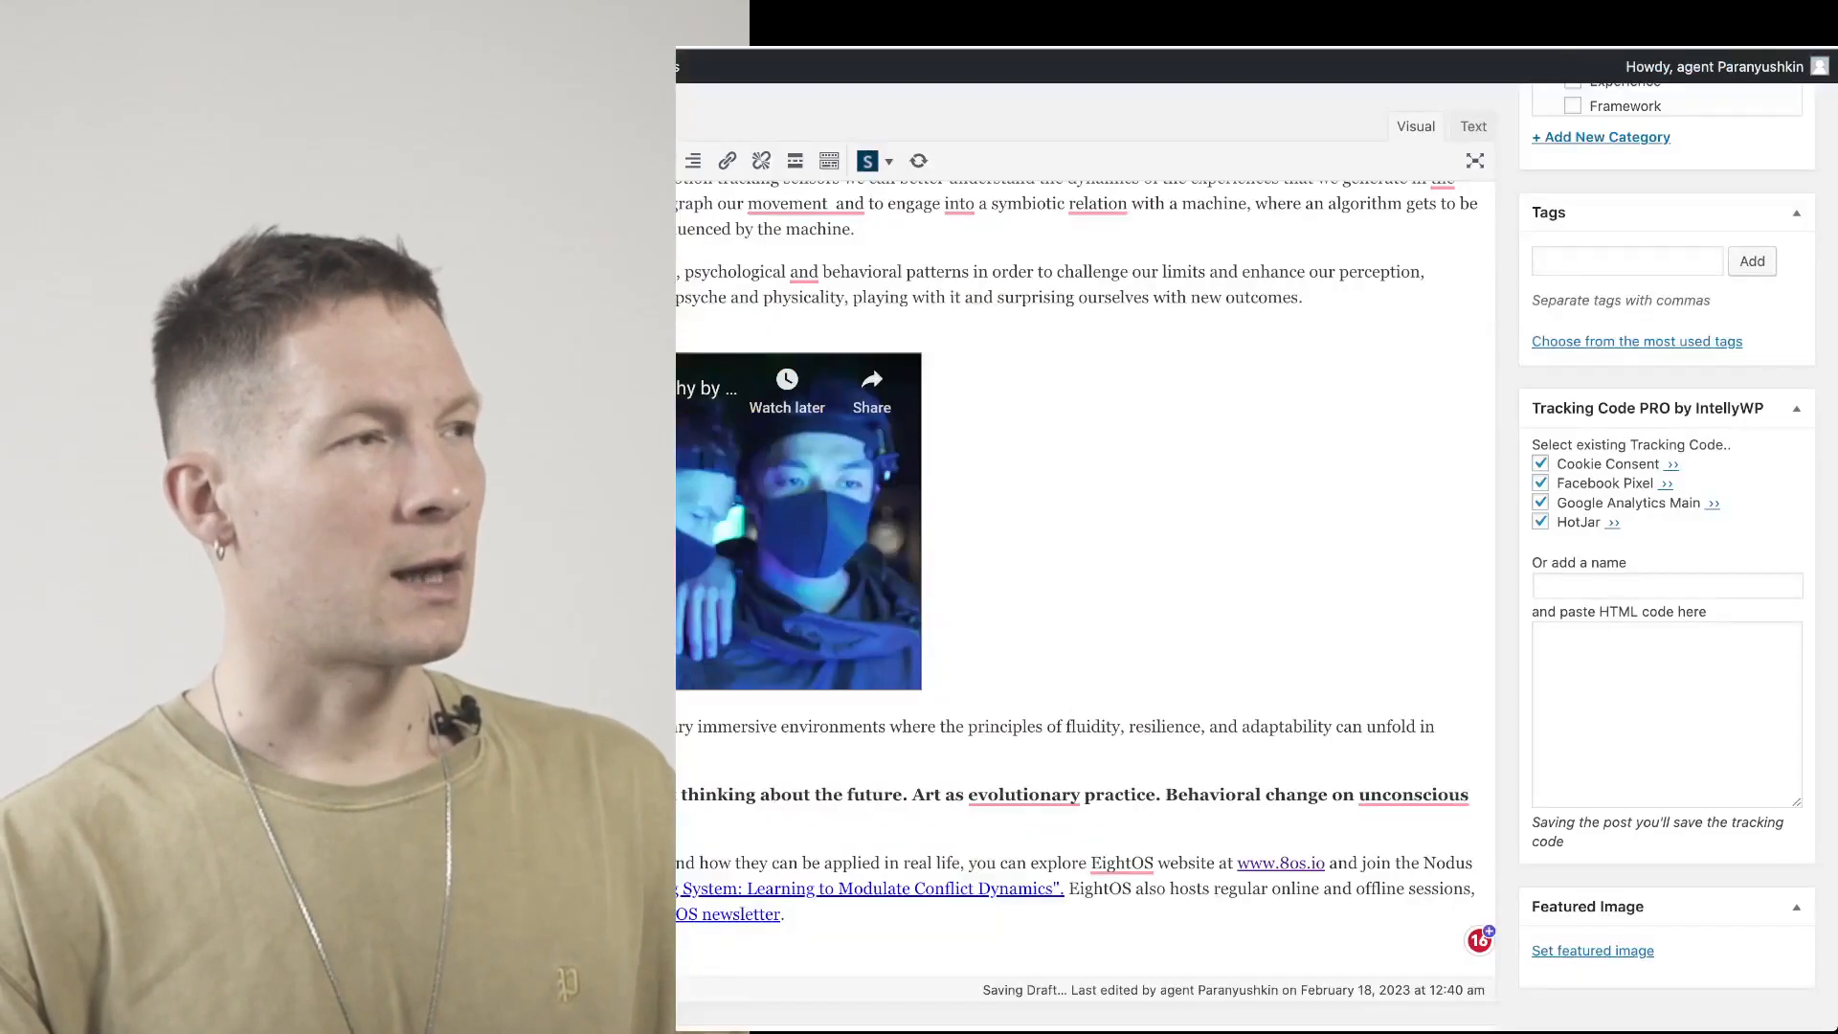
scroll(1082, 574, up, 15)
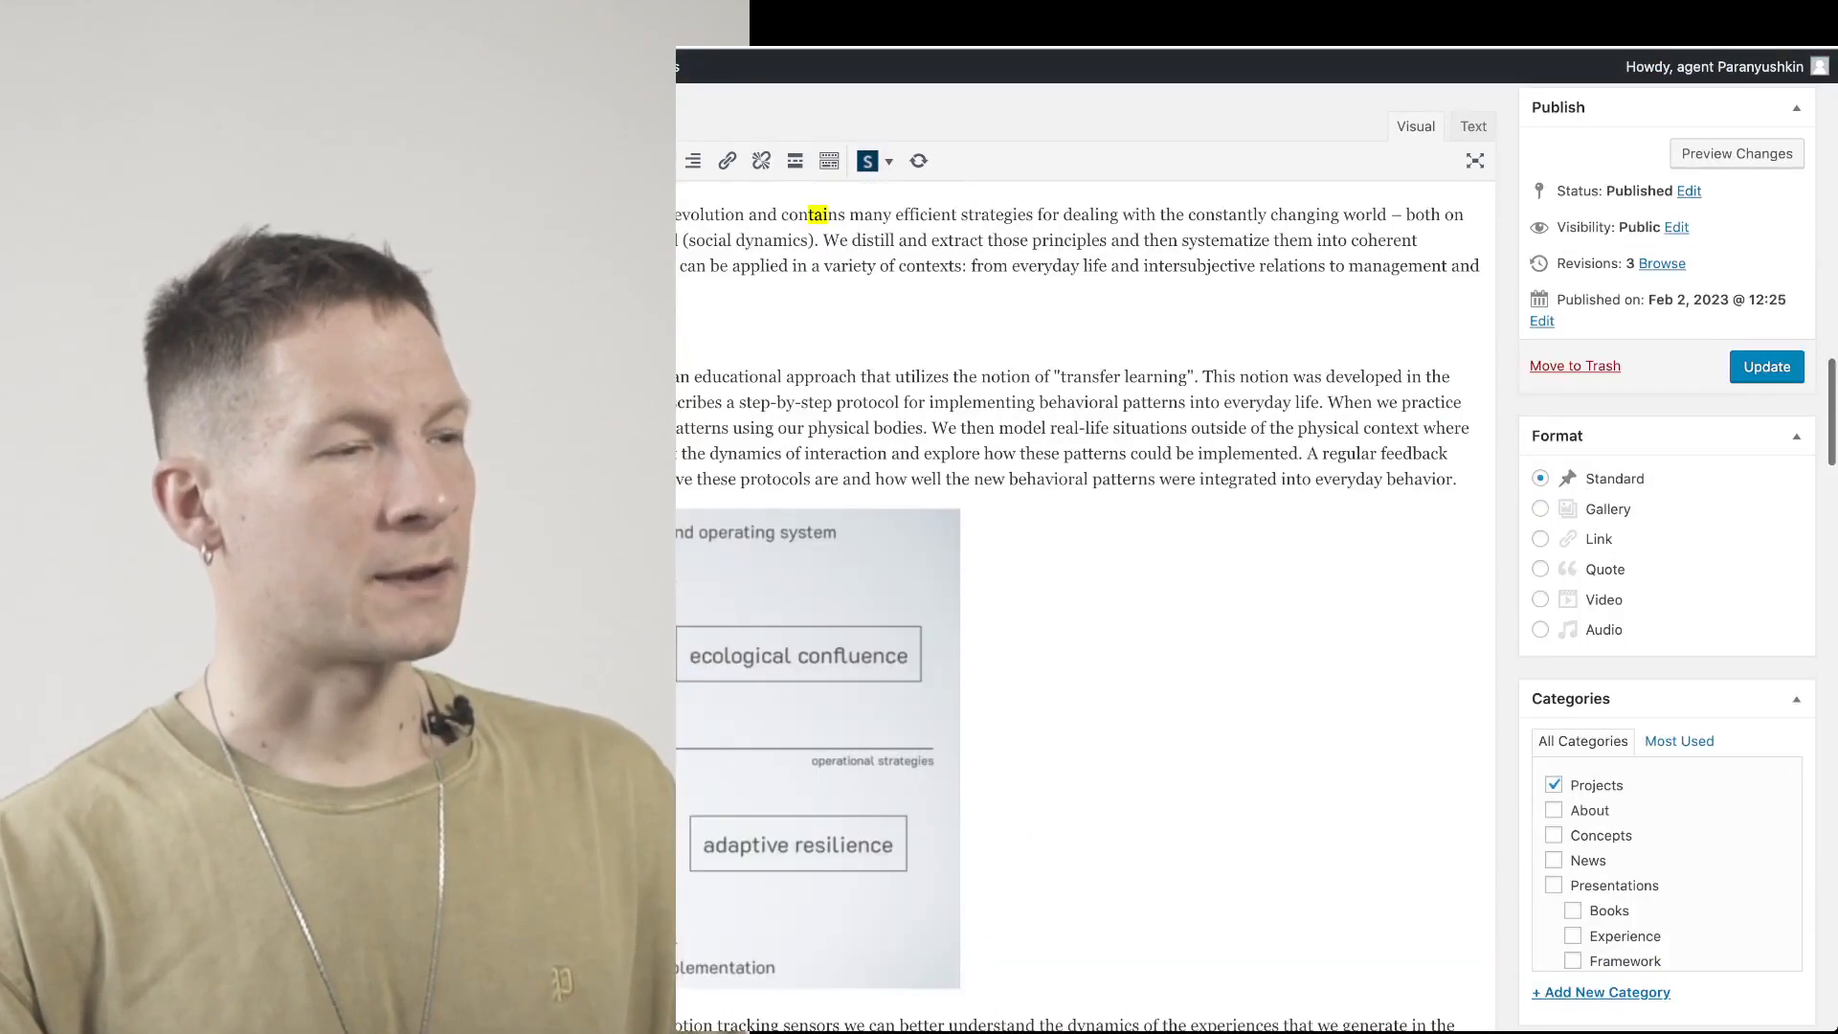
scroll(1082, 574, up, 1)
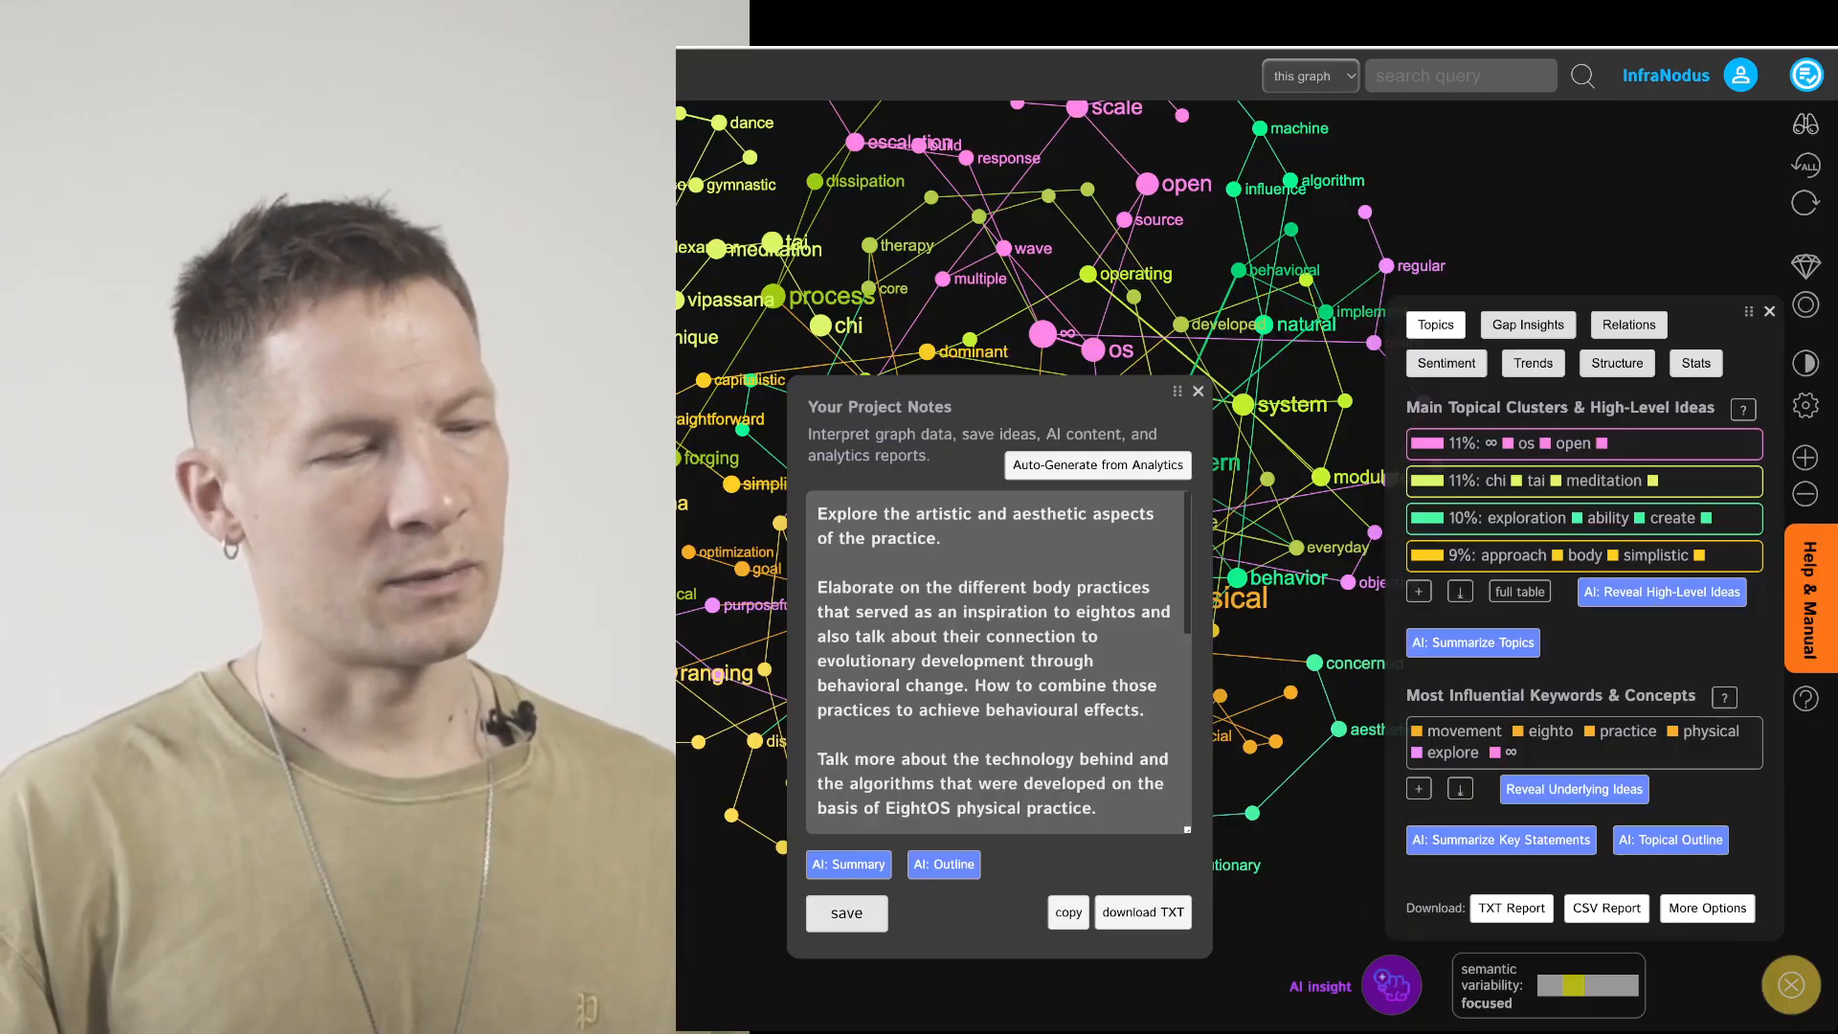
Close the project notes and open the semantic variability score panel with its how-it-works explanation
click(1198, 391)
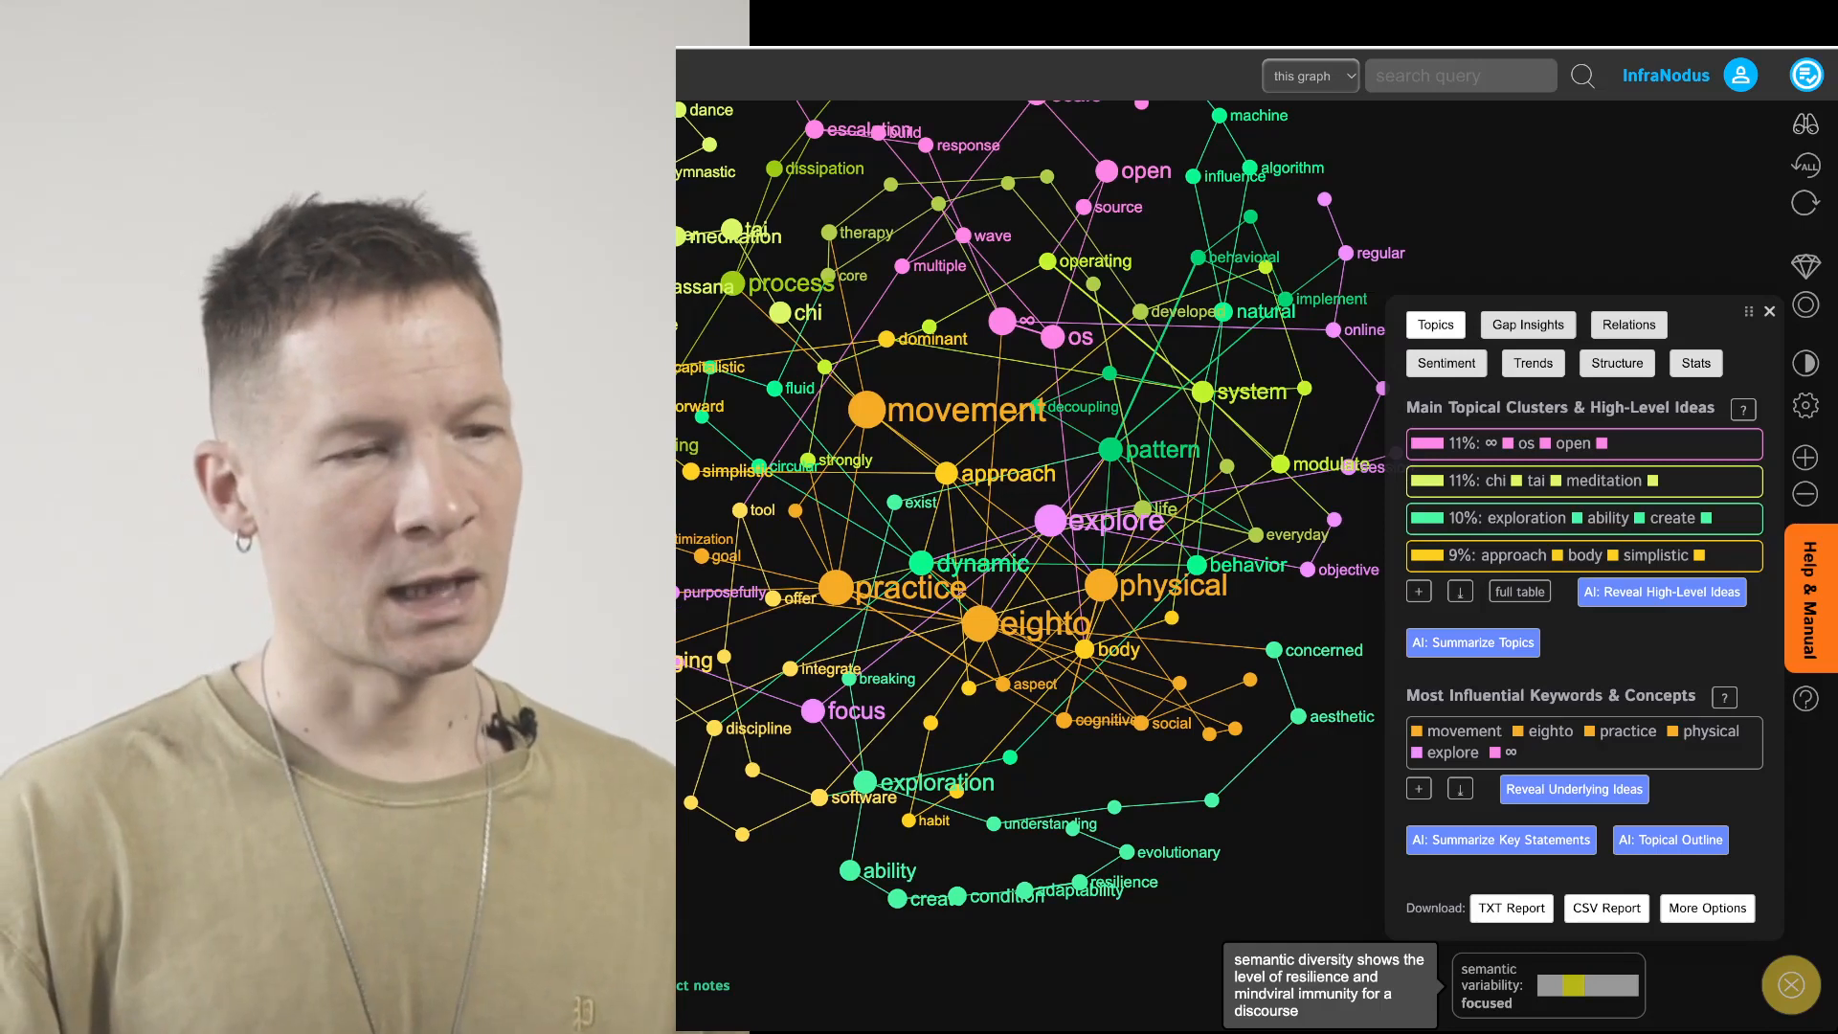
click(1549, 985)
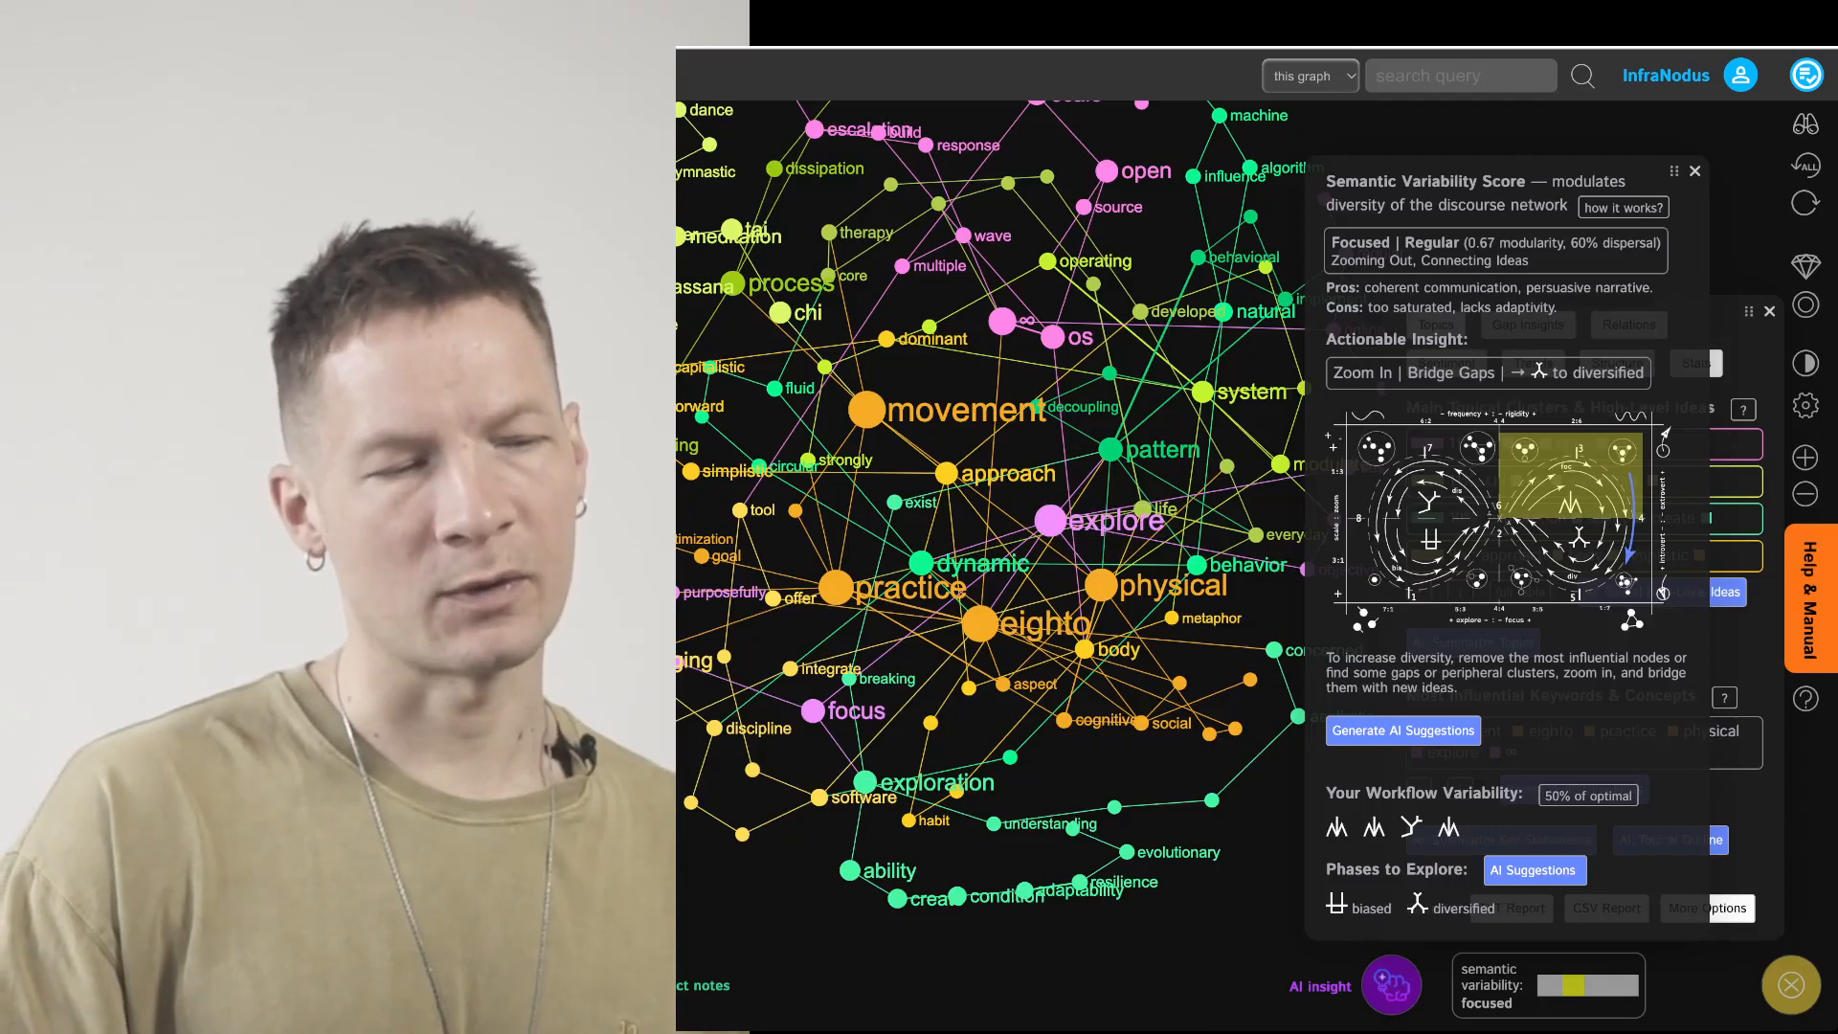
click(1623, 208)
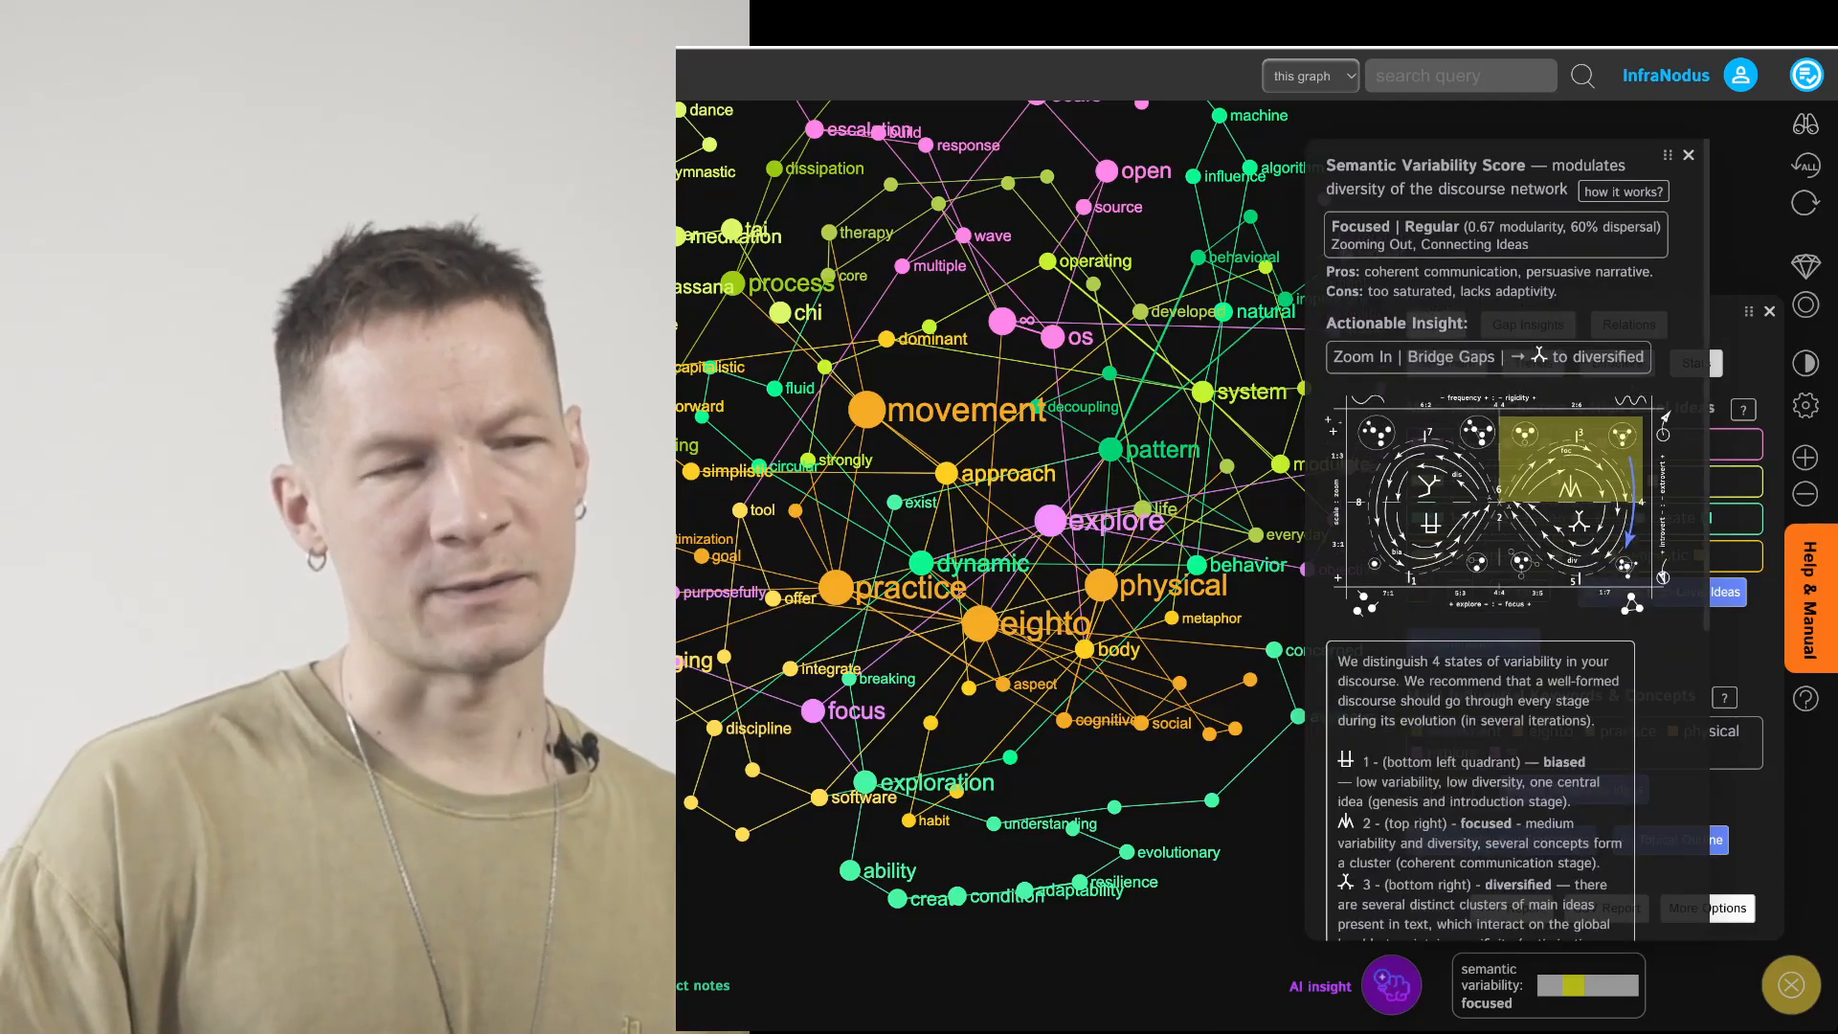
scroll(1498, 536, down, 5)
scroll(1498, 536, up, 5)
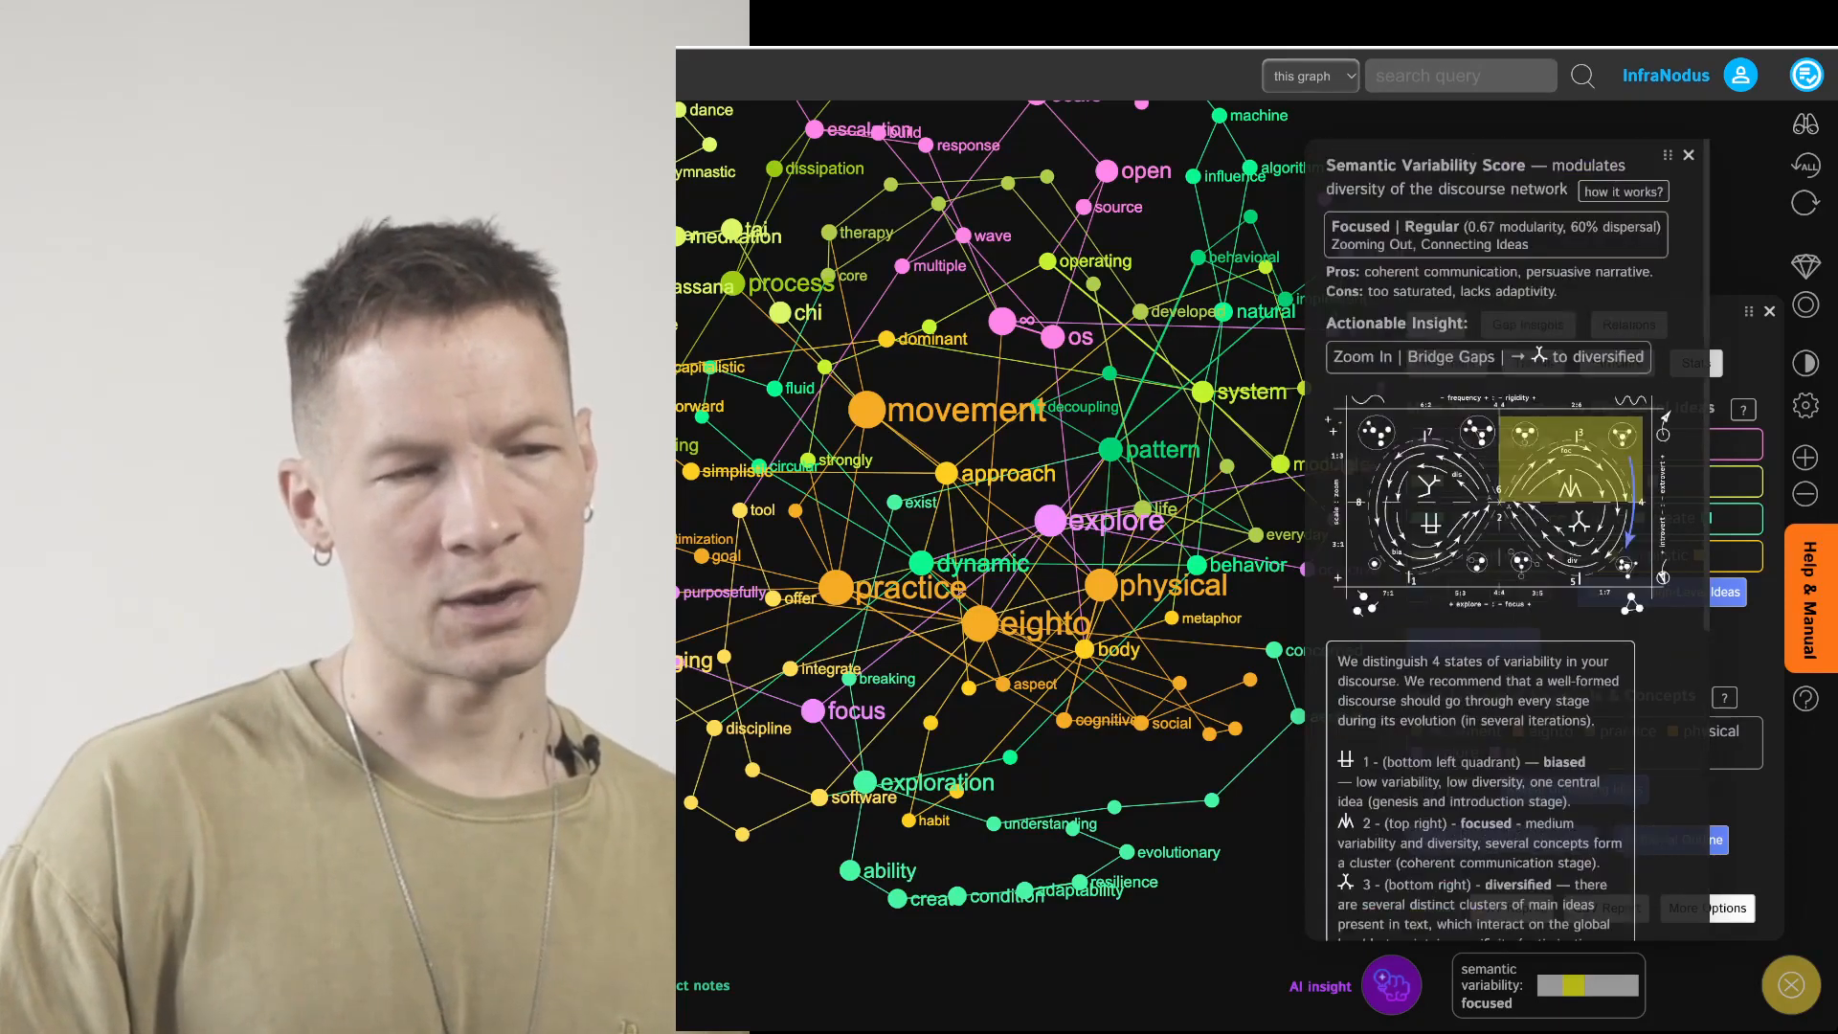
Read through the full semantic variability guide's state descriptions, then close the variability panel
click(1623, 192)
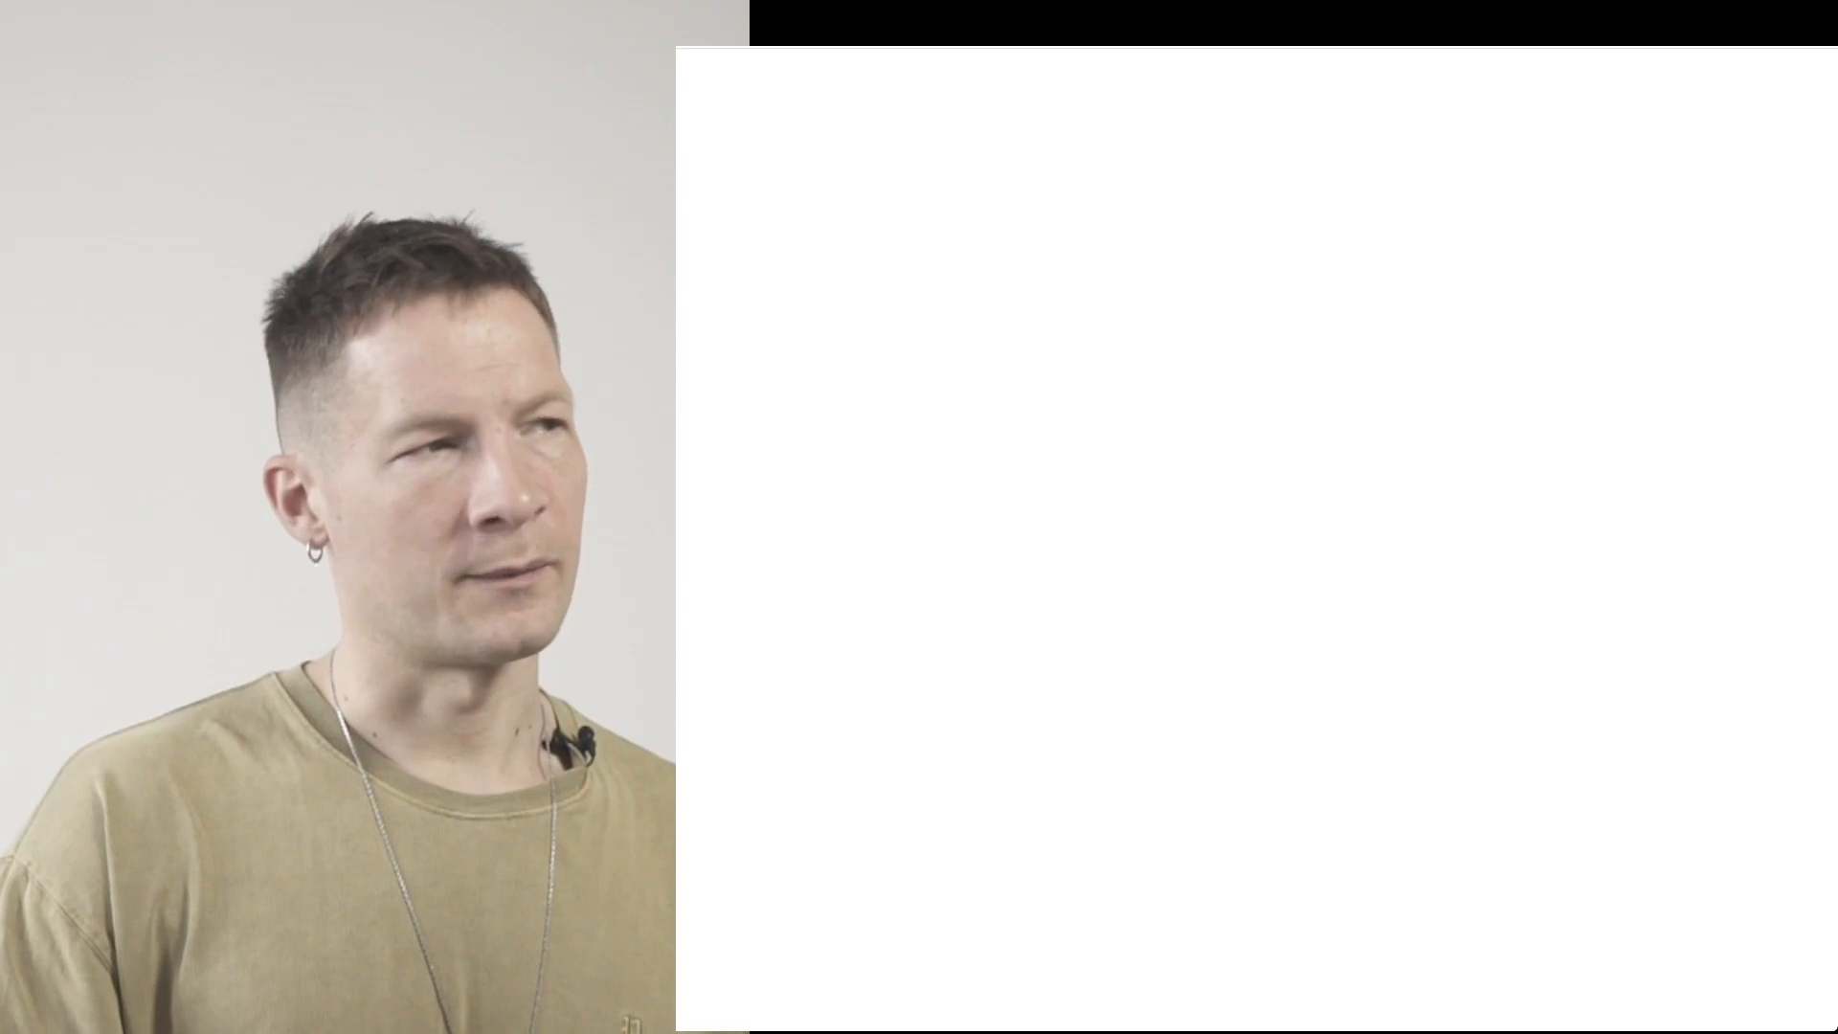
scroll(1245, 575, down, 10)
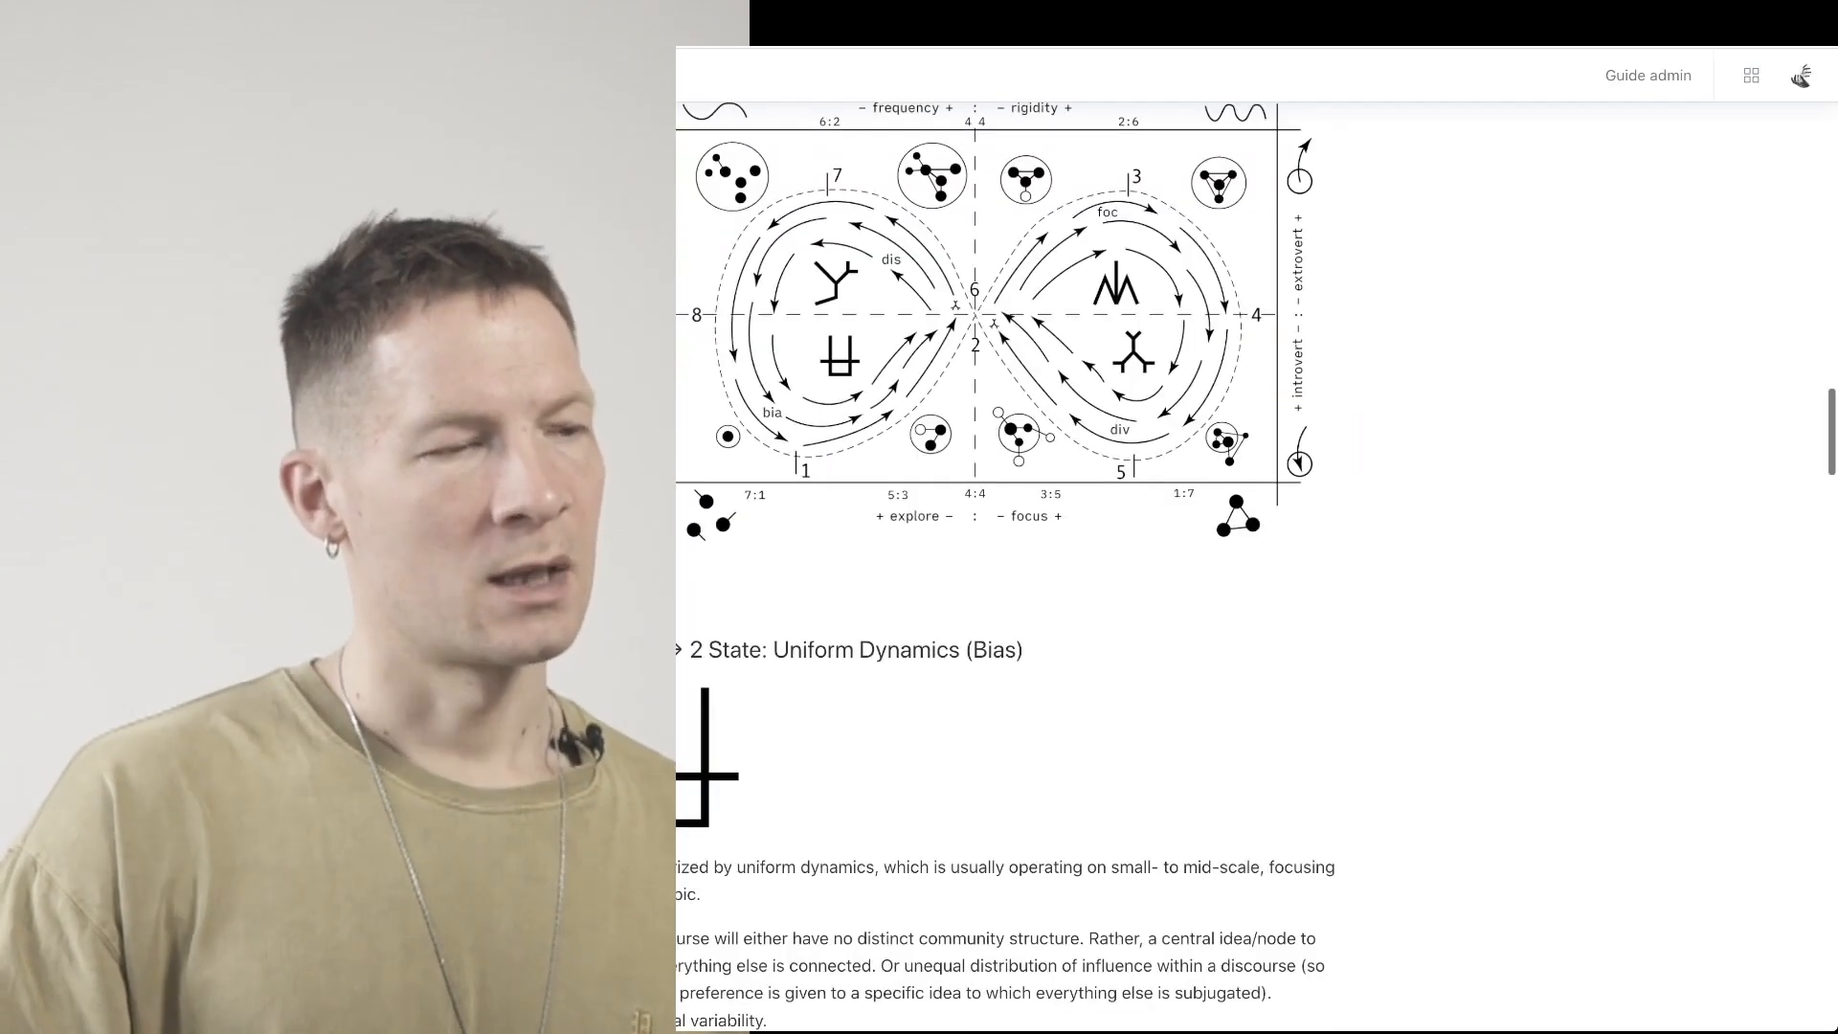
scroll(1244, 574, down, 15)
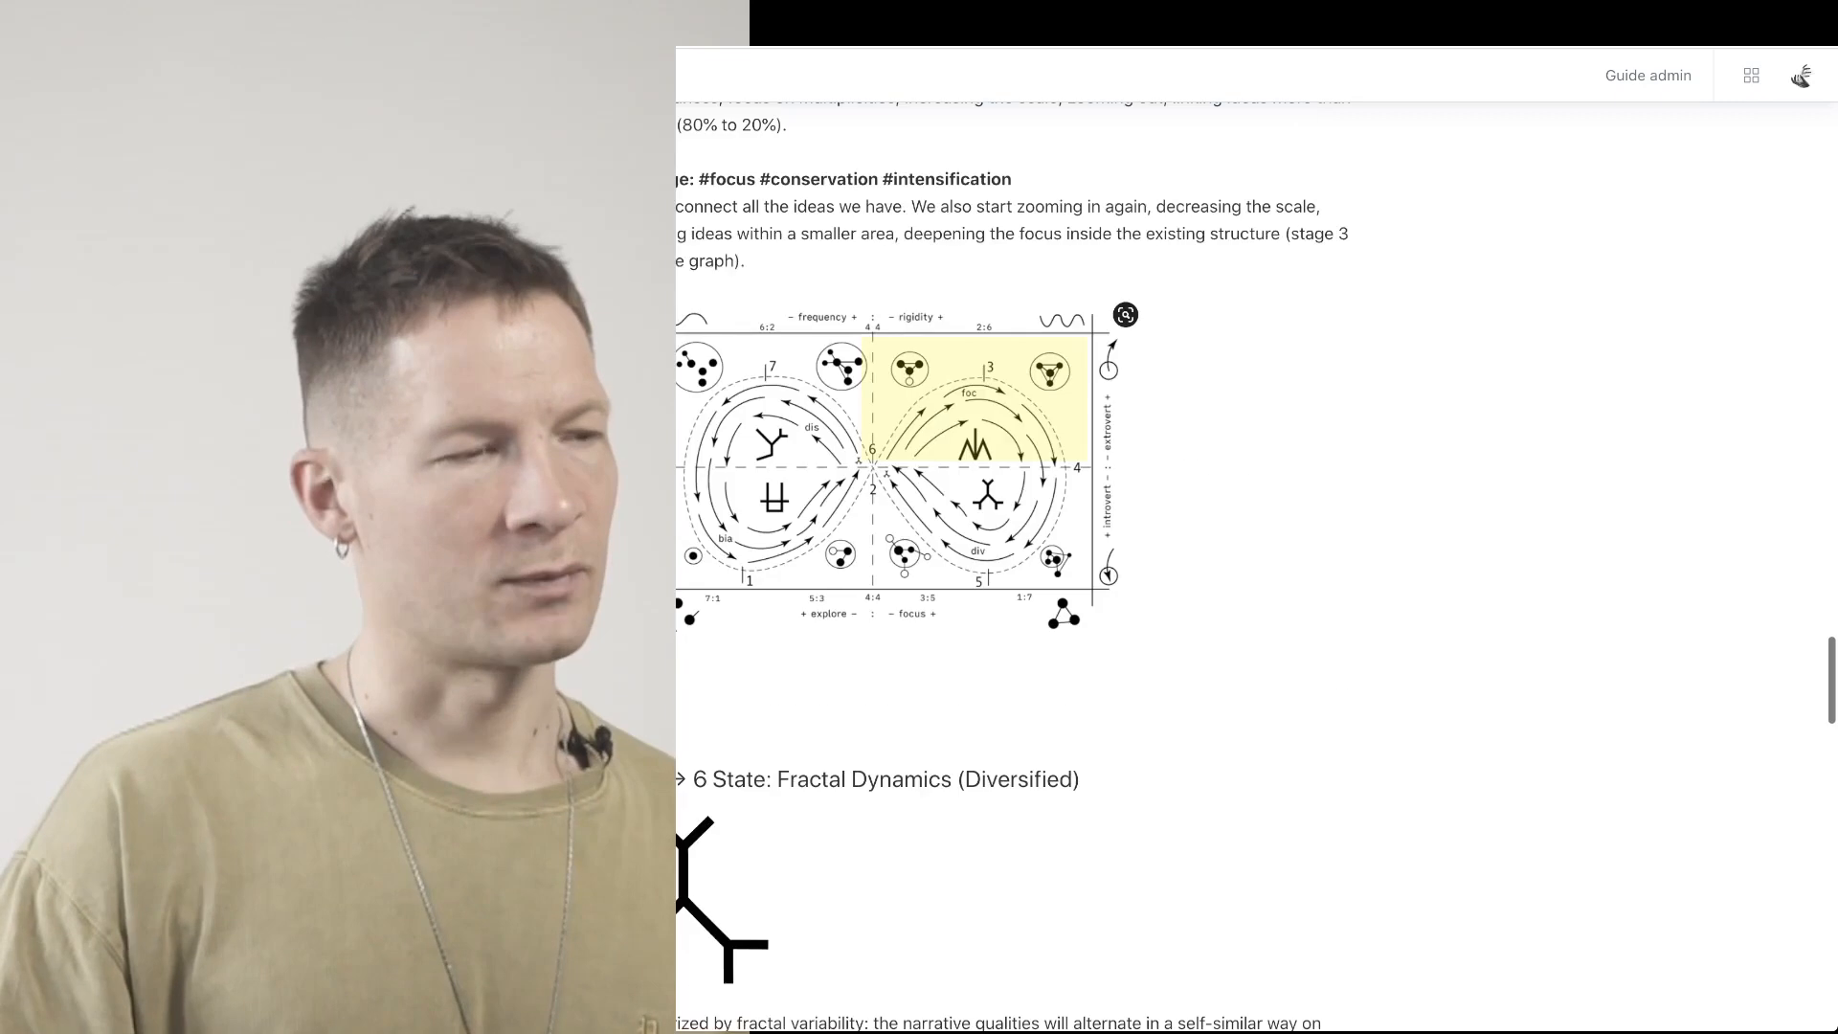
scroll(1245, 575, down, 7)
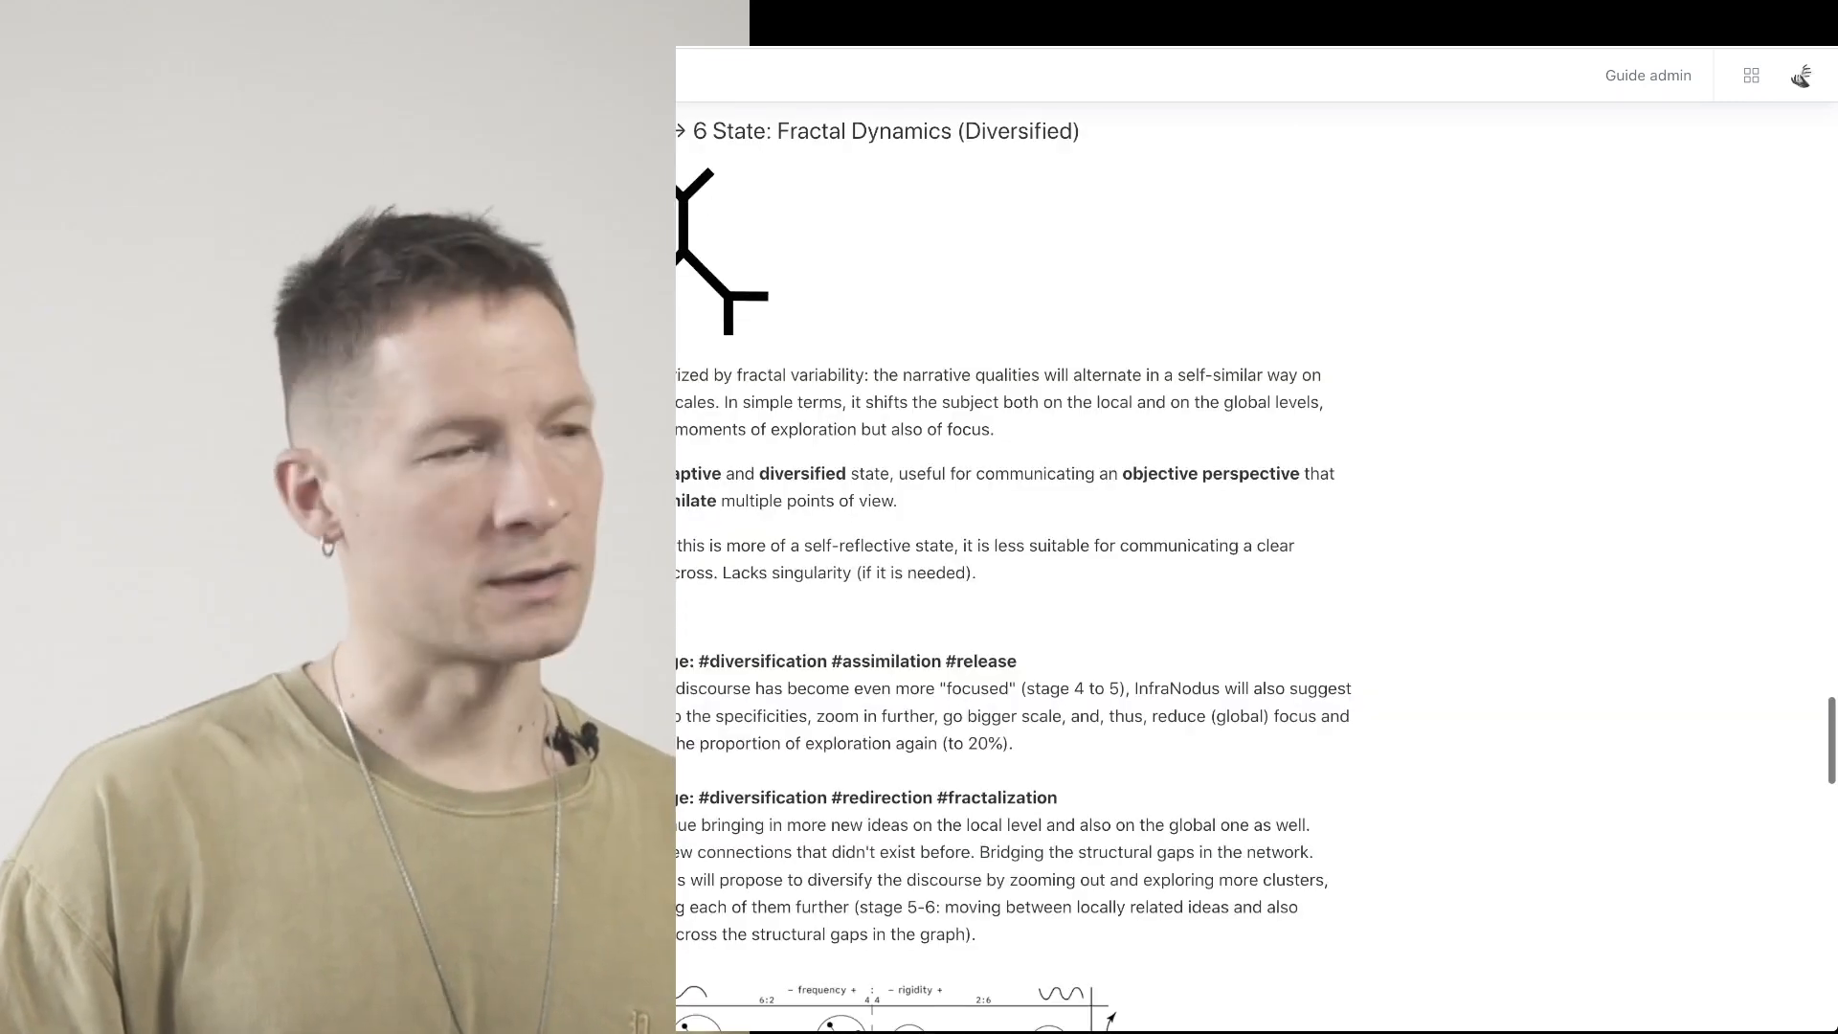
scroll(1245, 574, down, 8)
scroll(1244, 575, down, 5)
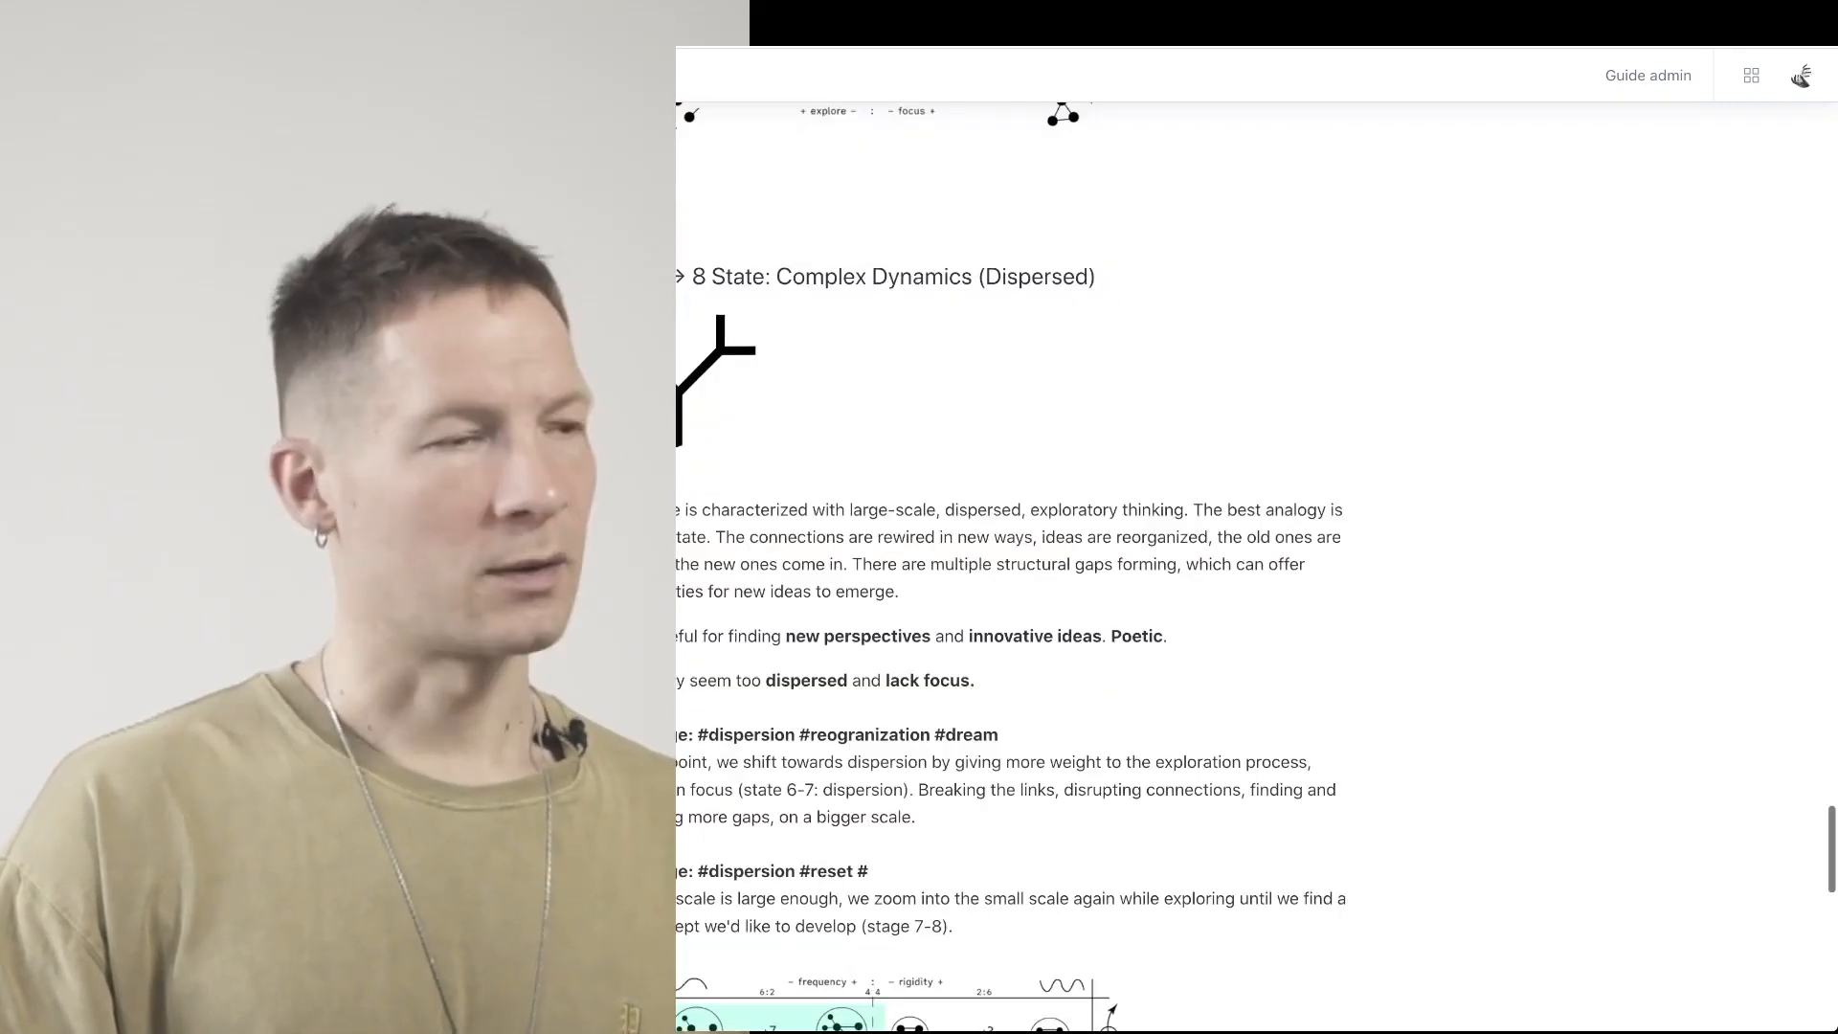
scroll(1245, 575, down, 12)
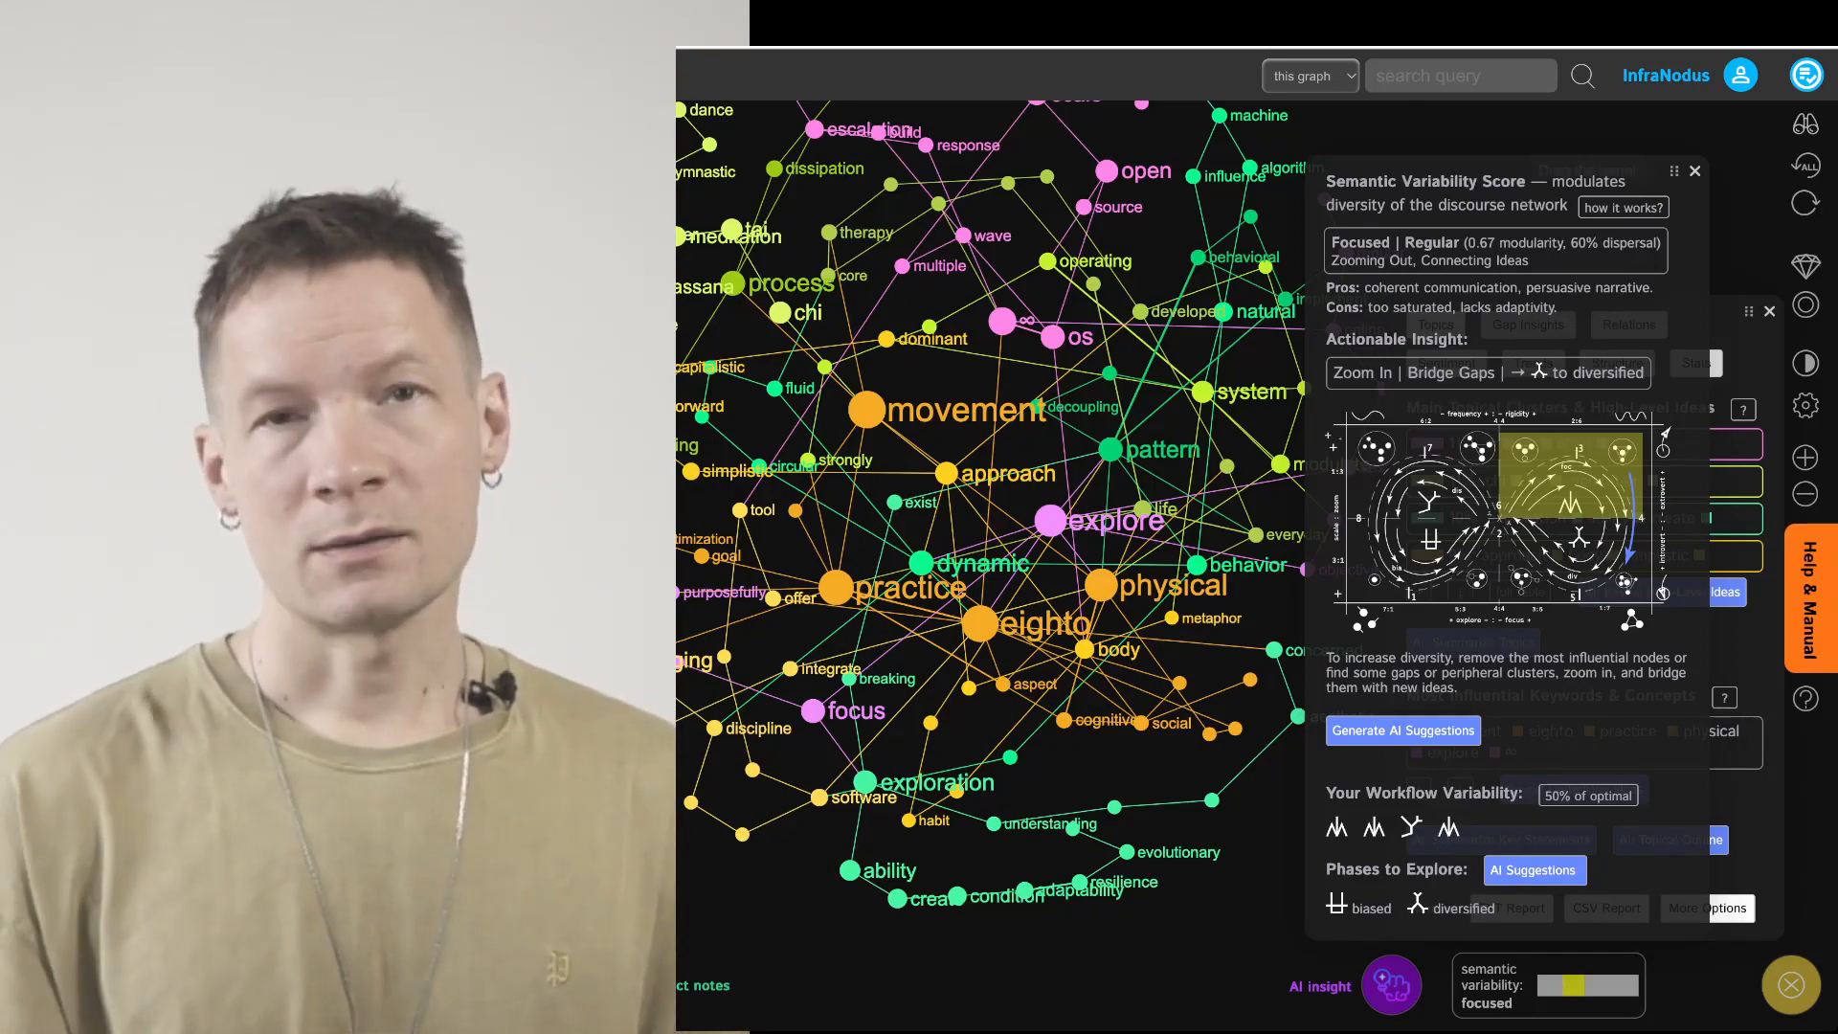
drag(1674, 171, 1703, 226)
click(1724, 225)
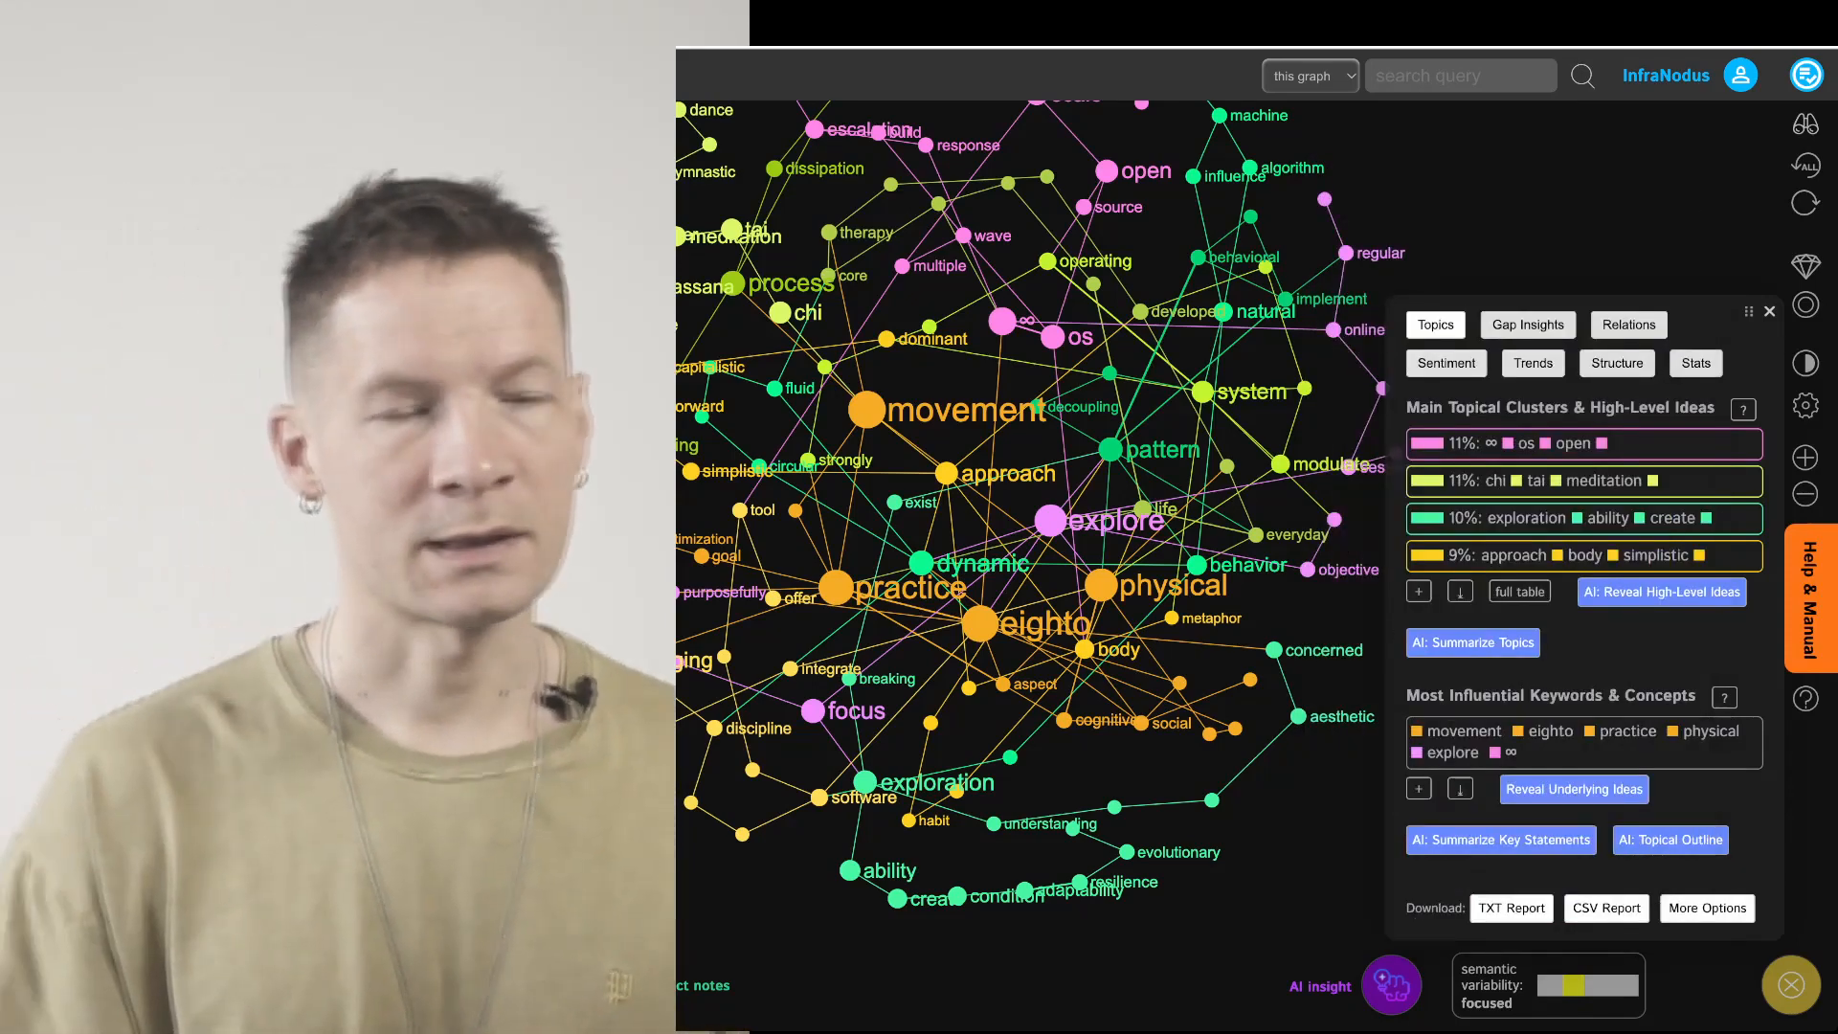